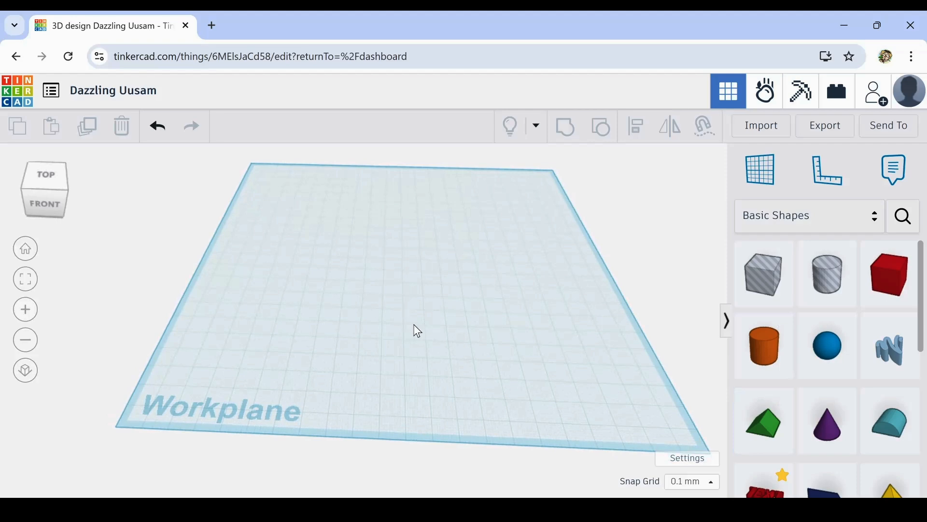
mouse_move(414, 327)
right_down()
mouse_move(425, 332)
mouse_move(423, 322)
right_up()
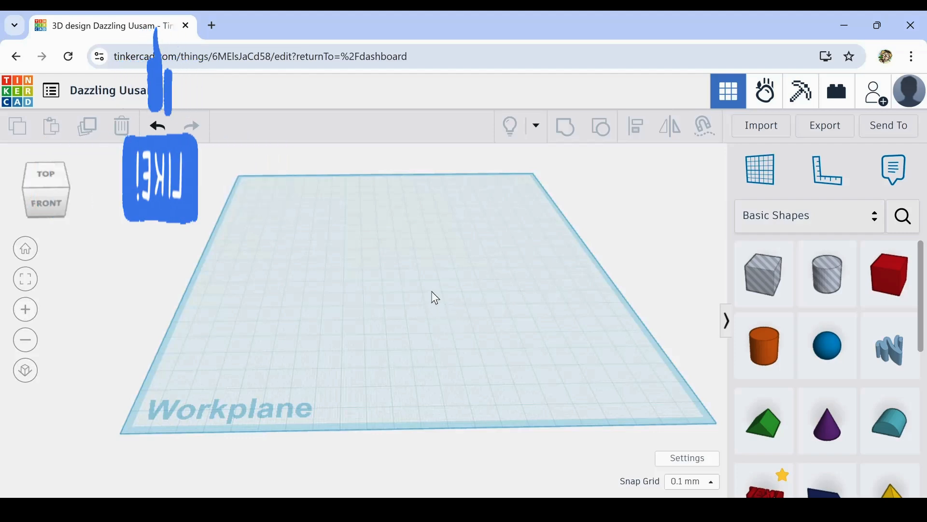
mouse_move(431, 294)
right_down()
mouse_move(385, 305)
mouse_move(408, 293)
mouse_move(320, 300)
mouse_move(424, 207)
mouse_move(296, 364)
mouse_move(291, 317)
mouse_move(355, 322)
mouse_move(424, 293)
mouse_move(434, 300)
right_up()
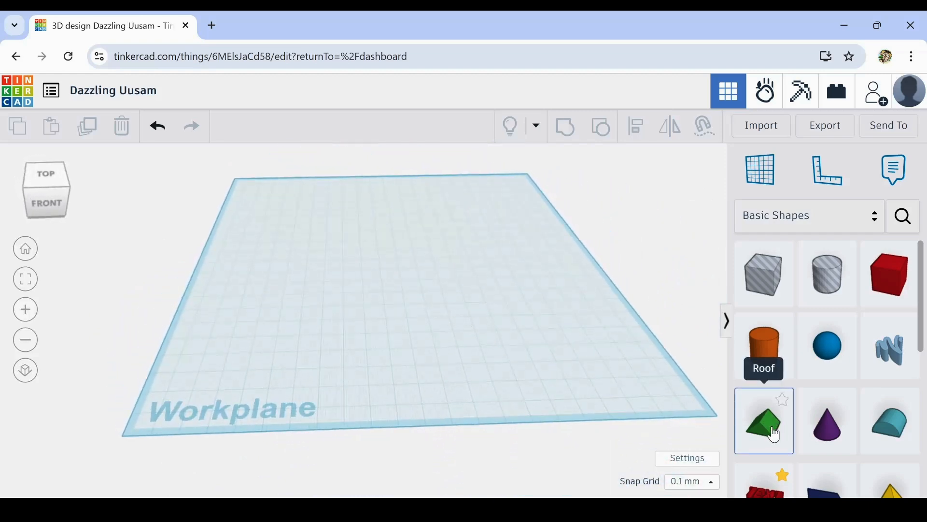
- Place a roof shape on the workplane and stretch it along its ridge-crossing direction to about 31.6 mm
drag(774, 434, 380, 254)
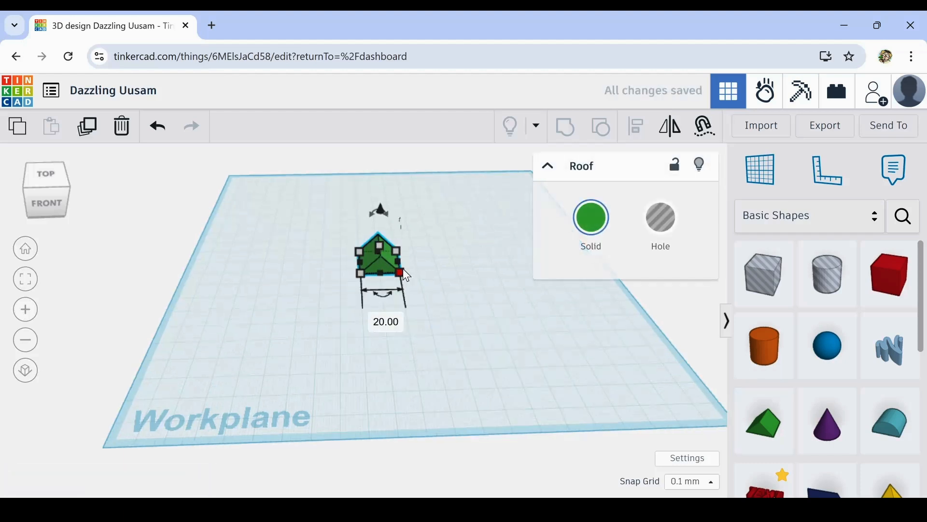
scroll(412, 268, up, 2)
middle_drag(413, 267, 386, 328)
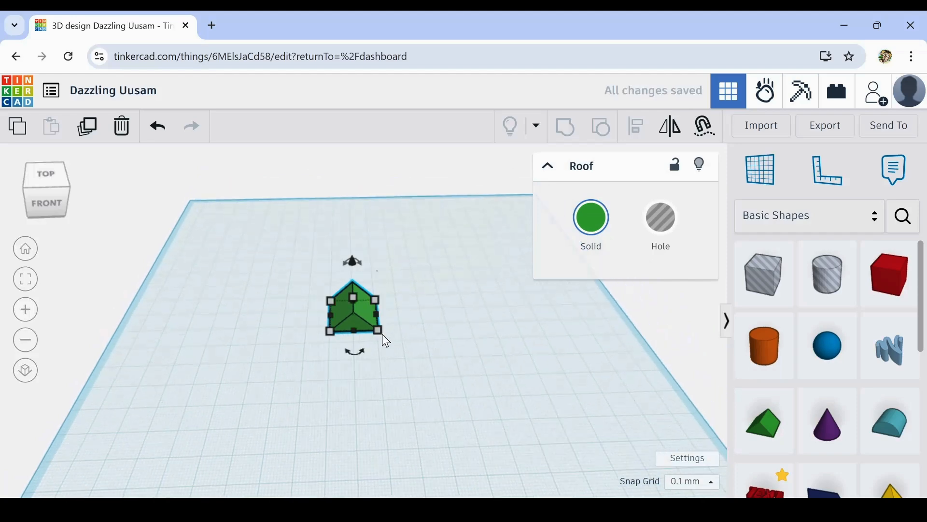
mouse_move(364, 356)
drag(364, 357, 300, 315)
right_drag(348, 335, 322, 327)
mouse_move(326, 321)
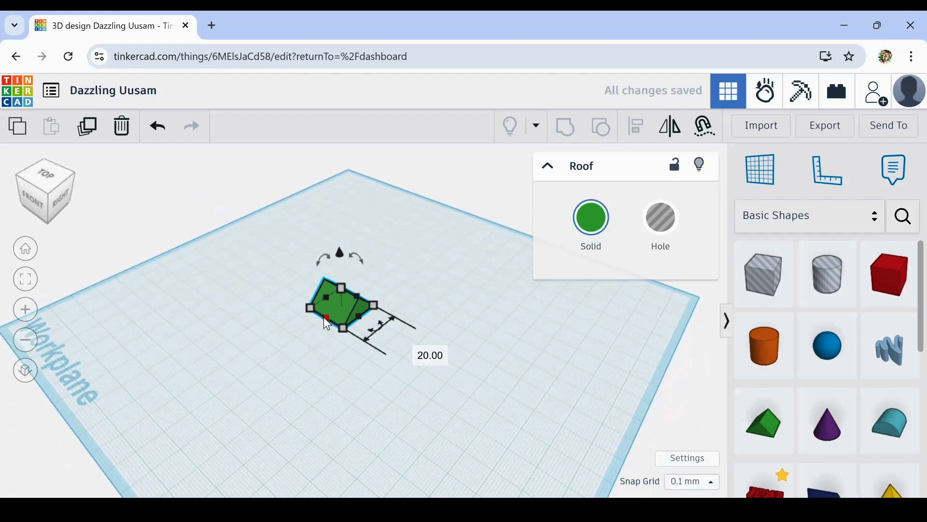
drag(327, 318, 310, 332)
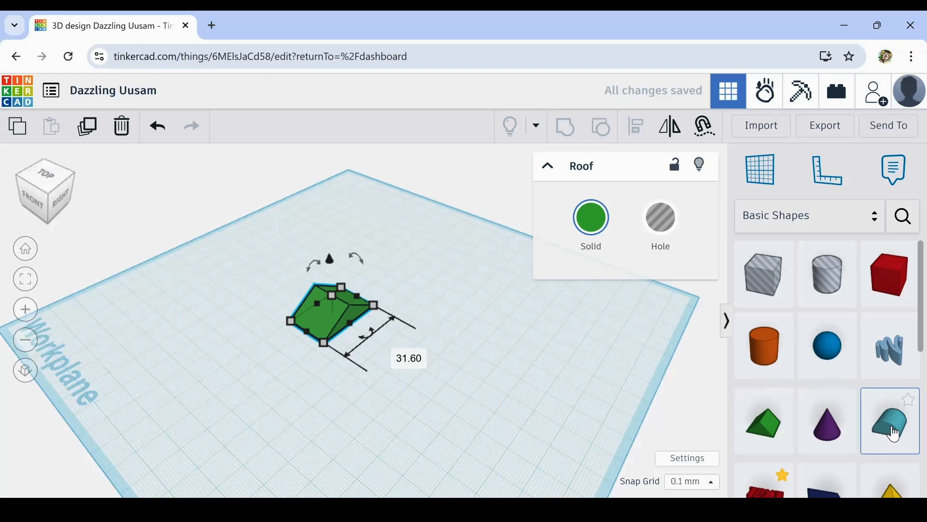
- Place a round roof in front of the green roof and rotate it 90° flat on the workplane
drag(896, 433, 245, 386)
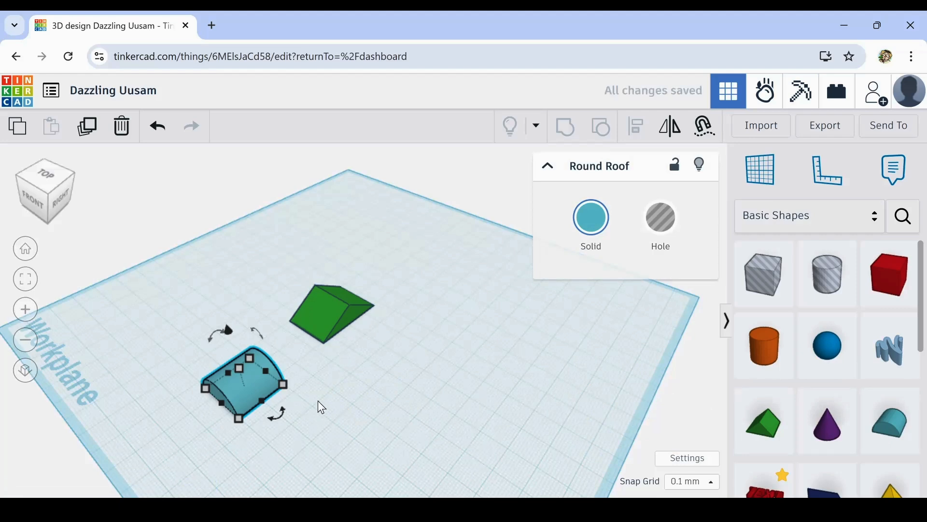
scroll(321, 407, up, 1)
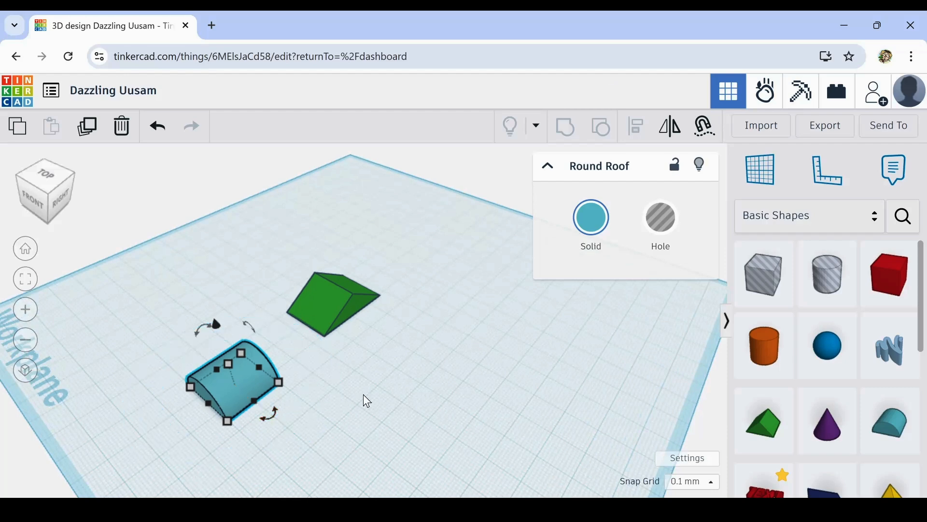
middle_drag(349, 421, 475, 393)
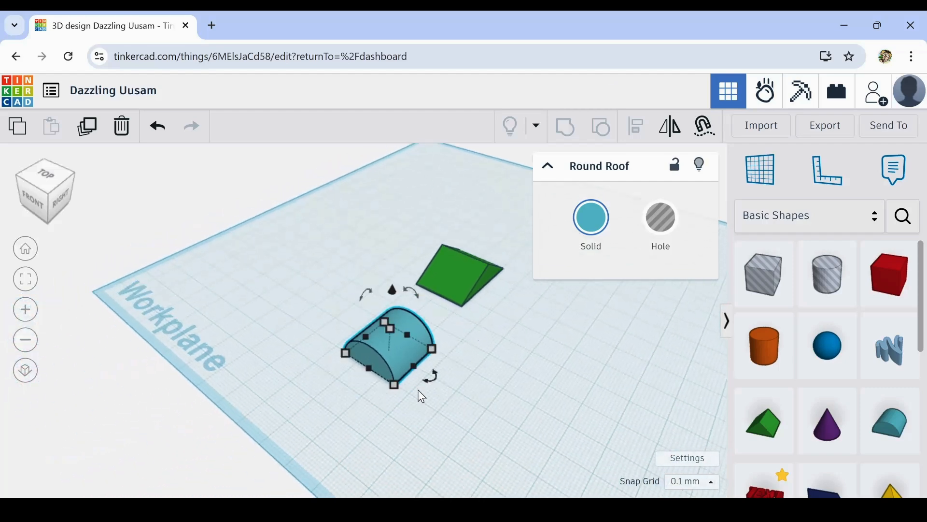
drag(423, 381, 363, 371)
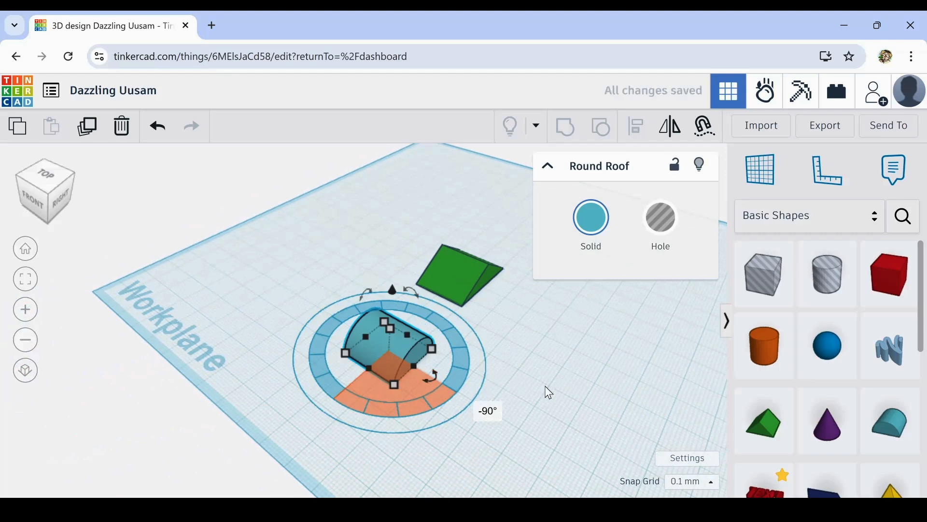
click(528, 365)
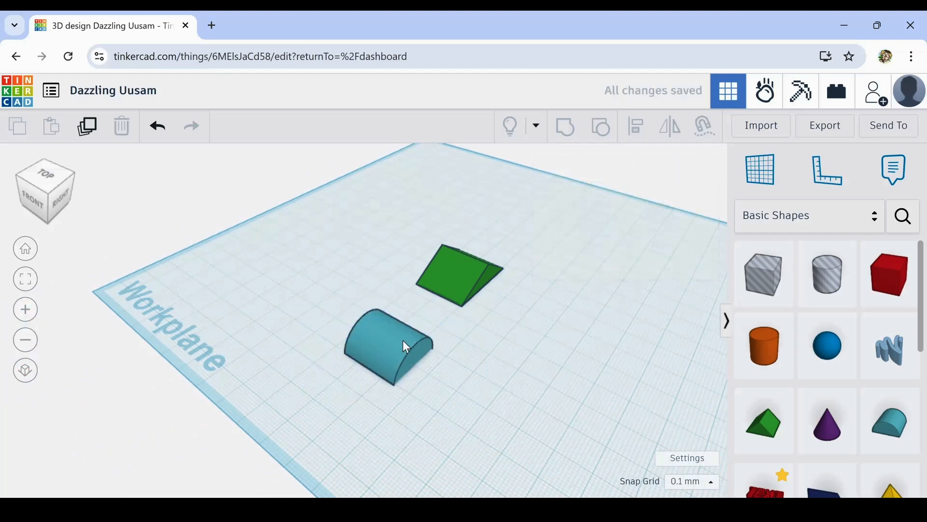
- Move the green roof close to the round roof and enlarge its base proportionally to about 40.2 by 25.4 mm
scroll(402, 340, up, 5)
right_drag(414, 346, 456, 349)
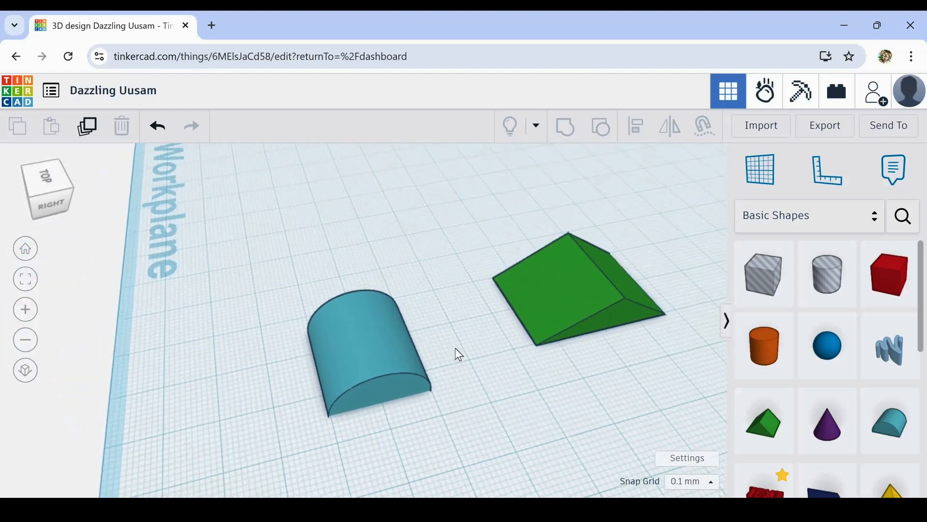
drag(552, 316, 493, 346)
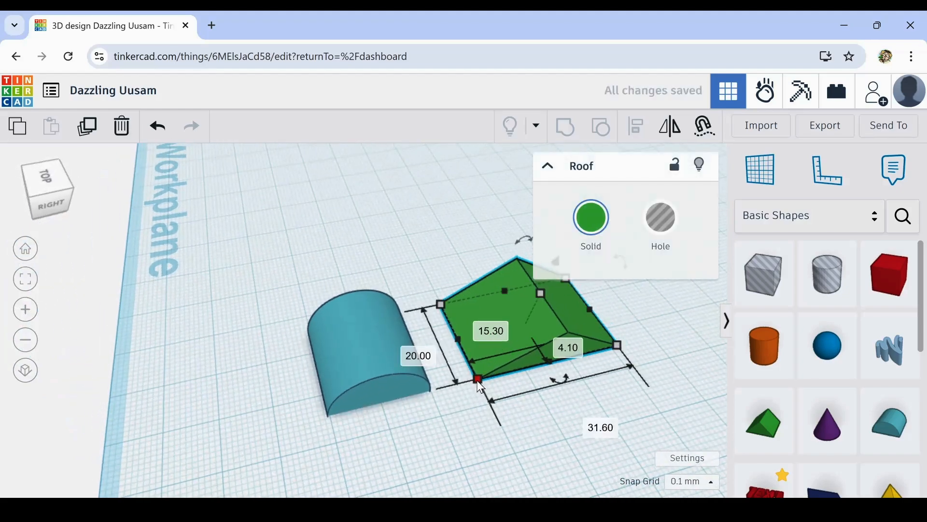
drag(480, 385, 447, 414)
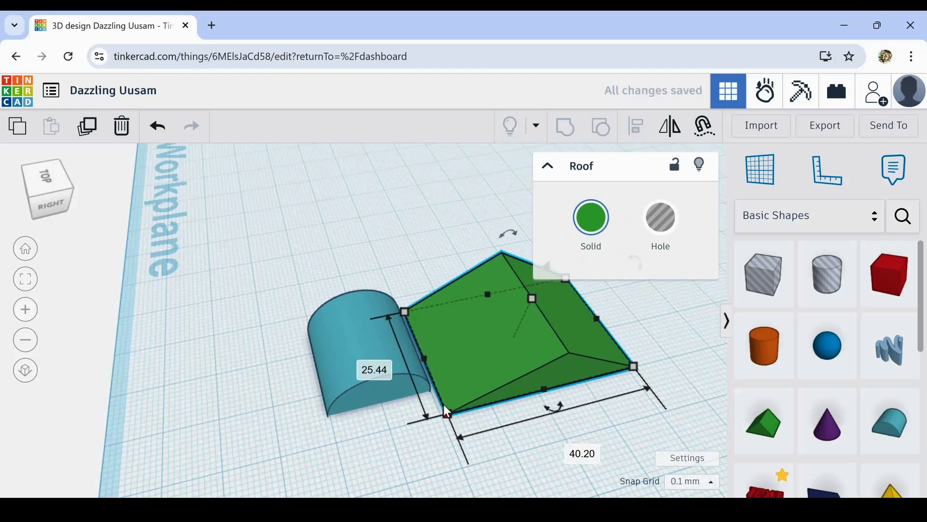
- Move the round roof into the green roof, stretch it to about 33.4 mm long and raise its height to about 17.1 mm
drag(352, 330, 530, 301)
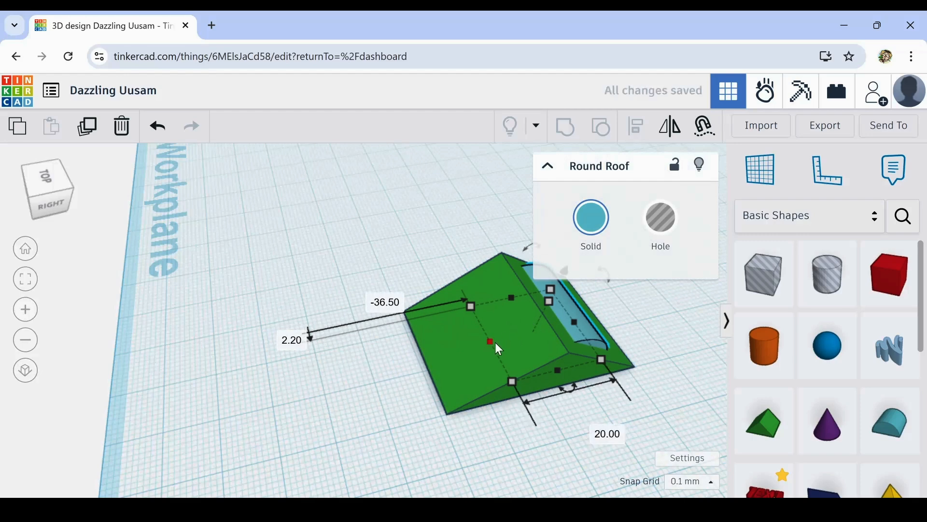
drag(488, 340, 436, 369)
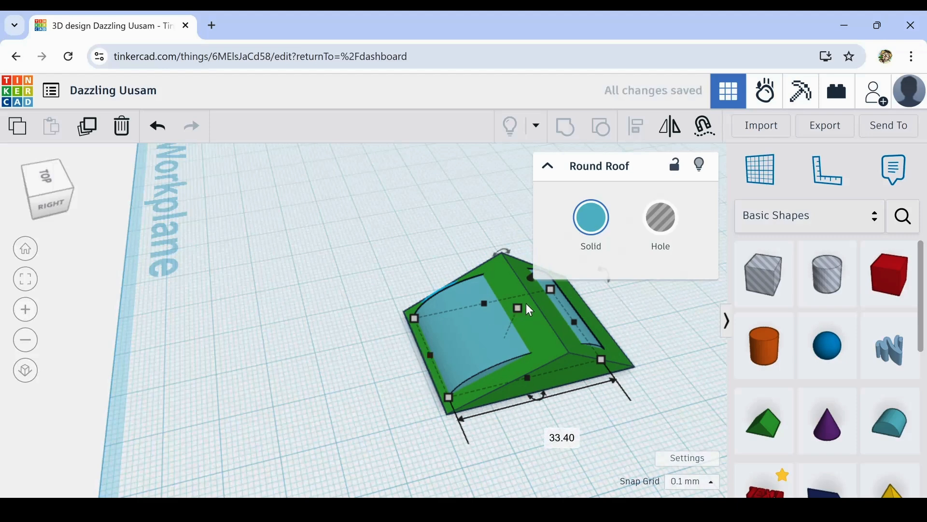
drag(518, 307, 525, 282)
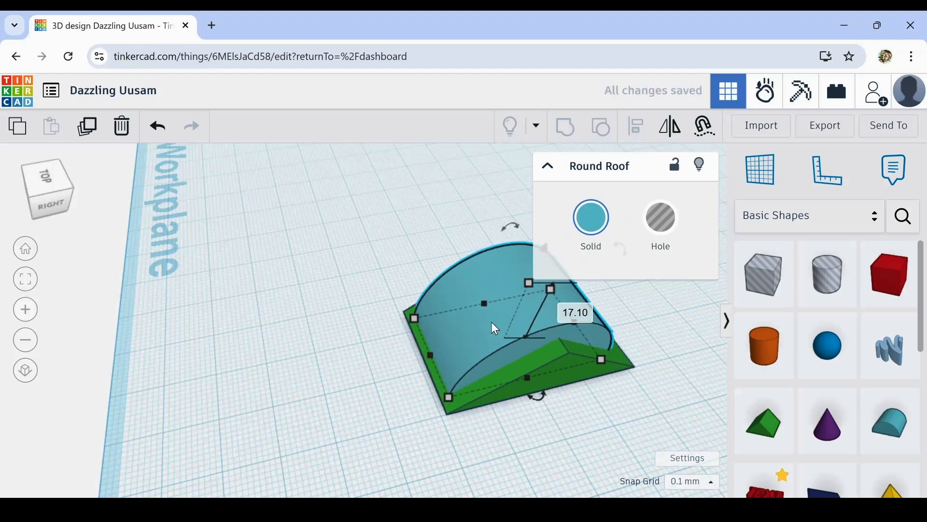
- Nudge the round roof toward the back of the green roof
key(Right)
key(Right)
key(Right)
key(Right)
key(Right)
key(Right)
key(Right)
key(Right)
key(Right)
key(Right)
key(Right)
key(Right)
key(Right)
key(Right)
key(Right)
key(Right)
key(Right)
key(Right)
key(Right)
key(Right)
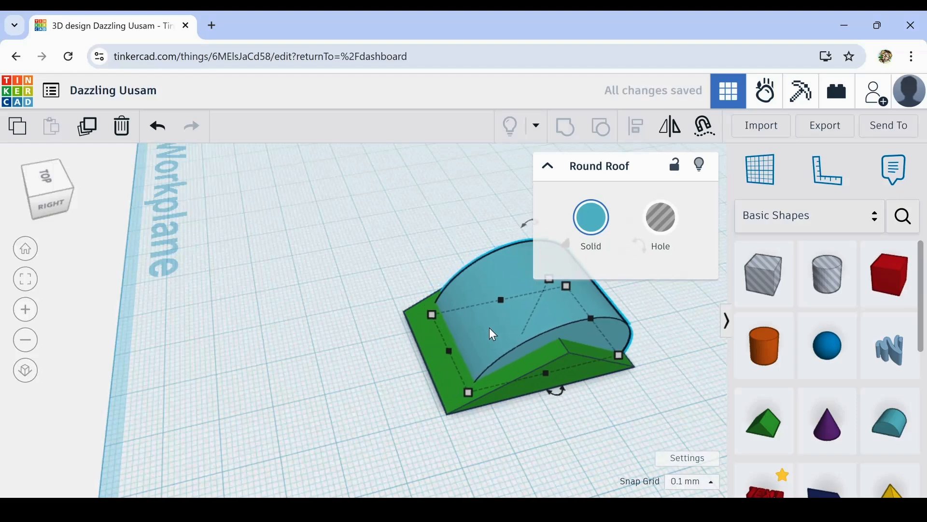
key(Right)
key(Right)
key(Right)
key(Right)
key(Right)
key(Right)
key(Right)
key(Right)
key(Right)
key(Right)
key(Right)
key(Right)
key(Right)
key(Right)
key(Right)
key(Right)
key(Right)
key(Right)
key(Right)
key(Right)
- Duplicate the green roof in place and shift the copy a few millimetres toward the front
right_drag(593, 443, 515, 422)
right_drag(294, 348, 261, 327)
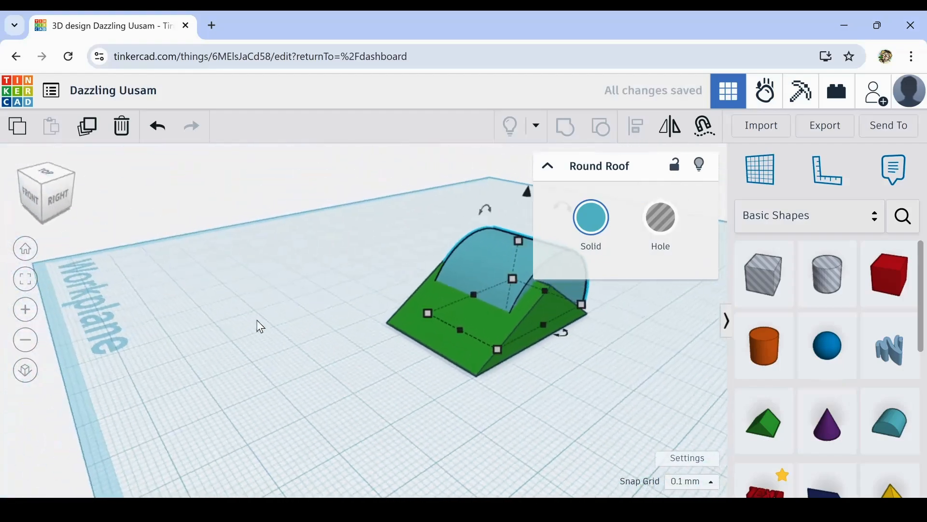
right_drag(583, 398, 549, 398)
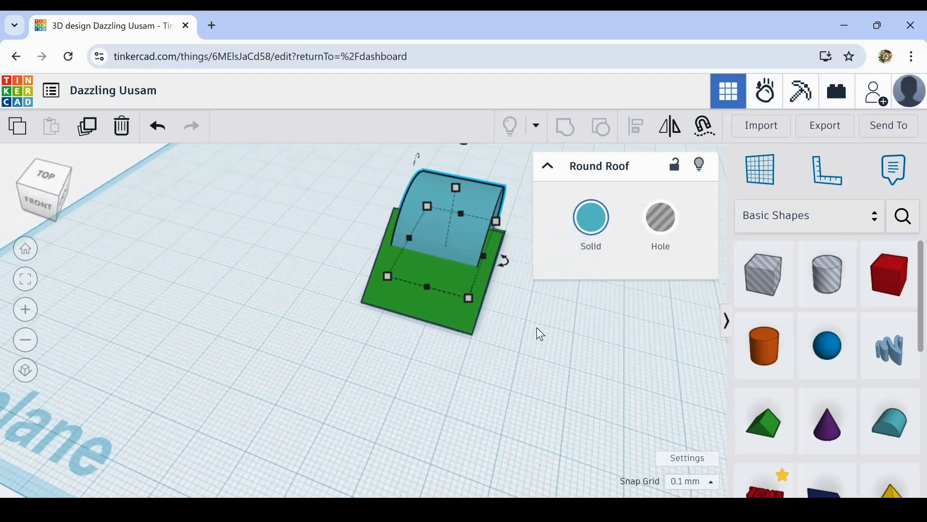
right_drag(570, 344, 271, 327)
click(264, 322)
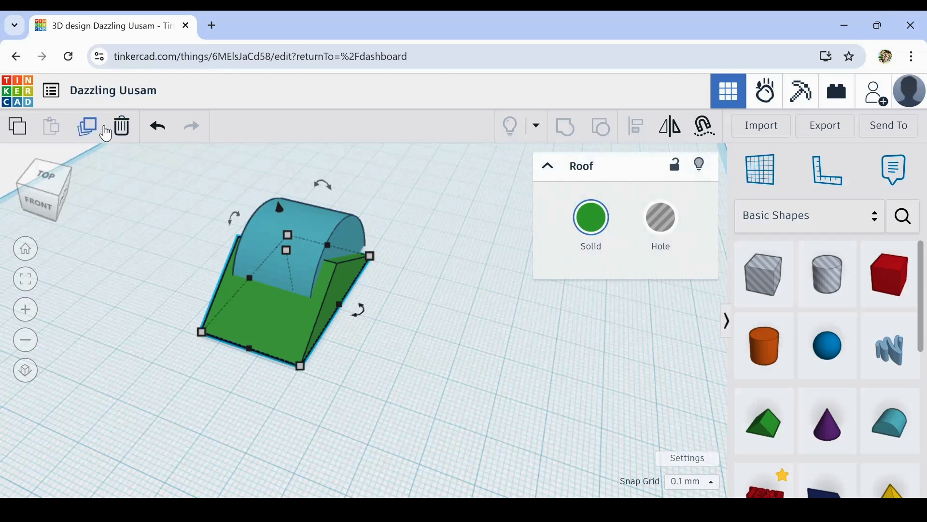
click(86, 127)
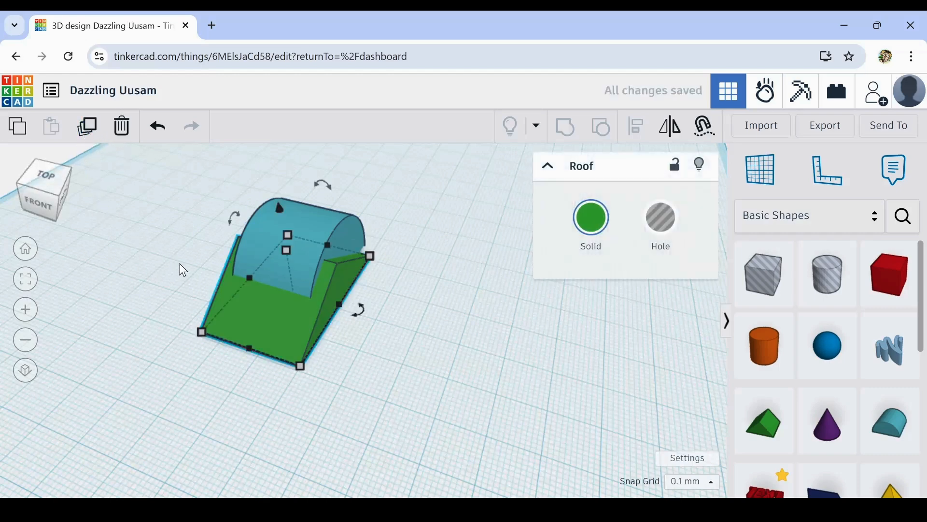
key(Down)
key(Down)
key(Down)
key(Down)
key(Down)
key(Down)
key(Down)
key(Down)
key(Down)
key(Down)
key(Down)
key(Down)
key(Down)
key(Down)
key(Down)
key(Down)
key(Down)
key(Down)
key(Down)
key(Down)
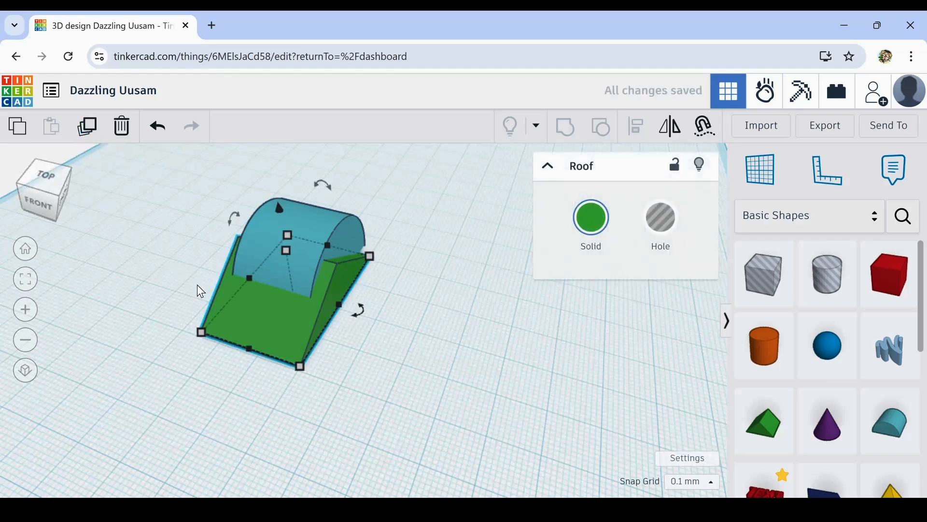
key(Down)
key(Down)
key(Down)
key(Down)
key(Down)
key(Down)
key(Down)
key(Down)
key(Down)
key(Down)
key(Down)
key(Down)
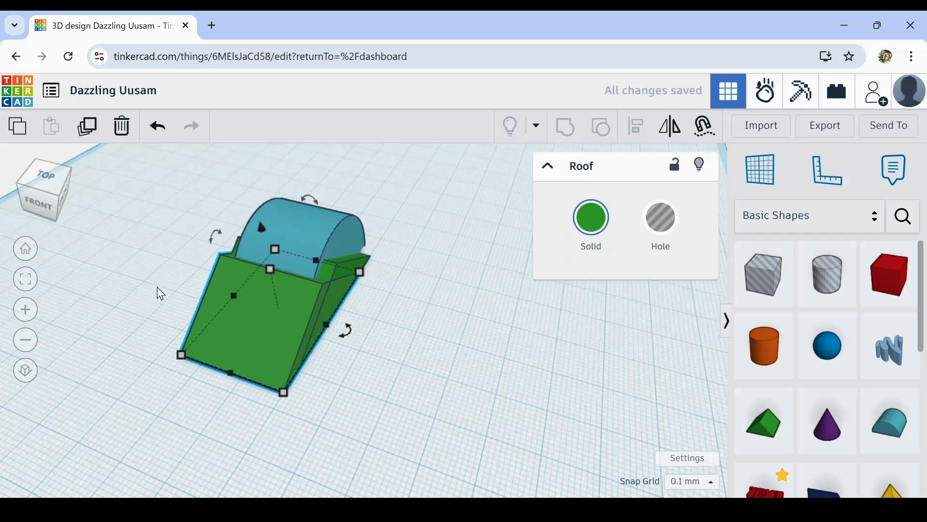
- Shrink the duplicated green roof slightly so it sits narrower than the original, and check its fit from the side
mouse_move(269, 269)
mouse_down()
mouse_move(271, 276)
mouse_move(264, 236)
mouse_move(259, 277)
mouse_move(257, 230)
mouse_move(268, 286)
mouse_move(266, 267)
mouse_move(262, 286)
mouse_move(259, 274)
mouse_up()
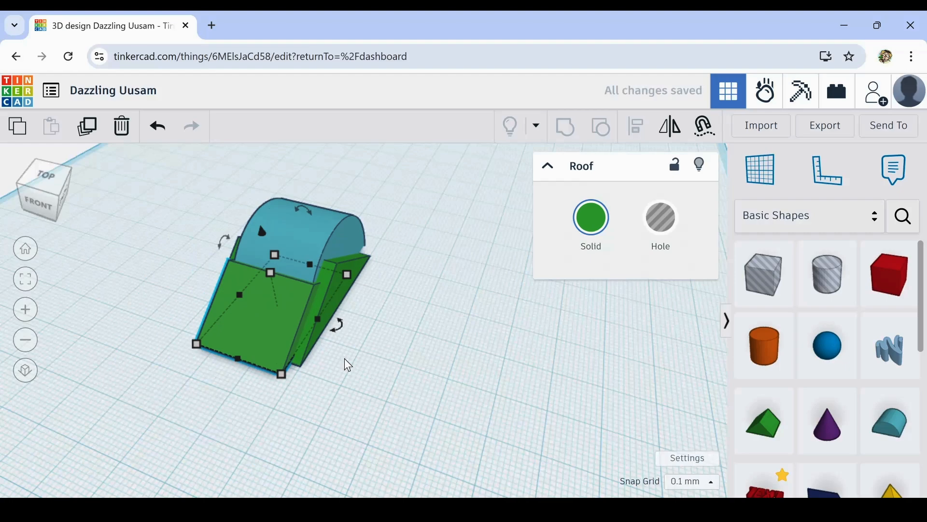
right_drag(343, 380, 190, 369)
scroll(327, 372, up, 8)
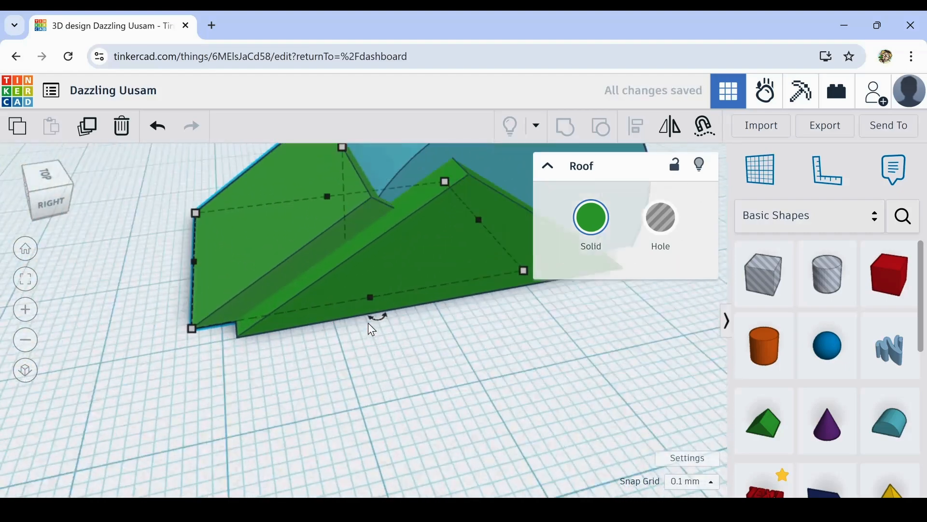
right_drag(336, 349, 397, 393)
scroll(396, 393, down, 5)
right_drag(319, 392, 253, 378)
- Duplicate the round roof, scale the copy's base to about 30.4 by 18.2 mm and raise its height to about 19.4 mm
click(502, 352)
click(87, 128)
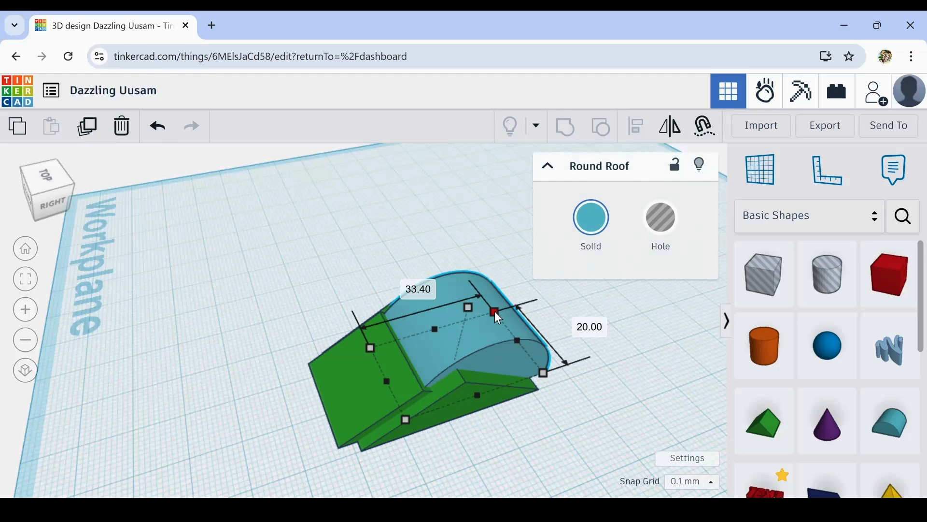
drag(496, 315, 489, 318)
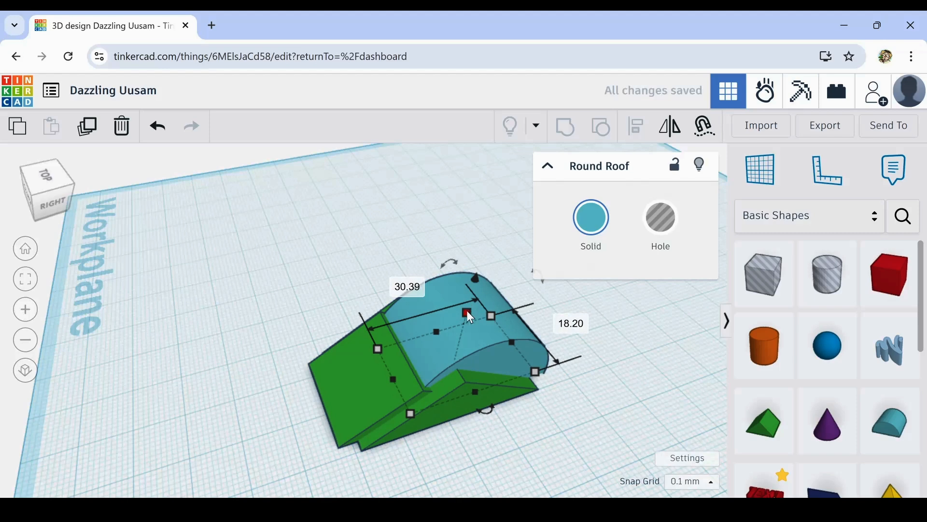
drag(468, 313, 471, 300)
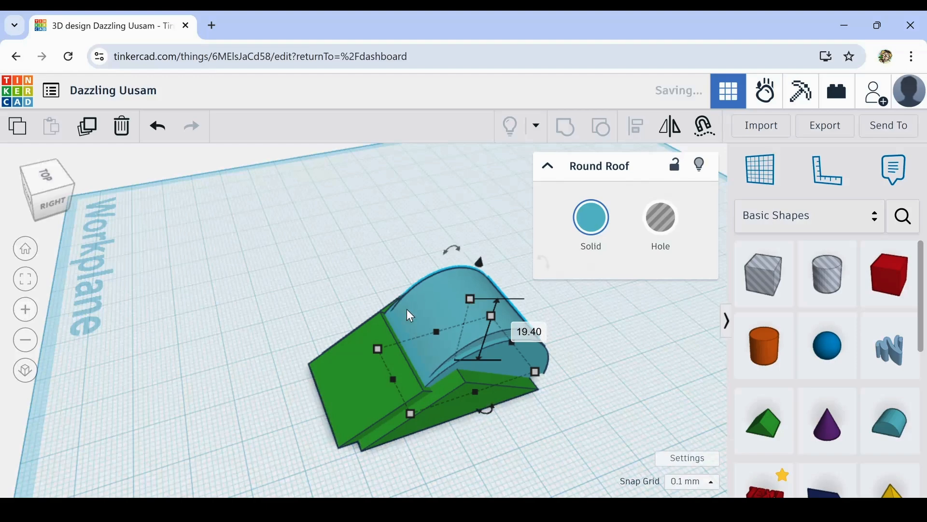
- Place a cylinder on the workplane beside the green and blue body and set its sides to 64
right_drag(413, 316, 486, 316)
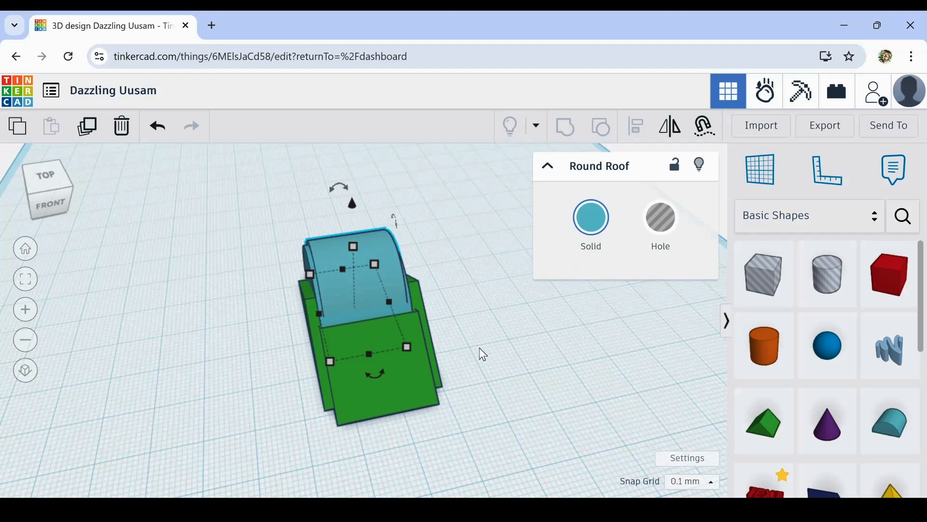
scroll(513, 382, up, 3)
right_drag(514, 381, 306, 291)
right_drag(316, 247, 332, 287)
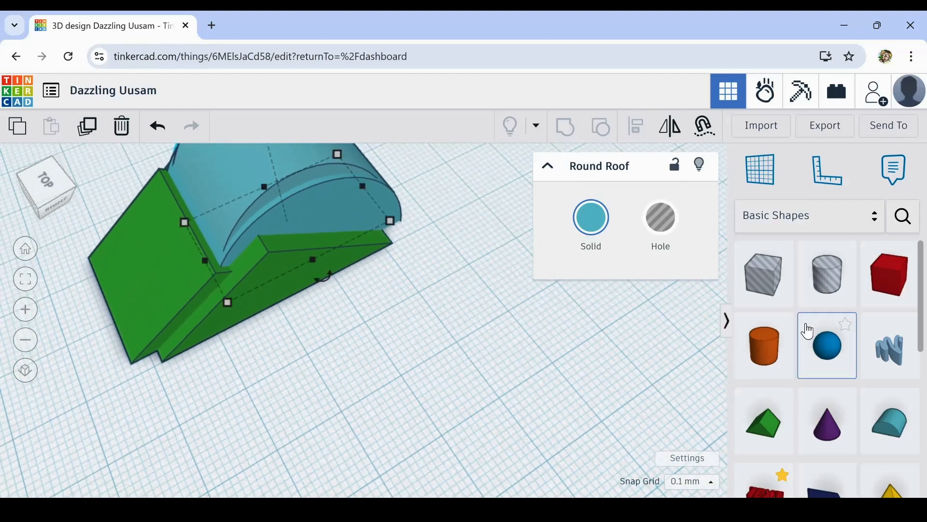
drag(766, 352, 420, 346)
right_drag(276, 412, 394, 402)
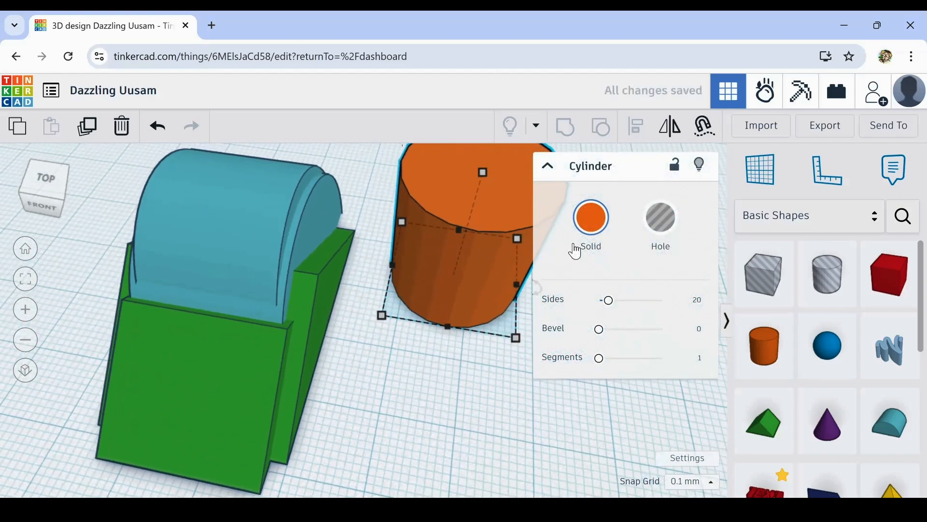
drag(609, 300, 729, 317)
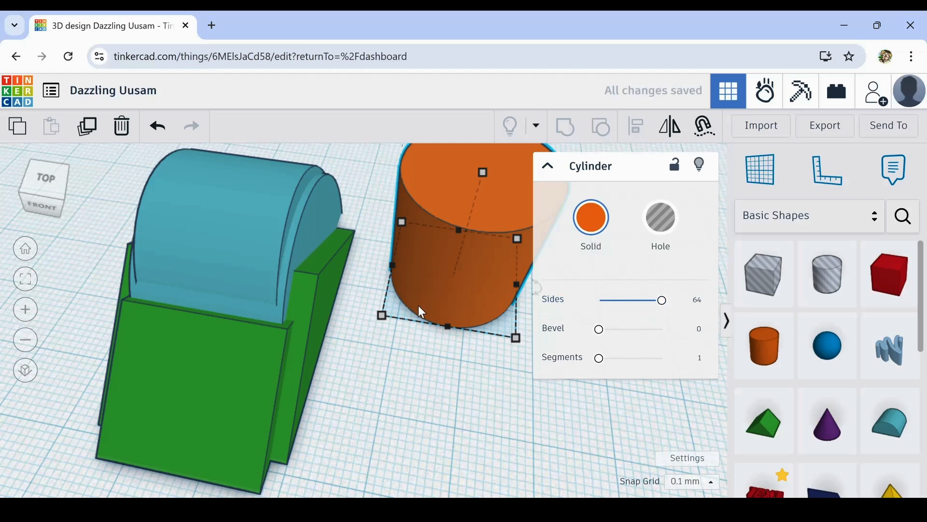
- Rotate the cylinder 90° so that it lies on its side
scroll(418, 367, down, 5)
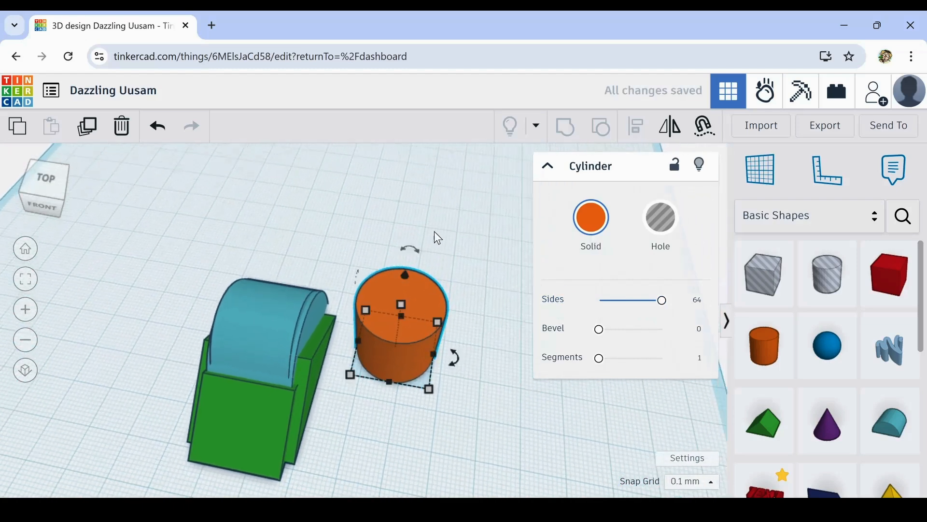
drag(417, 251, 466, 314)
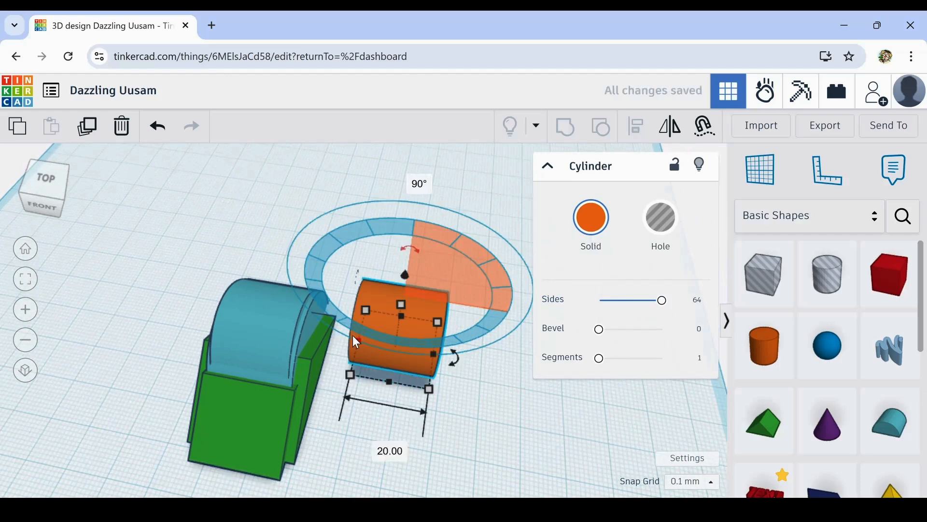
- Make the cylinder longer and slimmer and seat it crosswise inside the round roofs so its ends stick out at the sides
drag(354, 337, 312, 332)
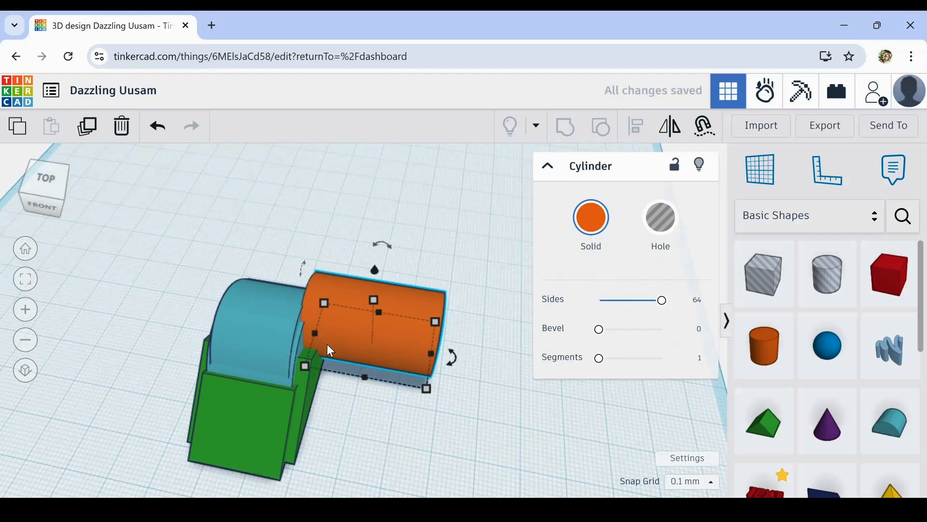
drag(389, 352, 285, 364)
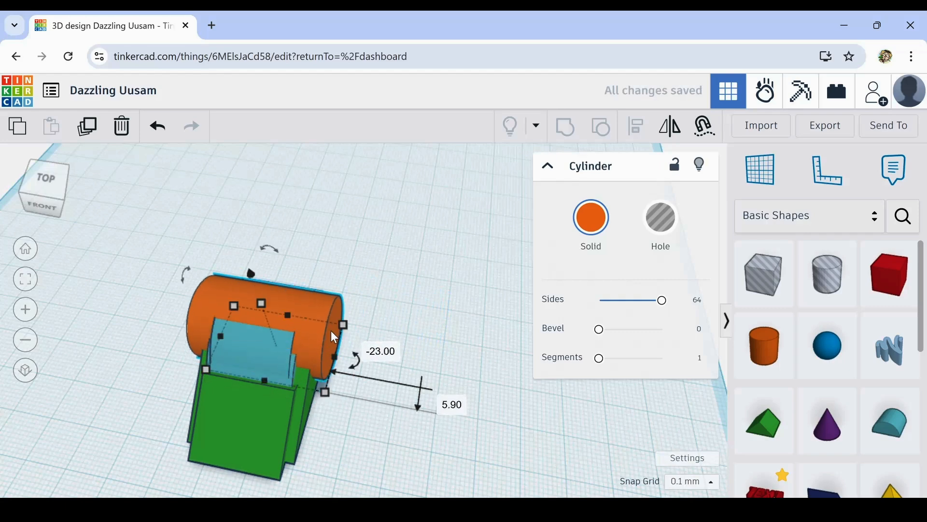
drag(340, 325, 302, 338)
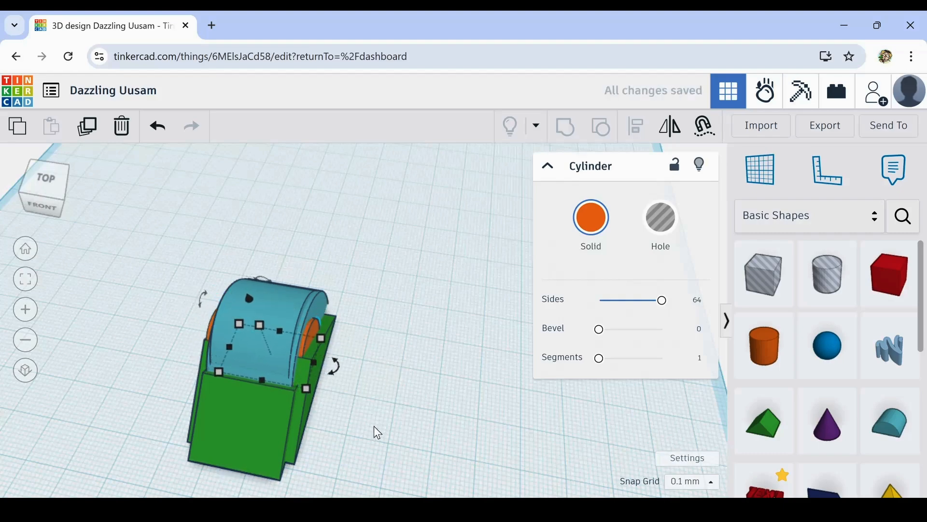
- Nudge the cylinder in small increments towards the back of the body until it sits under the round roof arch
right_drag(374, 425, 488, 420)
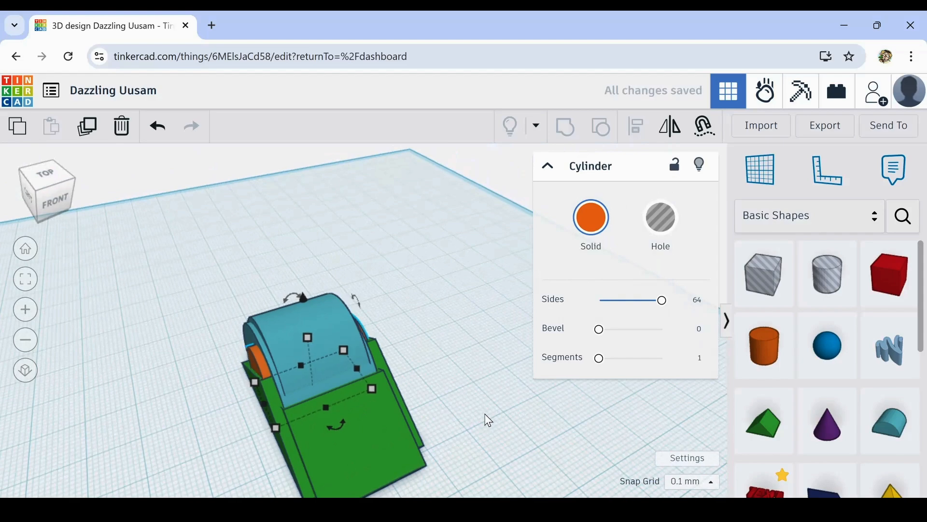
right_drag(537, 391, 251, 372)
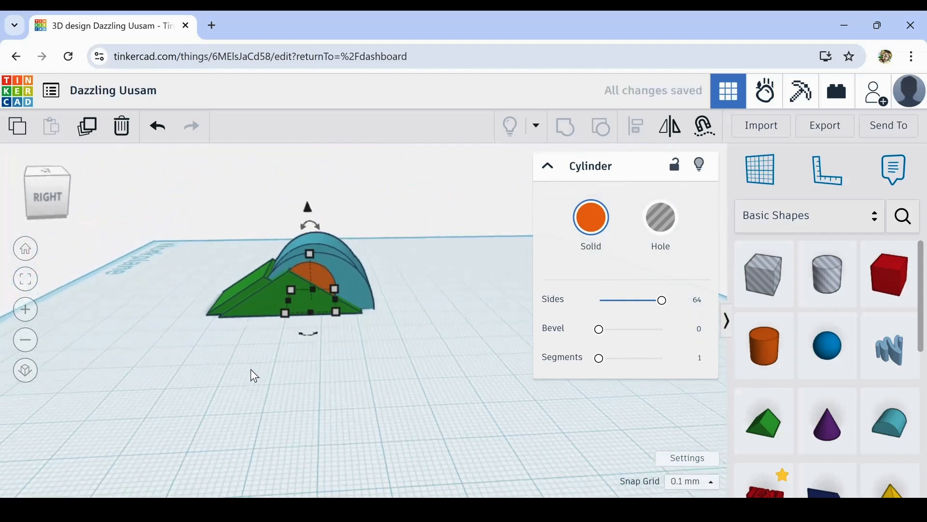
key(Right)
key(Right)
key(Right)
key(Right)
key(Right)
key(Right)
key(Right)
key(Right)
key(Right)
key(Right)
key(Right)
key(Right)
key(Right)
key(Right)
key(Right)
key(Right)
key(Right)
key(Right)
key(Right)
key(Right)
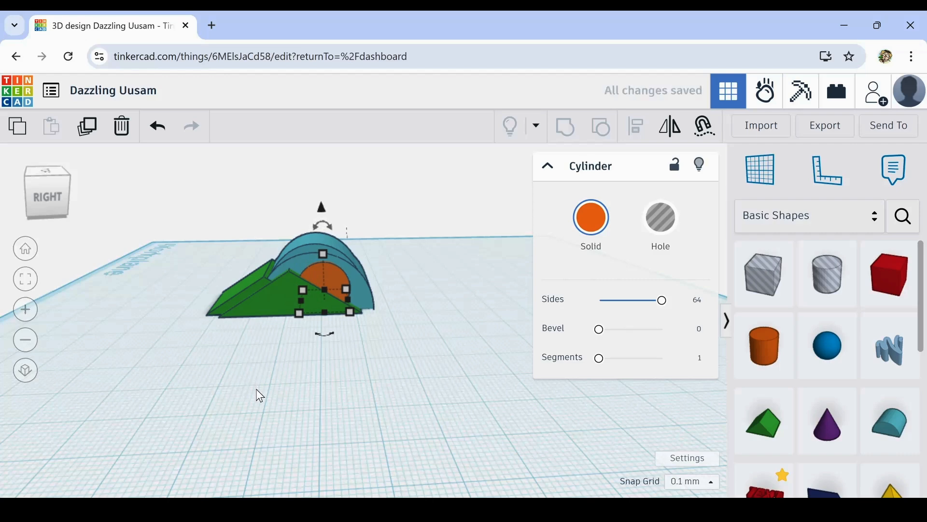
key(Right)
key(Right)
key(Right)
key(Right)
key(Right)
key(Right)
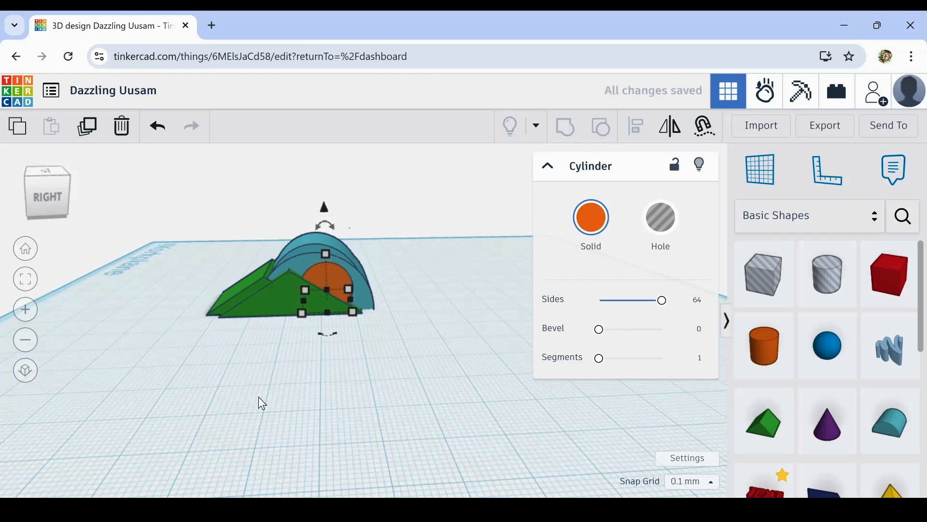
- Align all five shapes of the body to their common centre across the width
right_drag(267, 414, 505, 470)
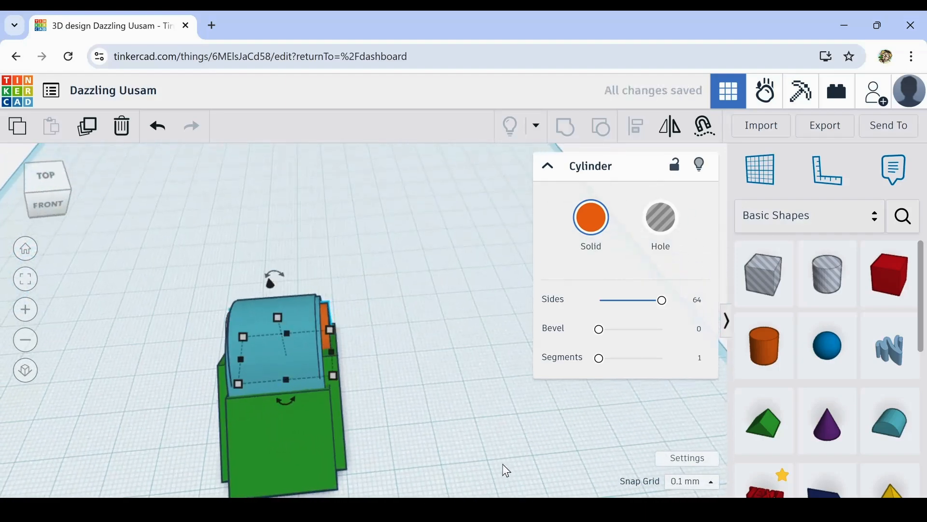
right_drag(435, 447, 213, 391)
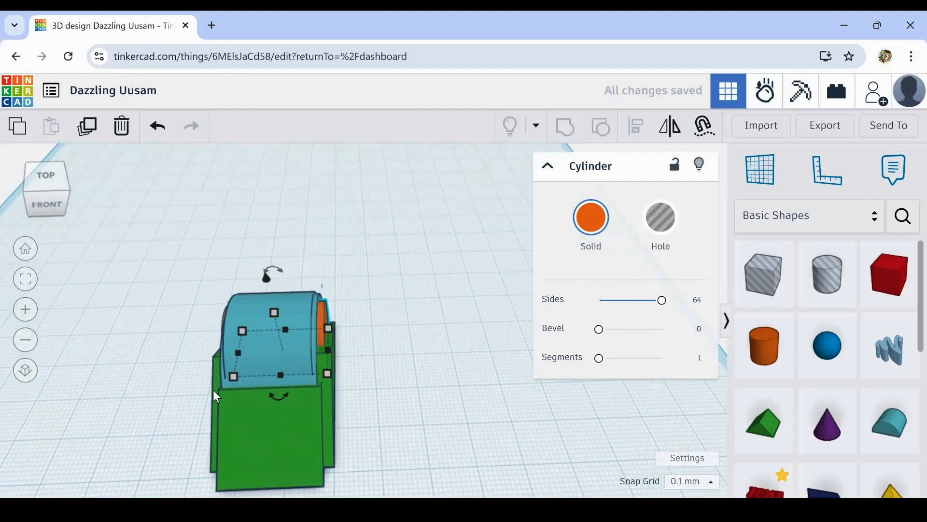
drag(171, 283, 384, 454)
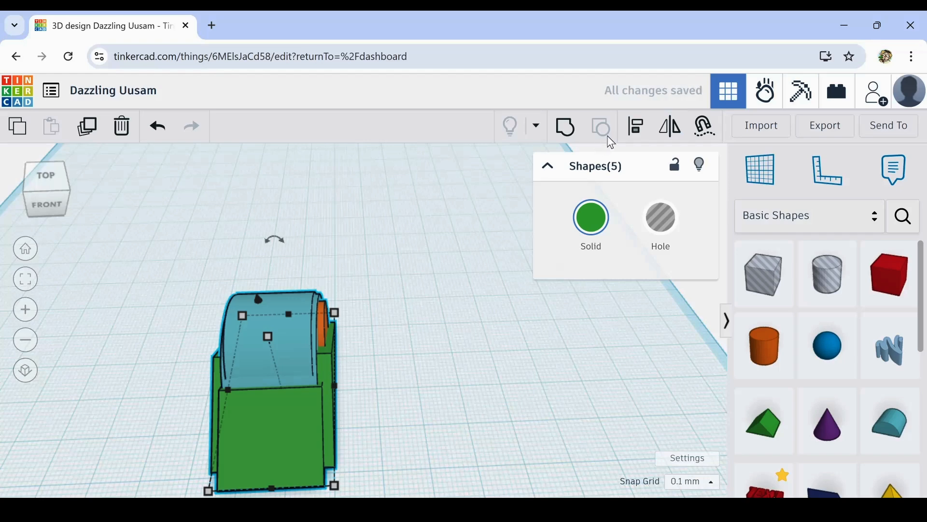
mouse_move(414, 343)
right_down()
mouse_move(428, 342)
mouse_move(412, 329)
mouse_move(406, 335)
right_up()
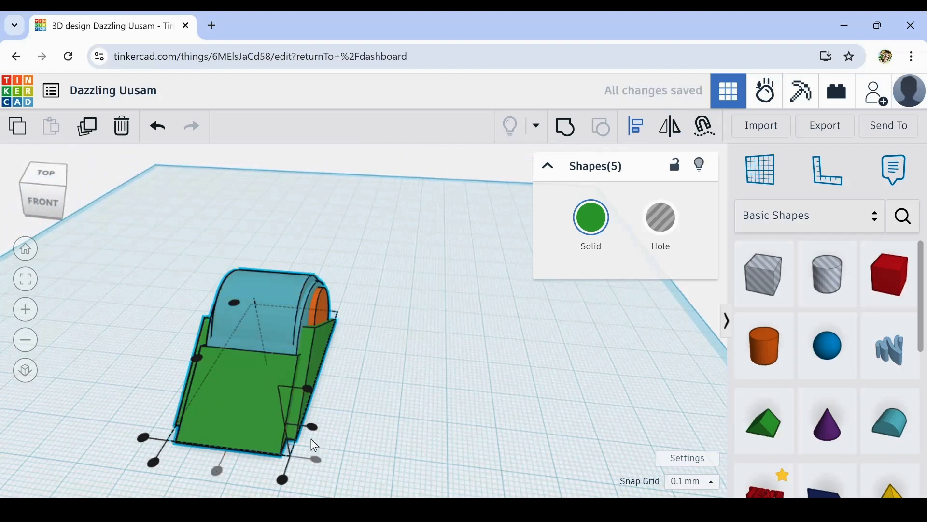
click(391, 387)
right_drag(480, 360, 578, 342)
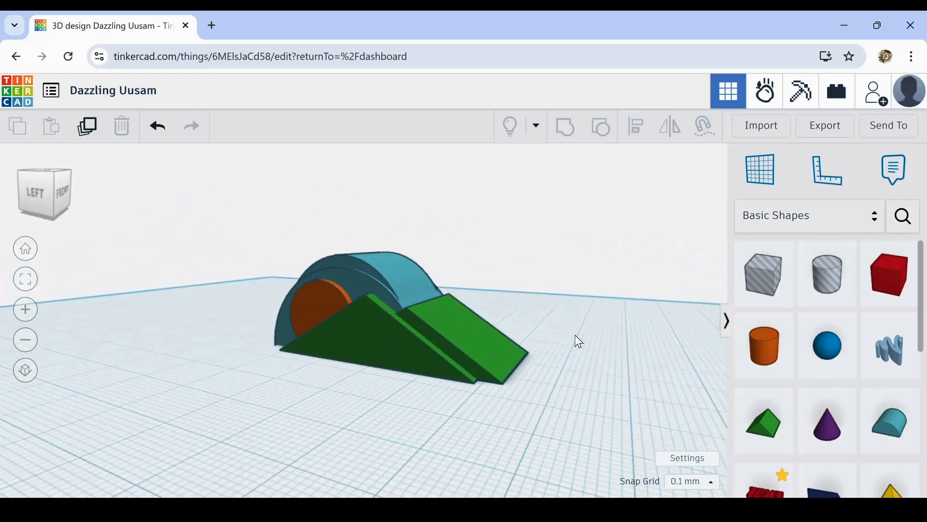
right_drag(536, 377, 244, 407)
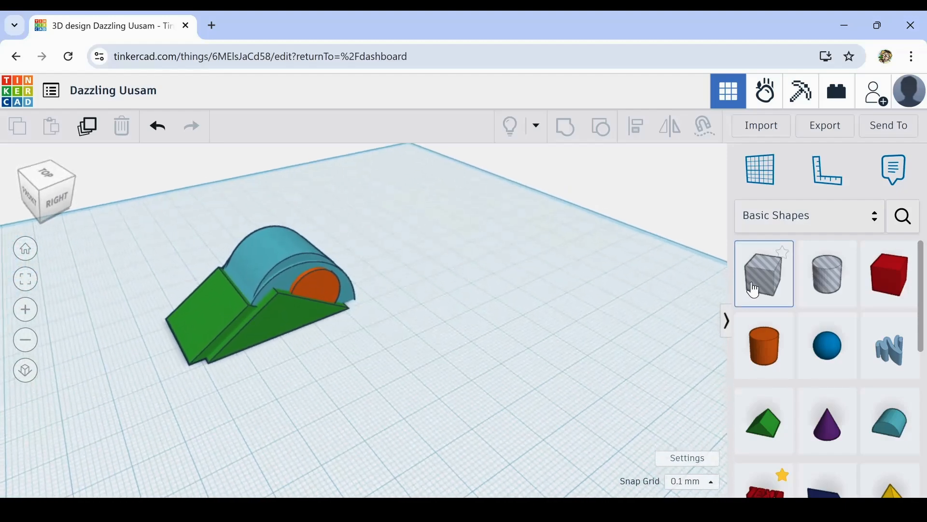
- Place a box hole over the front tip of the green roofs and stretch it to about 43.8 mm across the body
drag(755, 289, 114, 317)
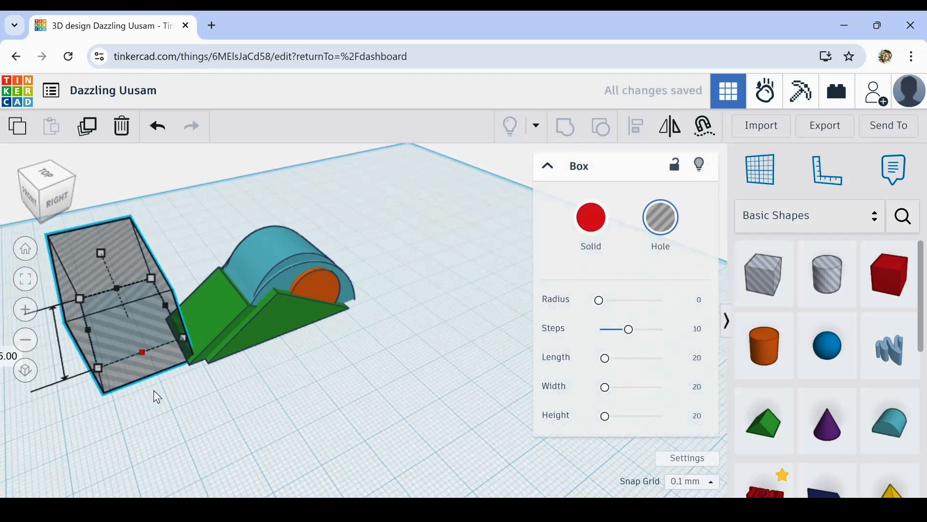
drag(158, 397, 165, 408)
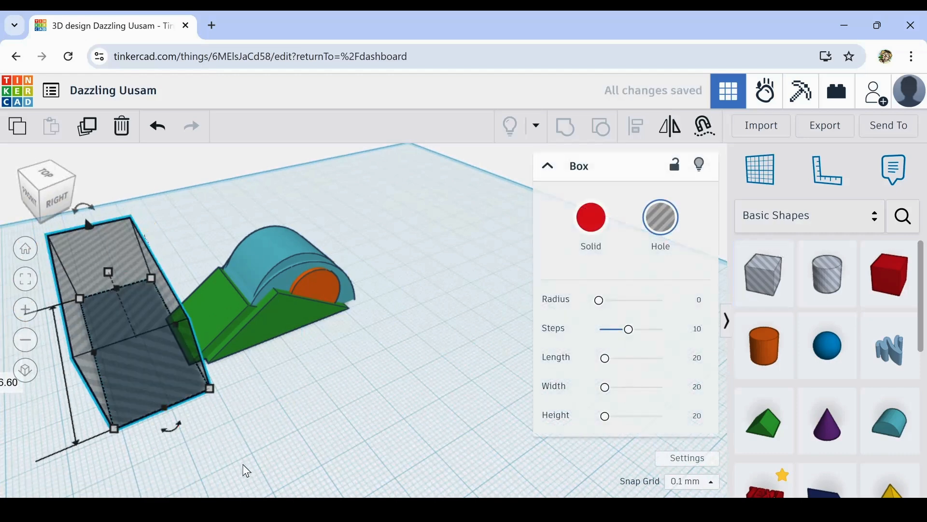
drag(119, 289, 126, 306)
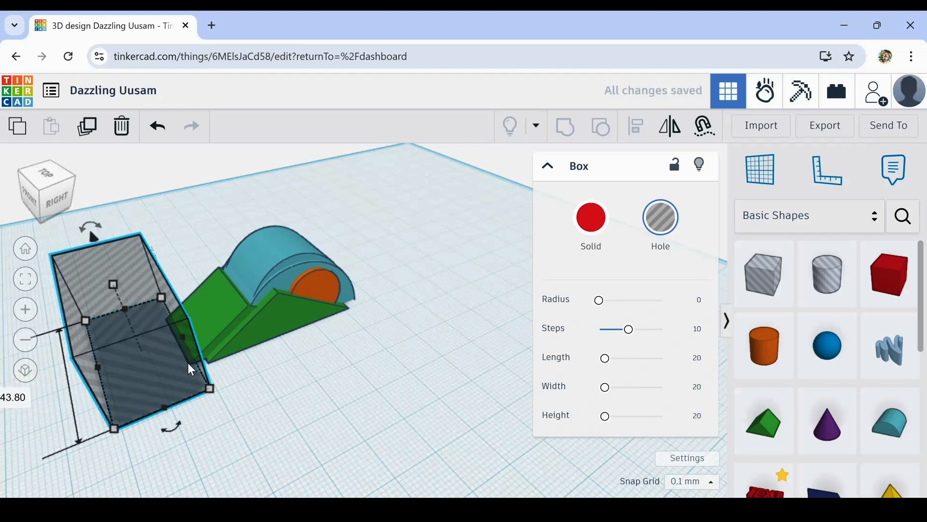
scroll(189, 364, up, 4)
right_drag(251, 413, 299, 413)
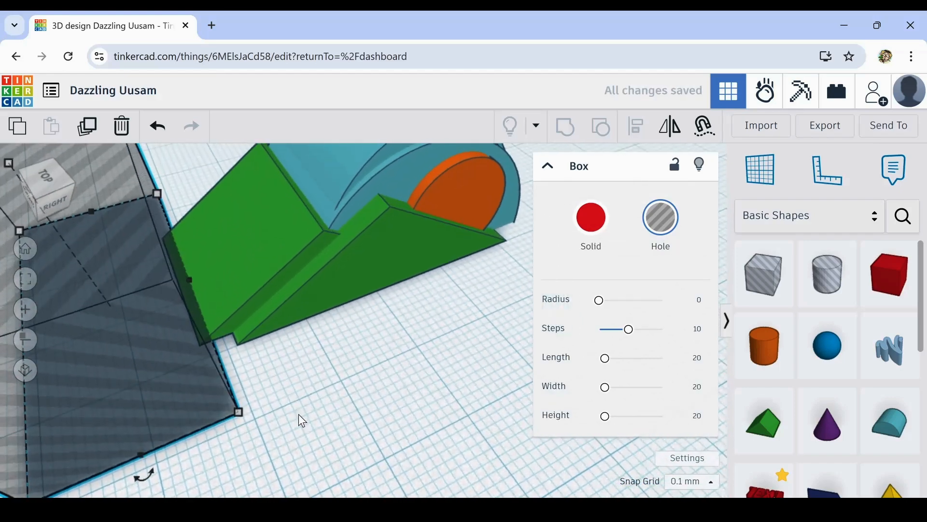
scroll(435, 319, down, 5)
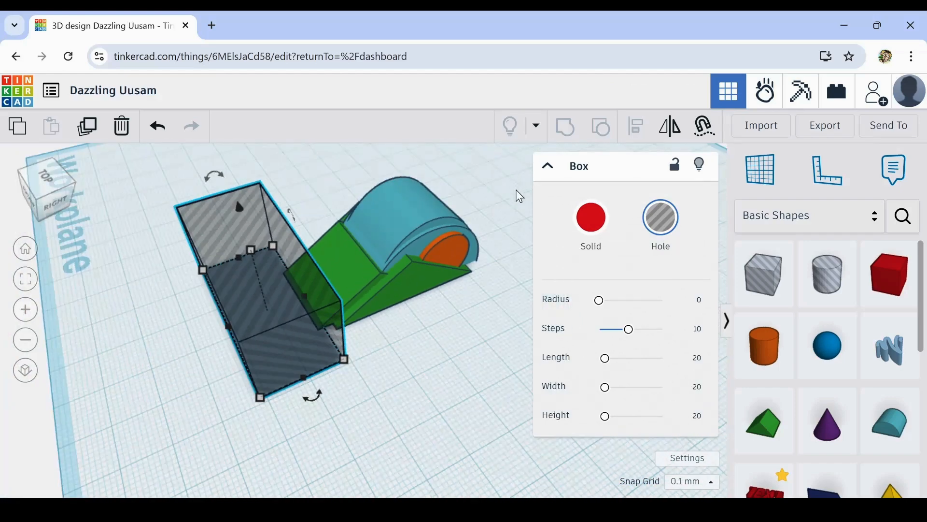
- Group the box hole with the five body shapes to cut off the front tip, and colour the result medium grey
drag(497, 184, 348, 369)
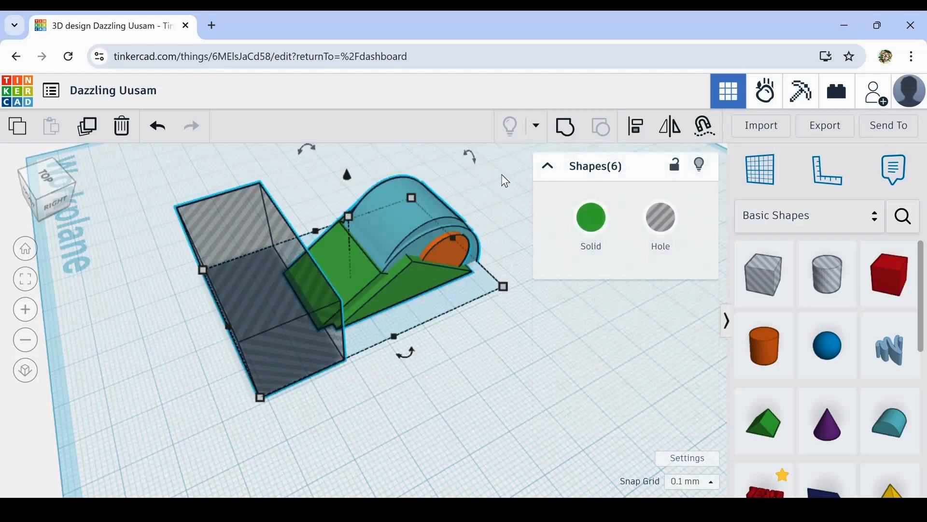
click(566, 128)
click(591, 220)
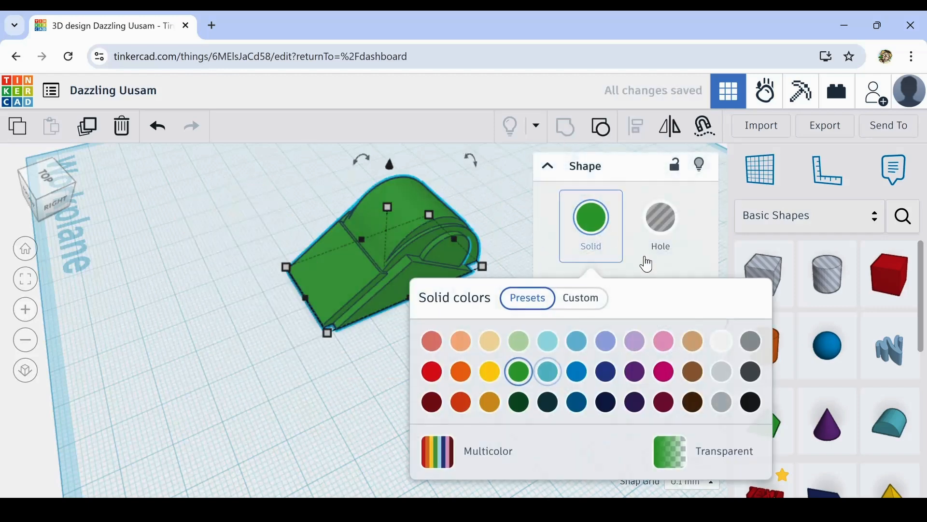
click(751, 341)
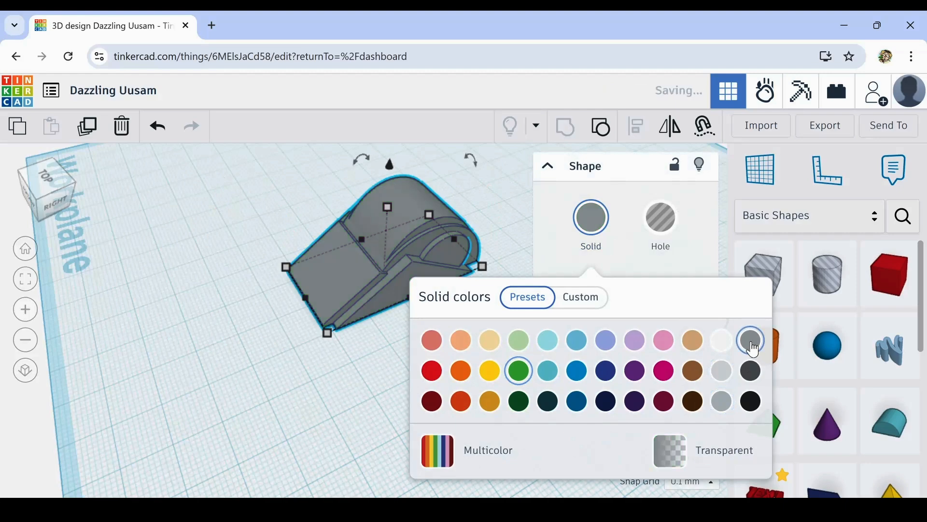
click(727, 416)
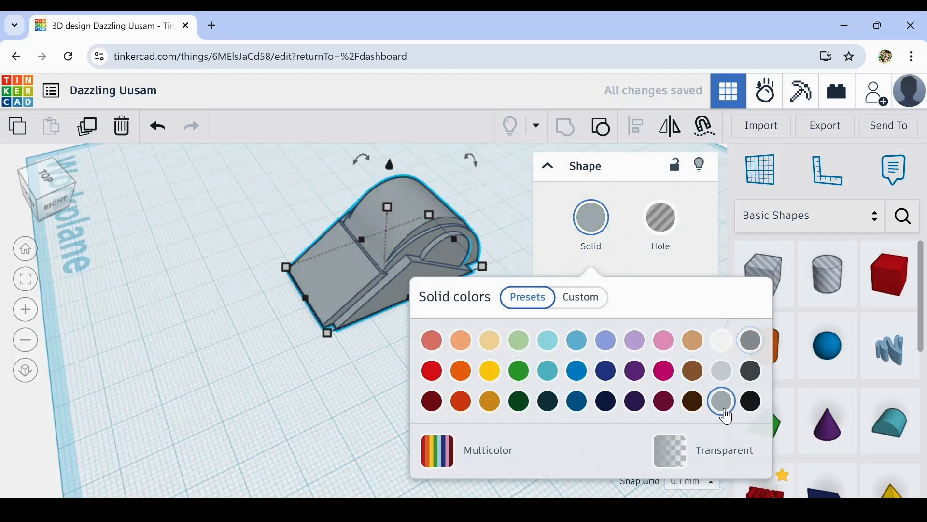
click(347, 424)
right_drag(323, 423, 514, 362)
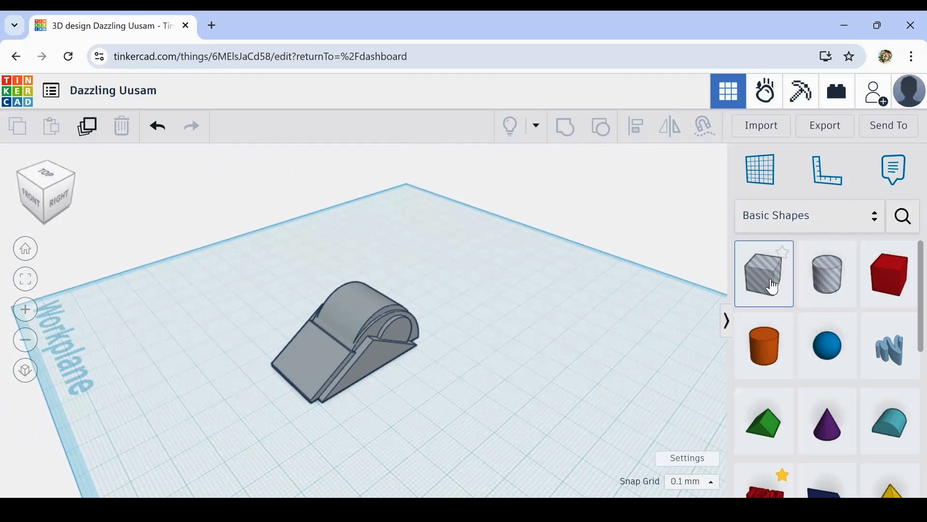
- Place a cylinder hole on the workplane behind the grey body and a solid box on the body's other side
drag(832, 289, 213, 259)
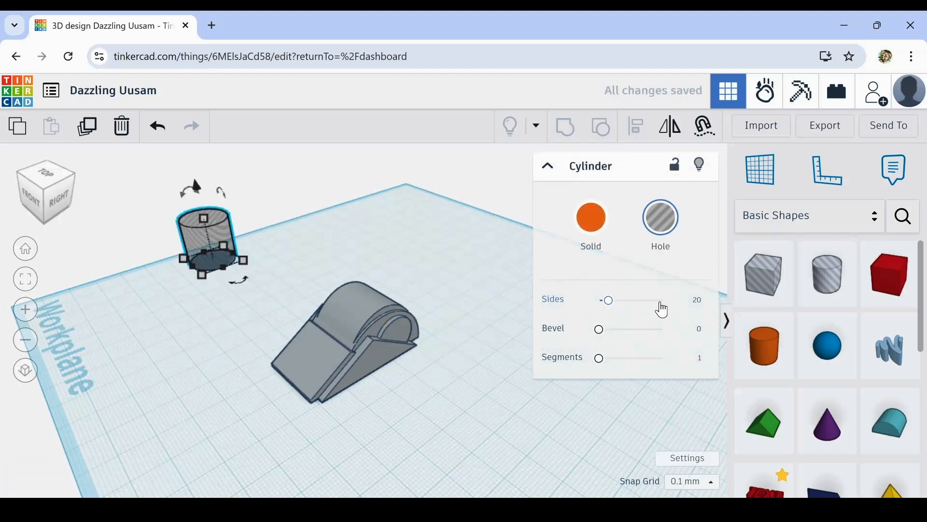
click(379, 246)
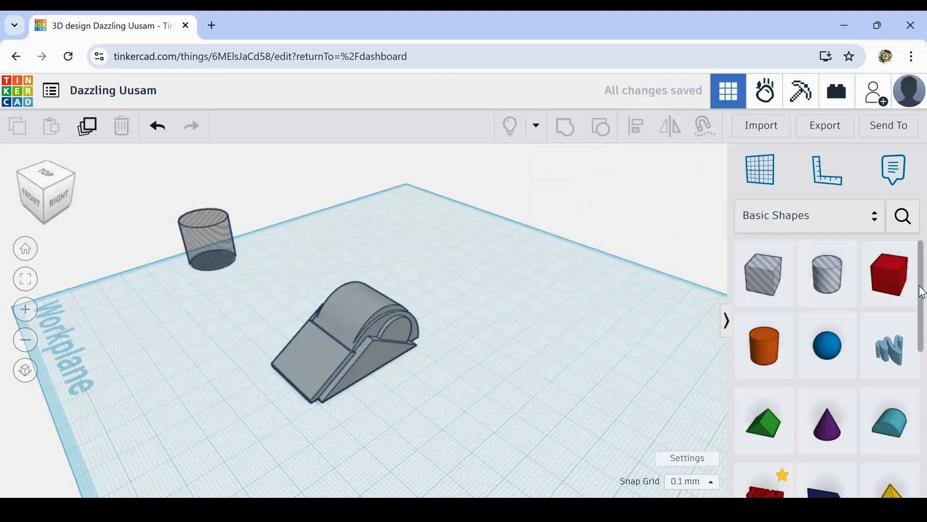
drag(901, 282, 460, 379)
right_drag(500, 414, 550, 416)
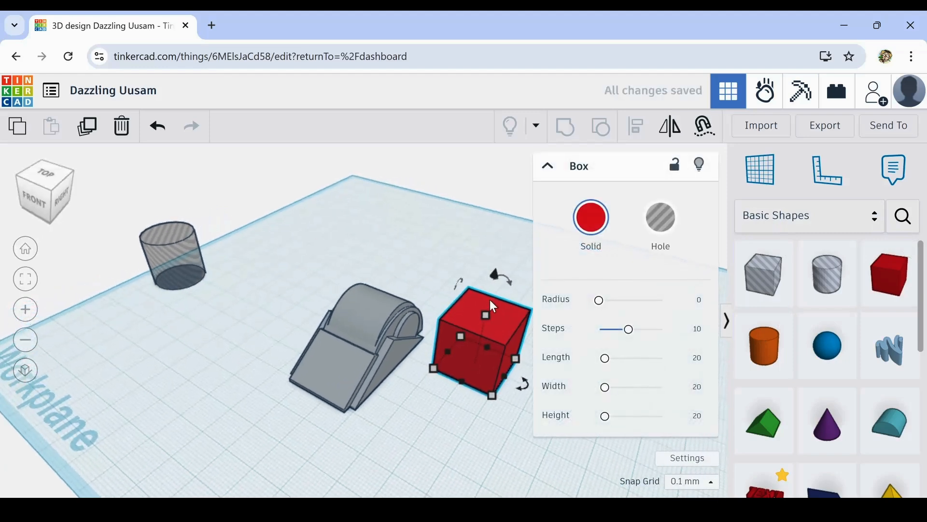
- Raise the height of the red box and reduce its front-to-back depth to about 16.3 mm
drag(485, 314, 488, 287)
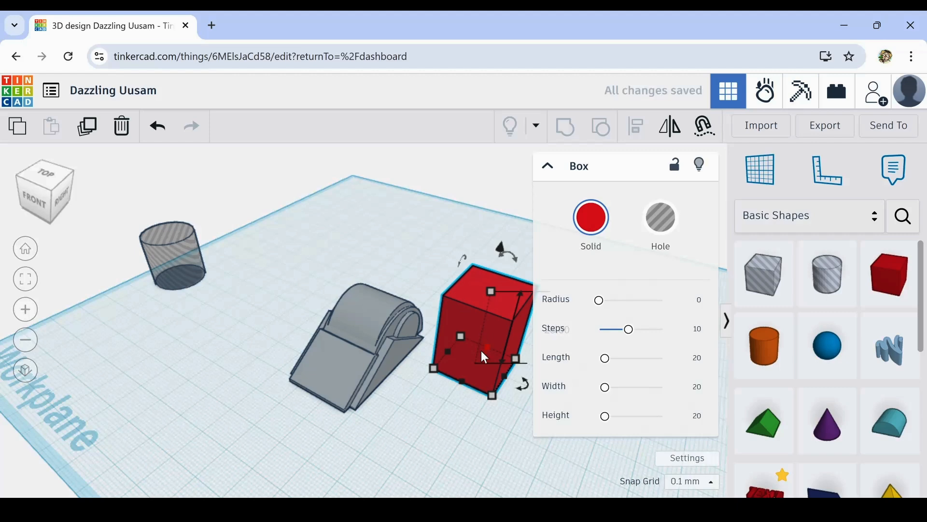
middle_drag(530, 447, 364, 456)
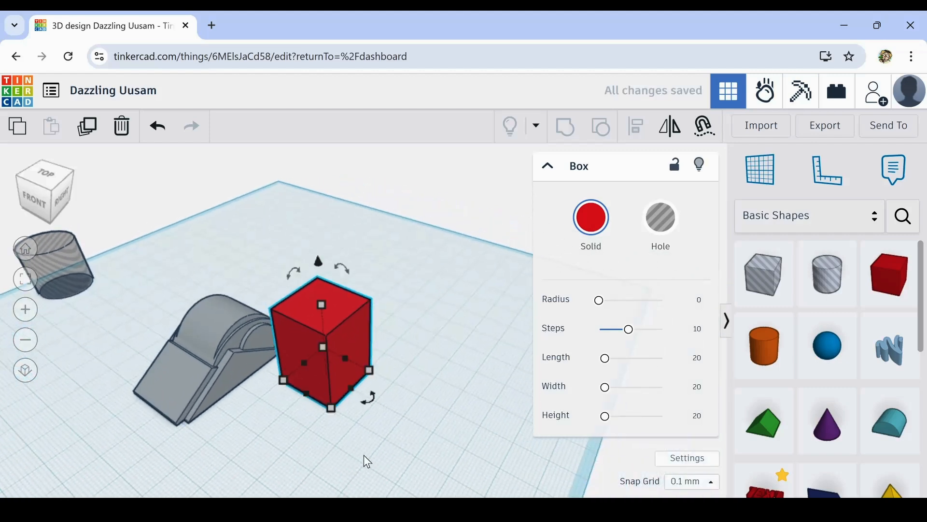
right_drag(296, 415, 341, 407)
scroll(341, 373, up, 1)
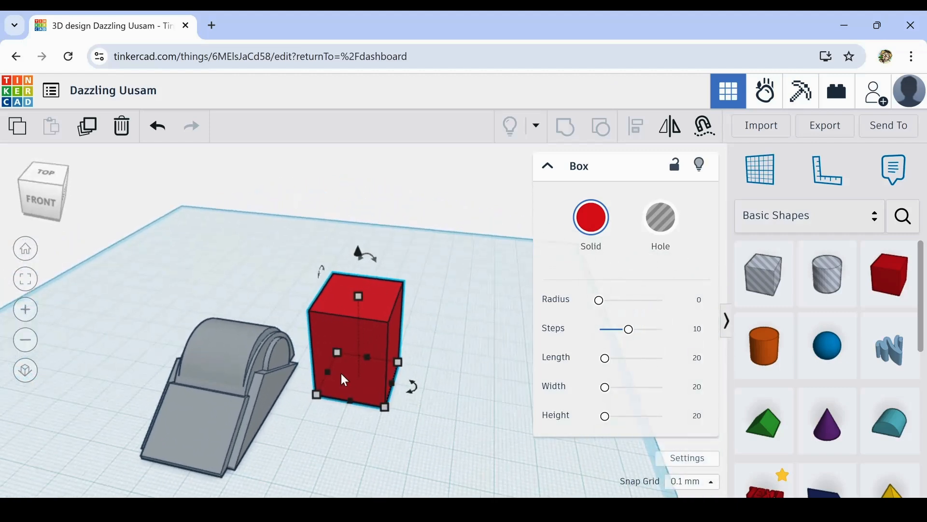
scroll(342, 374, up, 2)
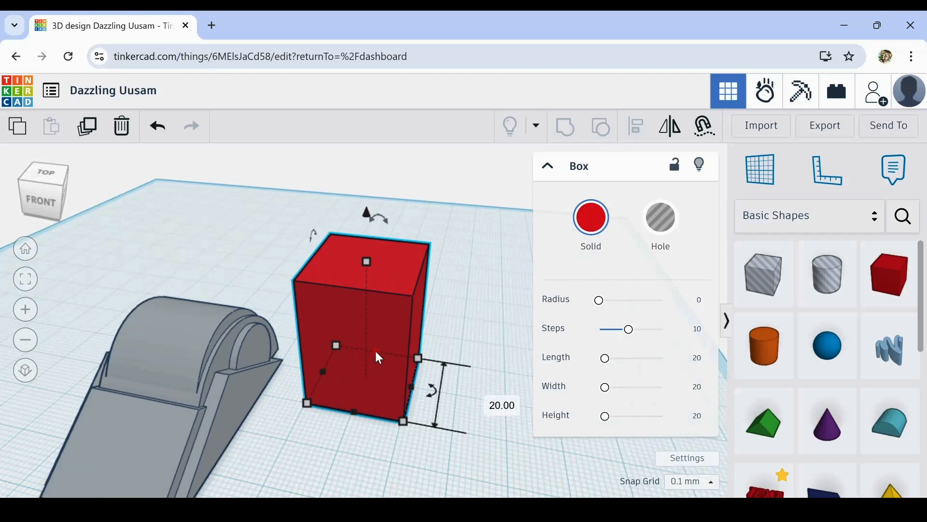
drag(375, 351, 378, 358)
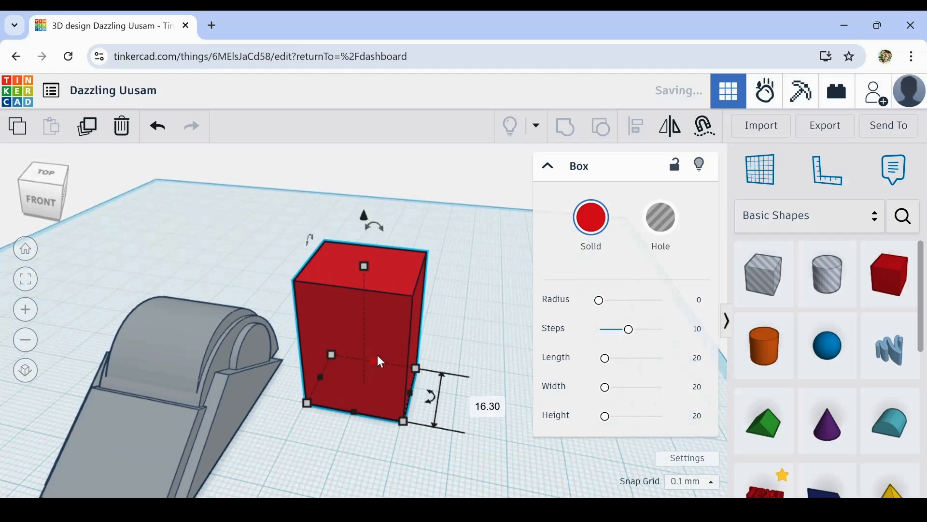
- Colour the box the same medium grey as the grouped body and select it again
click(590, 227)
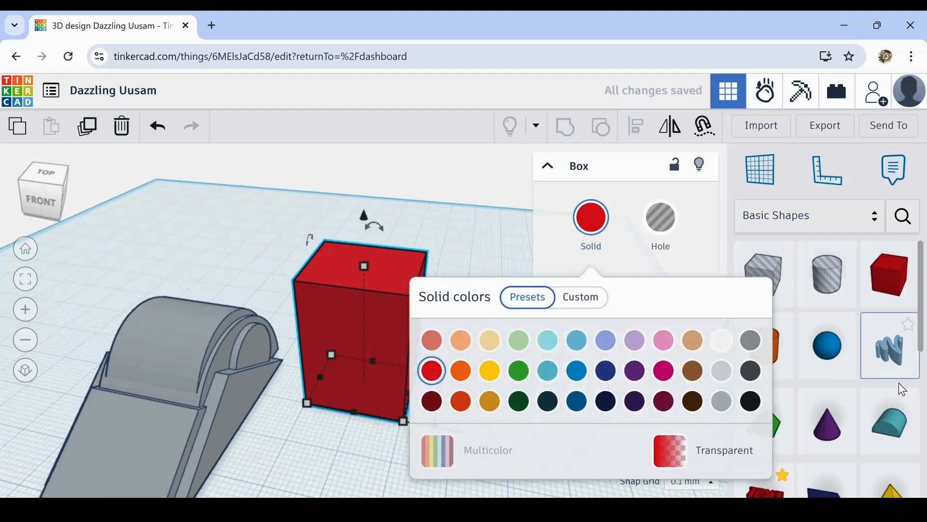
click(751, 348)
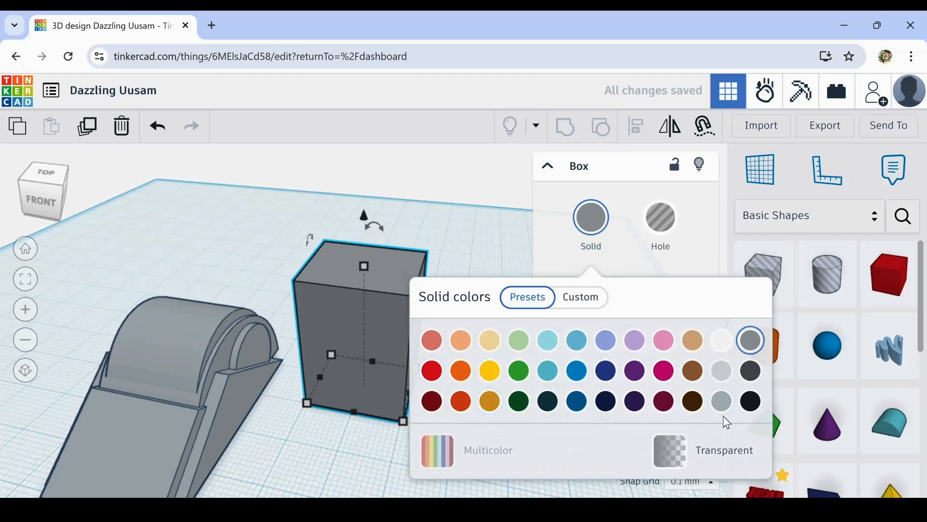
click(722, 400)
click(336, 463)
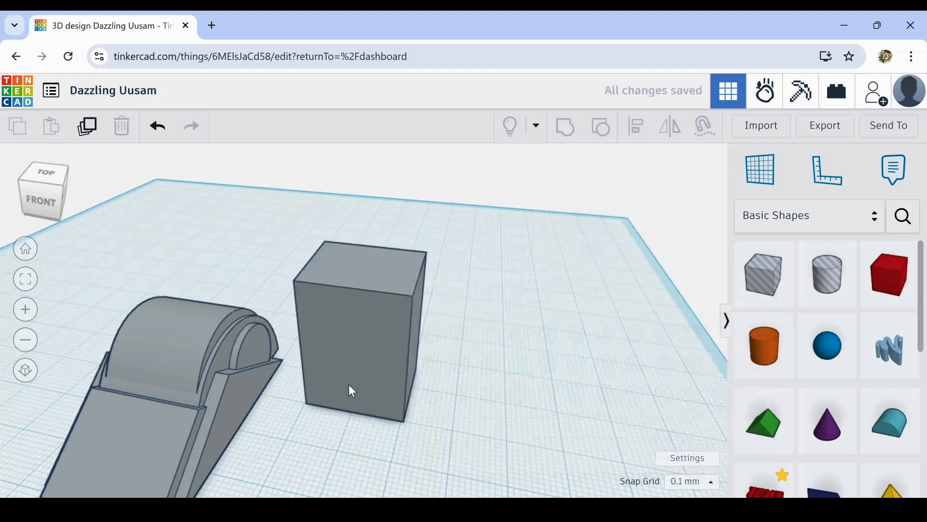
click(349, 329)
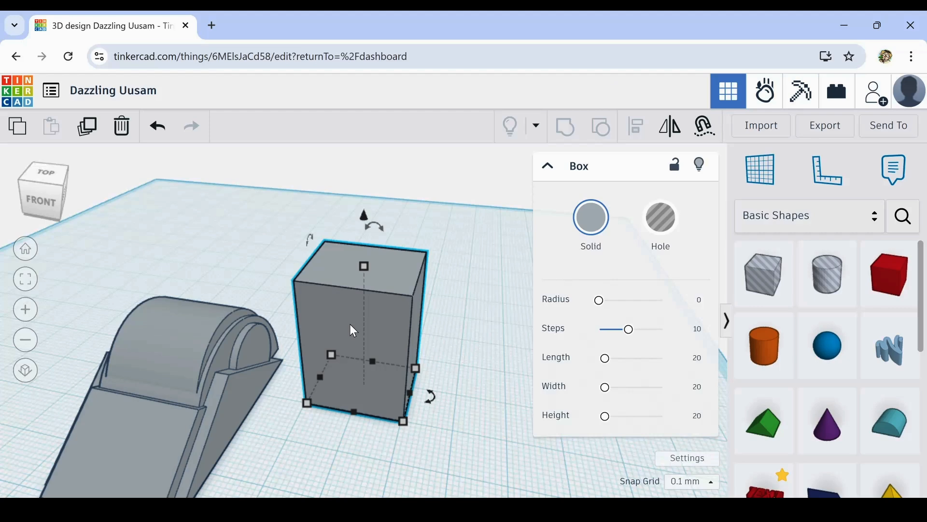
- Duplicate the grey box, shrink the copy slightly to about 25.4 mm high, and extend it forward to about 19 mm deep as a raised front panel
click(88, 129)
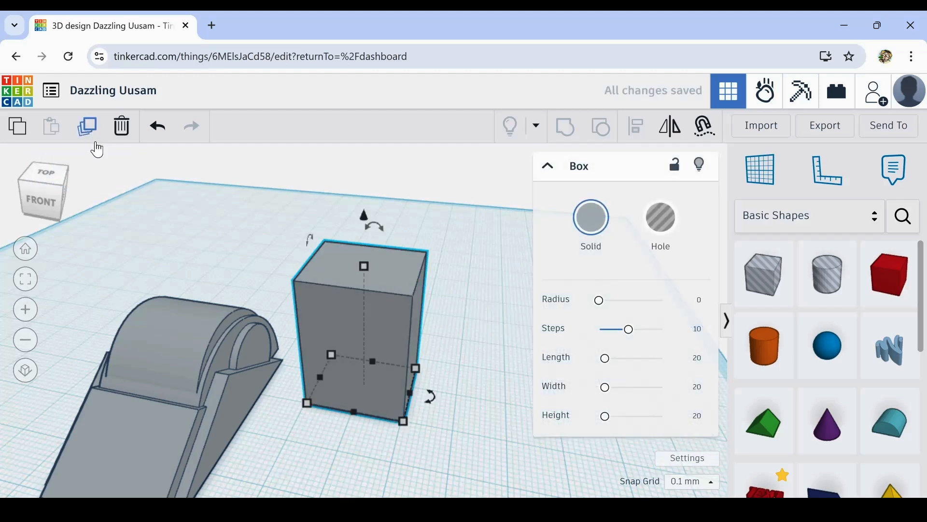
mouse_move(364, 266)
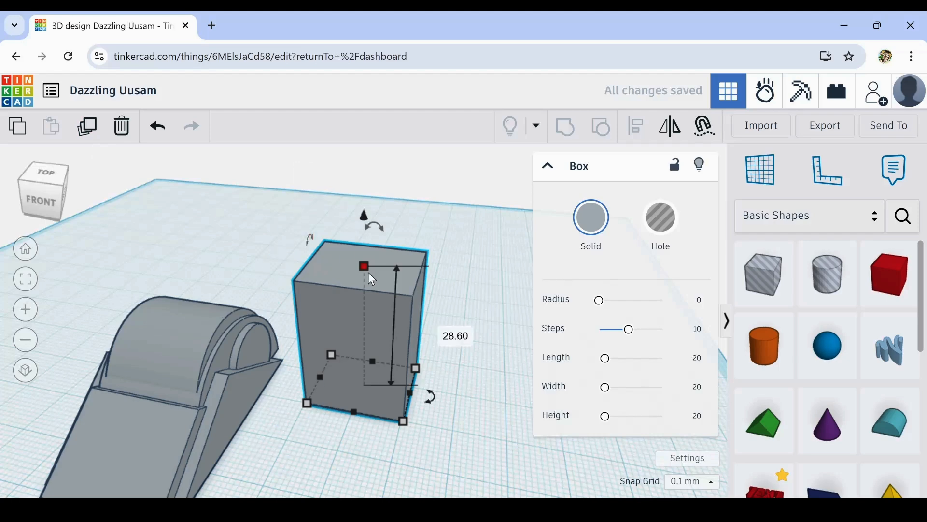
drag(364, 266, 365, 276)
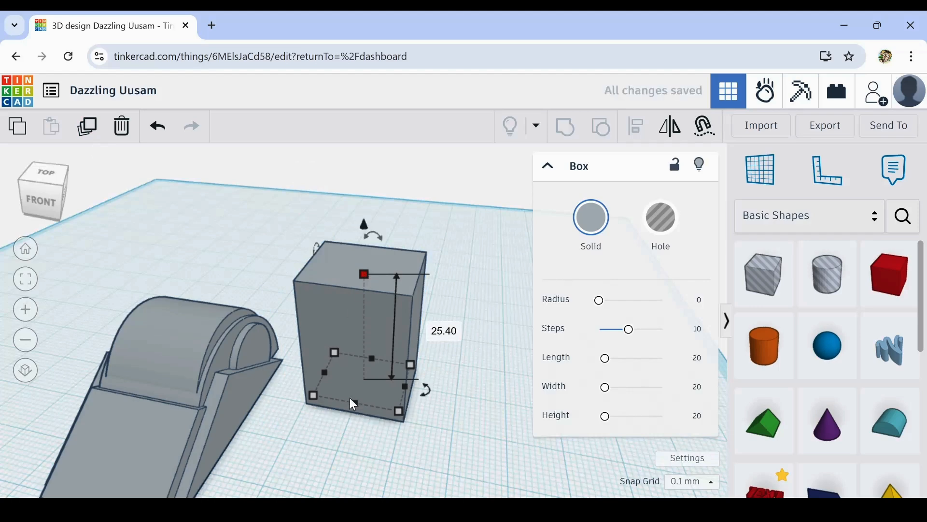
drag(353, 404, 353, 413)
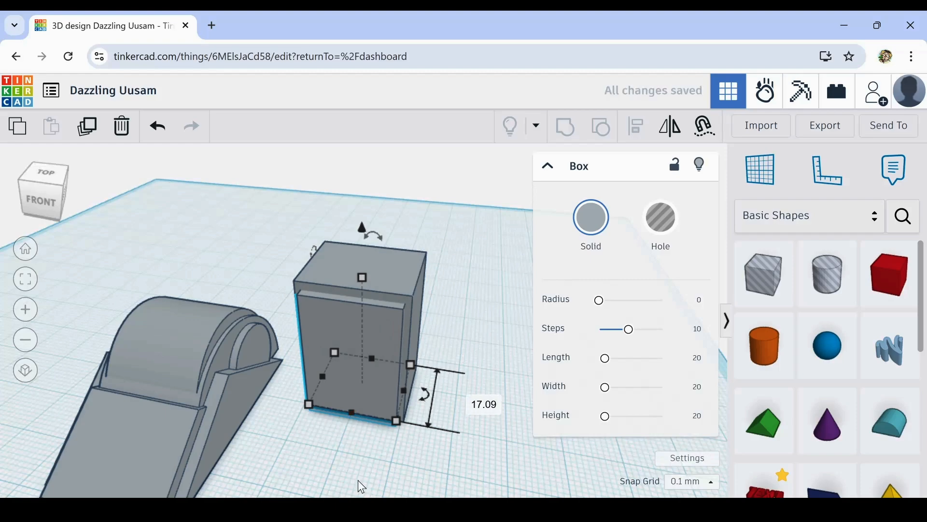
right_drag(358, 482, 370, 412)
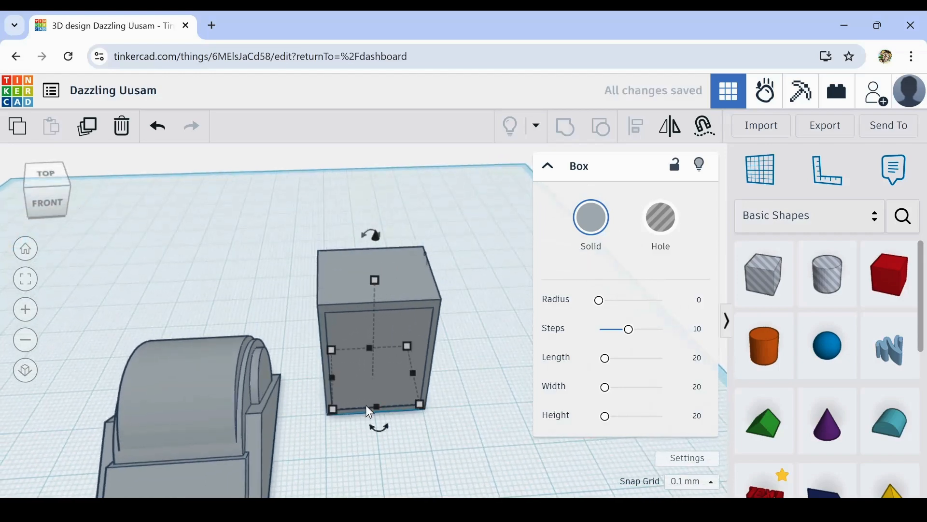
drag(367, 405, 381, 414)
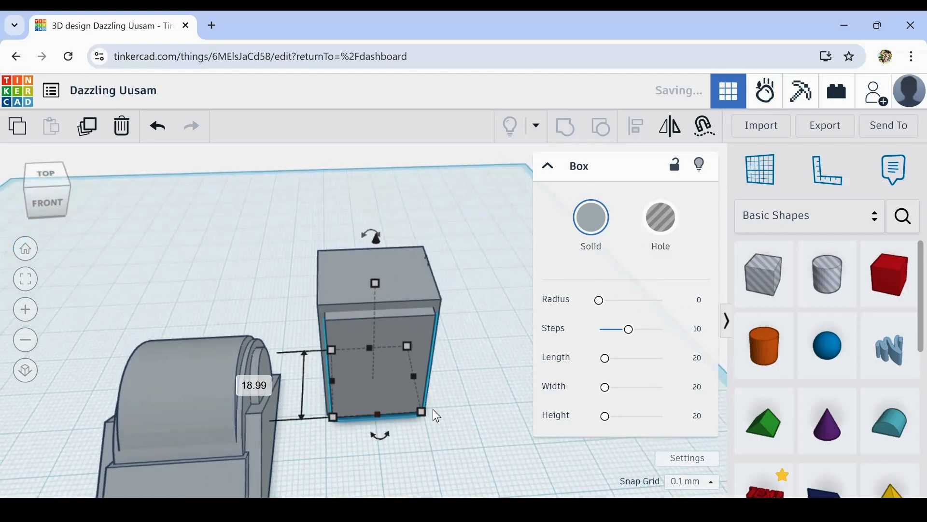
right_drag(437, 415, 454, 396)
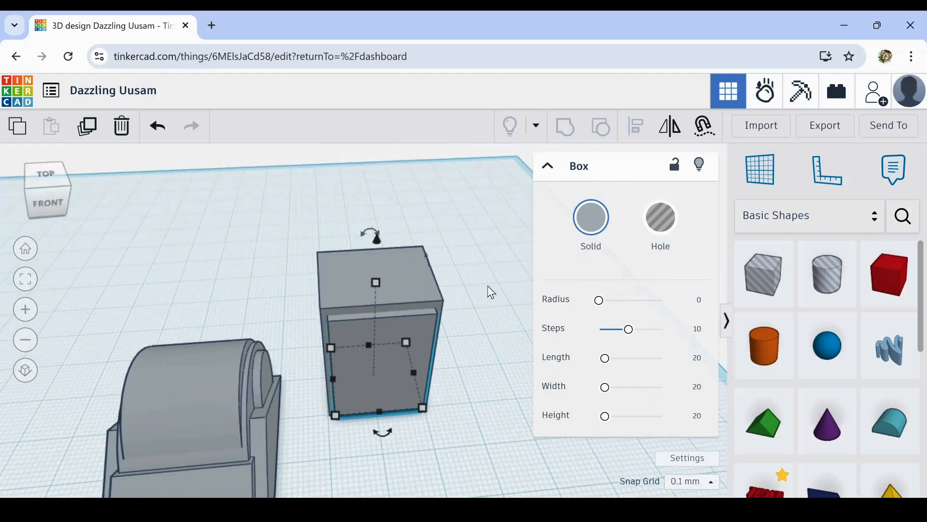
- Select the box and its panel copy together and align their centres from front to back
drag(477, 239, 408, 398)
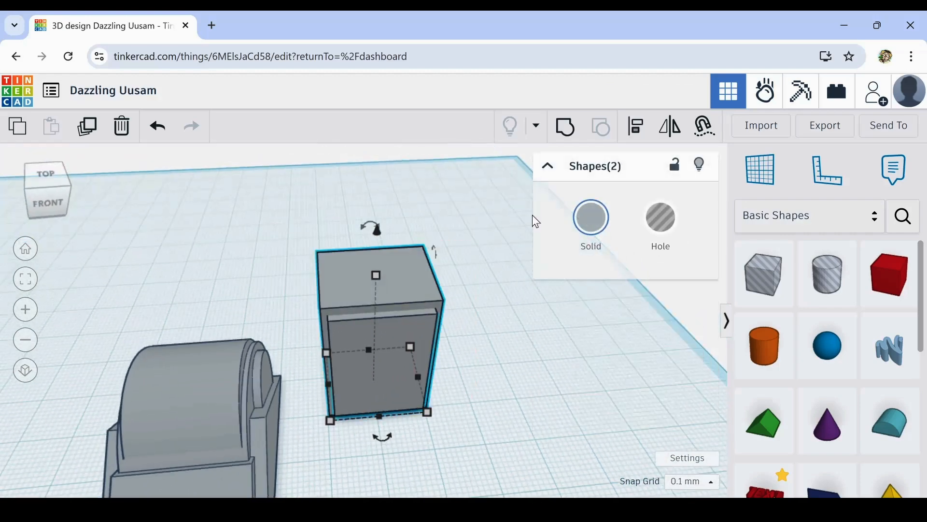
click(637, 134)
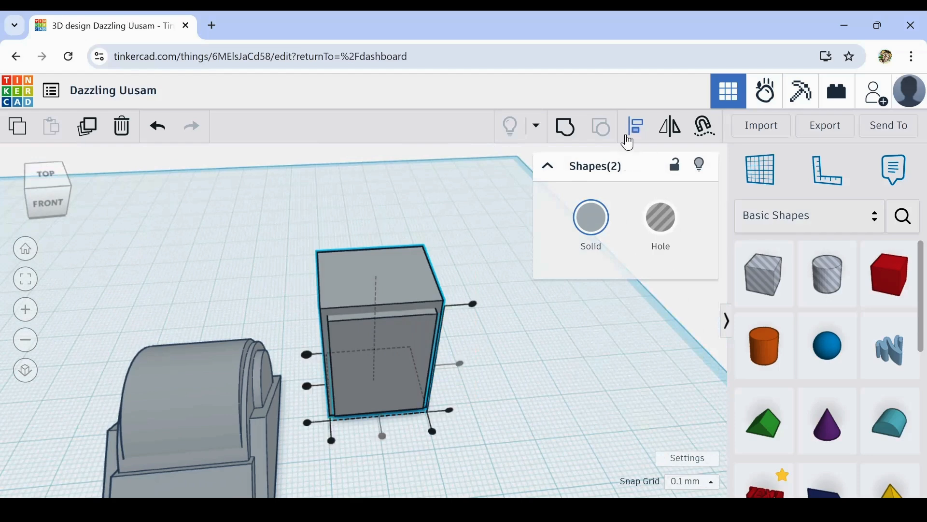
click(308, 386)
click(310, 387)
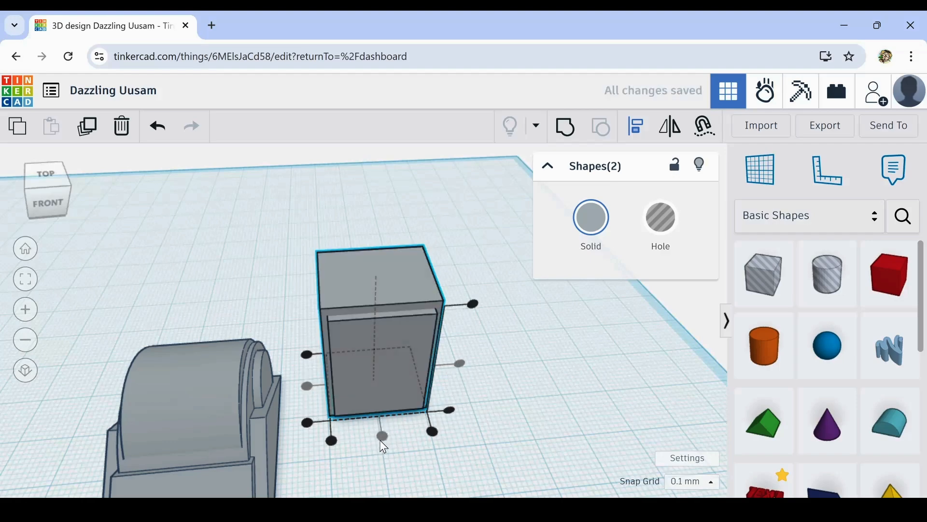
scroll(383, 440, up, 3)
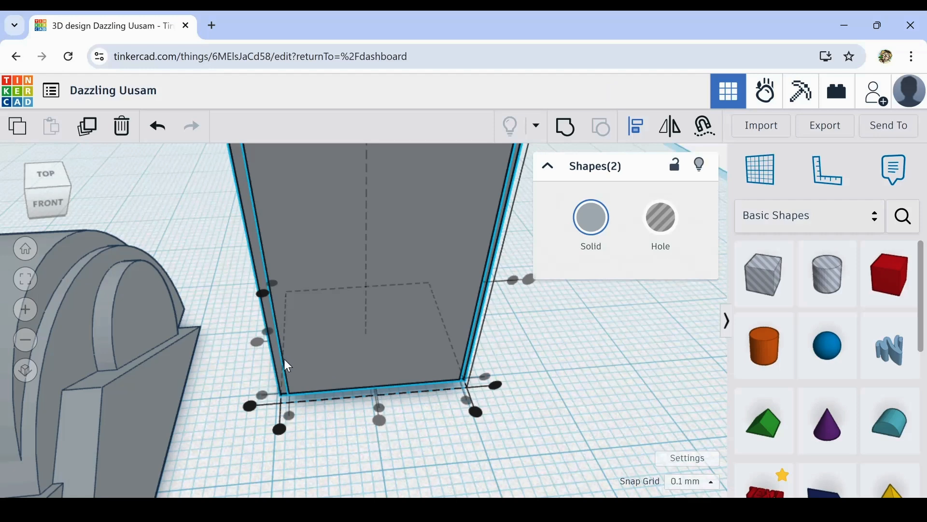
click(381, 483)
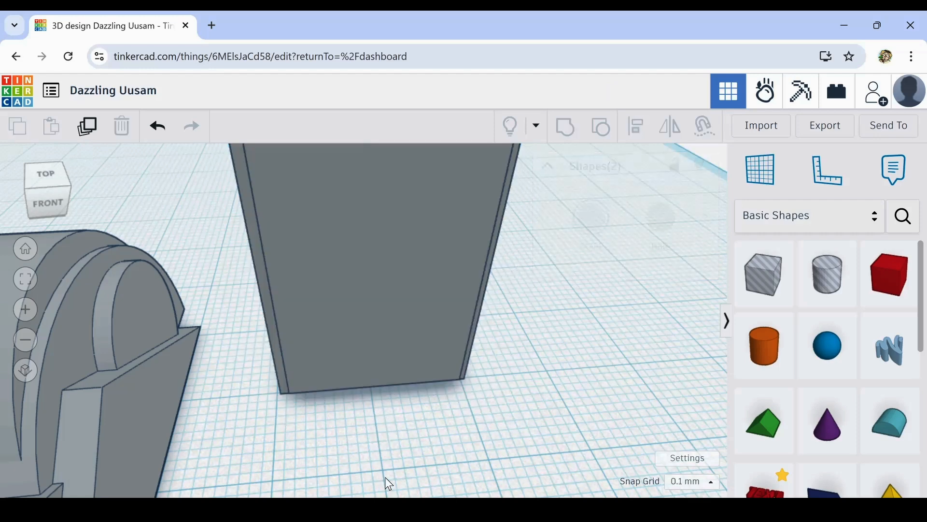
- Stretch the box and its panel copy together to a taller height
scroll(522, 459, down, 5)
scroll(435, 437, up, 1)
right_drag(420, 440, 445, 440)
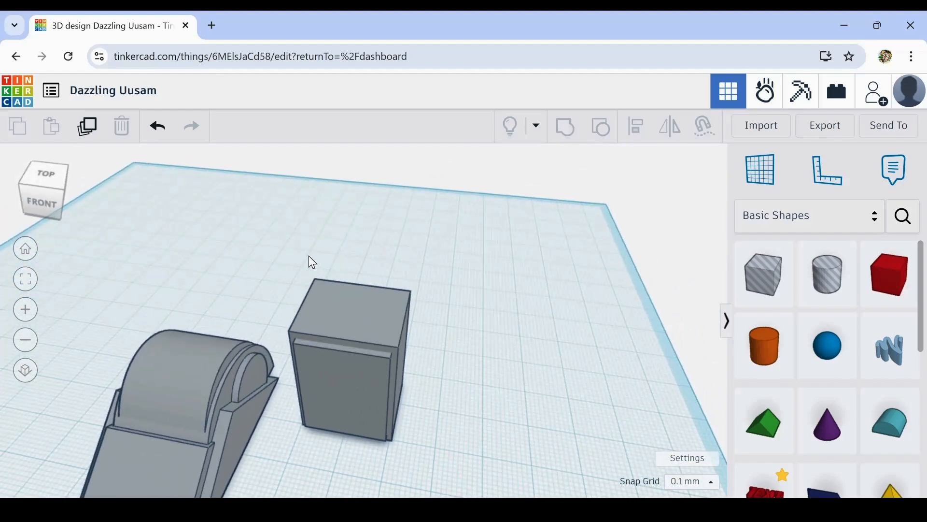
click(389, 299)
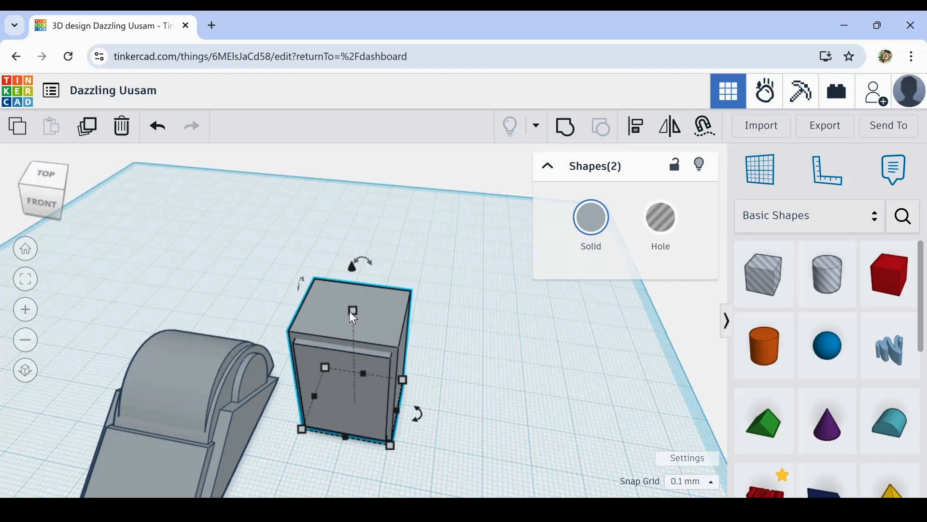
drag(353, 311, 363, 291)
click(484, 442)
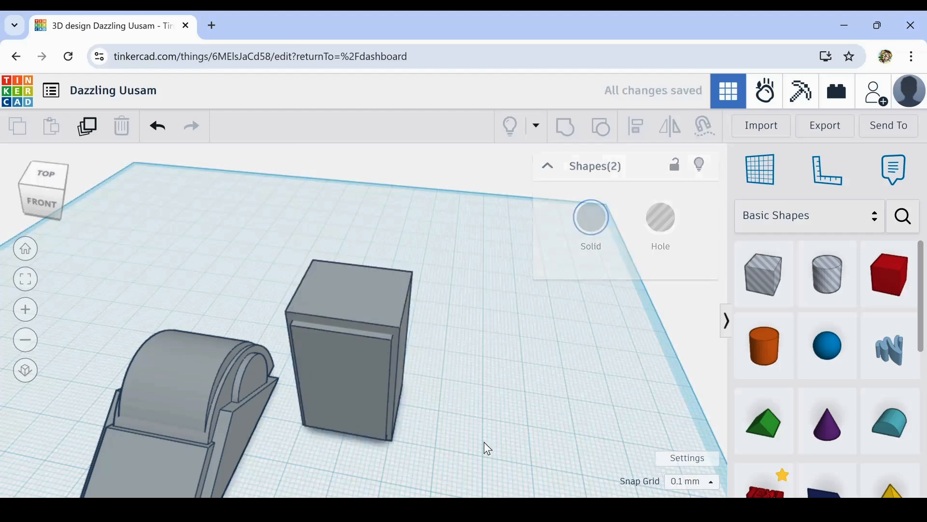
right_drag(469, 430, 493, 426)
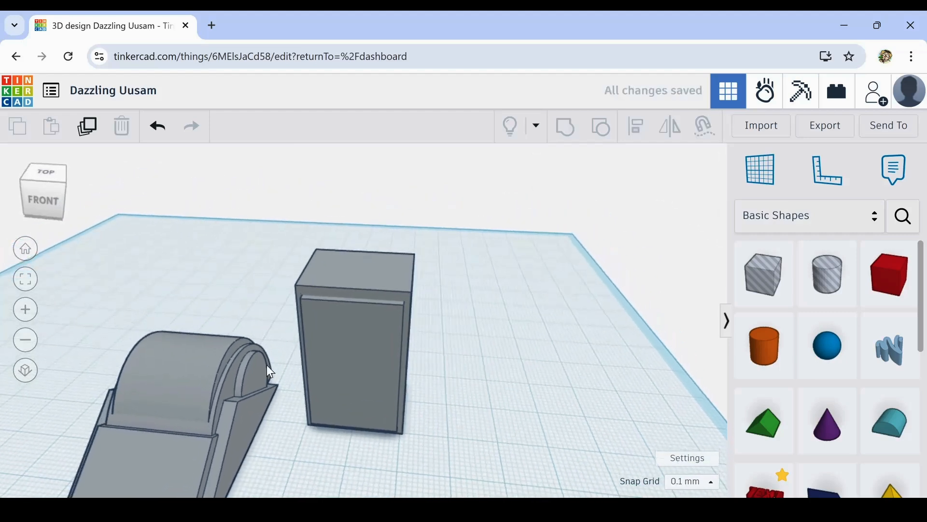
- Duplicate the panel, narrow the copy to a vertical strip about 7 mm wide, place it mid-panel and extend it slightly forward
click(342, 347)
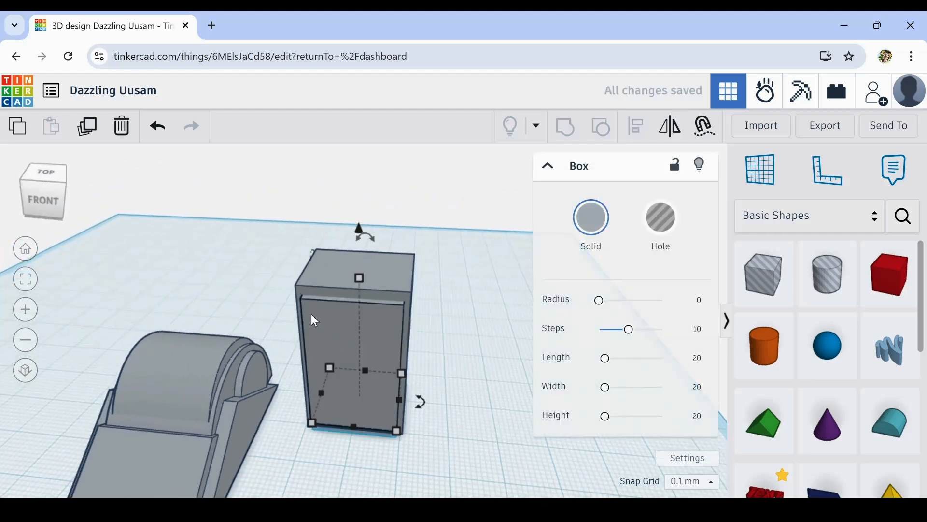
click(86, 128)
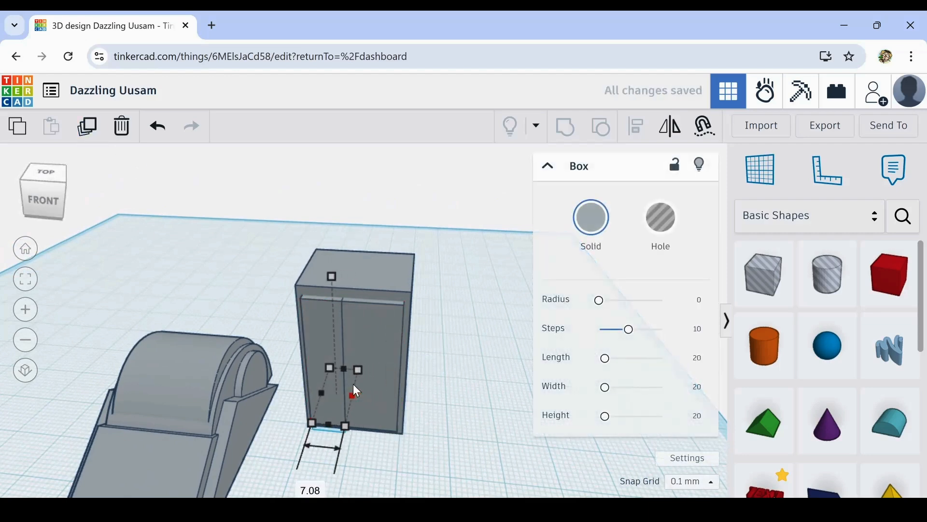
drag(353, 389, 351, 437)
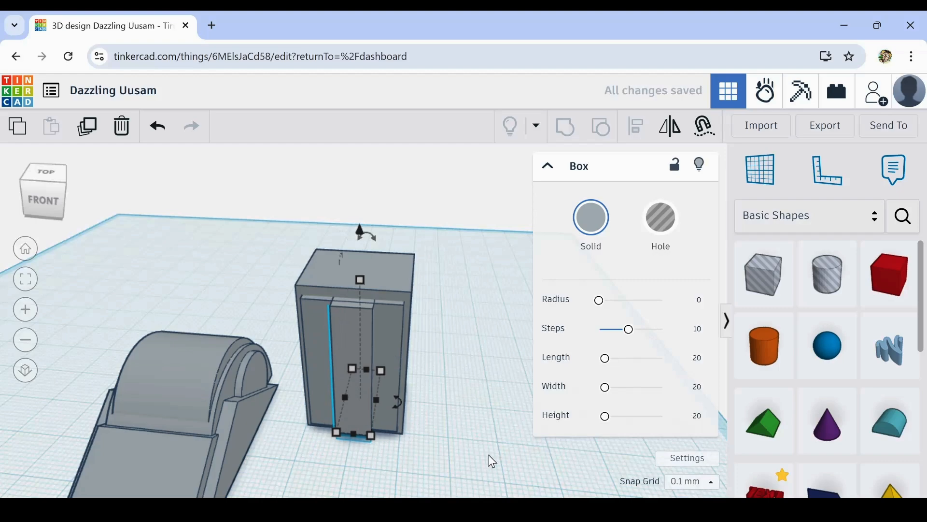
right_drag(498, 448, 457, 390)
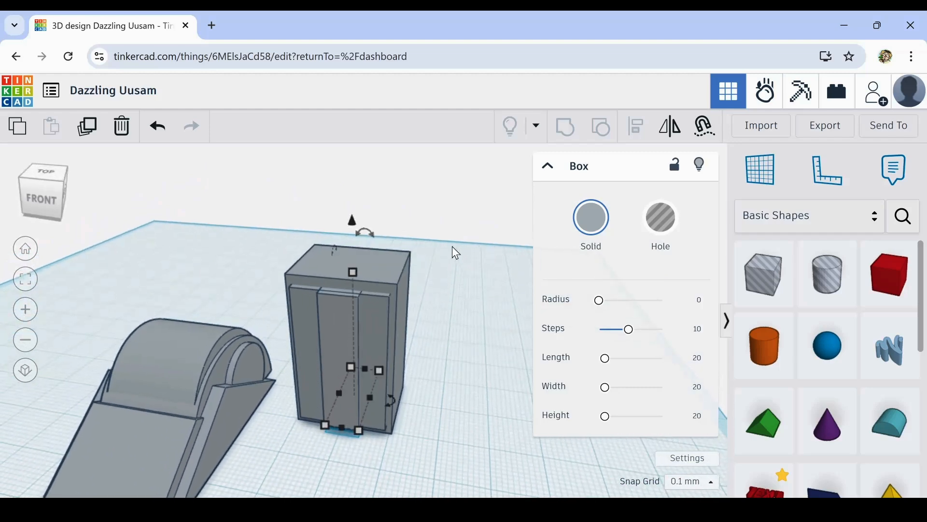
- Select the box, panel and strip together and centre-align them in both depth and width
drag(333, 358, 332, 360)
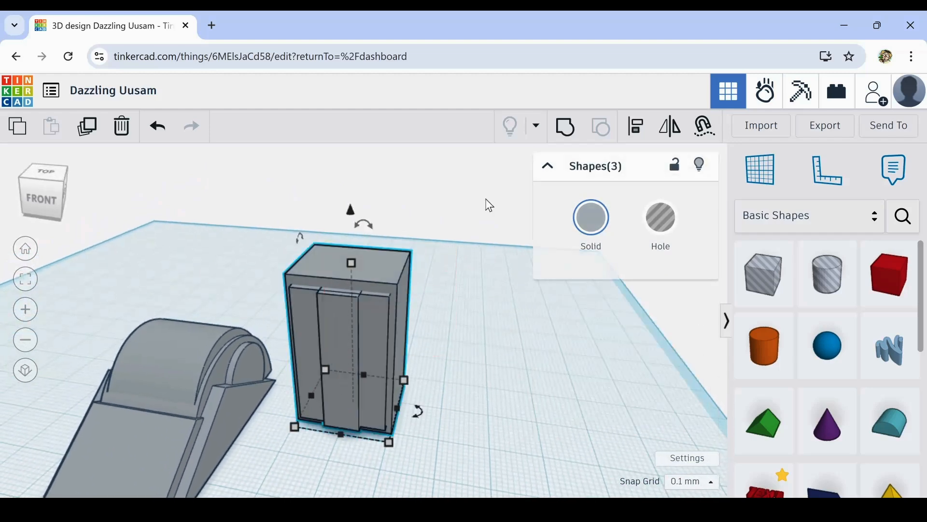
click(641, 127)
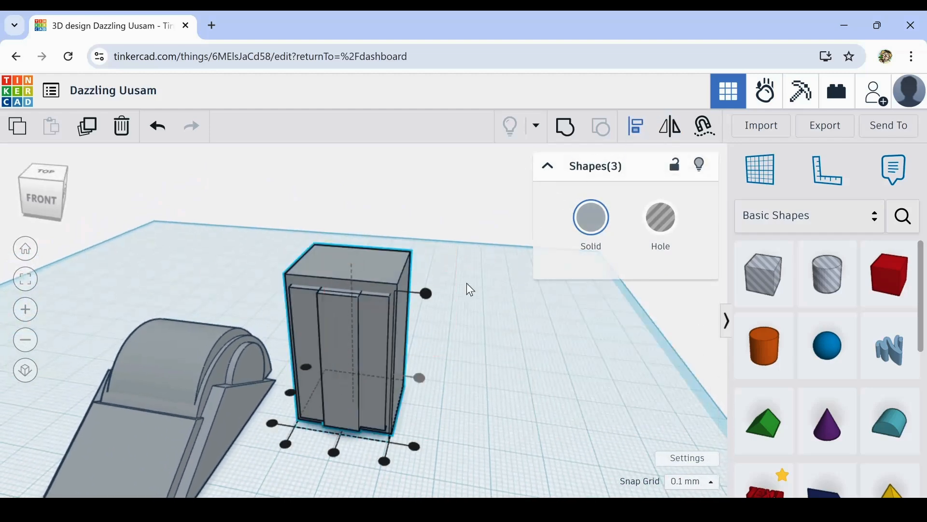
click(291, 394)
click(333, 452)
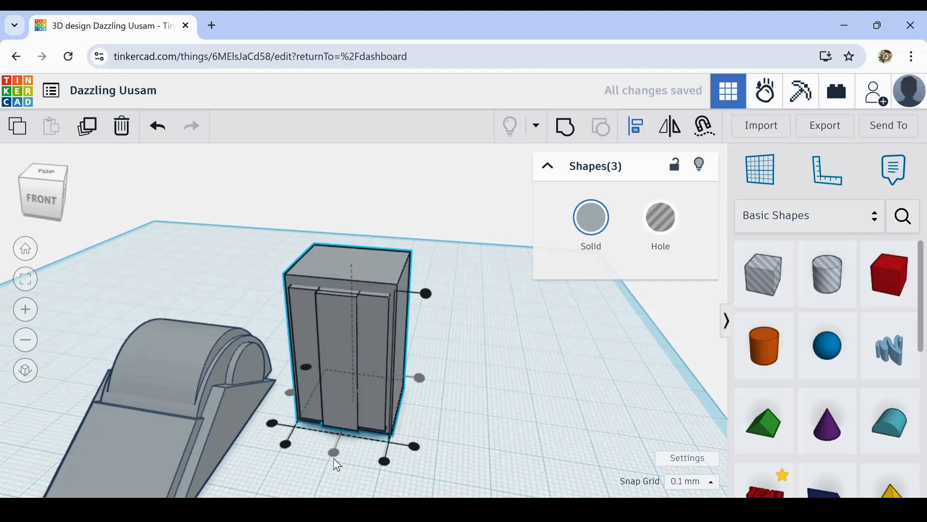
- Raise the three-box tower 8.3 mm above the workplane and move it onto the rounded top of the grey body
click(378, 407)
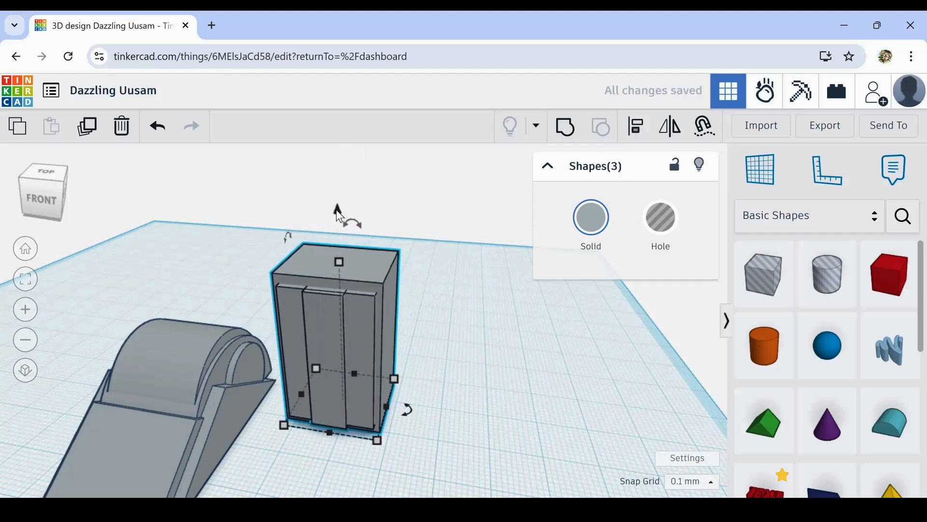
drag(338, 209, 339, 160)
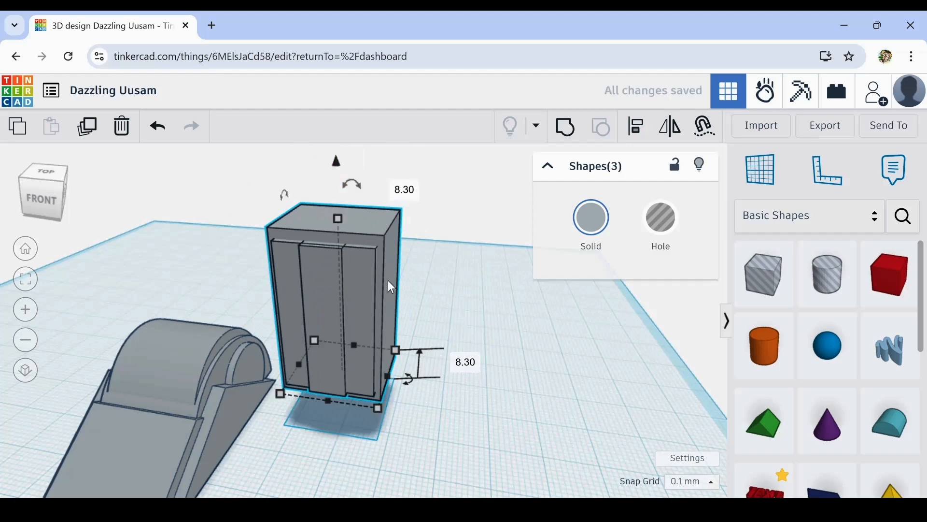
drag(389, 281, 230, 267)
right_drag(419, 399, 103, 428)
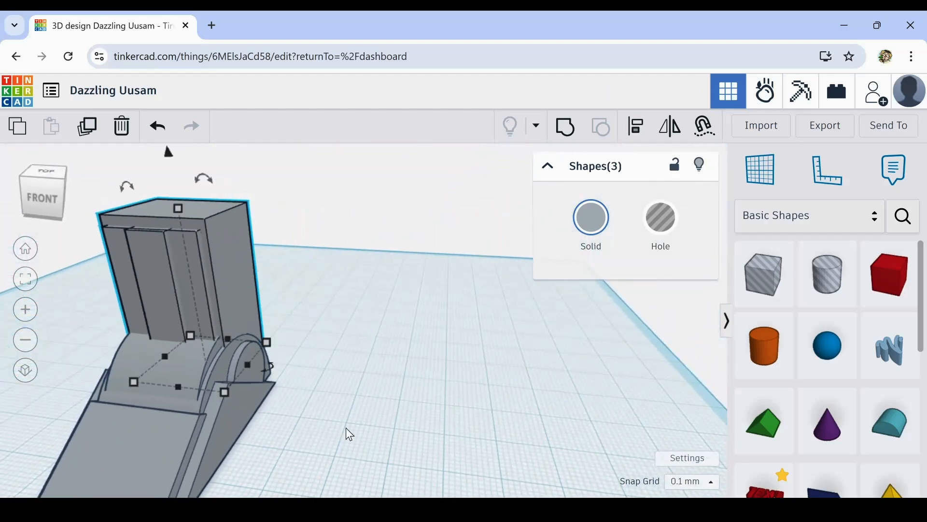
- Narrow the three-box tower slightly by pulling in its right side above the rounded body
scroll(335, 416, down, 4)
right_drag(333, 416, 371, 434)
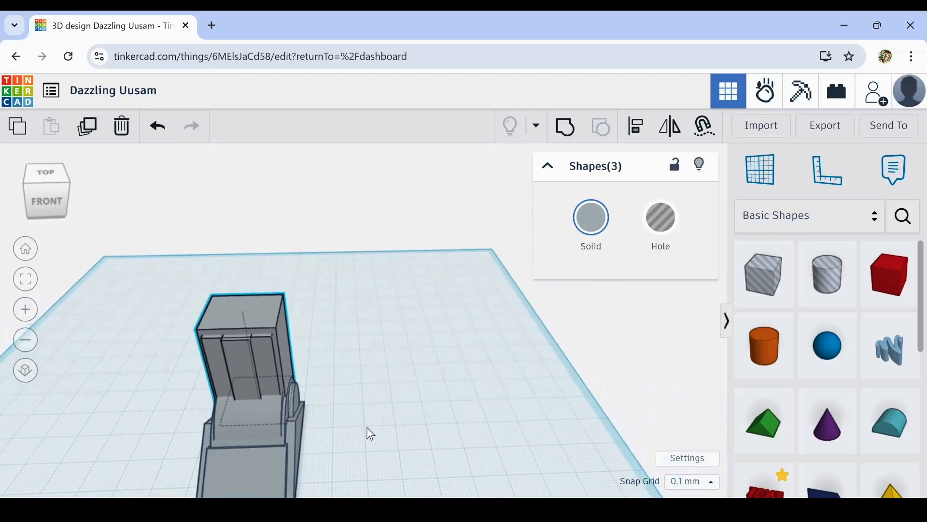
scroll(305, 416, up, 2)
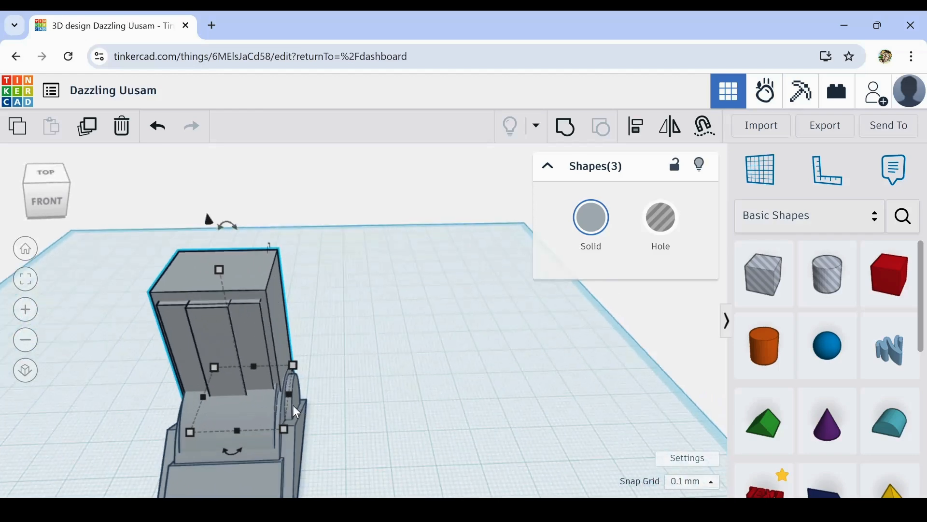
drag(293, 392, 280, 397)
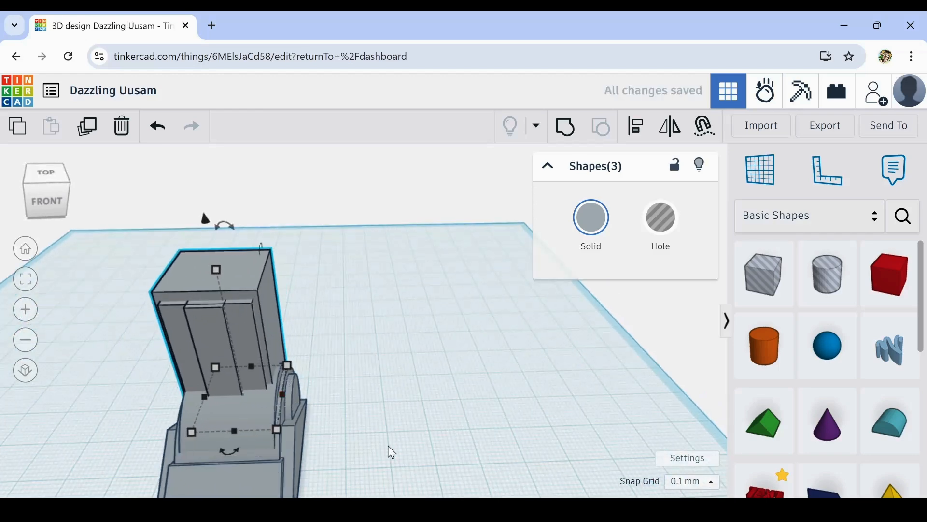
right_drag(389, 449, 428, 439)
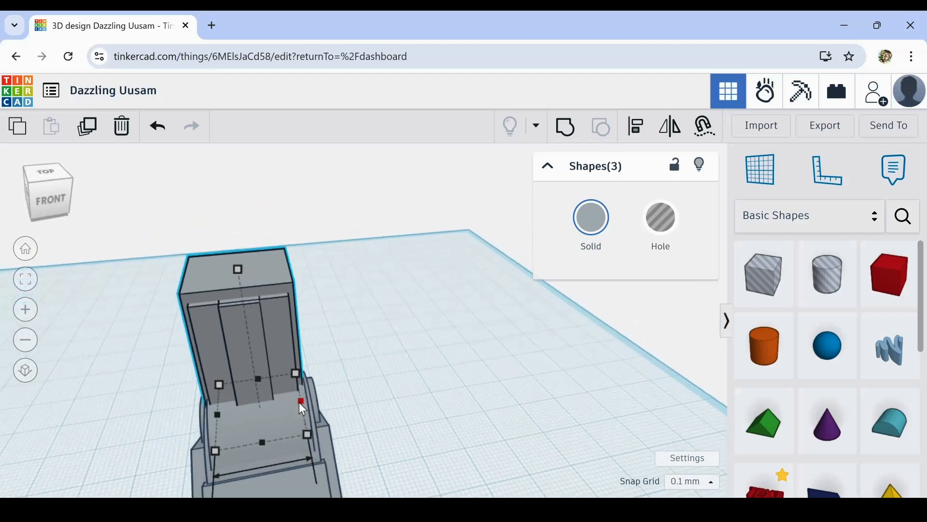
- Widen the three-box tower slightly toward its right side and nudge it left three times to fit over the rounded body
drag(302, 401, 315, 400)
key(Left)
key(Left)
key(Left)
key(Left)
key(Left)
key(Left)
key(Left)
key(Left)
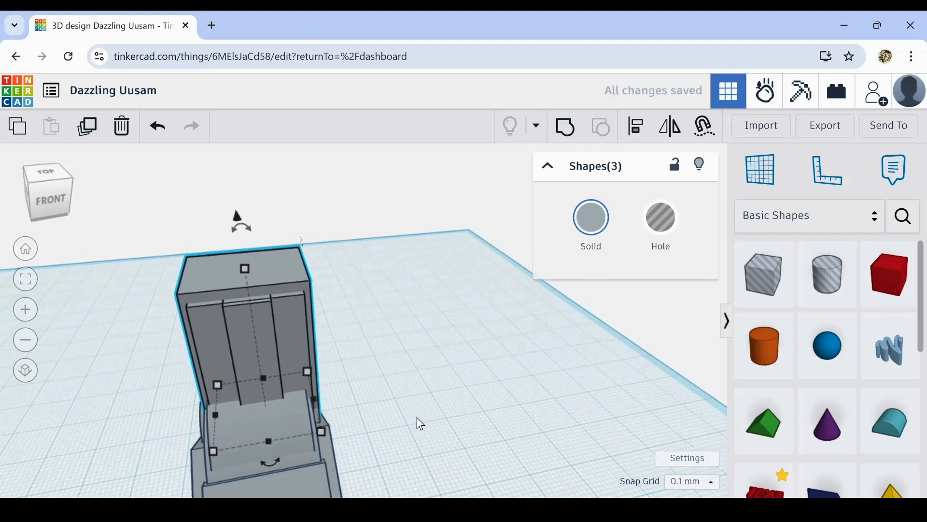
right_drag(449, 419, 311, 390)
scroll(304, 389, up, 4)
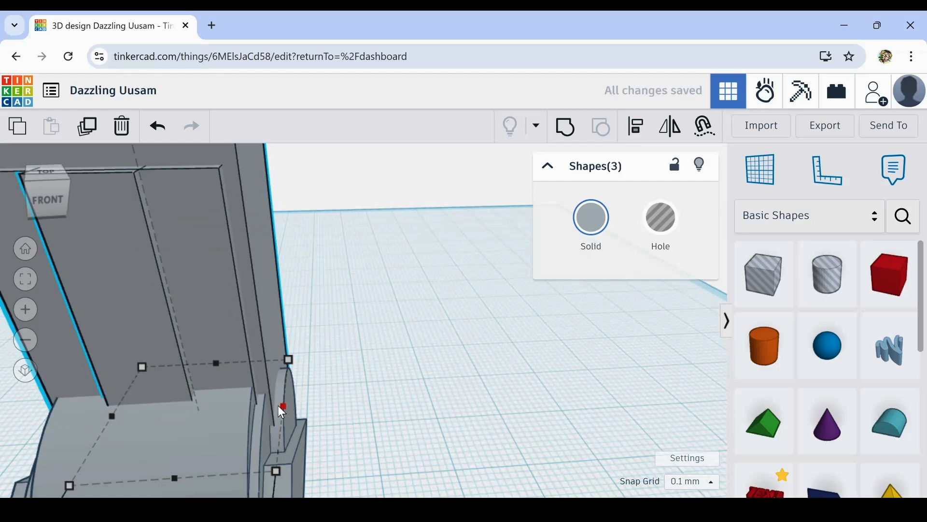
scroll(358, 425, down, 4)
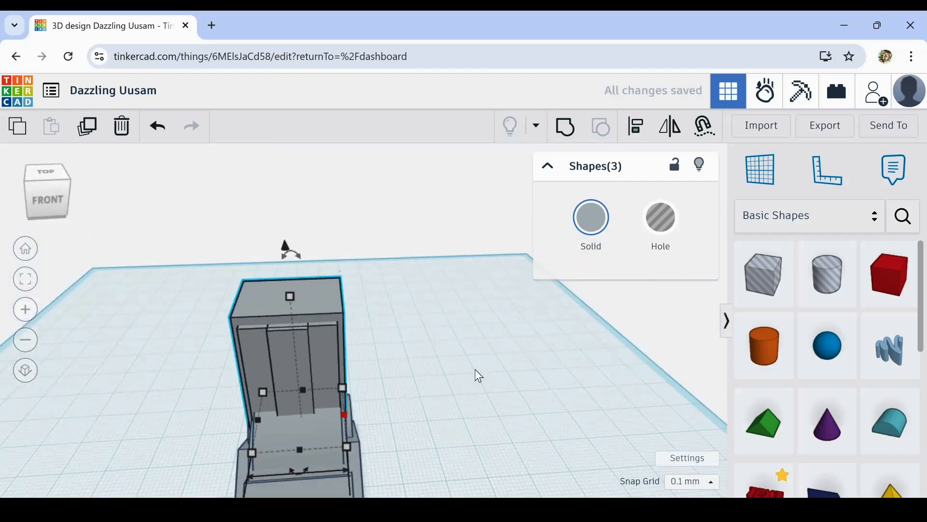
right_drag(475, 370, 479, 308)
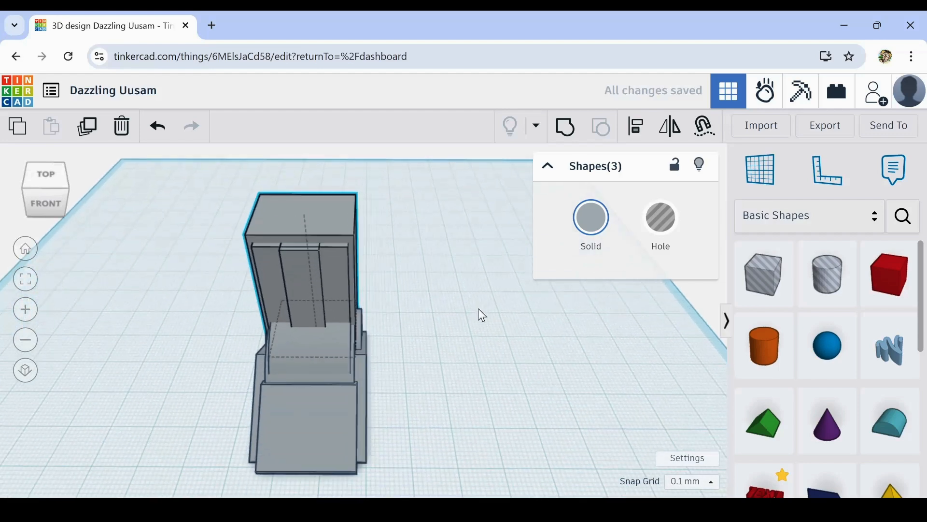
- Select the three-box tower together with the grey body and centre-align them across their width
drag(238, 342, 381, 482)
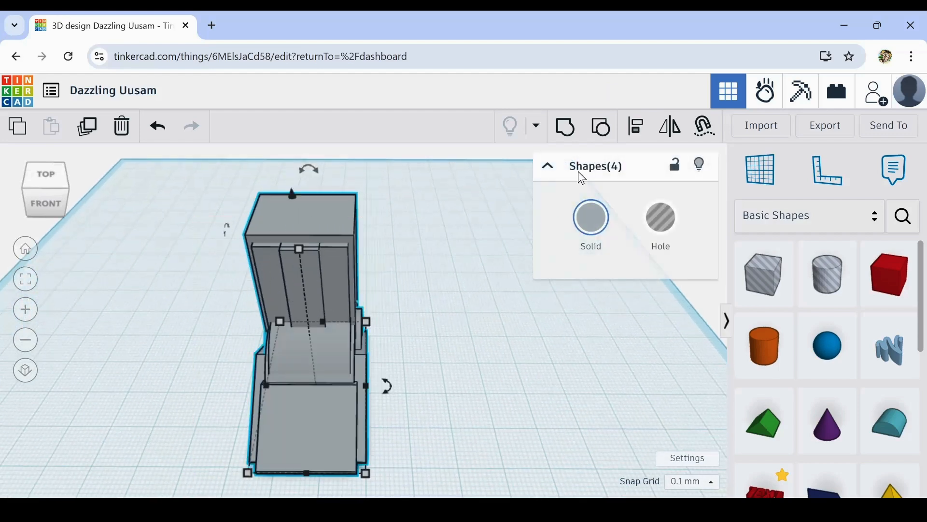
click(638, 129)
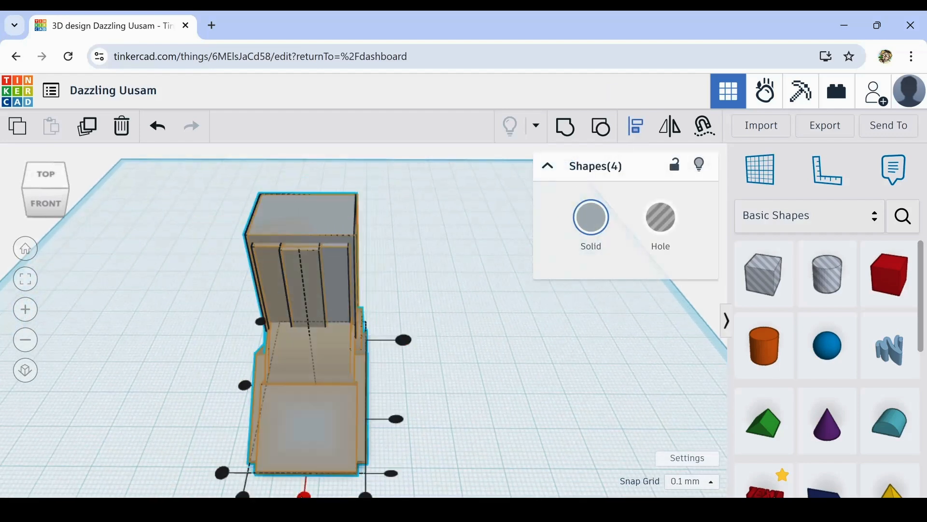
click(304, 494)
- Add a hole box on the workplane behind the grey model and rotate it 45° so one edge points at the tower
right_drag(505, 436, 340, 352)
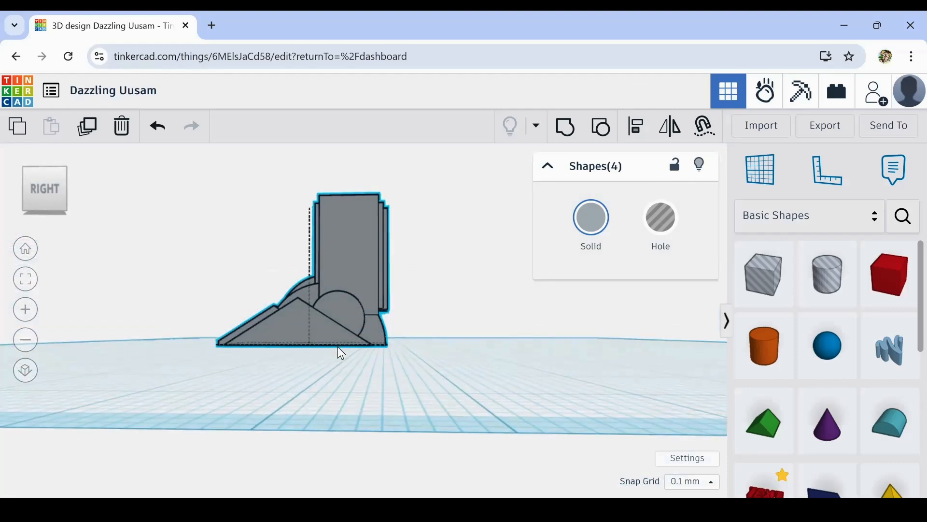
scroll(380, 316, up, 5)
right_drag(391, 317, 436, 310)
scroll(437, 309, down, 5)
right_drag(522, 378, 529, 411)
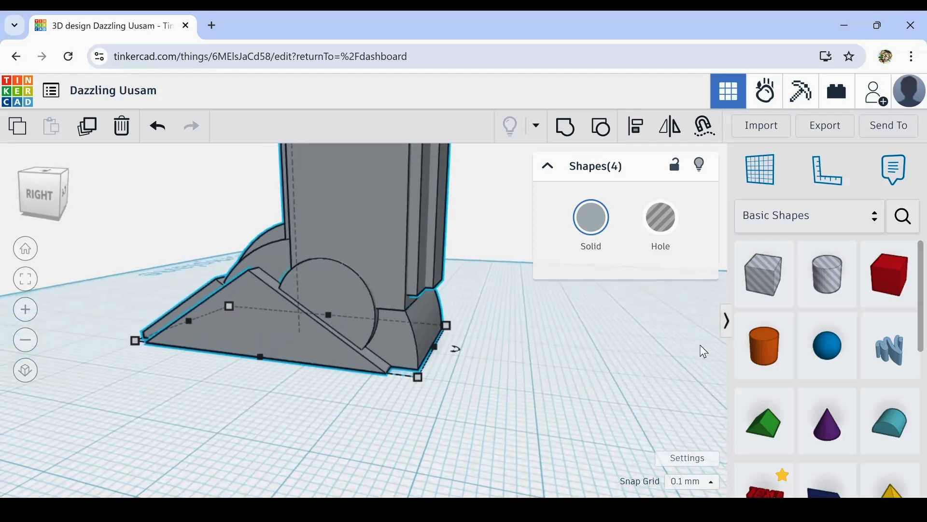
scroll(778, 404, down, 4)
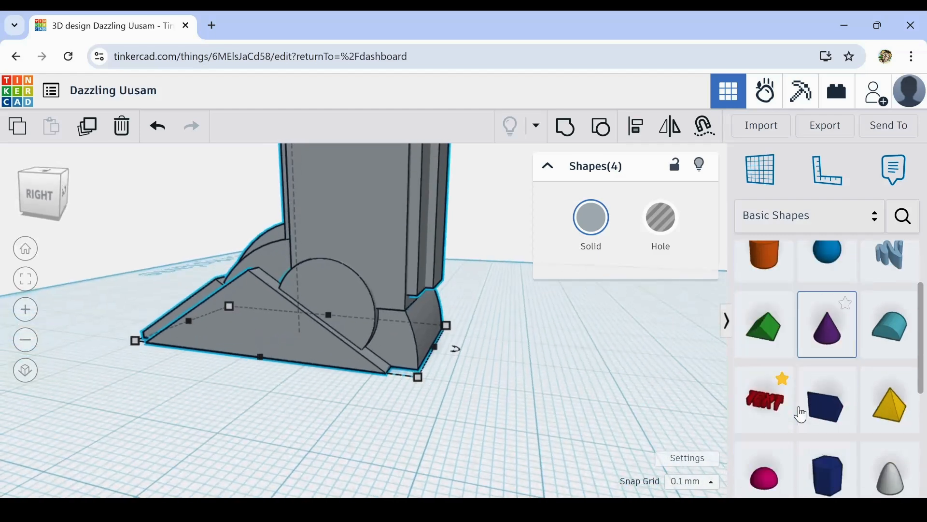
scroll(799, 410, up, 5)
scroll(800, 394, down, 1)
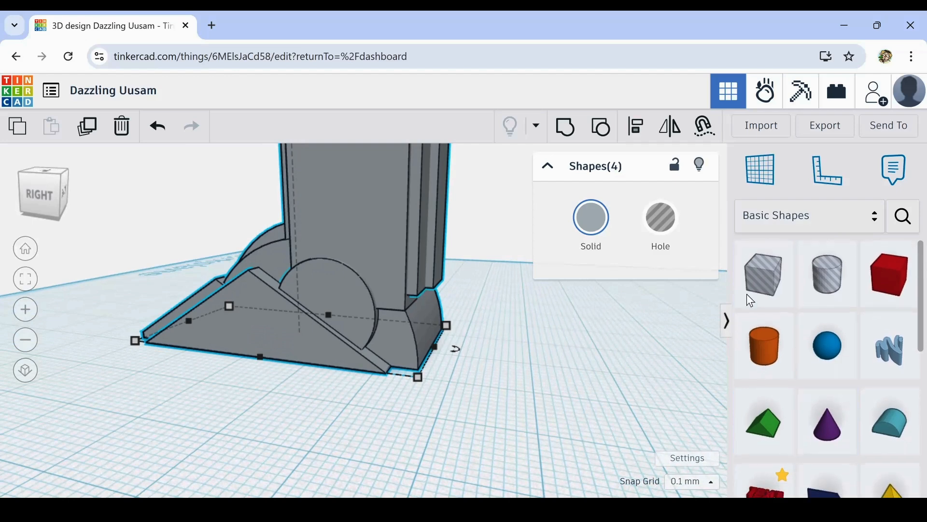
drag(768, 283, 528, 381)
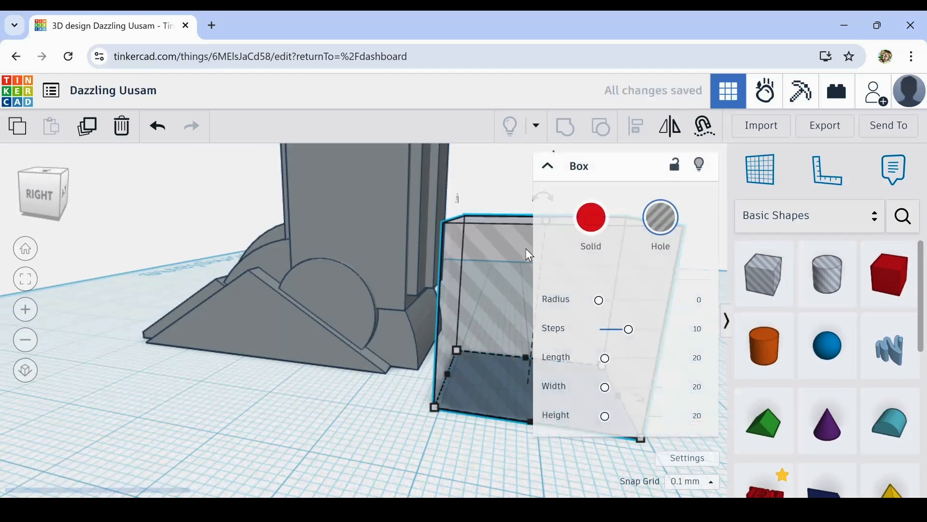
key(f)
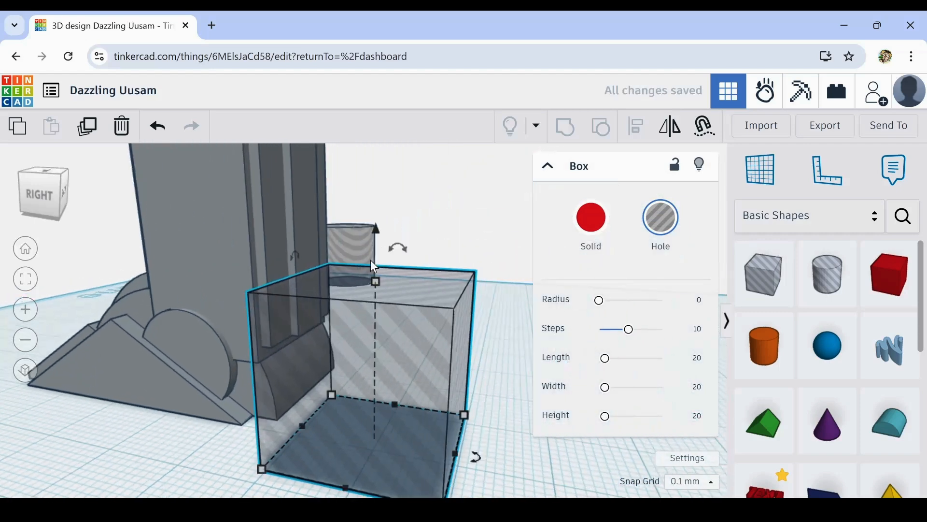
drag(399, 250, 472, 271)
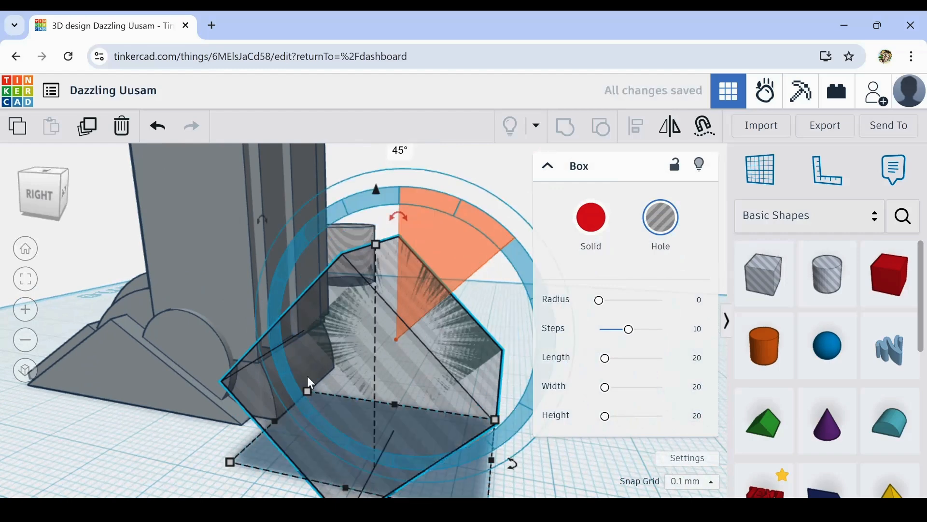
- Nudge the rotated hole box toward the model until it overlaps the lower ends of the tower's rear panels
key(Up)
key(Up)
key(Up)
key(Up)
key(Up)
key(Up)
key(Up)
key(Up)
key(Up)
key(Up)
key(Up)
key(Up)
key(Up)
key(Up)
key(Up)
key(Up)
key(Up)
key(Up)
key(Up)
key(Up)
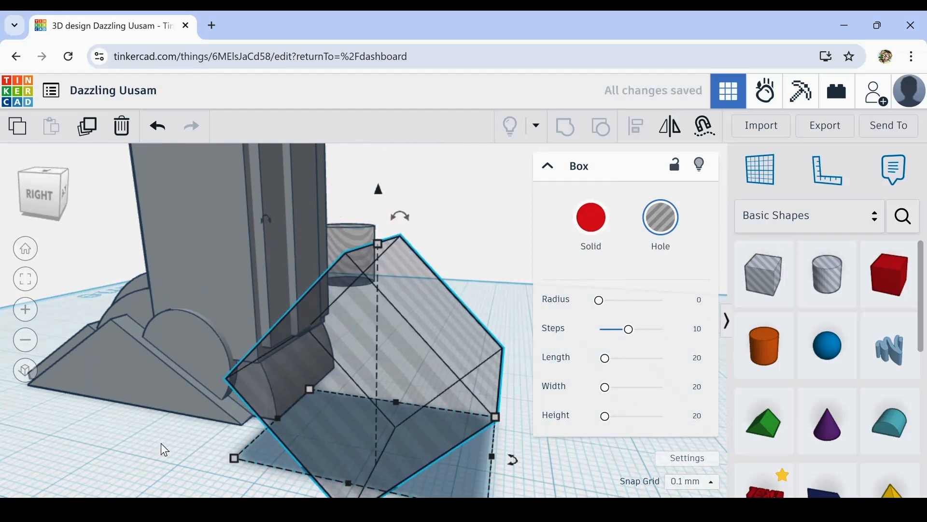
key(Up)
key(Up)
key(Up)
key(Up)
key(Up)
key(Up)
key(Up)
key(Up)
key(Up)
key(Up)
key(Up)
key(Up)
key(Up)
key(Up)
key(Up)
key(Up)
key(Up)
key(Up)
key(Up)
key(Up)
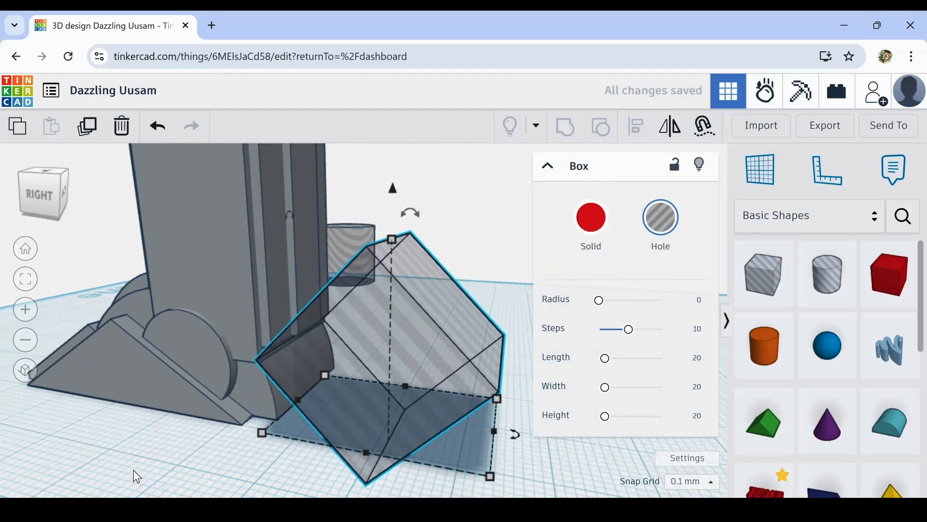
key(Up)
key(Up)
key(Up)
key(Up)
key(Up)
key(Up)
key(Up)
key(Up)
key(Up)
key(Up)
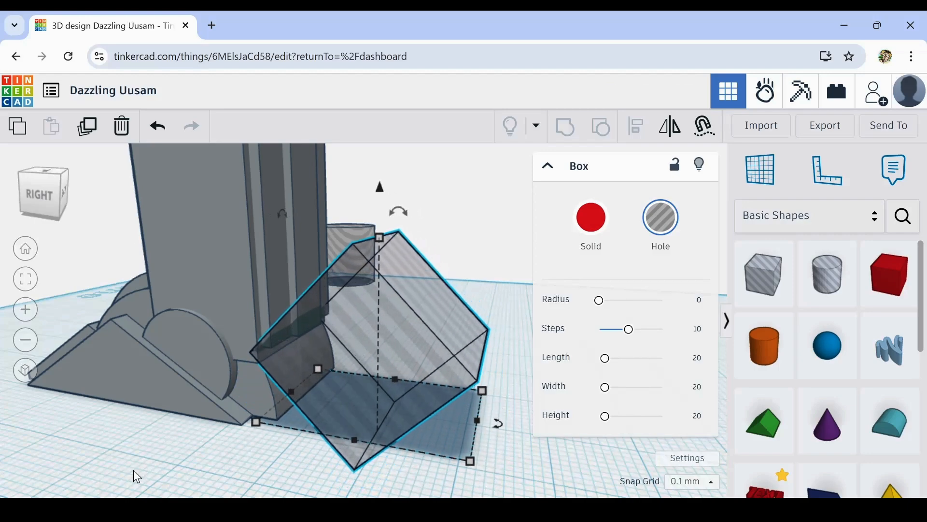
key(Up)
right_drag(133, 469, 190, 452)
scroll(250, 354, up, 2)
scroll(250, 355, up, 2)
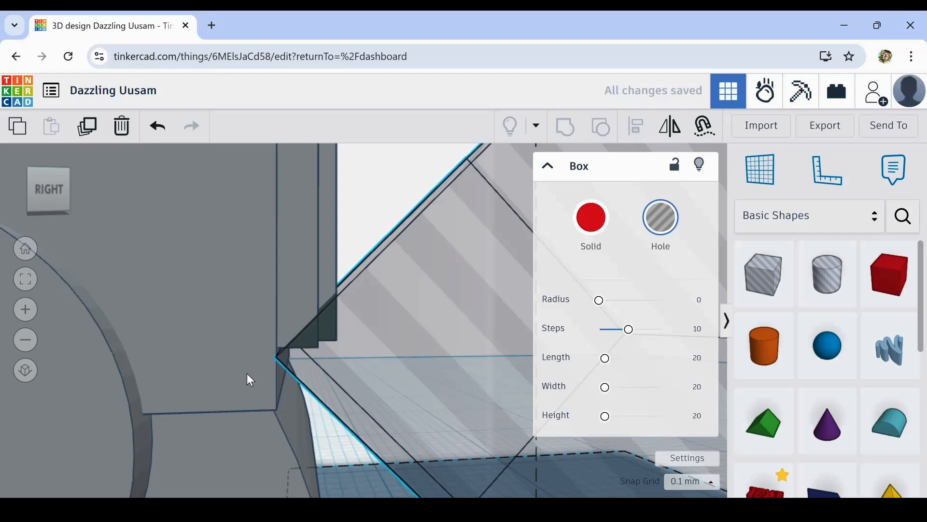
key(Up)
key(Up)
key(Down)
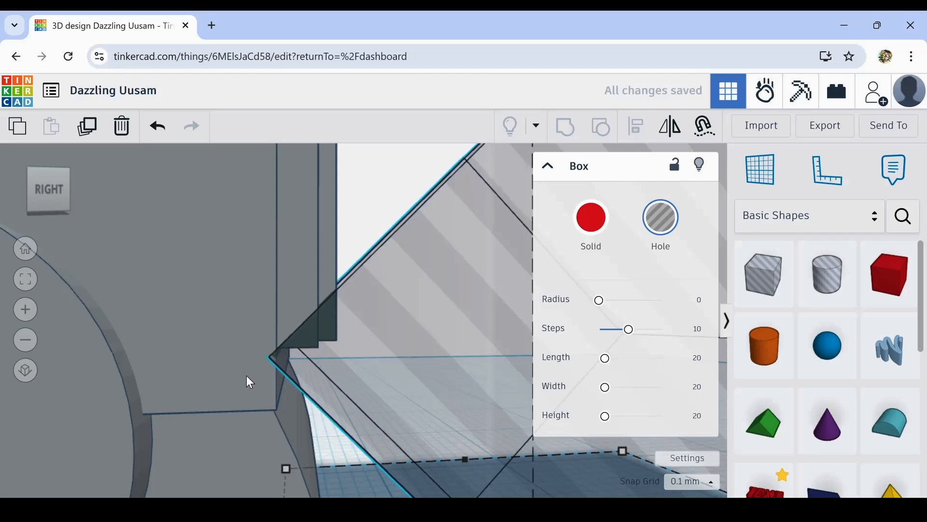
- Fine-tune the hole box's position in small nudges so its pointed edge meets the tower's back face just below the rear panels
right_drag(247, 376, 111, 345)
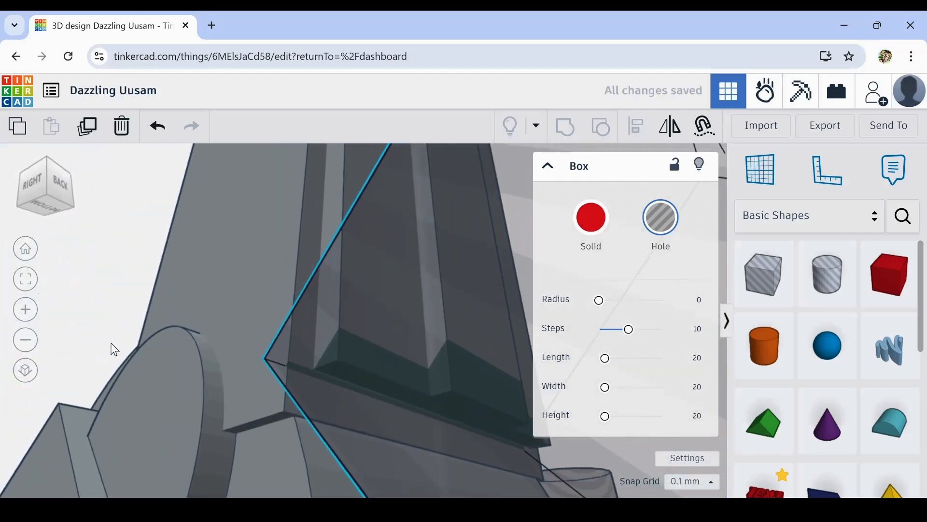
key(Right)
key(Right)
key(Right)
key(Right)
key(Right)
key(Right)
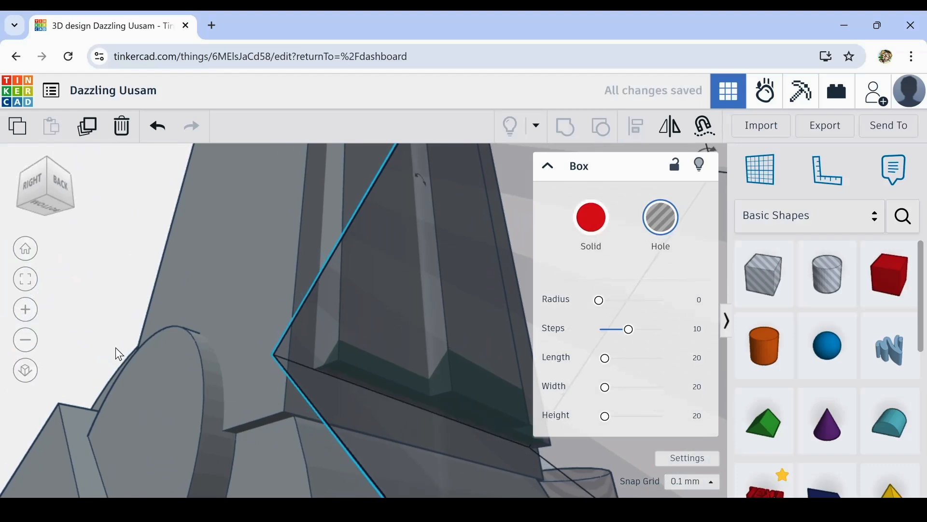
key(Right)
key(Right)
key(Right)
key(Right)
key(Right)
key(Right)
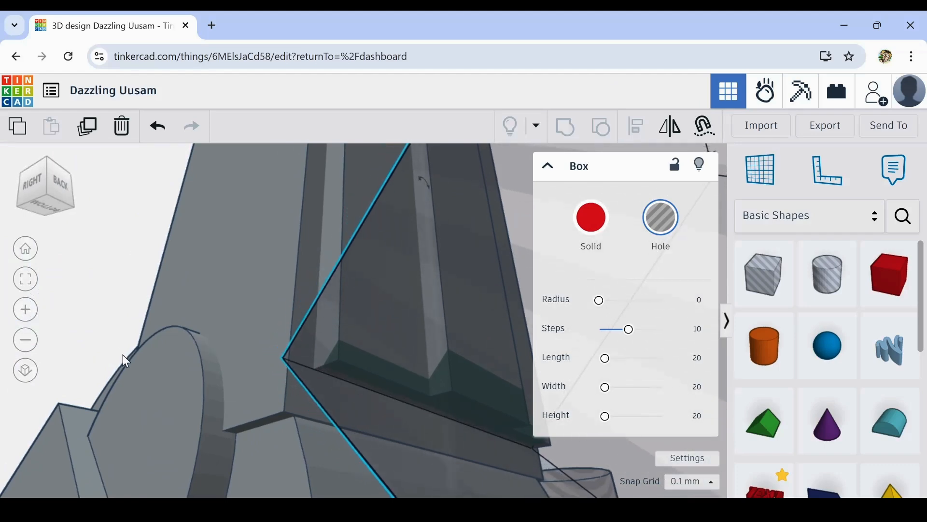
key(Right)
key(Right)
key(Right)
key(Right)
key(Right)
key(Right)
scroll(367, 469, down, 5)
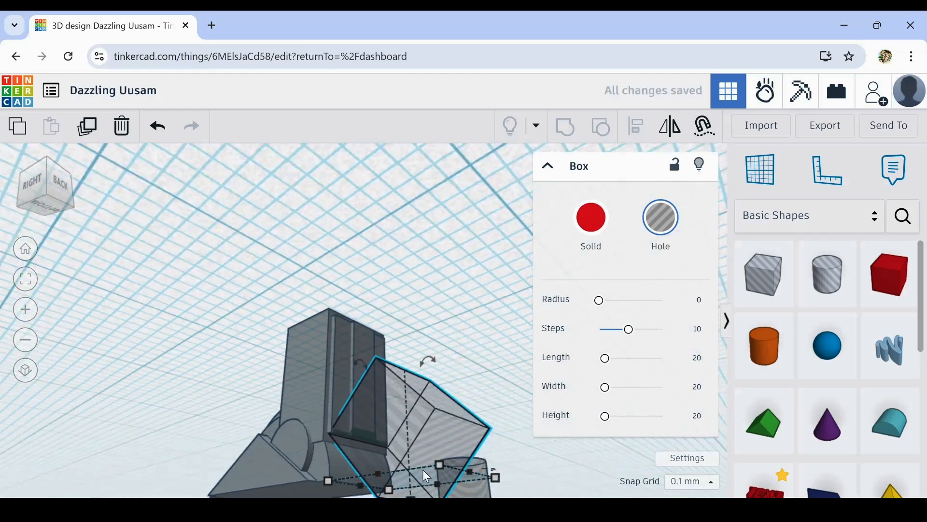
- Widen the rotated hole box past the tower's side so it spans the full width of the rear panels
right_drag(427, 478, 384, 491)
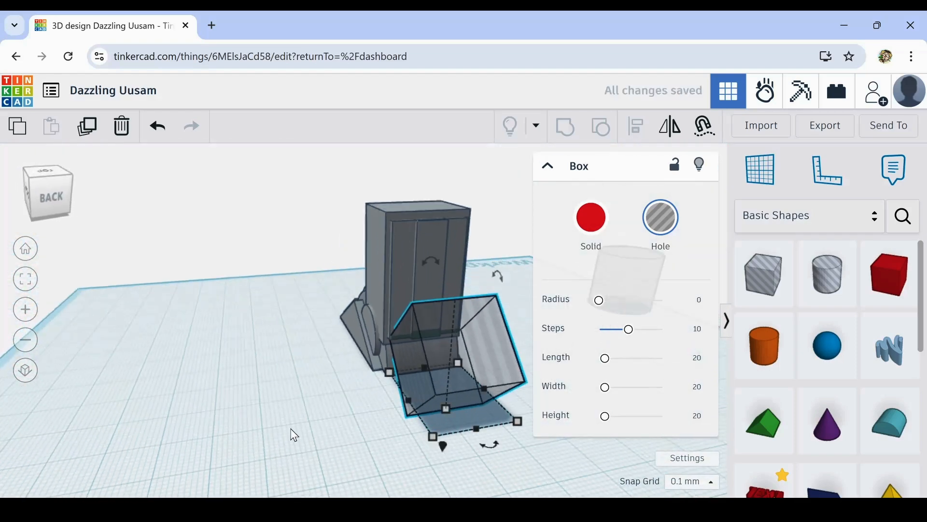
middle_drag(336, 392, 323, 413)
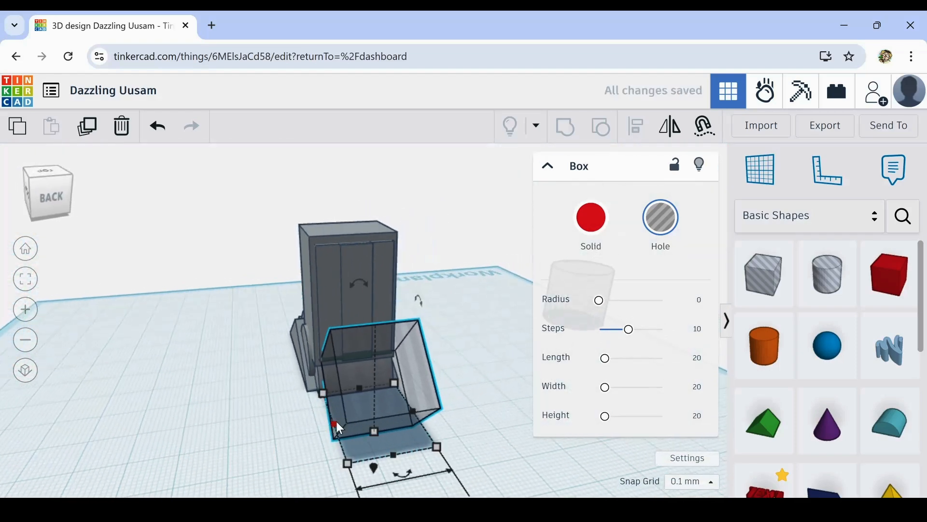
drag(334, 424, 301, 425)
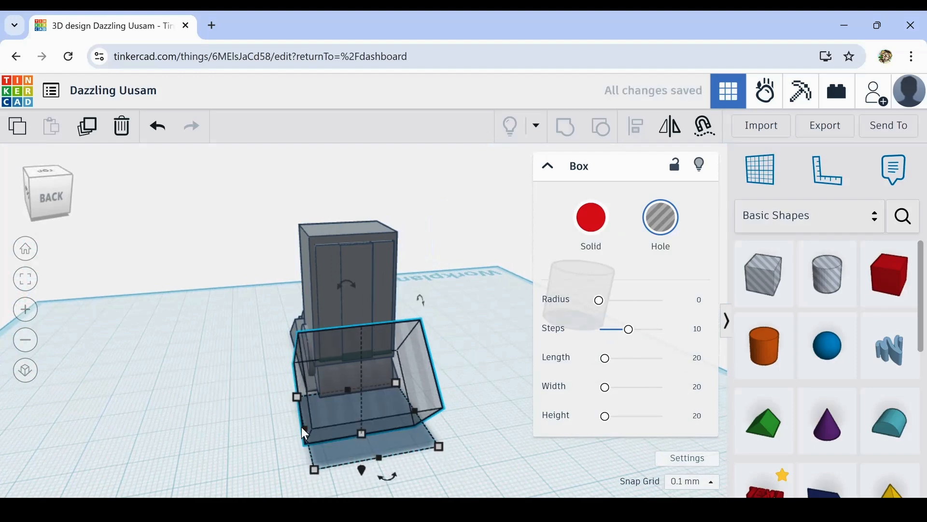
right_drag(302, 427, 387, 427)
scroll(277, 404, up, 5)
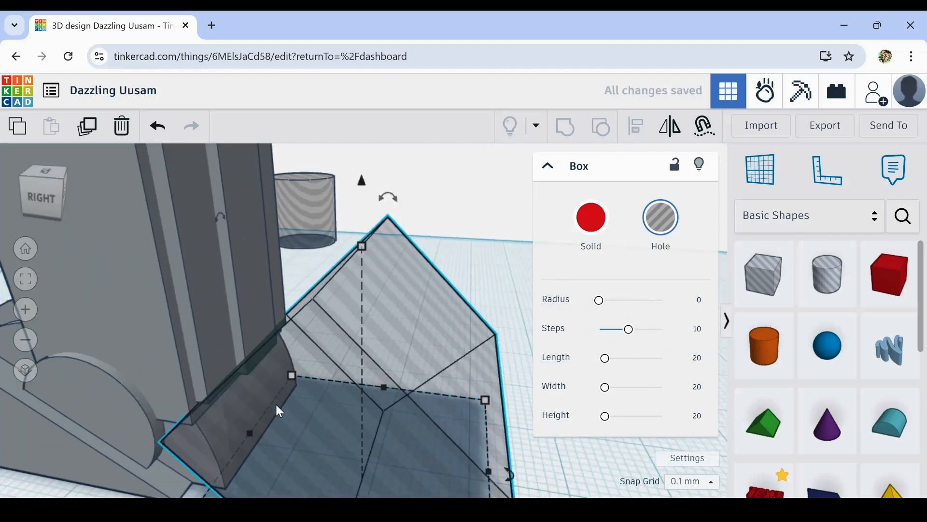
scroll(276, 404, up, 2)
right_drag(276, 404, 319, 387)
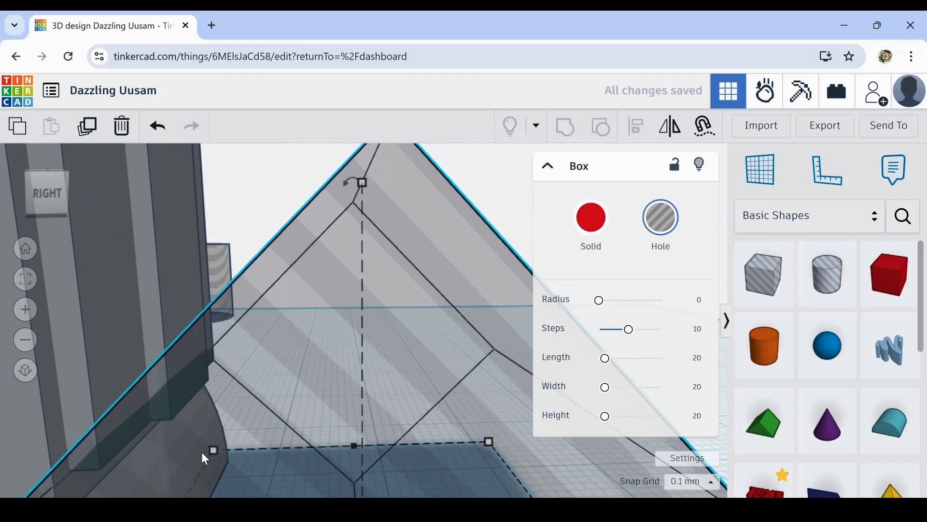
scroll(201, 451, down, 3)
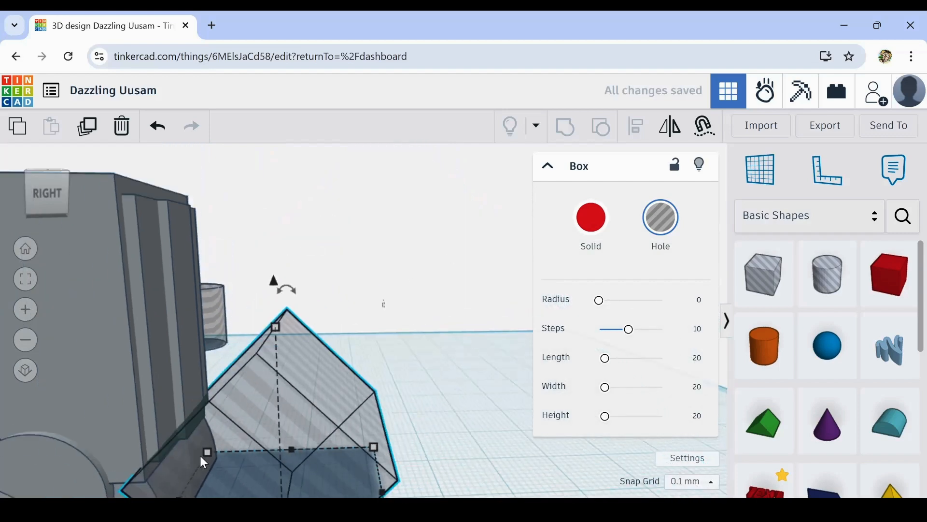
click(164, 319)
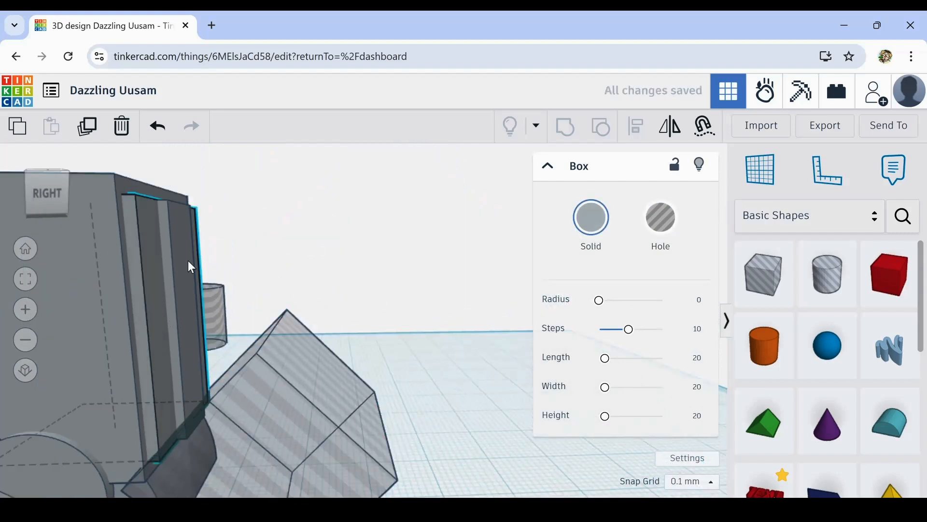
shift+click(215, 338)
shift+click(310, 384)
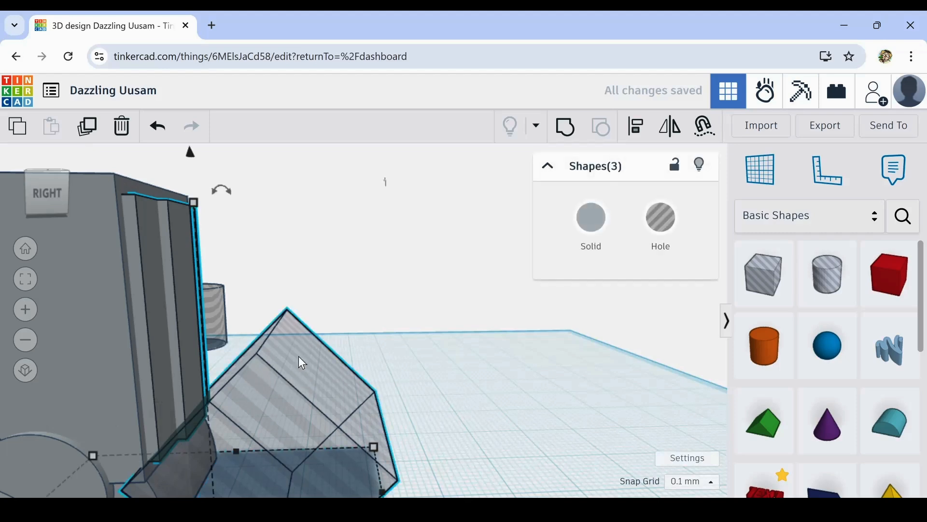
click(444, 388)
- Group the tower's two rear panel layers with the rotated hole box to cut their lower ends at an angle
click(159, 261)
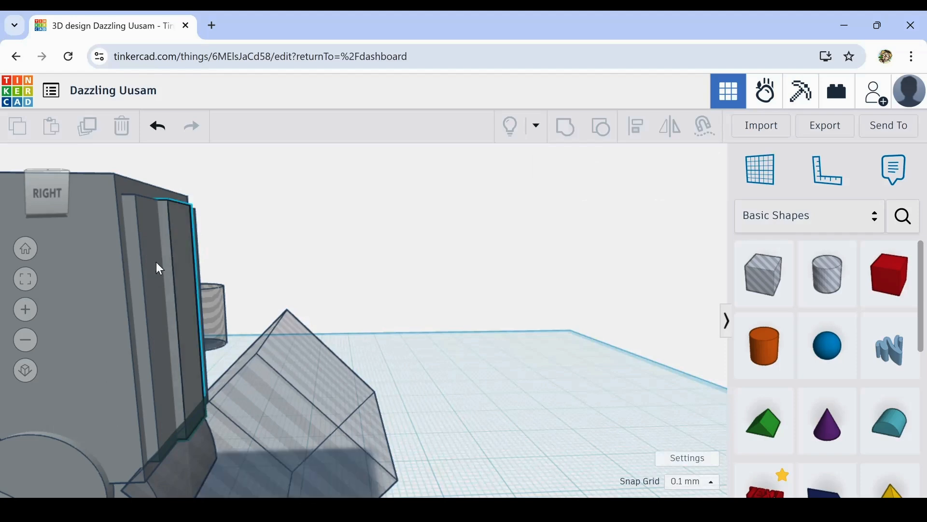
shift+click(146, 275)
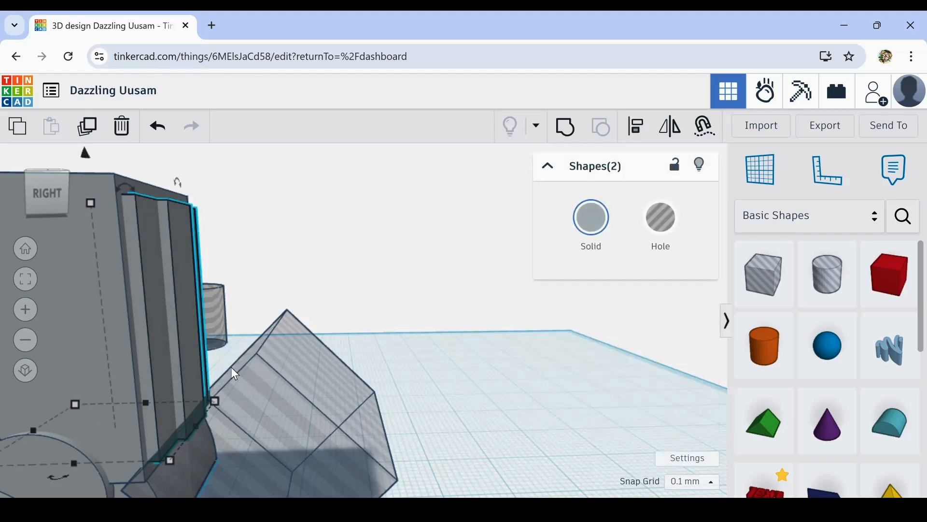
shift+click(291, 398)
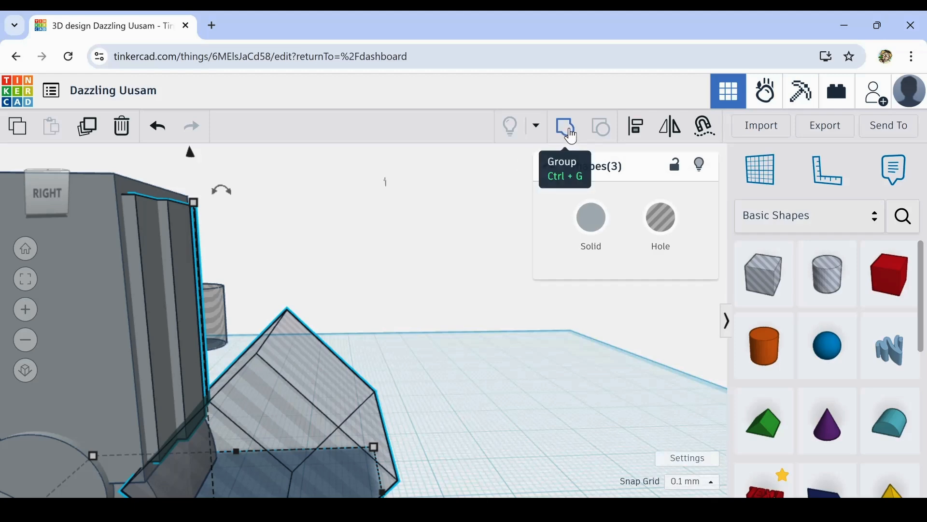
click(571, 133)
- Inspect the angled cut under the rear panels and undo the grouping
click(305, 388)
right_drag(307, 386, 305, 405)
scroll(311, 429, up, 6)
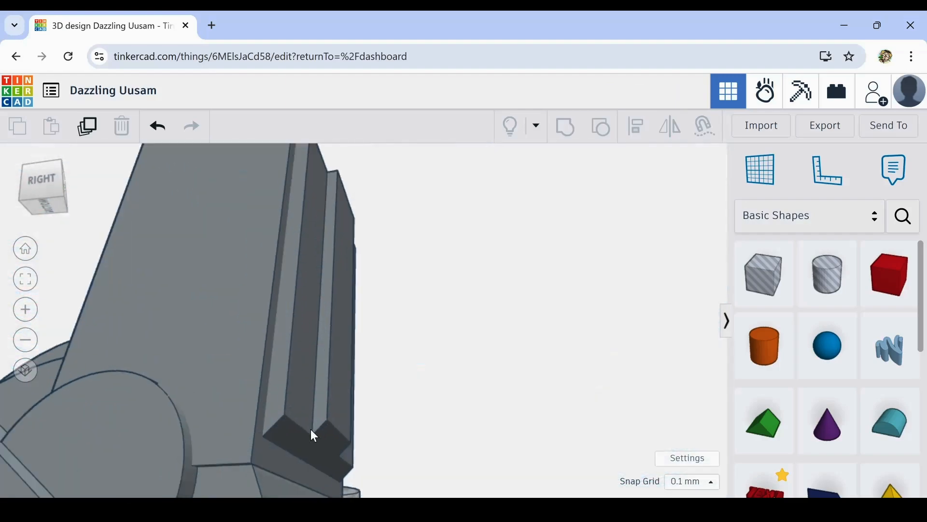
scroll(342, 433, down, 6)
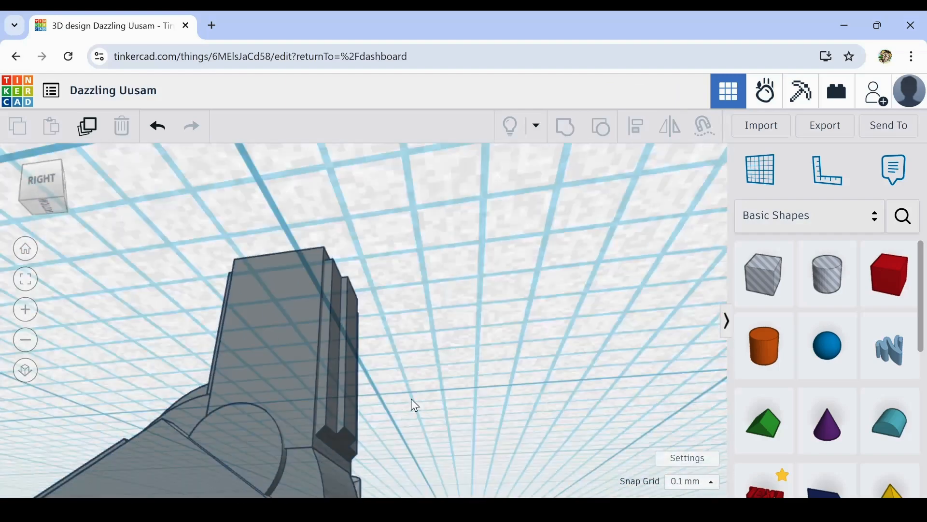
right_drag(412, 406, 433, 462)
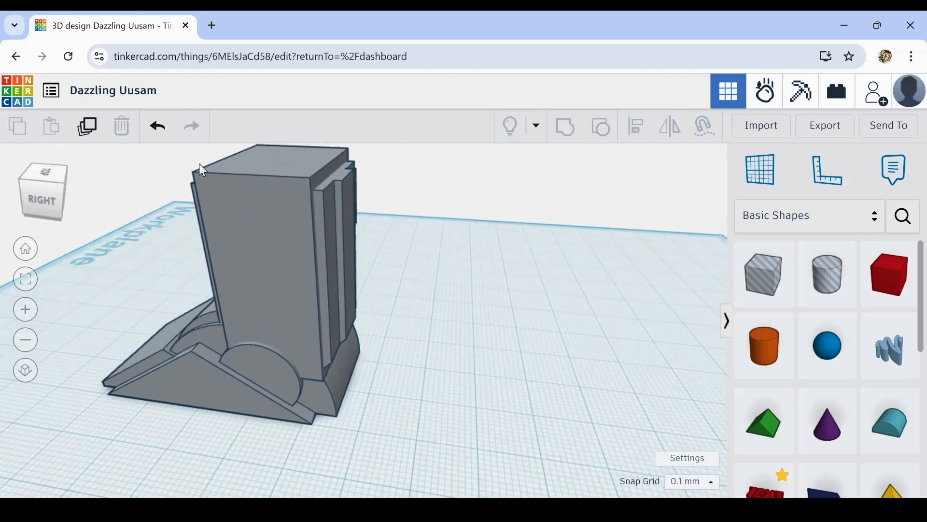
click(156, 128)
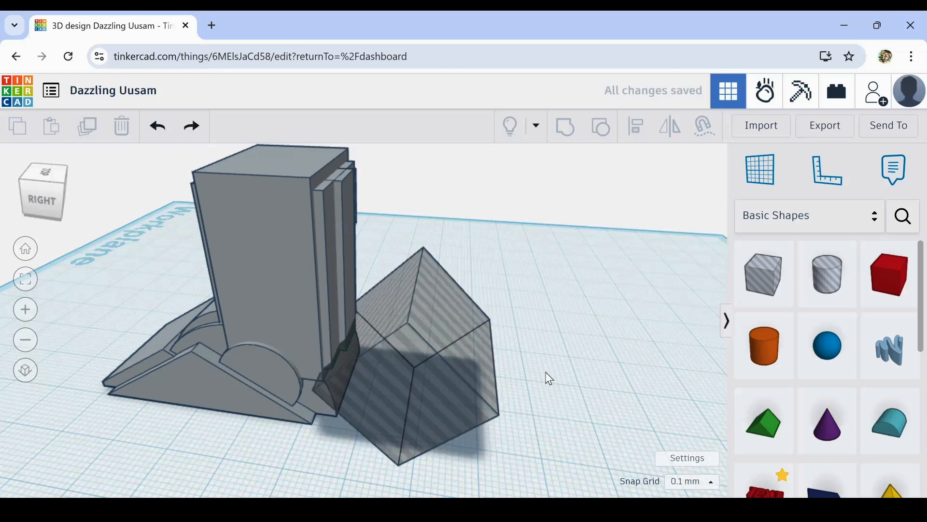
- Duplicate the rotated hole box in place
click(431, 358)
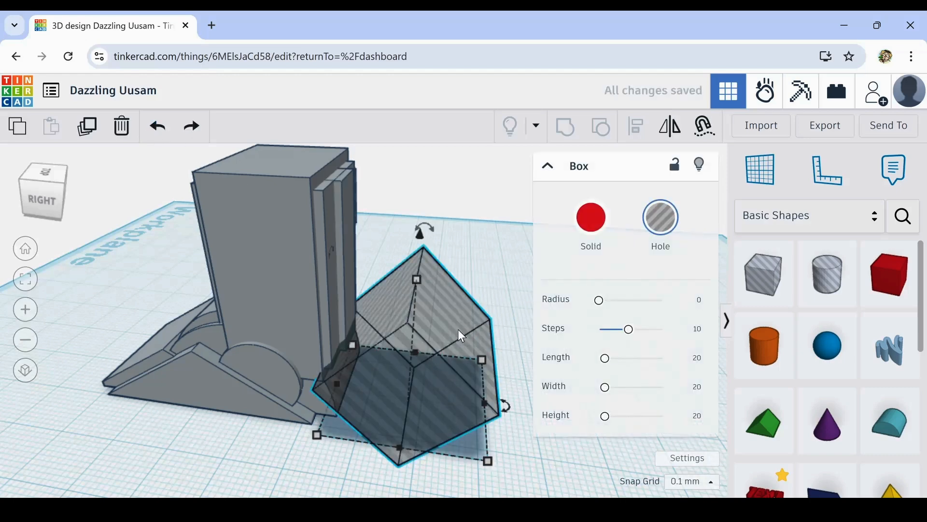
click(88, 129)
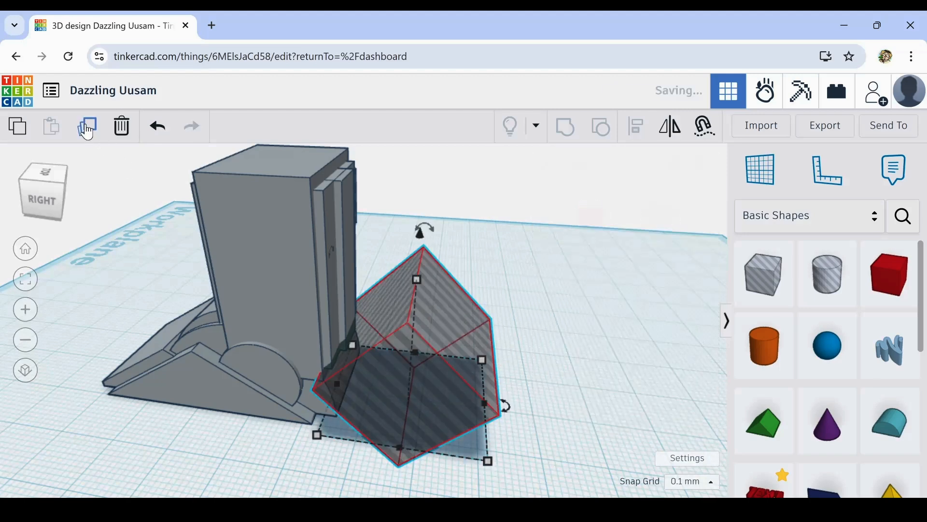
- Mirror the duplicated hole box vertically
click(675, 129)
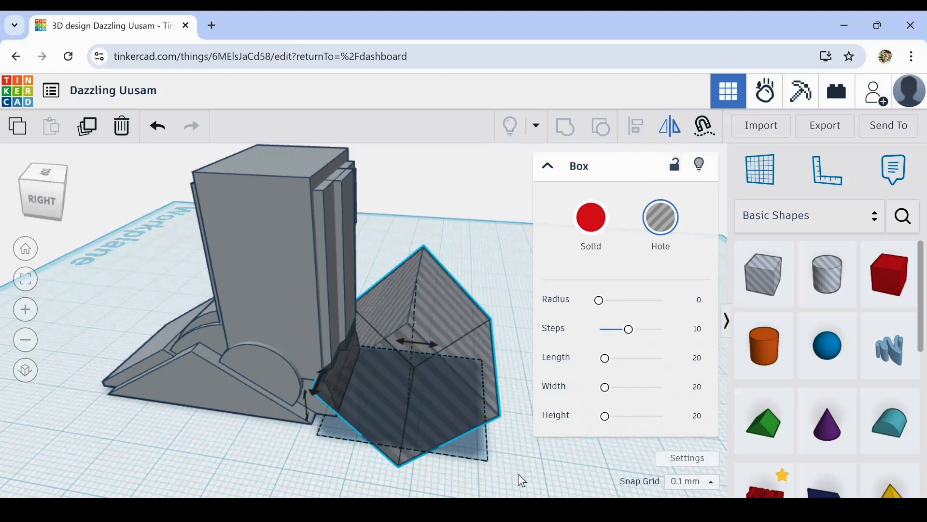
right_drag(521, 480, 445, 381)
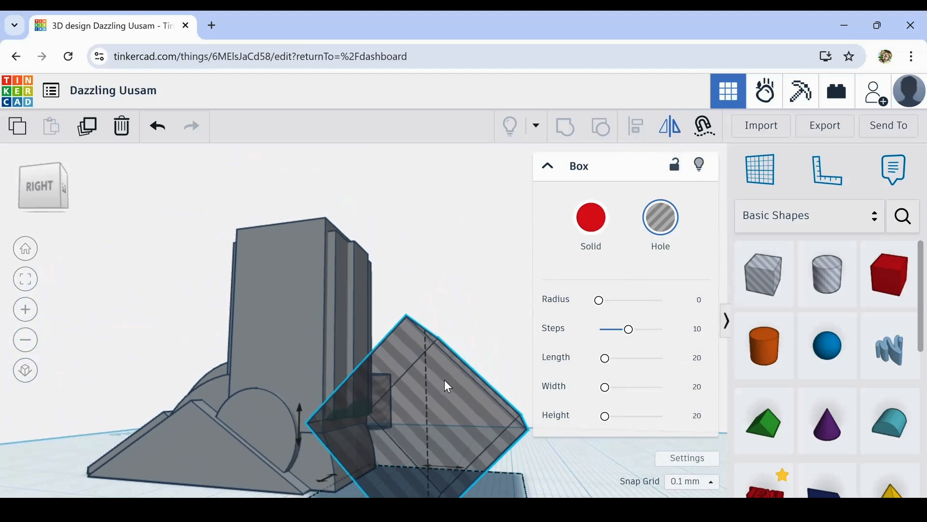
click(298, 407)
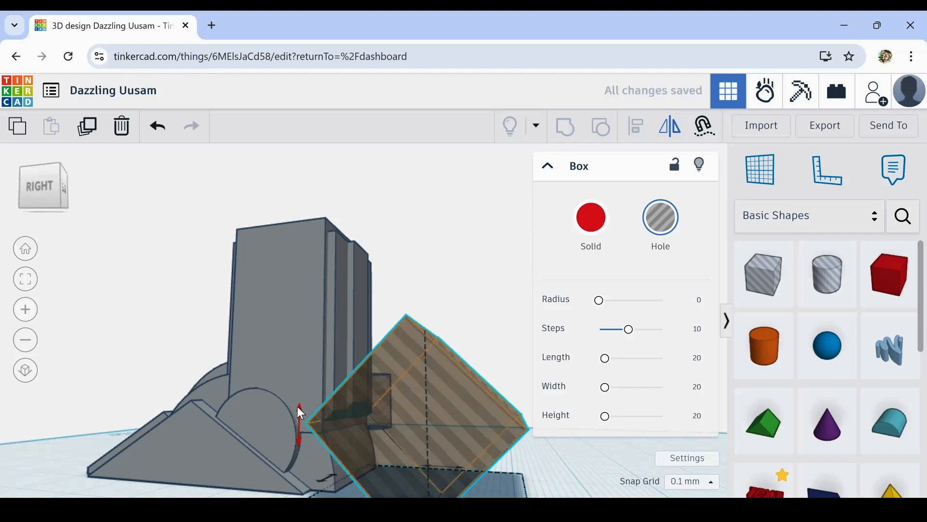
click(298, 407)
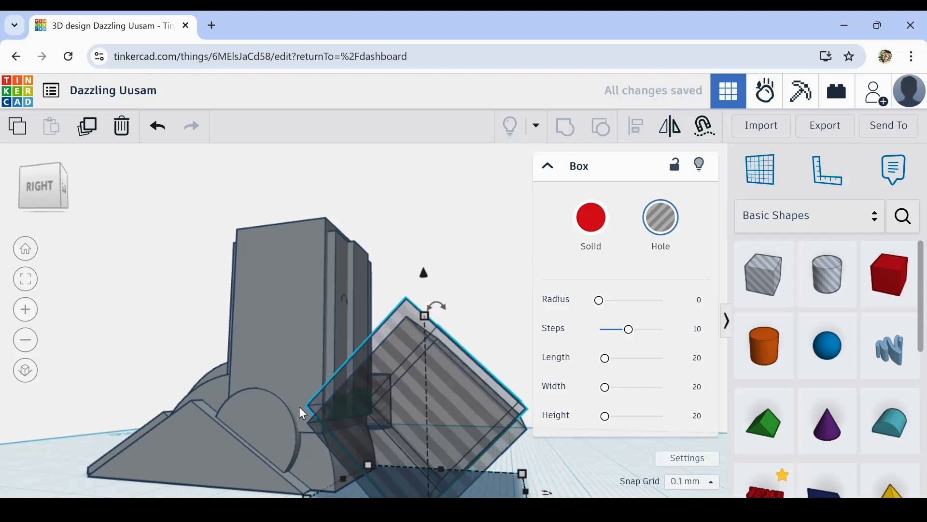
- Set the snap grid to 0.5 mm and raise the copied hole box to the upper ends of the tower's rear panels
key(ctrl+Up)
key(ctrl+Up)
key(ctrl+Up)
key(ctrl+Up)
key(ctrl+Up)
key(ctrl+Up)
key(ctrl+Up)
key(ctrl+Up)
key(ctrl+Up)
key(ctrl+Up)
key(ctrl+Up)
key(ctrl+Up)
key(ctrl+Up)
key(ctrl+Up)
key(ctrl+Up)
key(ctrl+Up)
key(ctrl+Up)
key(ctrl+Up)
key(ctrl+Up)
key(ctrl+Up)
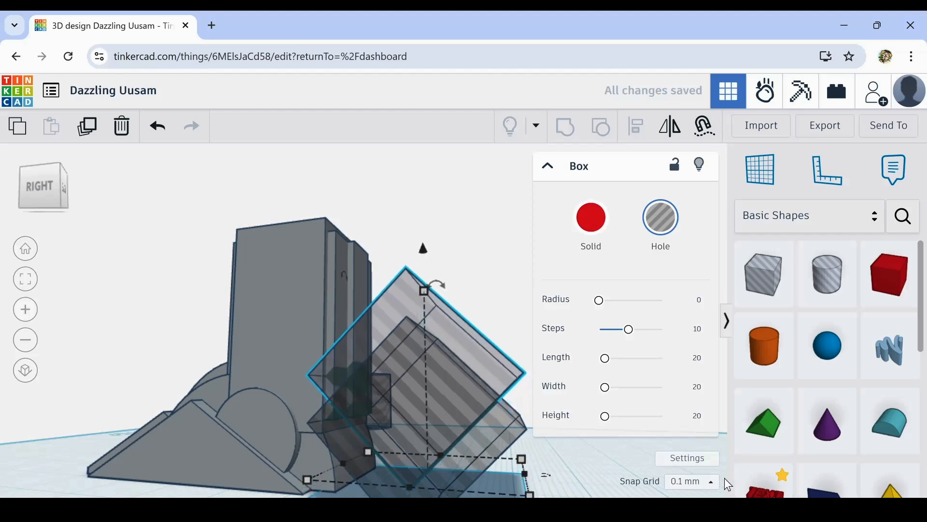
click(709, 482)
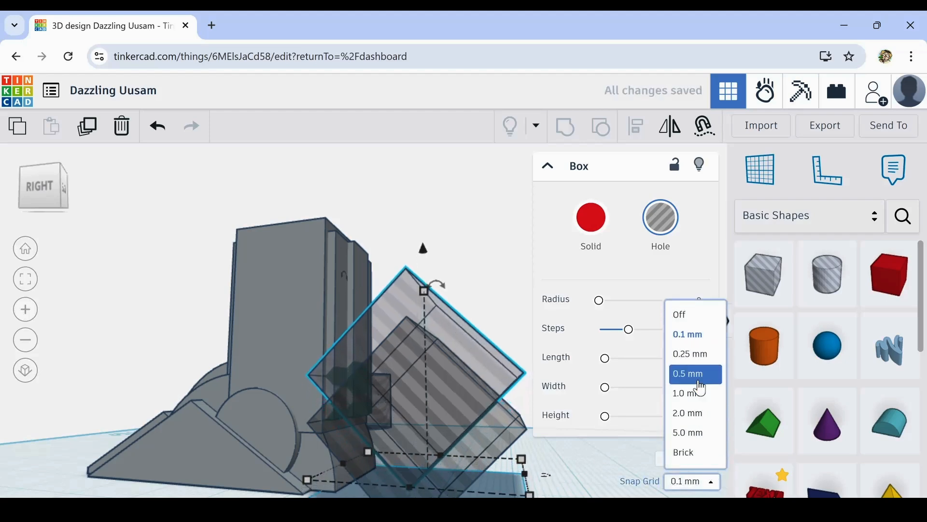
click(700, 382)
key(ctrl+Up)
key(ctrl+Up)
key(ctrl+Up)
key(ctrl+Up)
key(ctrl+Up)
key(ctrl+Up)
key(ctrl+Up)
key(ctrl+Up)
key(ctrl+Up)
key(ctrl+Up)
key(ctrl+Up)
key(ctrl+Up)
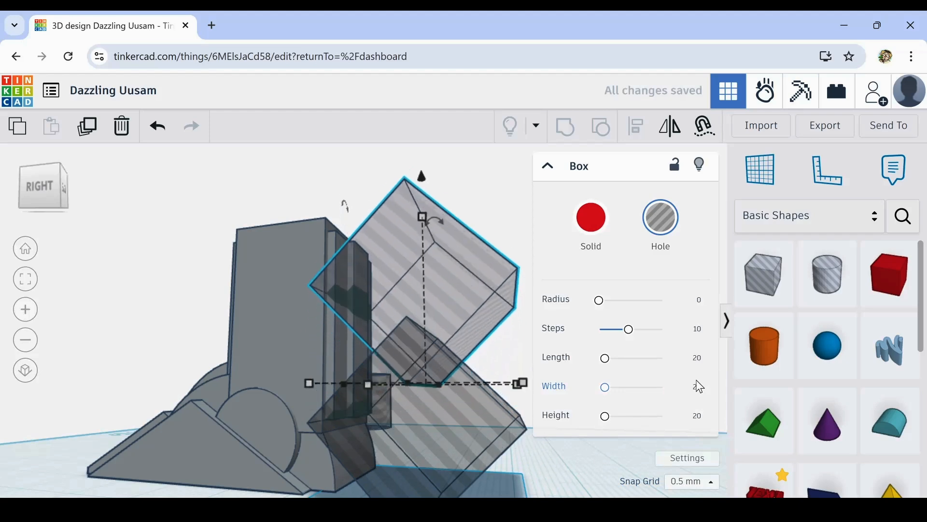
key(ctrl+Up)
key(ctrl+Up)
key(ctrl+Up)
key(ctrl+Up)
key(ctrl+Up)
key(ctrl+Up)
key(ctrl+Up)
key(ctrl+Up)
key(ctrl+Up)
key(ctrl+Up)
key(ctrl+Up)
key(ctrl+Up)
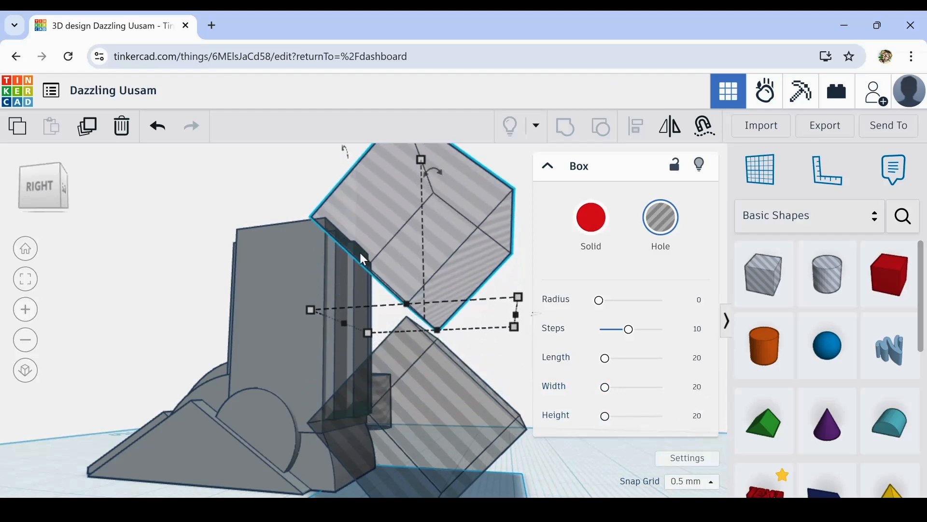
- Set the snap grid to 0.1 mm and lower the raised hole box slightly over the rear panels' upper ends
scroll(332, 238, up, 5)
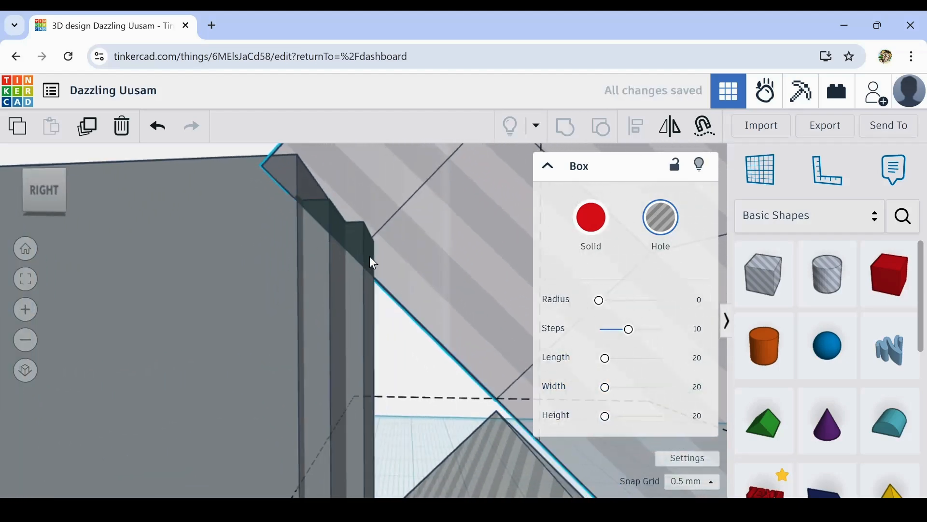
right_drag(370, 256, 368, 269)
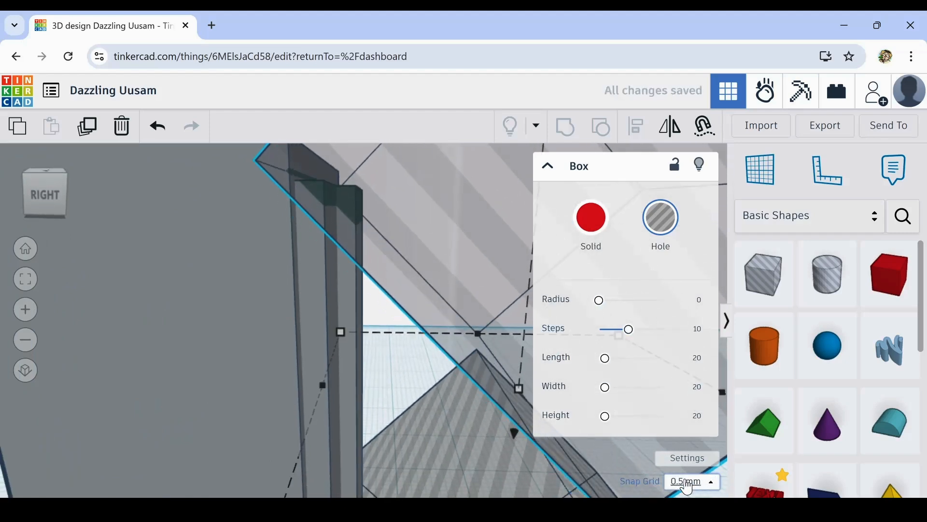
click(716, 488)
click(688, 332)
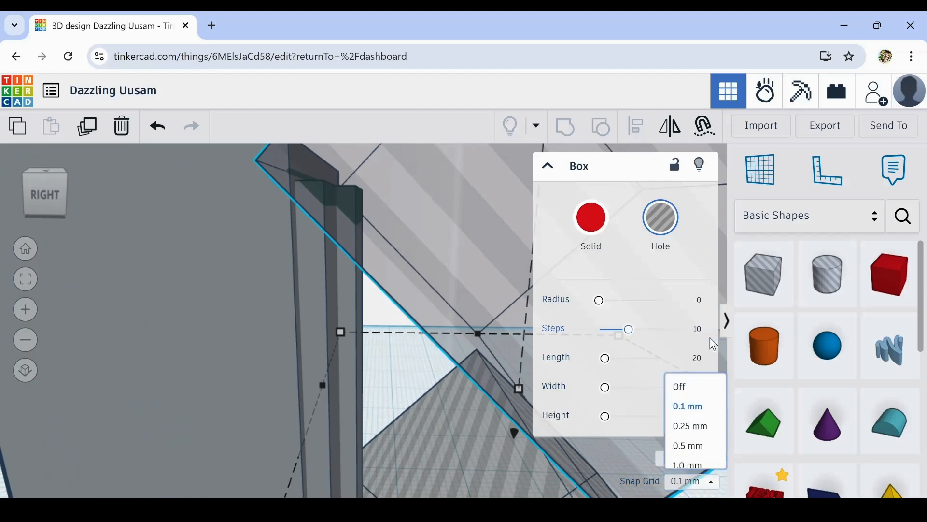
key(ctrl+Down)
key(ctrl+Down)
key(ctrl+Down)
key(ctrl+Down)
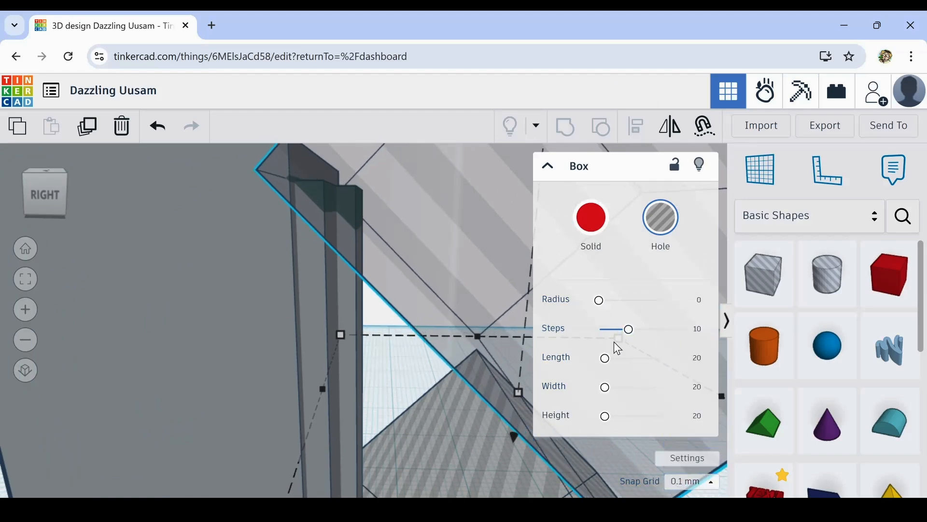
scroll(509, 362, down, 5)
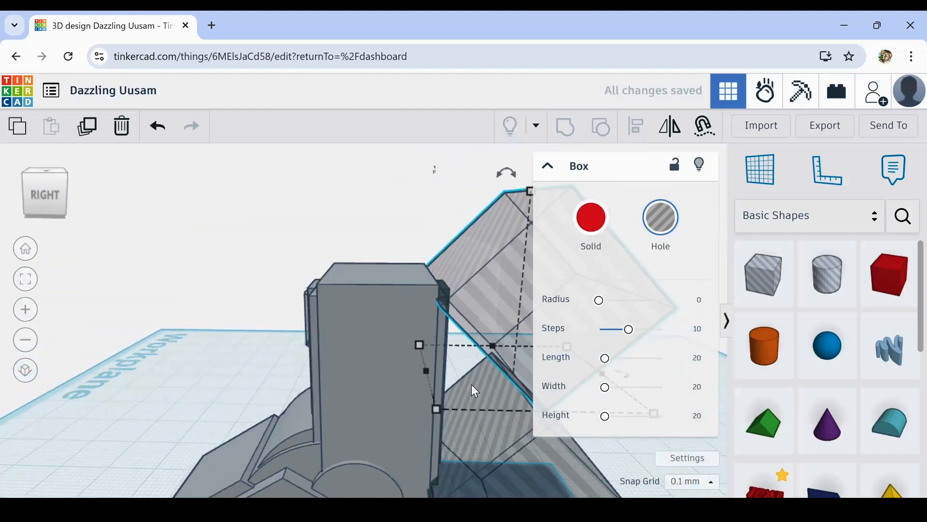
right_drag(511, 419, 551, 458)
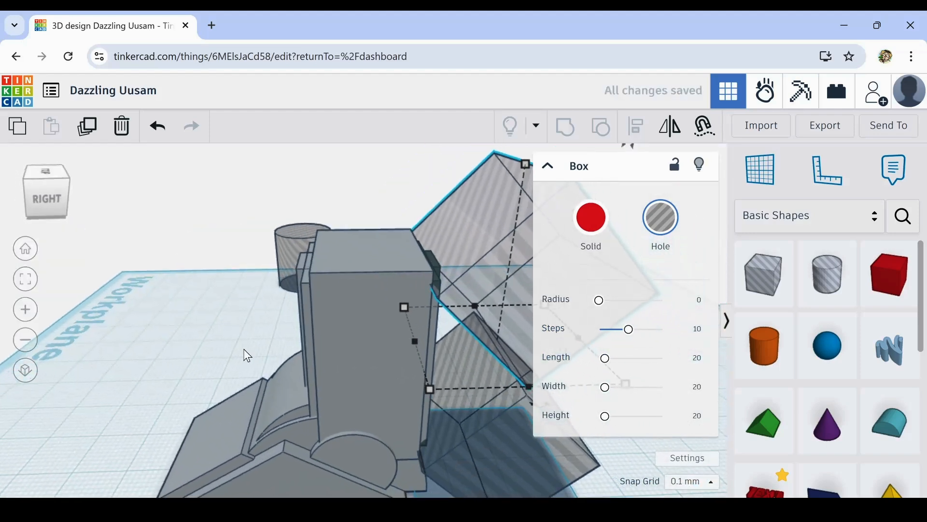
middle_drag(244, 354, 144, 292)
right_drag(493, 381, 355, 384)
shift+click(341, 380)
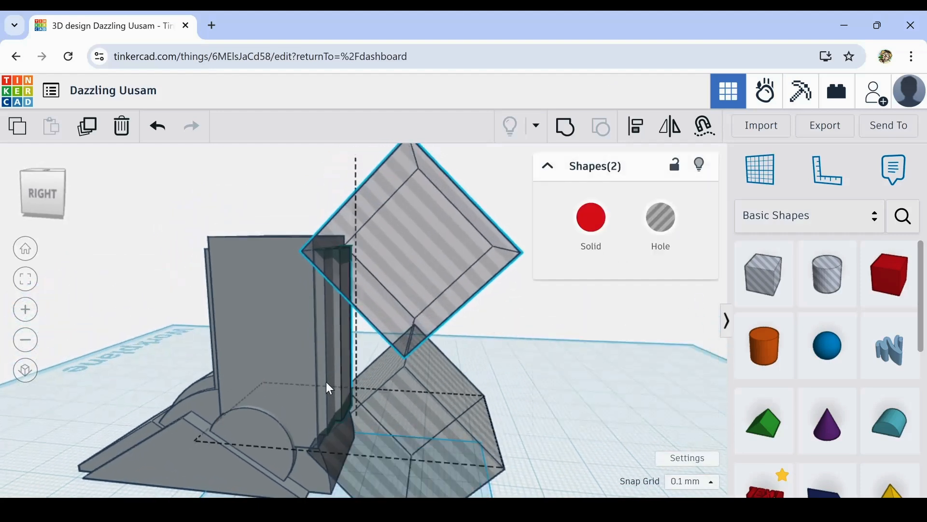
shift+click(325, 385)
scroll(327, 368, up, 5)
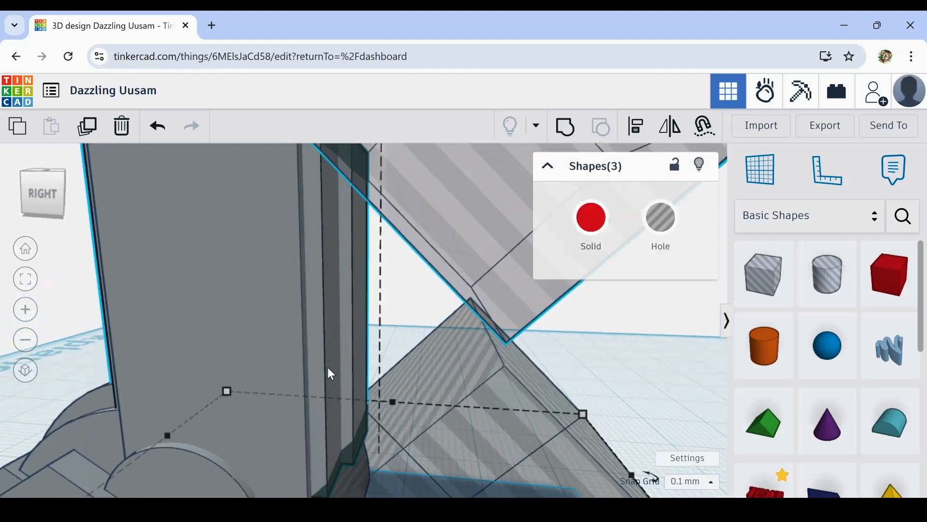
shift+click(327, 369)
shift+click(324, 381)
click(402, 306)
click(324, 340)
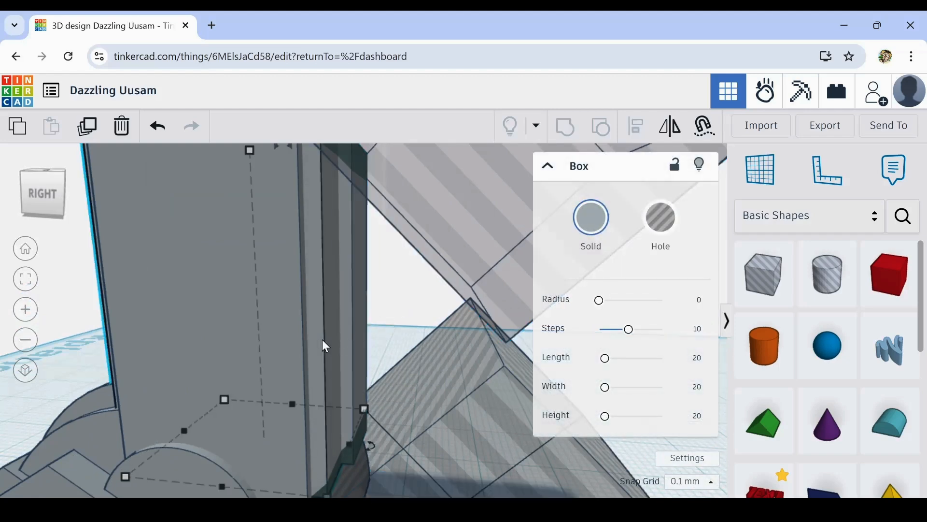
click(397, 333)
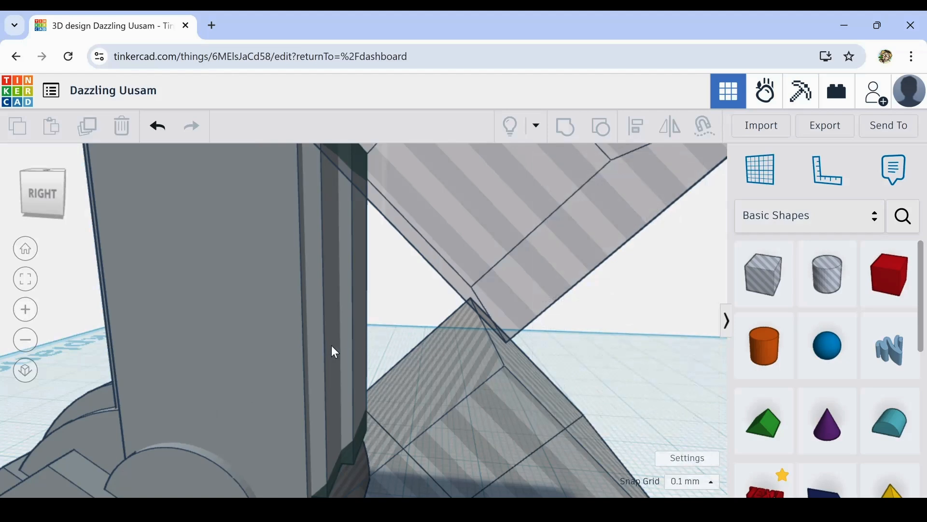
click(331, 345)
shift+click(356, 344)
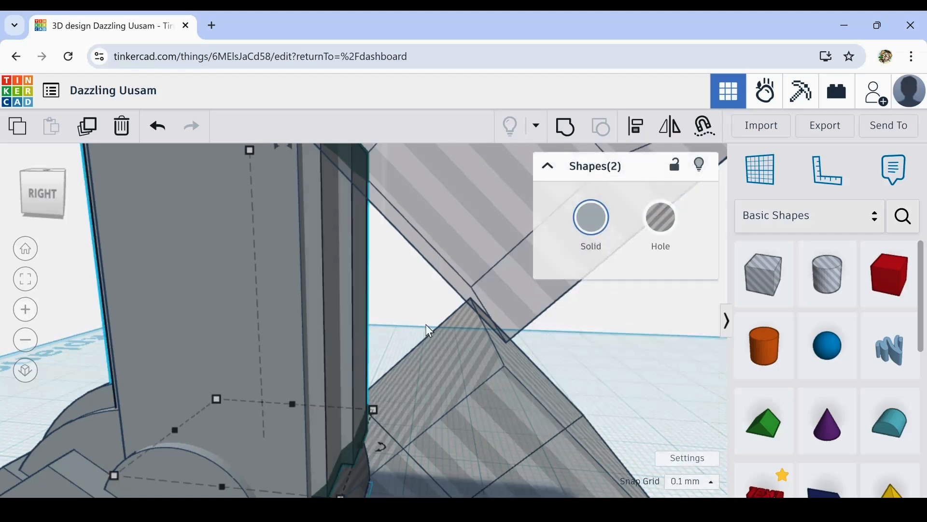
key(f)
- Duplicate the upper hole box and move the copy to the opposite, front side of the tower
right_drag(164, 302, 267, 348)
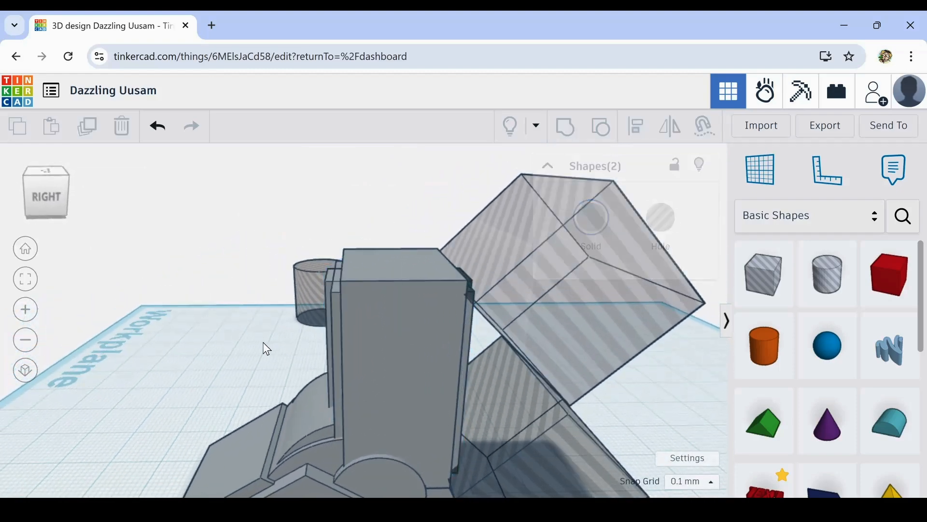
click(555, 269)
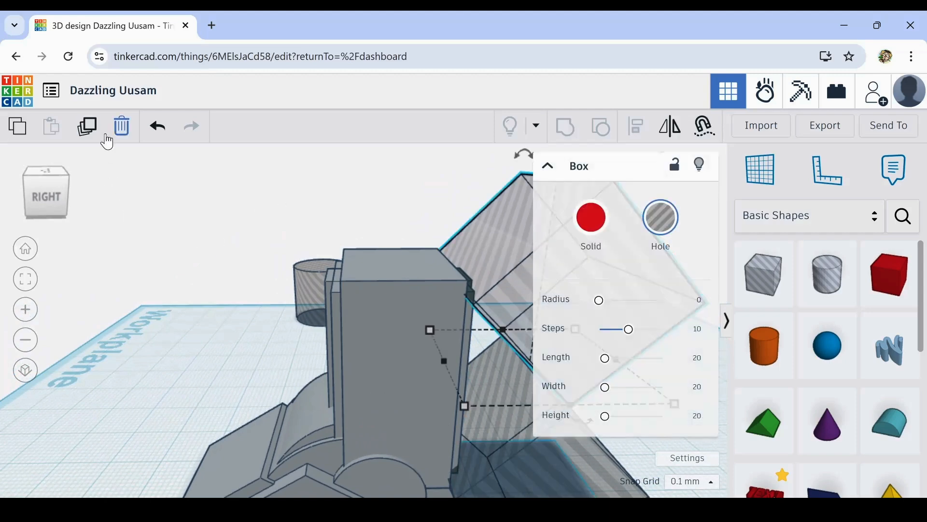
click(92, 129)
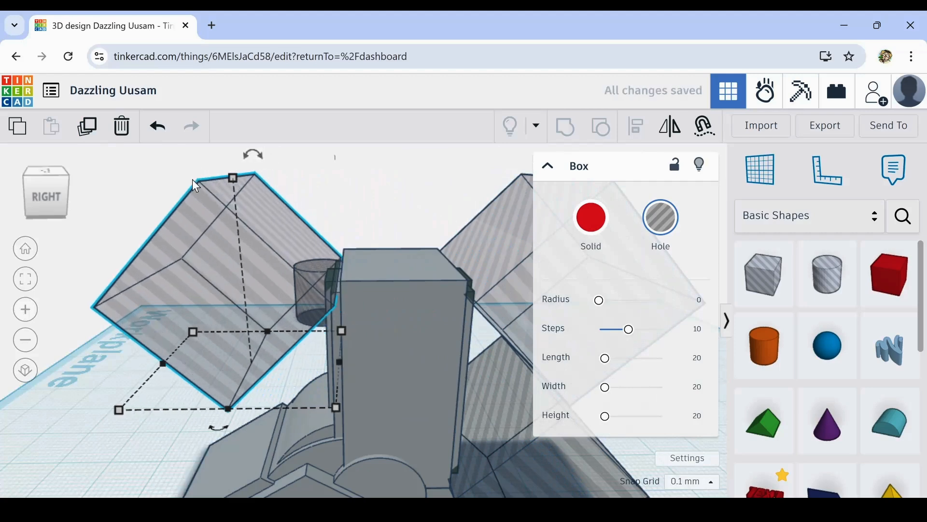
- Nudge the front hole box horizontally until it cuts across the upper ends of the tower's front panels
key(Left)
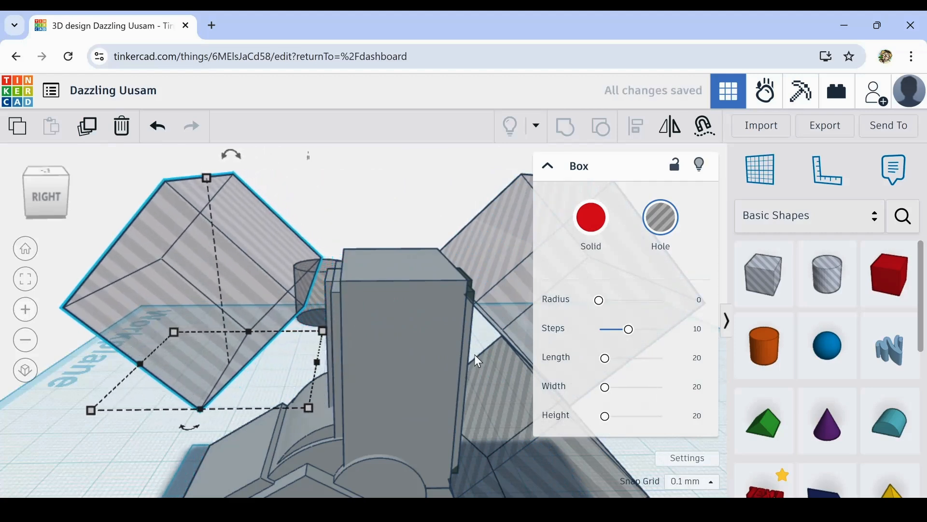
key(Right)
key(Right)
key(Right)
key(Right)
key(Right)
key(Right)
key(Right)
key(Right)
key(Right)
key(Right)
key(Right)
key(Right)
key(Right)
key(Right)
key(Right)
key(Right)
key(Right)
key(Right)
key(Right)
key(Right)
key(Right)
key(Right)
key(Right)
key(Right)
key(Right)
key(Right)
key(Right)
key(Right)
key(Right)
key(Right)
key(Right)
key(Right)
key(Right)
key(Right)
key(Right)
key(Right)
key(Right)
key(Right)
key(Right)
key(Right)
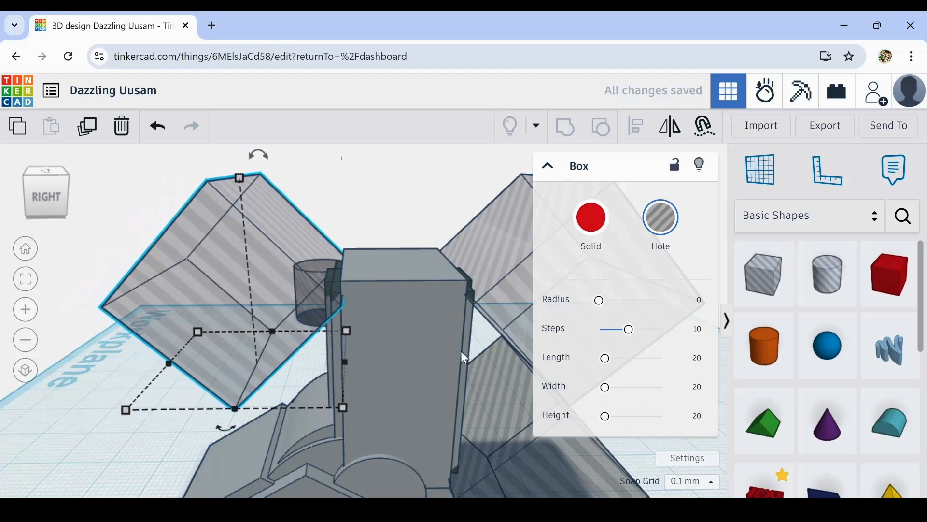
key(shift+Left)
key(shift+Left)
key(shift+Left)
key(shift+Left)
key(shift+Left)
key(shift+Left)
key(shift+Left)
key(shift+Left)
key(shift+Left)
key(shift+Left)
key(shift+Left)
key(shift+Left)
key(shift+Left)
key(shift+Left)
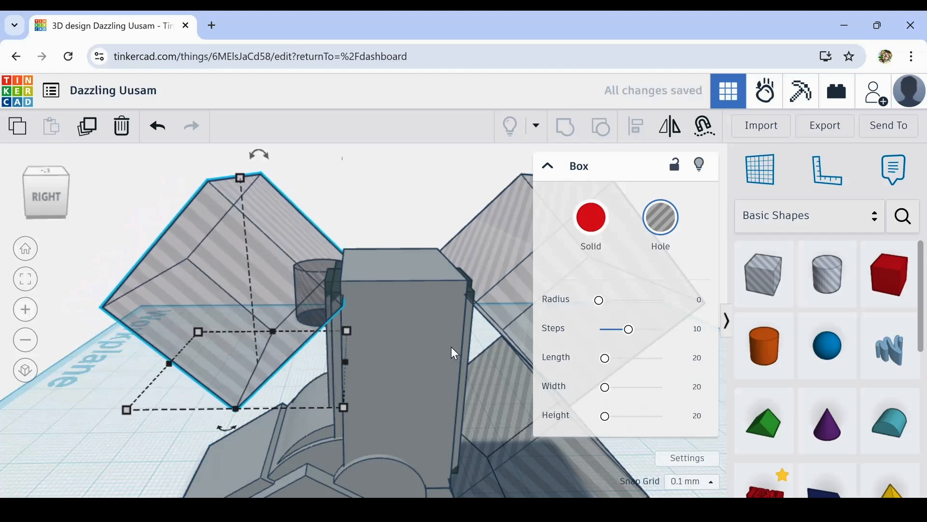
key(shift+Right)
key(shift+Right)
key(shift+Right)
key(shift+Right)
key(shift+Right)
key(shift+Right)
key(shift+Right)
key(shift+Right)
key(shift+Right)
key(shift+Right)
key(shift+Right)
key(shift+Right)
key(shift+Right)
key(shift+Right)
key(shift+Right)
key(shift+Right)
key(shift+Right)
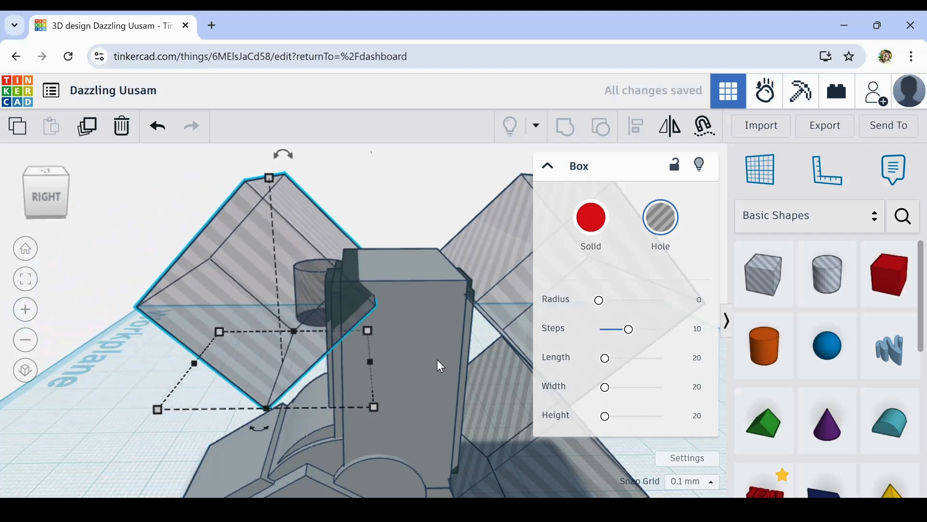
key(Left)
key(Left)
key(Left)
key(Left)
key(Left)
key(Left)
key(Left)
key(Left)
key(Left)
key(Left)
key(Left)
key(Left)
key(Left)
key(Left)
key(Left)
key(Left)
key(Left)
key(Left)
key(Left)
key(Left)
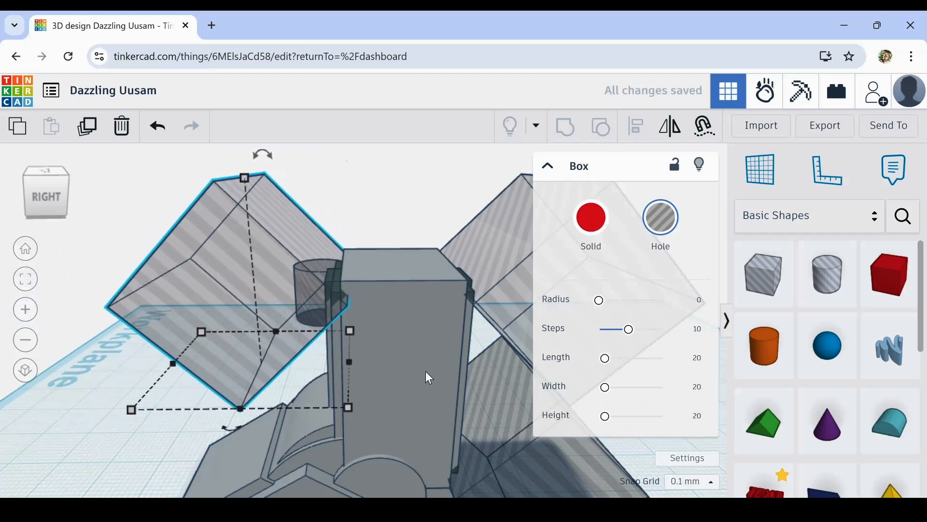
key(Left)
key(Left)
scroll(326, 270, up, 4)
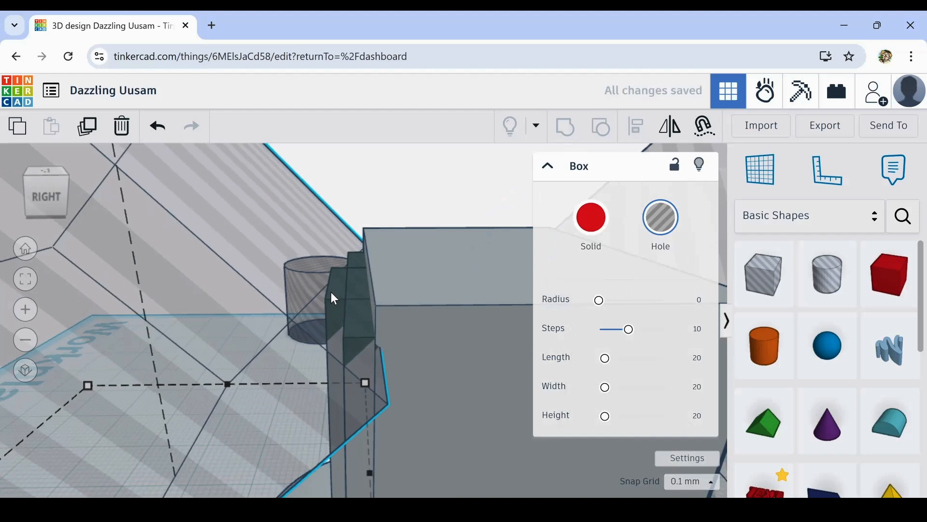
scroll(332, 292, down, 4)
scroll(461, 346, down, 2)
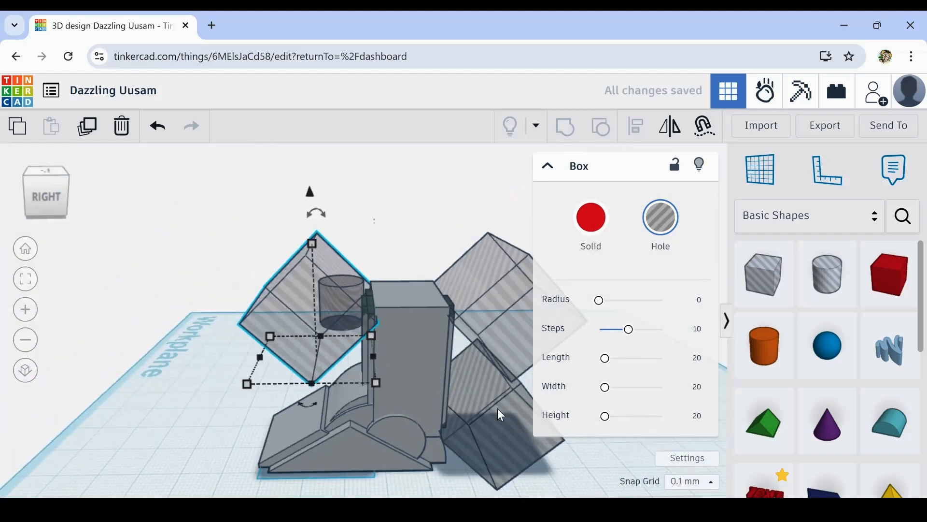
- Group the three rotated hole boxes with the tower's two panel layers to cut the panel ends at an angle
right_drag(562, 484, 352, 359)
shift+click(378, 305)
shift+click(385, 410)
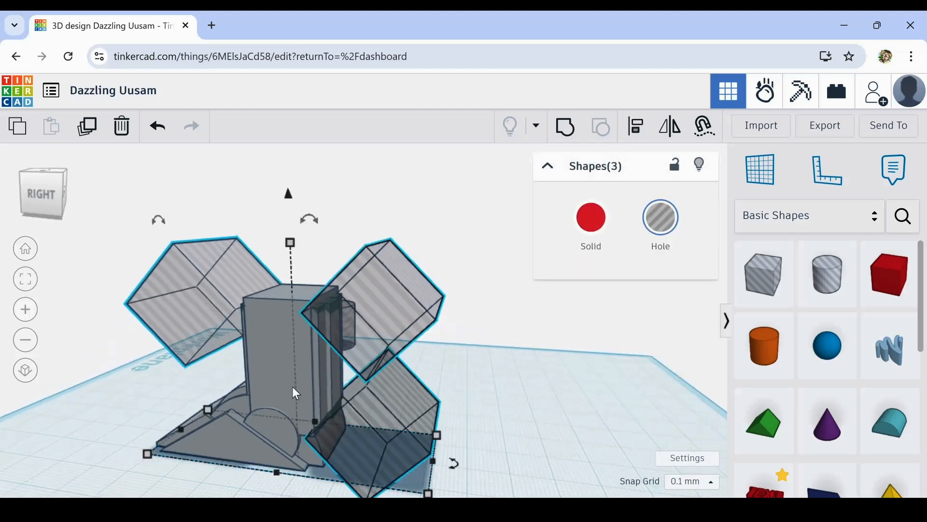
scroll(340, 366, up, 5)
shift+click(332, 372)
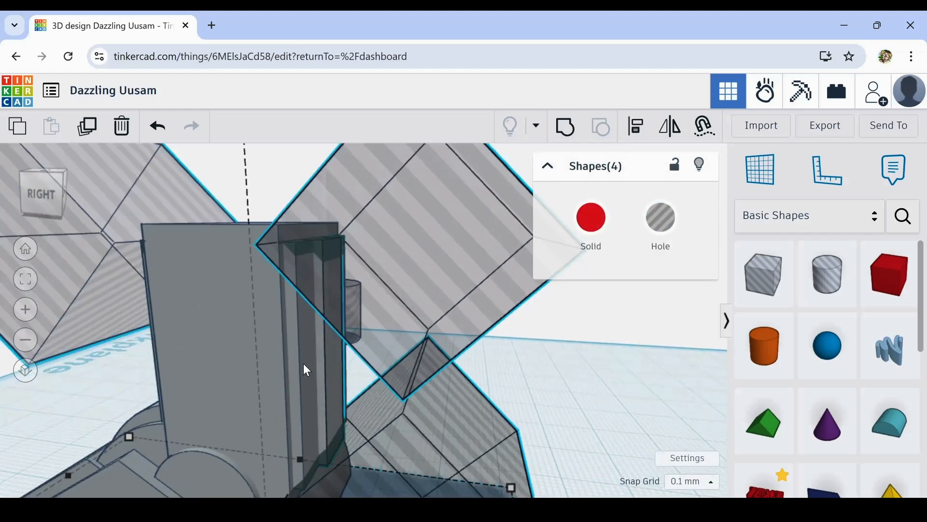
shift+click(307, 370)
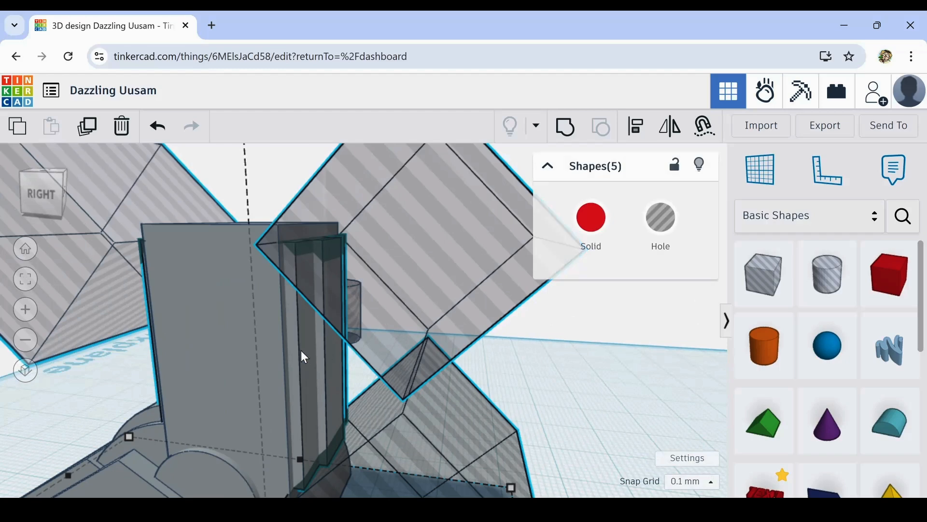
scroll(318, 358, down, 3)
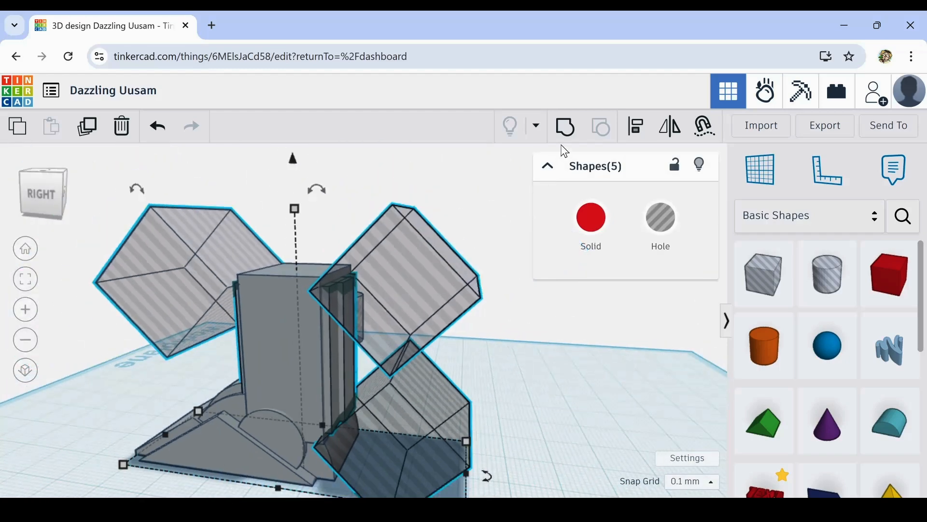
click(566, 132)
click(421, 408)
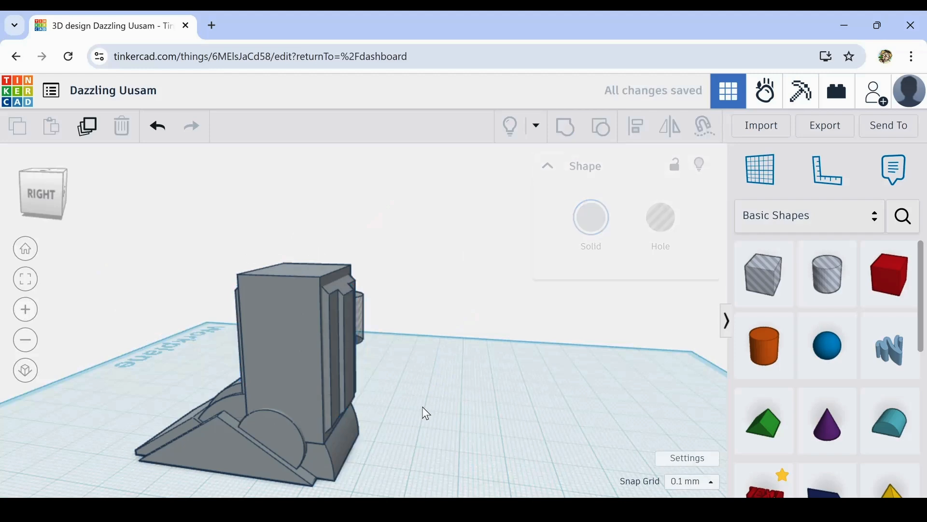
right_drag(423, 408, 437, 423)
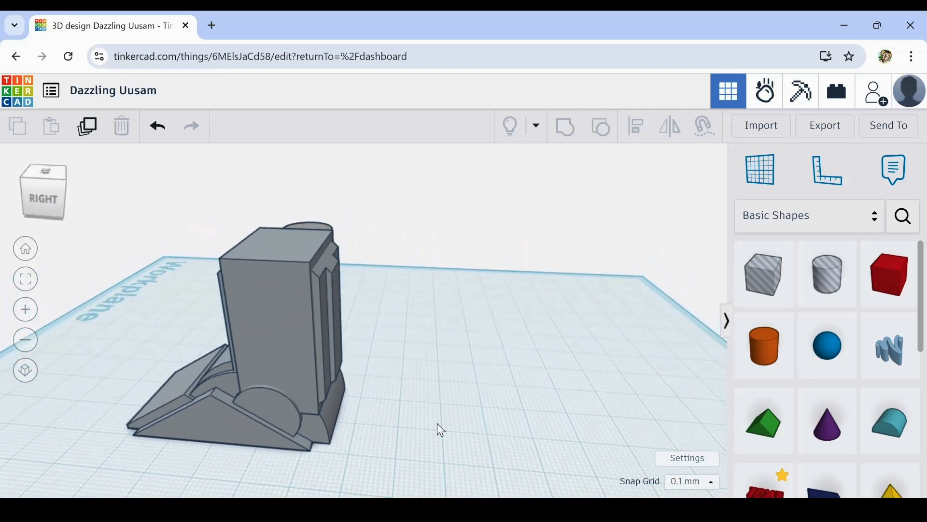
- Add a tall hole cylinder from the basic shapes and place it overlapping the tower's right side
scroll(408, 402, down, 3)
middle_drag(408, 401, 580, 392)
right_drag(377, 416, 475, 301)
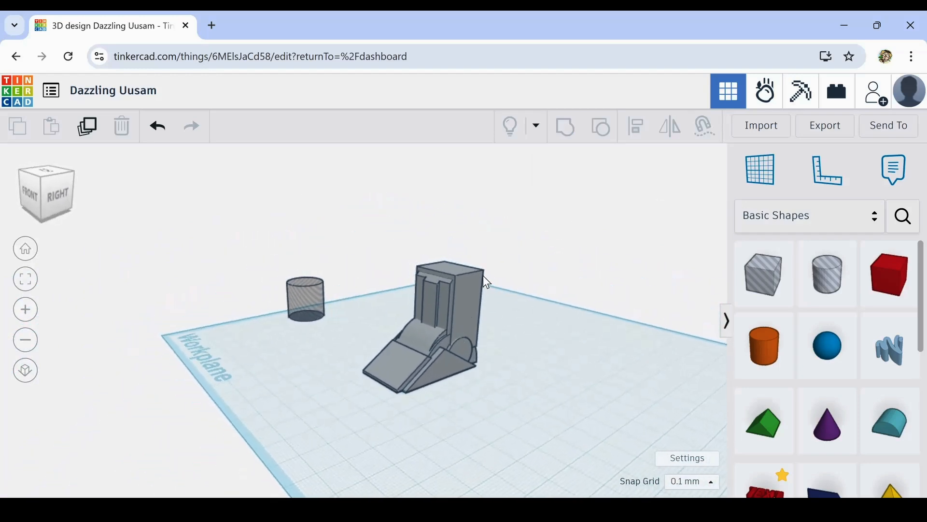
scroll(474, 275, up, 5)
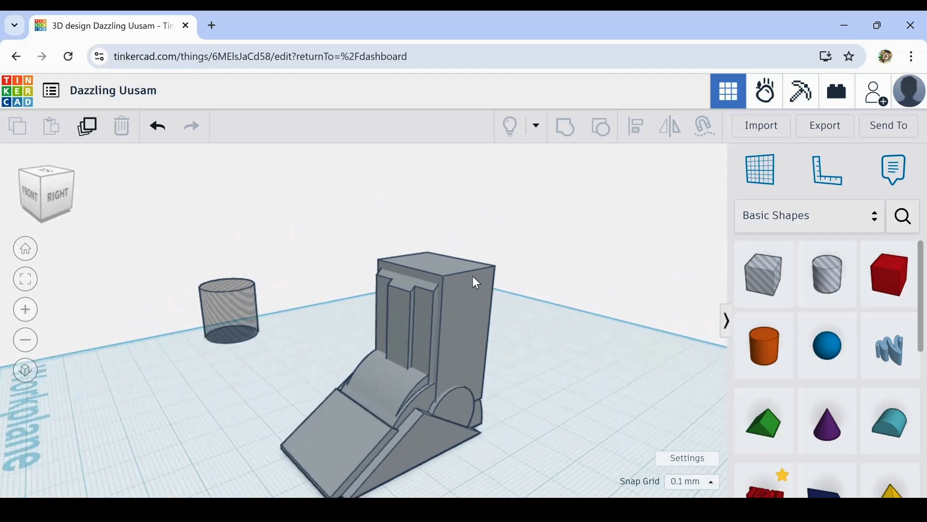
scroll(473, 277, up, 1)
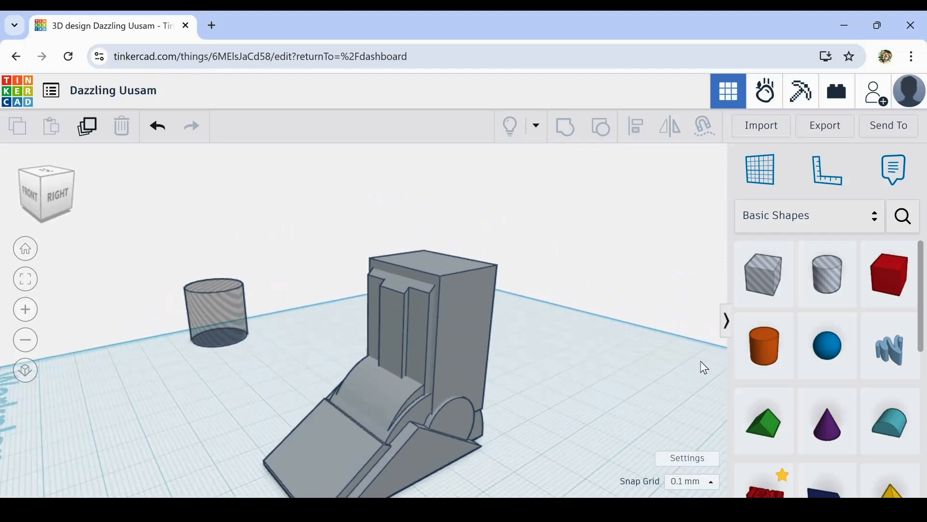
drag(824, 289, 523, 469)
drag(534, 386, 466, 385)
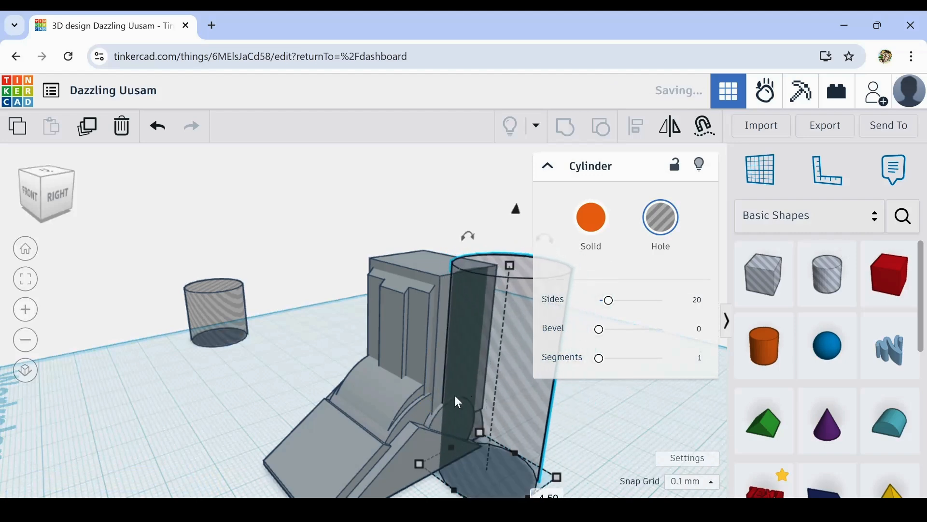
- Set the hole cylinder's number of sides to 64
right_drag(296, 401, 264, 430)
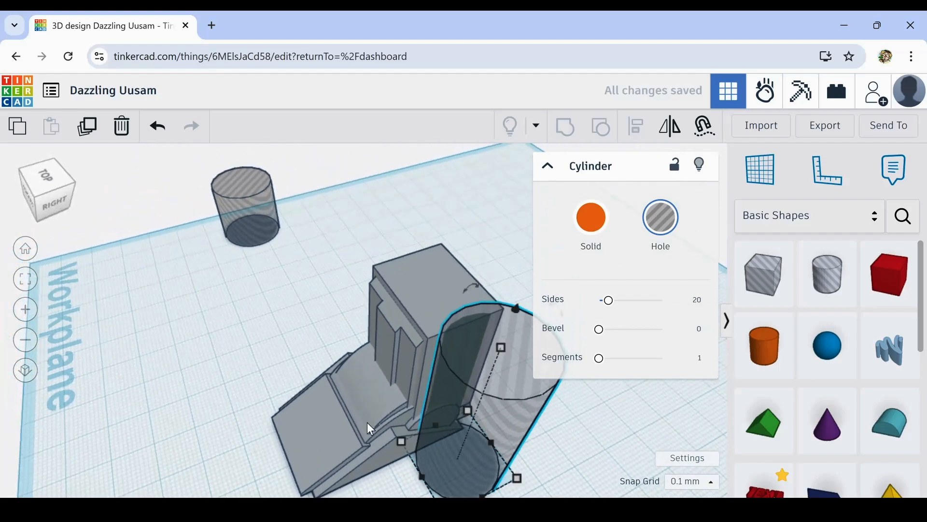
drag(609, 300, 700, 313)
click(299, 355)
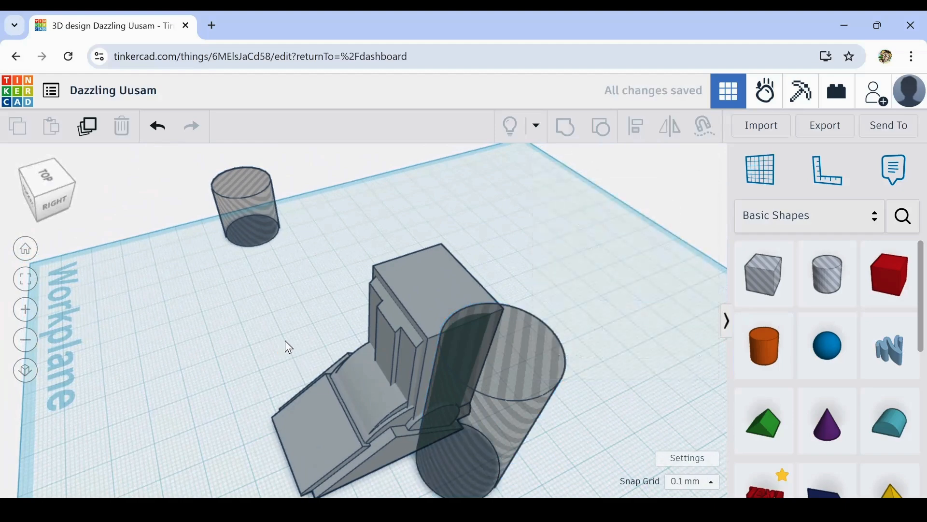
- Align the hole cylinder with the tower block, centring them front to back
right_drag(286, 341, 450, 364)
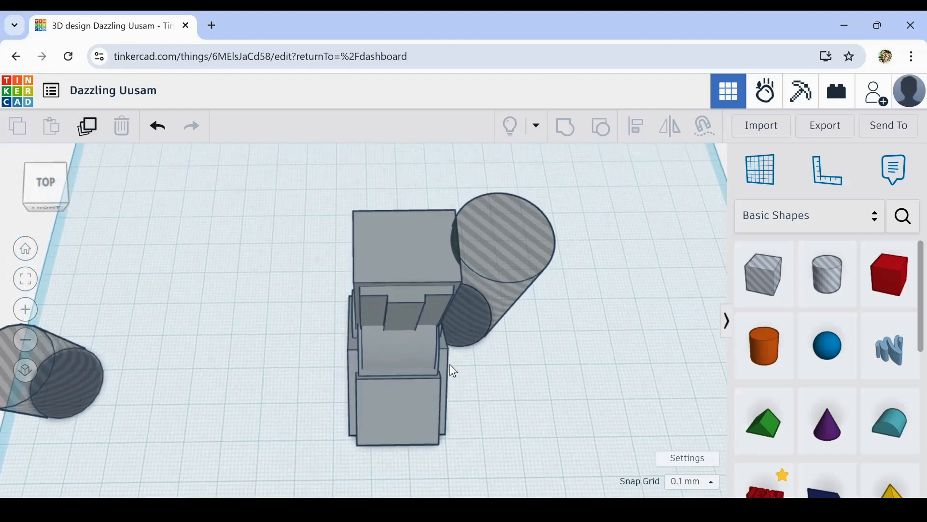
click(411, 232)
shift+click(510, 242)
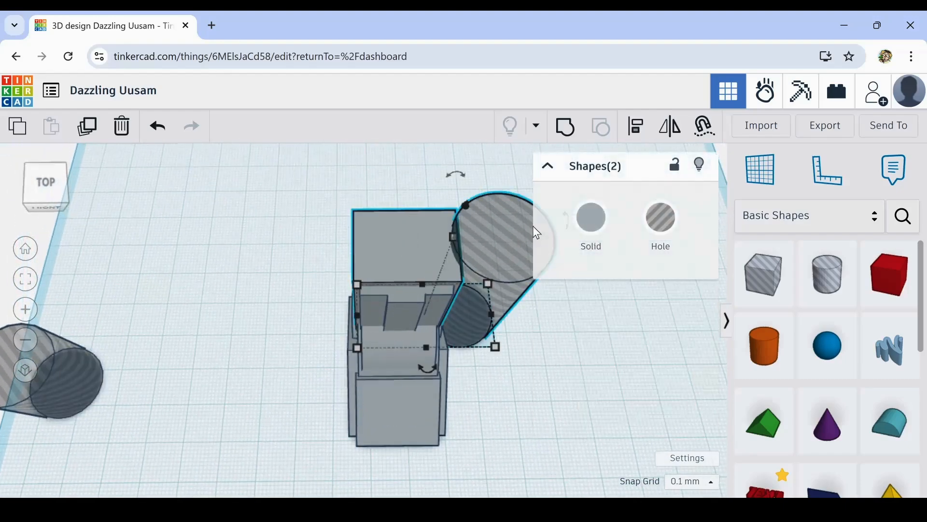
click(636, 134)
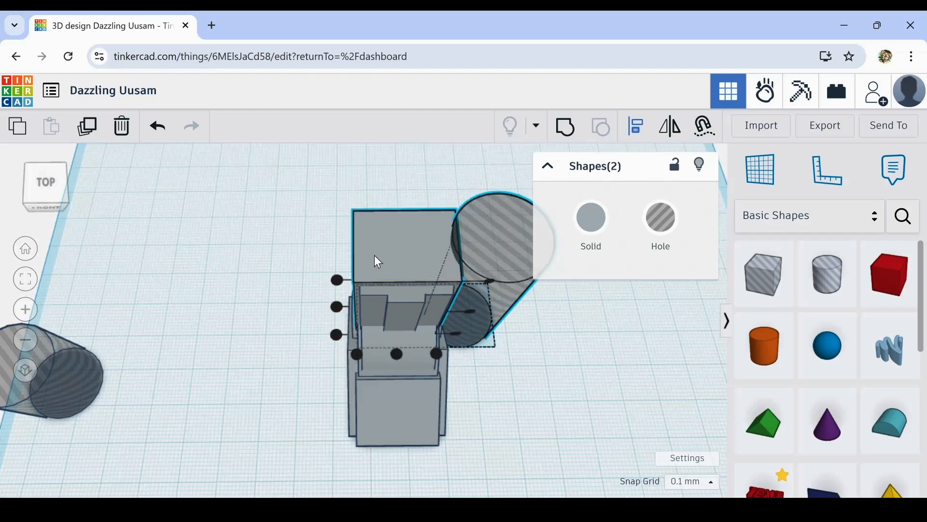
click(334, 307)
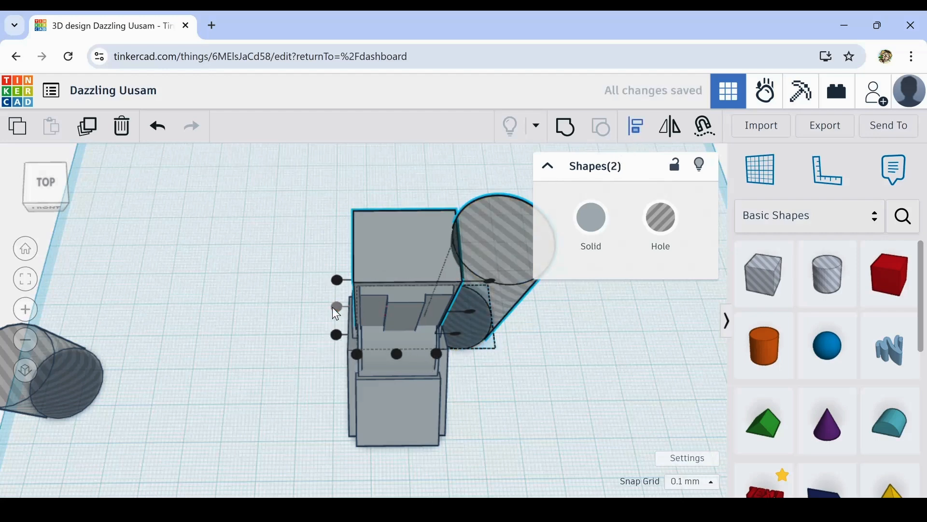
click(402, 198)
- Duplicate the hole cylinder and move the copy across to the tower's left side
click(495, 249)
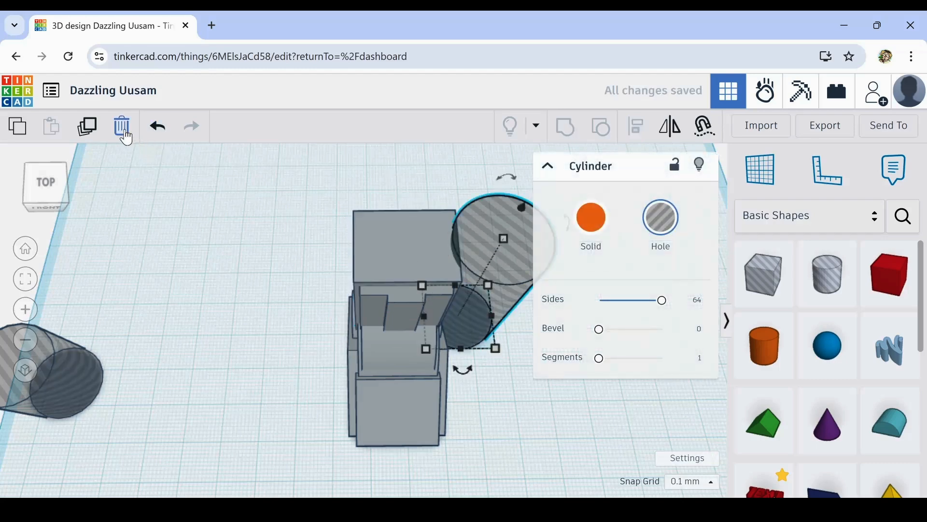
click(92, 136)
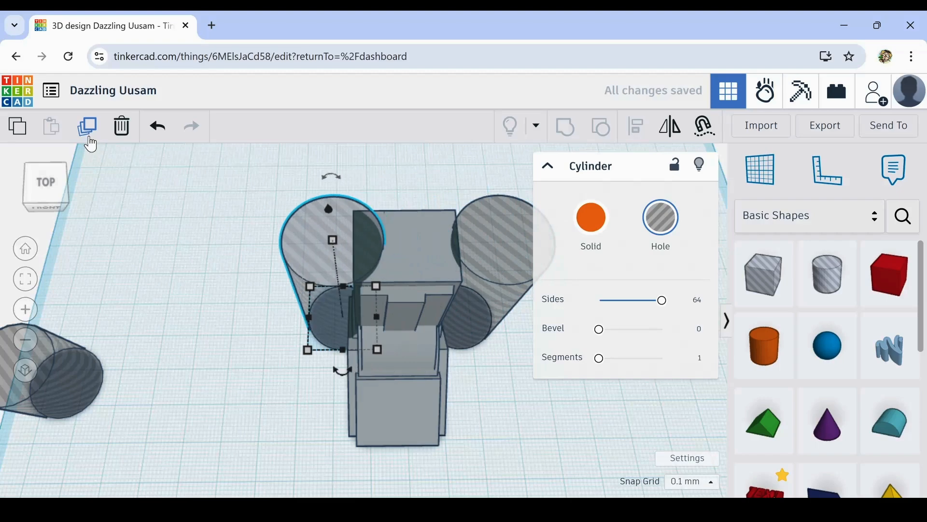
key(Left)
key(Left)
key(Left)
key(Left)
key(Left)
key(Left)
key(Left)
key(Left)
key(Left)
key(Left)
key(Left)
key(Left)
key(Left)
key(Left)
key(Left)
key(Left)
key(Left)
key(Left)
key(Left)
key(Left)
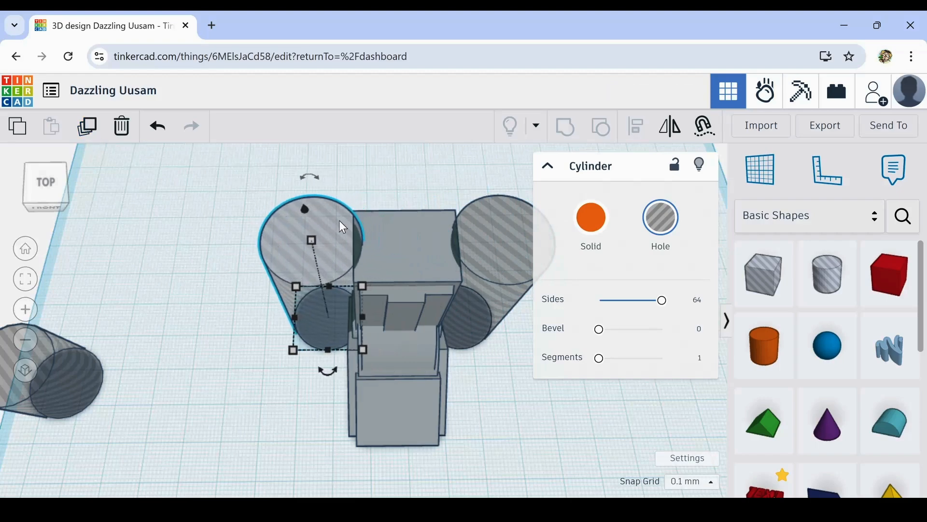
- Nudge the left hole cylinder horizontally until its edge cuts slightly into the tower's left side
scroll(353, 232, up, 3)
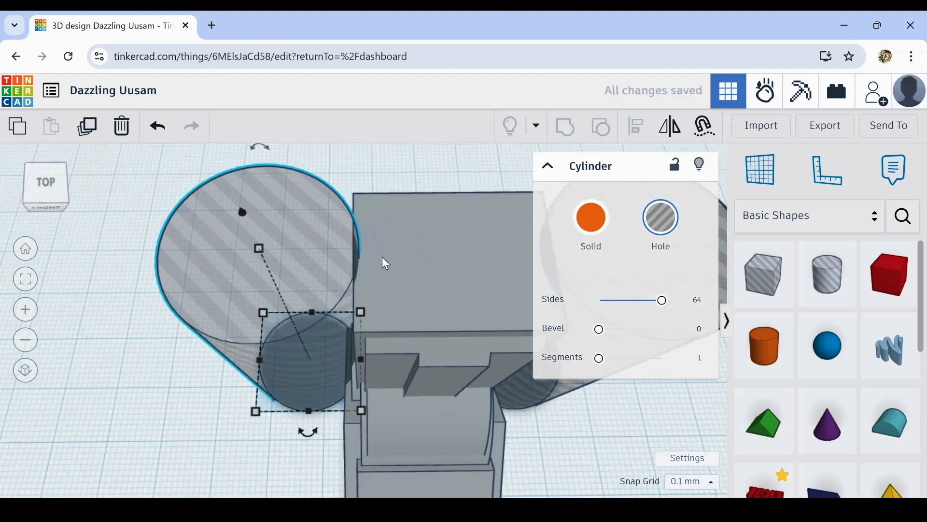
scroll(381, 259, up, 2)
key(Left)
key(Left)
key(Left)
key(Left)
key(Left)
key(Left)
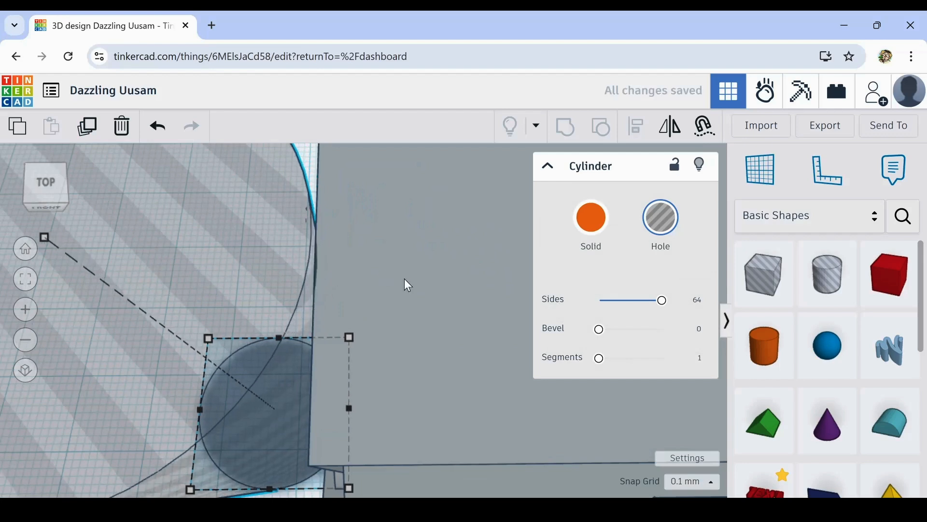
key(Right)
key(Right)
key(Right)
key(Right)
key(Right)
key(Right)
key(Right)
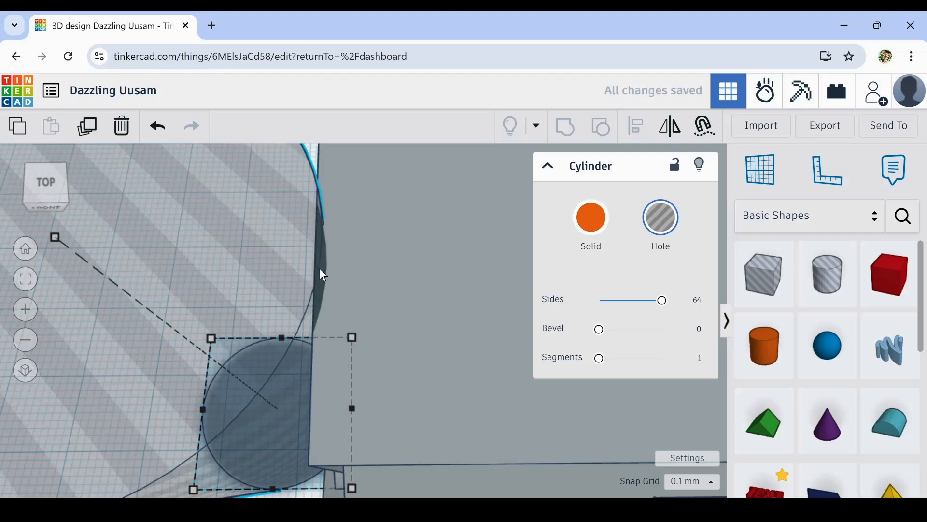
key(Right)
key(Right)
key(Right)
scroll(437, 280, down, 3)
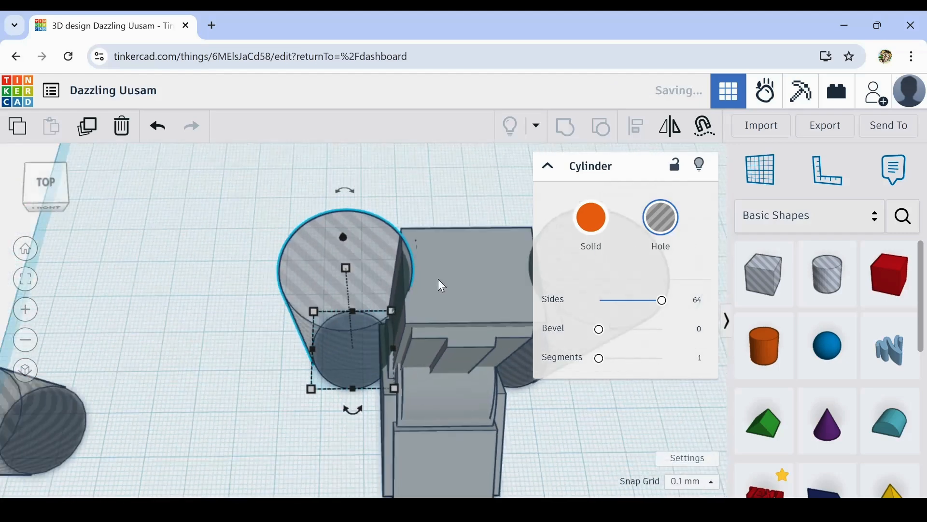
scroll(440, 283, up, 3)
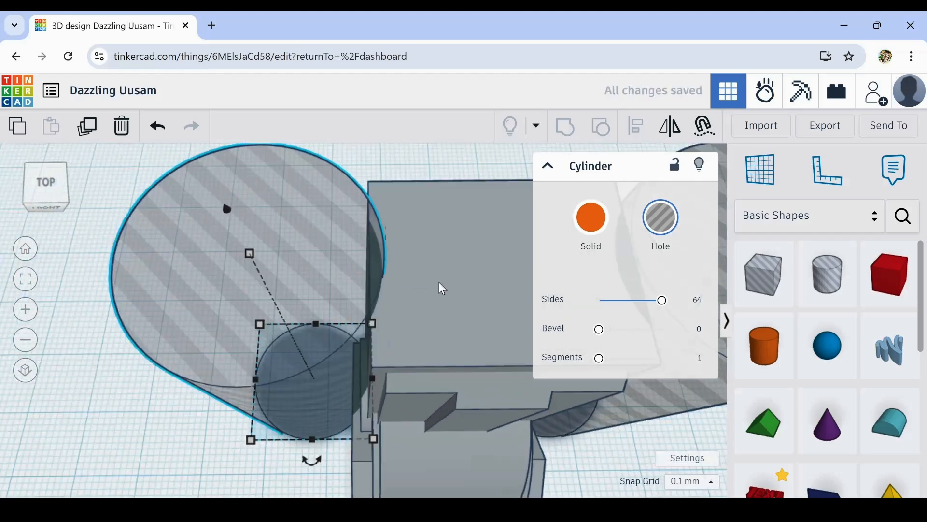
key(Right)
key(Right)
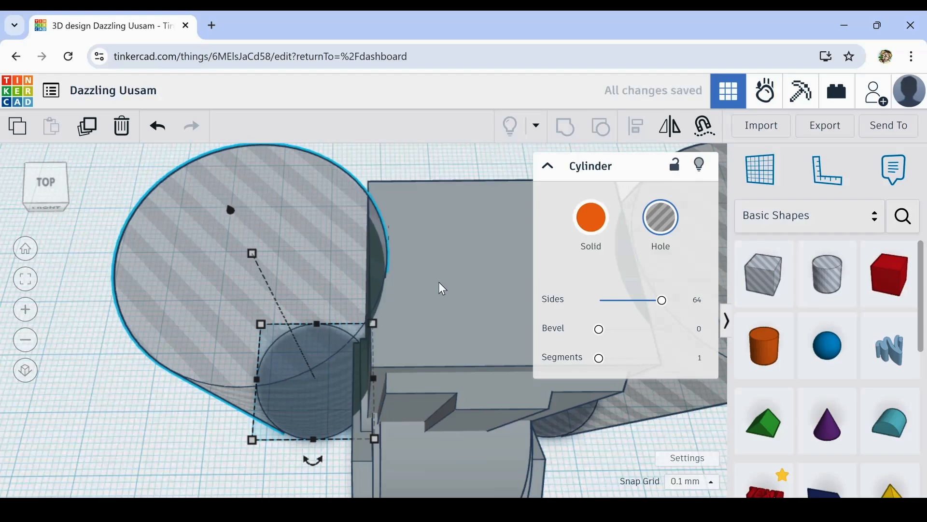
scroll(439, 283, down, 3)
- Nudge the right hole cylinder so its edge cuts into the tower's right side by a matching amount
middle_drag(566, 390, 428, 407)
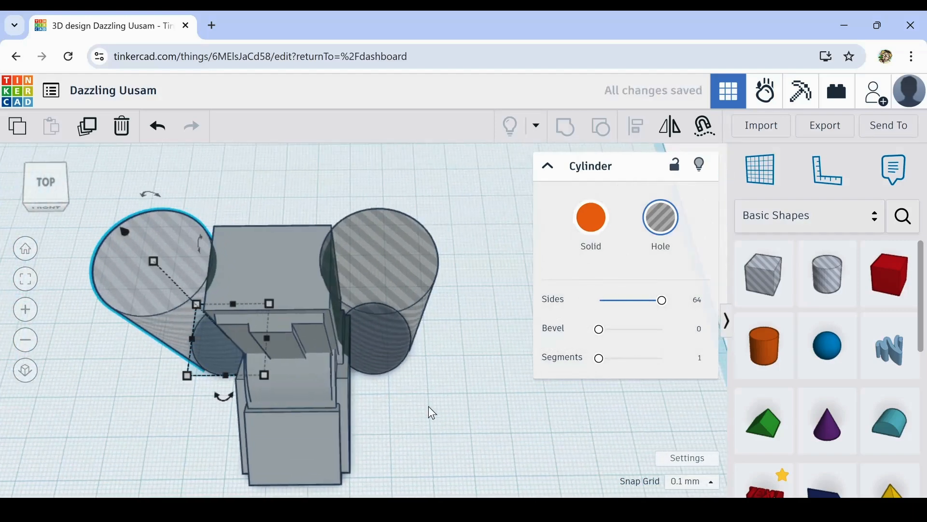
scroll(327, 300, up, 6)
click(317, 317)
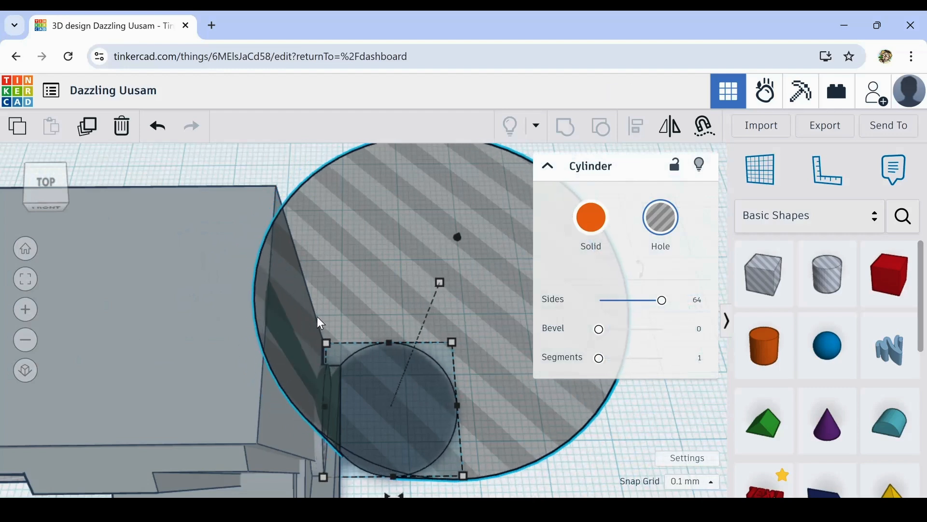
right_drag(317, 318, 331, 322)
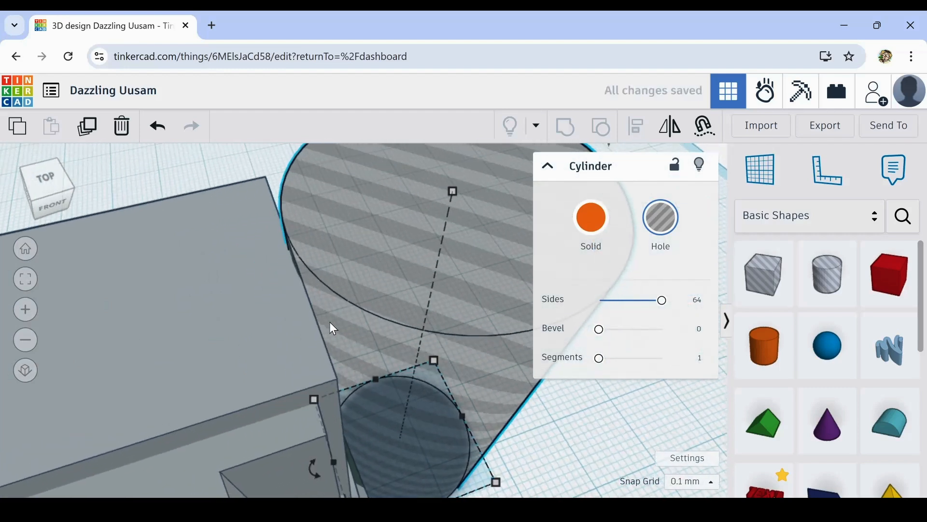
key(Left)
key(Left)
key(Left)
key(Left)
key(Left)
key(Left)
key(Left)
key(Left)
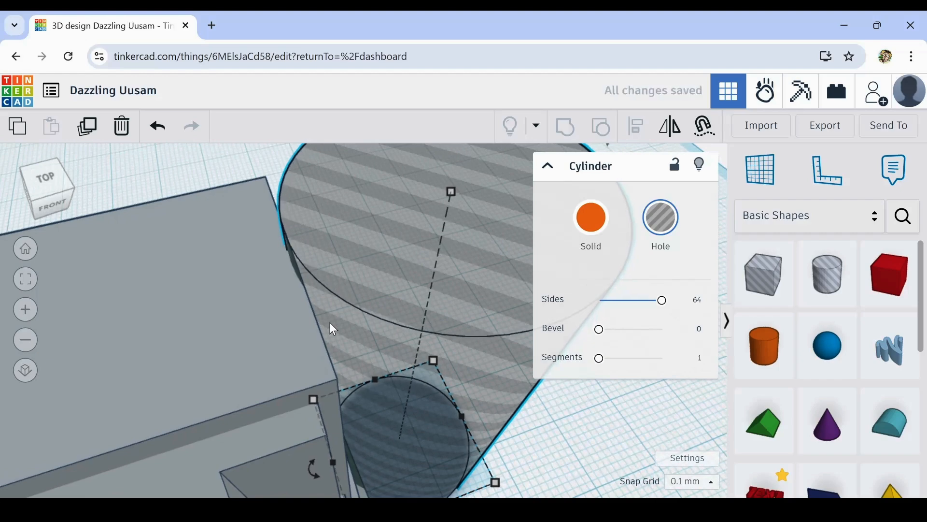
scroll(331, 329, down, 3)
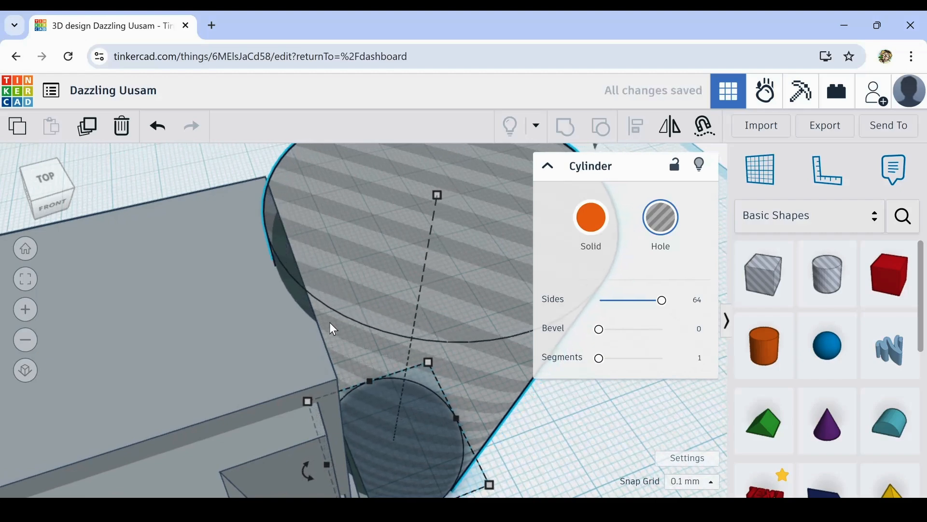
- Try grouping the two hole cylinders into one hole shape, and undo the grouping
right_drag(516, 421, 474, 439)
middle_drag(477, 439, 501, 409)
shift+click(237, 299)
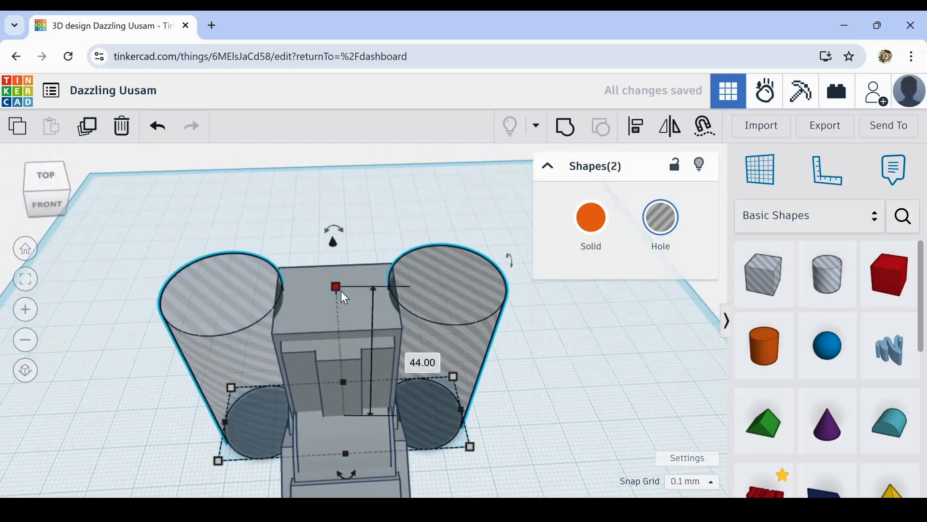
click(574, 132)
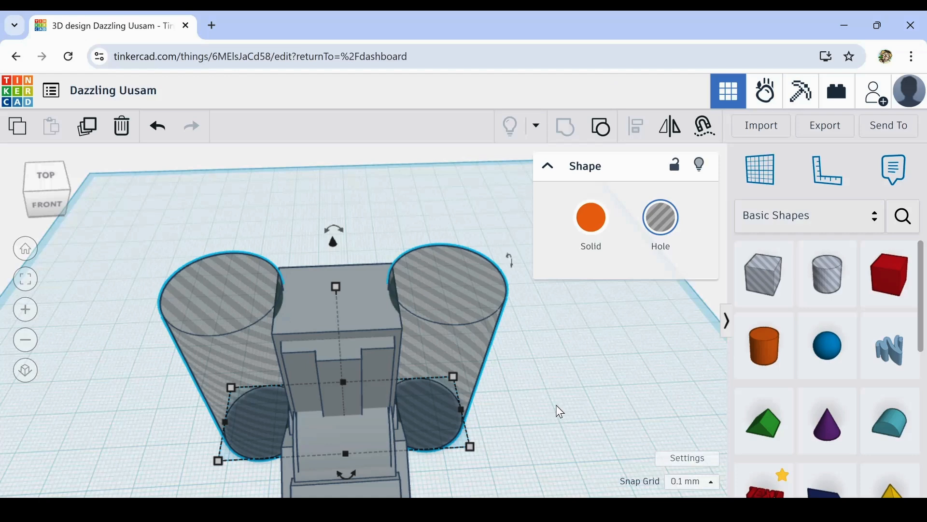
right_drag(559, 406, 523, 403)
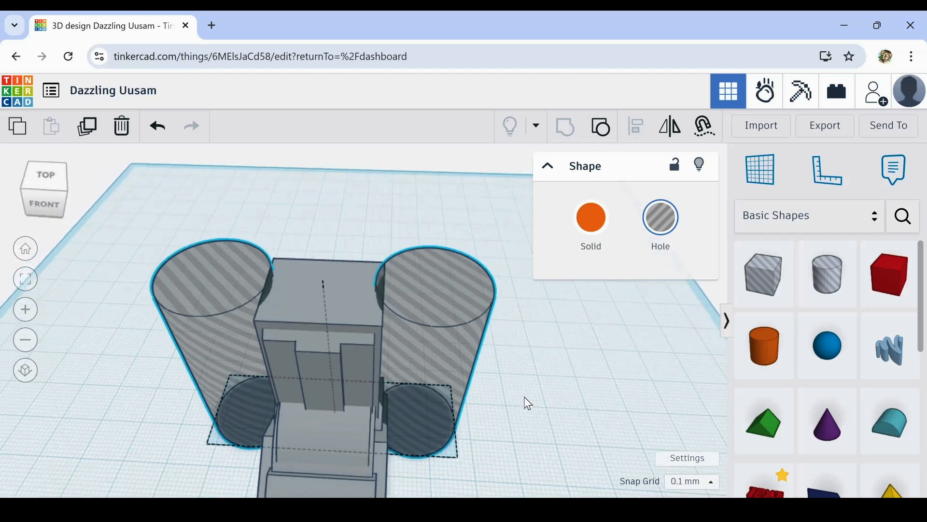
click(162, 131)
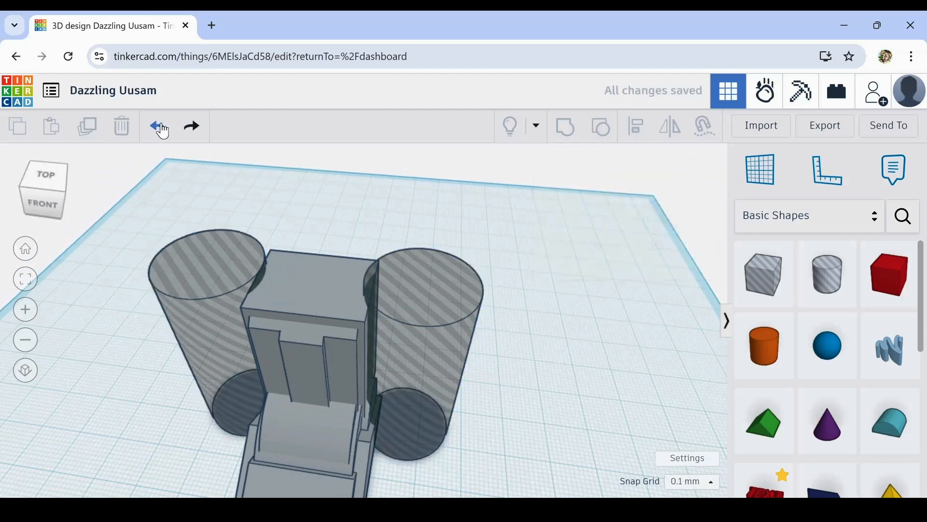
- Try grouping the two hole cylinders with the tower block alone, and undo the grouping
click(211, 242)
shift+click(295, 266)
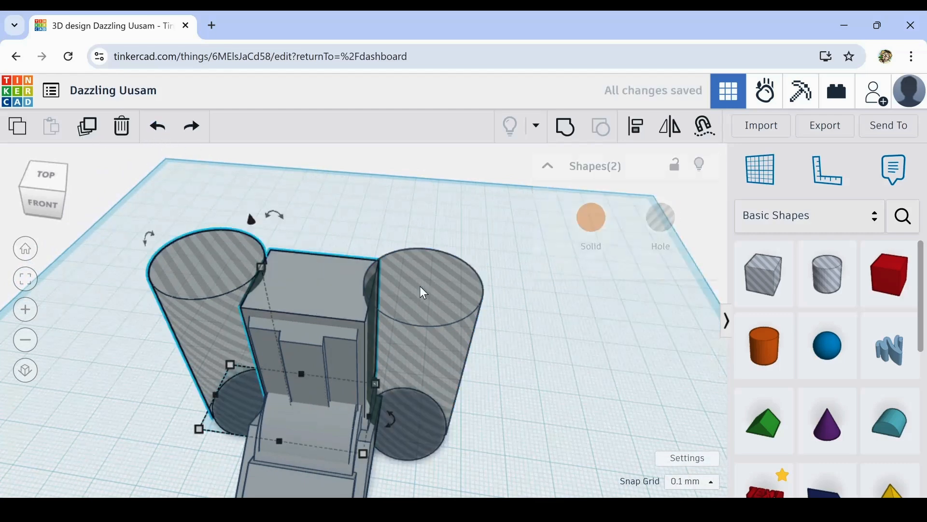
shift+click(419, 286)
click(562, 133)
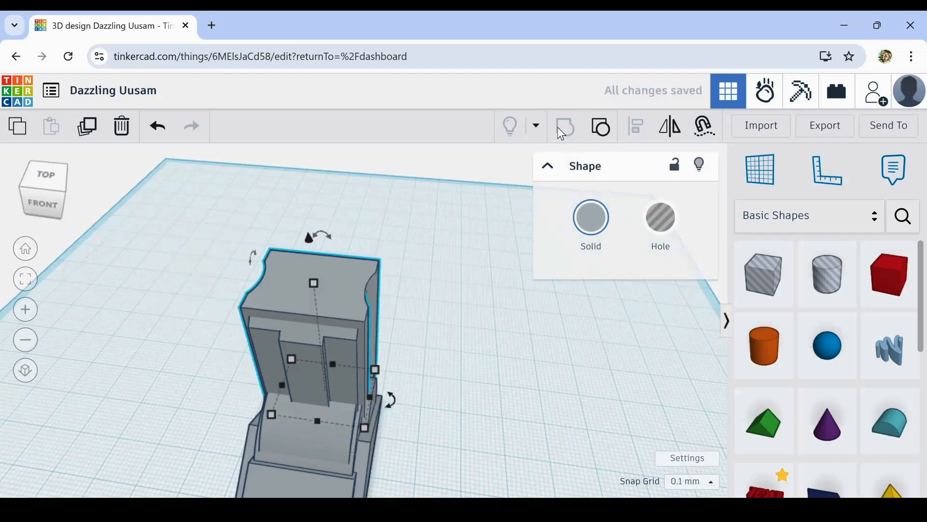
click(488, 383)
right_drag(488, 383, 478, 364)
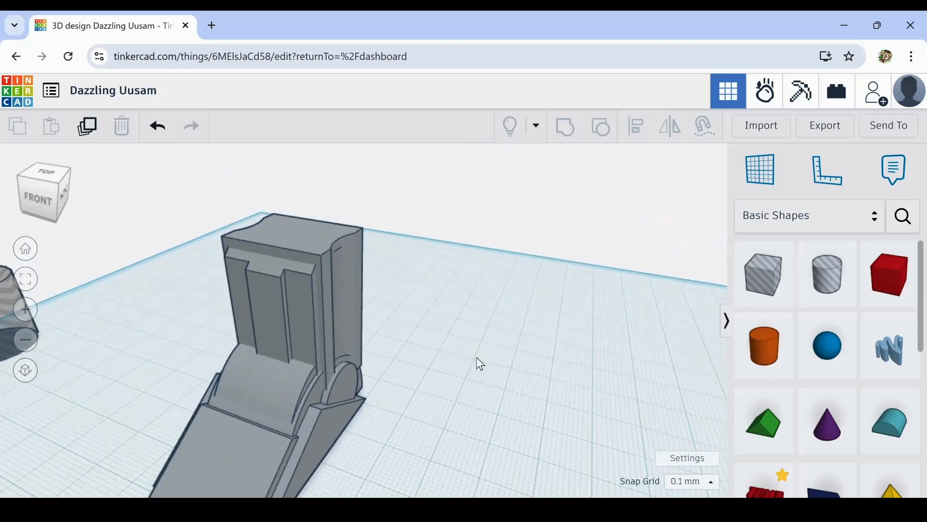
click(157, 129)
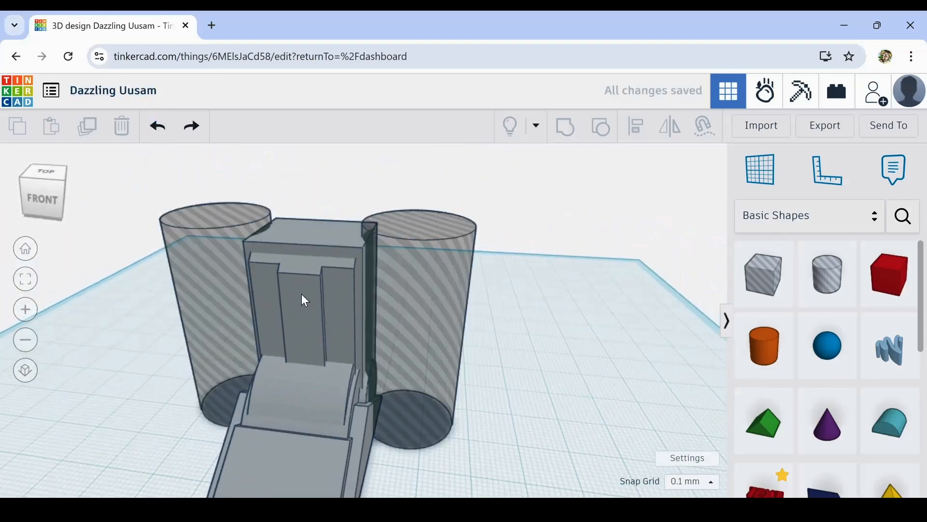
- Group the two hole cylinders with the tower block and its panels to carve concave grooves into both sides
click(255, 235)
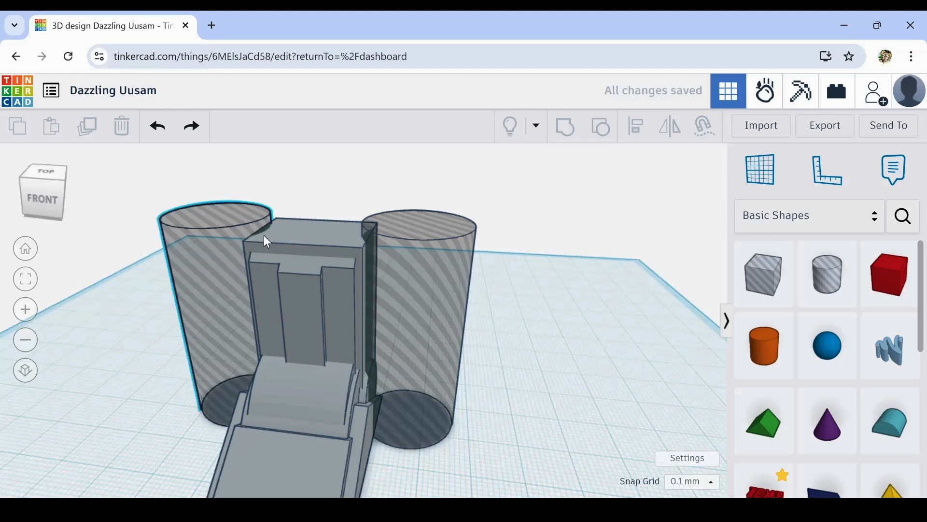
shift+click(324, 237)
shift+click(324, 288)
shift+click(434, 226)
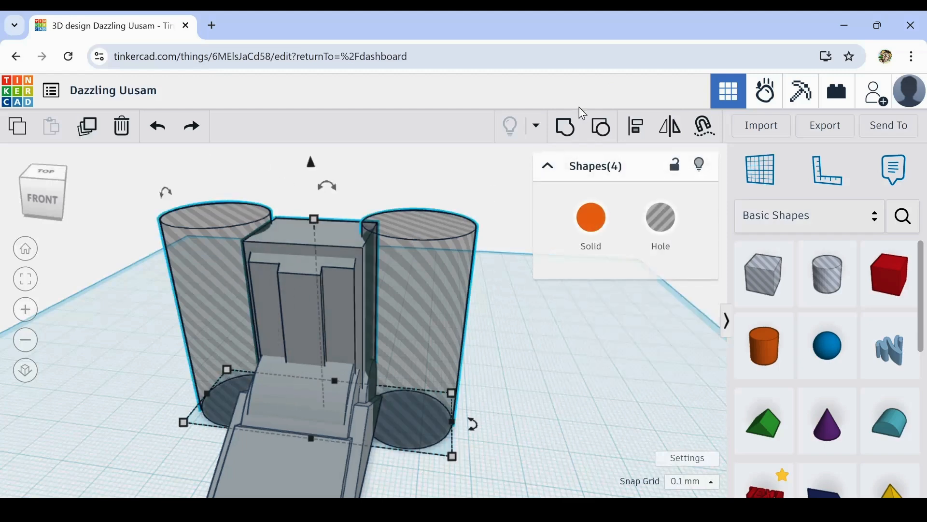
click(569, 135)
click(569, 422)
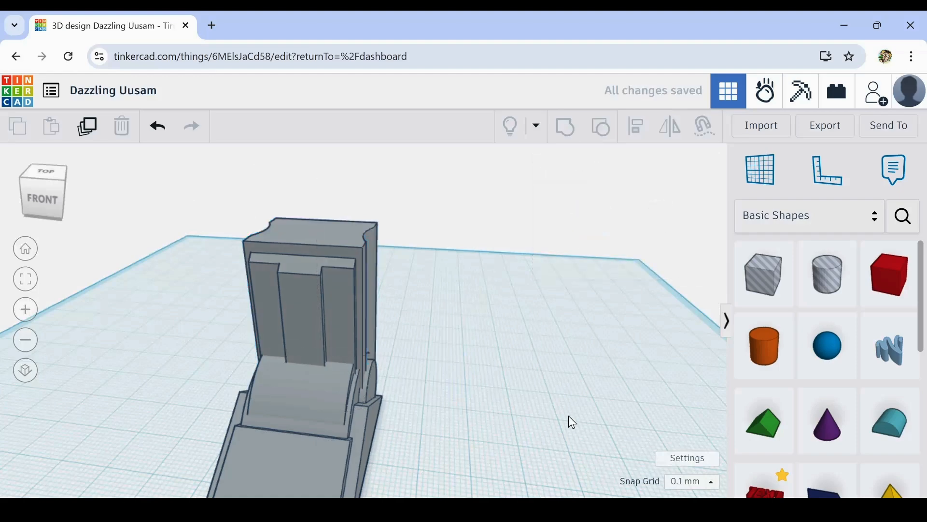
- Select the whole grooved tower with its angled base and duplicate it in place
right_drag(569, 422, 439, 416)
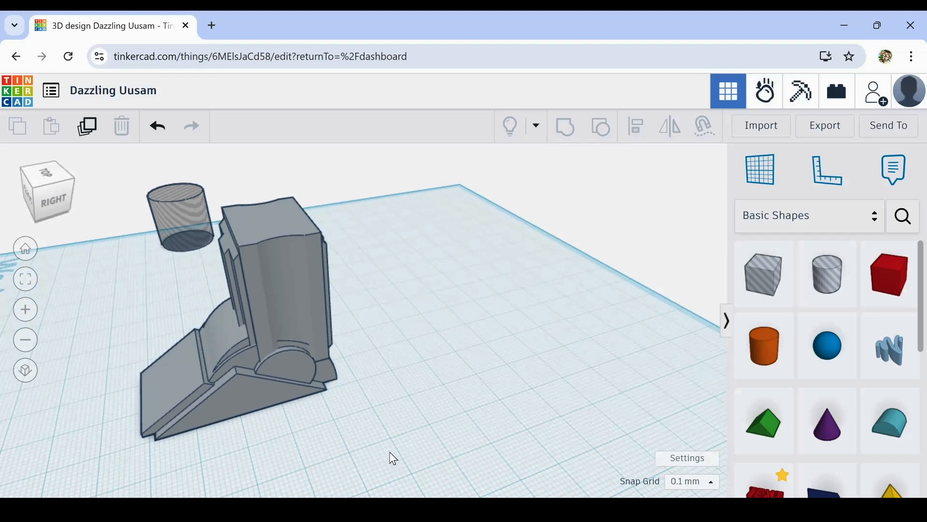
right_drag(394, 459, 289, 402)
right_drag(169, 433, 524, 397)
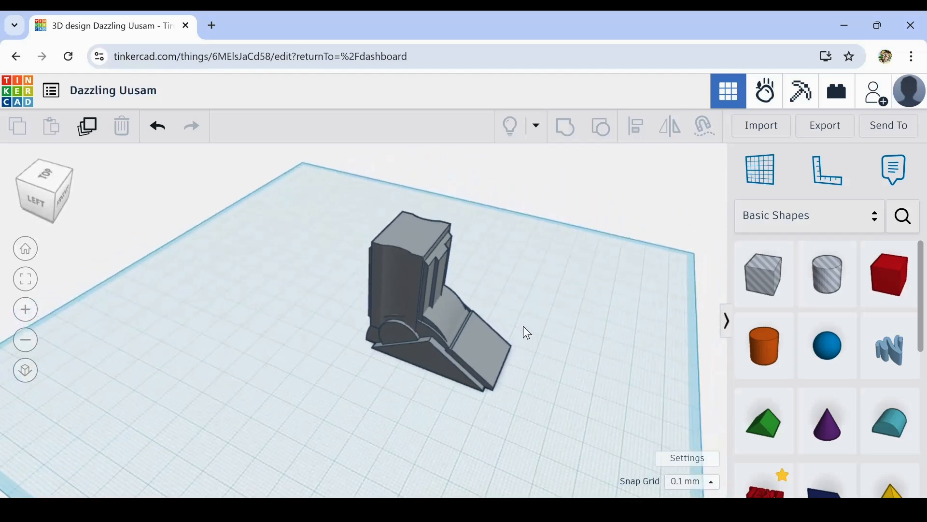
right_drag(527, 332, 306, 257)
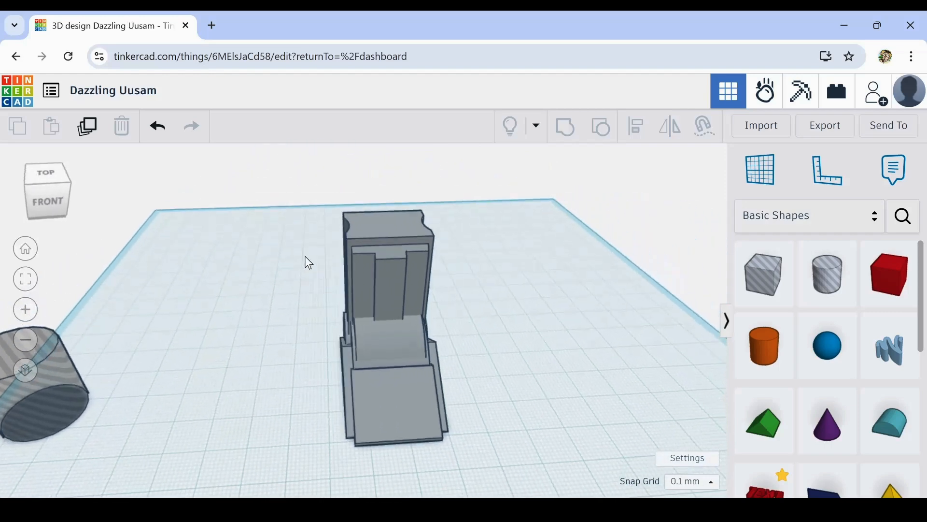
drag(306, 233, 468, 464)
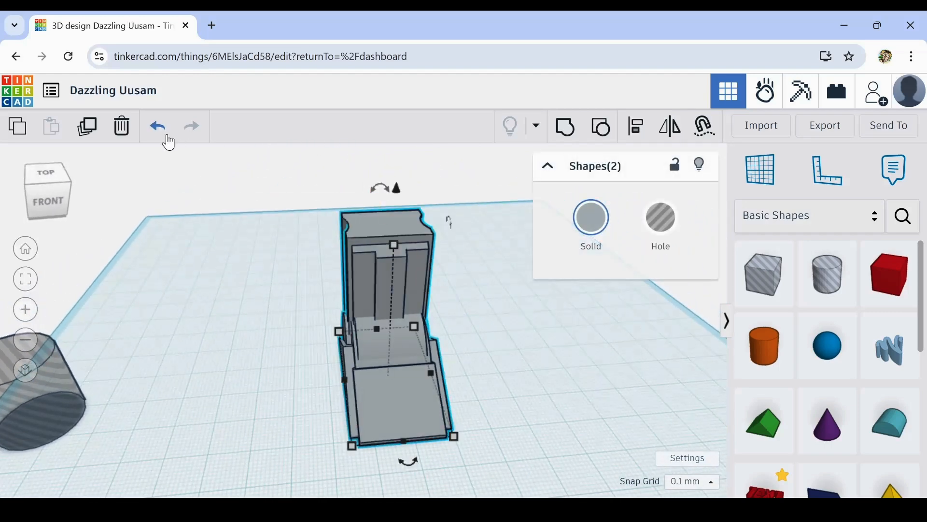
click(86, 127)
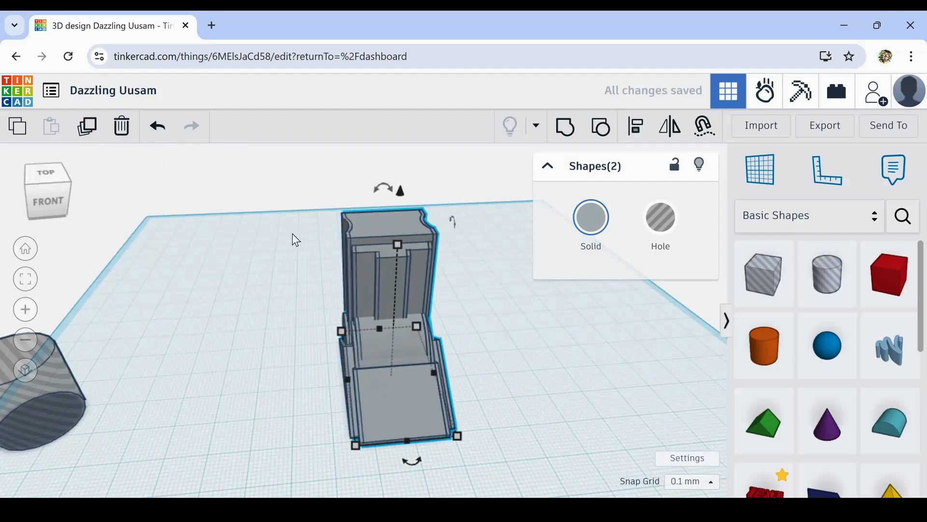
- Move the duplicated leg to the right until it stands beside the original with a small gap, and deselect it
drag(419, 321, 434, 323)
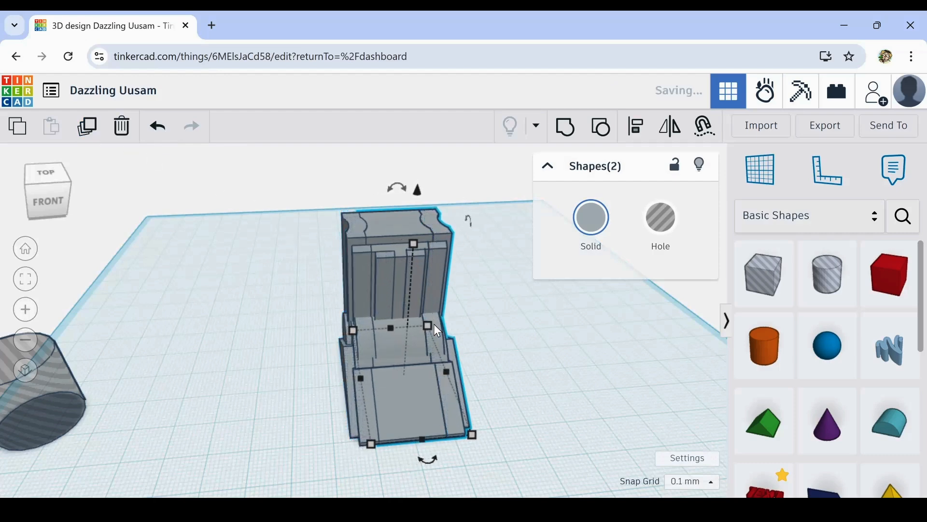
key(Right)
key(Right)
key(Right)
key(Right)
key(Right)
key(Right)
key(Right)
key(Right)
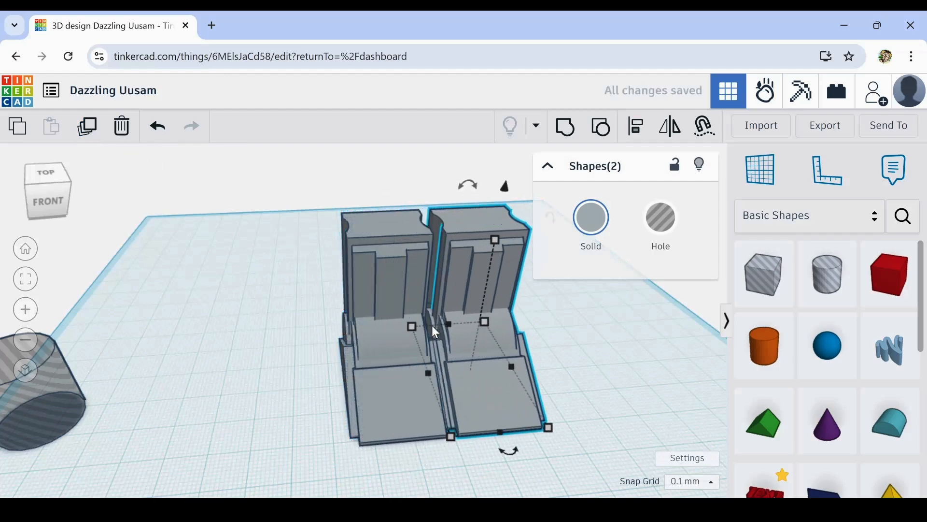
key(Right)
key(Right)
key(Right)
key(Right)
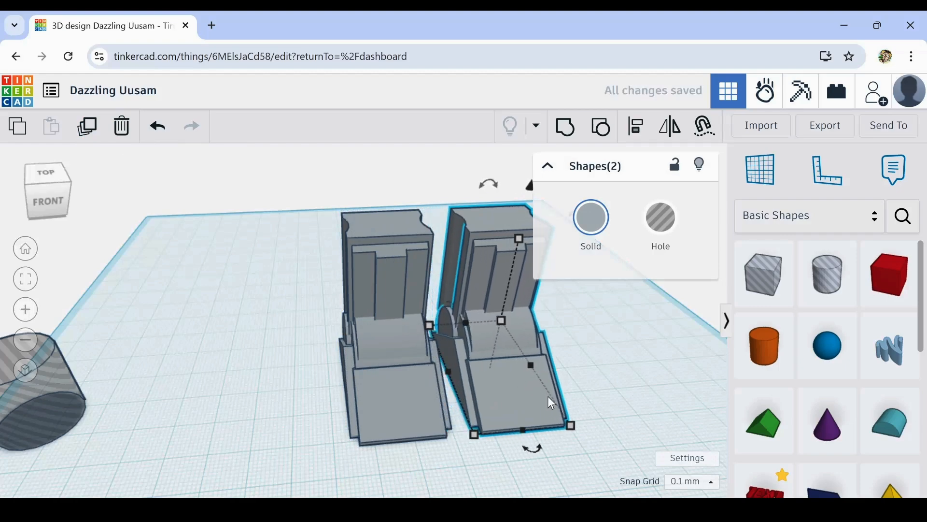
right_drag(610, 393, 590, 373)
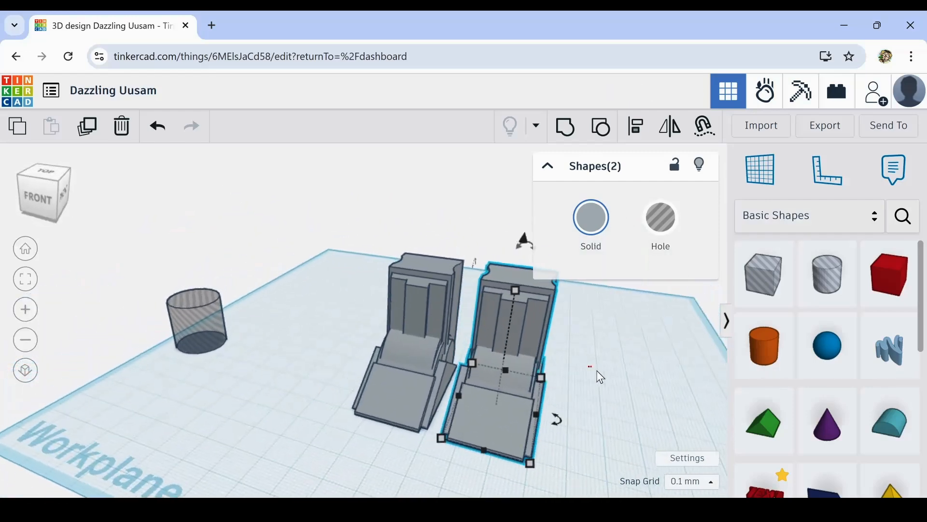
click(612, 403)
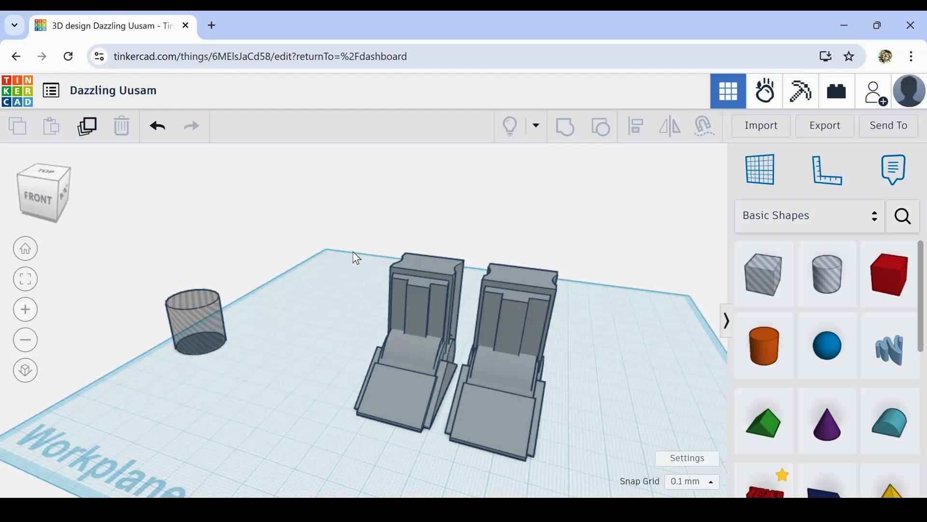
- Select both legs and move them together towards the back of the workplane
right_drag(337, 275, 434, 297)
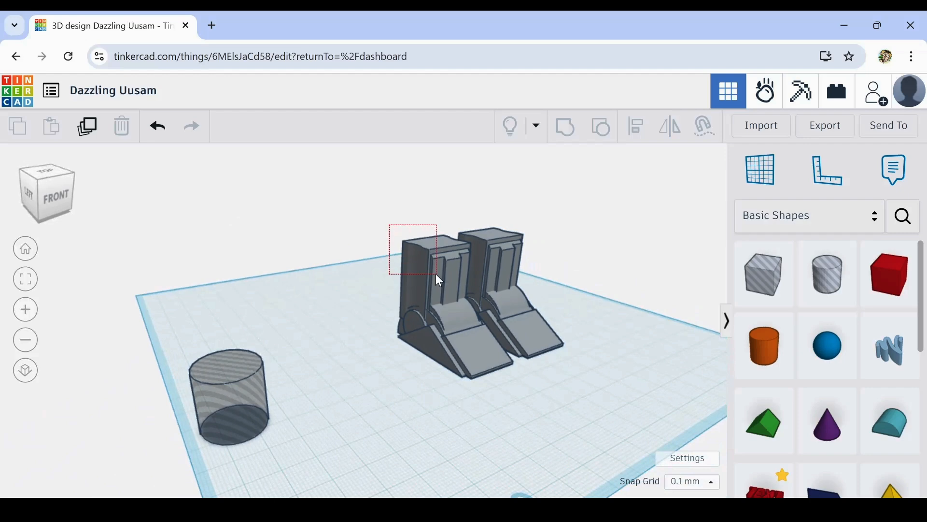
click(437, 276)
right_drag(399, 439, 285, 427)
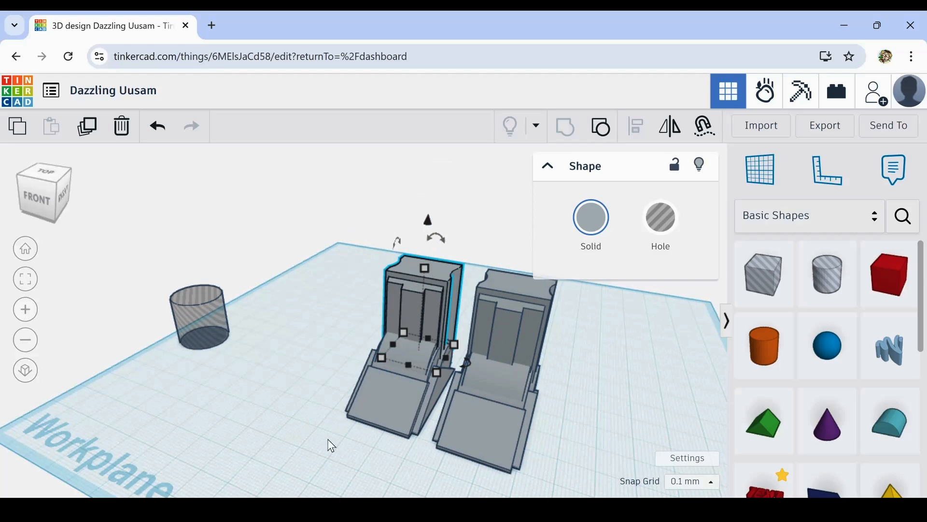
mouse_move(331, 445)
right_down()
mouse_move(395, 446)
mouse_move(316, 443)
right_up()
click(385, 441)
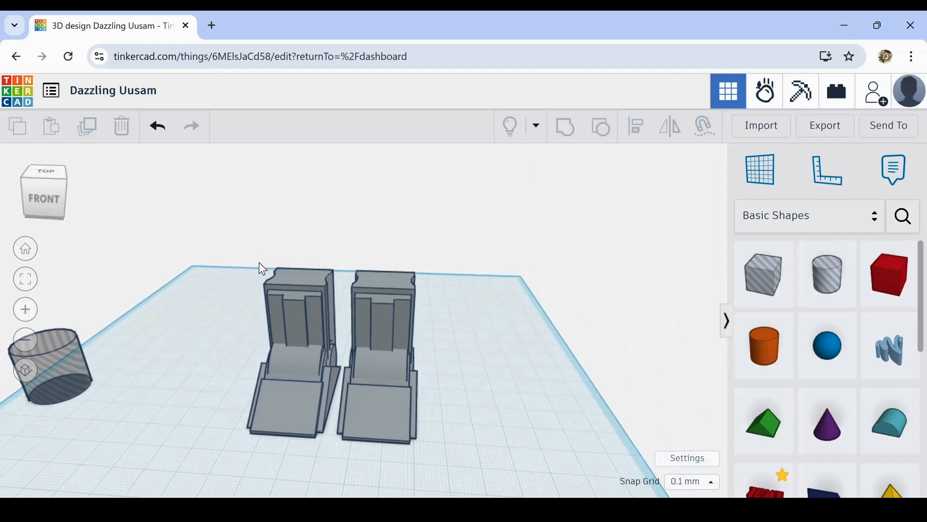
drag(275, 338, 428, 478)
drag(388, 393, 365, 344)
- Add a box about 67.7 mm wide and 35.9 mm high and raise it to span the tops of both legs
drag(896, 284, 385, 429)
drag(306, 343, 304, 302)
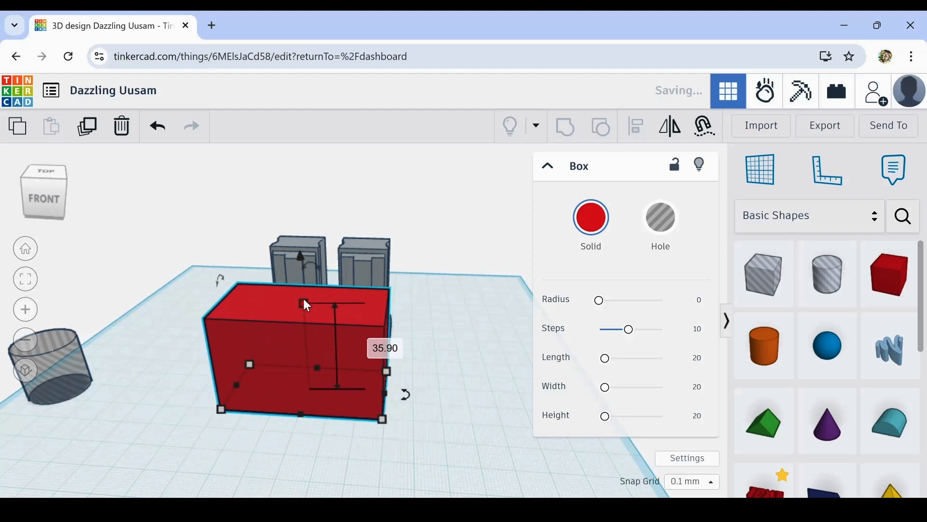
drag(272, 360, 311, 262)
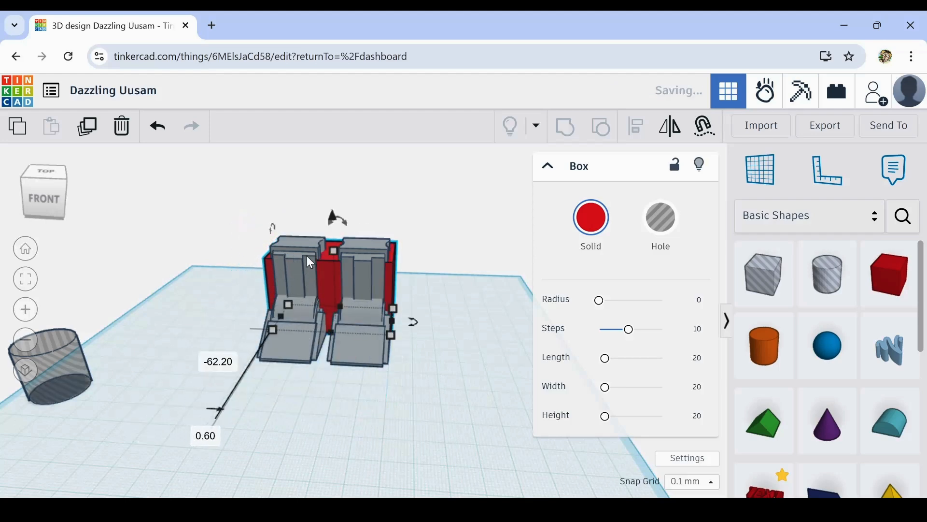
drag(332, 214, 332, 128)
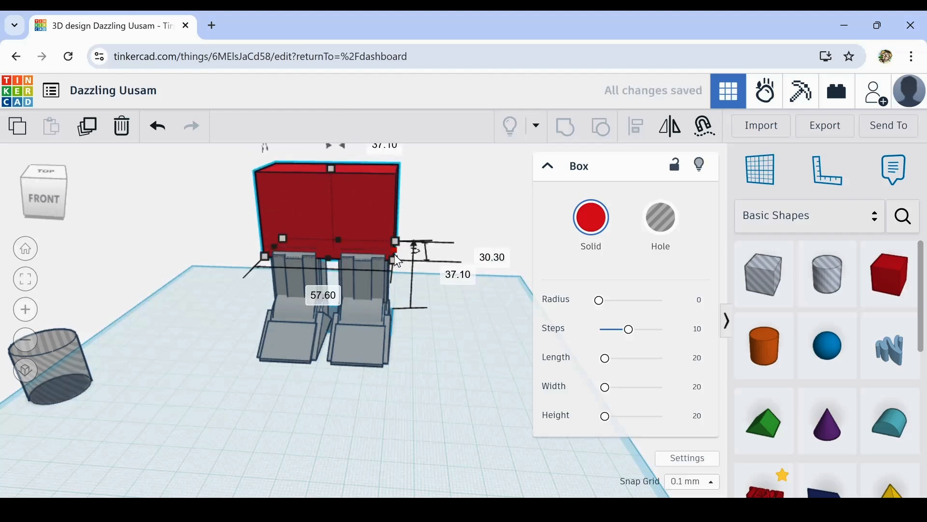
mouse_move(393, 259)
mouse_down()
mouse_move(412, 268)
mouse_move(383, 258)
mouse_up()
drag(270, 246, 256, 246)
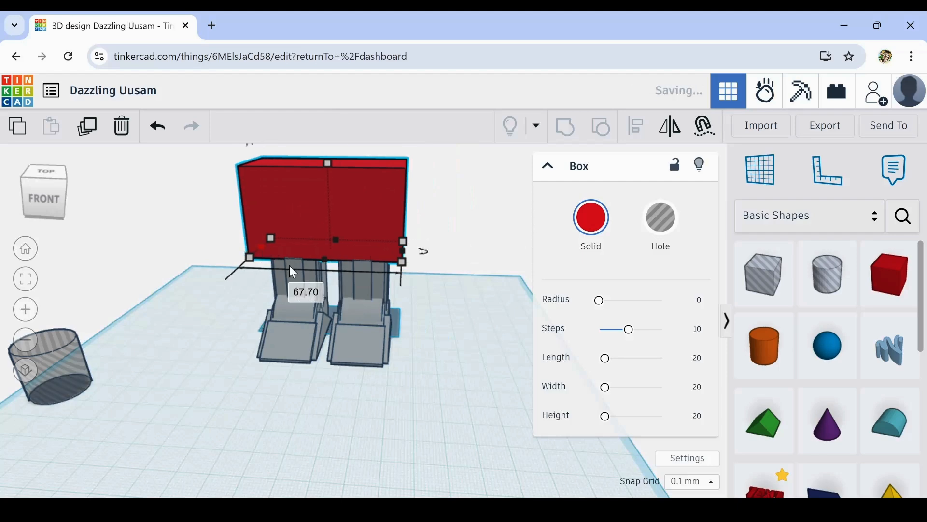
- Nudge the left leg outwards under the red box, towards its left edge
right_drag(348, 340, 233, 323)
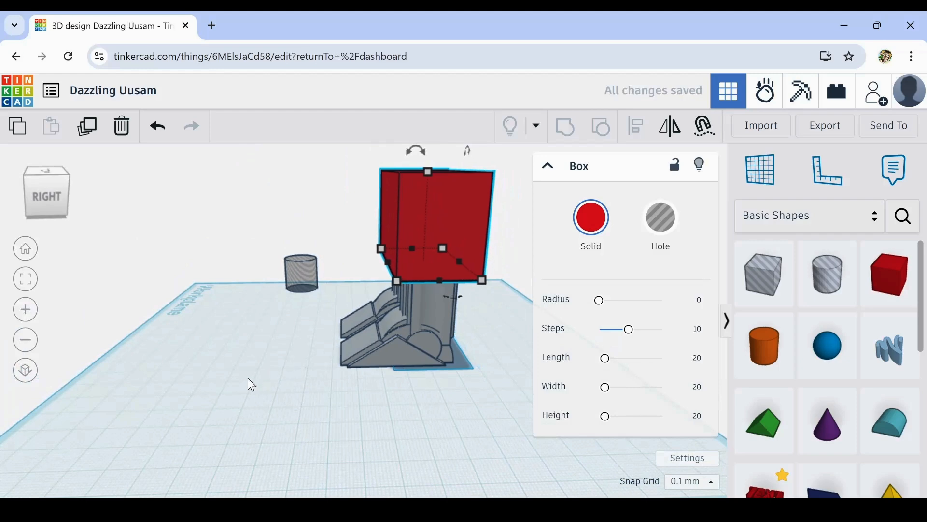
right_drag(248, 383, 496, 358)
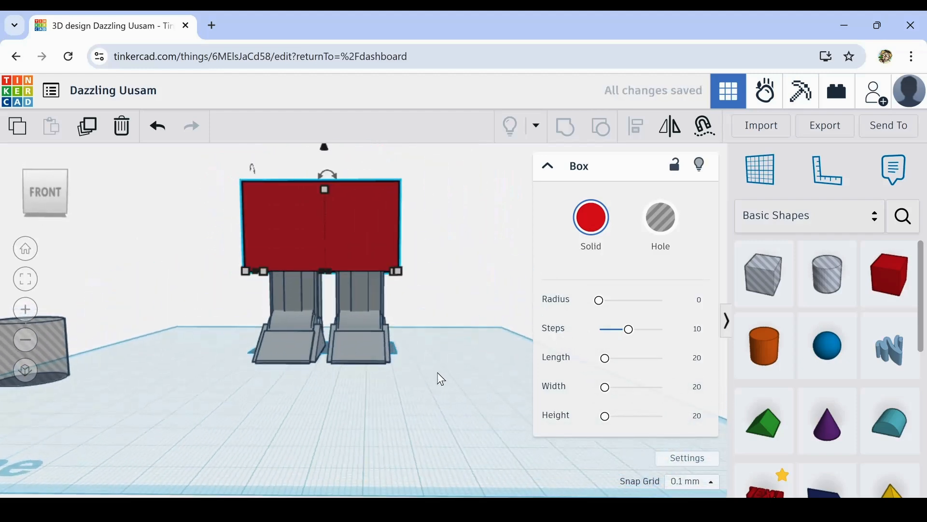
mouse_move(436, 378)
right_down()
mouse_move(306, 385)
mouse_move(292, 407)
mouse_move(298, 428)
mouse_move(519, 393)
mouse_move(464, 410)
mouse_move(375, 393)
mouse_move(437, 399)
mouse_move(443, 391)
right_up()
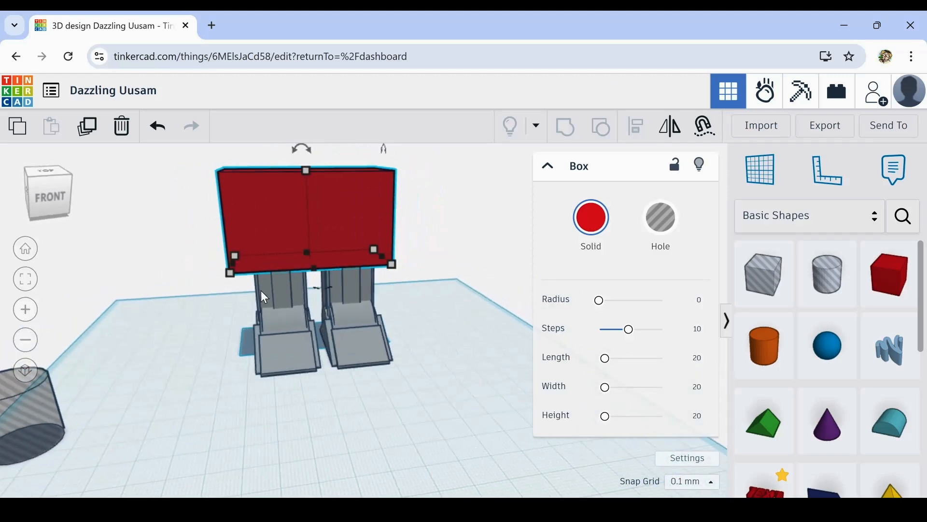
click(278, 346)
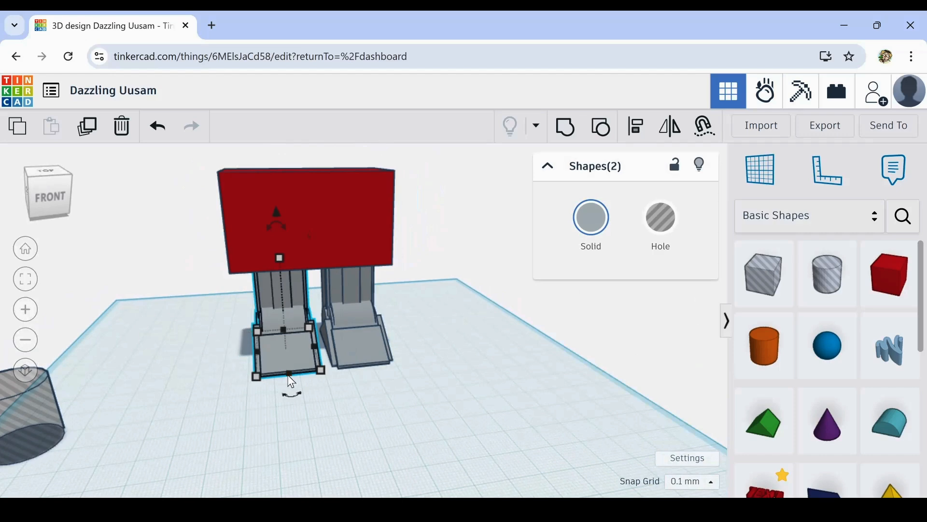
key(Left)
key(Left)
key(Left)
key(Left)
key(Left)
key(Left)
key(Left)
key(Left)
key(Left)
key(Left)
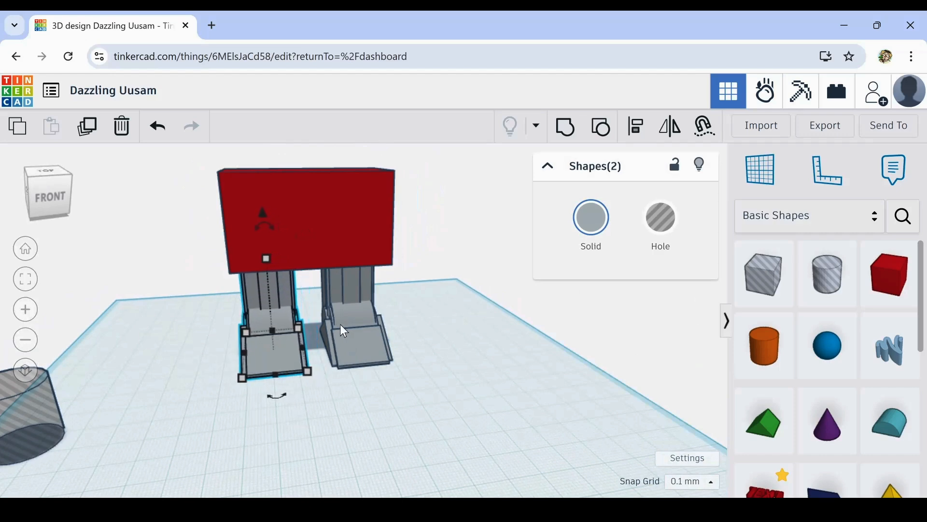
key(Left)
key(Left)
key(Left)
- Nudge the right leg outwards under the red box, towards its right edge
click(342, 374)
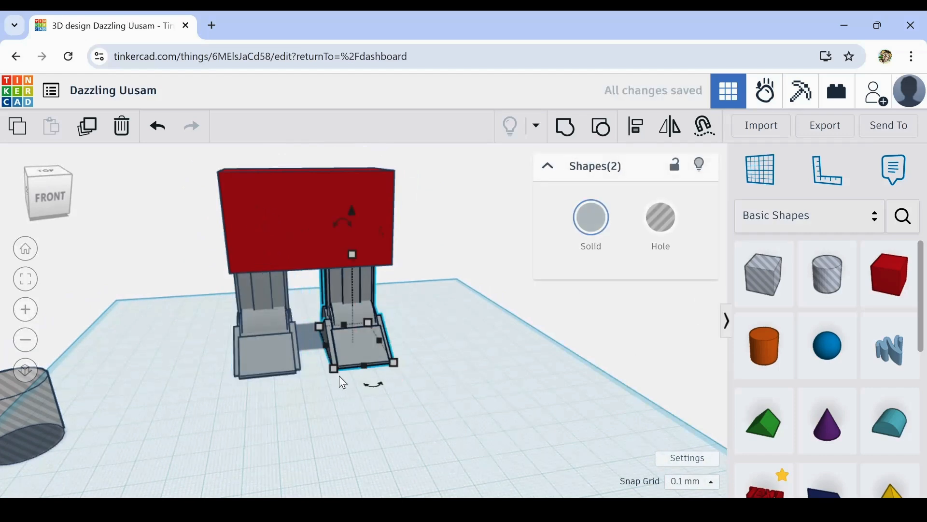
key(Right)
key(Right)
key(Right)
key(Right)
key(Right)
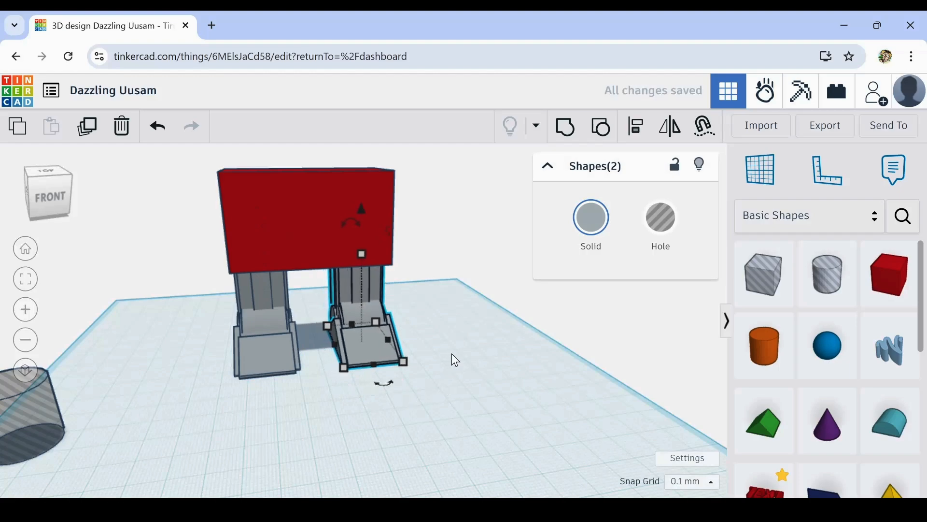
- Nudge the left leg back inwards, towards the middle of the red box
right_drag(451, 352, 286, 363)
click(289, 349)
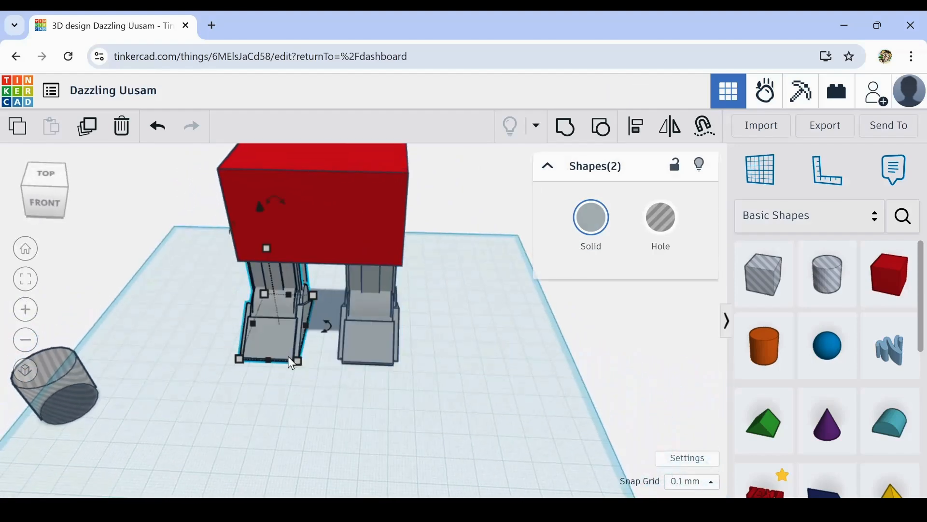
key(Right)
key(Right)
key(Right)
key(Right)
key(Right)
key(Right)
key(Right)
key(Right)
key(Right)
key(Right)
key(Right)
key(Right)
key(Right)
key(Right)
key(Right)
key(Right)
key(Right)
key(Right)
key(Right)
key(Right)
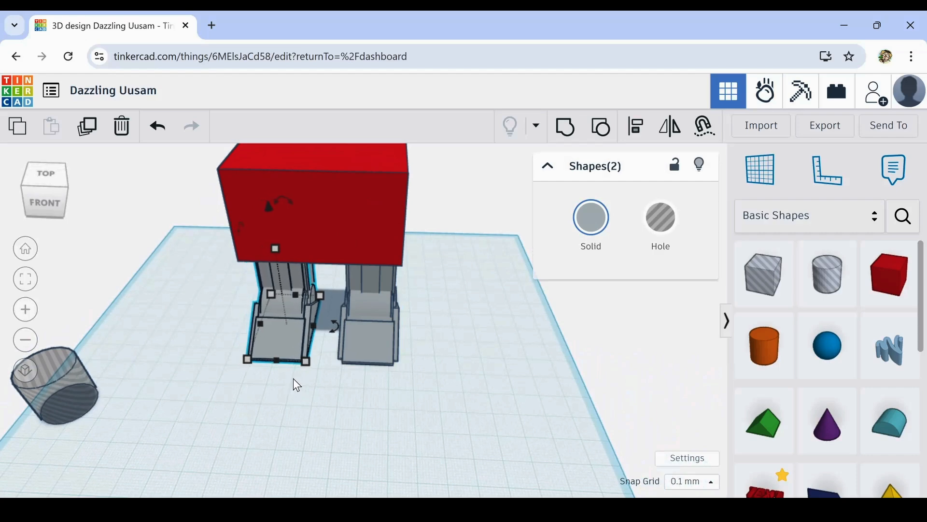
key(Right)
key(Right)
key(Right)
key(Right)
key(Right)
key(Right)
key(Right)
key(Right)
key(Right)
key(Right)
key(Right)
key(Right)
- Nudge the right leg inwards to narrow the gap between the two legs
drag(423, 292, 326, 401)
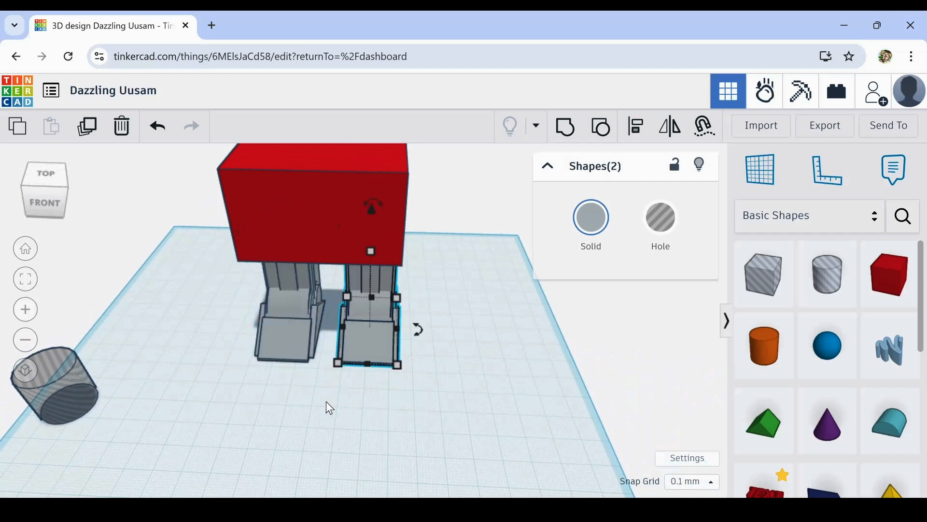
key(Left)
key(Left)
key(Left)
key(Left)
key(Left)
key(Left)
key(Left)
key(Left)
key(Left)
key(Left)
key(Left)
key(Left)
key(Left)
key(Left)
key(Left)
key(Left)
key(Left)
key(Left)
key(Left)
key(Left)
key(Left)
key(Left)
key(Left)
key(Left)
key(Left)
key(Left)
key(Left)
key(Left)
key(Left)
key(Left)
key(Left)
key(Left)
key(Left)
key(Left)
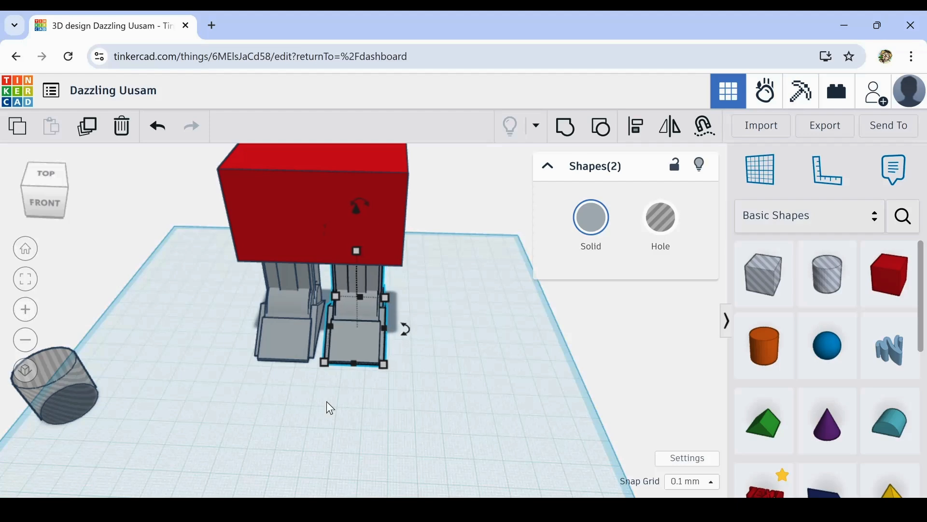
- Nudge the left leg slightly closer to the right leg and deselect it
right_drag(326, 401, 346, 369)
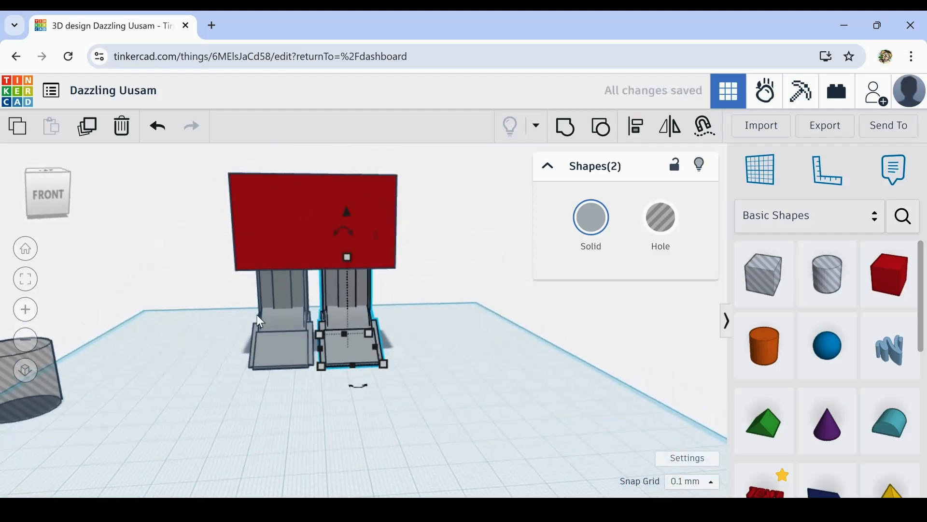
drag(245, 333, 314, 416)
key(Right)
key(Right)
key(Right)
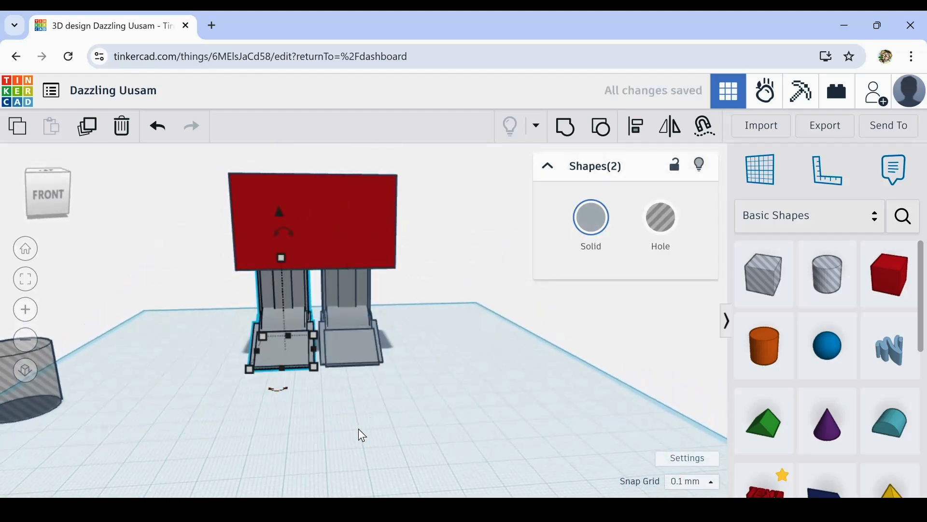
click(358, 428)
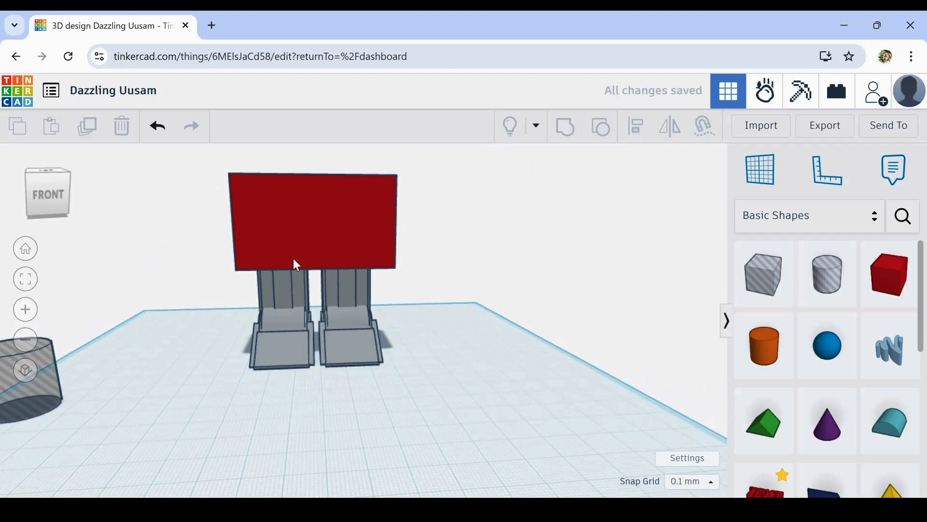
- Move the red box off the legs to the front of them and drop it onto the workplane
mouse_move(183, 266)
right_down()
mouse_move(179, 306)
mouse_move(159, 310)
mouse_move(2, 244)
mouse_move(124, 249)
mouse_move(227, 317)
mouse_move(205, 290)
mouse_move(170, 273)
right_up()
click(308, 207)
scroll(317, 293, up, 5)
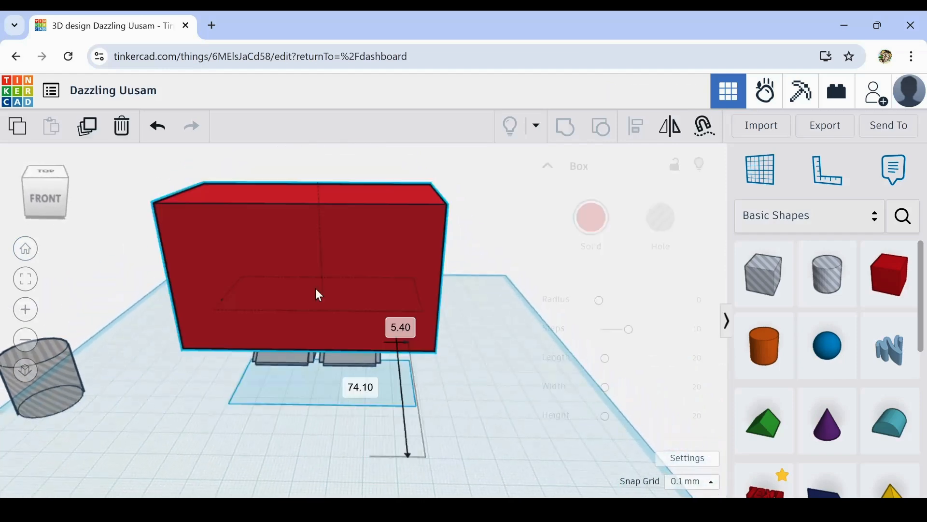
scroll(328, 341, down, 5)
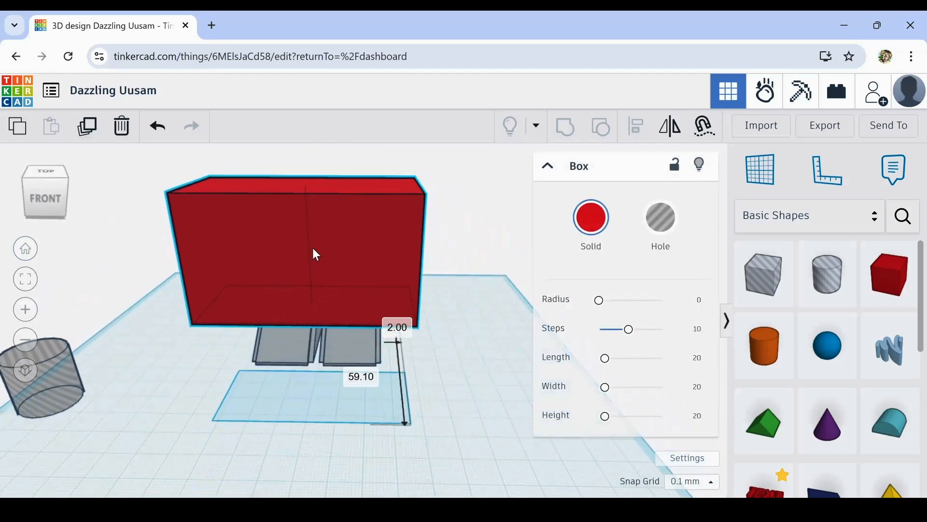
key(d)
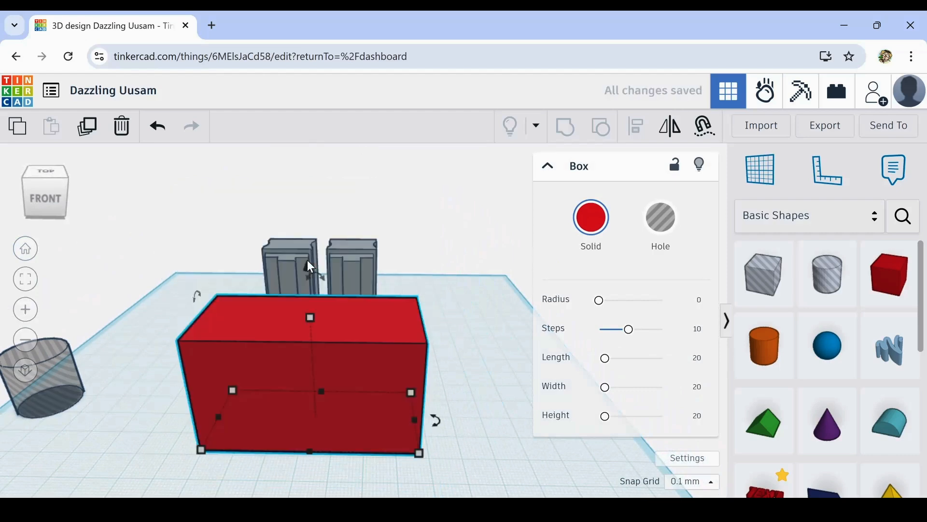
right_drag(476, 358, 465, 386)
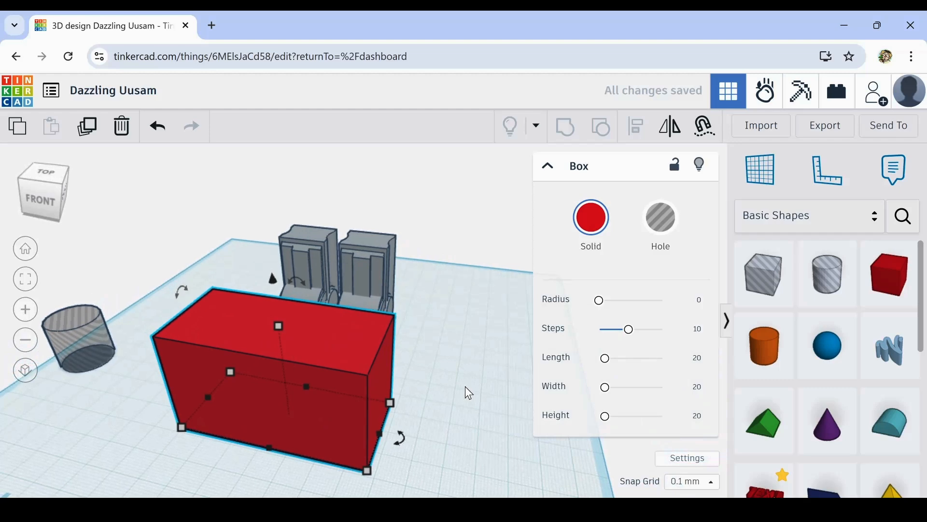
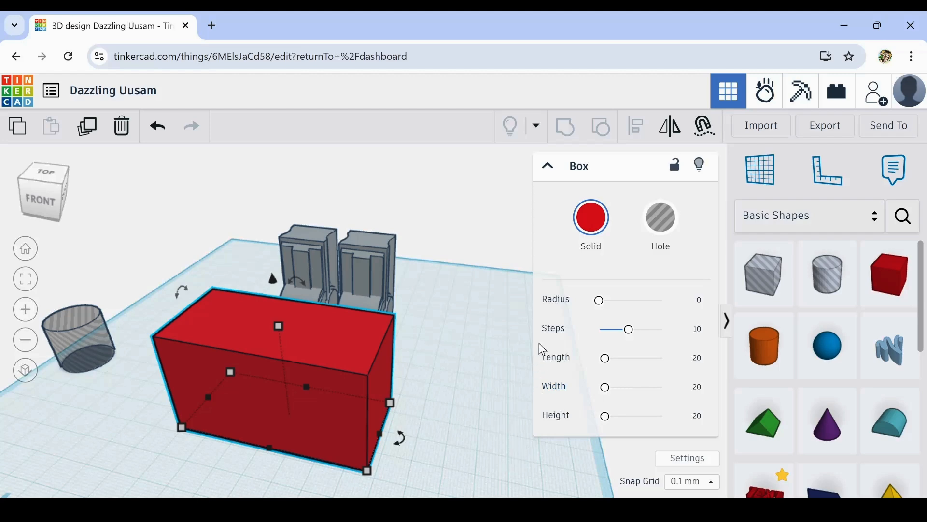
- Round the edges of the large red box by raising its radius slightly, and deselect it
right_drag(447, 433, 463, 422)
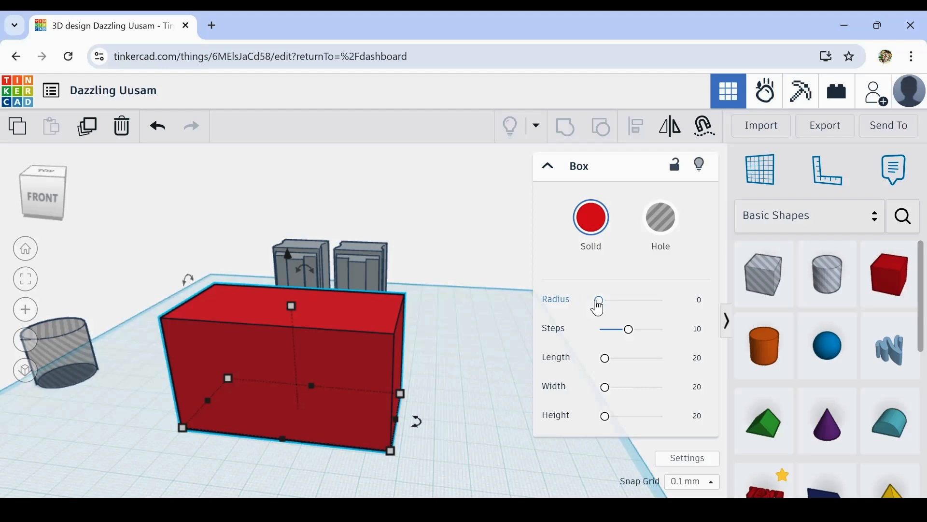
mouse_move(599, 301)
mouse_down()
mouse_move(600, 311)
mouse_move(591, 308)
mouse_move(646, 311)
mouse_move(585, 312)
mouse_move(606, 305)
mouse_up()
right_drag(468, 380, 448, 454)
click(471, 461)
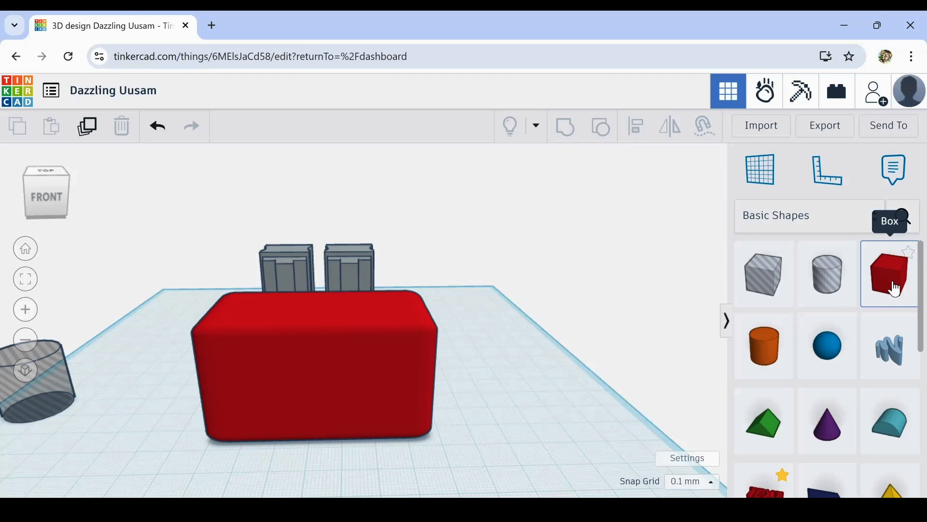
- Place a new box on the left half of the large red box's front face and deselect it
drag(896, 288, 279, 401)
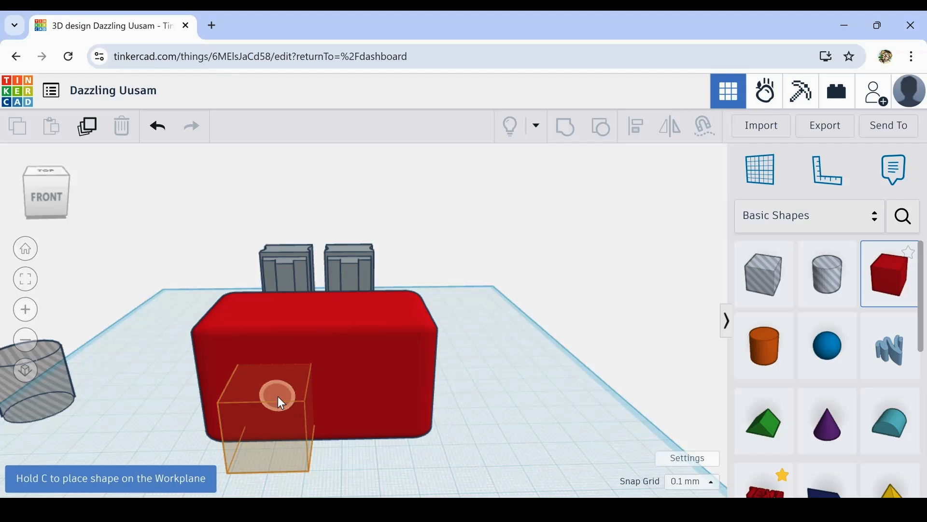
drag(280, 400, 270, 382)
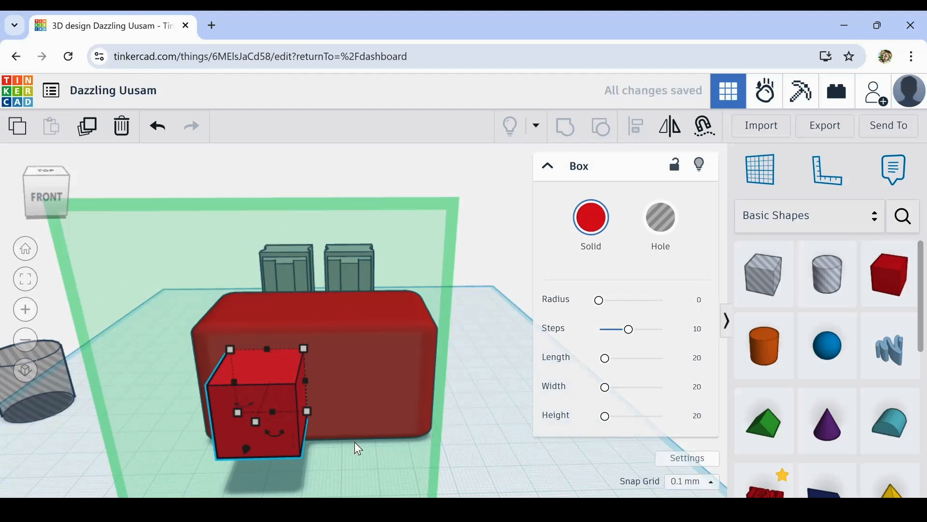
click(507, 458)
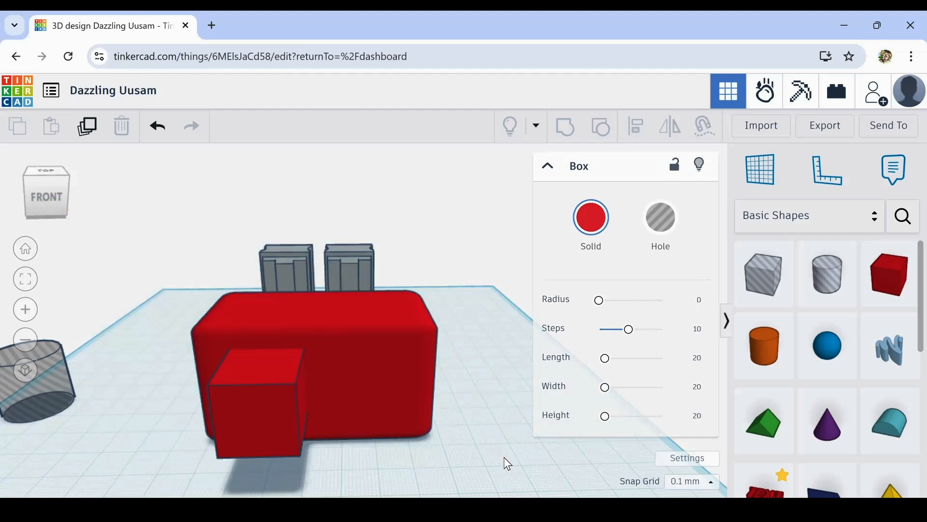
- Nudge the small box to the right, flatten it to a plate about 2.3 mm thick and raise its height slightly
scroll(328, 403, up, 3)
click(177, 429)
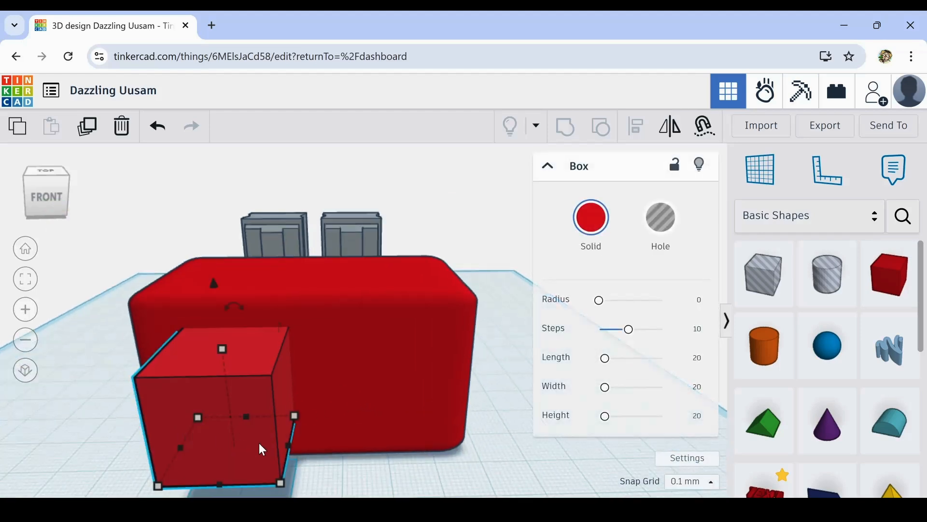
key(Right)
key(Right)
key(Right)
key(Right)
key(Right)
key(Right)
key(Right)
key(Right)
key(Right)
key(Right)
key(Right)
key(Right)
key(Right)
key(Right)
key(Right)
key(Right)
key(Right)
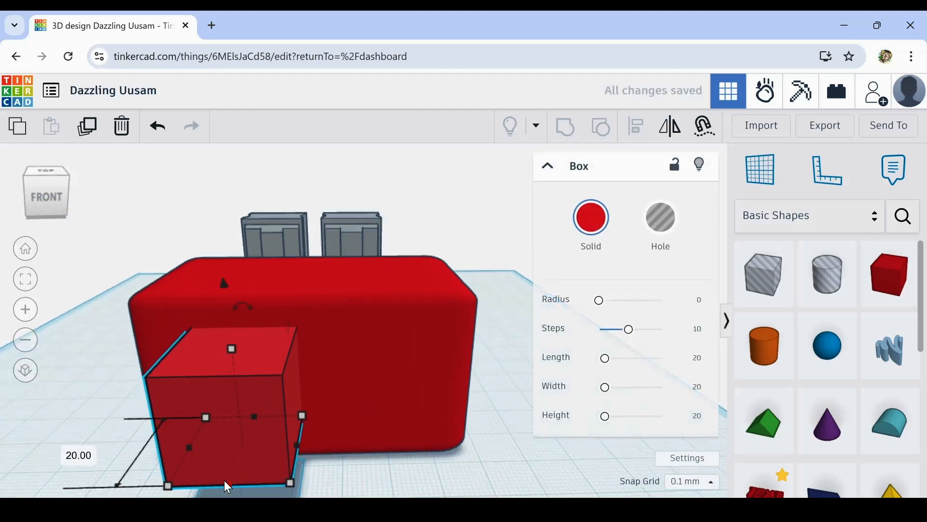
drag(228, 483, 241, 415)
drag(245, 313, 244, 306)
- Nudge the thin plate left towards the large box's side edge and push it slightly into the front face
key(Left)
key(Left)
key(Left)
key(Left)
key(Left)
key(Left)
key(Left)
key(Left)
key(Left)
key(Left)
key(Left)
key(Left)
key(Left)
key(Left)
key(Left)
key(Left)
key(Left)
key(Left)
key(Left)
key(Left)
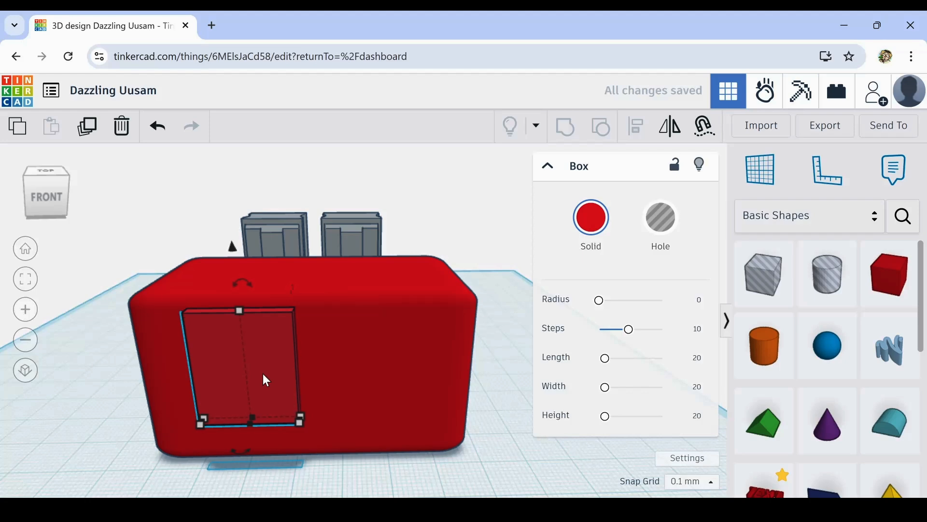
key(Left)
key(Left)
key(Left)
key(Left)
key(Left)
key(Left)
key(Left)
key(Left)
key(Left)
key(Left)
key(Left)
key(Left)
key(Left)
key(Left)
key(Left)
key(Left)
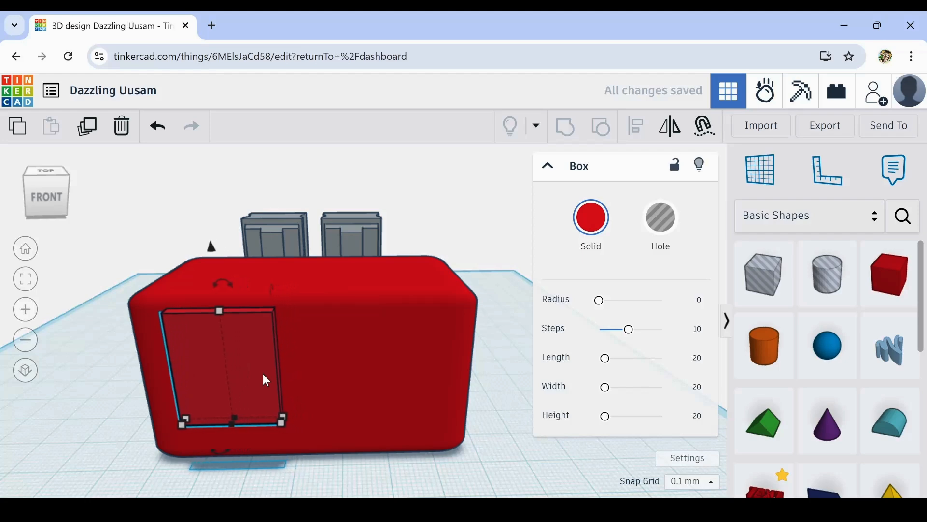
key(Up)
key(Up)
key(Up)
key(Up)
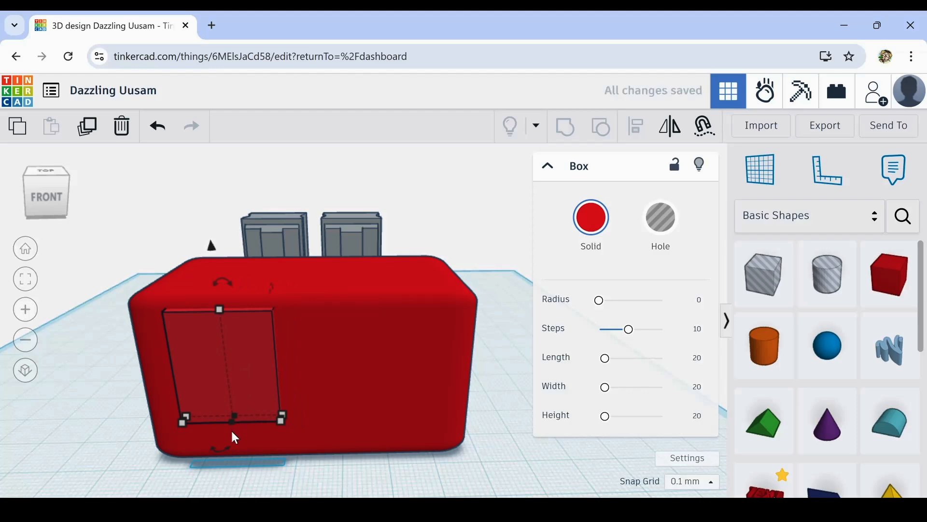
- Make the thin plate taller and lower it until it sits just above the large box's lower edge
scroll(233, 420, up, 2)
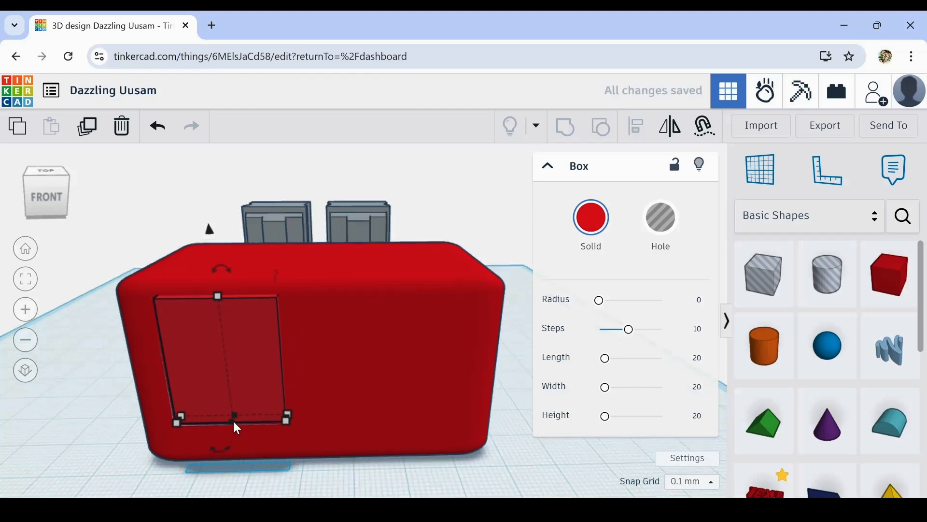
mouse_move(236, 411)
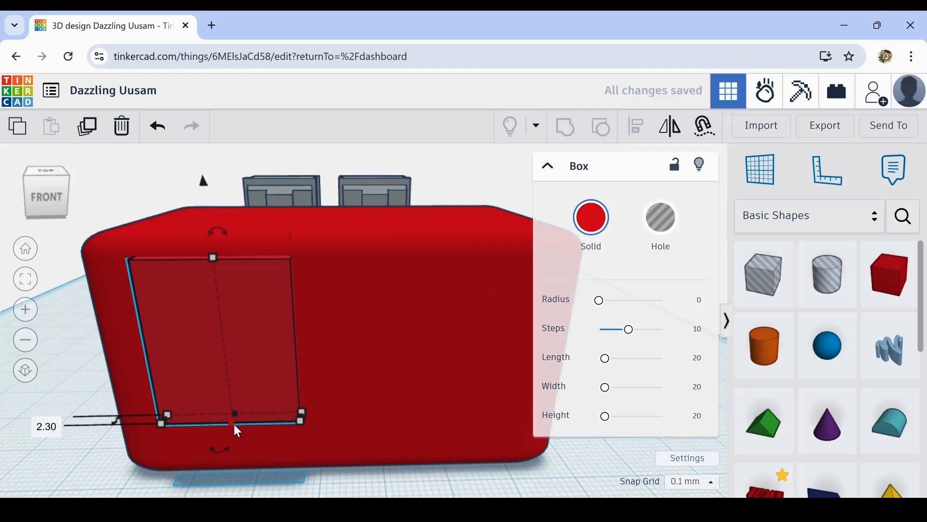
drag(212, 253, 213, 212)
key(ctrl+Down)
key(ctrl+Down)
key(ctrl+Down)
key(ctrl+Down)
key(ctrl+Down)
key(ctrl+Down)
key(ctrl+Down)
key(ctrl+Down)
key(ctrl+Down)
key(ctrl+Down)
key(ctrl+Down)
key(ctrl+Down)
key(ctrl+Down)
key(ctrl+Down)
key(ctrl+Down)
key(ctrl+Down)
key(ctrl+Down)
key(ctrl+Down)
key(ctrl+Down)
key(ctrl+Down)
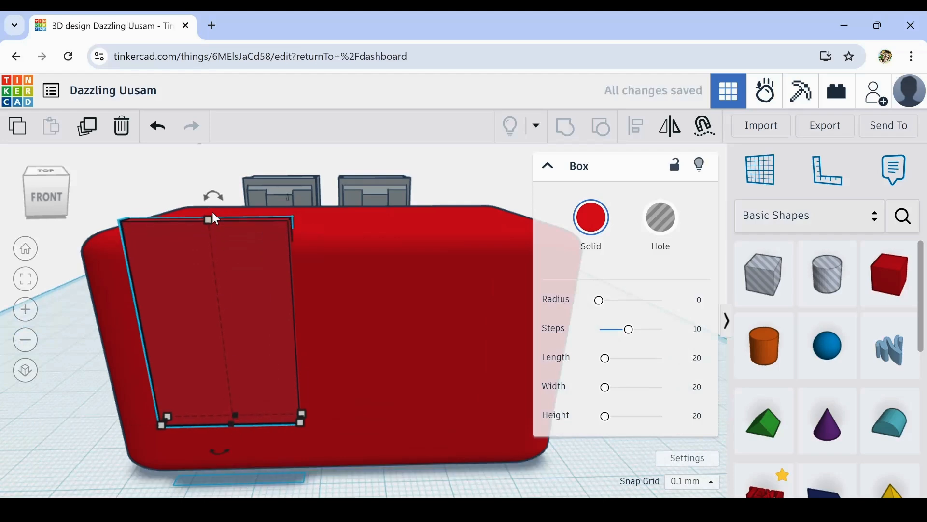
key(ctrl+Down)
key(ctrl+Down)
key(ctrl+Down)
key(ctrl+Down)
key(ctrl+Down)
key(ctrl+Down)
key(ctrl+Down)
key(ctrl+Down)
key(ctrl+Down)
key(ctrl+Down)
key(ctrl+Down)
key(ctrl+Down)
key(ctrl+Down)
key(ctrl+Down)
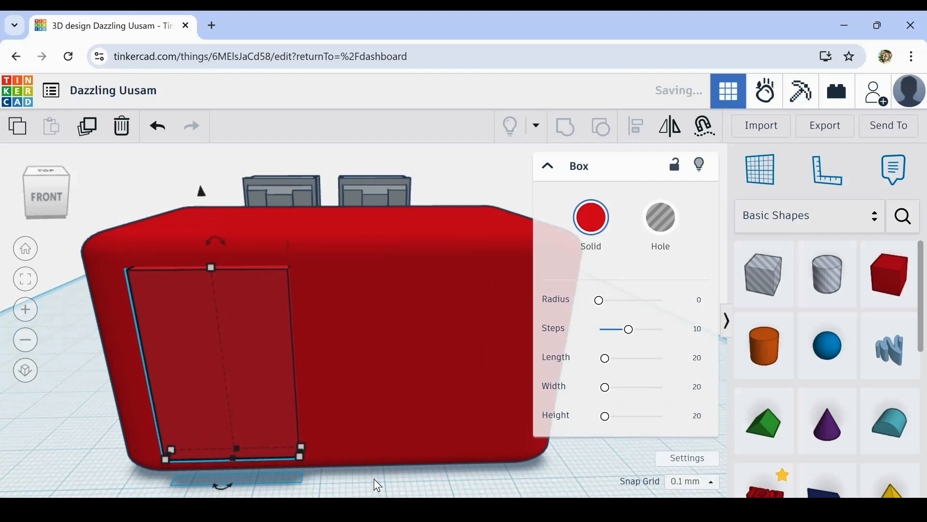
- Round the plate's edges with a radius of about 1.03 and nudge it slightly deeper into the front face
right_drag(374, 478, 548, 269)
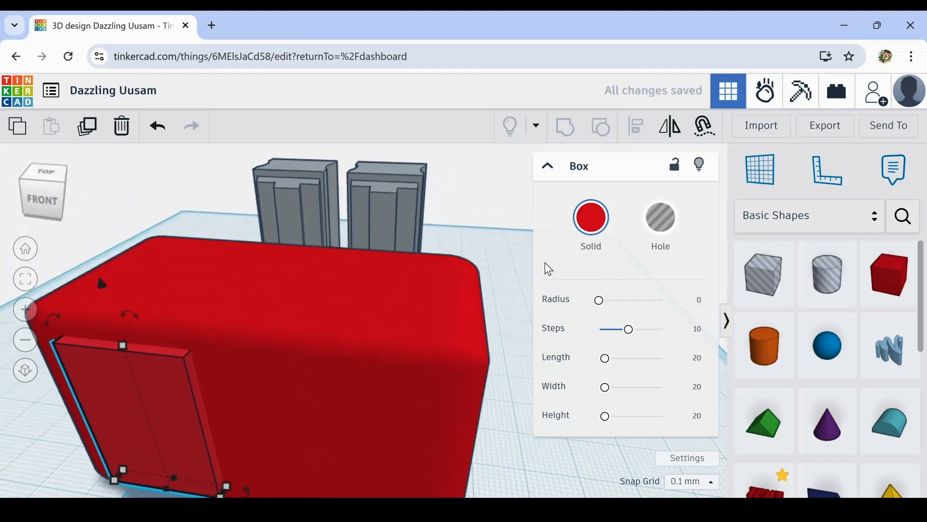
drag(600, 301, 602, 301)
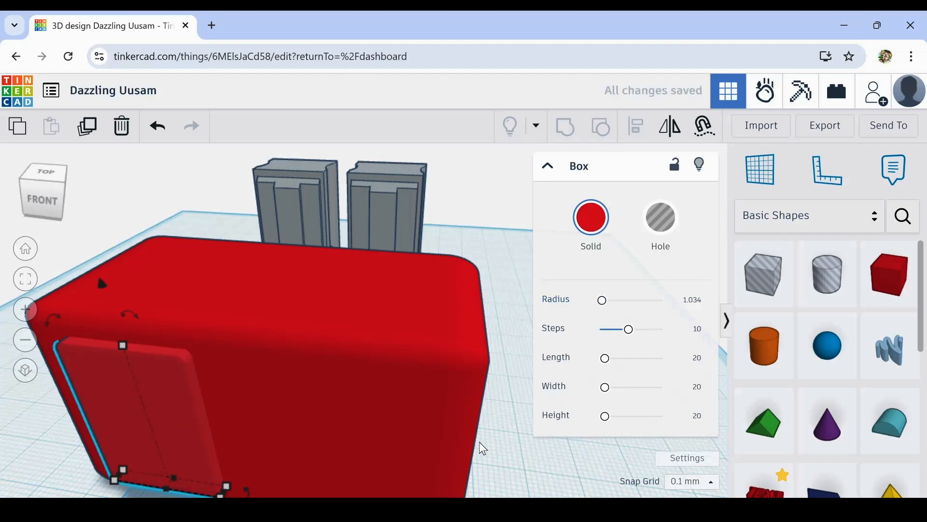
right_drag(483, 448, 566, 378)
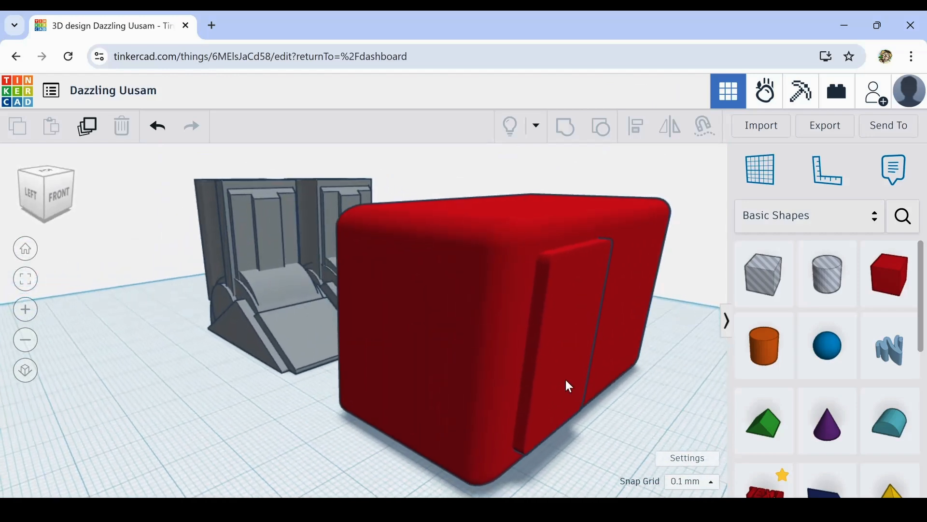
click(566, 380)
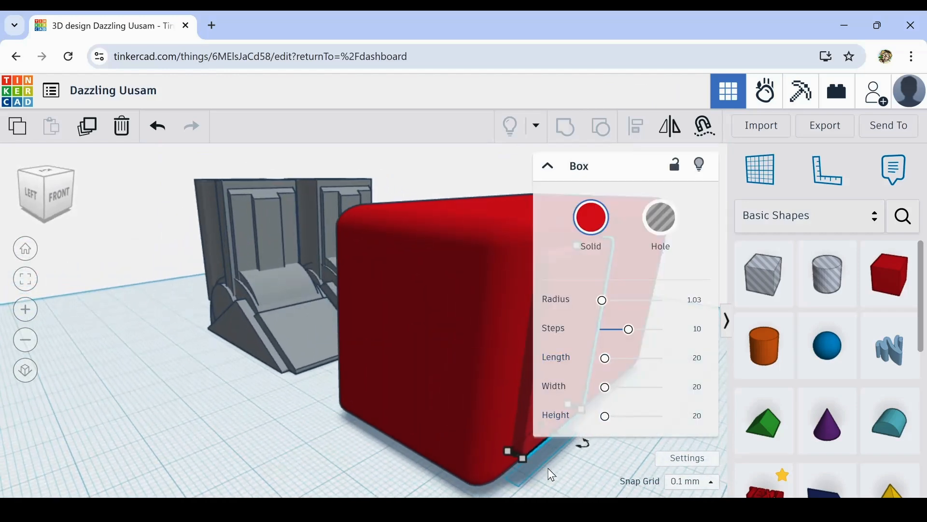
click(634, 466)
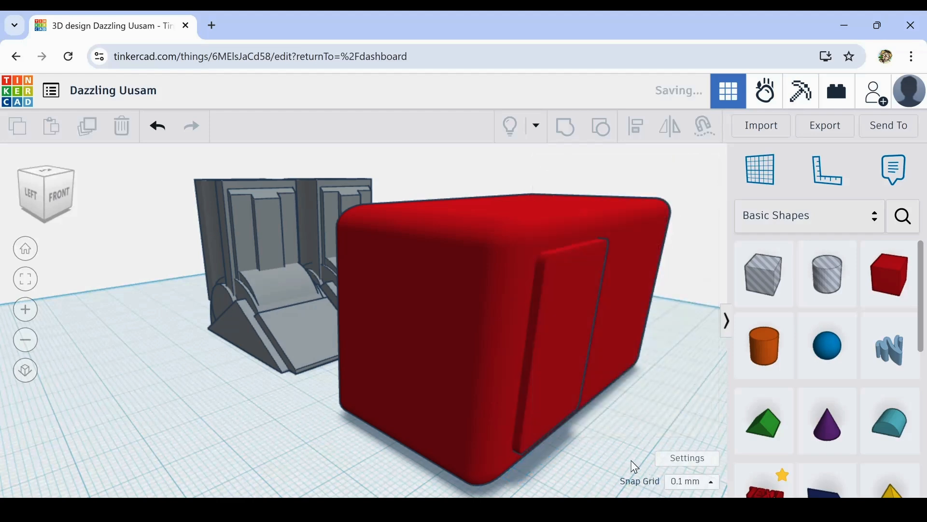
- Duplicate the front plate and move the copy across to the right half of the large box's front face
right_drag(632, 430, 506, 437)
click(193, 338)
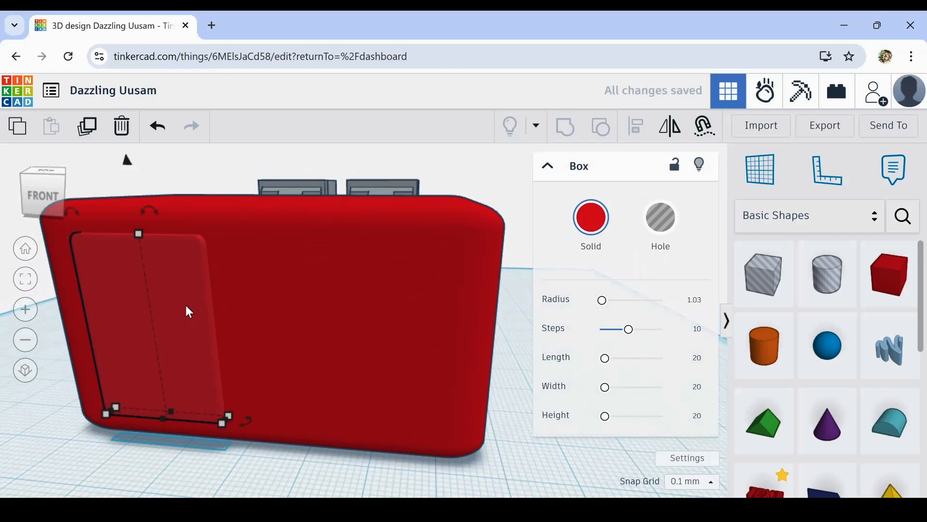
click(94, 132)
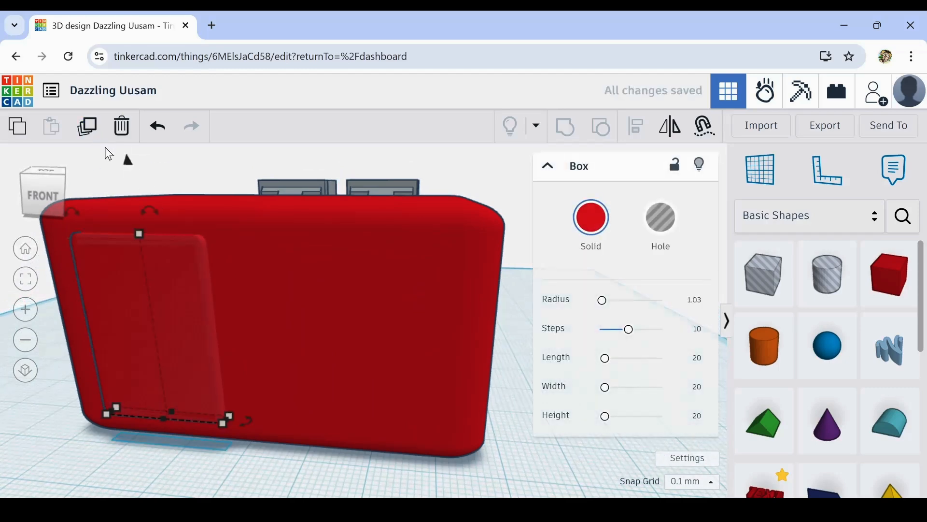
key(Right)
key(Right)
key(Right)
key(Right)
key(Right)
key(Right)
key(Right)
key(Right)
key(Right)
key(Right)
key(Right)
key(Right)
key(Right)
key(Right)
key(Right)
key(Right)
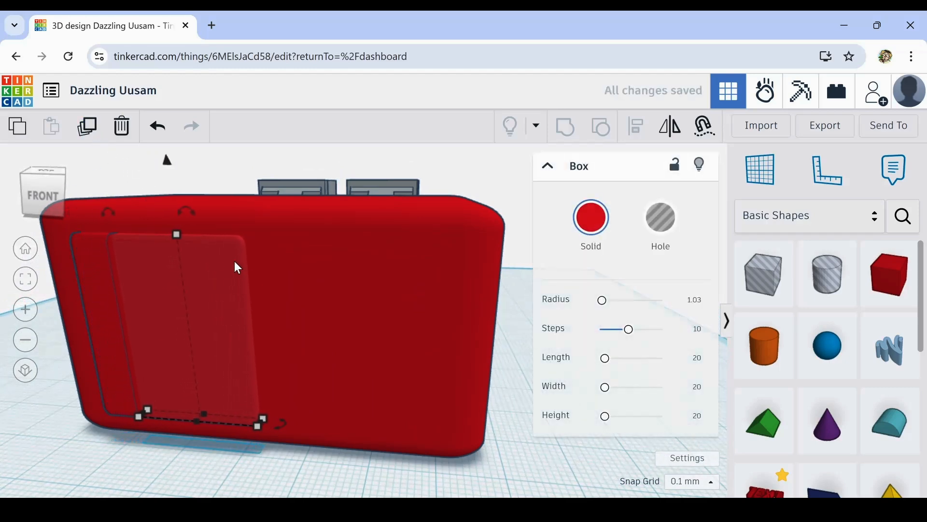
key(Right)
key(Right)
key(Right)
key(Right)
key(Right)
key(Right)
key(Right)
key(Right)
key(Right)
key(Right)
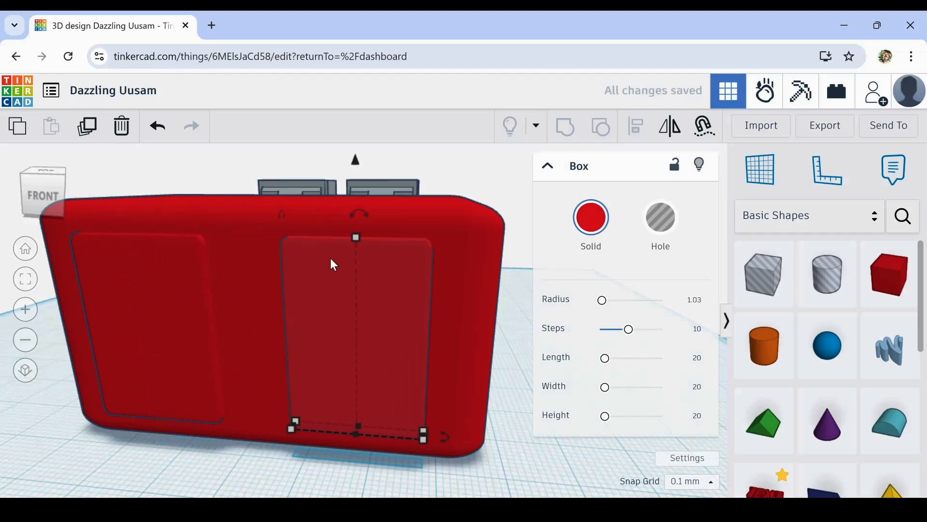
- Shorten the copied plate to a low horizontal bar near the lower edge of the front face and deselect it
drag(349, 237, 374, 398)
click(349, 453)
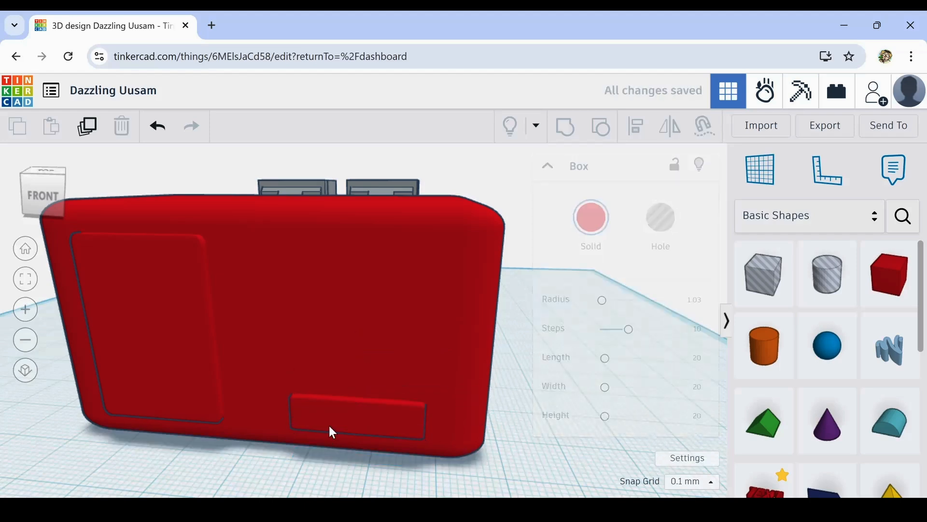
- Duplicate the bar upwards three times at equal spacing to form a column of four bars, and deselect them
click(337, 404)
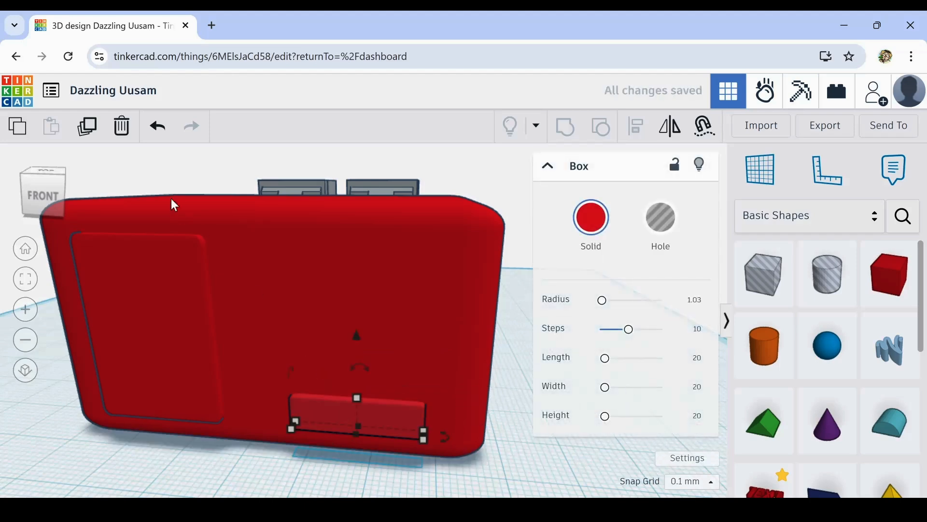
click(95, 135)
key(ctrl+Up)
key(ctrl+Up)
key(ctrl+Up)
key(ctrl+Up)
key(ctrl+Up)
key(ctrl+Up)
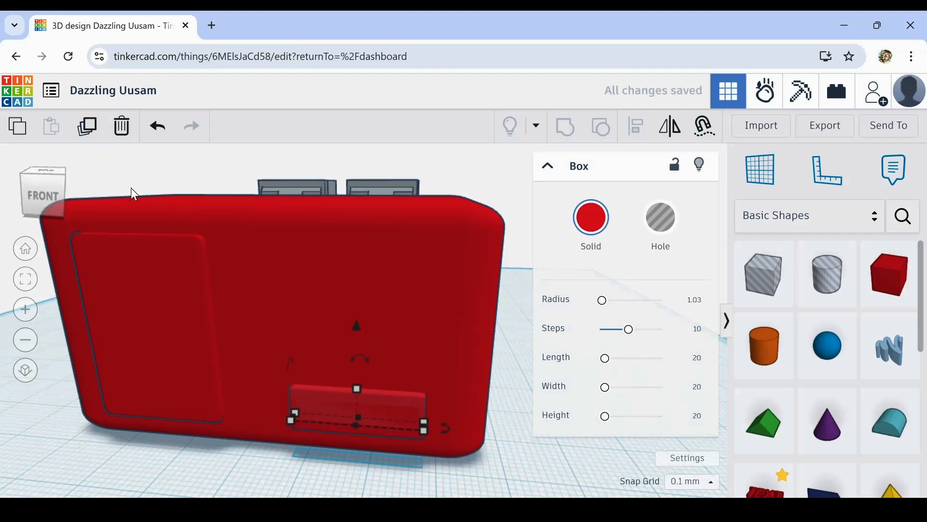
key(ctrl+Up)
key(ctrl+Up)
key(ctrl+Up)
key(ctrl+Up)
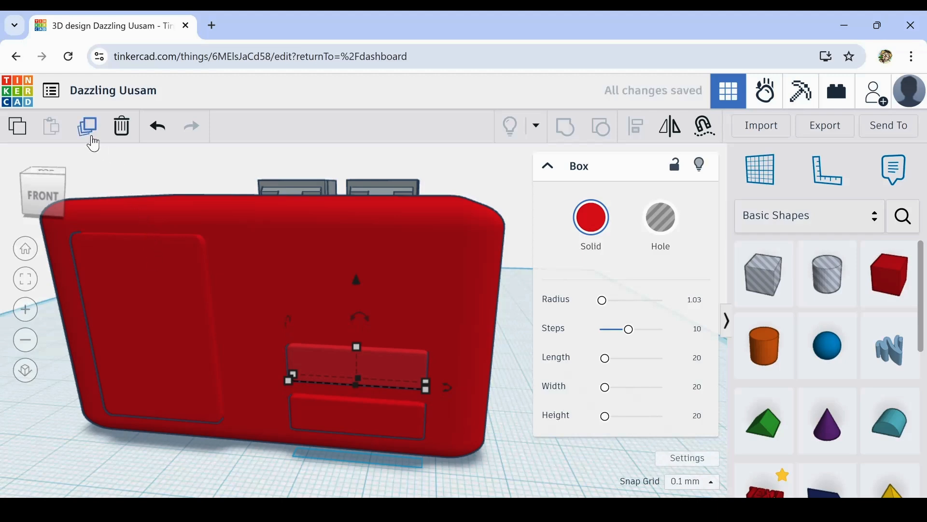
click(92, 128)
click(91, 128)
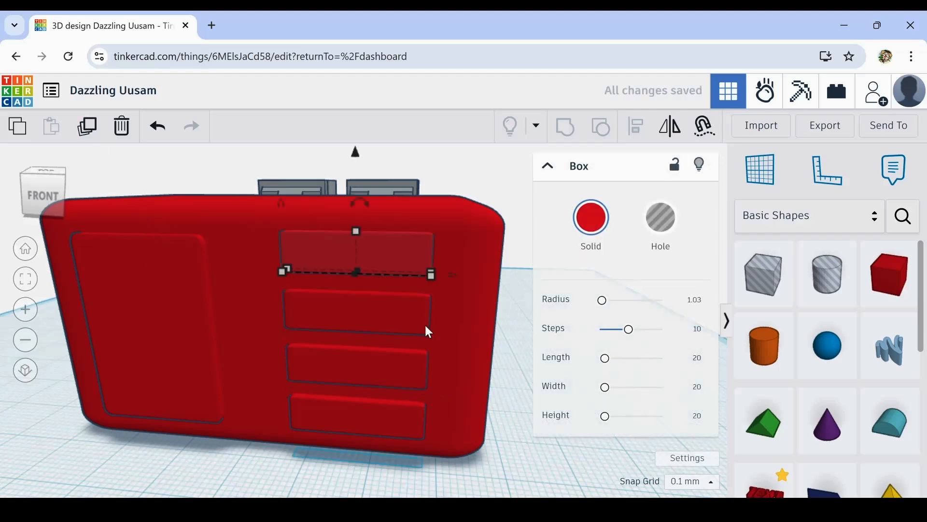
click(541, 461)
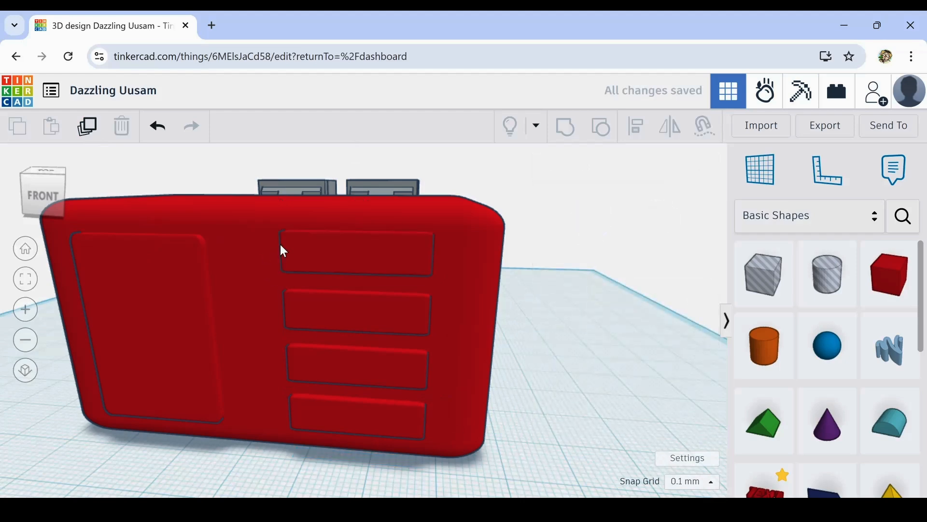
click(317, 248)
shift+click(320, 317)
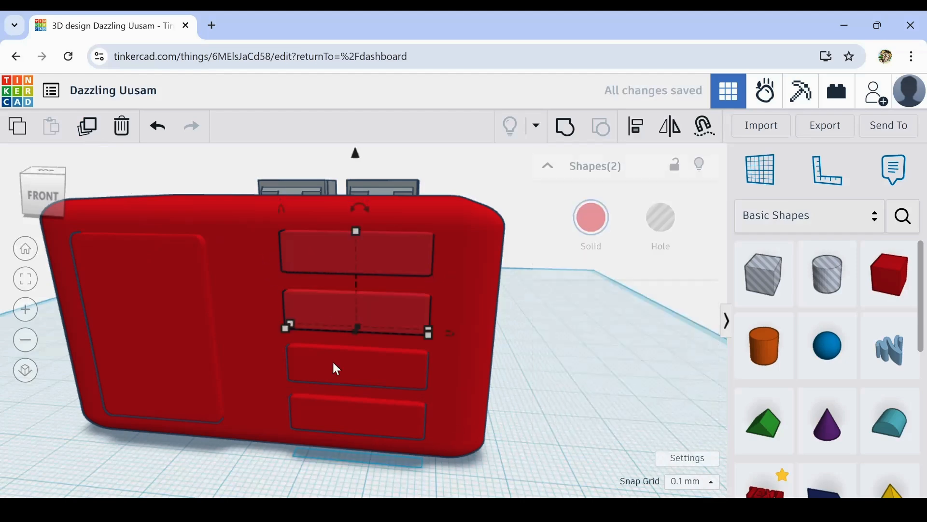
shift+click(332, 361)
shift+click(342, 412)
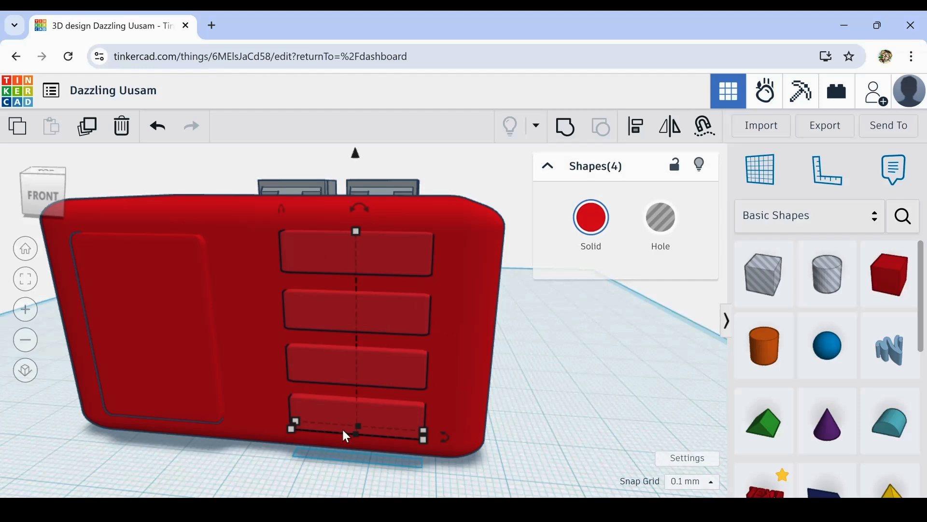
click(558, 419)
- Place a cylinder on the left panel of the red box's front face and set its sides to 64
right_drag(558, 419, 497, 429)
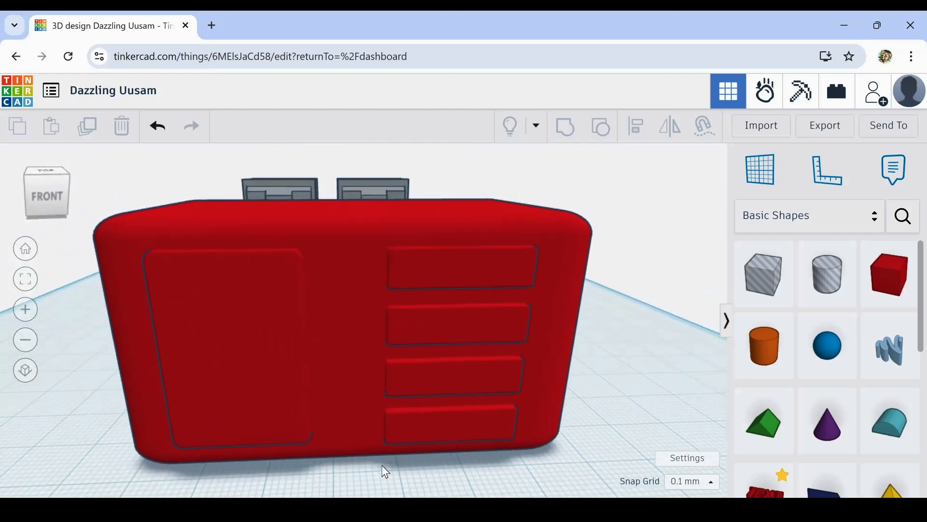
drag(769, 347, 217, 327)
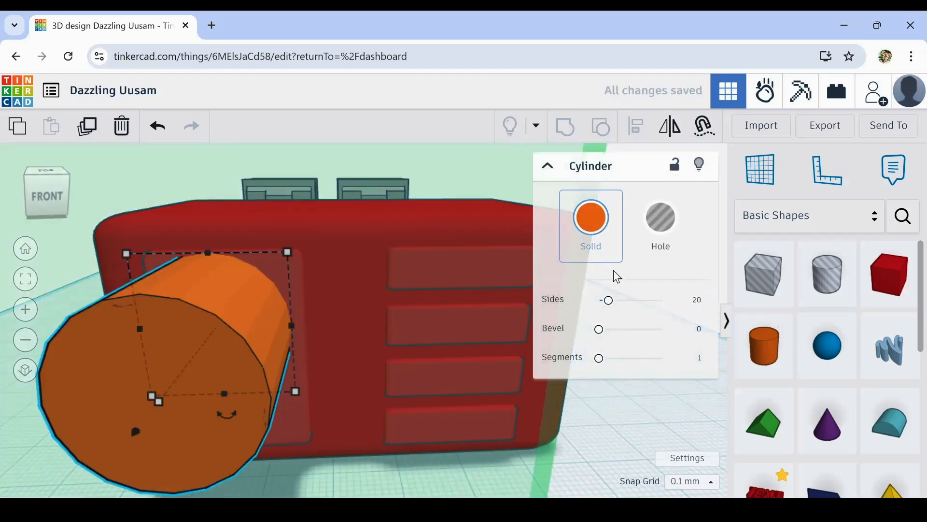
drag(611, 302, 693, 307)
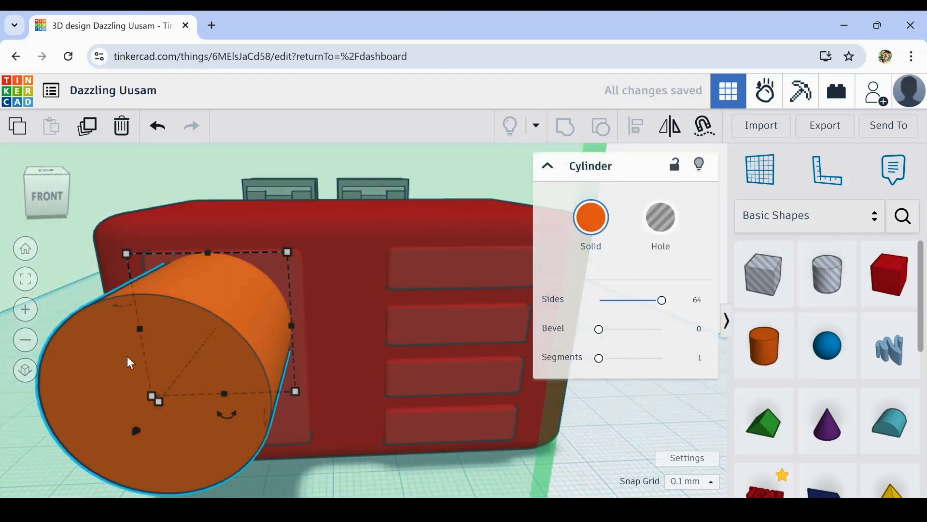
mouse_move(158, 400)
drag(152, 396, 262, 288)
click(156, 128)
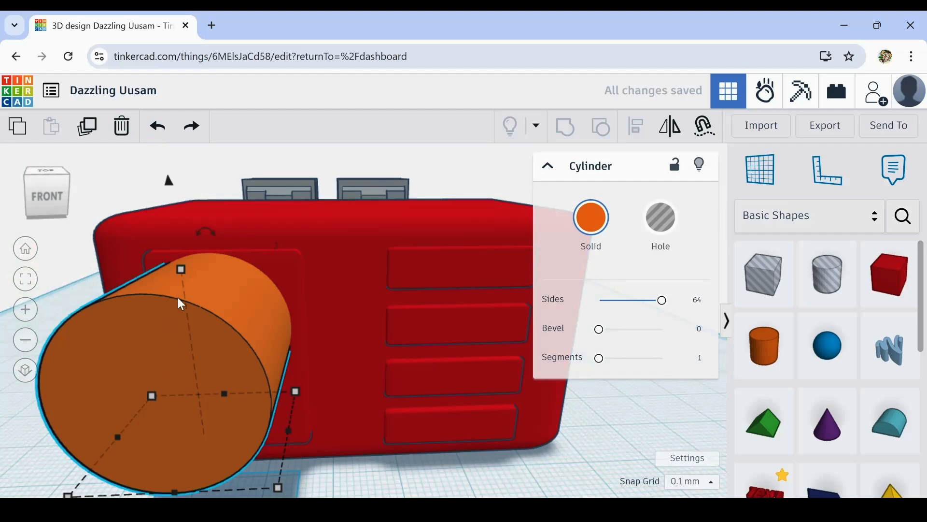
- Shrink the cylinder to a small disc about 4.79 mm high and 1.80 mm deep, low on the left panel
drag(182, 271, 199, 395)
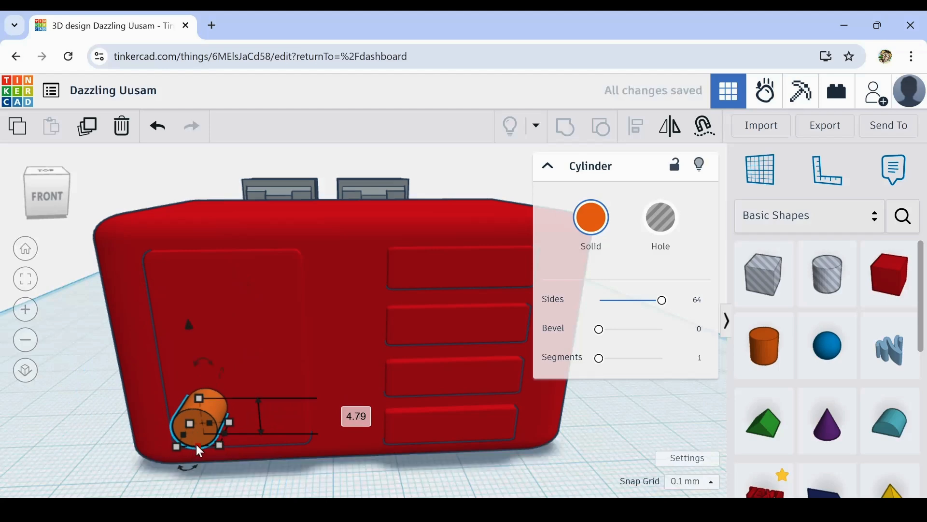
drag(197, 445, 199, 424)
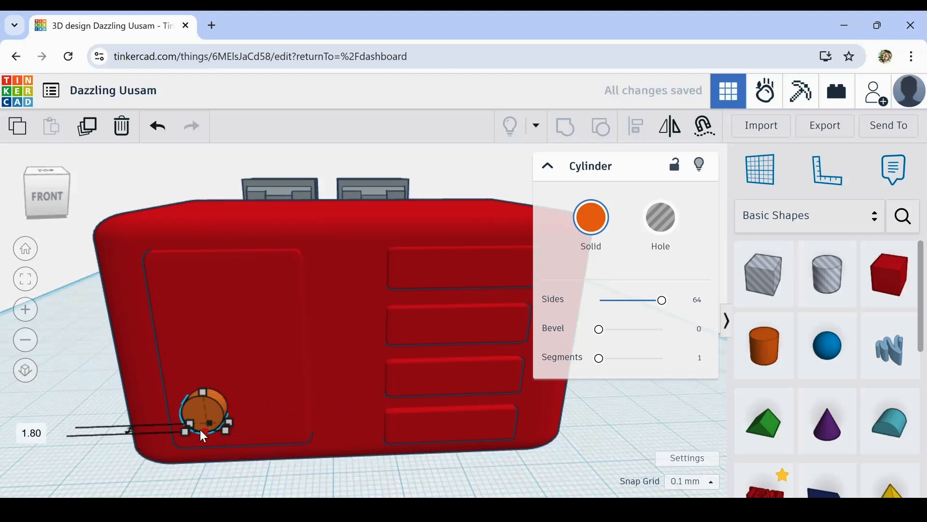
drag(217, 429, 227, 396)
- Nudge the small disc into place near the left panel's lower-left corner, set against the panel surface, and deselect it
key(Left)
key(Left)
key(Left)
key(Left)
key(Left)
key(Left)
key(Left)
key(Left)
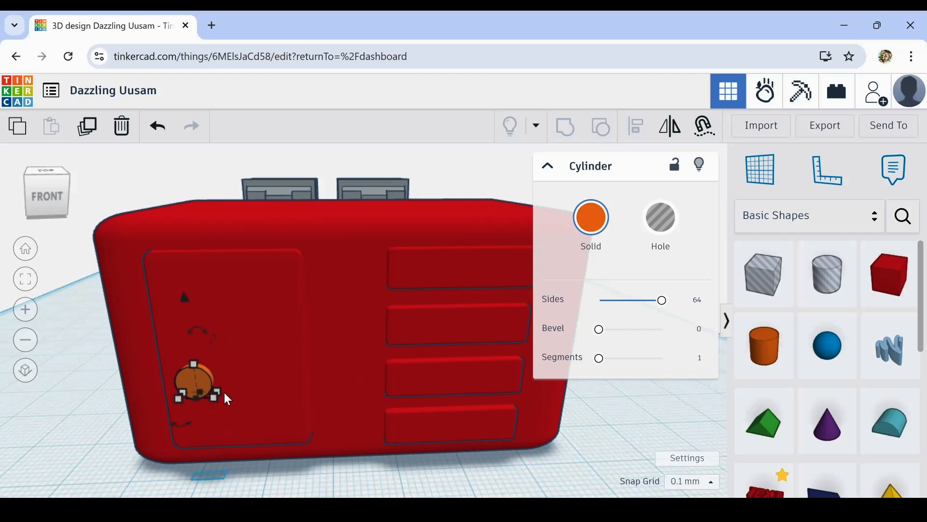
key(Down)
key(Down)
key(Down)
key(Down)
key(Down)
key(Down)
key(Down)
key(Down)
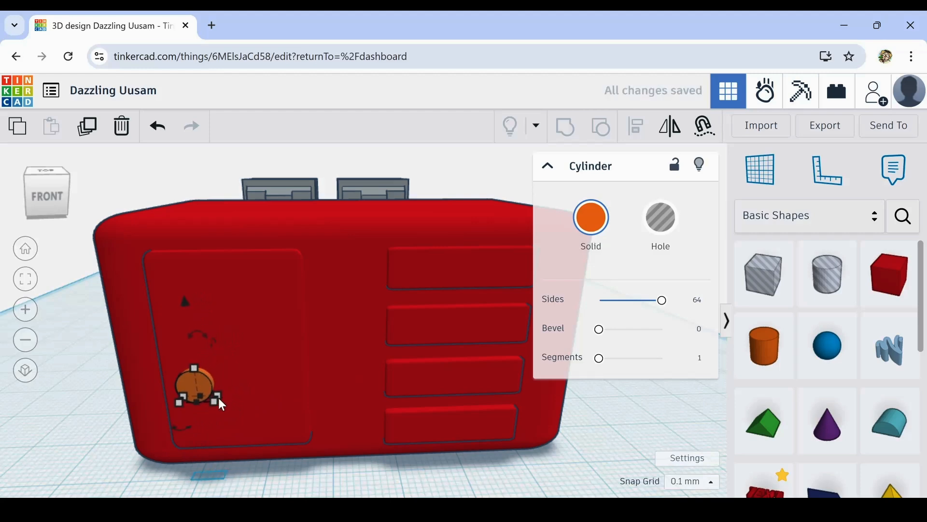
key(ctrl+Down)
key(ctrl+Down)
key(ctrl+Down)
key(ctrl+Down)
key(ctrl+Down)
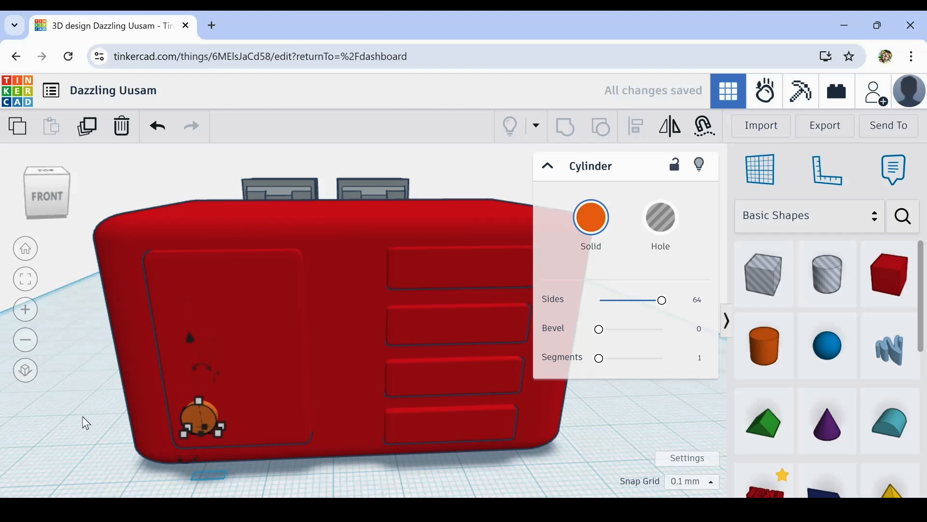
click(82, 418)
- Duplicate the small disc, raise the copy to sit just above the original with a narrow gap, and deselect it
click(196, 415)
click(92, 125)
key(Up)
key(Up)
key(Up)
key(Up)
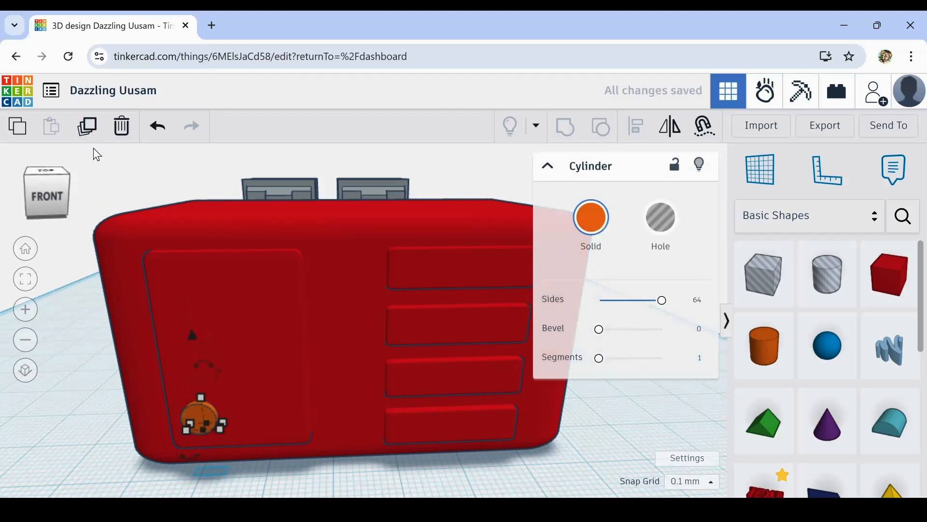
key(Down)
key(Down)
key(Down)
key(Down)
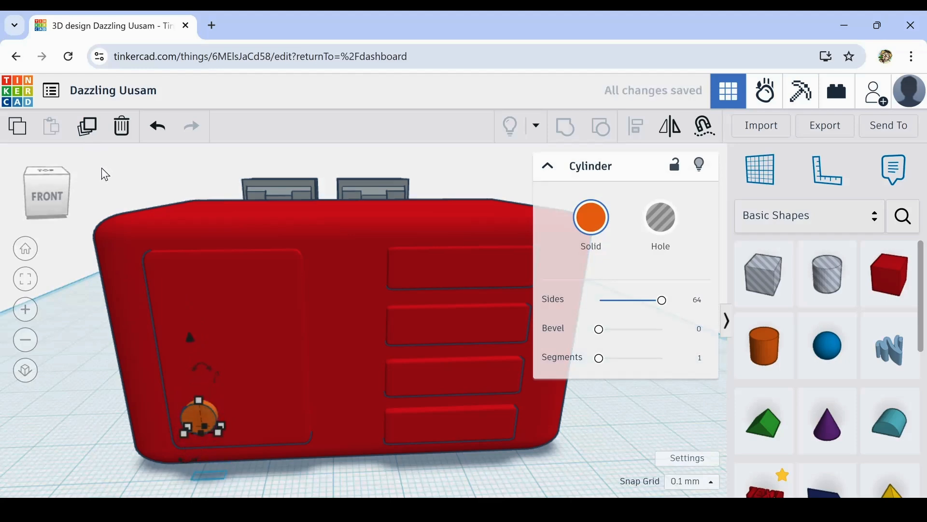
key(ctrl+Up)
key(ctrl+Up)
key(ctrl+Up)
key(ctrl+Up)
key(ctrl+Up)
key(ctrl+Up)
key(ctrl+Up)
key(ctrl+Up)
key(ctrl+Up)
key(ctrl+Up)
key(ctrl+Up)
key(ctrl+Up)
key(ctrl+Up)
key(ctrl+Up)
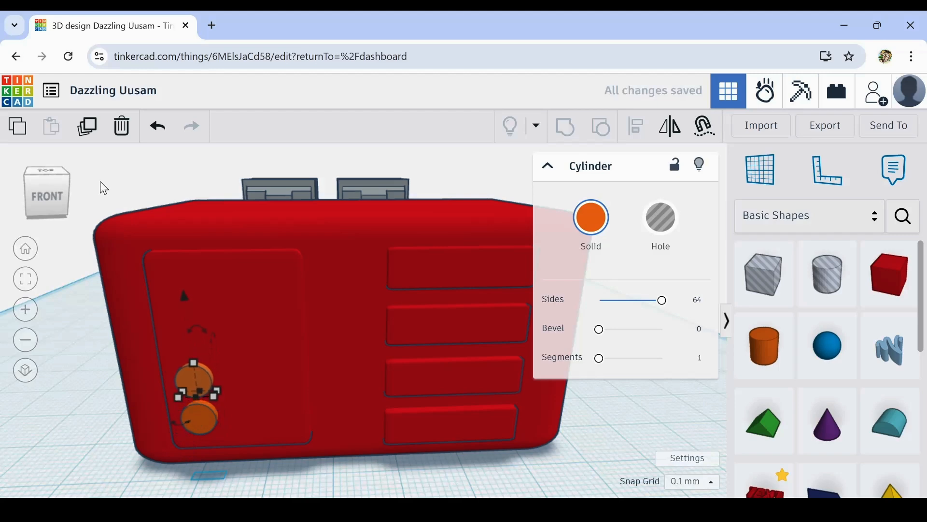
key(ctrl+Down)
key(ctrl+Down)
key(ctrl+Down)
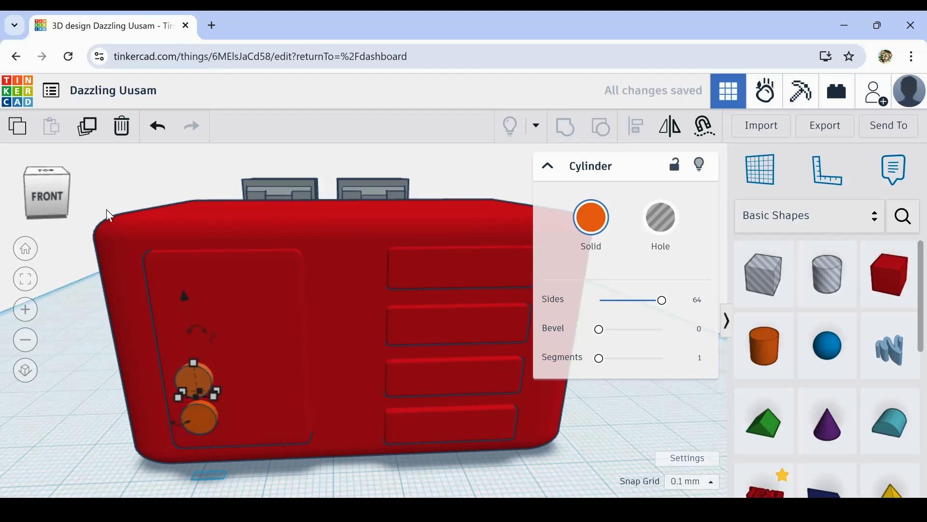
key(ctrl+Up)
key(ctrl+Up)
click(77, 447)
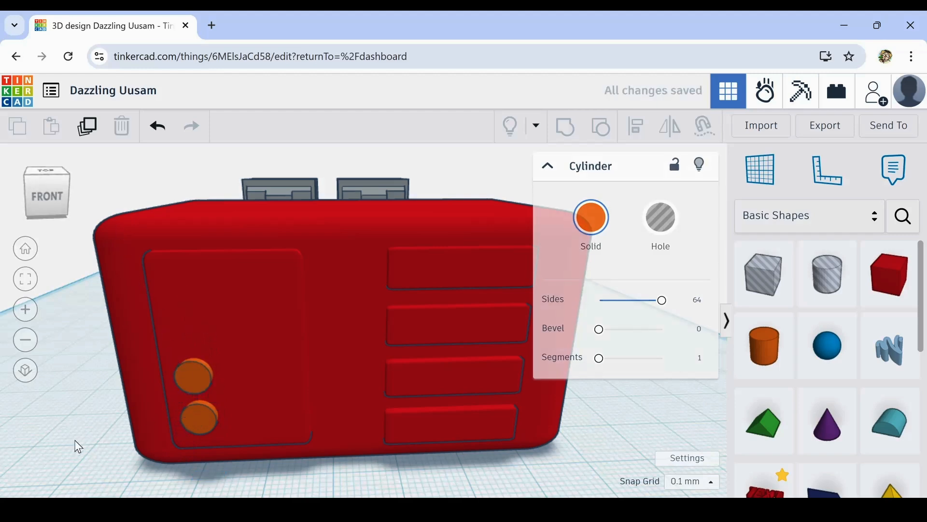
- Duplicate both discs together and raise the copied pair above the originals to form a column of four
click(189, 375)
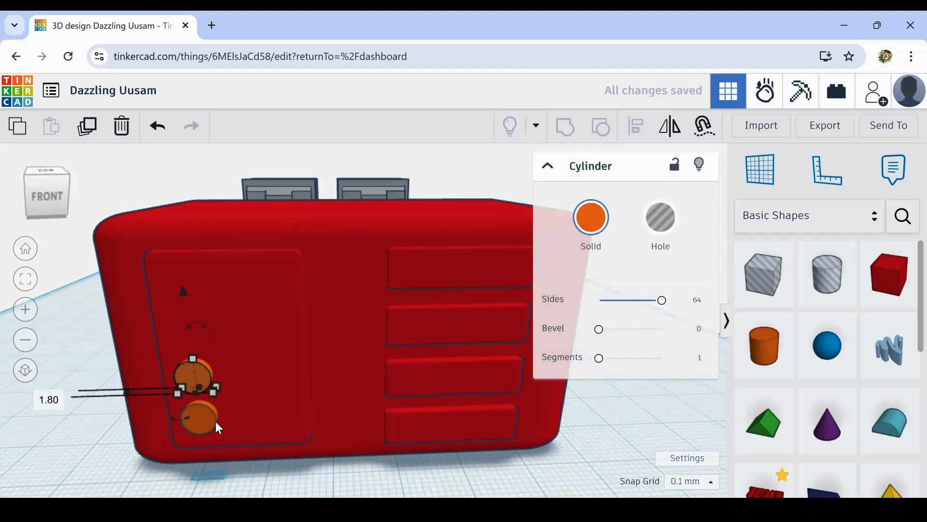
shift+click(198, 409)
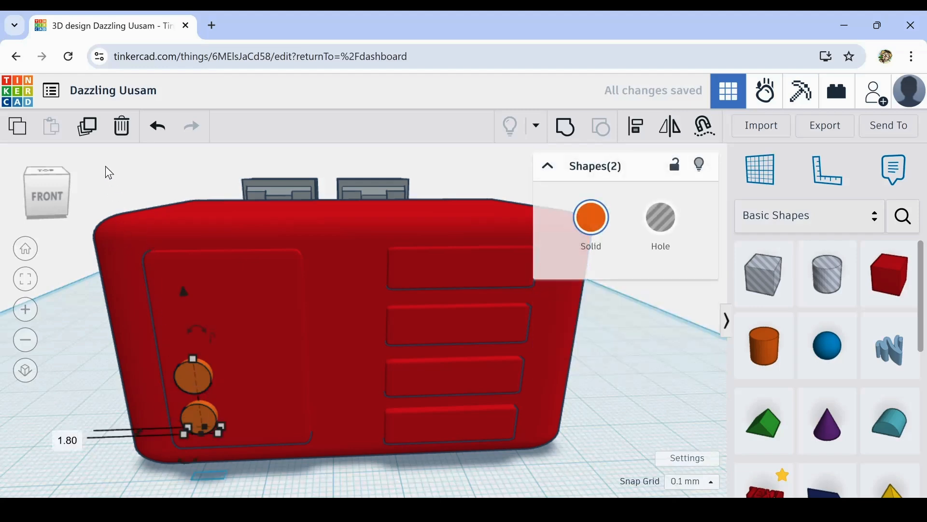
click(88, 128)
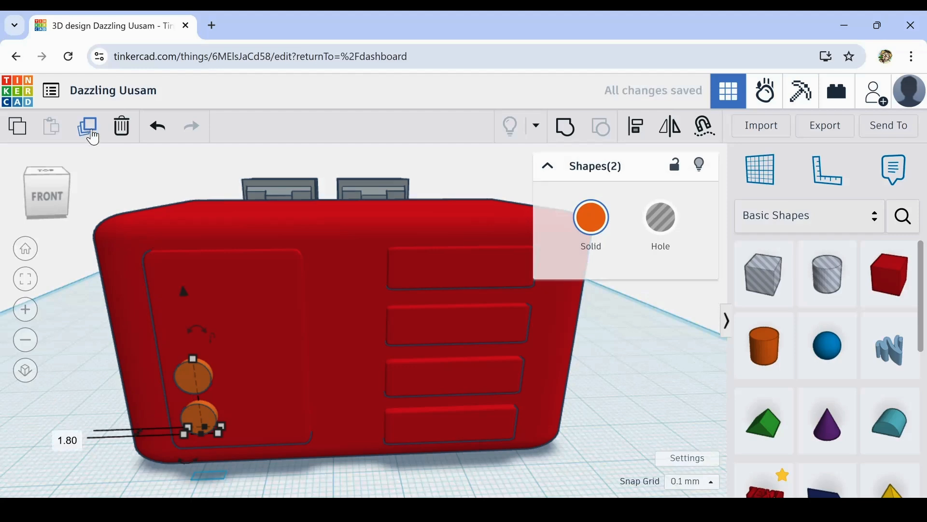
key(ctrl+Up)
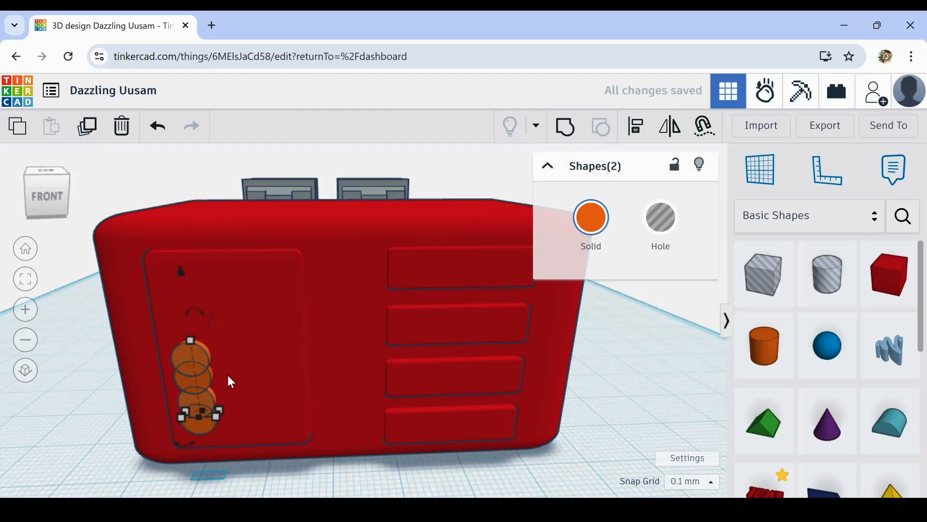
key(ctrl+Up)
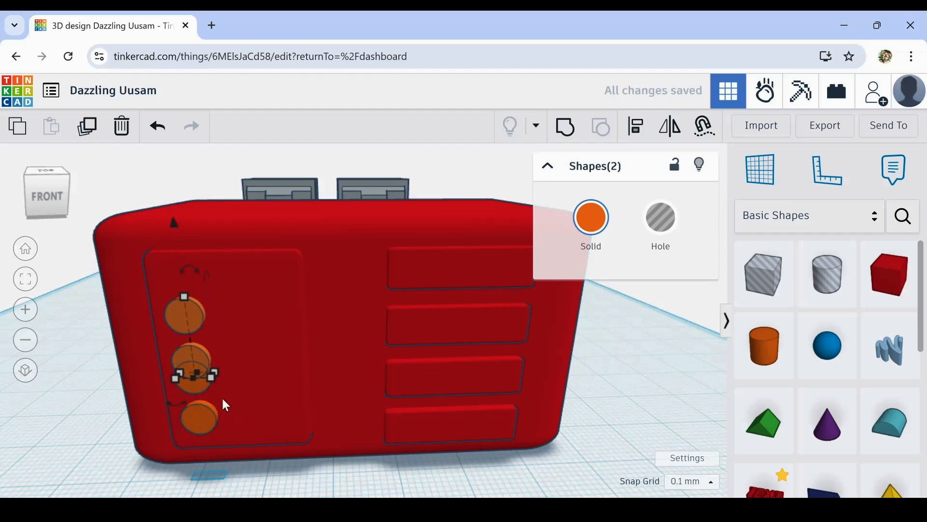
key(ctrl+Up)
- Extend the upper pair of discs further out from the panel and raise them slightly
right_drag(236, 347, 224, 358)
drag(171, 373, 172, 382)
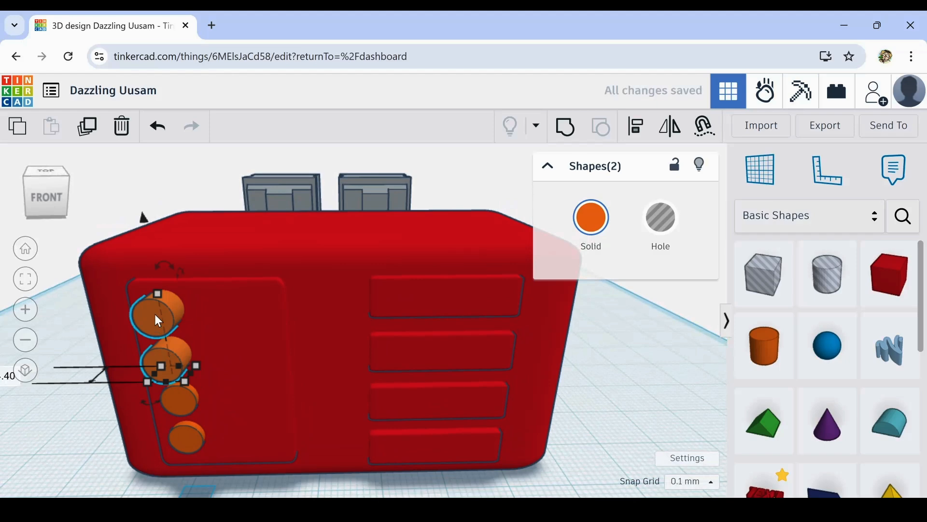
key(ctrl+Up)
key(ctrl+Up)
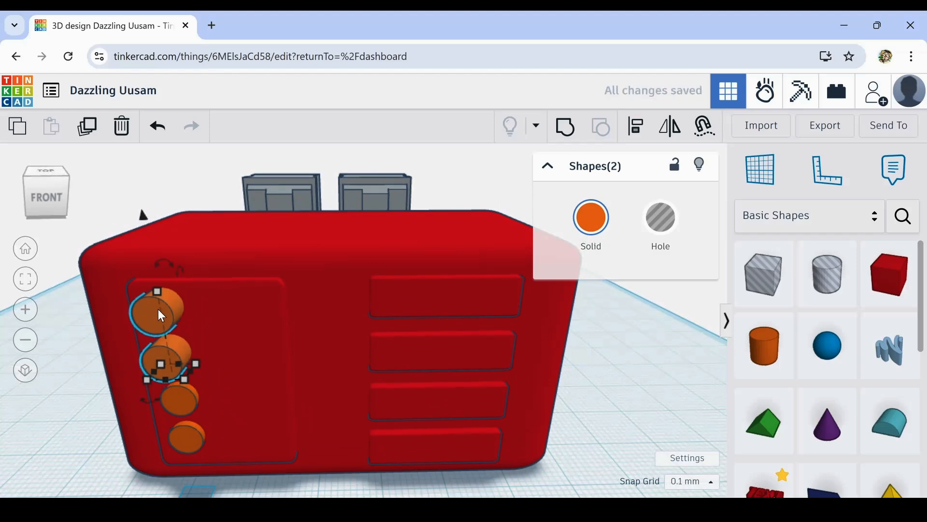
- Scale the upper pair down to smaller discs, set them back against the panel near its left edge, and deselect them
drag(159, 295, 157, 329)
key(Up)
key(Up)
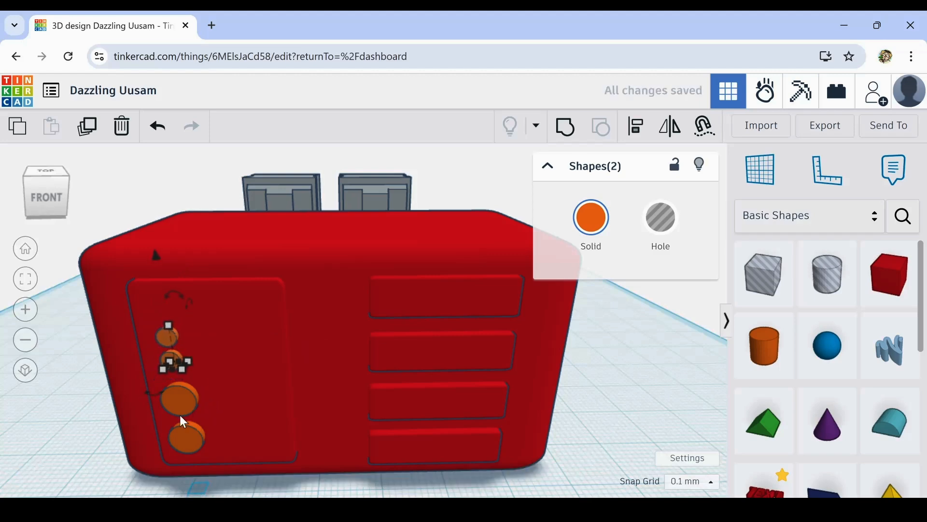
key(Left)
key(Left)
click(174, 363)
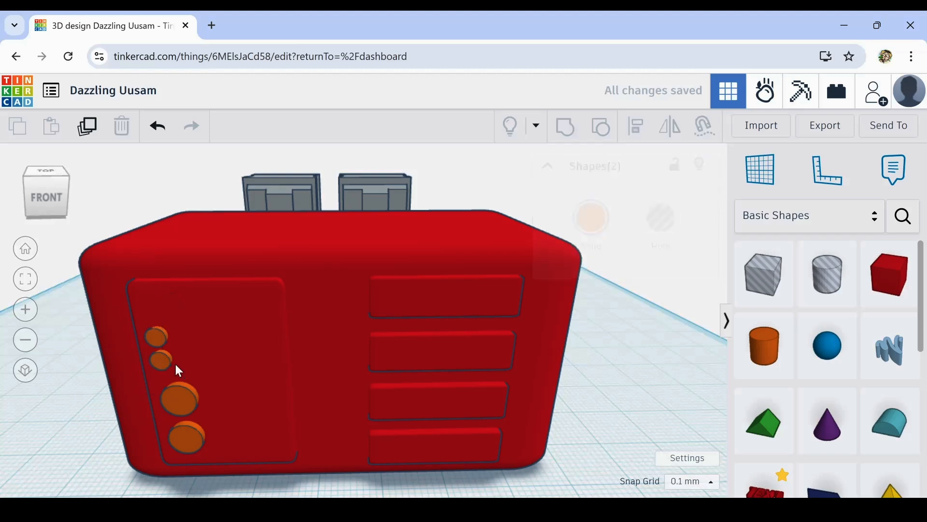
- Duplicate the two small discs and move the copies right to form a two-by-two group, and deselect them
shift+click(163, 358)
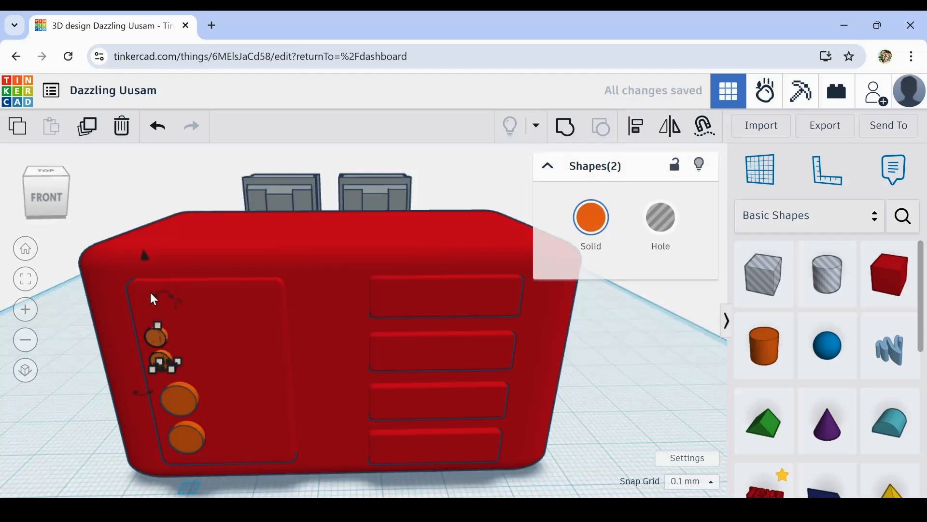
click(87, 131)
key(Right)
key(Right)
key(Right)
key(Right)
key(Right)
key(Right)
key(Right)
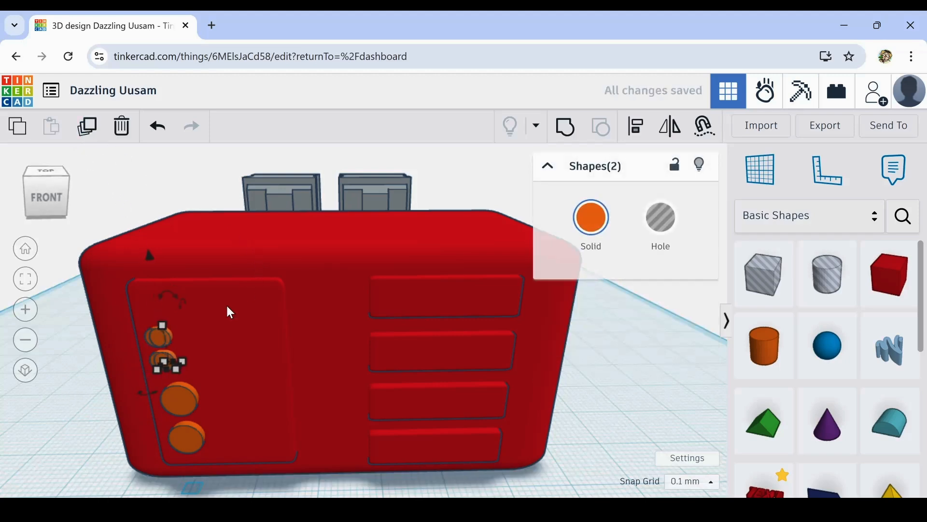
click(97, 442)
- Select the whole body with its panel, bars and discs, and recolour all of it grey
right_drag(97, 439, 118, 425)
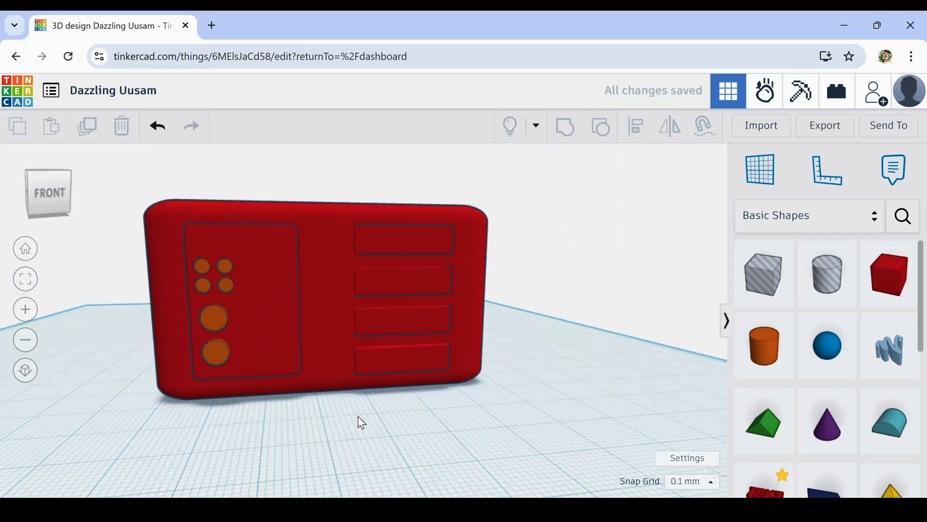
right_drag(362, 423, 338, 451)
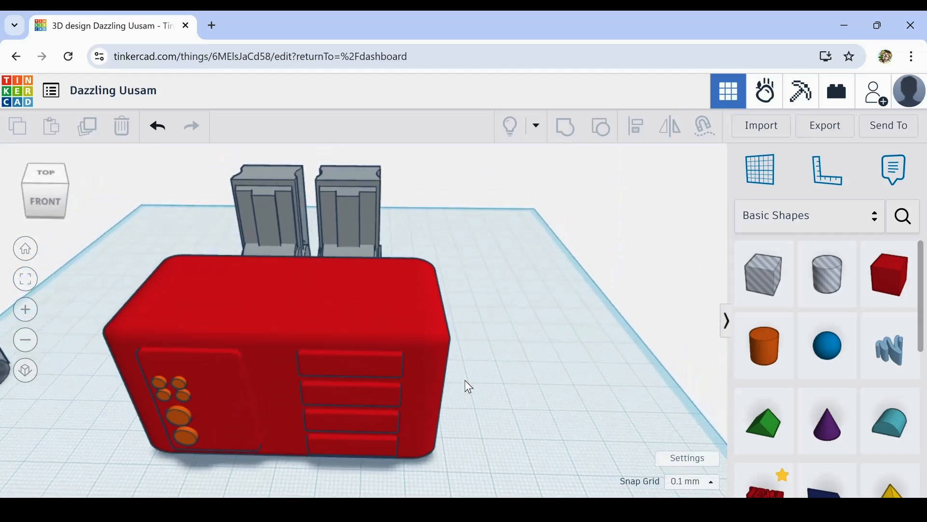
drag(232, 471, 146, 467)
click(591, 217)
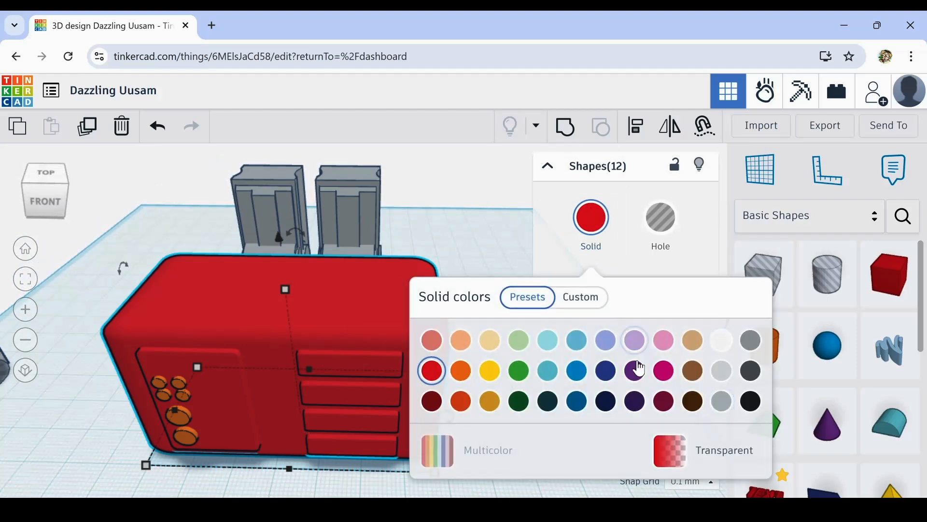
click(721, 400)
click(507, 265)
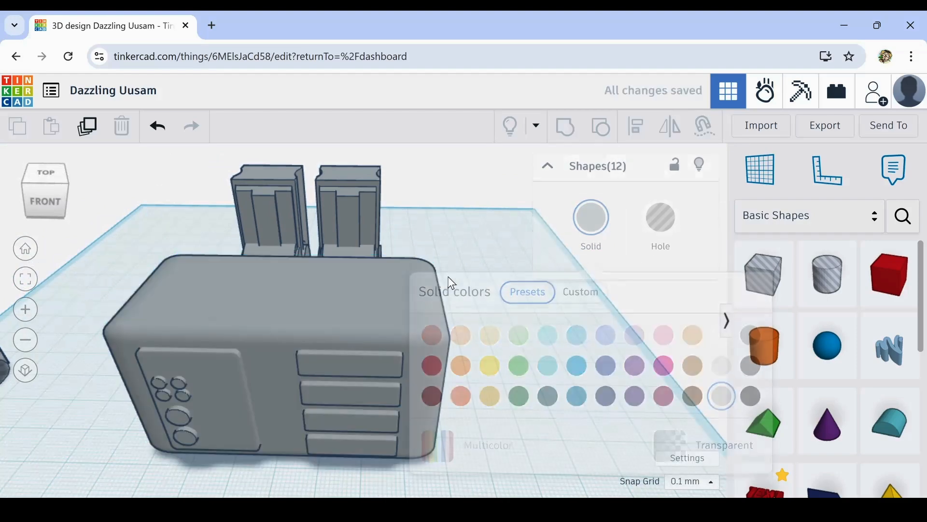
- Place a box on the front face's left panel, stretch it downwards to about 29.10 mm, and reselect it on the main workplane
right_drag(485, 280, 499, 374)
right_drag(512, 366, 536, 368)
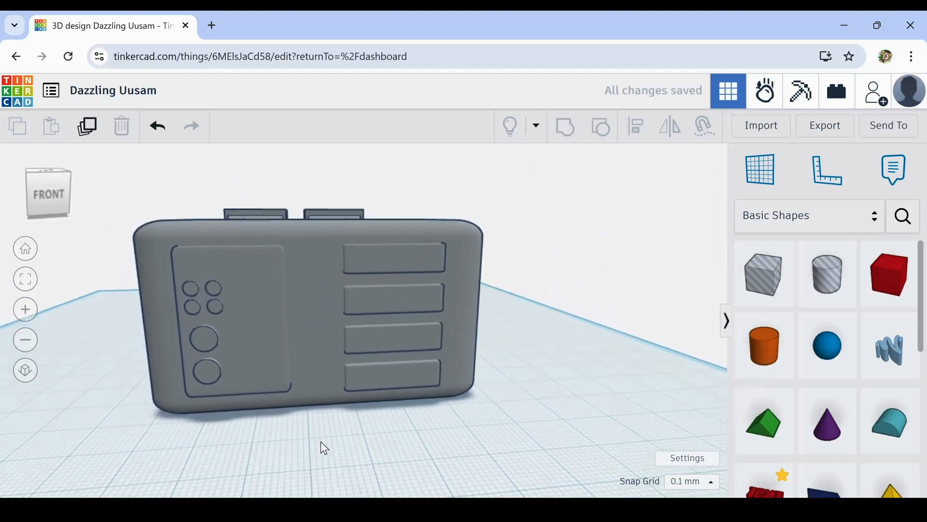
drag(888, 275, 244, 280)
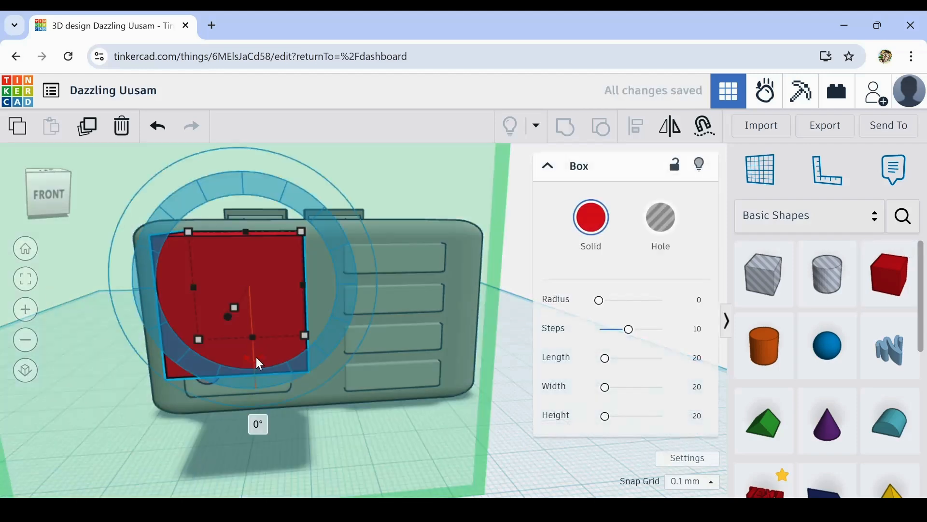
drag(253, 352, 261, 382)
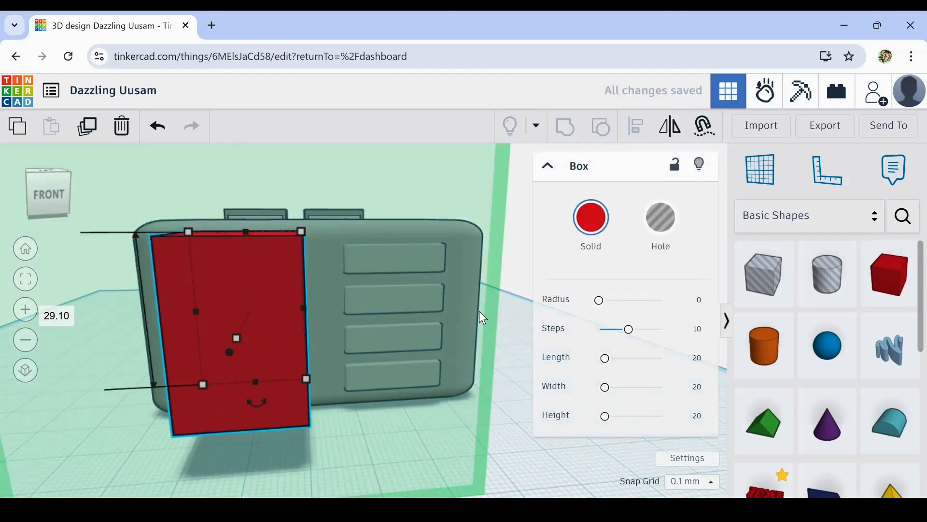
click(529, 306)
click(291, 318)
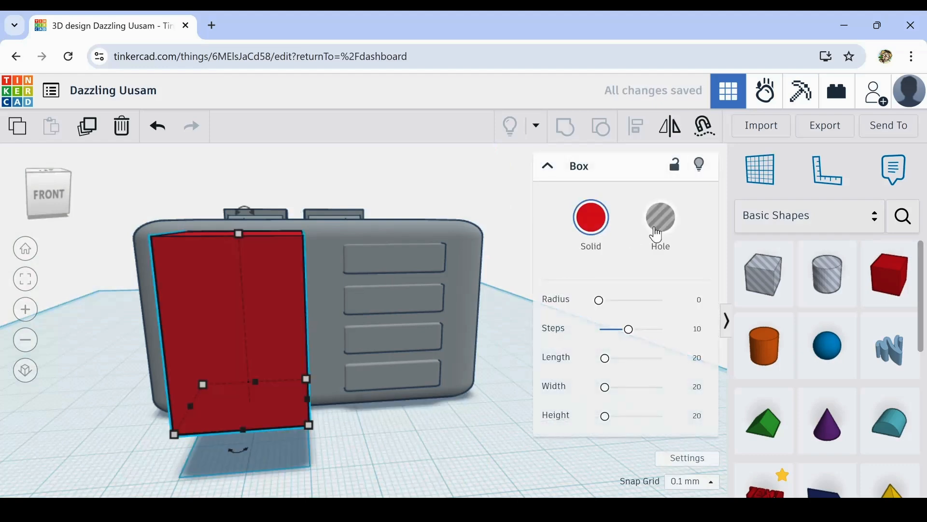
- Turn the box into a hole and reduce its height and width to fit beside the discs
click(654, 237)
drag(238, 234, 238, 259)
drag(302, 401, 277, 397)
- Nudge the hole box back into the left panel and across towards the panel's right edge
key(Up)
key(Up)
key(Up)
key(Up)
key(Up)
key(Up)
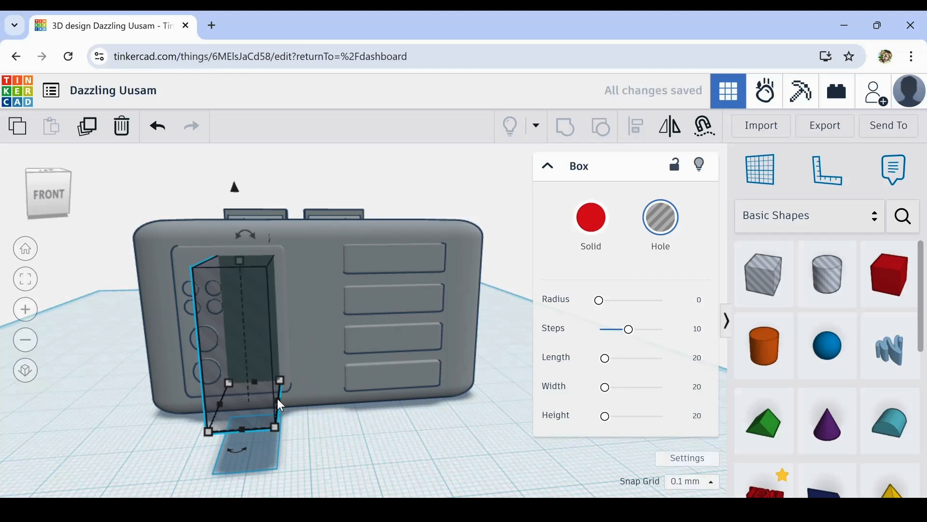
key(Right)
key(Right)
key(Right)
key(Right)
key(Right)
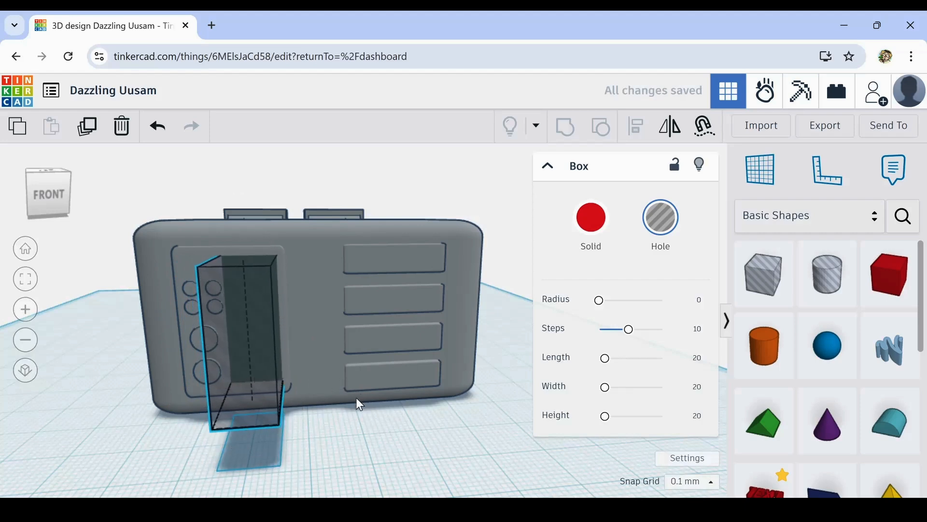
- Nudge the hole box outwards and slightly back in to set a shallow recess depth in the left panel
right_drag(355, 399, 178, 337)
scroll(175, 330, up, 3)
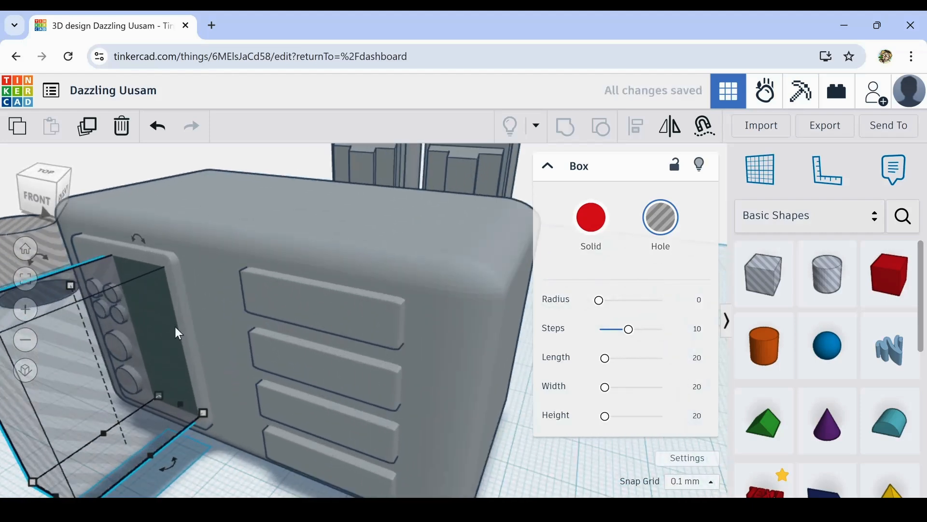
key(Down)
key(Down)
key(Down)
key(Down)
key(Down)
key(Down)
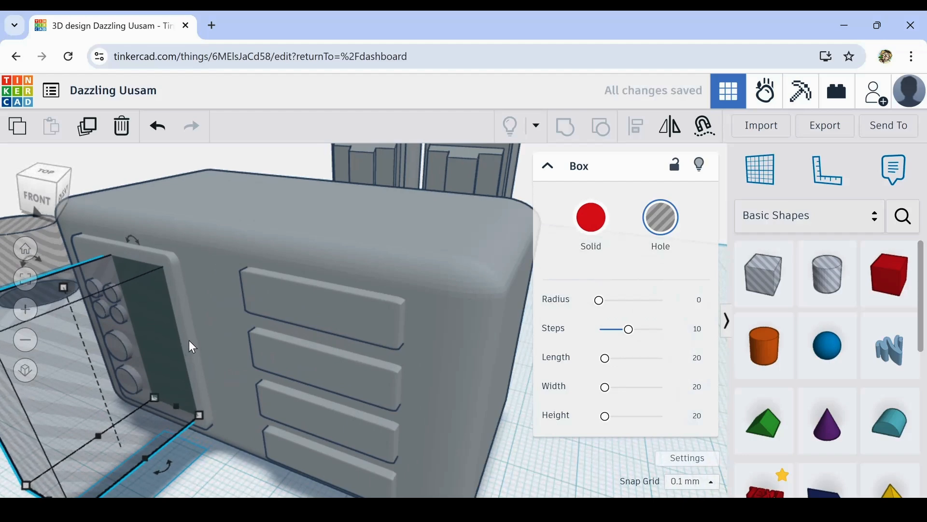
key(Up)
key(Up)
key(Up)
key(Up)
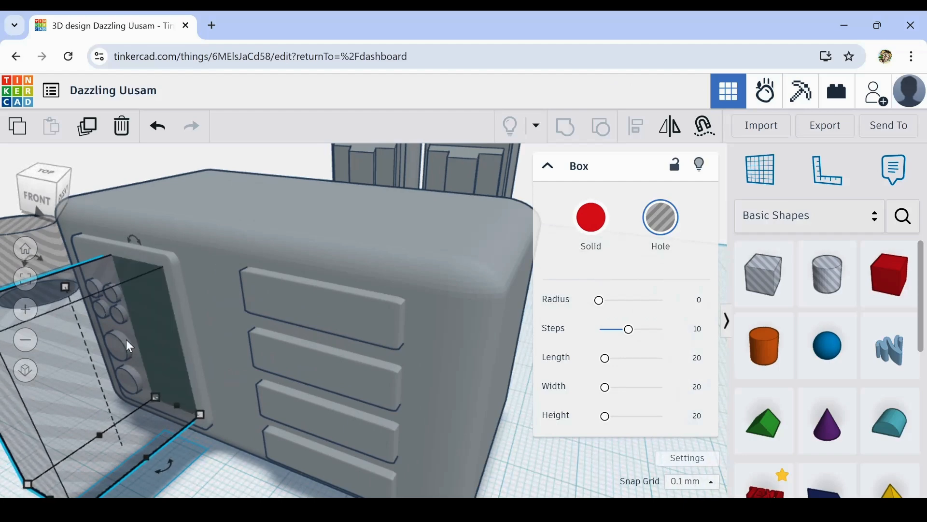
- Group the hole box with the left panel to cut the tall rectangular recess
shift+click(165, 265)
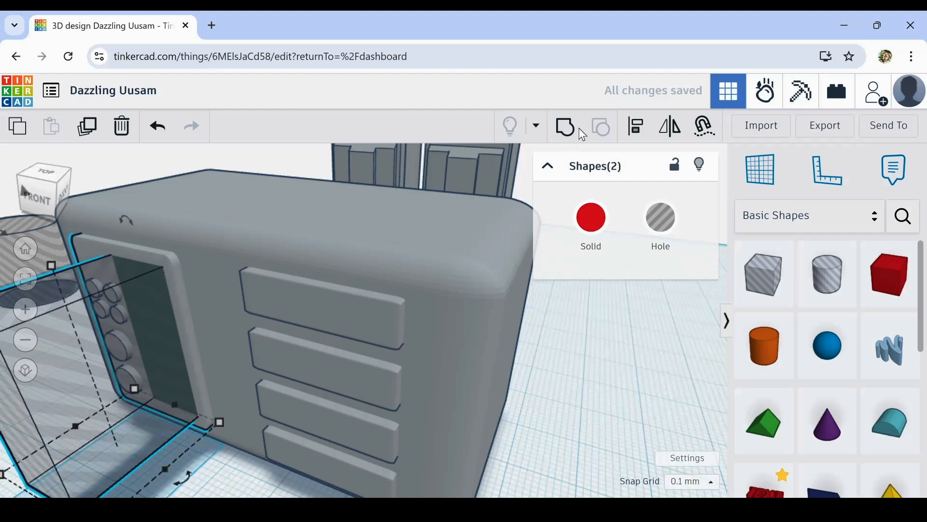
click(566, 130)
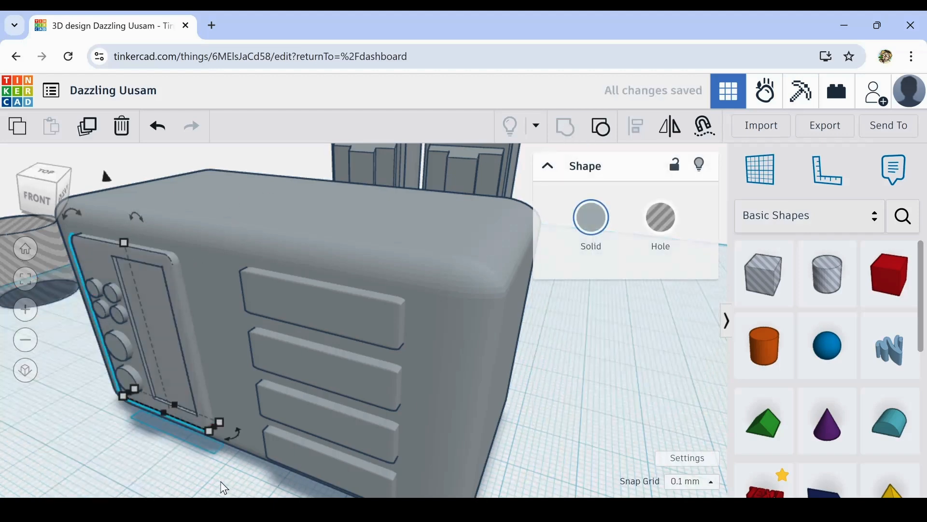
click(184, 488)
right_drag(180, 483, 213, 439)
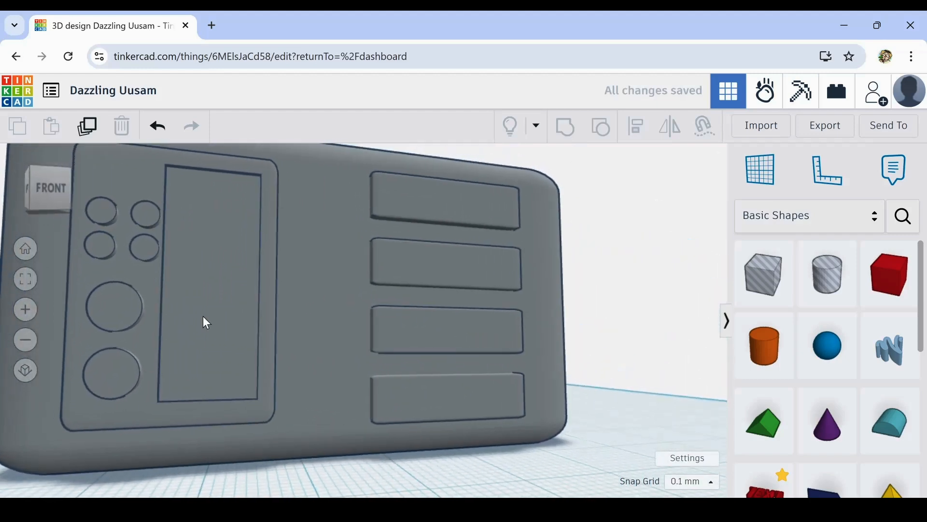
- Select the two small discs nearest the recess and nudge them left, away from its edge
scroll(203, 297, down, 2)
mouse_move(190, 304)
right_down()
mouse_move(179, 345)
mouse_move(179, 300)
right_up()
click(142, 247)
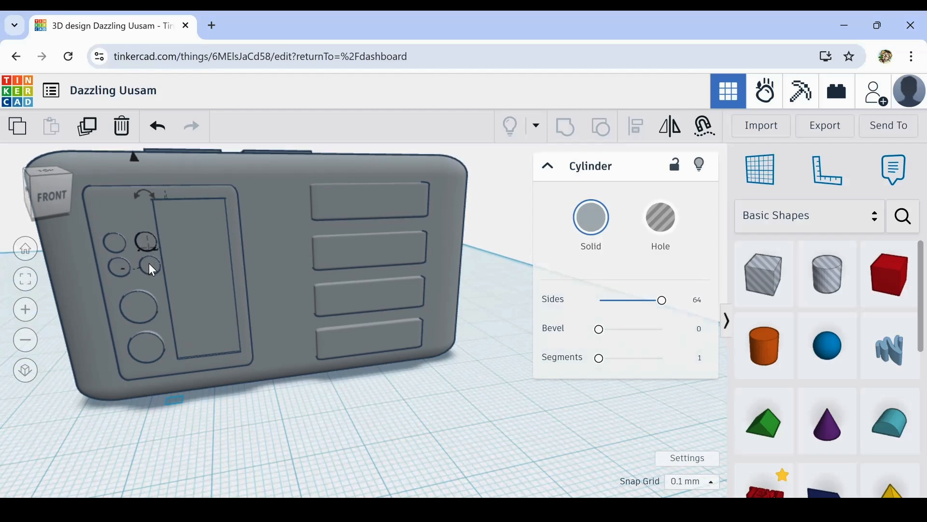
drag(149, 264, 149, 271)
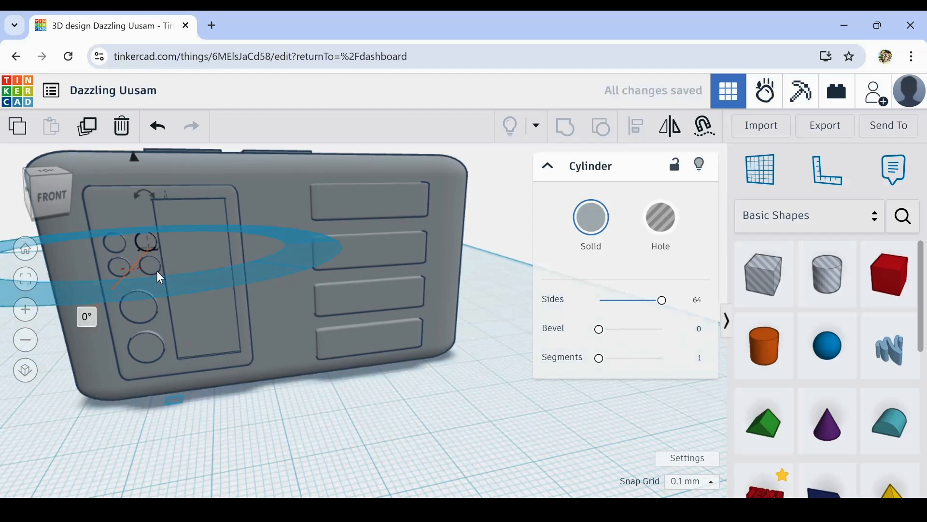
scroll(155, 257, up, 3)
shift+click(152, 271)
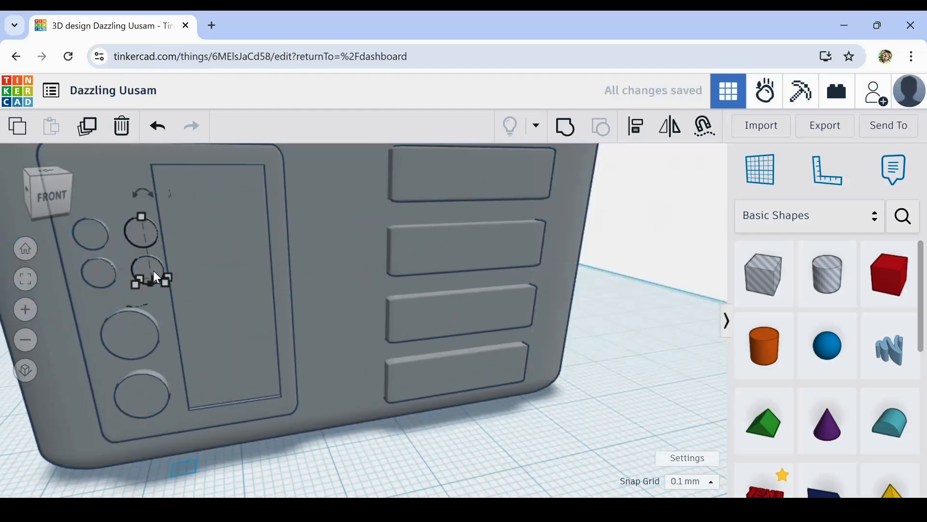
key(Left)
key(Left)
key(Left)
key(Left)
key(Left)
key(Left)
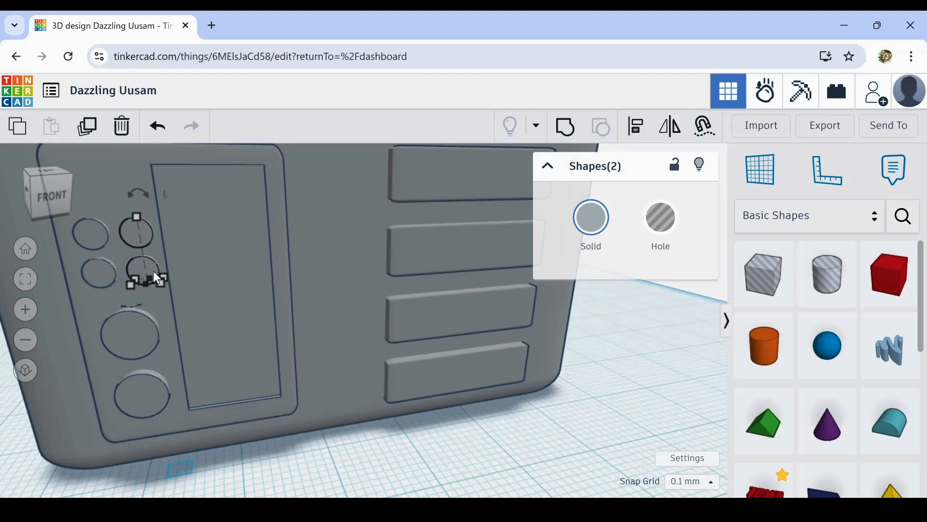
scroll(164, 295, down, 4)
click(246, 443)
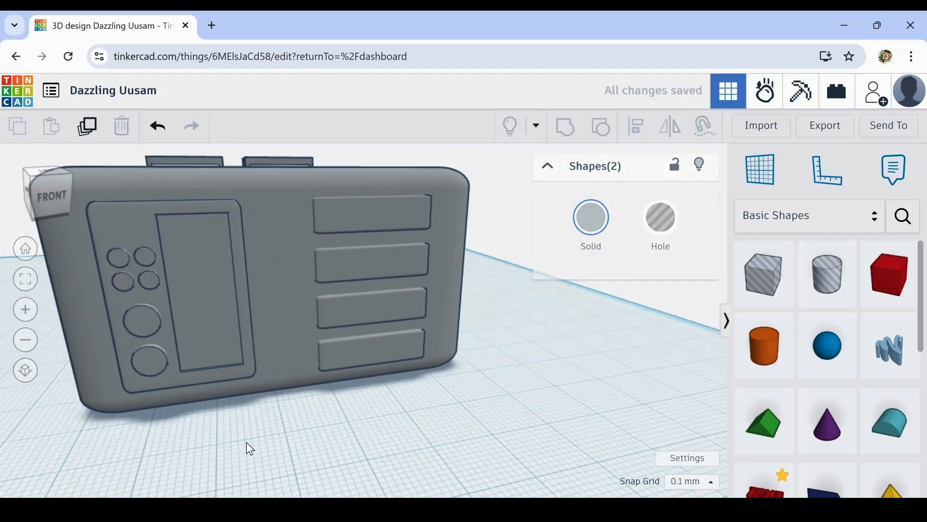
- Place a box on the body's front face and shrink it to a small cube beside the left panel
drag(888, 277, 161, 213)
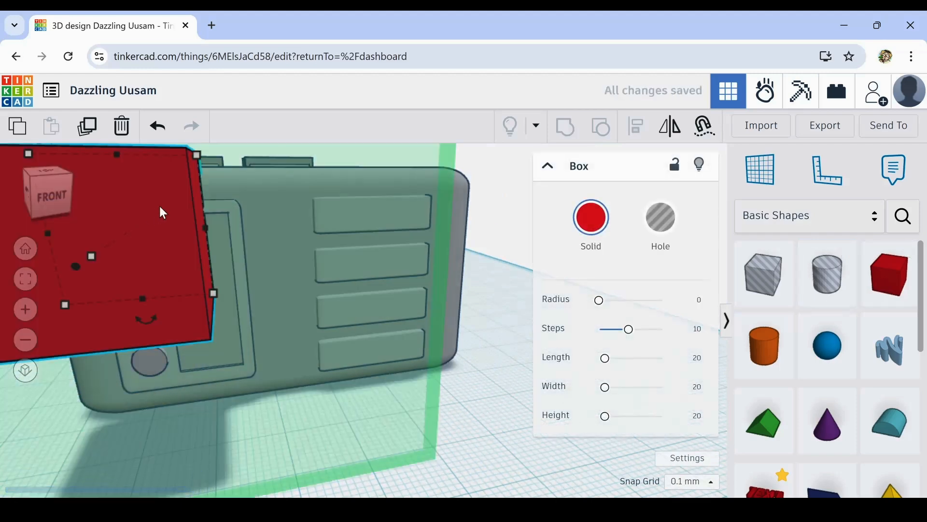
drag(196, 156, 79, 301)
click(529, 362)
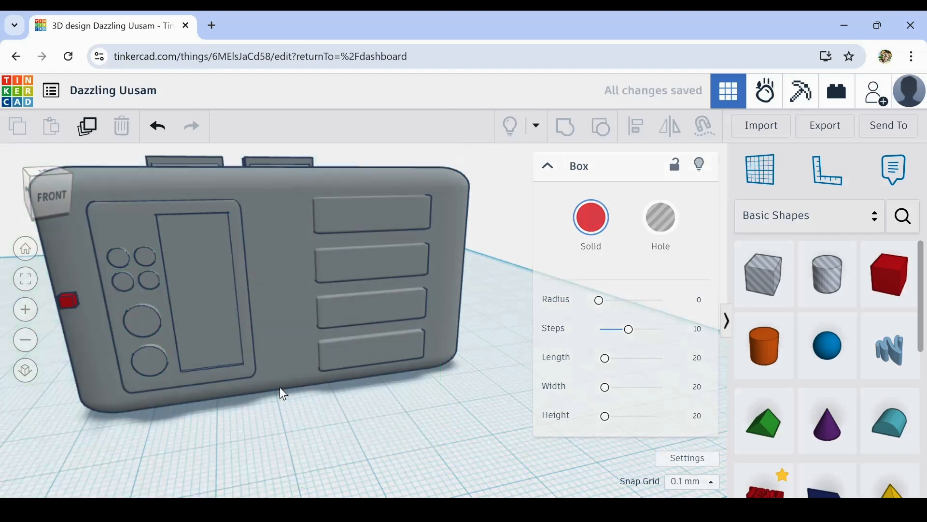
- Raise the small box and move it right onto the left panel, above the four small discs
click(71, 305)
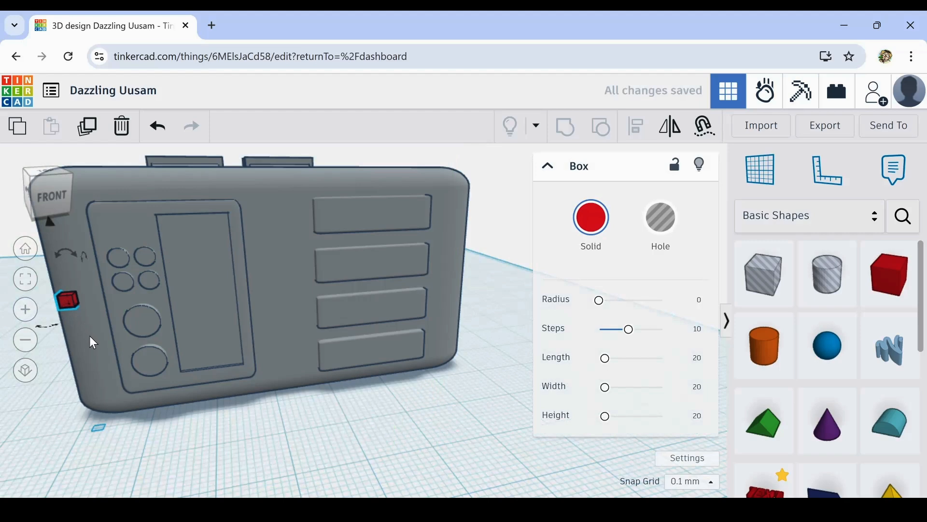
key(Up)
key(Up)
key(Up)
key(Up)
key(Up)
key(Up)
key(Up)
key(Up)
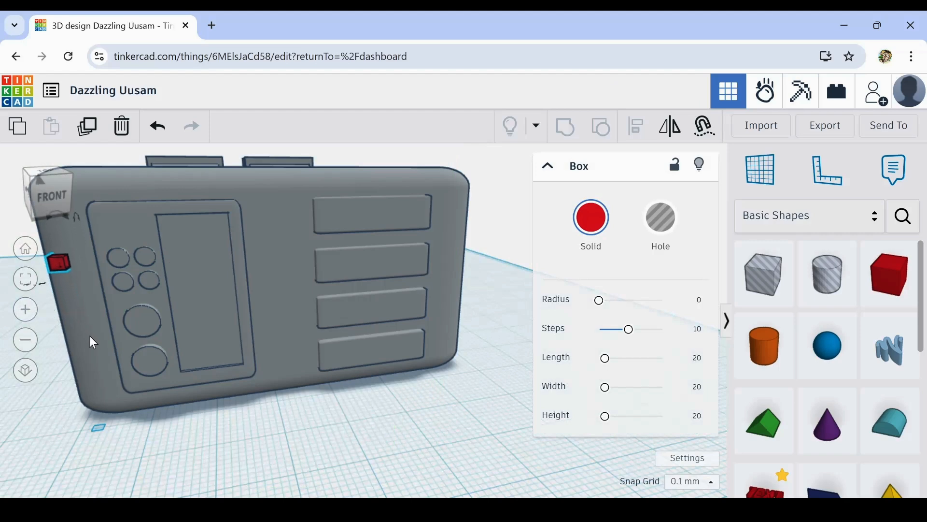
key(Up)
key(Up)
key(Up)
key(Up)
key(Up)
key(Up)
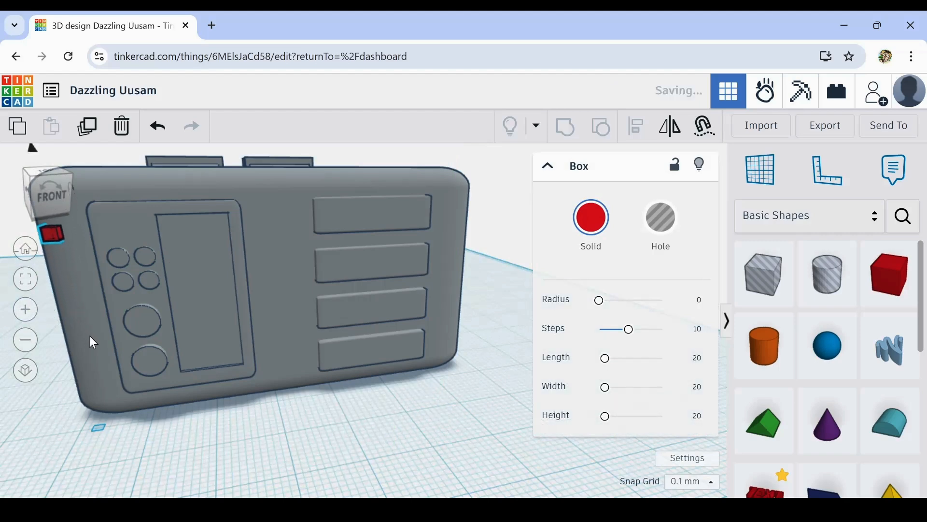
key(Right)
key(Right)
key(Right)
key(Right)
key(Right)
key(Right)
key(Right)
key(Right)
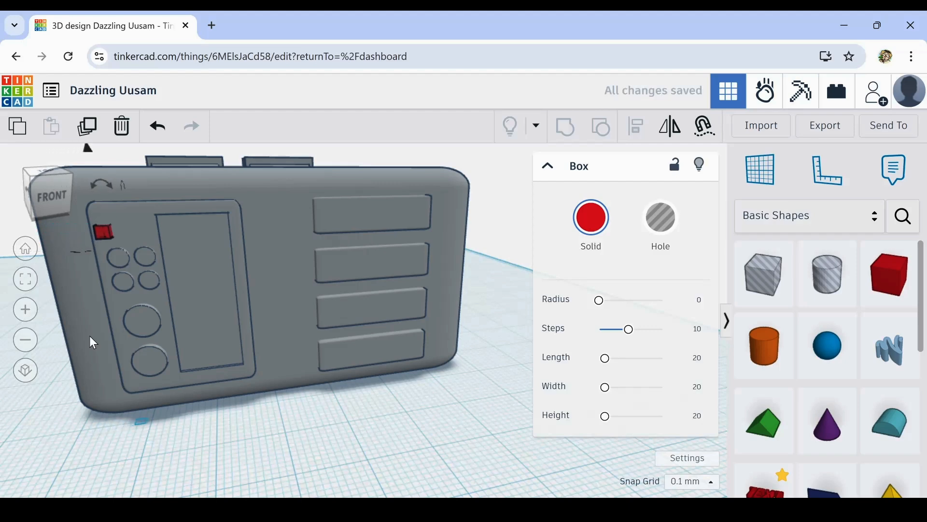
key(Right)
- Recolour the small box grey to match the body
click(591, 219)
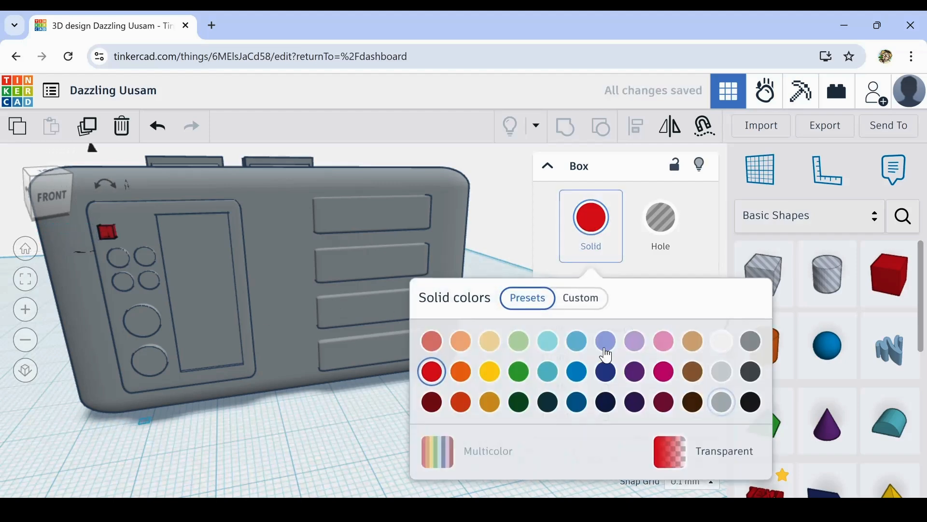
click(723, 401)
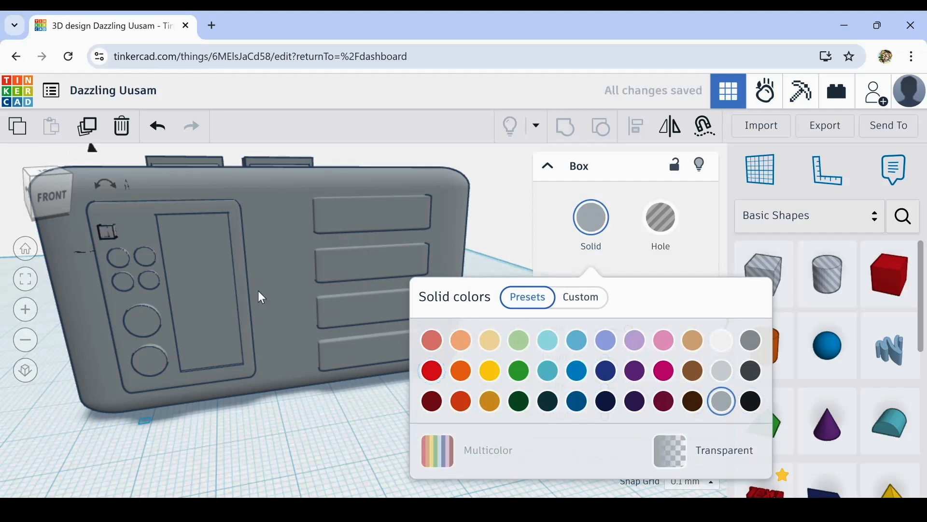
scroll(136, 239, up, 2)
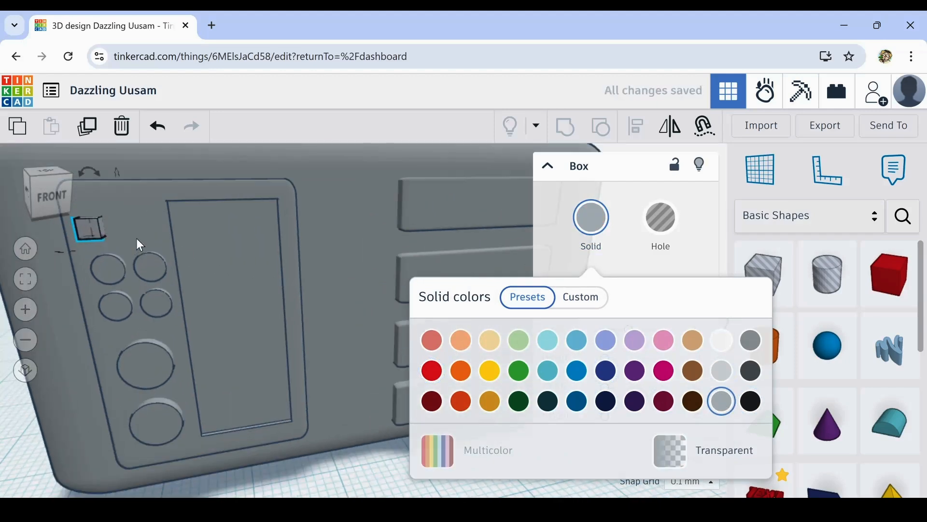
click(331, 476)
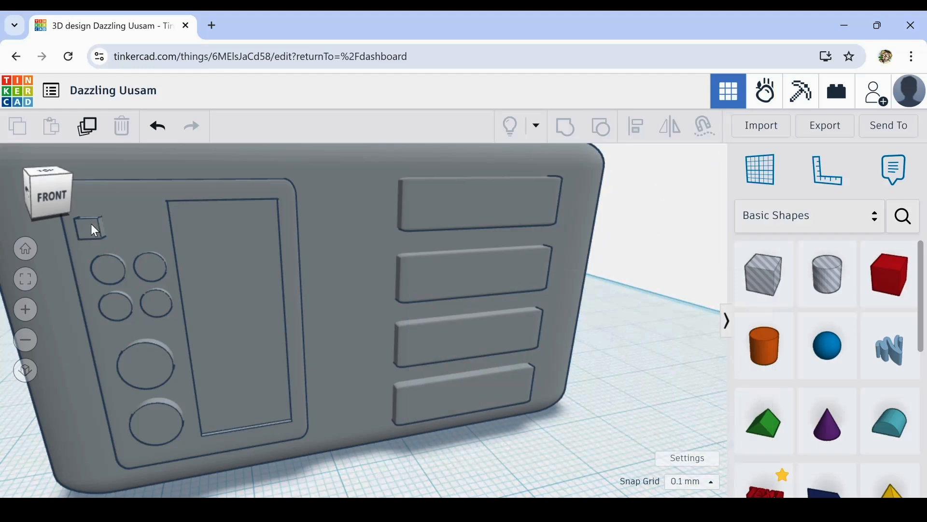
scroll(91, 225, up, 3)
click(141, 279)
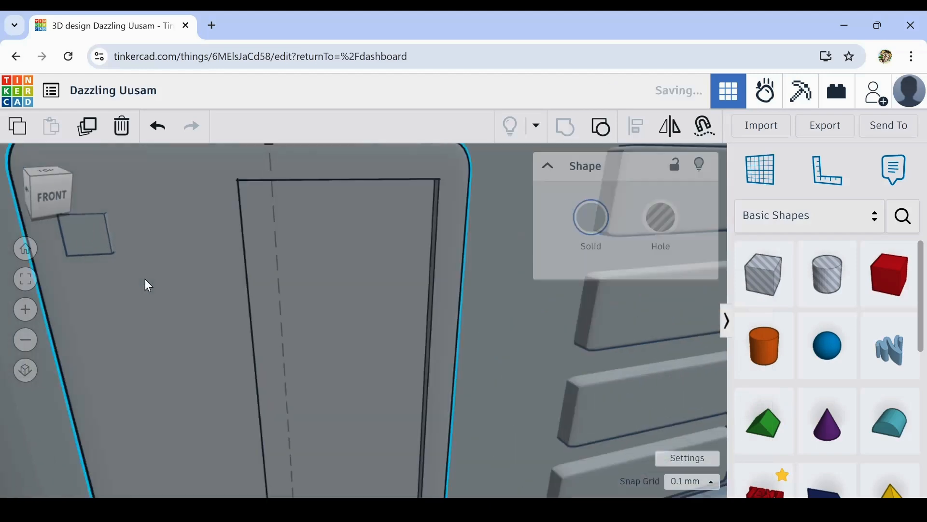
scroll(57, 393, down, 3)
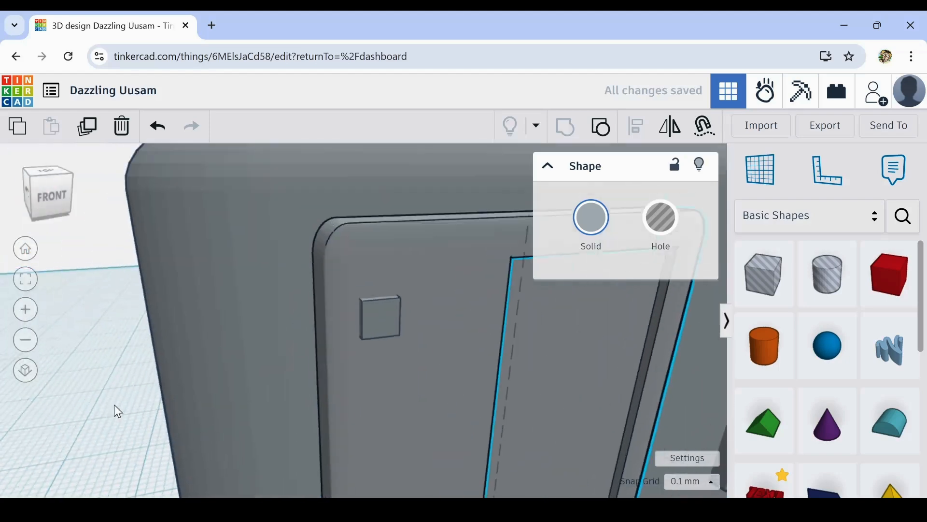
scroll(388, 338, down, 8)
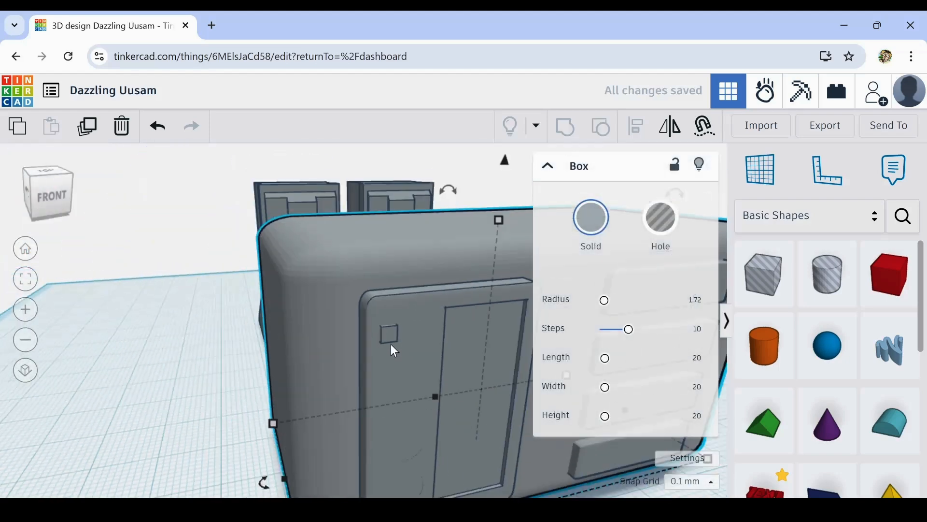
scroll(313, 393, up, 1)
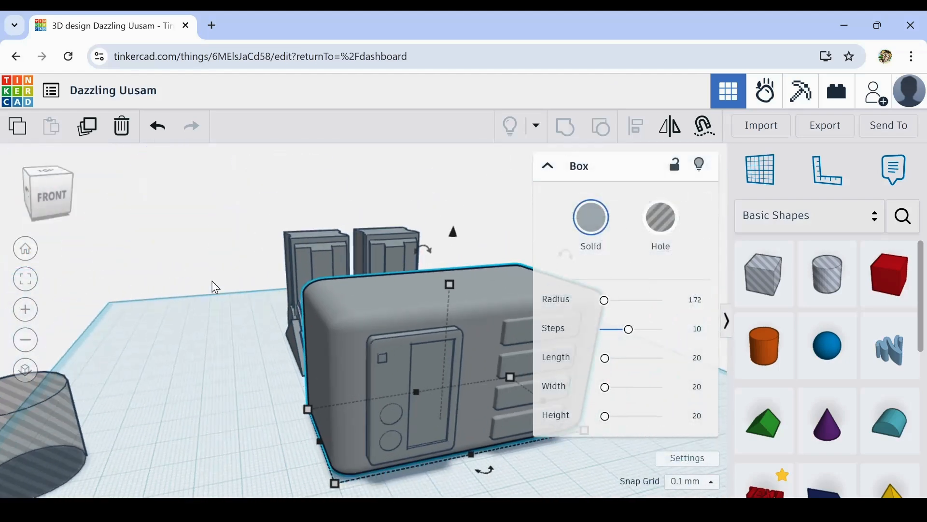
click(158, 128)
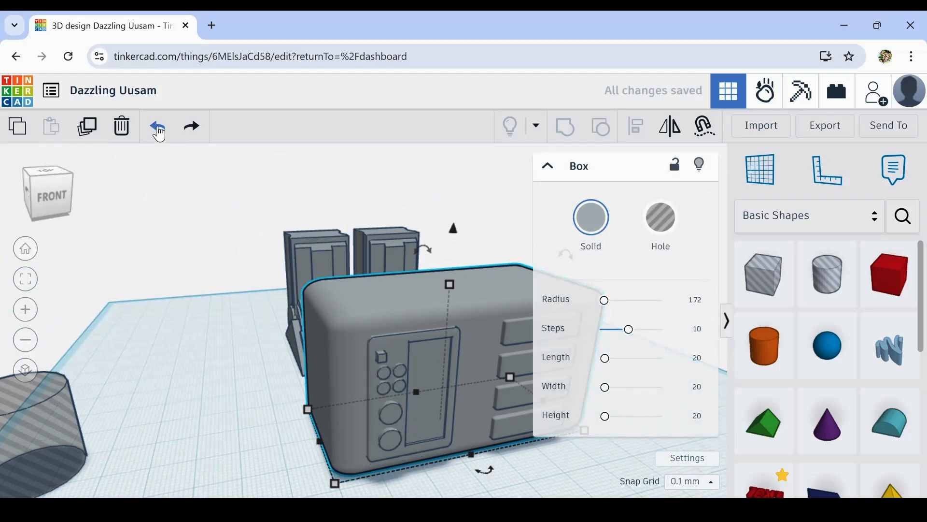
- Round the small box's edges with a radius of about 1.49
click(270, 384)
scroll(395, 364, up, 3)
click(375, 356)
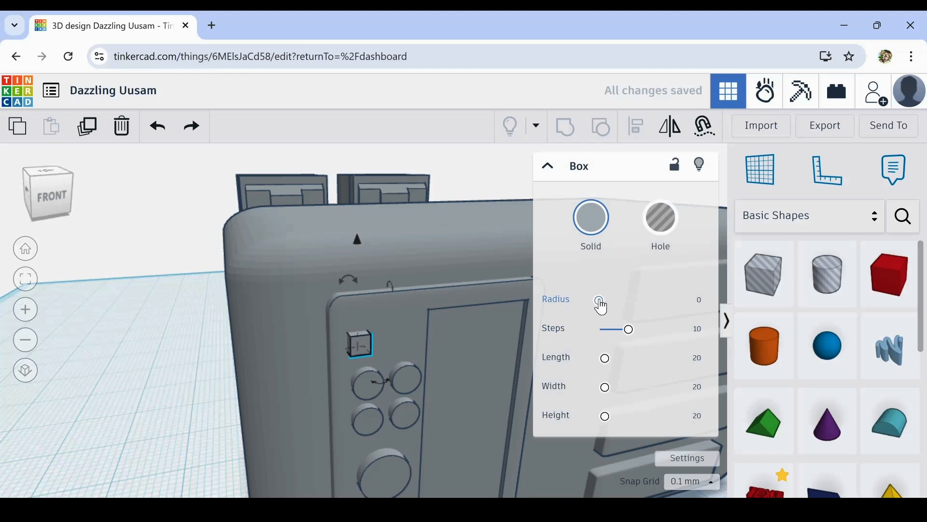
drag(601, 300, 604, 300)
click(222, 422)
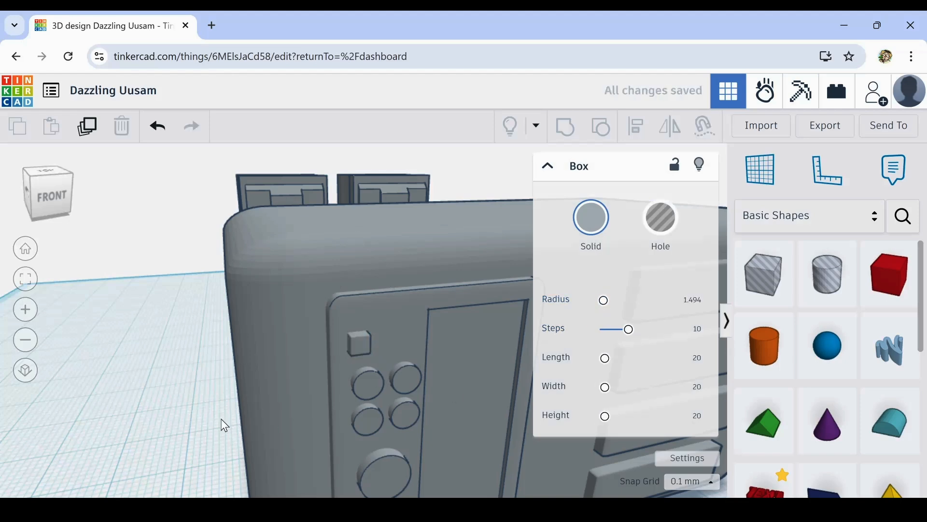
- Duplicate the small box twice to the right, forming an evenly spaced row of three above the discs
right_drag(282, 413, 286, 355)
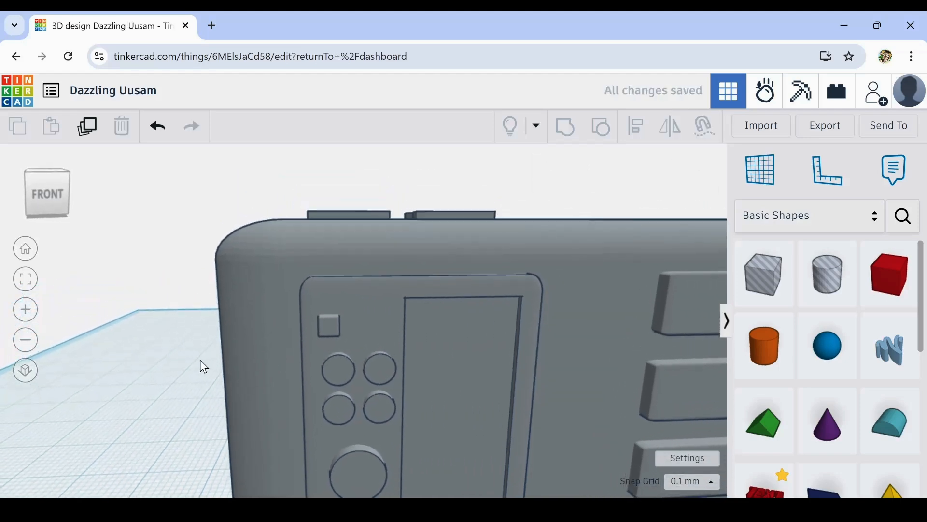
click(333, 323)
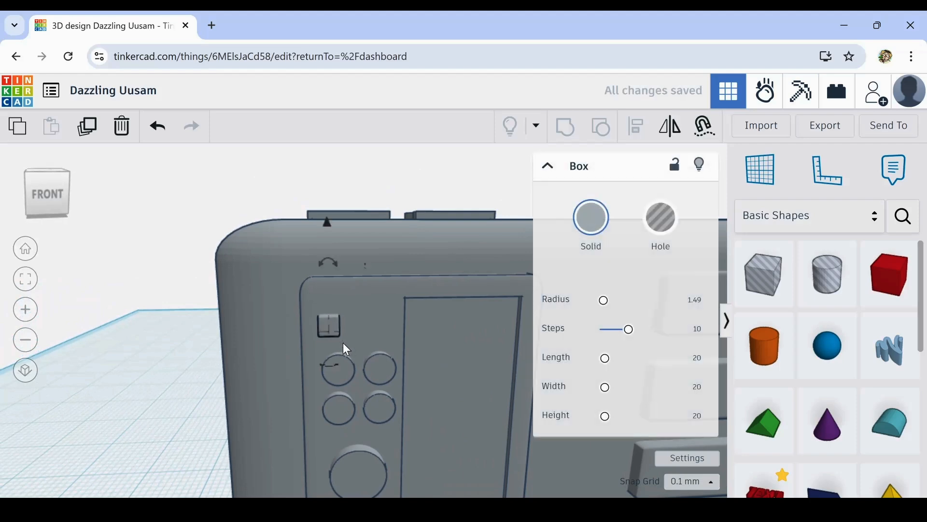
click(100, 128)
key(Right)
key(Right)
key(Right)
key(Right)
key(Right)
key(Right)
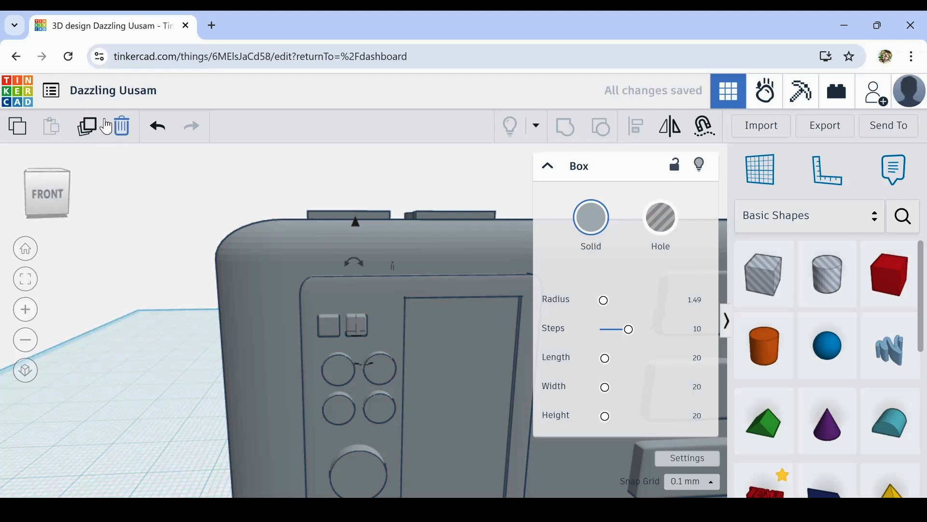
click(87, 128)
click(179, 404)
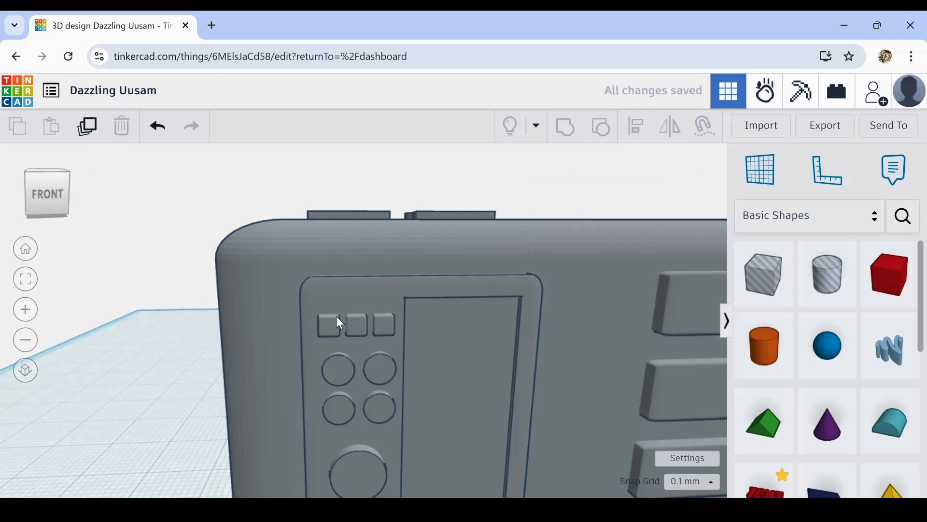
- Select the three small square buttons above the discs and duplicate the row
click(338, 321)
shift+click(370, 322)
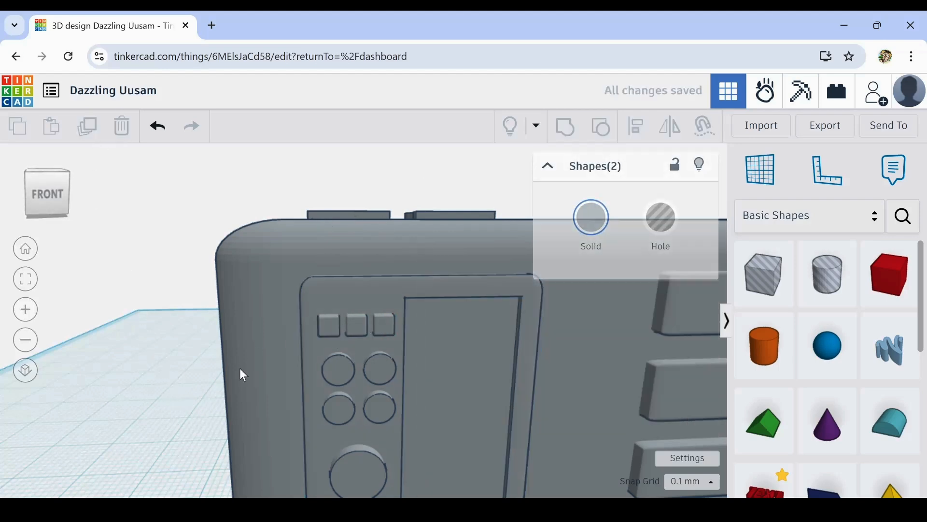
click(328, 328)
shift+click(358, 323)
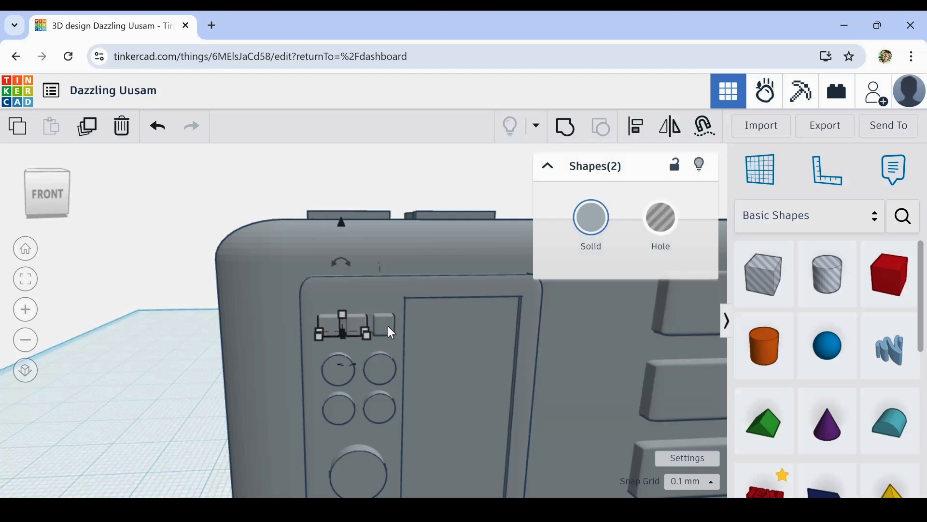
shift+click(388, 327)
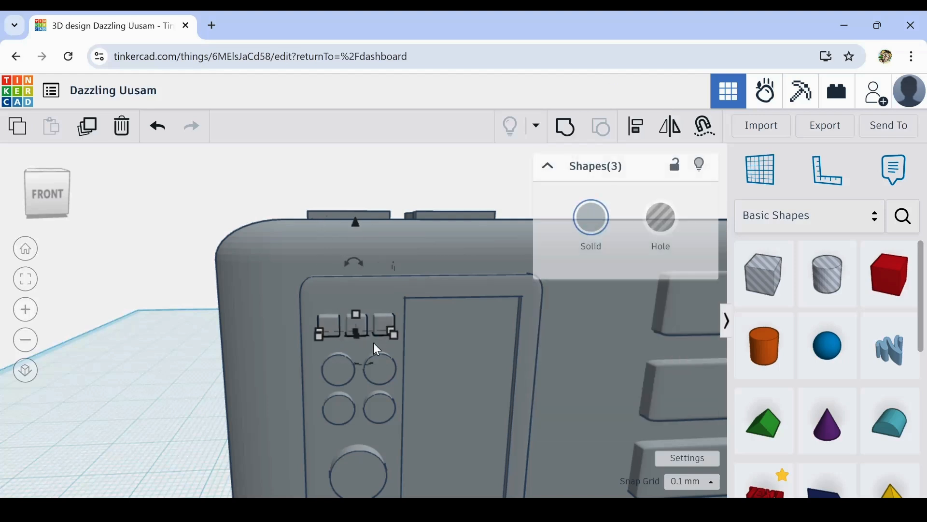
click(86, 127)
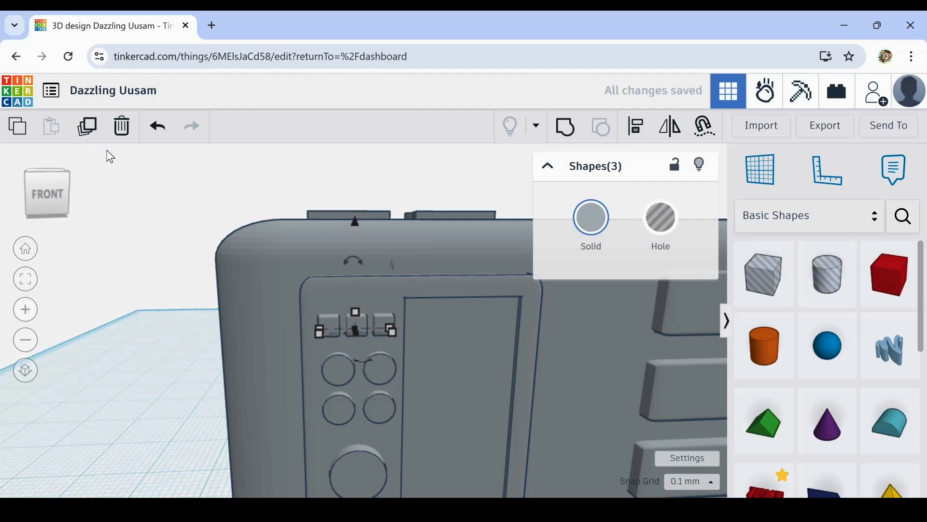
- Raise the duplicated row of buttons to sit just above the original row, leaving a narrow gap
key(Down)
key(Down)
key(Down)
key(Down)
key(Down)
key(Down)
key(Down)
key(Down)
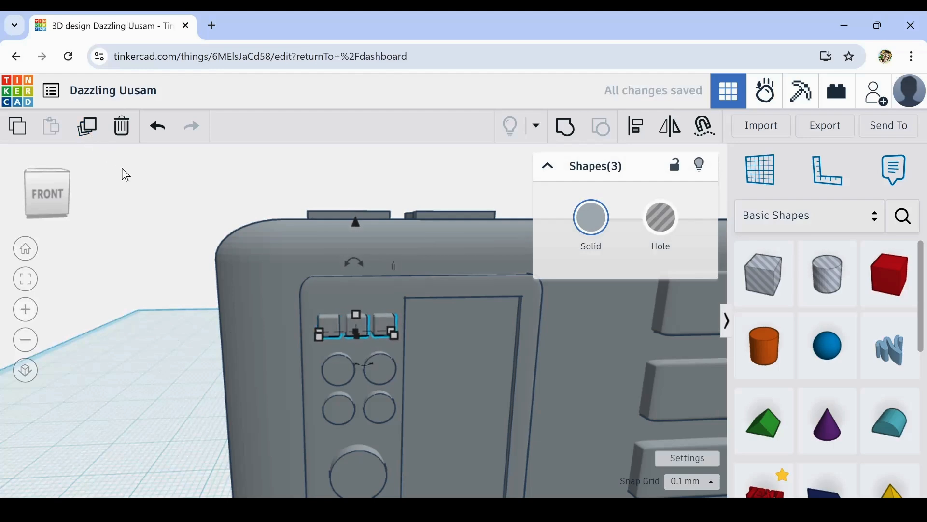
key(ctrl+Up)
key(ctrl+Up)
key(ctrl+Up)
key(ctrl+Up)
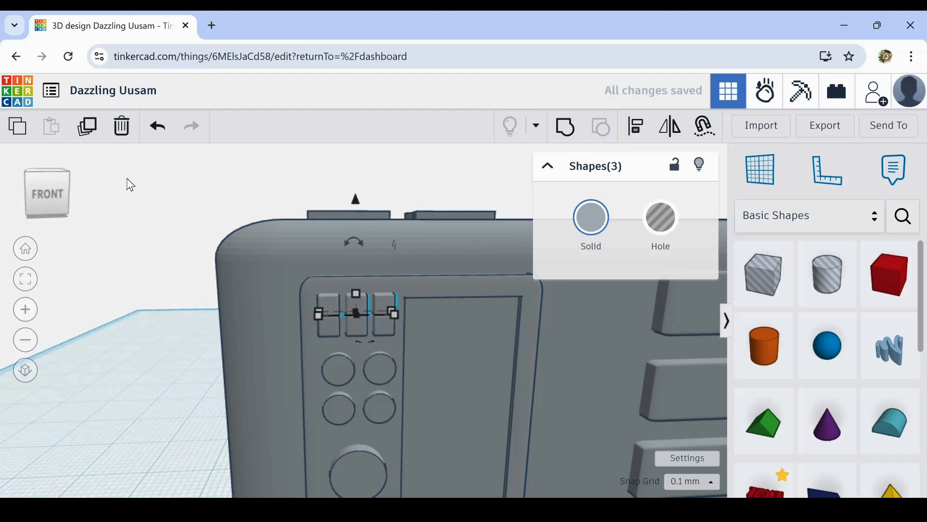
key(ctrl+Up)
key(ctrl+Up)
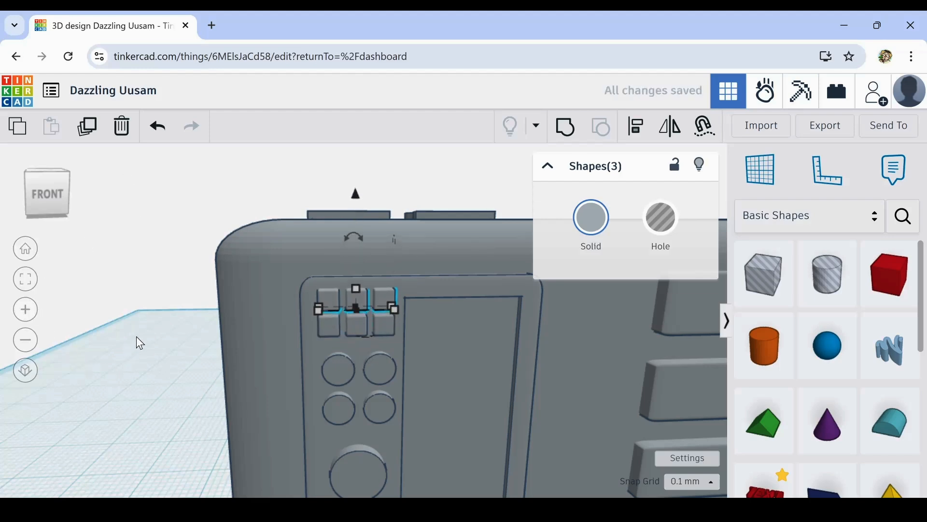
click(174, 354)
- Place a cylinder hole in front of the body, scale it to 42 mm in length and width, and set its sides to 64
scroll(200, 389, down, 3)
scroll(201, 395, down, 2)
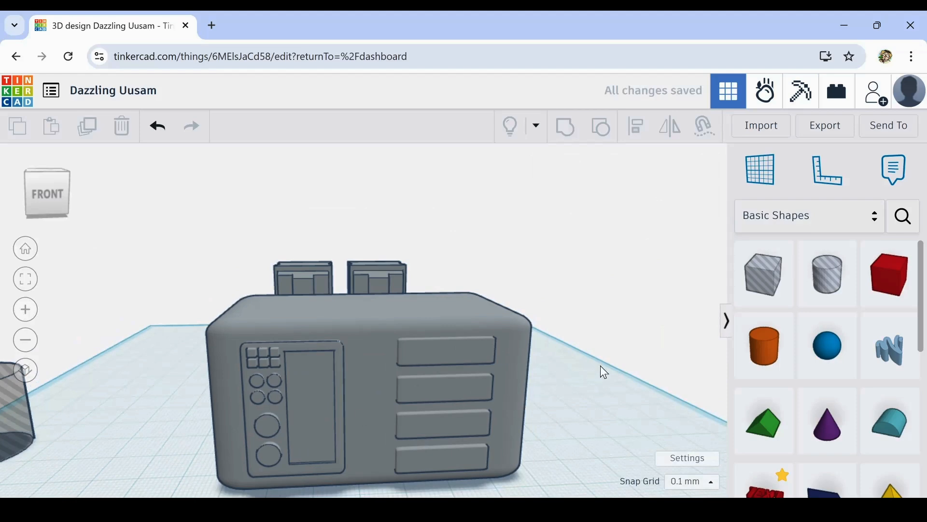
scroll(617, 372, down, 2)
right_drag(615, 368, 602, 390)
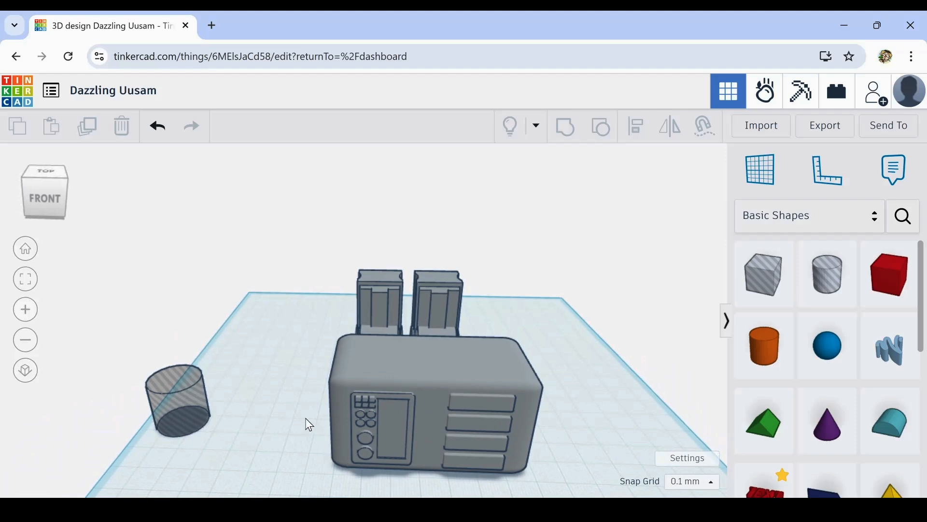
right_drag(310, 425, 337, 391)
scroll(369, 410, up, 4)
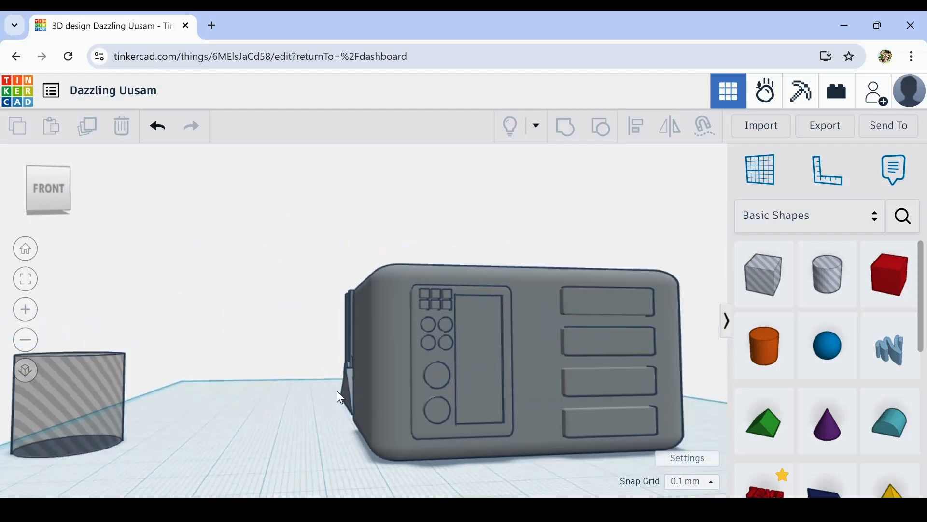
scroll(340, 397, down, 3)
right_drag(671, 389, 651, 401)
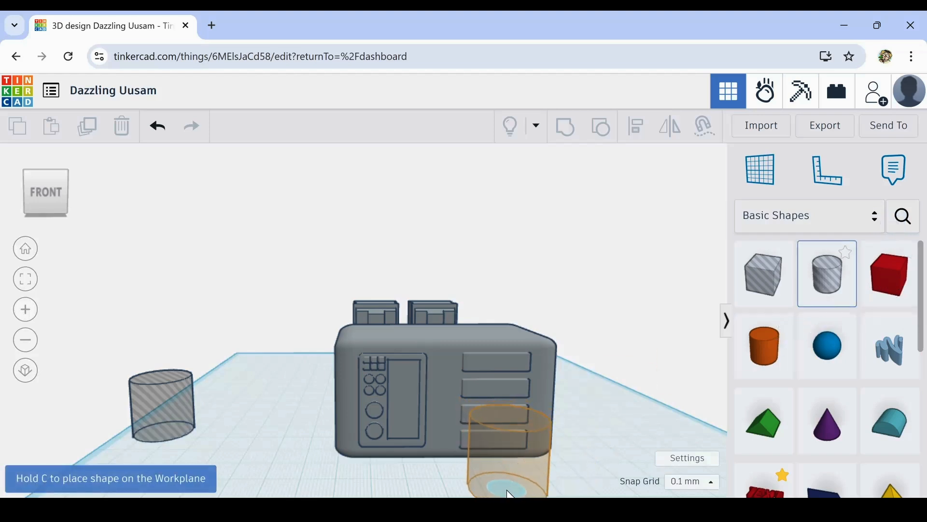
click(471, 490)
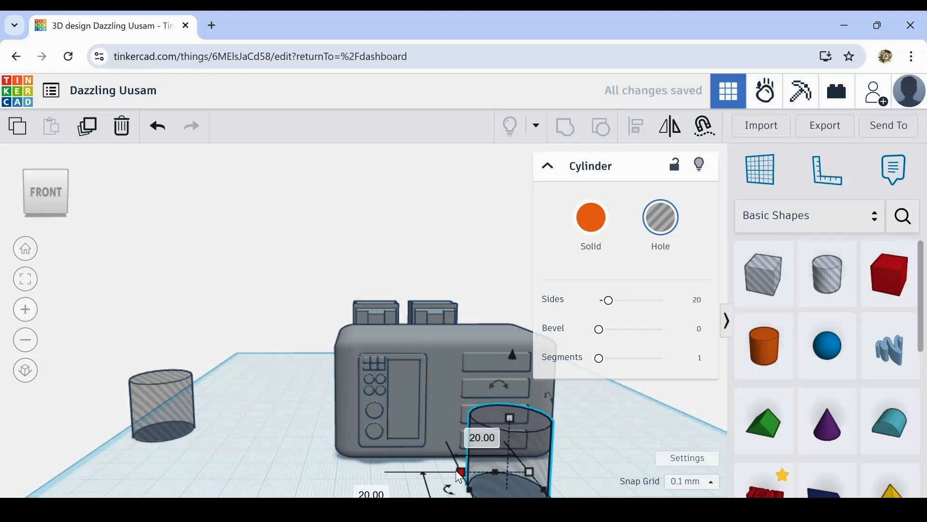
drag(460, 477, 385, 496)
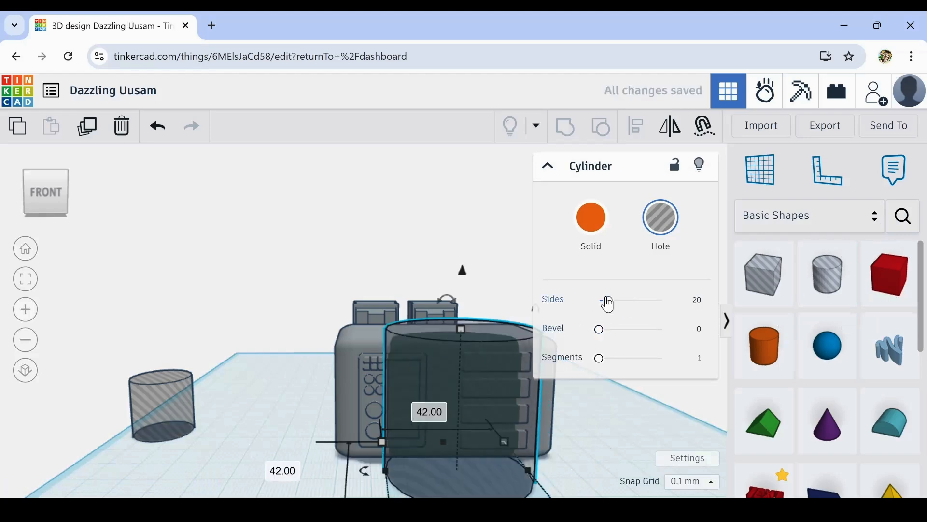
drag(613, 306, 678, 306)
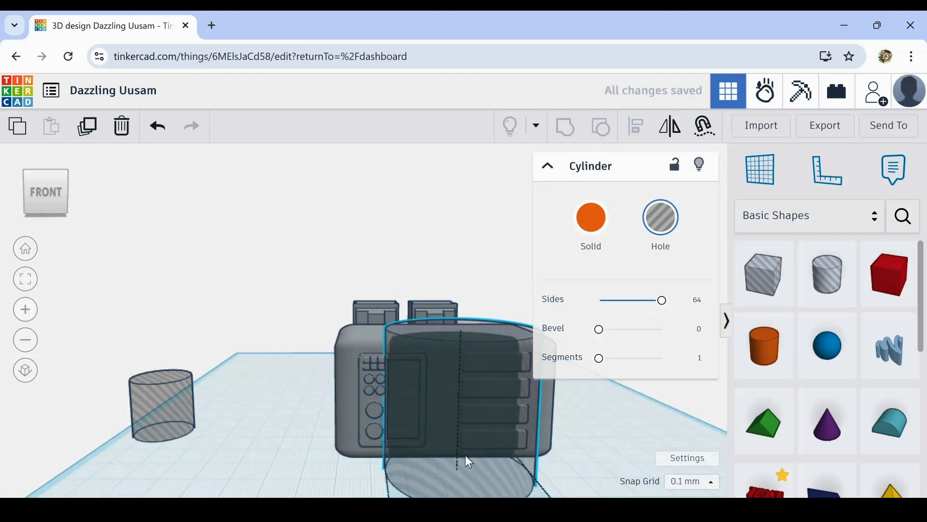
- Move the cylinder hole right so it overlaps the front faces of the four bars
drag(465, 457, 543, 483)
scroll(440, 488, down, 2)
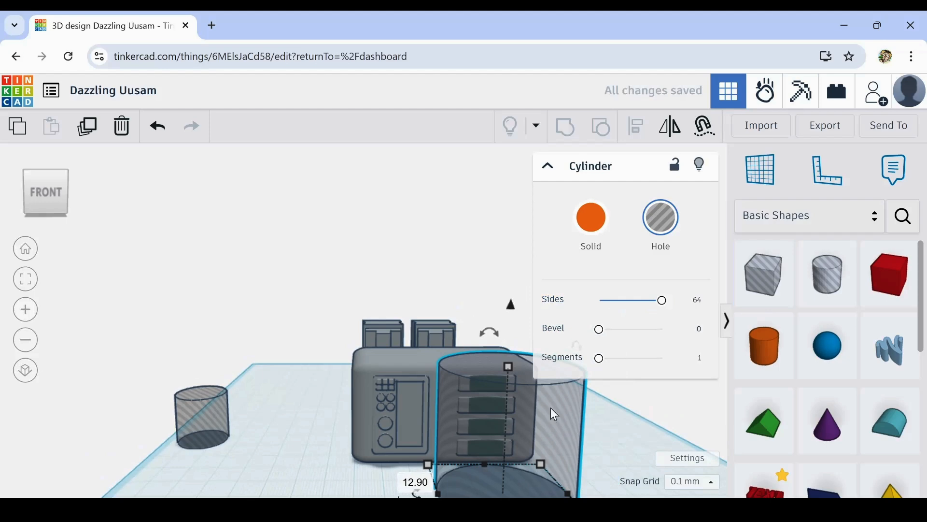
right_drag(586, 418, 637, 453)
- Group the body, its front details and the cylinder hole to carve a curve into the four bars
drag(333, 438, 571, 493)
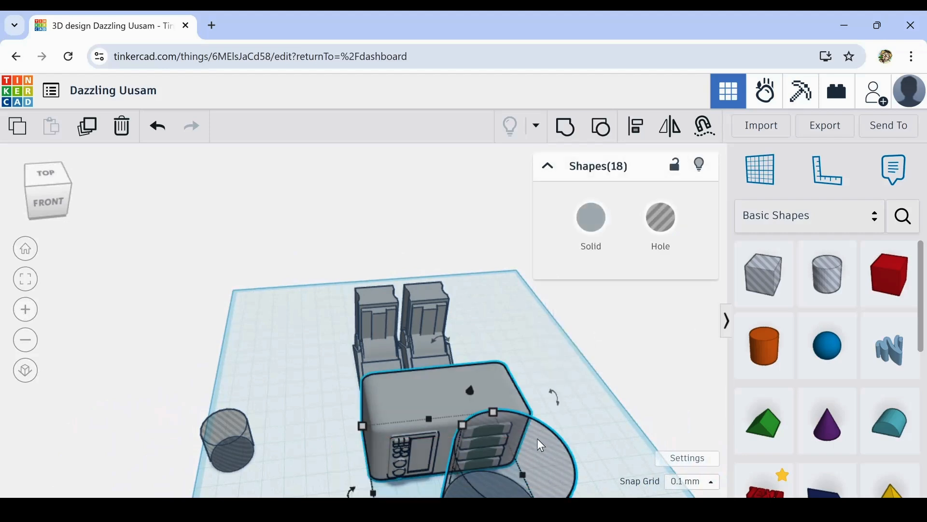
click(597, 422)
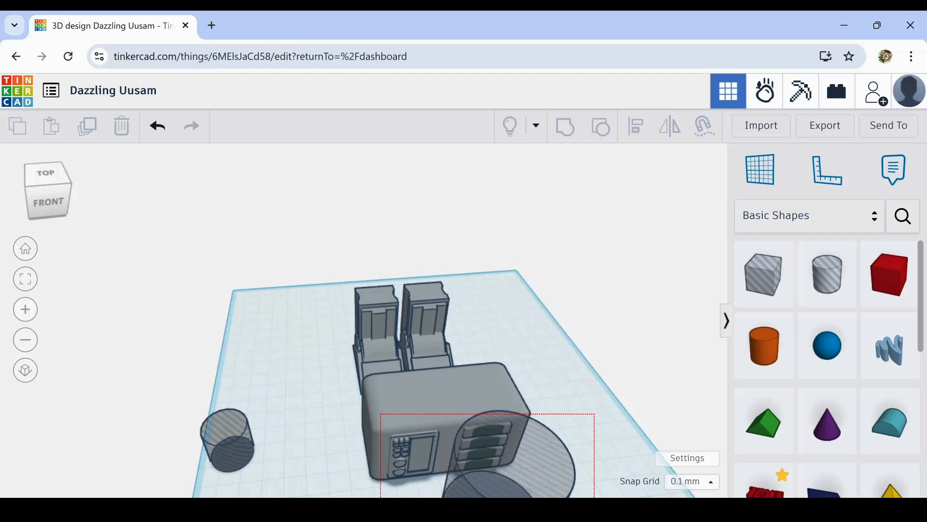
drag(594, 497, 595, 497)
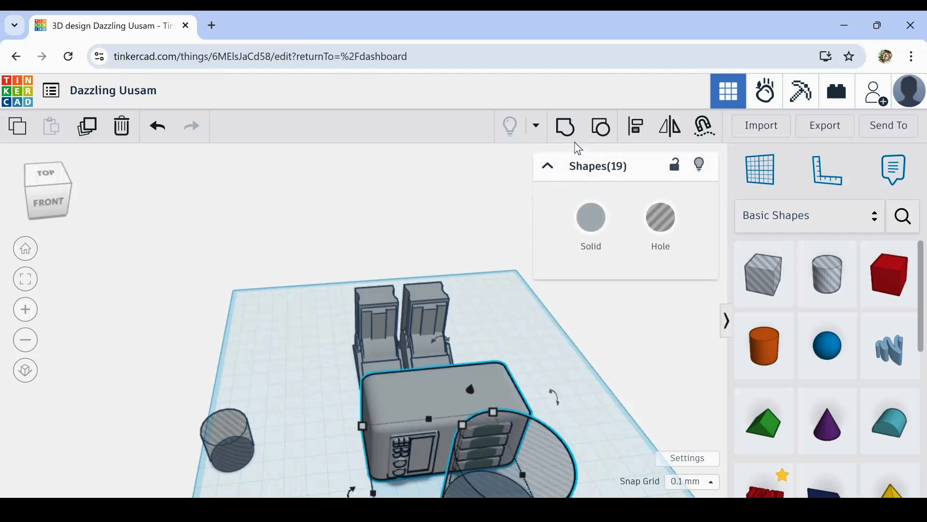
click(559, 129)
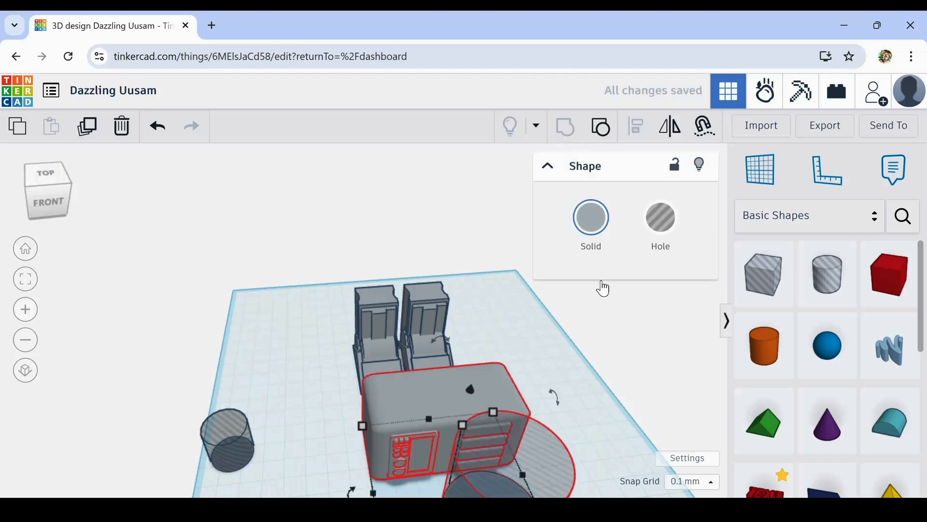
scroll(585, 433, up, 3)
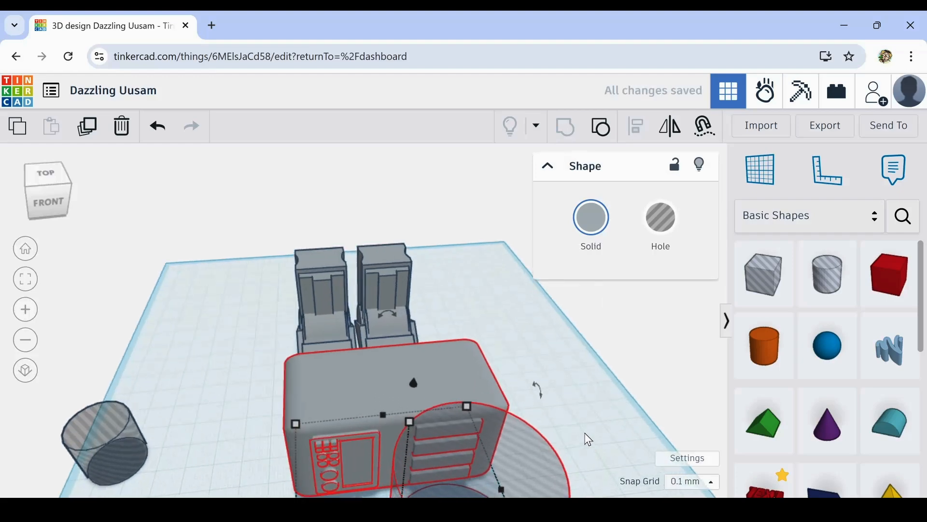
right_drag(585, 433, 630, 404)
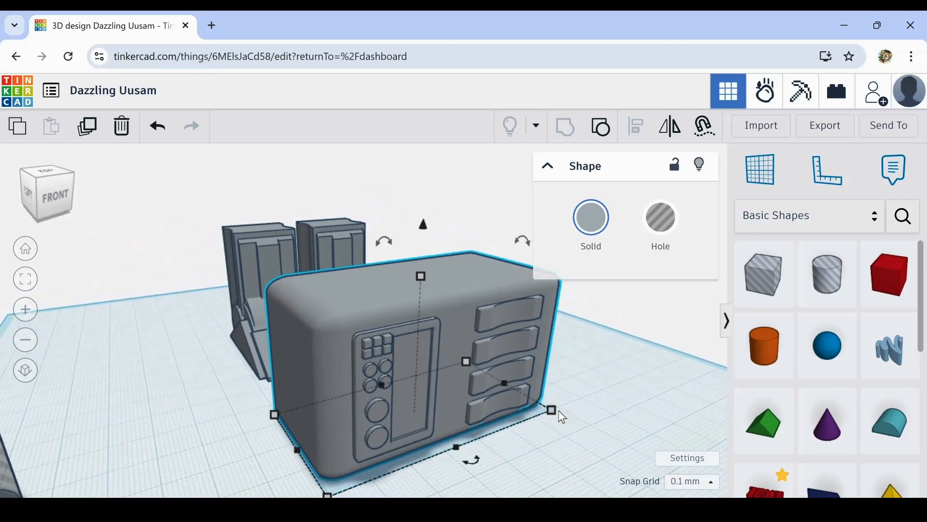
click(561, 468)
mouse_move(560, 468)
right_down()
mouse_move(571, 428)
mouse_move(549, 441)
mouse_move(549, 433)
mouse_move(554, 453)
right_up()
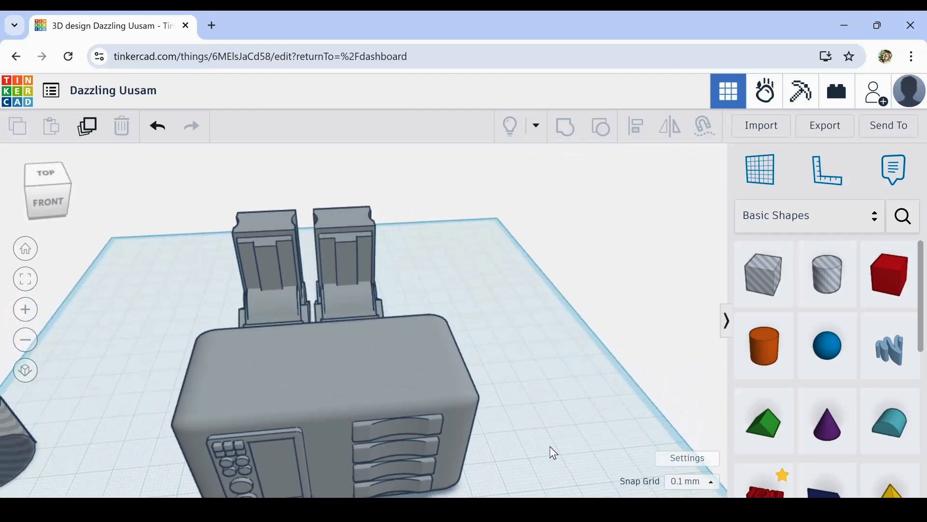
- Undo the grouping of the body, its details and the cylinder hole
scroll(554, 453, down, 2)
right_drag(526, 440, 509, 452)
click(320, 398)
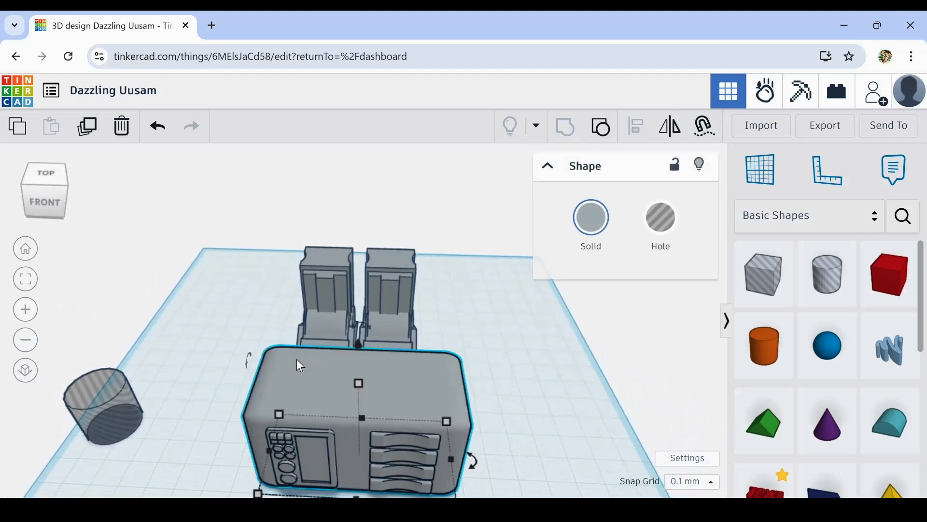
click(645, 388)
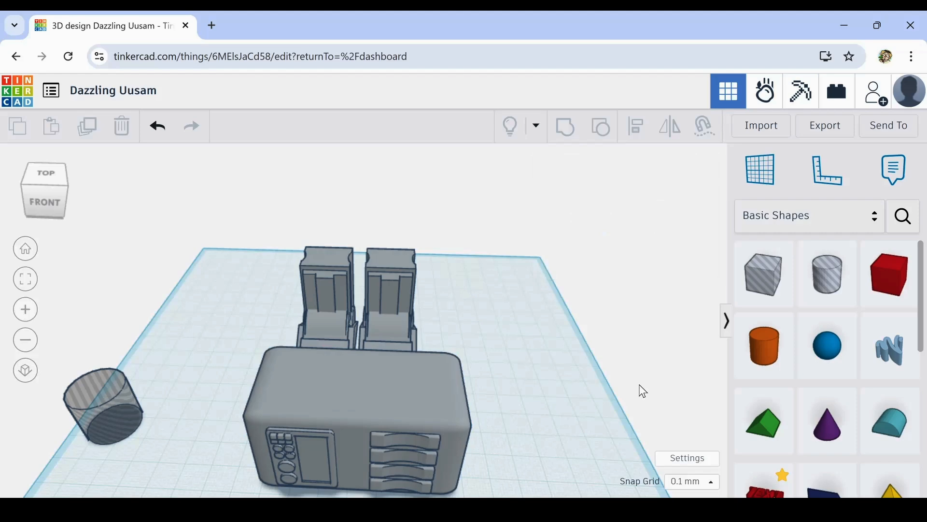
click(292, 394)
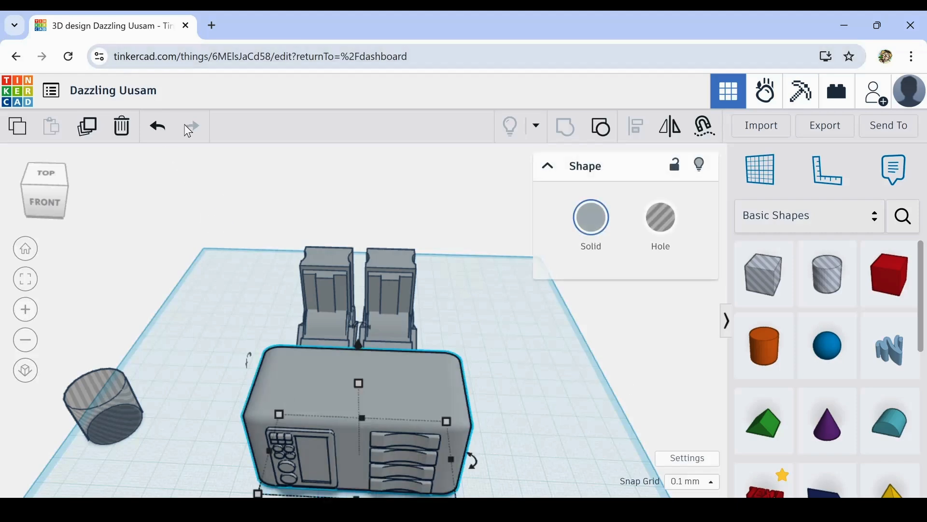
click(156, 127)
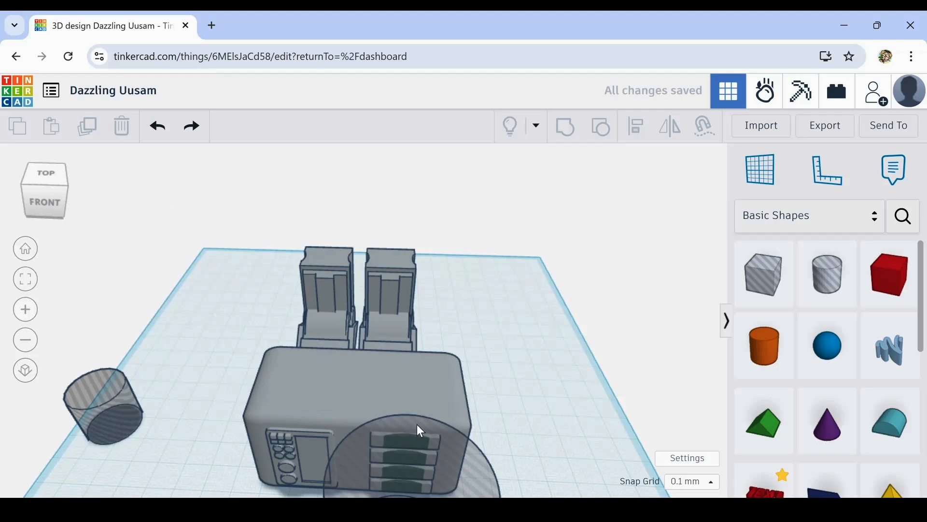
- Duplicate the rounded body box, make the copy slightly smaller in length and width, and raise it slightly above the body's top
click(314, 391)
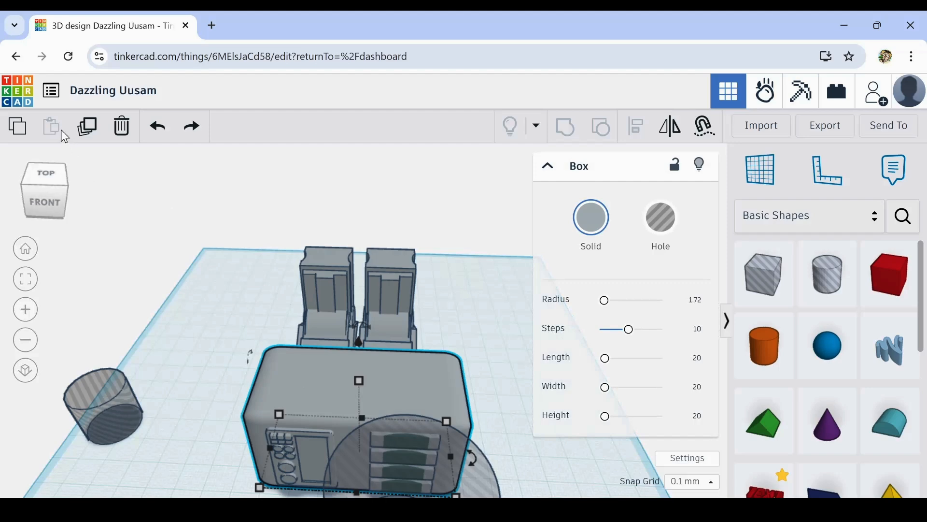
click(89, 133)
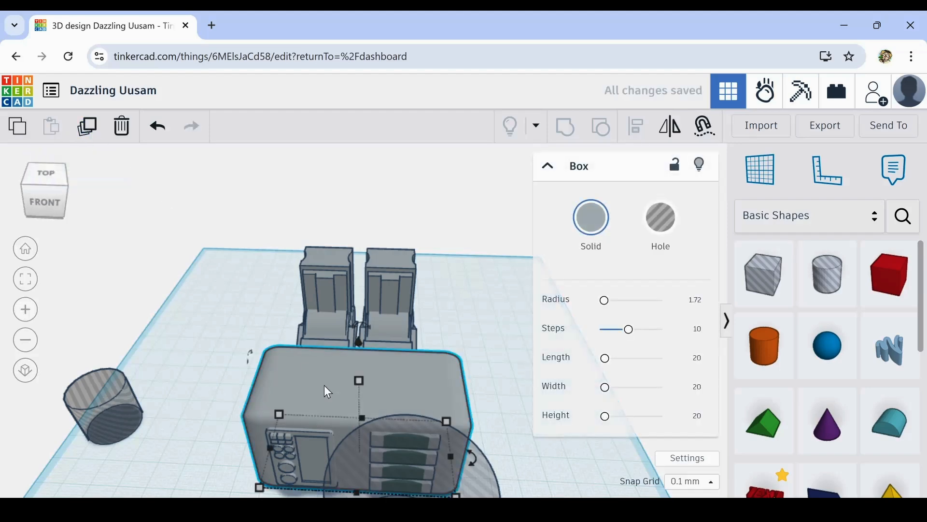
mouse_move(278, 418)
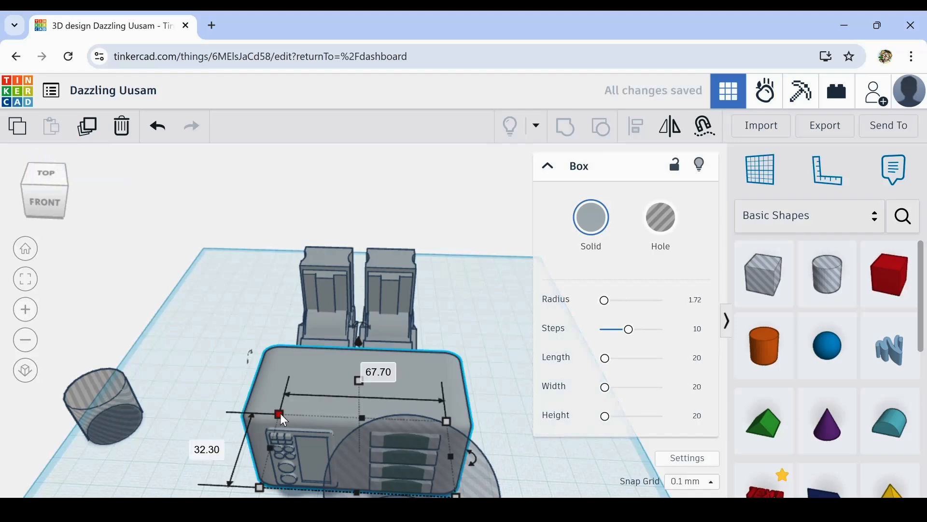
drag(280, 413, 288, 419)
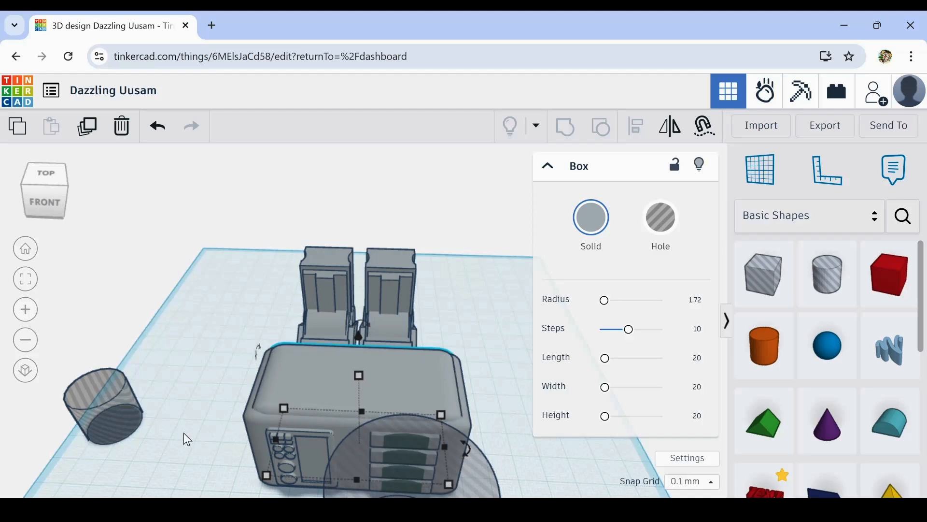
right_drag(183, 433, 239, 408)
click(212, 401)
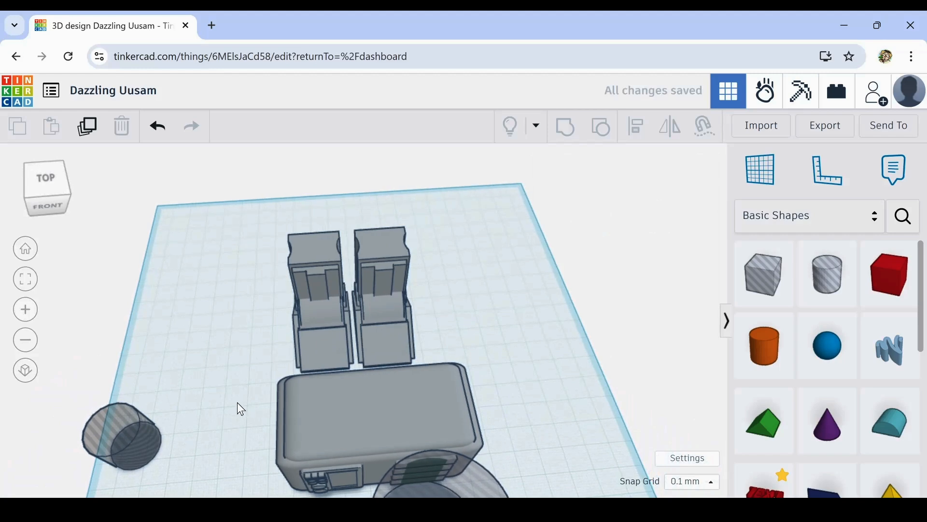
- Group the body, its raised top, the front details and the cylinder hole, carving a curve into the four bars
drag(237, 403, 533, 492)
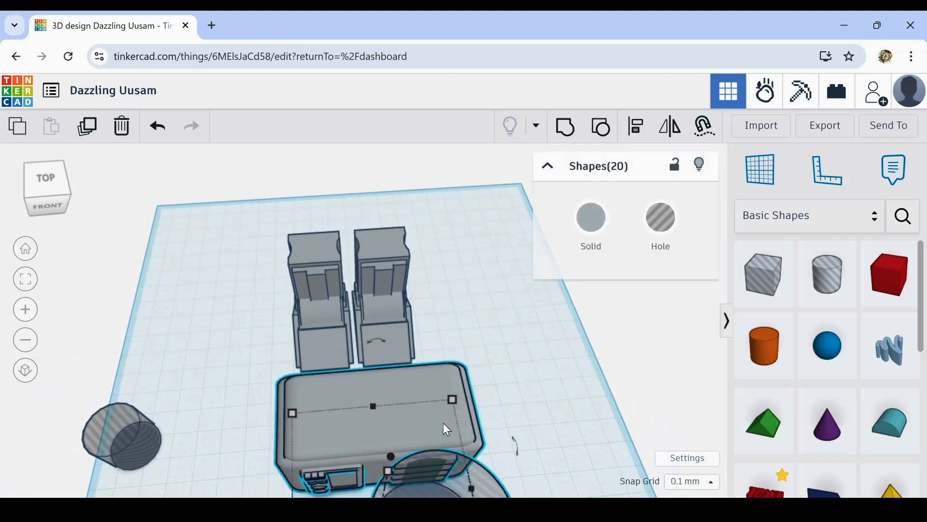
click(566, 128)
right_drag(579, 430, 559, 434)
middle_drag(559, 434, 594, 351)
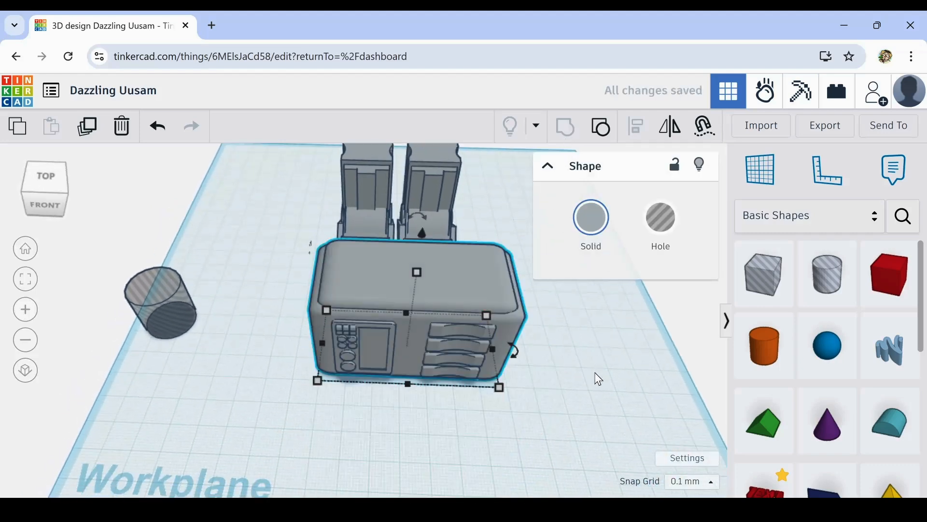
right_drag(571, 395, 614, 383)
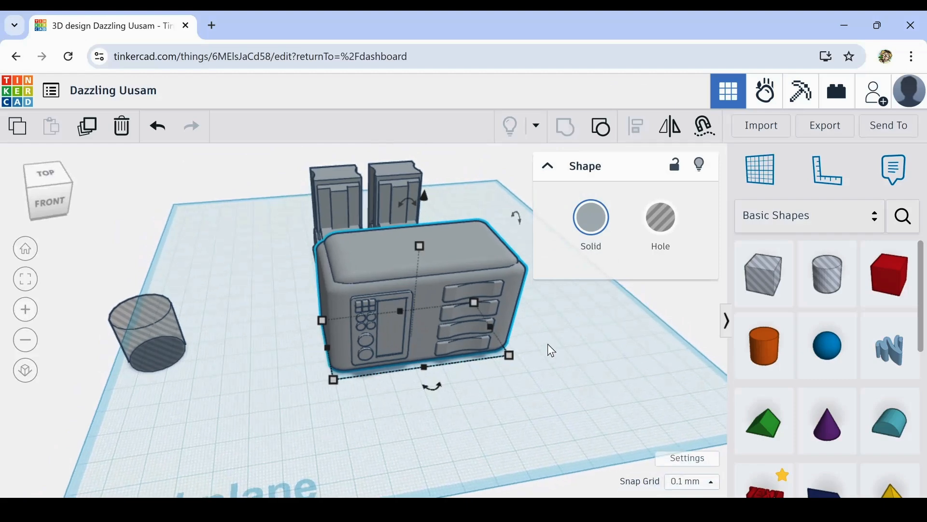
scroll(521, 316, up, 4)
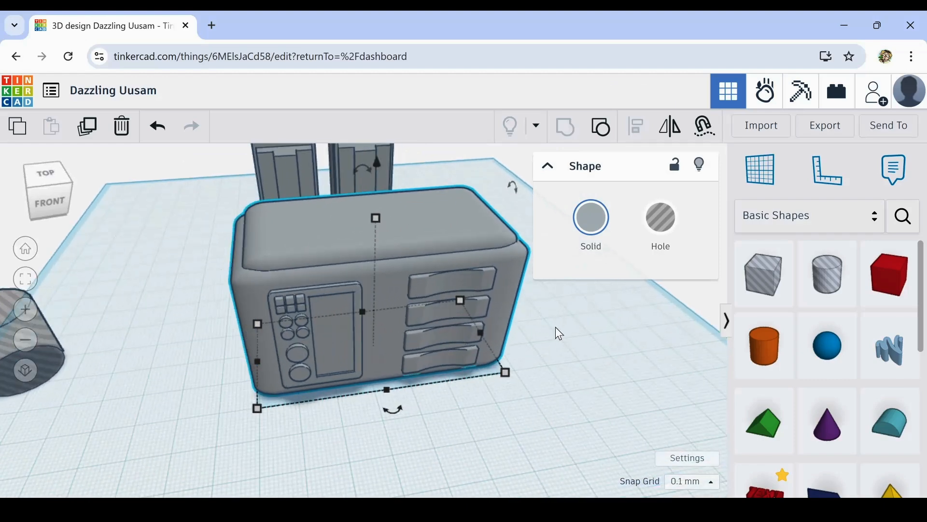
- Move the grouped body over the two legs and raise it above their tops
right_drag(581, 332, 499, 392)
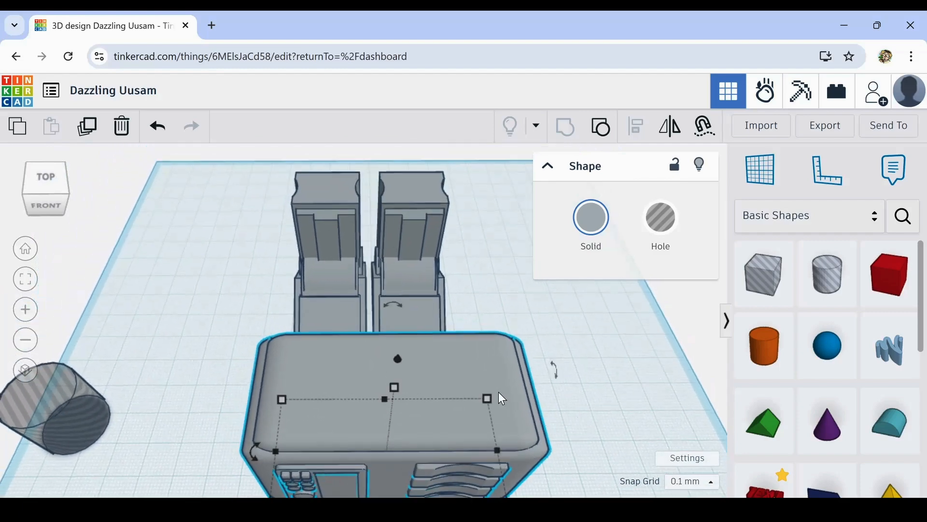
drag(453, 383, 414, 216)
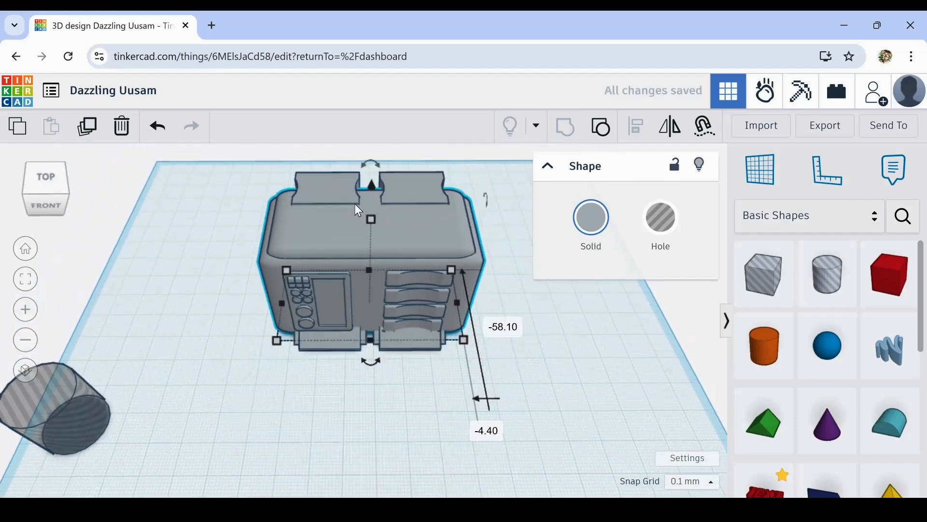
drag(371, 185, 374, 11)
right_drag(385, 150, 207, 389)
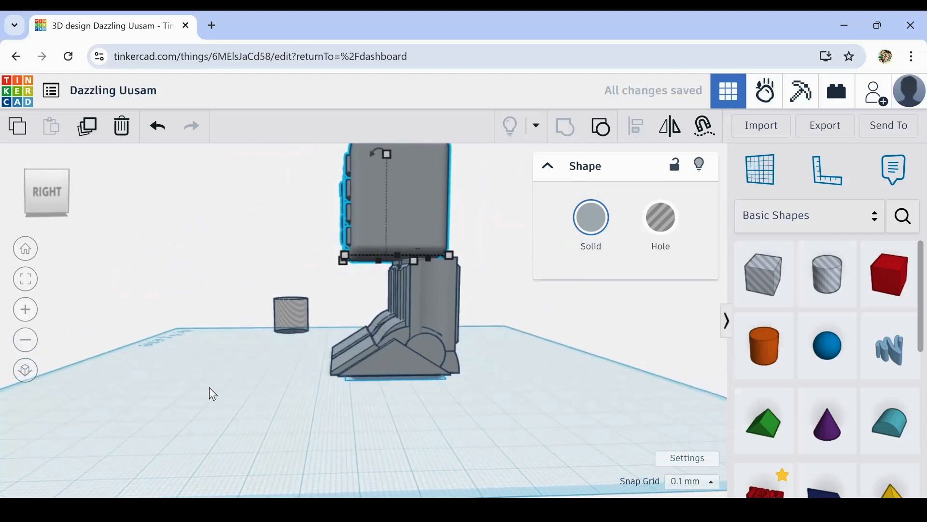
- Nudge the body backward until it sits roughly centred front to back over the legs
key(Right)
key(Right)
key(Right)
key(Right)
key(Right)
key(Right)
key(Right)
key(Right)
key(Right)
key(Right)
key(Right)
key(Right)
key(Right)
key(Right)
key(Right)
key(Right)
key(Right)
key(Right)
key(Right)
key(Right)
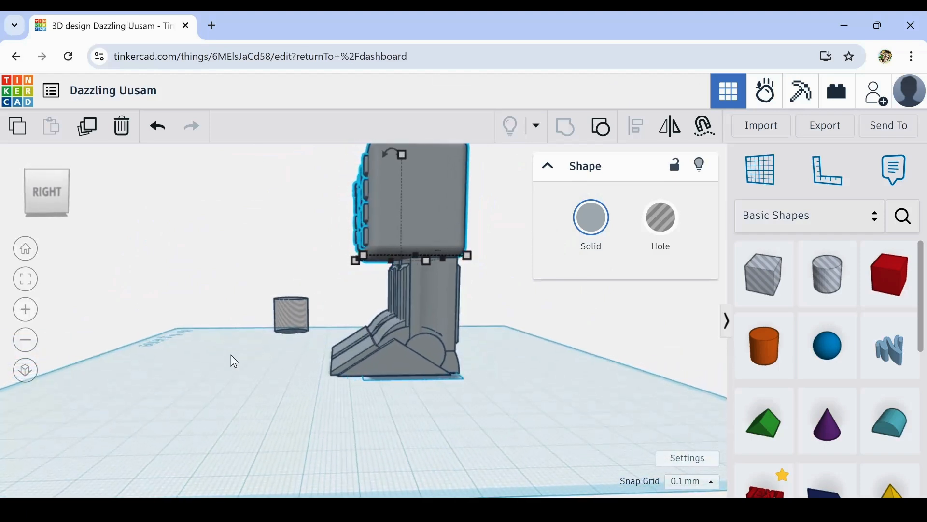
key(Right)
key(Right)
key(Right)
key(Right)
key(Right)
key(Right)
key(Right)
key(Right)
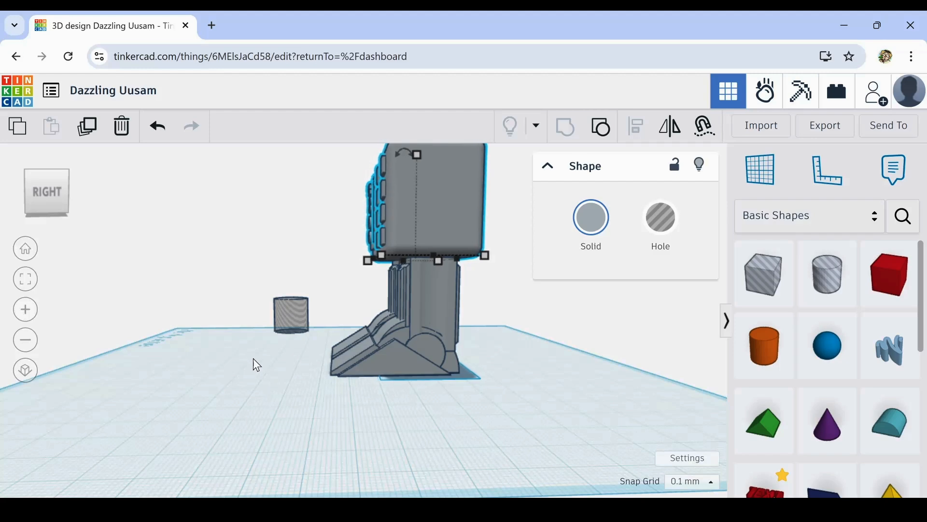
right_drag(253, 358, 503, 352)
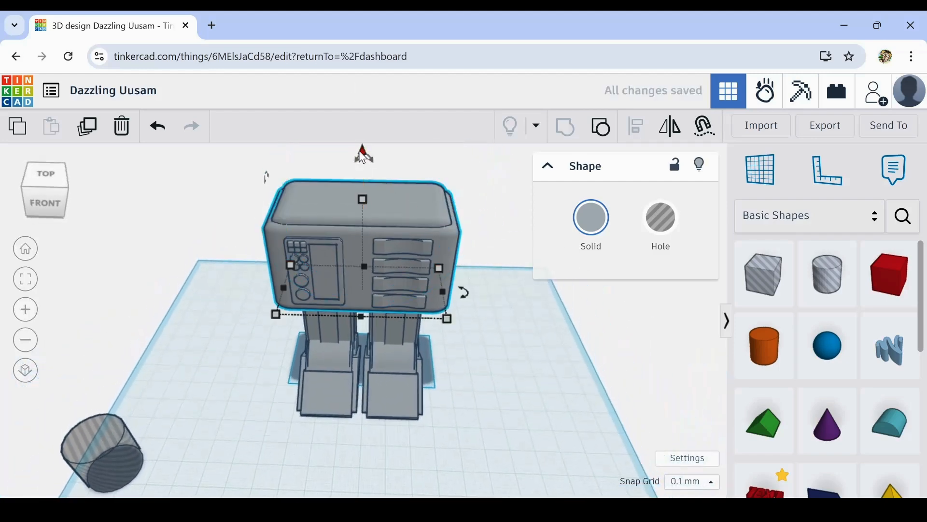
- Lower the body by about 7.7 mm toward the legs, then fine-tune it slightly upward to rest on their tops
drag(362, 151, 363, 173)
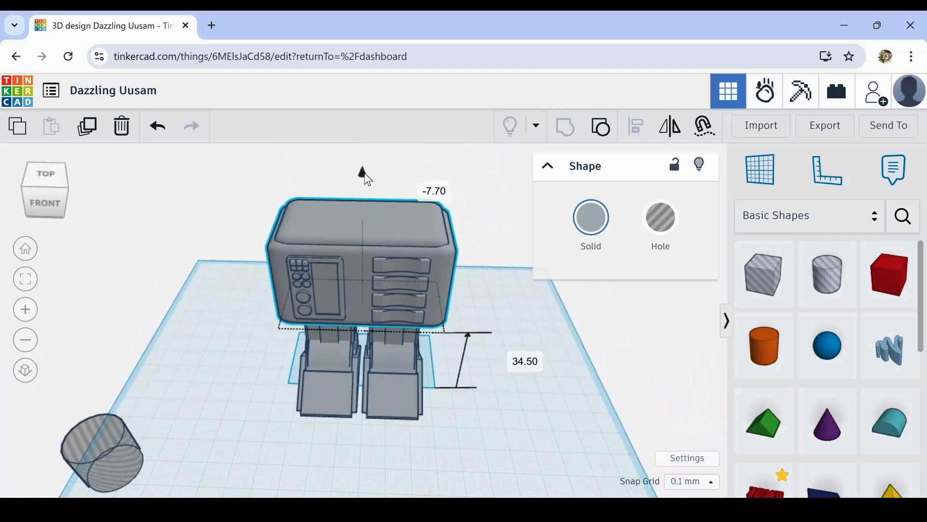
right_drag(536, 459, 309, 396)
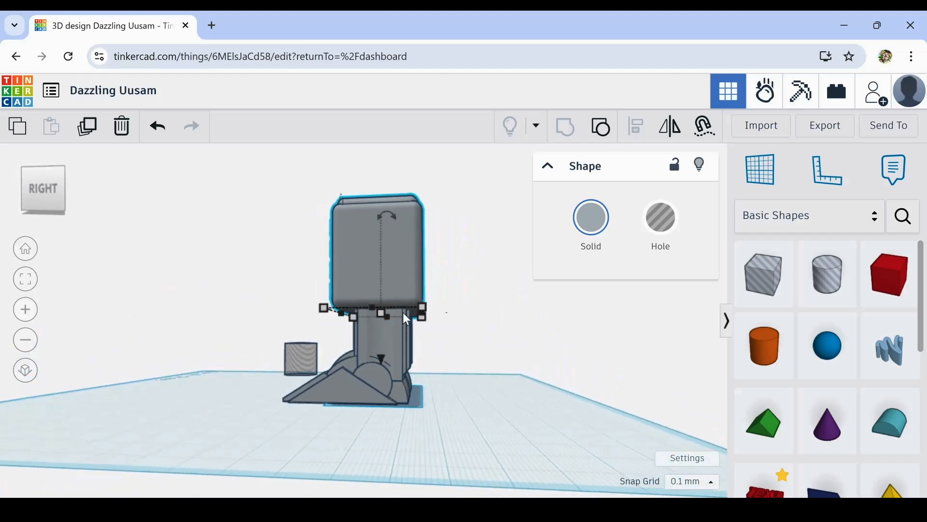
right_drag(347, 452, 560, 468)
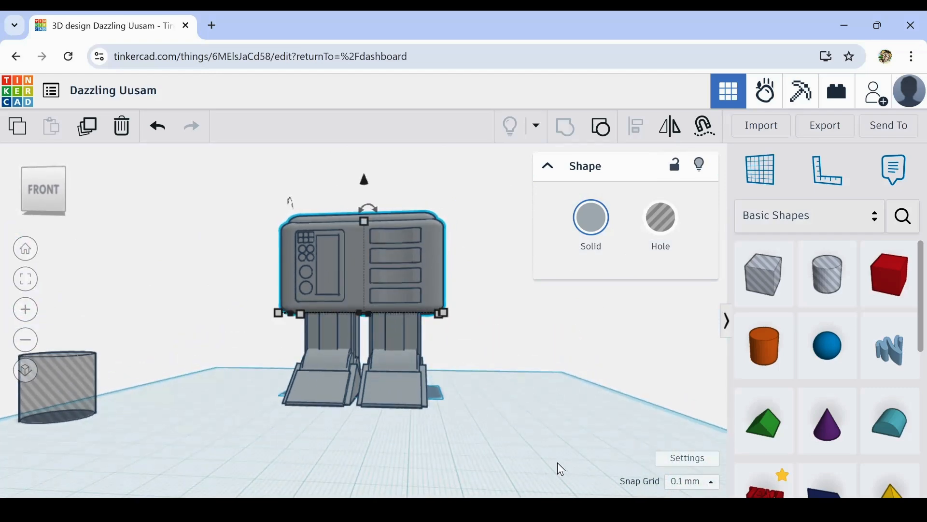
key(ctrl+Up)
key(ctrl+Up)
key(ctrl+Up)
key(ctrl+Up)
key(ctrl+Up)
key(ctrl+Up)
key(ctrl+Up)
key(ctrl+Up)
key(ctrl+Up)
key(ctrl+Up)
key(ctrl+Up)
key(ctrl+Up)
key(ctrl+Up)
key(ctrl+Up)
key(ctrl+Up)
key(ctrl+Up)
key(ctrl+Up)
key(ctrl+Up)
key(ctrl+Up)
key(ctrl+Up)
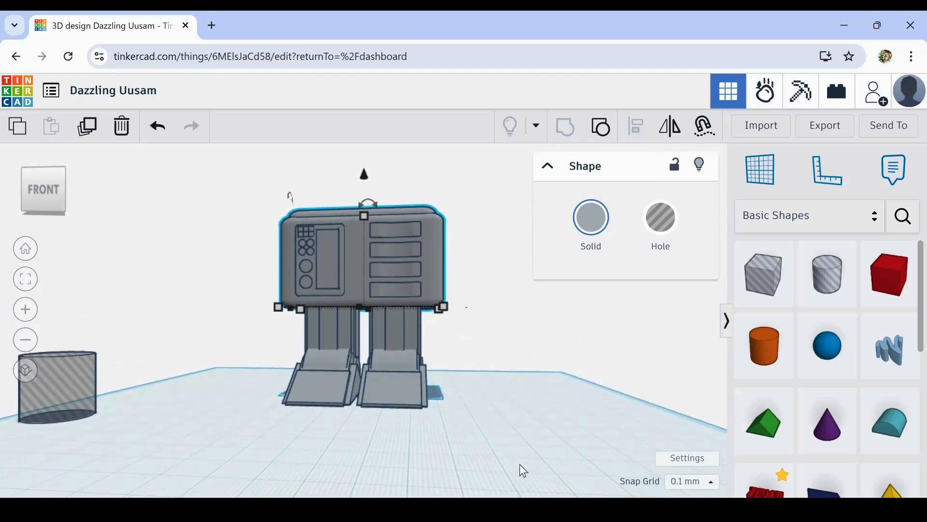
right_drag(490, 360, 521, 378)
click(567, 407)
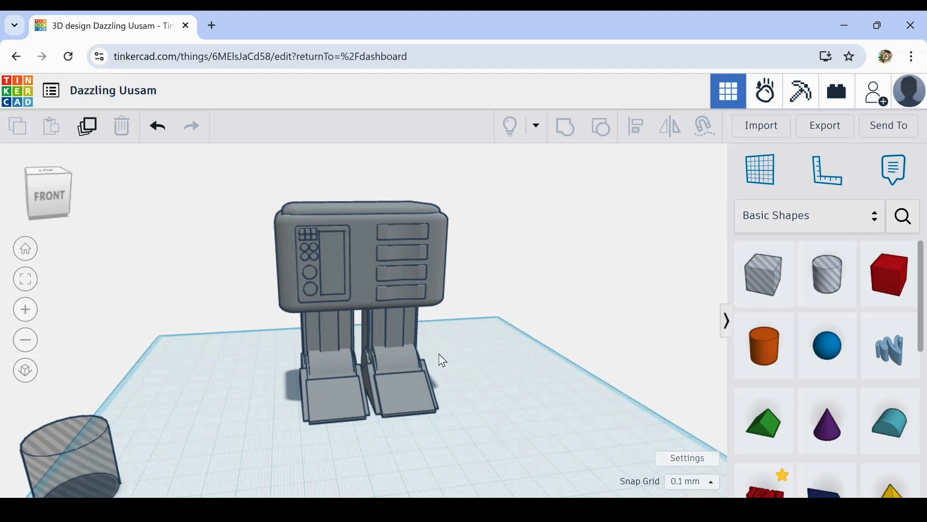
drag(306, 328, 345, 337)
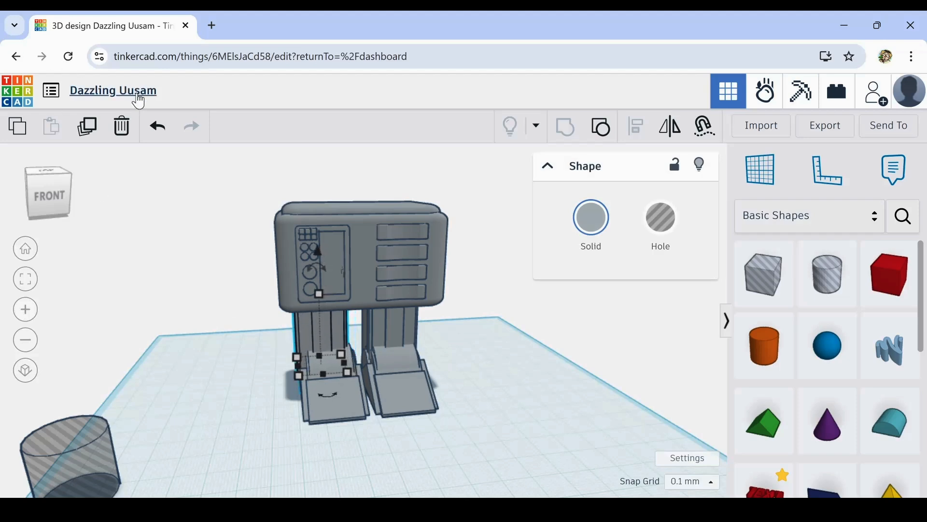
click(158, 140)
click(270, 317)
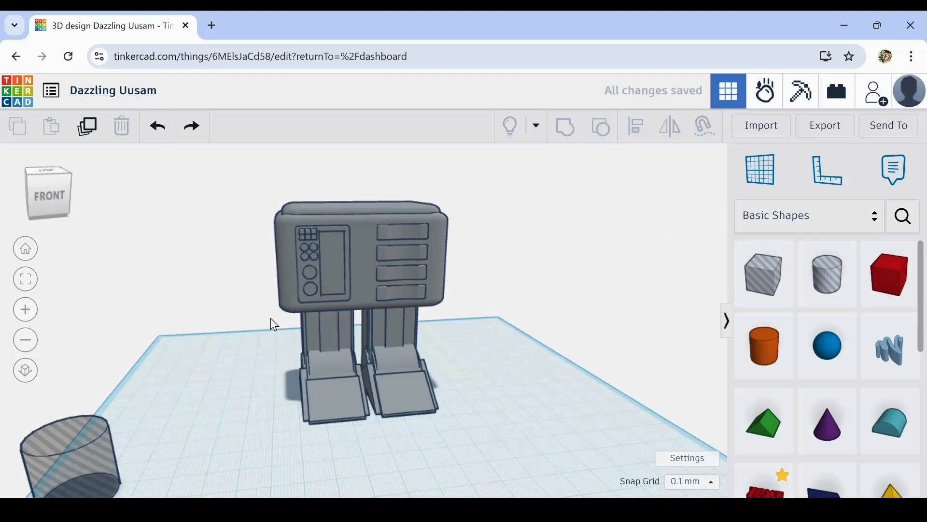
- Duplicate the upper panelled part of the leg below the button panel and move the copy sideways clear of the body
drag(356, 335, 356, 335)
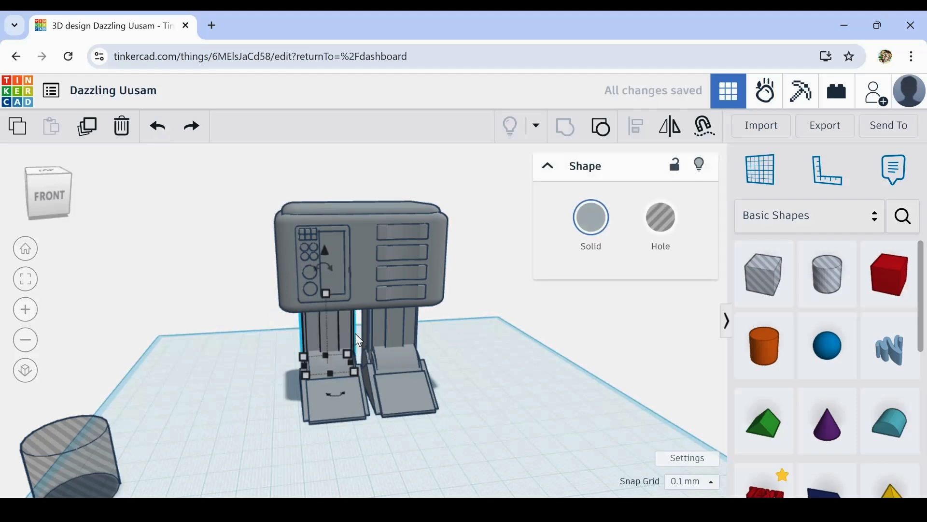
click(86, 126)
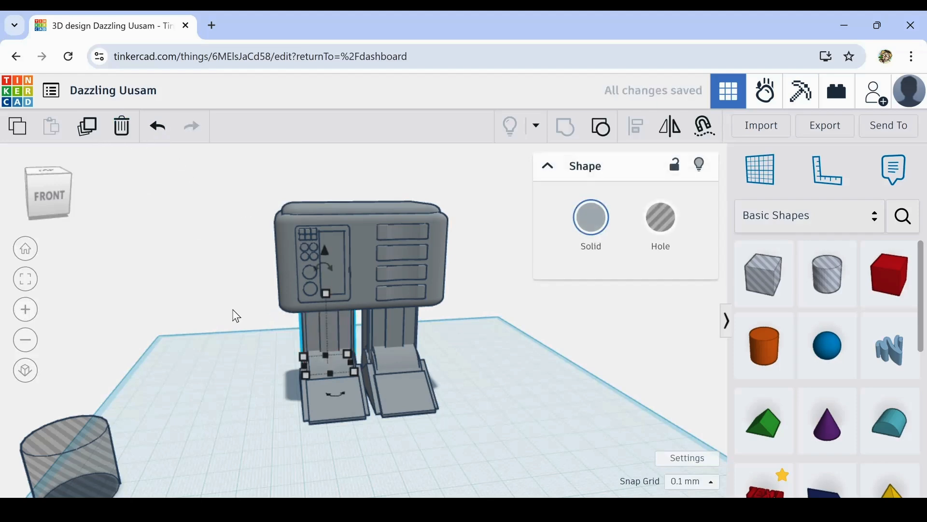
key(Left)
key(Left)
key(Left)
key(Left)
key(Left)
key(Left)
key(Left)
key(Left)
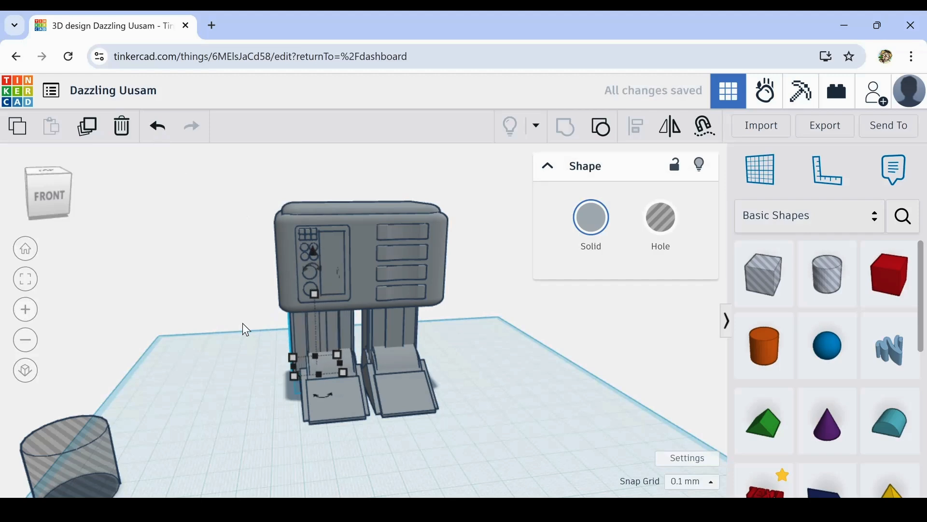
key(Left)
key(Left)
key(Left)
key(Left)
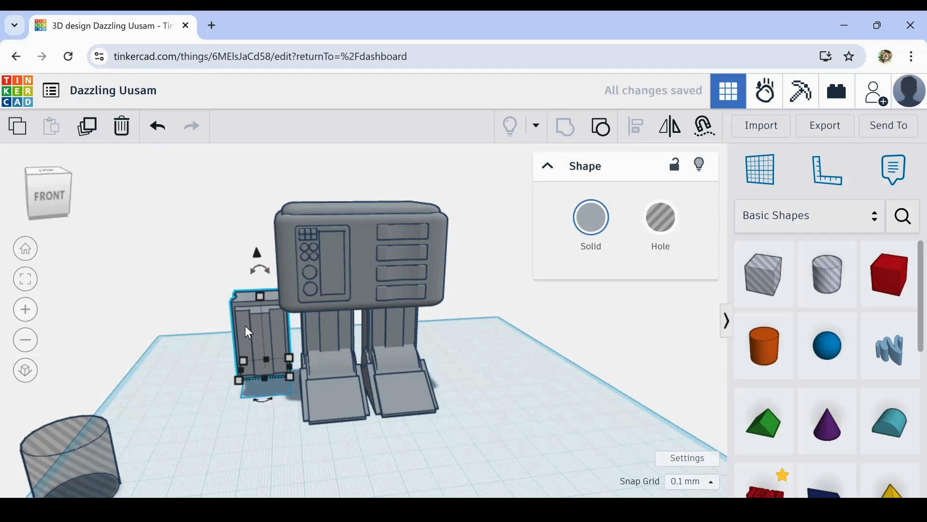
- Raise the duplicated panelled block in small increments until it hangs beside the body as an arm
key(ctrl+Up)
key(ctrl+Up)
key(ctrl+Up)
key(ctrl+Up)
key(ctrl+Up)
key(ctrl+Up)
key(ctrl+Up)
key(ctrl+Up)
key(ctrl+Up)
key(ctrl+Up)
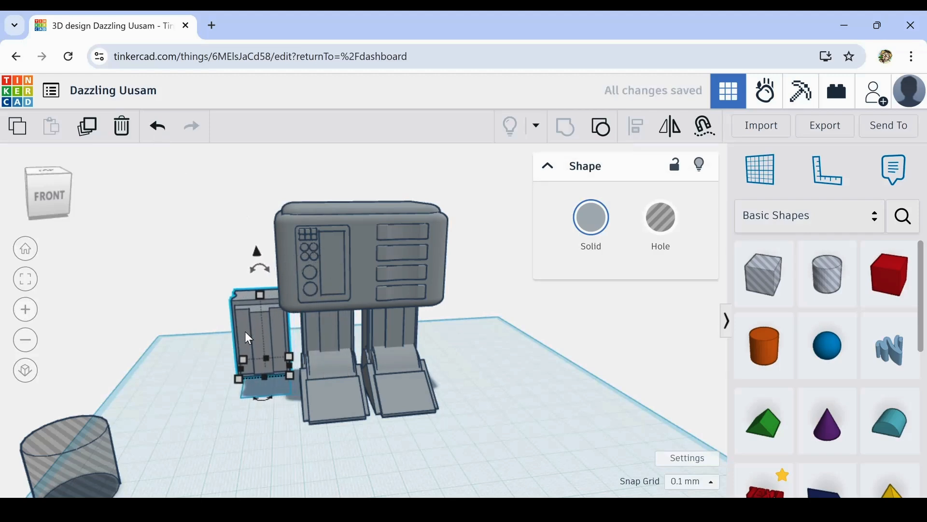
key(ctrl+Up)
key(ctrl+Up)
key(ctrl+Up)
key(ctrl+Up)
key(ctrl+Up)
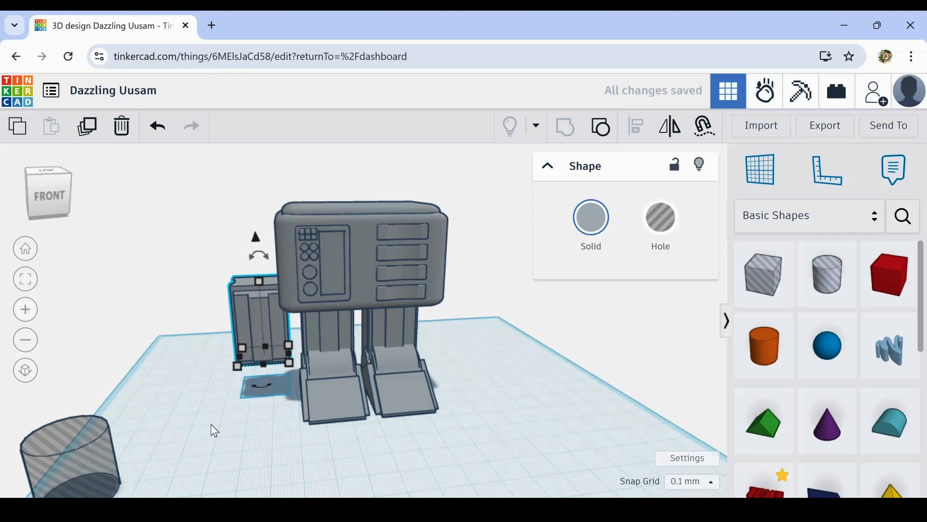
right_drag(209, 428, 196, 443)
key(ctrl+Up)
key(ctrl+Up)
key(ctrl+Up)
key(ctrl+Up)
key(ctrl+Up)
key(ctrl+Up)
key(ctrl+Up)
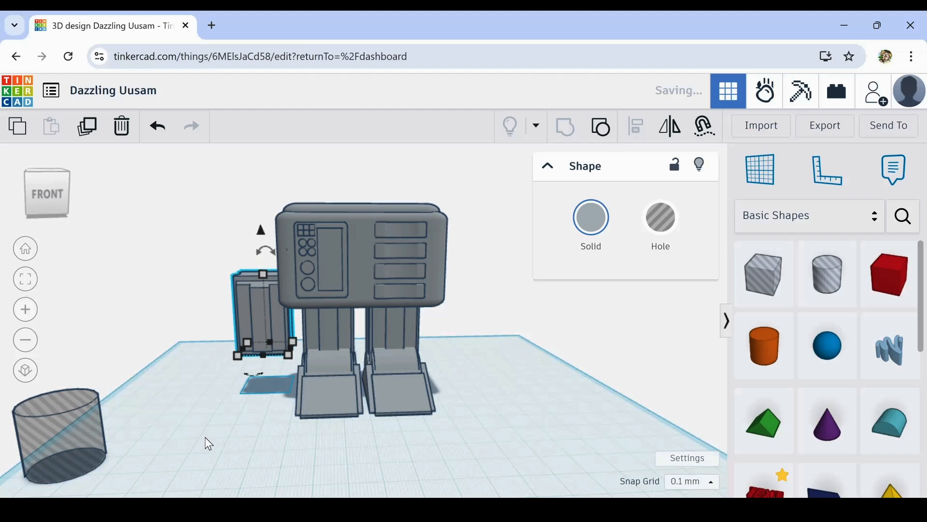
key(ctrl+Up)
key(ctrl+Up)
key(ctrl+Up)
key(ctrl+Up)
key(ctrl+Up)
key(ctrl+Up)
key(ctrl+Up)
key(ctrl+Up)
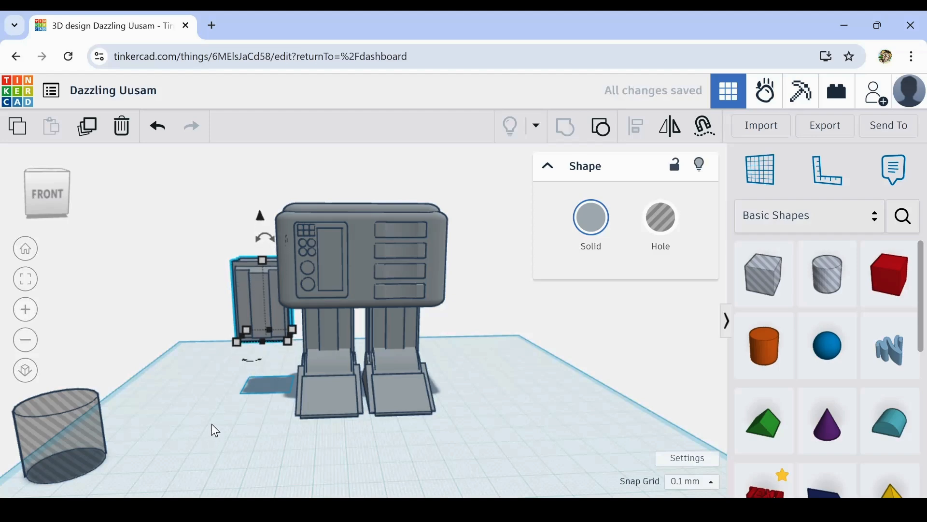
key(ctrl+Up)
key(ctrl+Up)
key(ctrl+Up)
key(ctrl+Up)
key(ctrl+Up)
key(ctrl+Up)
key(ctrl+Up)
key(ctrl+Up)
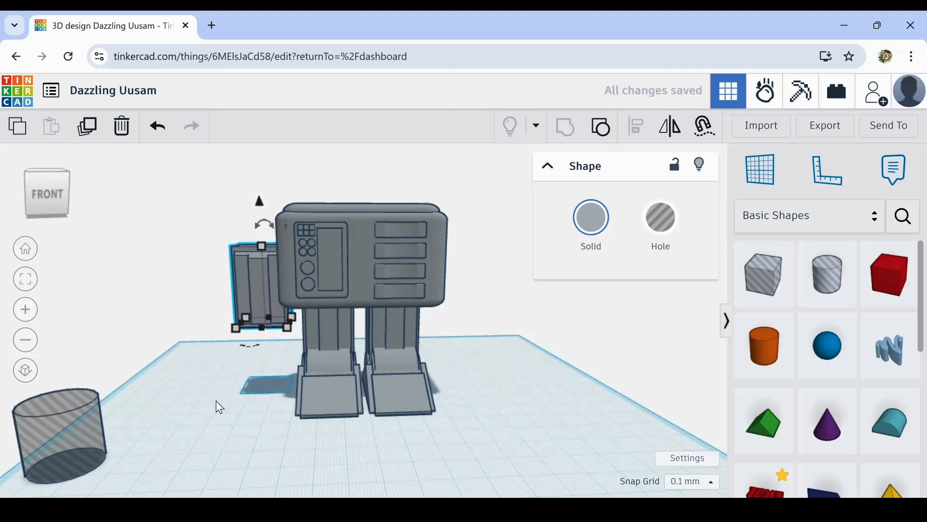
- Add a Round Roof on the arm block's top face, turned 90° so its arch spans the block front to back
right_drag(221, 402, 430, 396)
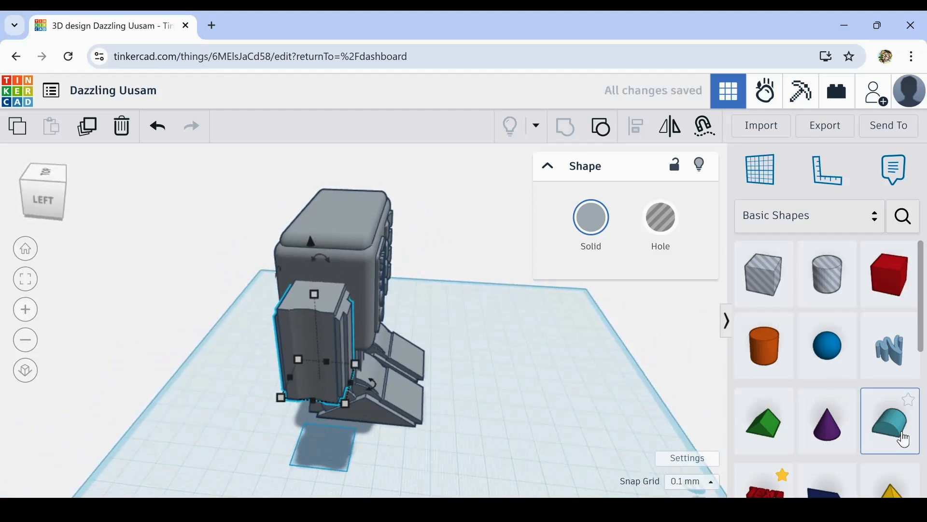
drag(898, 432, 314, 320)
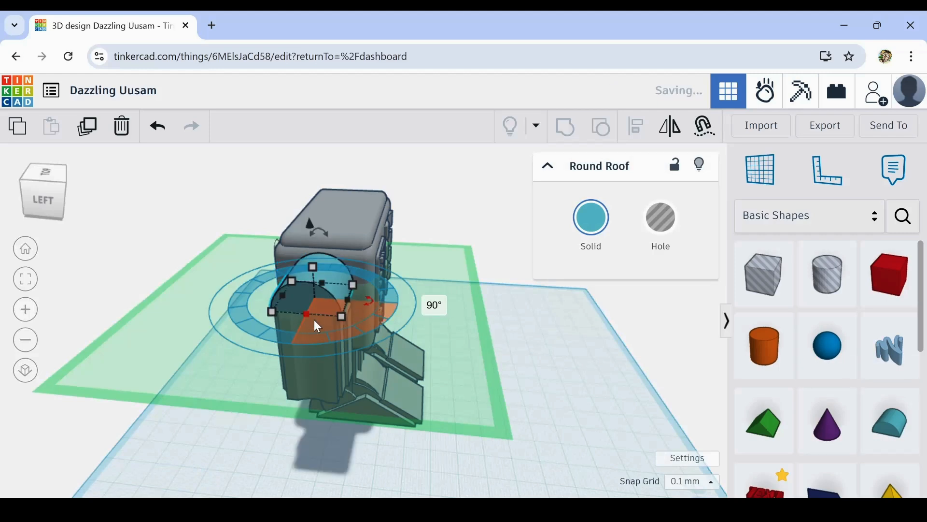
click(581, 347)
right_drag(581, 346, 578, 372)
scroll(252, 259, up, 3)
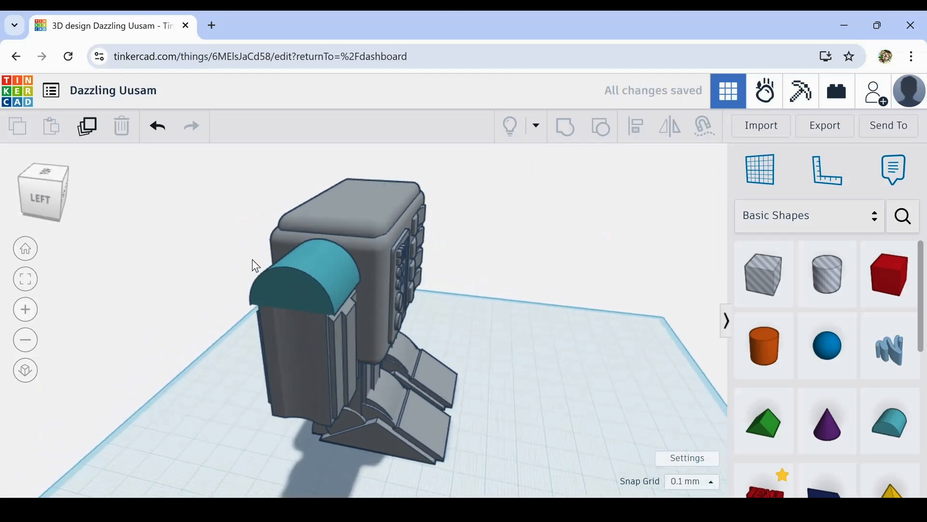
- Recolour the round roof on the arm with the preset grey that matches the body
click(360, 316)
click(353, 293)
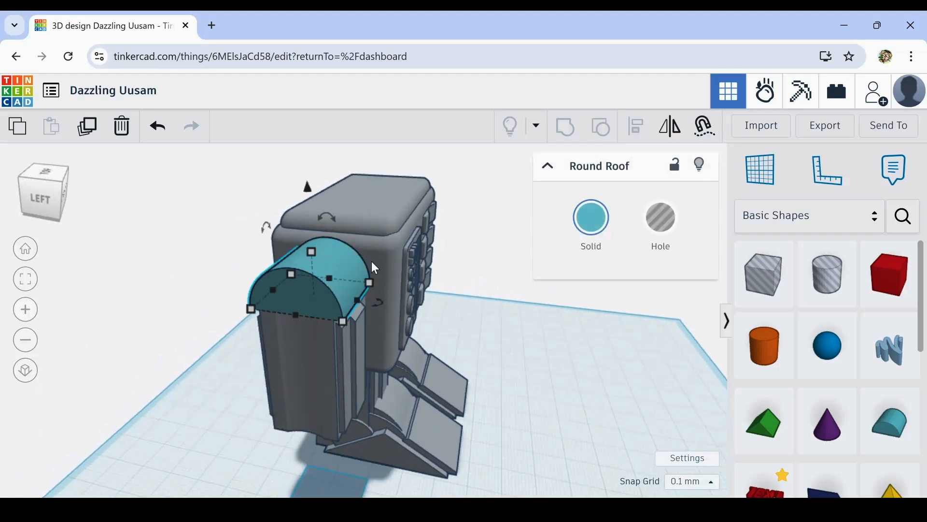
click(581, 236)
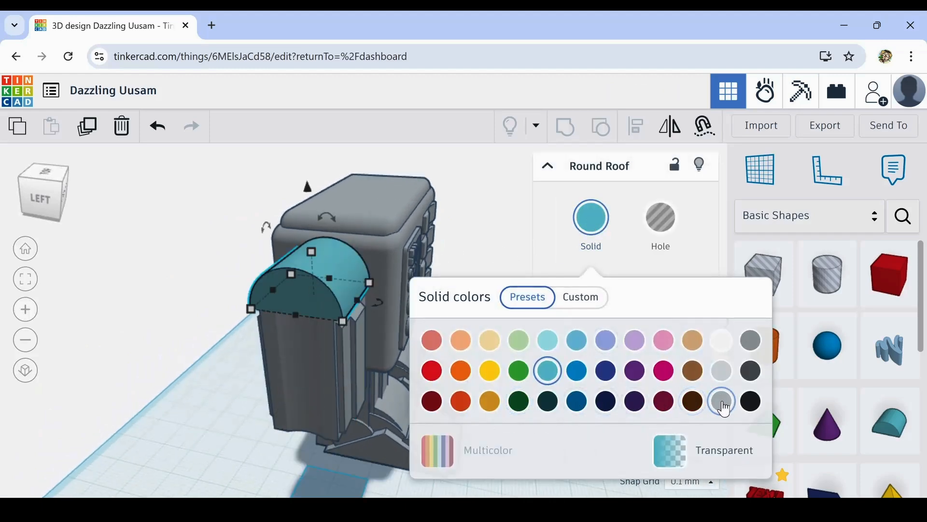
click(723, 403)
click(165, 367)
right_drag(166, 367, 142, 384)
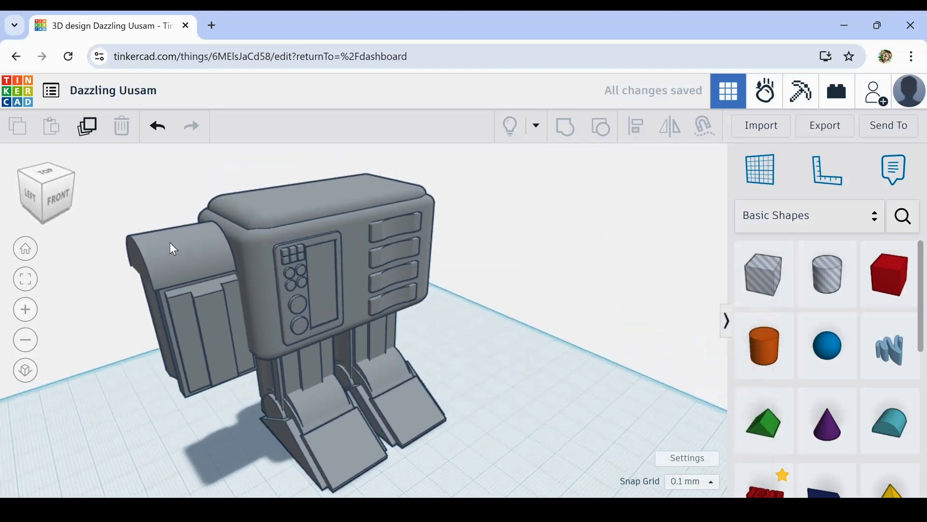
- Nudge the round roof toward the body and extend its outer side to a length of 22.07 mm
click(173, 257)
key(Right)
key(Right)
key(Right)
key(Right)
key(Right)
key(Right)
key(Right)
key(Right)
key(Right)
key(Right)
key(Right)
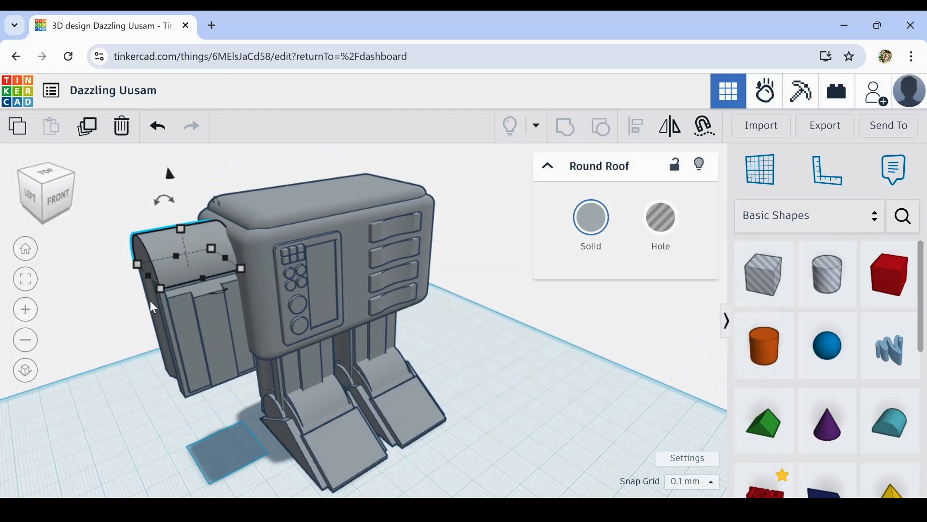
key(Right)
key(Right)
key(Right)
key(Right)
key(Right)
key(Right)
key(Right)
key(Right)
key(Right)
key(Right)
key(Right)
key(Right)
key(Right)
key(Right)
key(Right)
key(Right)
key(Right)
key(Right)
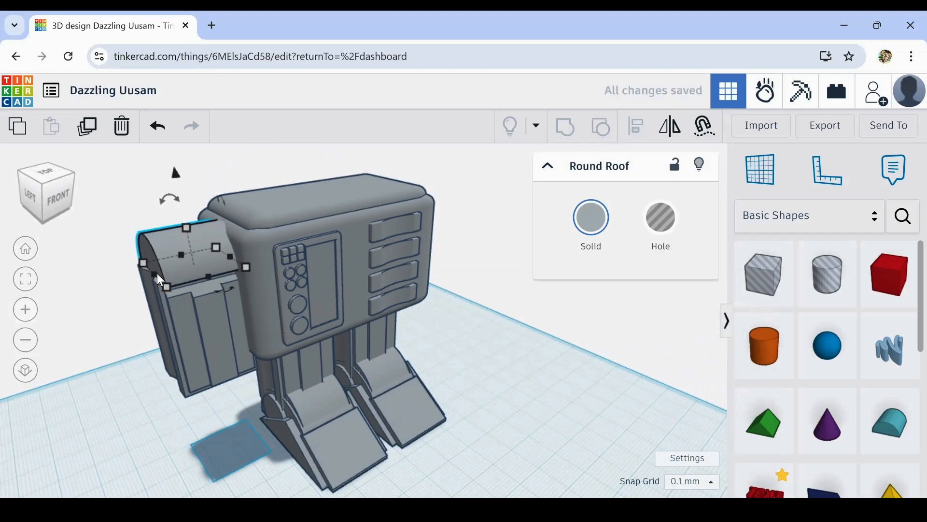
drag(148, 273, 145, 274)
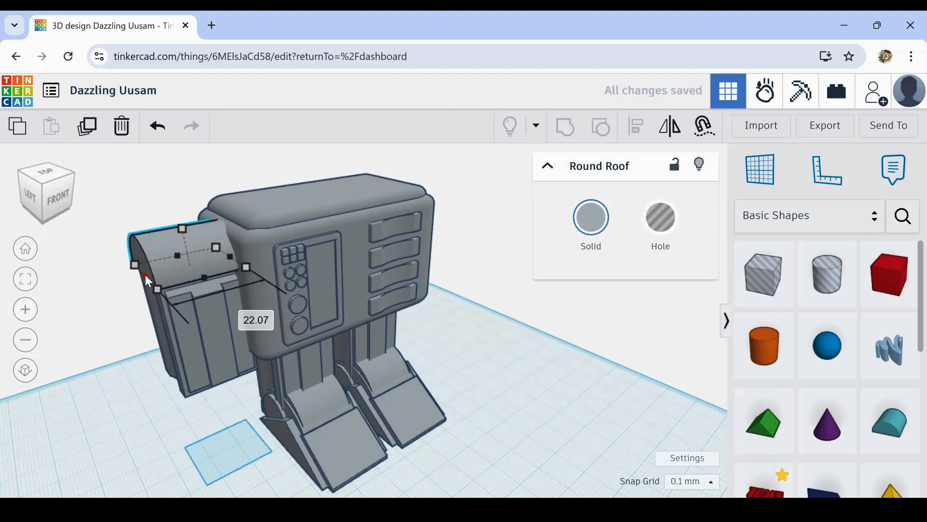
right_drag(103, 326, 193, 344)
click(274, 273)
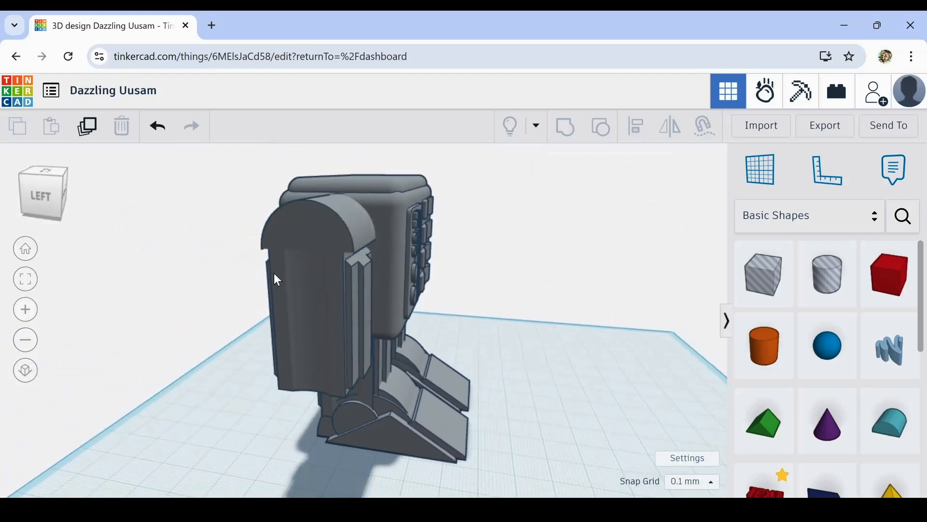
- Centre the round roof front to back on the arm block, keeping the arm block as the alignment reference
right_drag(274, 273, 211, 279)
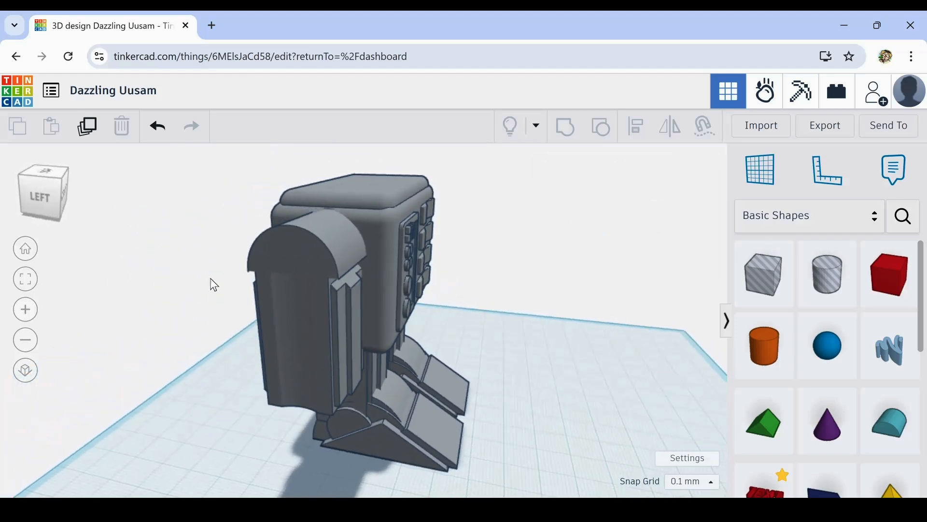
click(297, 307)
shift+click(294, 247)
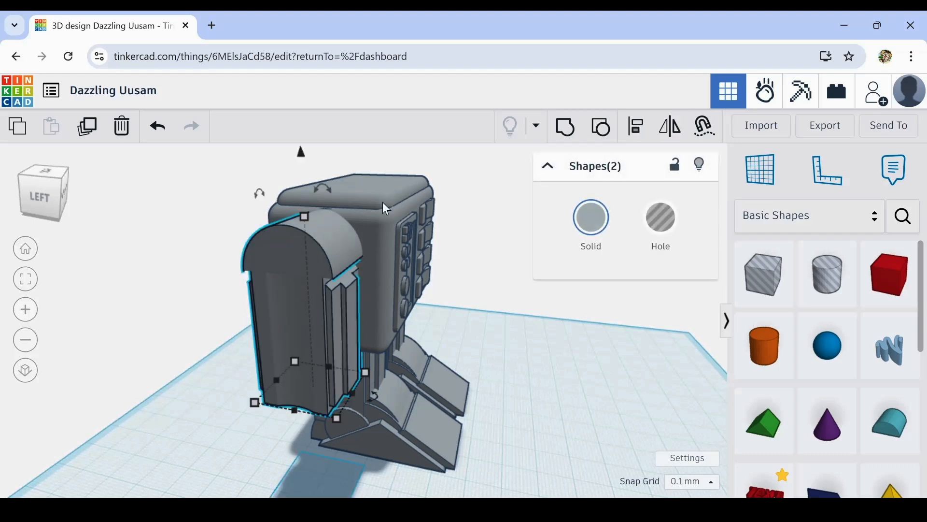
click(636, 127)
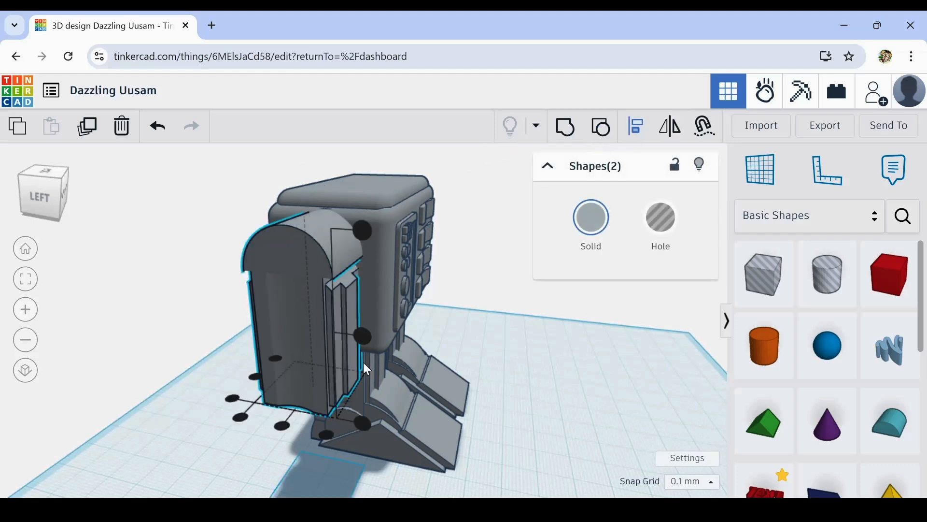
click(300, 303)
click(284, 423)
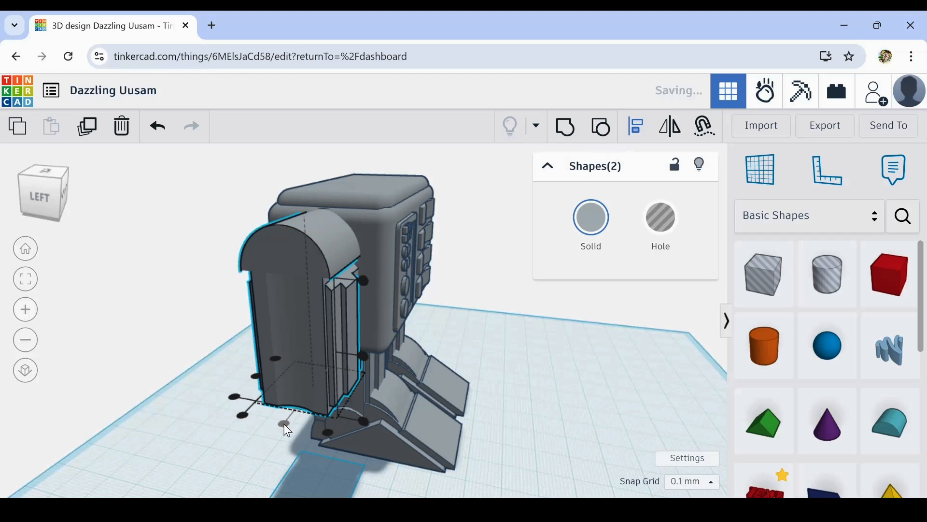
click(175, 367)
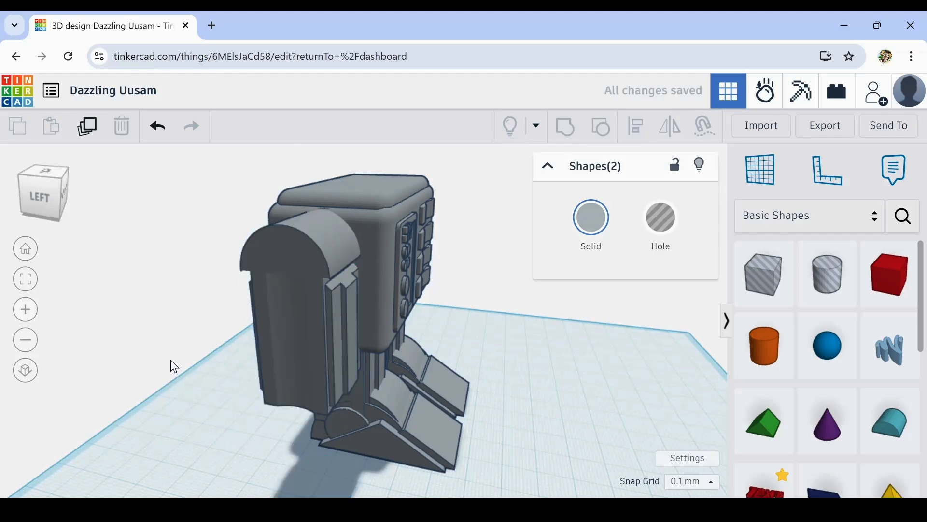
- Select the arm block, round roof and body, and align them on their front-to-back centres
right_drag(173, 365, 51, 369)
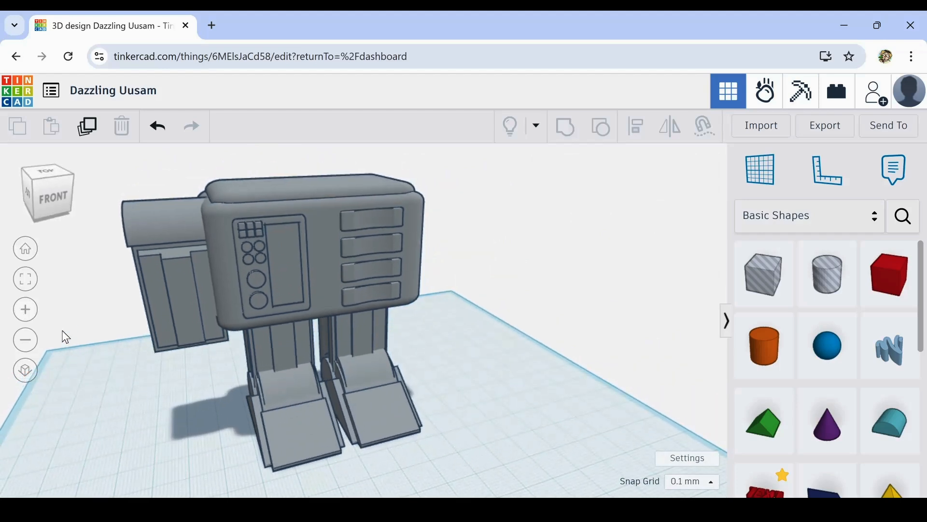
drag(109, 189, 259, 268)
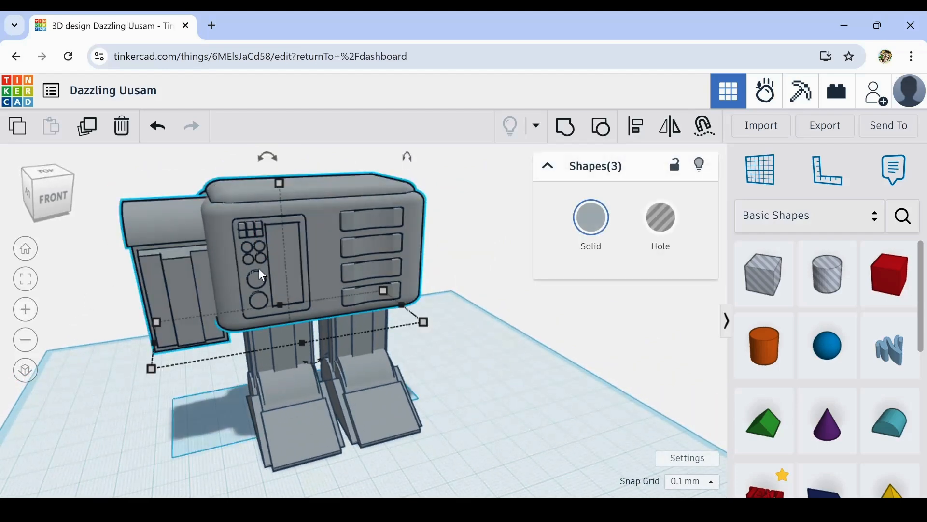
click(639, 131)
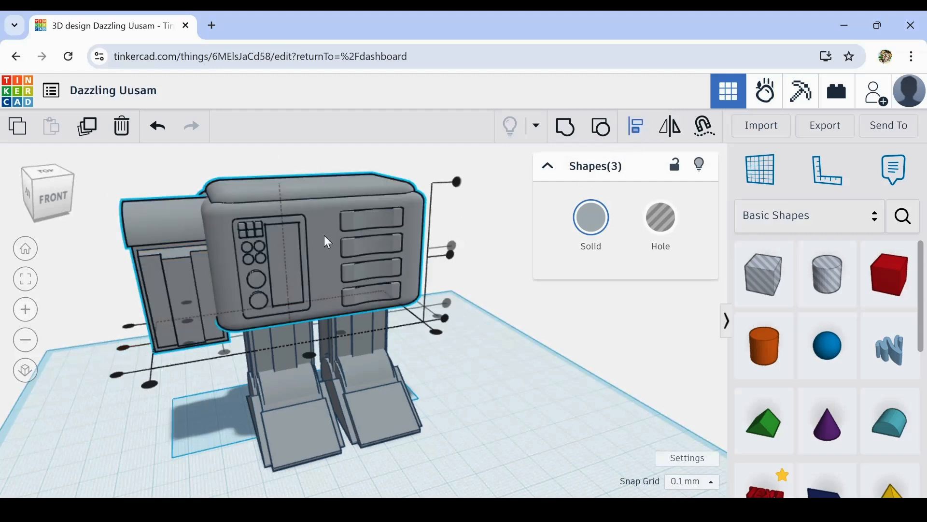
click(191, 319)
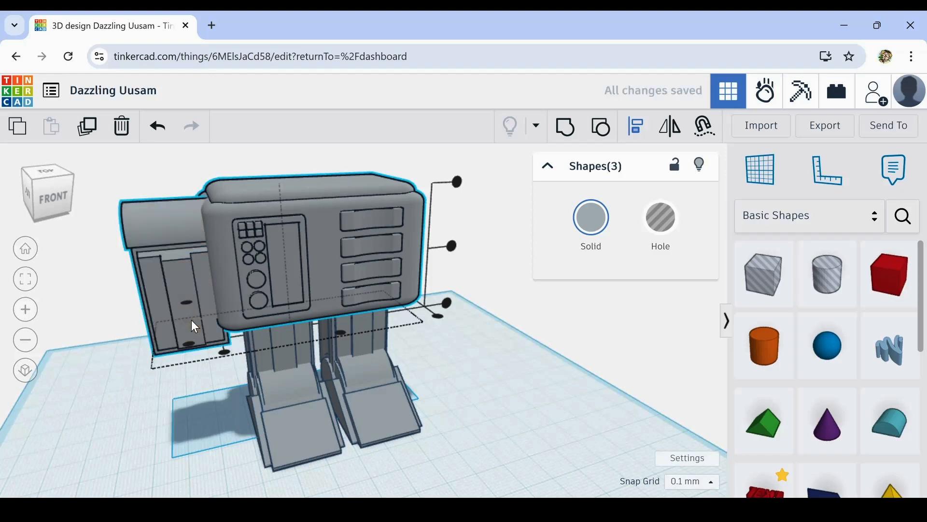
right_drag(114, 414, 81, 392)
click(153, 390)
- Nudge the arm block and its round roof together sideways in small increments, ending slightly farther from the body
scroll(455, 378, down, 3)
right_drag(482, 358, 549, 356)
scroll(327, 300, up, 3)
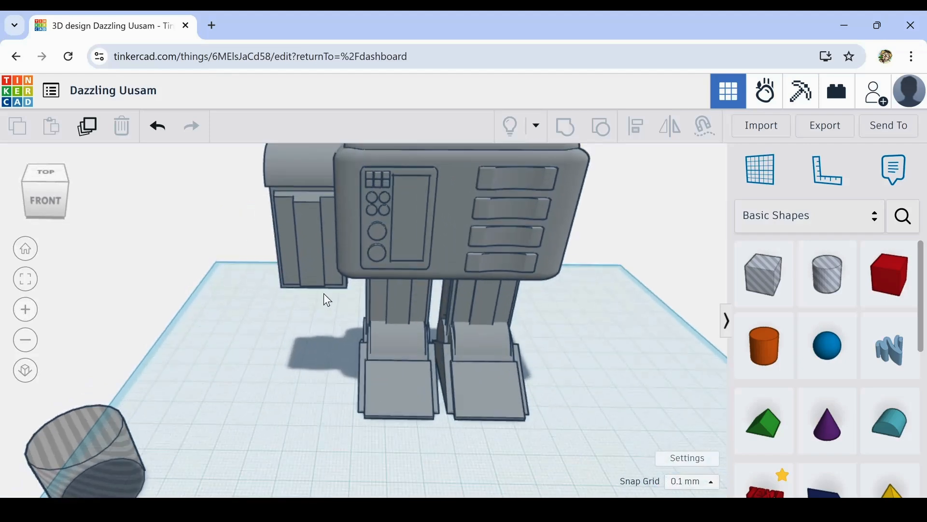
mouse_move(305, 322)
right_down()
mouse_move(327, 295)
mouse_move(319, 330)
right_up()
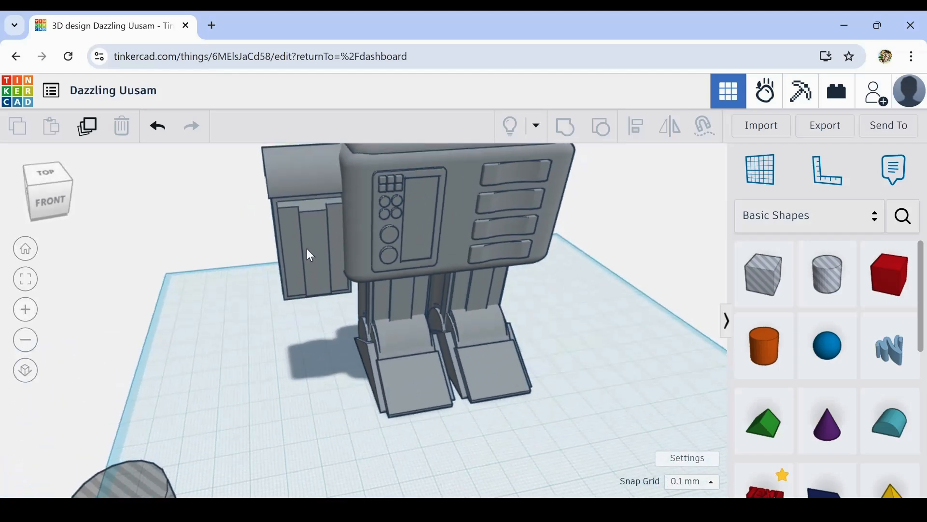
drag(294, 280, 294, 283)
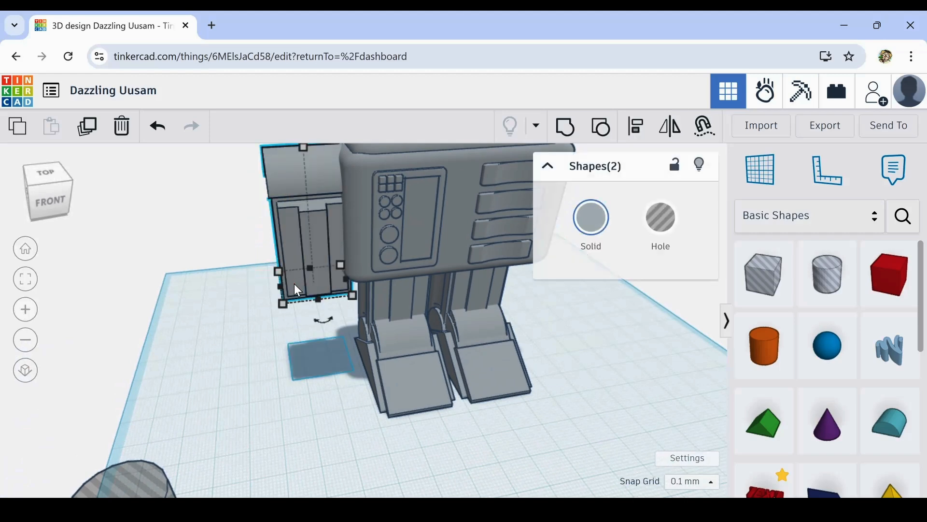
key(Left)
key(Left)
key(Left)
key(Left)
key(Left)
key(Left)
key(Left)
key(Left)
key(Left)
key(Left)
key(Left)
key(Left)
key(Left)
key(Left)
key(Left)
key(Left)
key(Left)
key(Left)
key(Left)
key(Left)
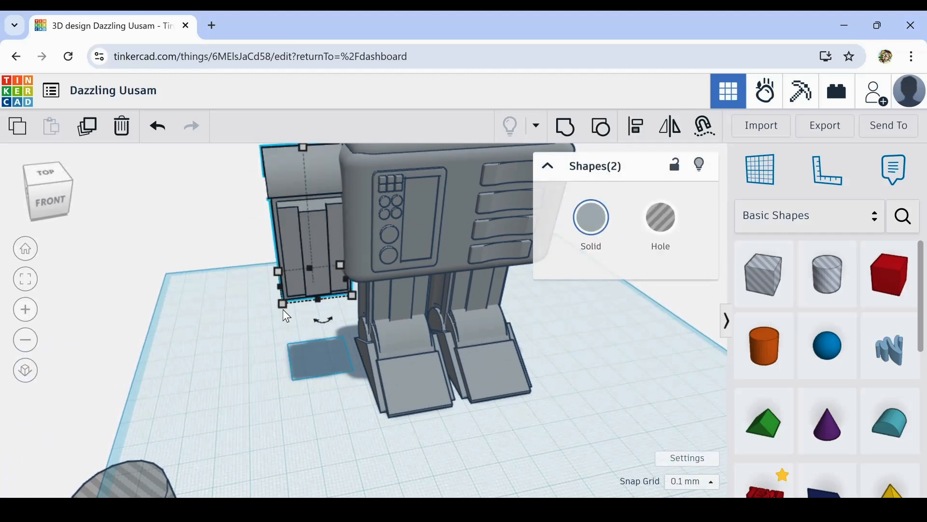
key(Right)
key(Right)
key(Right)
key(Right)
key(Right)
key(Right)
key(Right)
key(Right)
key(Right)
key(Right)
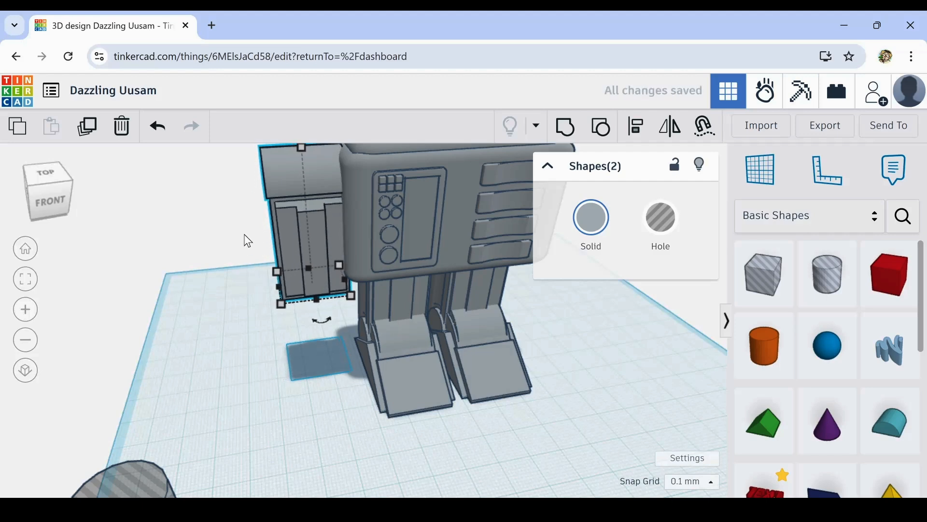
click(242, 258)
drag(250, 234, 321, 285)
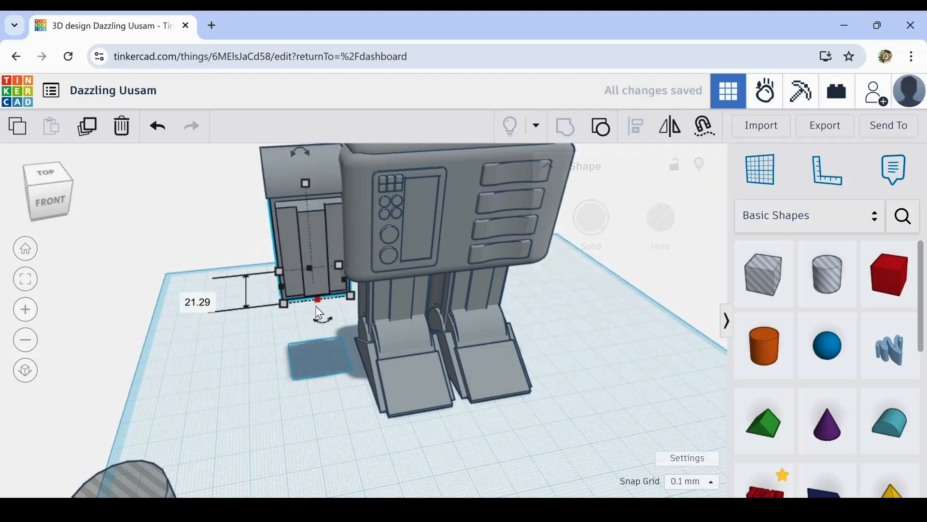
right_drag(309, 312, 285, 325)
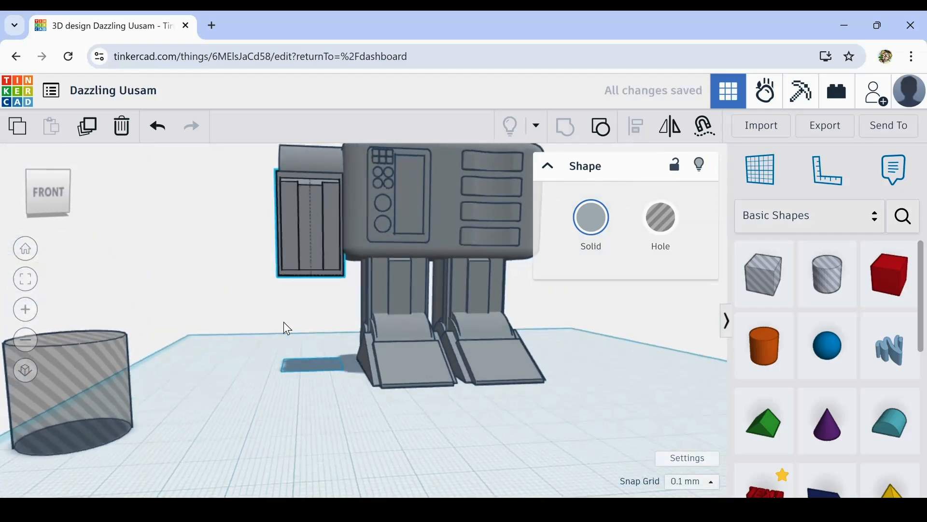
scroll(363, 202, up, 8)
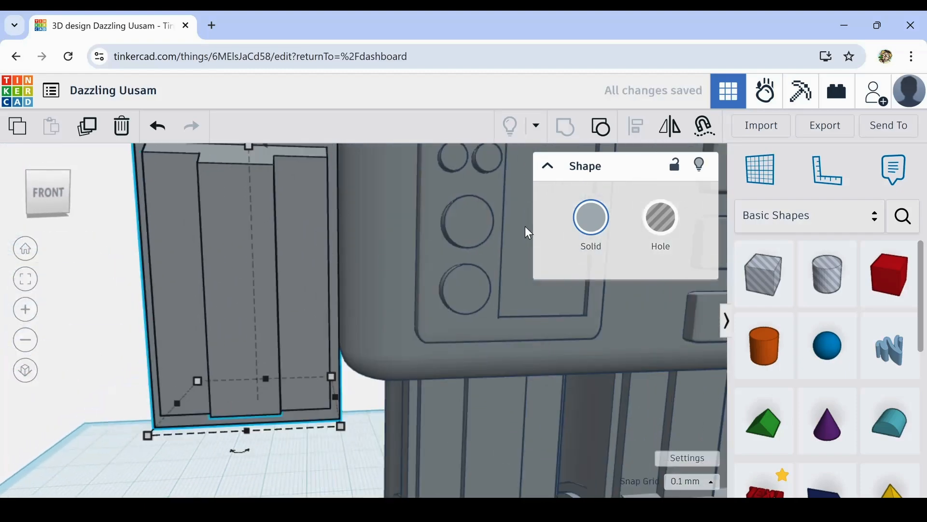
click(383, 257)
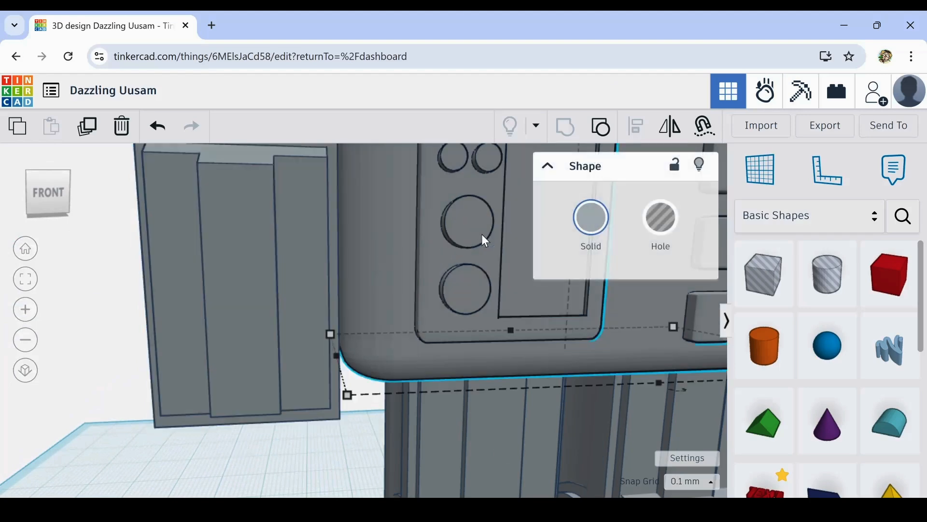
click(661, 224)
right_drag(369, 325, 269, 300)
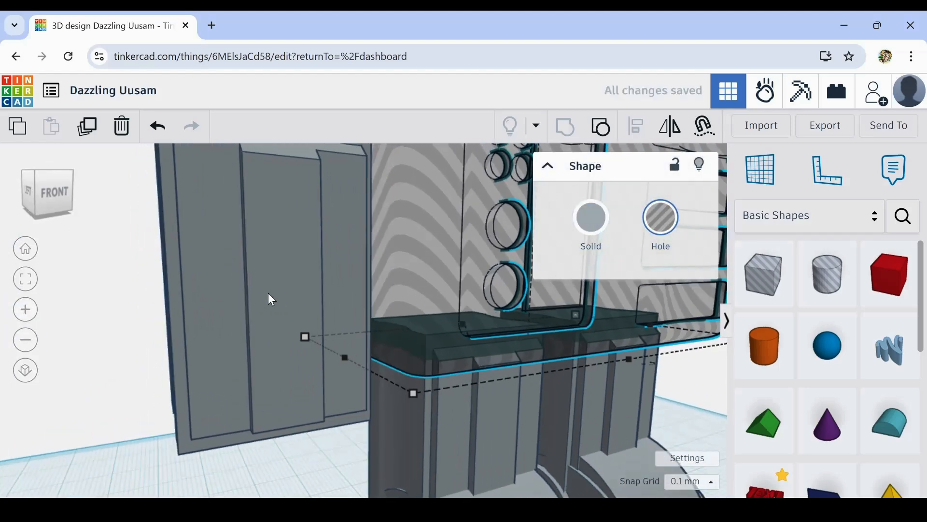
click(269, 293)
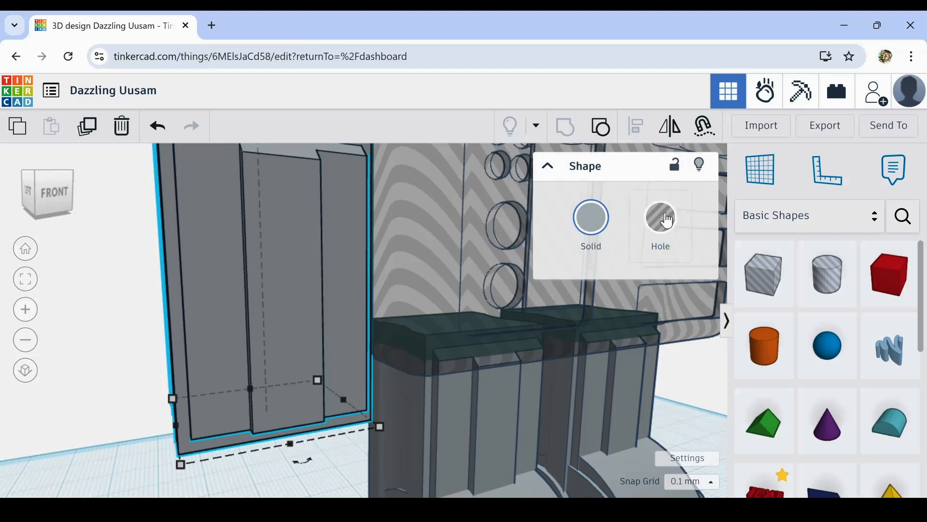
click(512, 241)
click(591, 218)
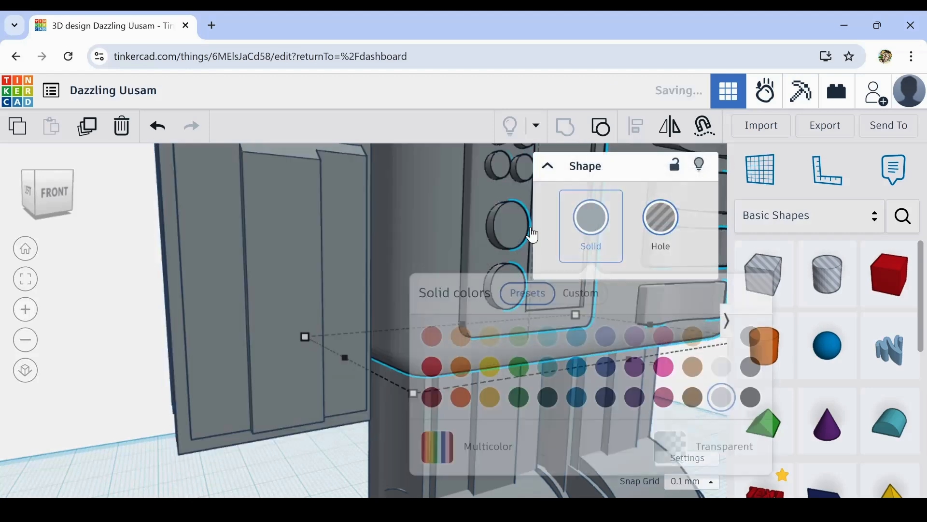
- Nudge the arm block sideways in small increments until it meets the body's side, making it a hole only while positioning it
click(288, 271)
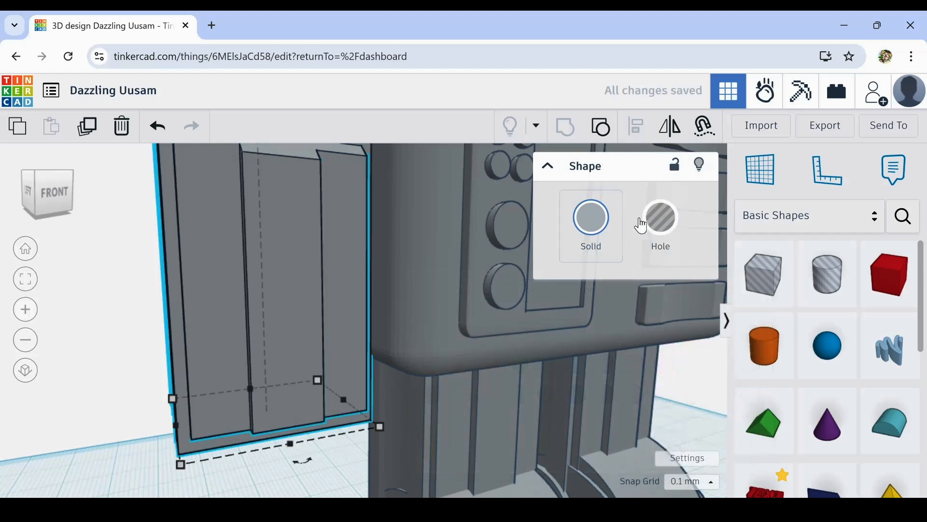
click(664, 221)
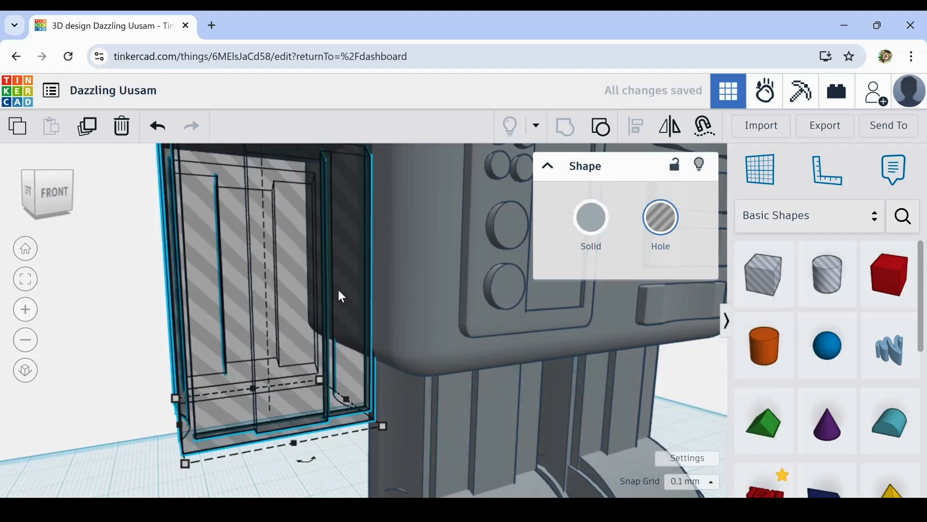
scroll(353, 252, up, 5)
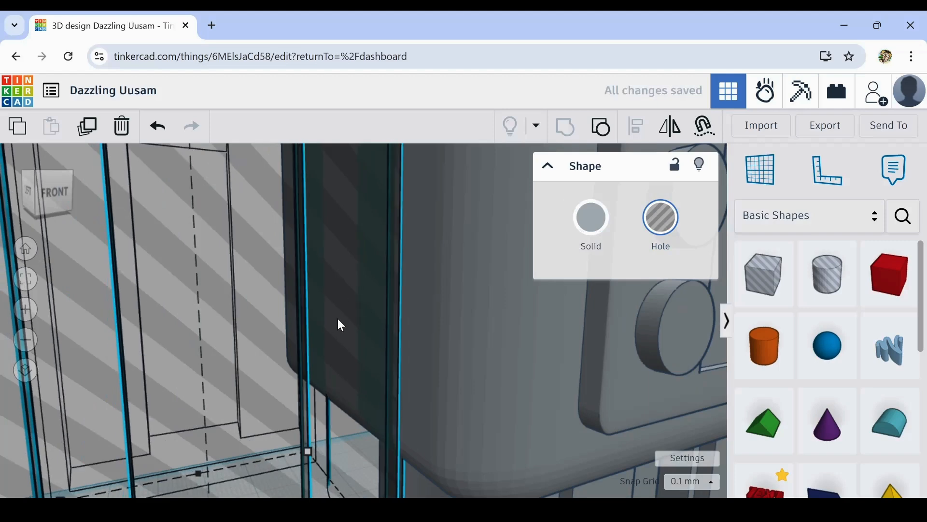
key(Right)
key(Right)
key(Right)
key(Right)
key(Right)
key(Right)
key(Left)
key(Left)
key(Left)
key(Left)
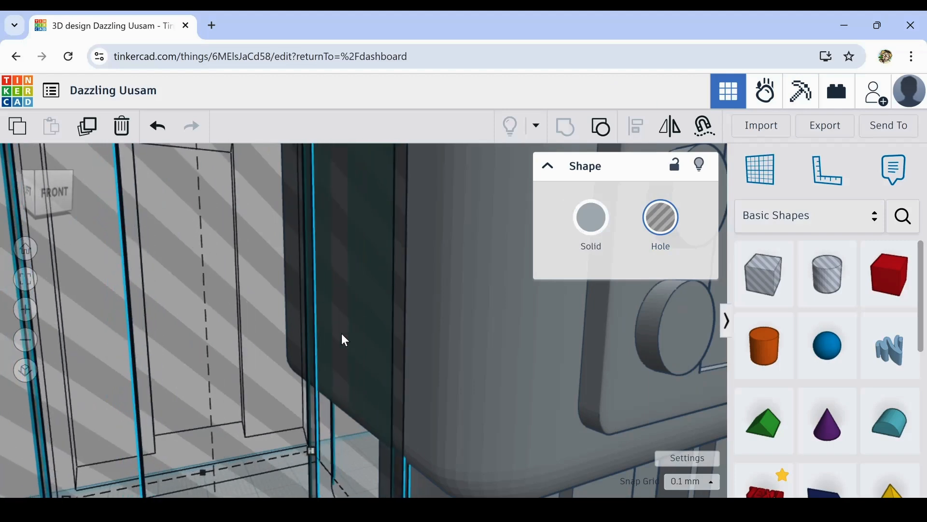
key(Left)
key(Left)
key(Left)
key(Right)
scroll(341, 333, down, 4)
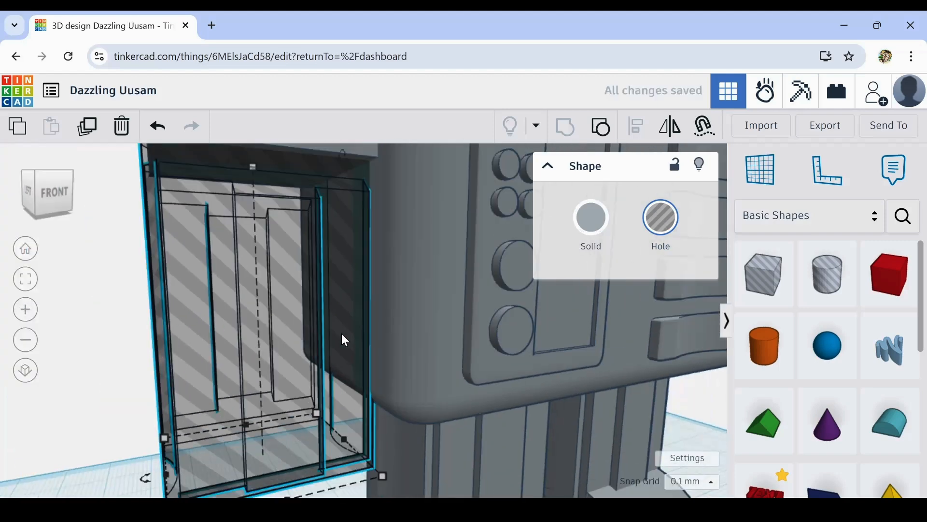
key(Left)
key(Right)
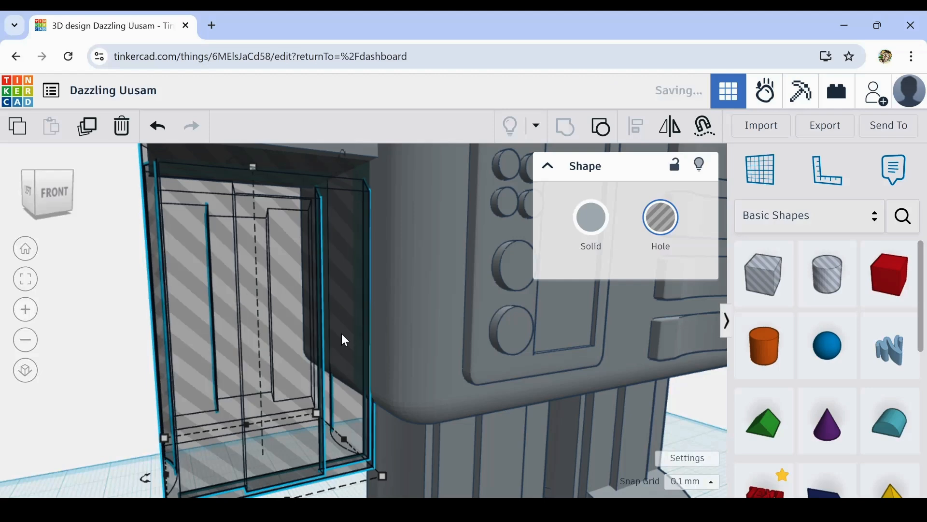
scroll(343, 337, down, 3)
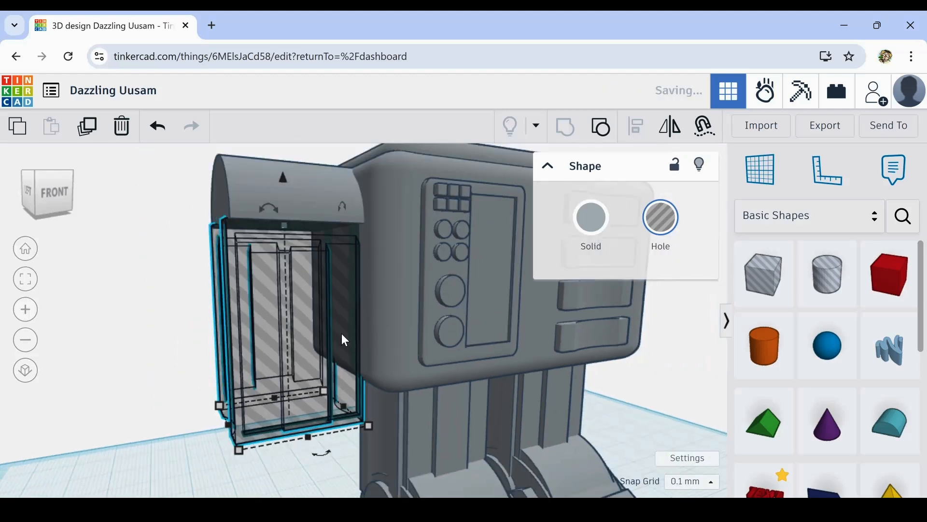
click(605, 241)
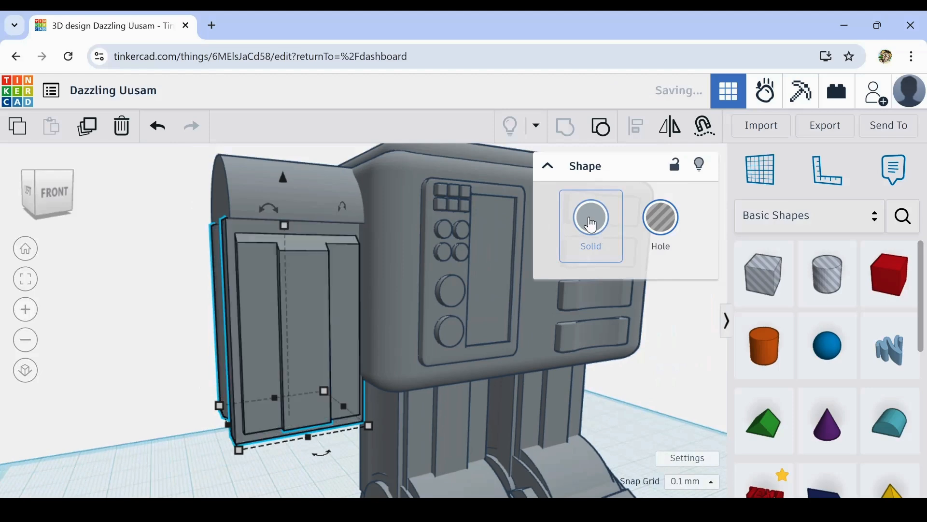
- Extend the round roof's outer side beyond the arm block to a length of 25.17 mm
click(223, 198)
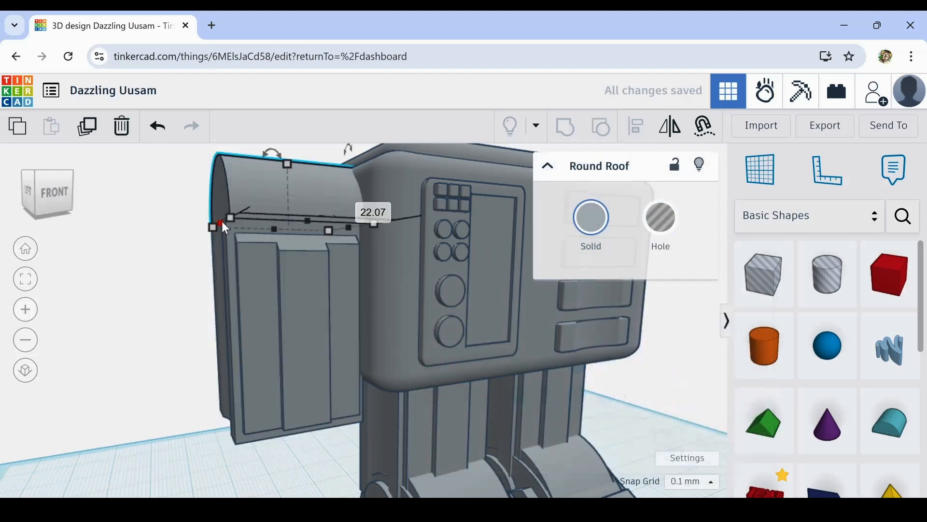
drag(218, 224, 209, 224)
click(173, 298)
scroll(169, 302, down, 5)
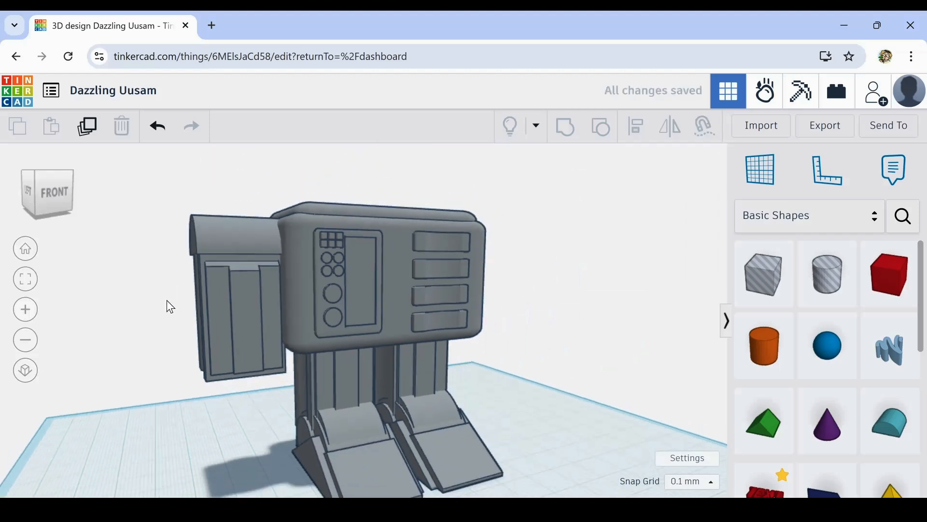
right_drag(134, 368, 220, 285)
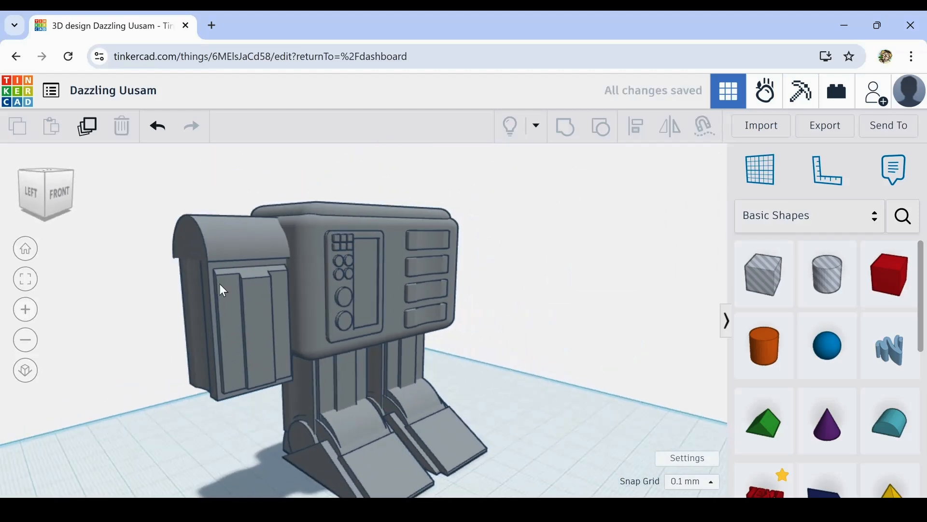
click(207, 253)
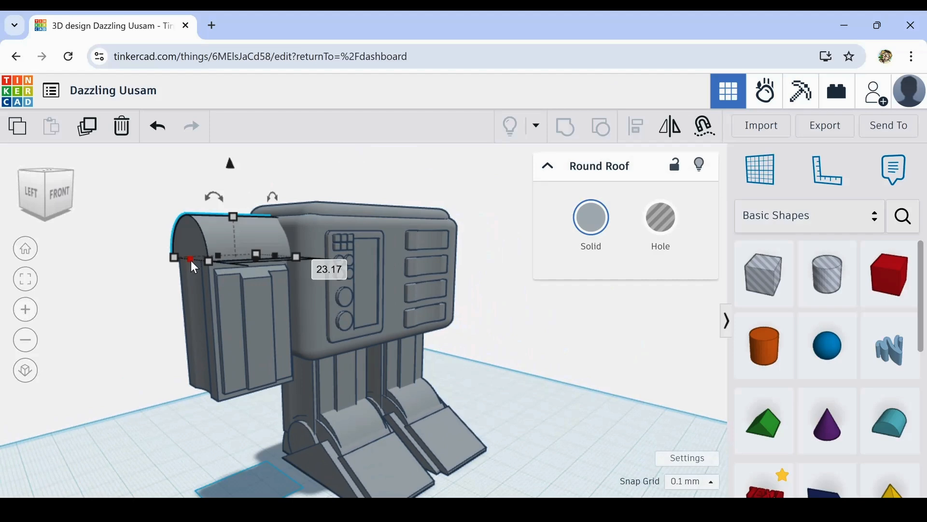
drag(191, 259, 220, 262)
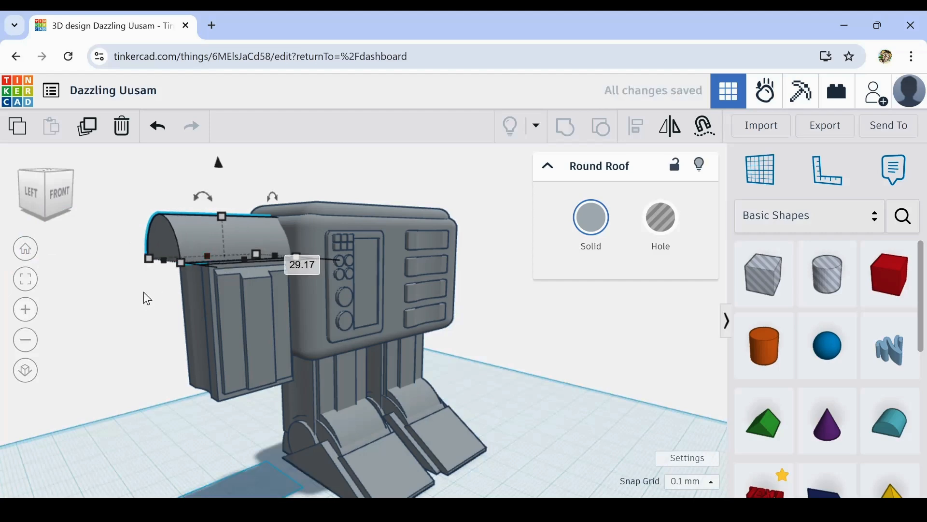
right_drag(143, 292, 162, 318)
drag(163, 317, 175, 307)
right_drag(149, 375, 153, 319)
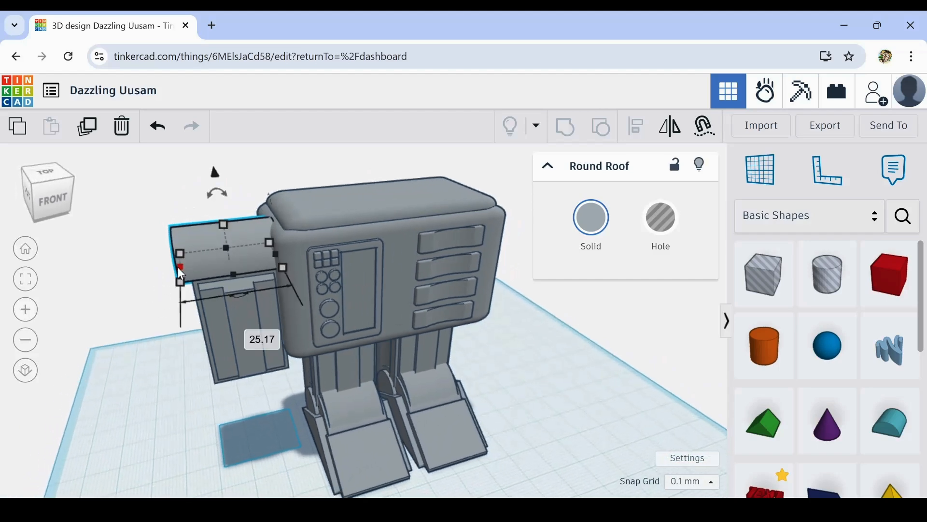
- Shorten the round roof's outer side to a length of 23.77 mm above the arm block
drag(180, 279, 184, 276)
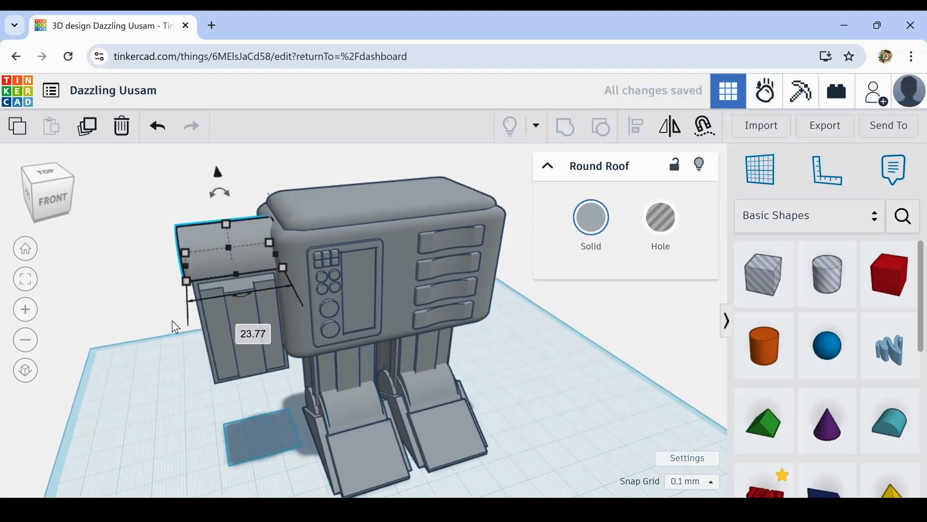
click(204, 404)
right_drag(205, 405, 149, 391)
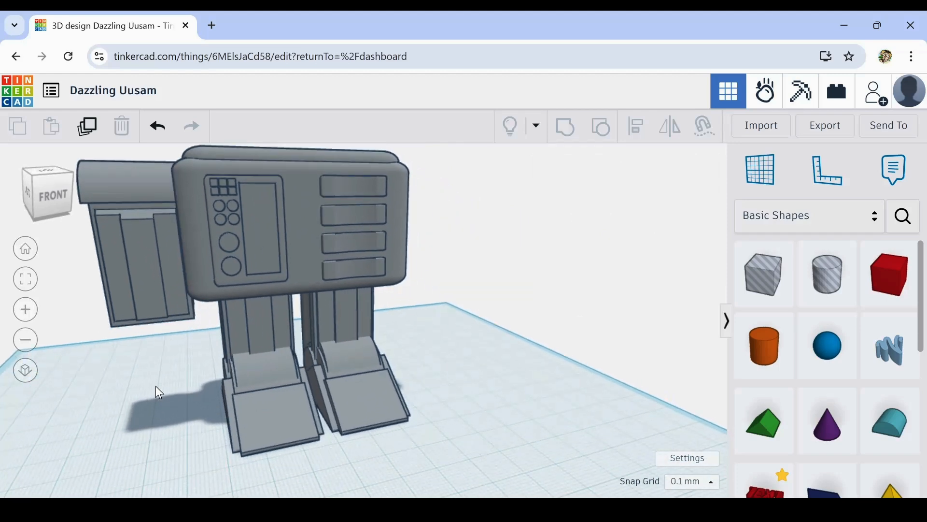
- Duplicate the arm block and resize the copy into a slightly wider lower cuff, 15.30 mm high
right_drag(190, 384, 142, 436)
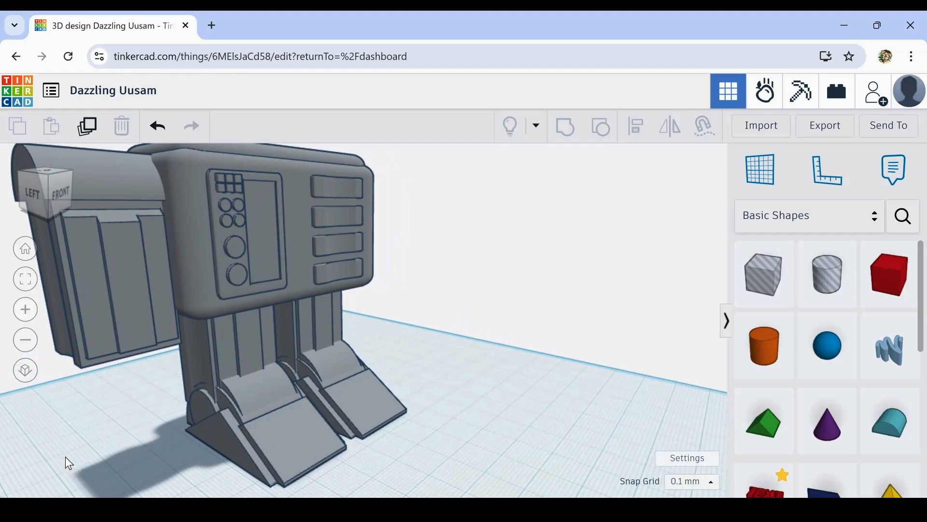
right_drag(66, 456, 133, 440)
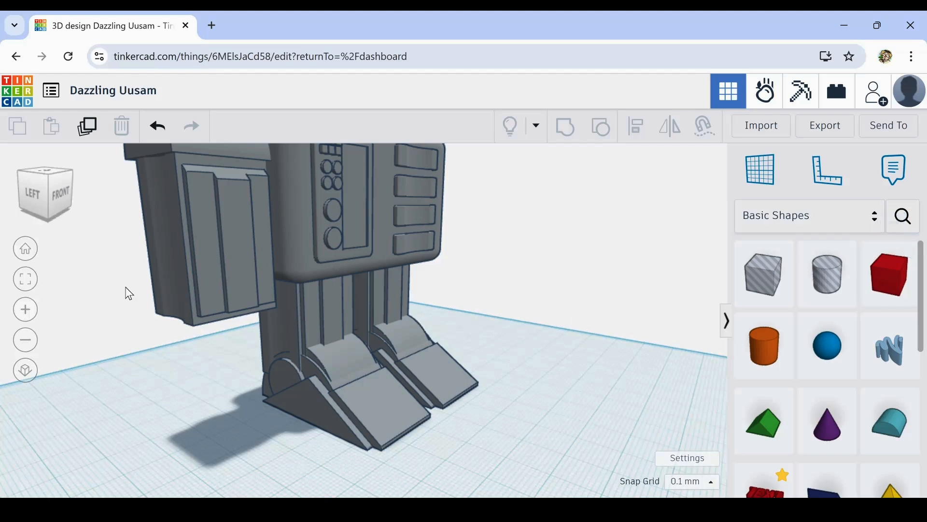
click(190, 254)
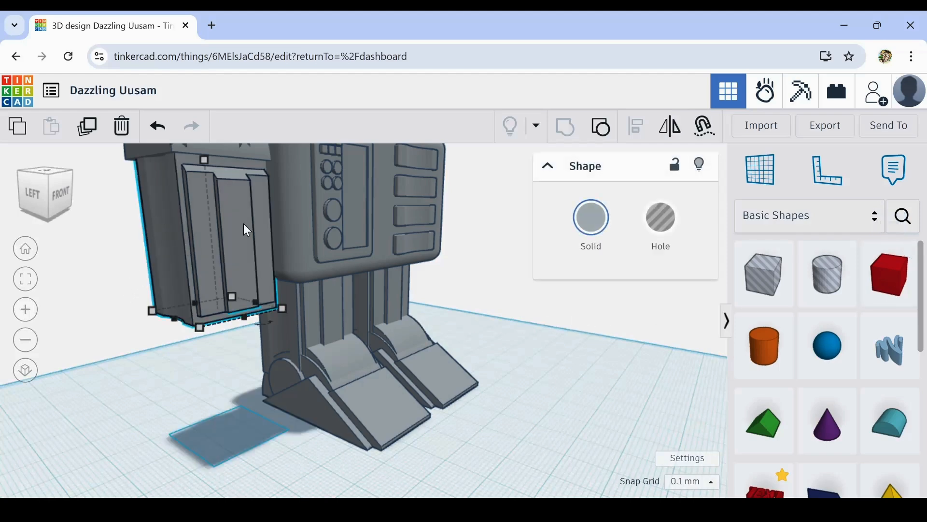
click(88, 138)
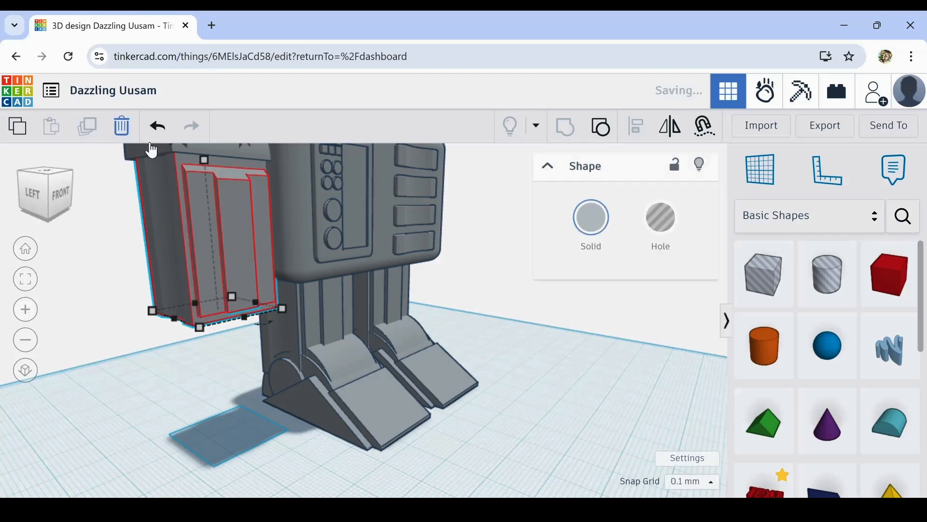
drag(204, 158, 194, 253)
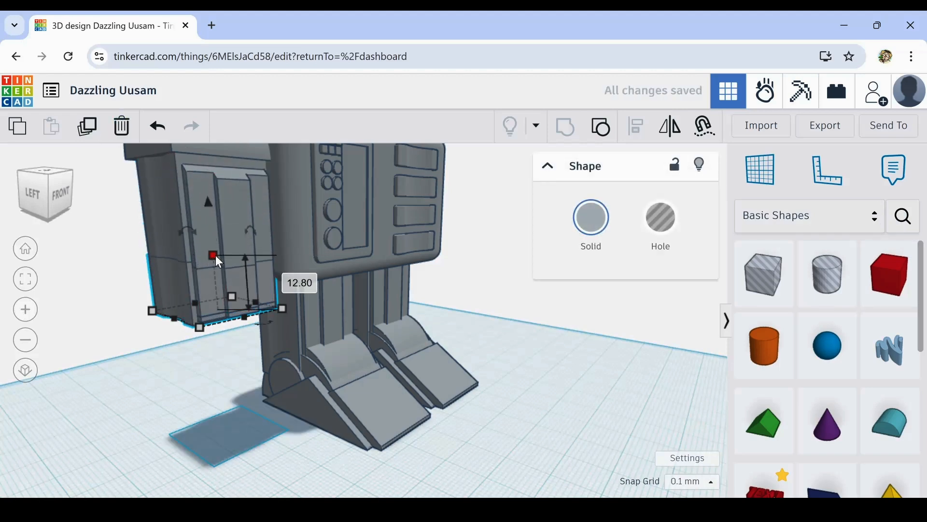
shift+drag(212, 254, 207, 242)
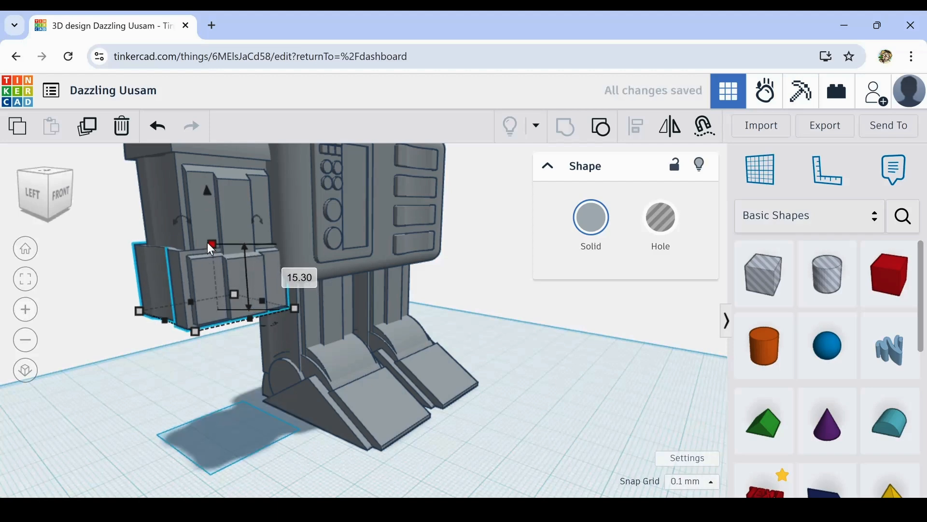
- Lower the cuff in small increments until it extends below the bottom of the arm block
click(213, 398)
right_drag(214, 398, 234, 411)
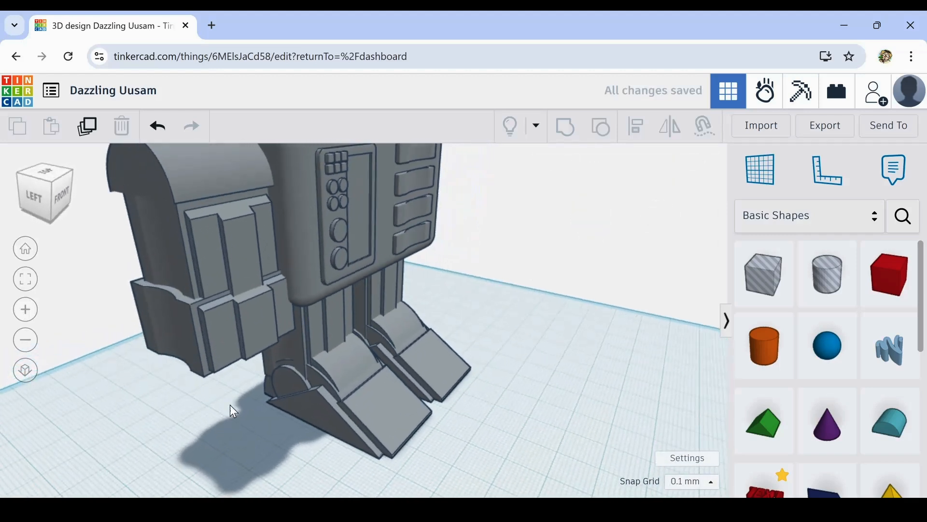
click(221, 339)
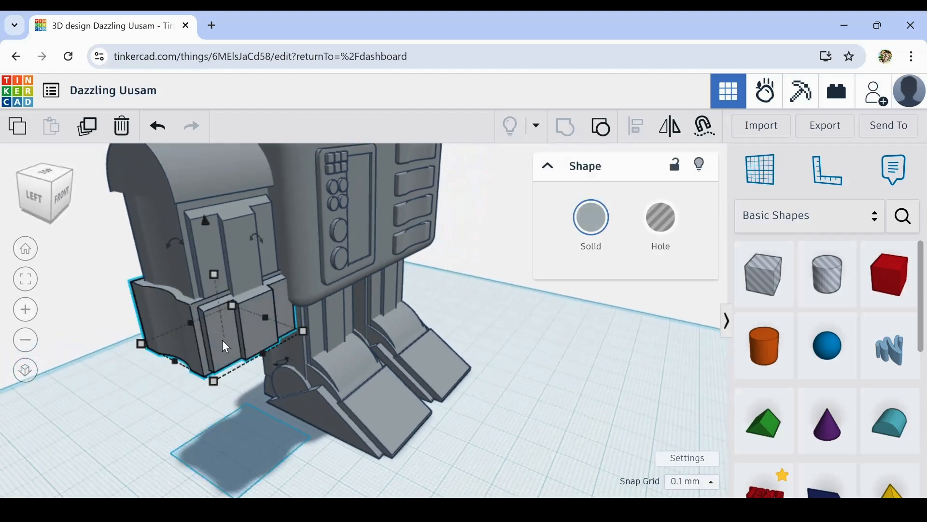
key(ctrl+Down)
key(ctrl+Down)
key(ctrl+Down)
key(ctrl+Down)
key(ctrl+Down)
key(ctrl+Down)
key(ctrl+Down)
key(ctrl+Down)
key(ctrl+Down)
key(ctrl+Down)
key(ctrl+Down)
key(ctrl+Down)
key(ctrl+Down)
key(ctrl+Down)
key(ctrl+Down)
key(ctrl+Down)
key(ctrl+Down)
key(ctrl+Down)
key(ctrl+Down)
key(ctrl+Down)
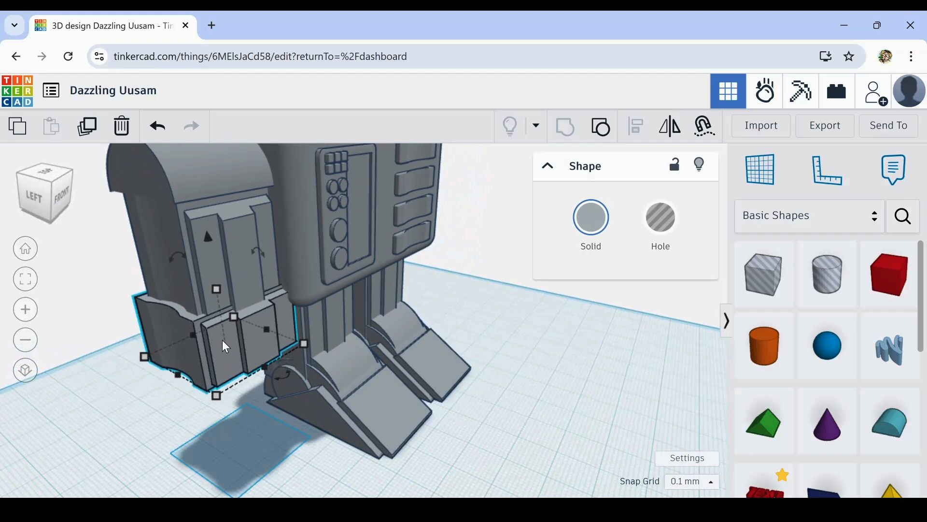
key(ctrl+Down)
key(ctrl+Down)
key(ctrl+Down)
key(ctrl+Down)
key(ctrl+Down)
key(ctrl+Down)
key(ctrl+Down)
key(ctrl+Down)
key(ctrl+Down)
key(ctrl+Down)
key(ctrl+Down)
key(ctrl+Down)
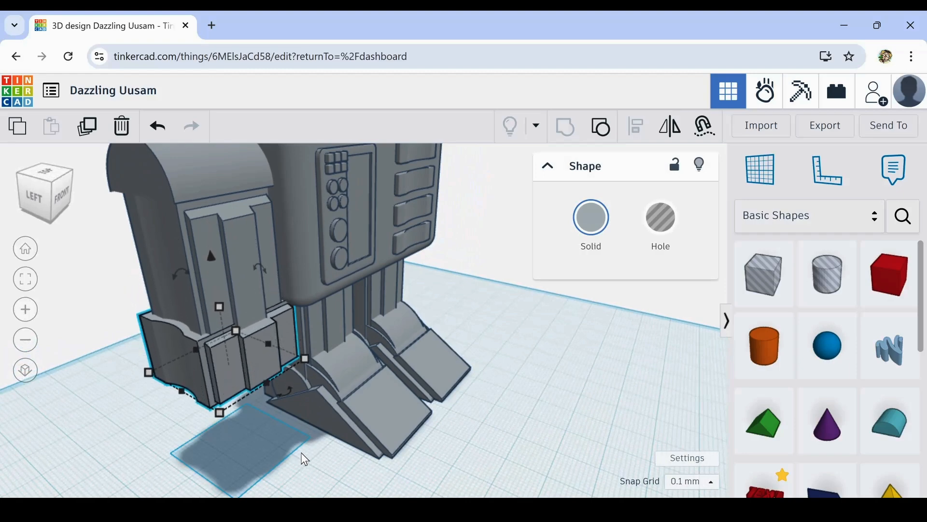
- Examine the cuff's fit on the arm from the front and at close range
right_drag(304, 459, 184, 429)
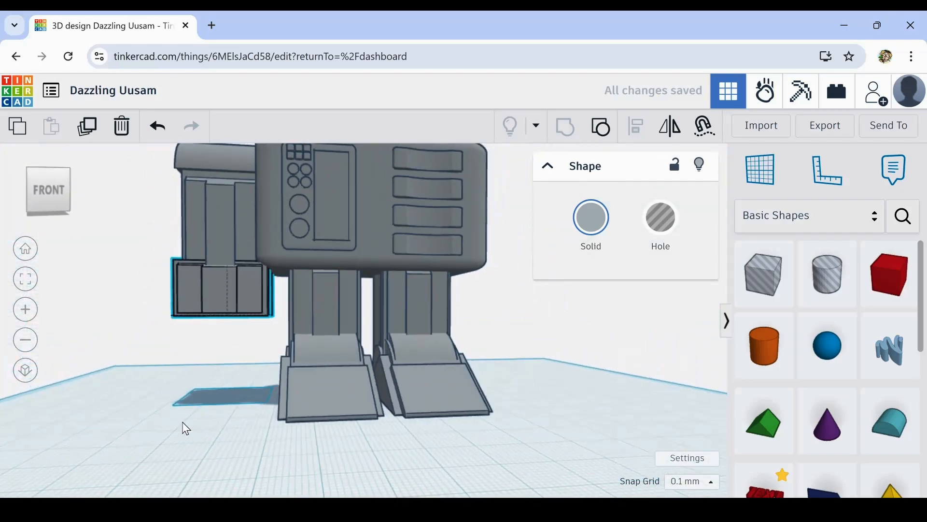
click(180, 386)
right_drag(153, 372, 175, 391)
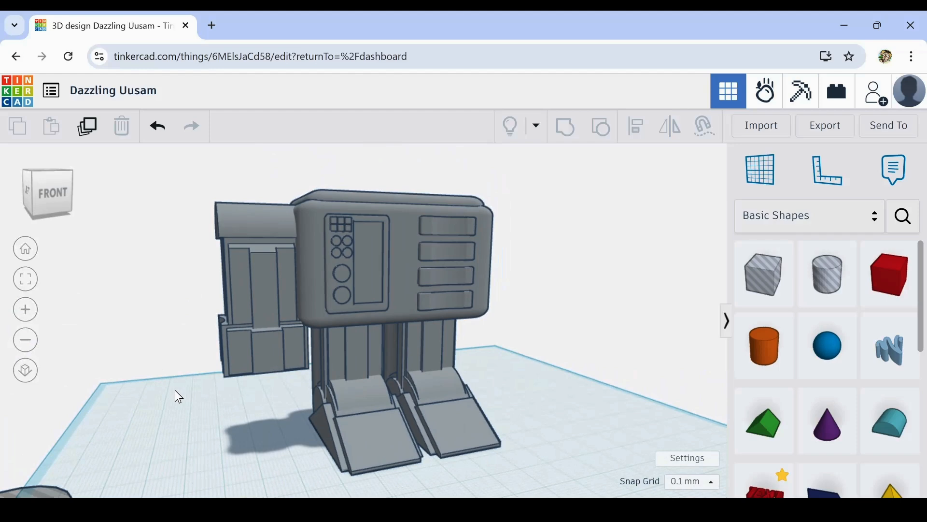
scroll(274, 345, up, 3)
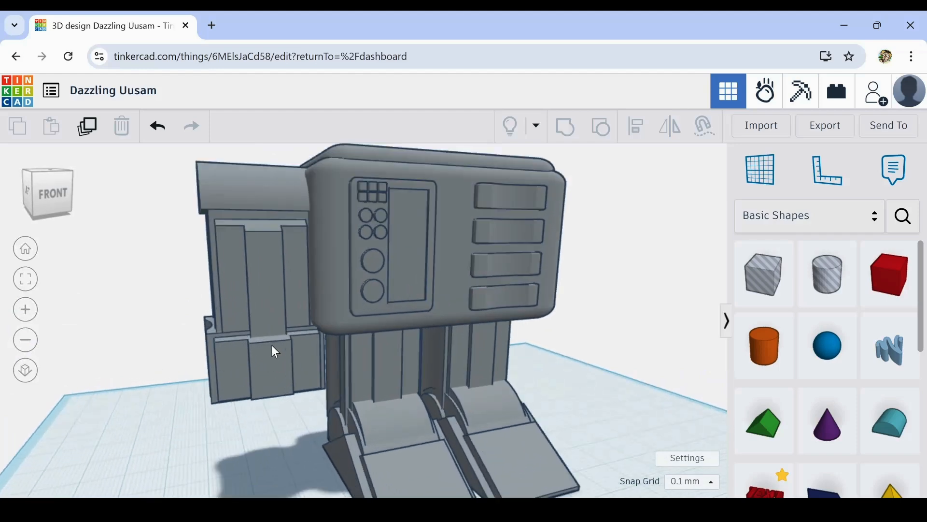
scroll(271, 346, up, 1)
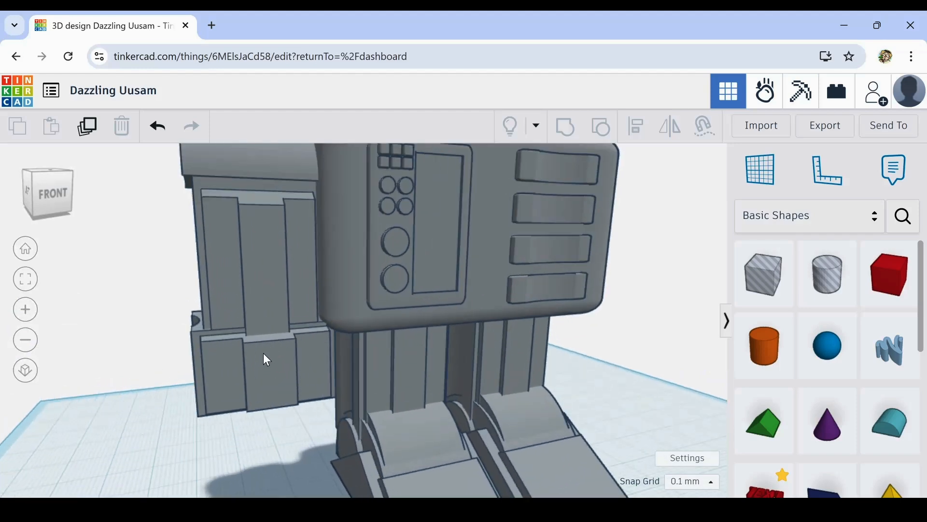
click(263, 352)
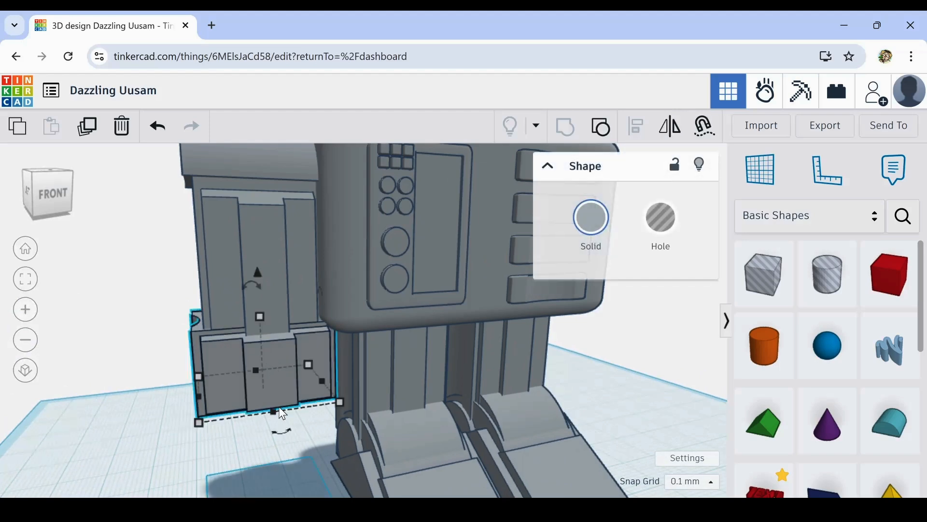
click(273, 452)
scroll(291, 454, down, 1)
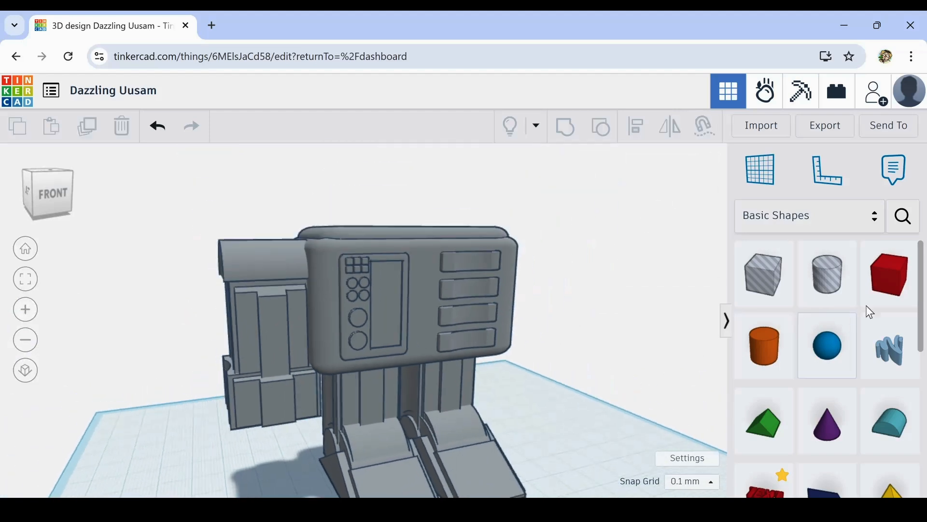
- Place a box on the workplane below the arm, lengthen it to 47.00 mm and make it a hole
drag(890, 290, 286, 481)
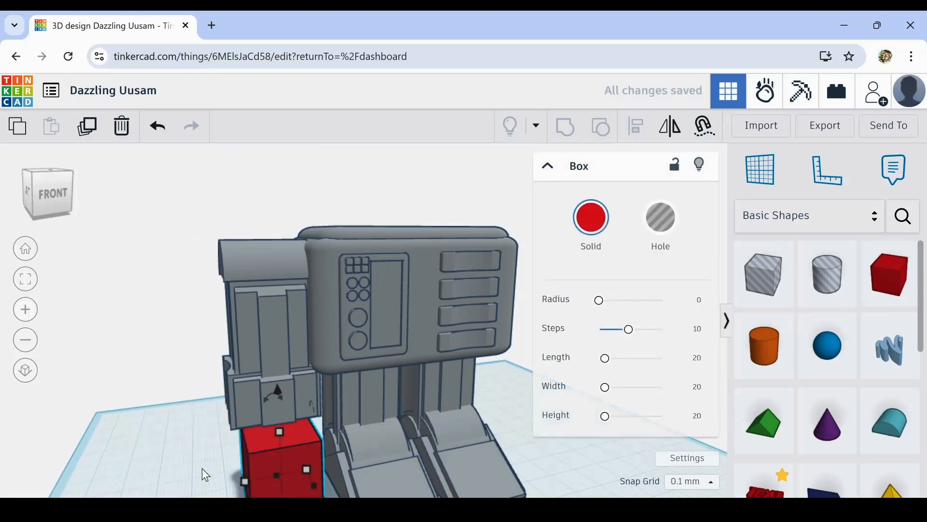
middle_drag(148, 455, 162, 354)
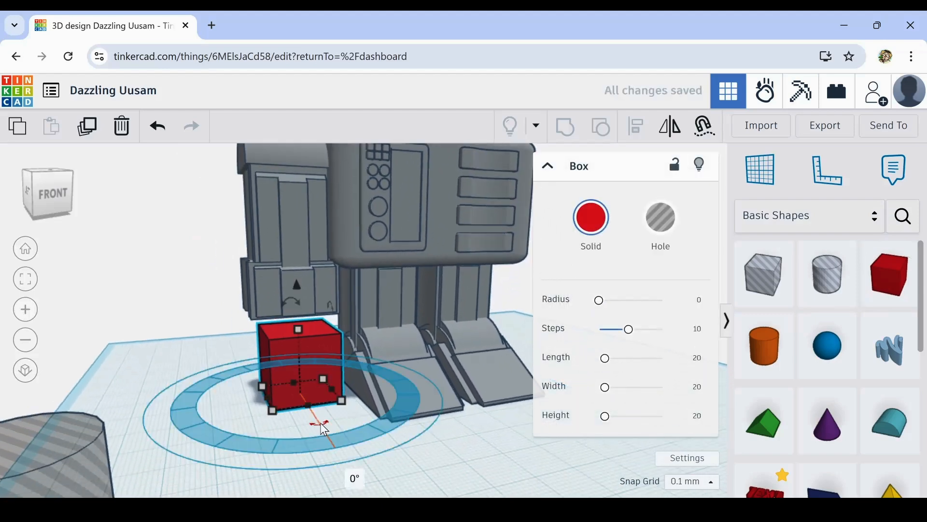
drag(313, 411, 337, 455)
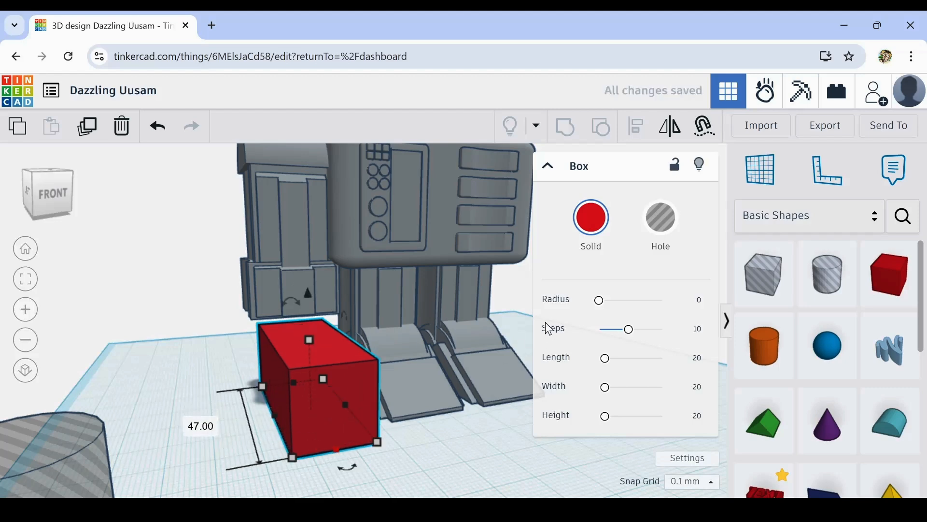
click(656, 245)
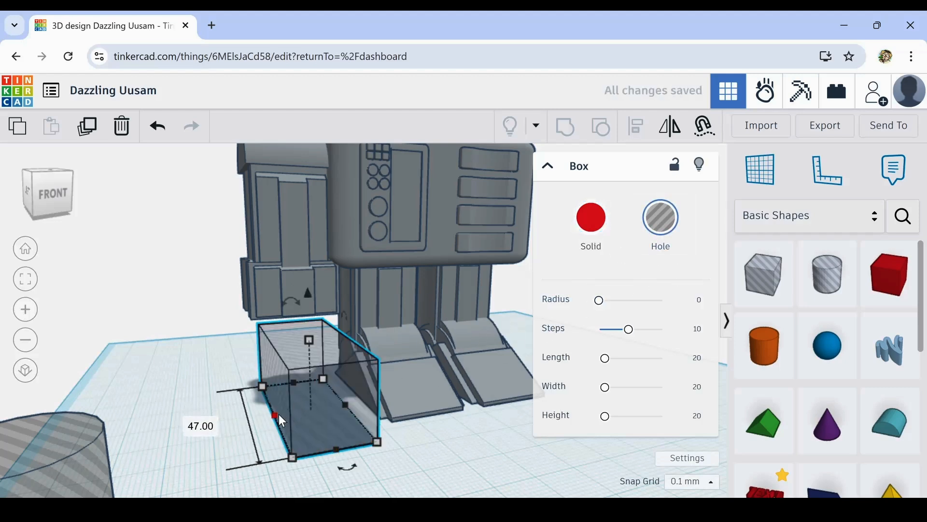
- Narrow the box hole and raise it into the lower part of the arm cuff, shifting it slightly outward
drag(282, 420, 320, 355)
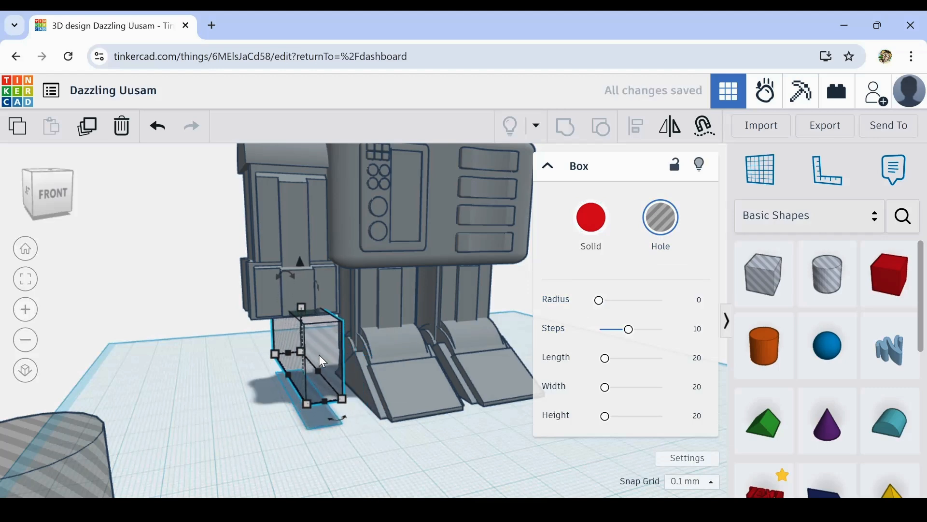
key(ctrl+Up)
key(ctrl+Up)
key(ctrl+Up)
key(ctrl+Up)
key(ctrl+Up)
key(ctrl+Up)
key(ctrl+Up)
key(ctrl+Up)
key(ctrl+Up)
key(ctrl+Up)
key(ctrl+Up)
key(ctrl+Up)
key(ctrl+Up)
key(ctrl+Up)
key(ctrl+Up)
key(ctrl+Up)
key(ctrl+Up)
key(ctrl+Up)
key(ctrl+Up)
key(ctrl+Up)
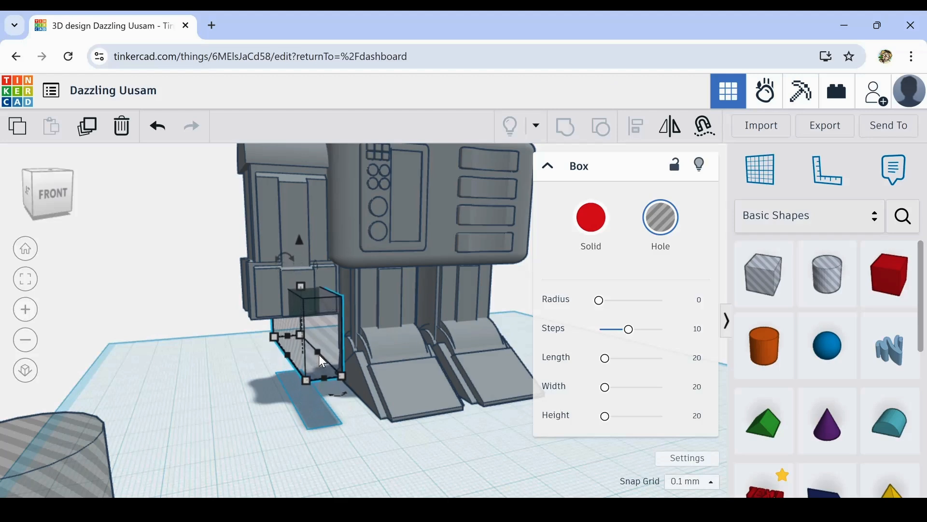
key(Left)
key(Left)
key(Left)
key(Left)
key(Left)
key(Left)
key(Left)
key(Left)
key(ctrl+Up)
key(ctrl+Up)
key(ctrl+Up)
key(ctrl+Up)
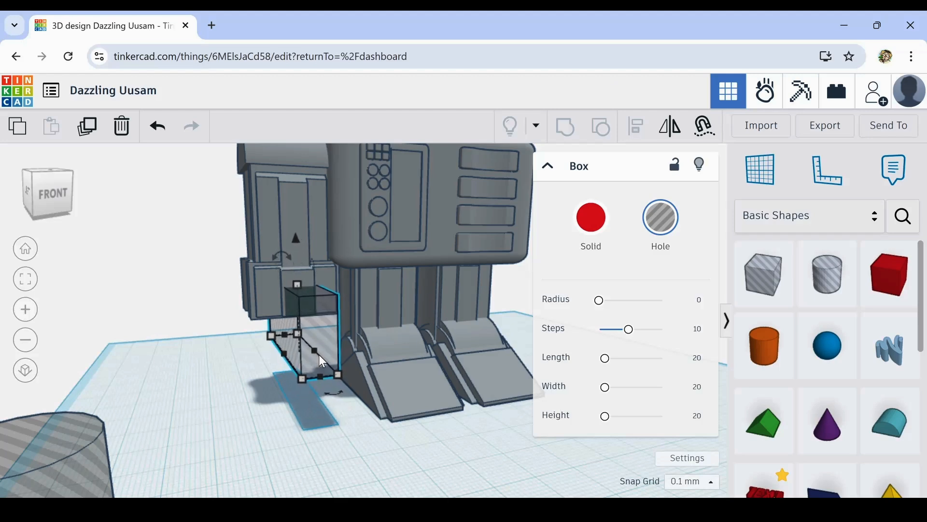
key(ctrl+Up)
key(ctrl+Up)
key(ctrl+Up)
key(ctrl+Up)
key(ctrl+Up)
key(ctrl+Up)
key(ctrl+Up)
key(ctrl+Up)
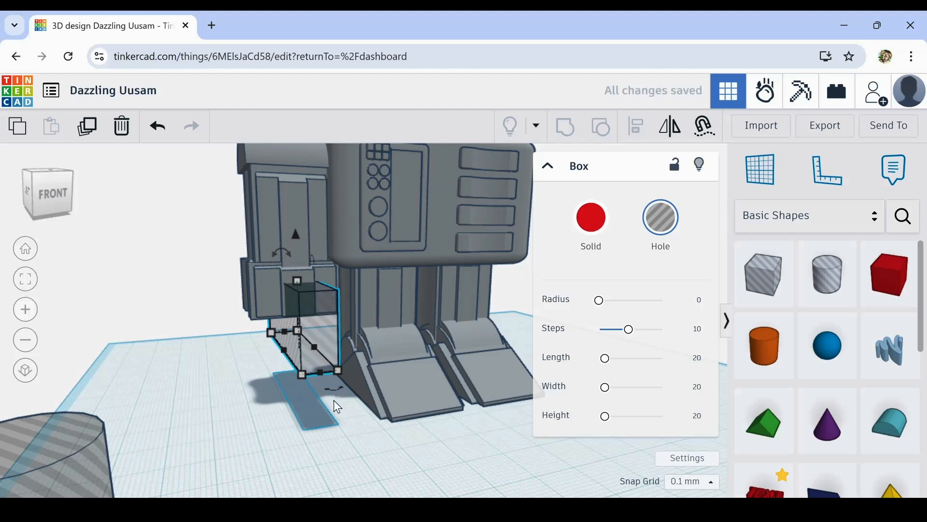
- Nudge the box hole sideways and narrow it further to match the cuff's middle panel
right_drag(334, 400, 275, 406)
scroll(302, 358, up, 3)
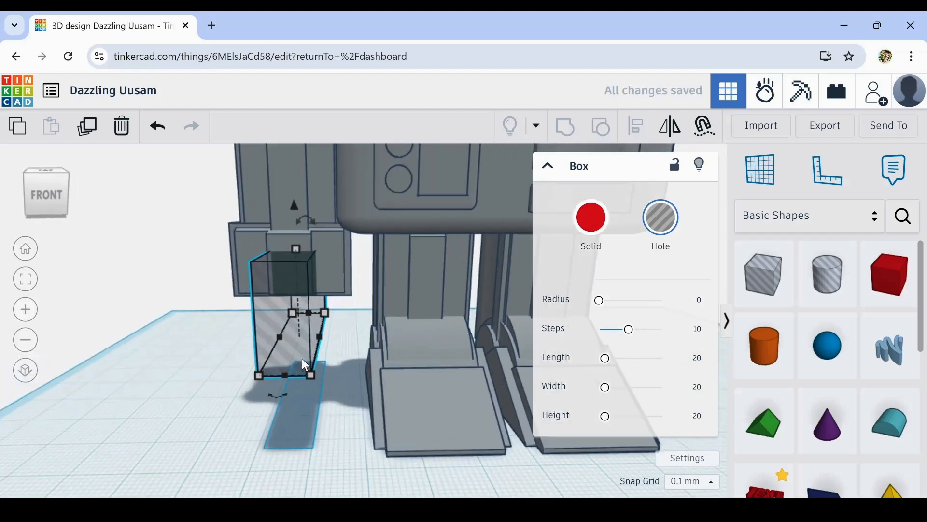
key(Left)
key(Left)
key(Left)
key(Left)
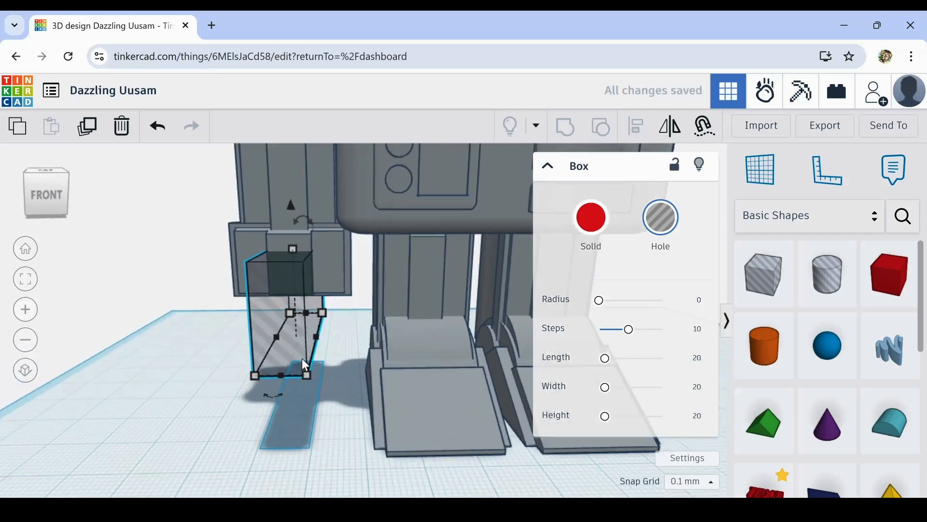
mouse_move(316, 337)
drag(317, 337, 309, 339)
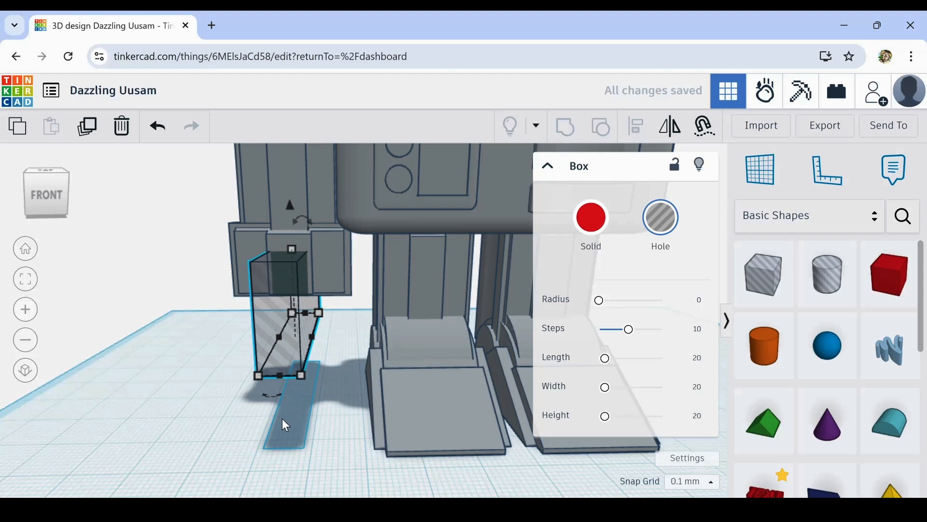
- Group the arm, its cuff and the box hole to cut a notch through the cuff's lower middle
right_drag(282, 418, 369, 414)
scroll(369, 414, down, 4)
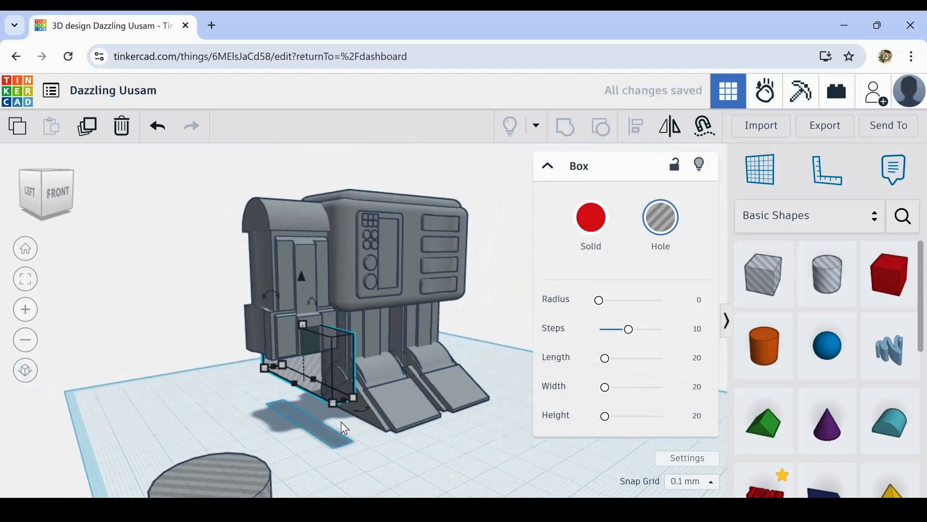
right_drag(320, 436, 252, 445)
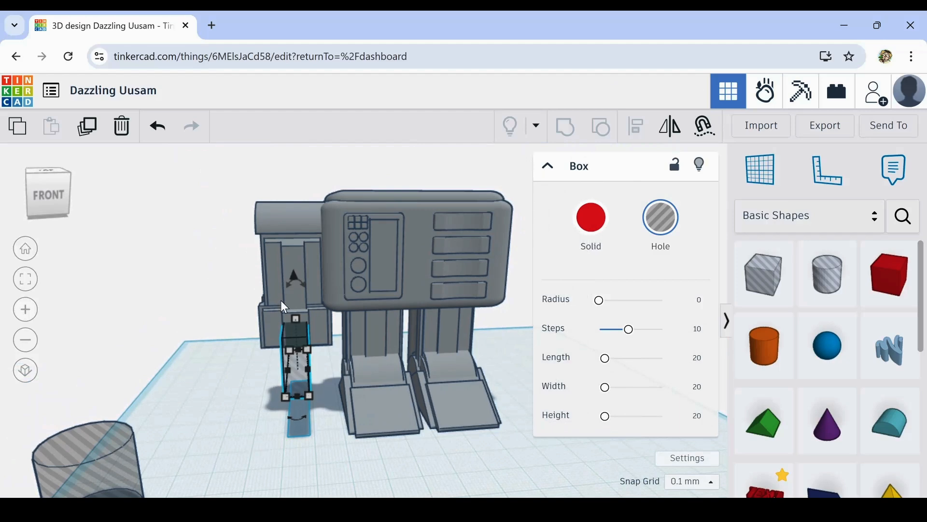
shift+click(275, 325)
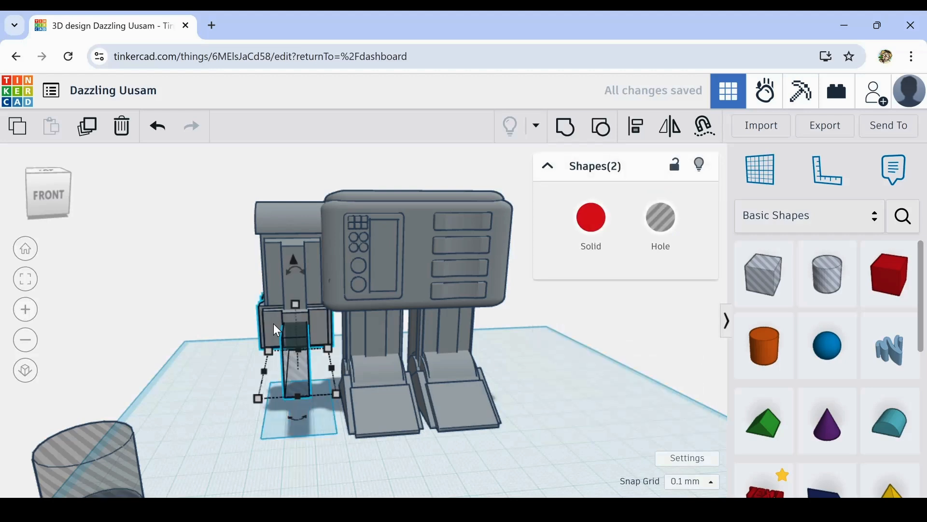
key(ctrl+g)
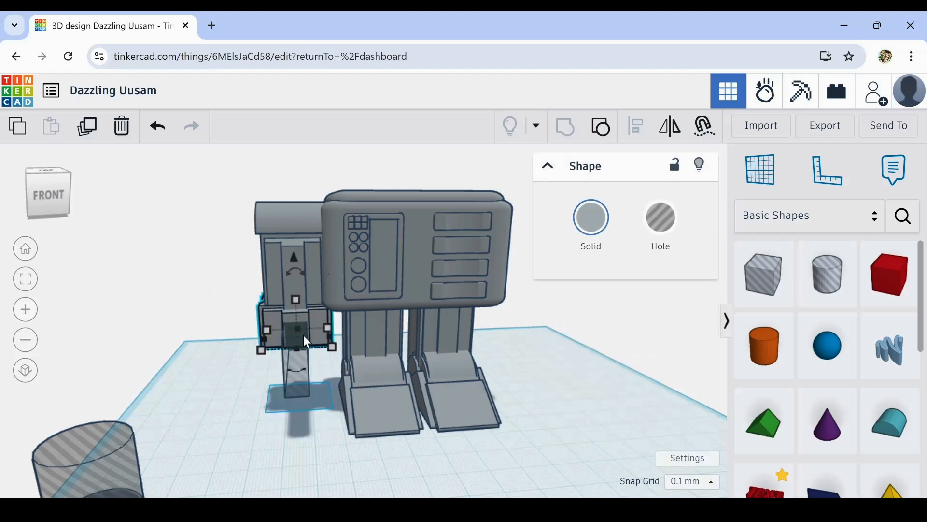
click(301, 334)
shift+click(301, 362)
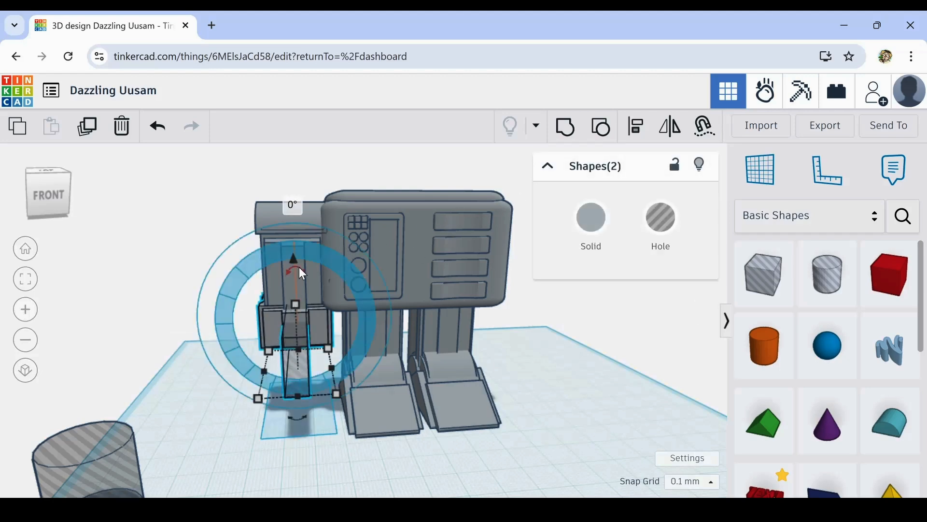
shift+click(272, 276)
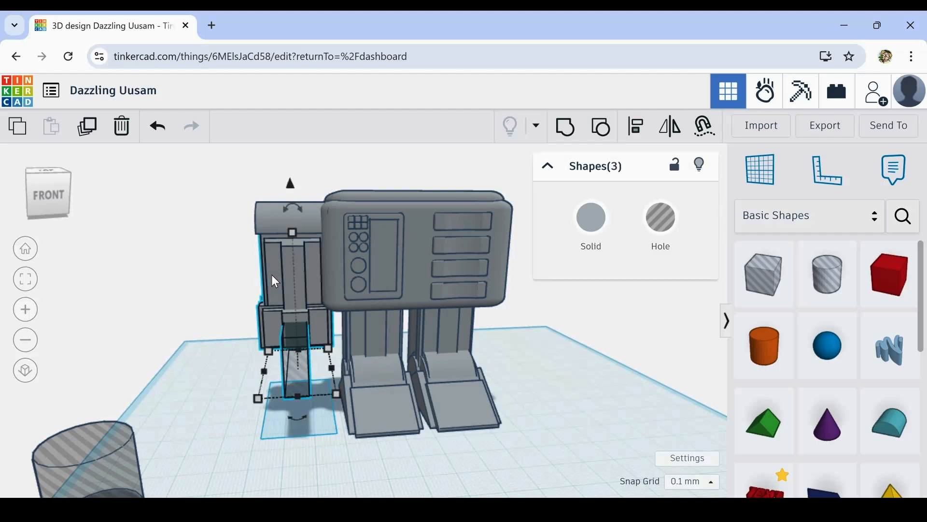
click(564, 131)
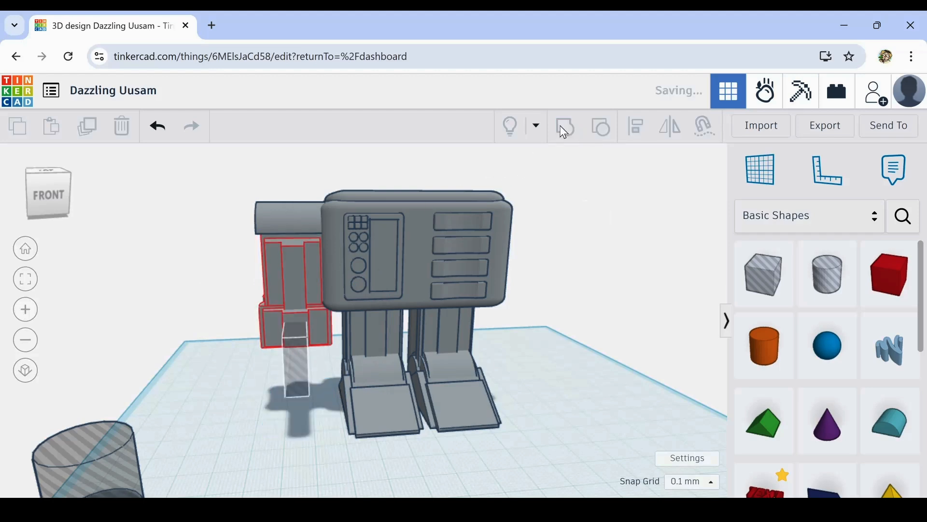
- Duplicate the finished arm together with its rounded top and move the copy across to the body's opposite side
click(172, 306)
mouse_move(171, 306)
right_down()
mouse_move(167, 268)
mouse_move(153, 257)
mouse_move(223, 241)
mouse_move(349, 266)
mouse_move(318, 347)
mouse_move(145, 356)
mouse_move(126, 330)
mouse_move(166, 303)
mouse_move(194, 304)
mouse_move(166, 296)
mouse_move(184, 294)
right_up()
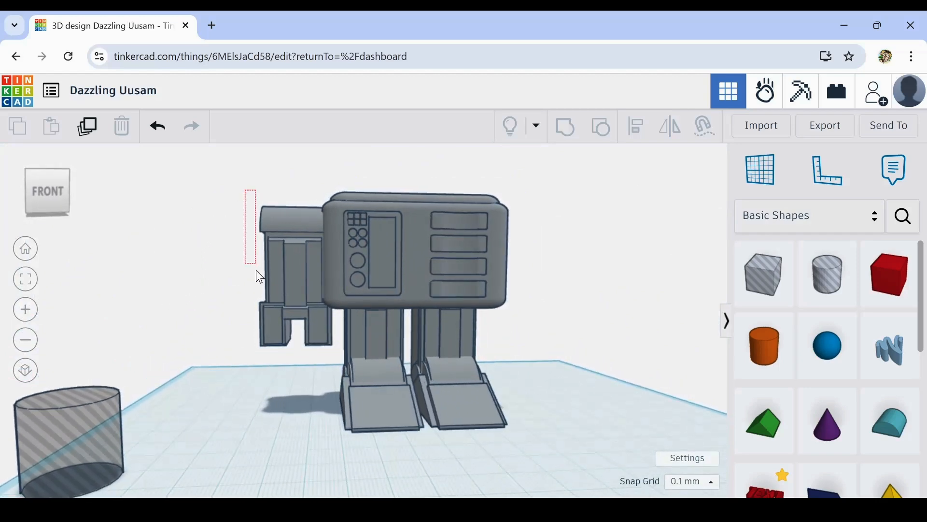
drag(306, 372, 309, 376)
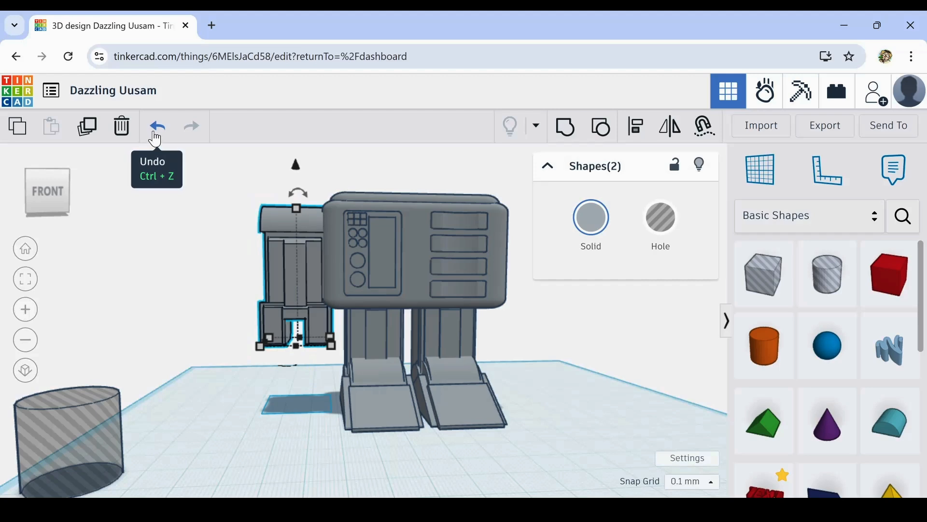
click(88, 136)
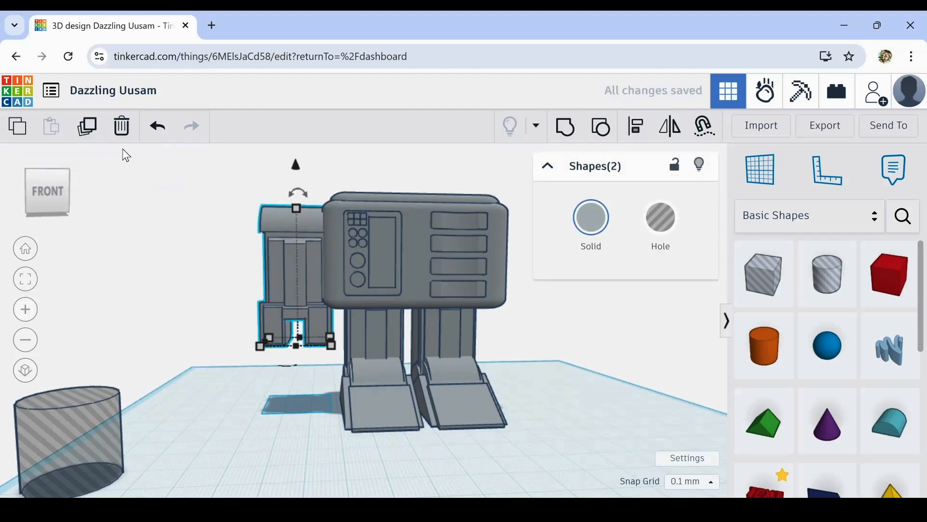
key(Right)
key(Right)
key(Right)
key(Right)
key(Right)
key(Right)
key(Right)
key(Right)
key(Right)
key(Right)
key(Right)
key(Right)
key(Right)
key(Right)
key(Right)
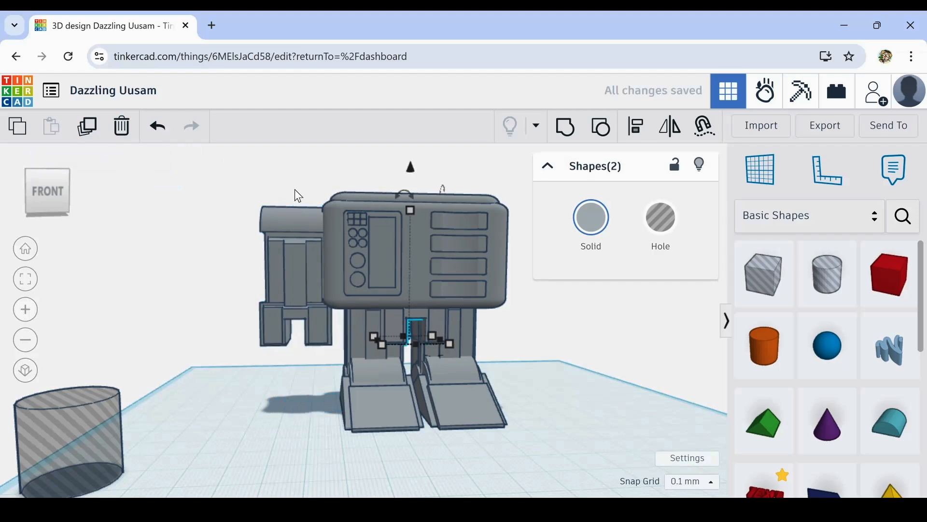
key(Right)
key(Right)
key(Right)
key(Right)
key(Right)
key(Right)
key(Right)
key(Right)
key(Right)
key(Right)
key(Right)
key(Right)
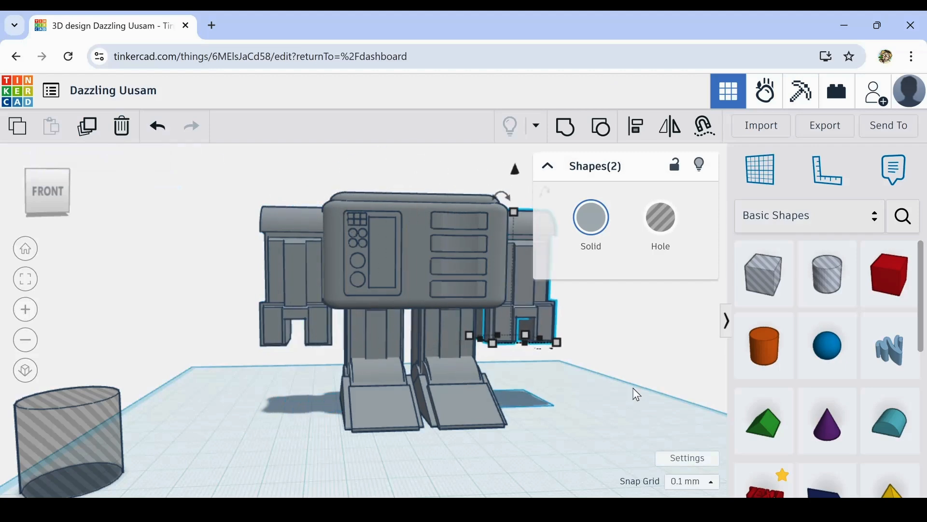
- Turn the copied arm into a hole and nudge it sideways to set its overlap with the body
right_drag(633, 389, 530, 383)
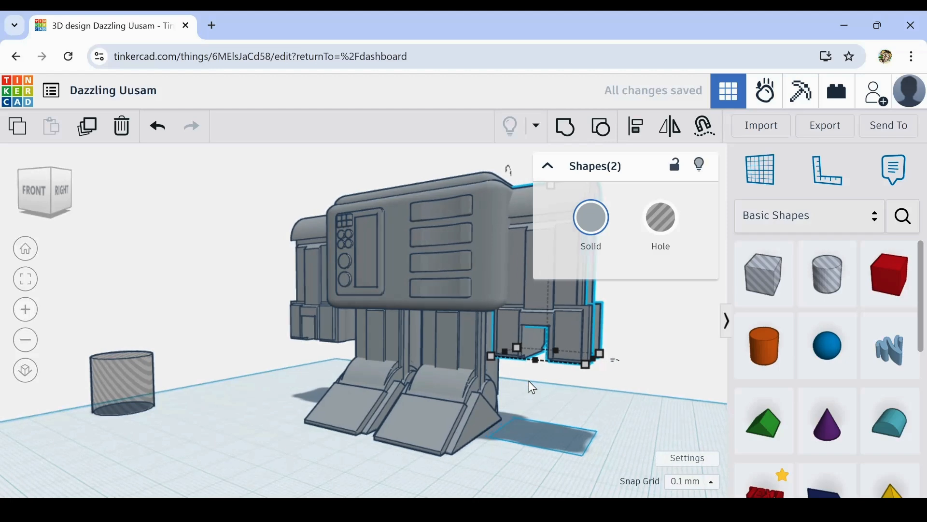
key(Right)
key(Right)
click(661, 218)
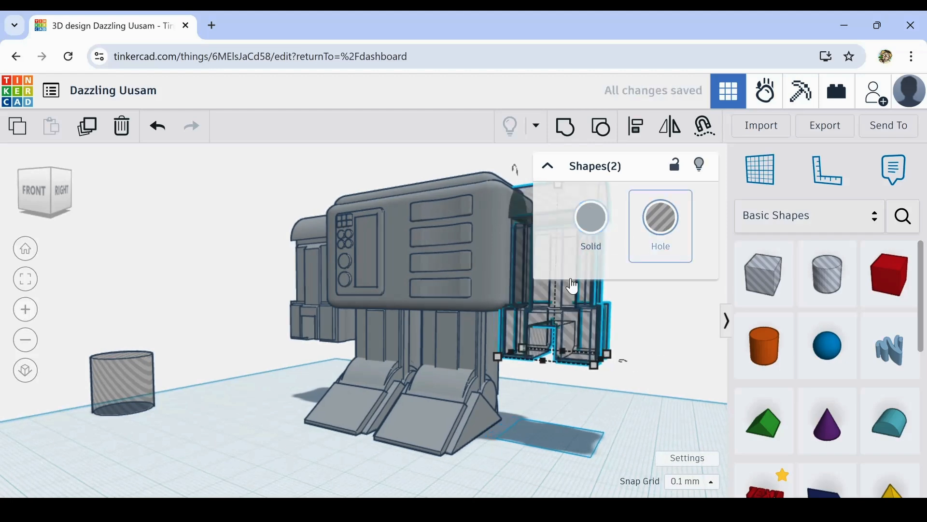
scroll(531, 281, up, 3)
right_drag(526, 284, 497, 292)
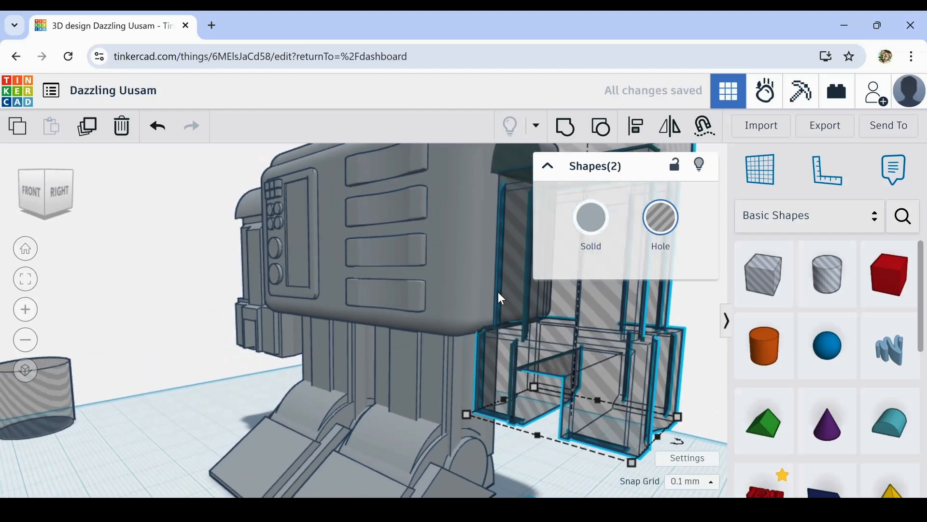
key(Left)
key(Left)
key(Left)
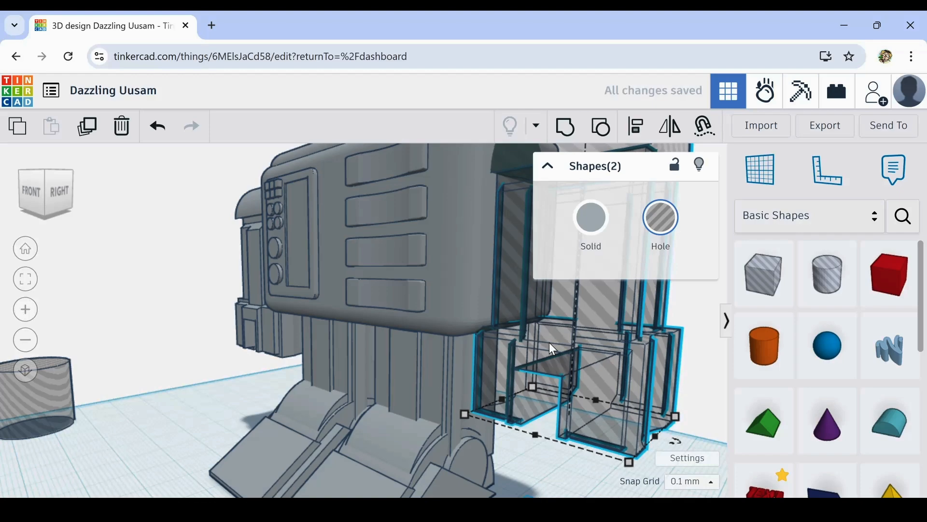
key(Left)
key(Left)
key(Left)
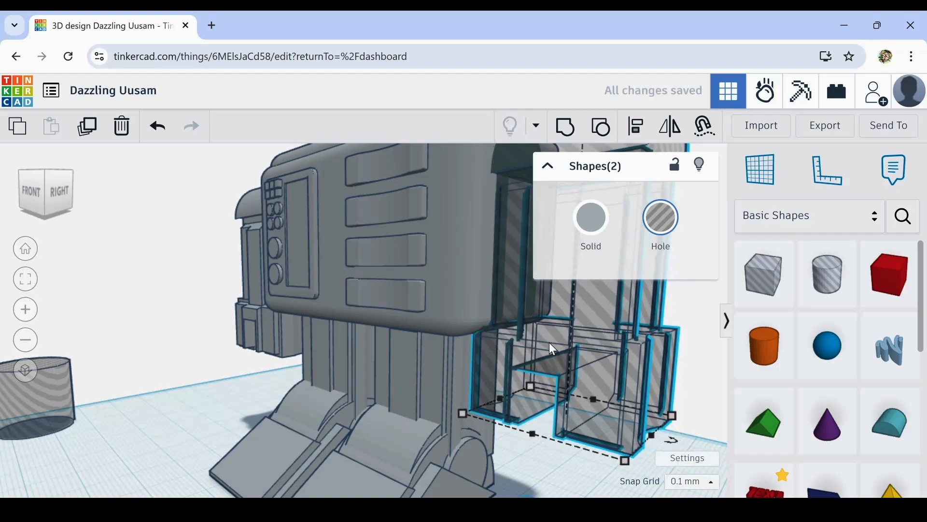
- Fine-tune the copied arm's distance from the body with small nudges outward and back inward
right_drag(555, 347, 456, 362)
key(Down)
key(Down)
key(Down)
key(Down)
key(Down)
key(Down)
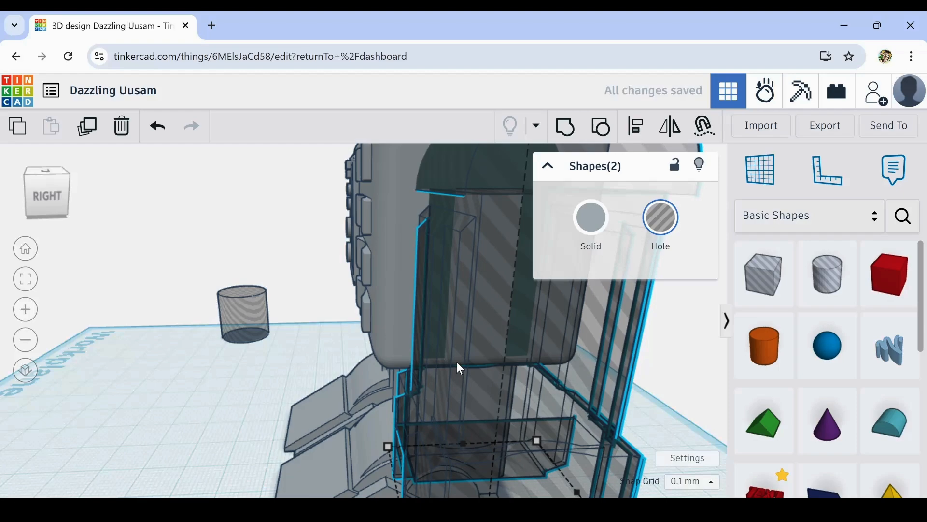
key(Up)
key(Up)
key(Up)
key(Up)
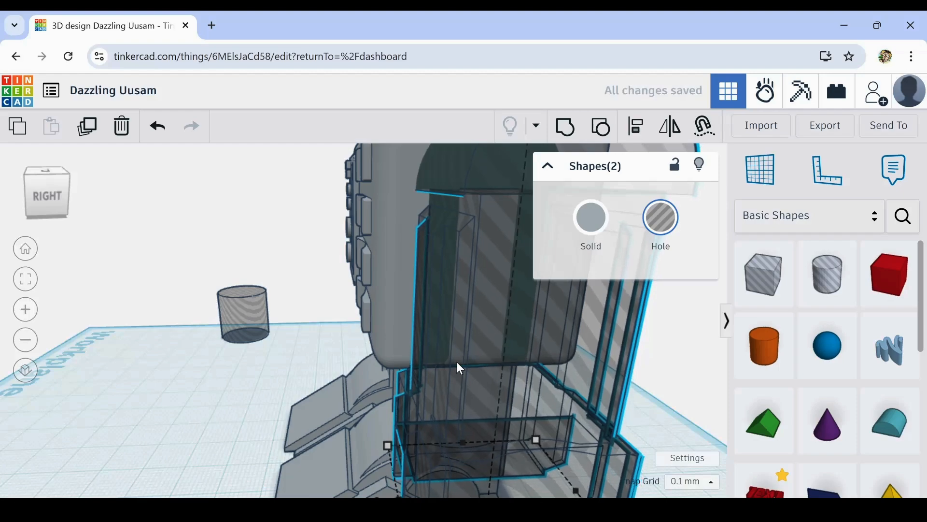
- Turn the original arm and cuff group into a hole, leaving its rounded top solid
right_drag(259, 340, 602, 336)
scroll(590, 346, down, 5)
right_drag(246, 441, 267, 382)
click(270, 388)
click(591, 220)
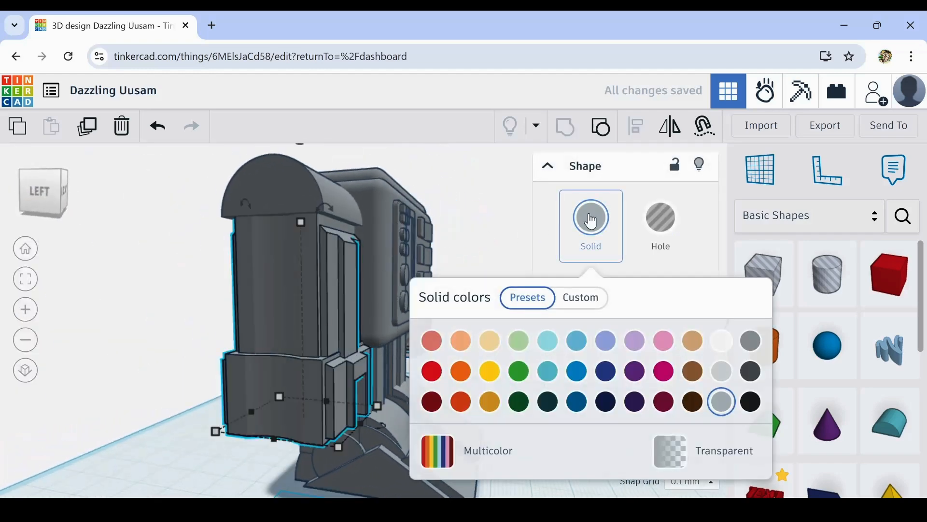
click(637, 236)
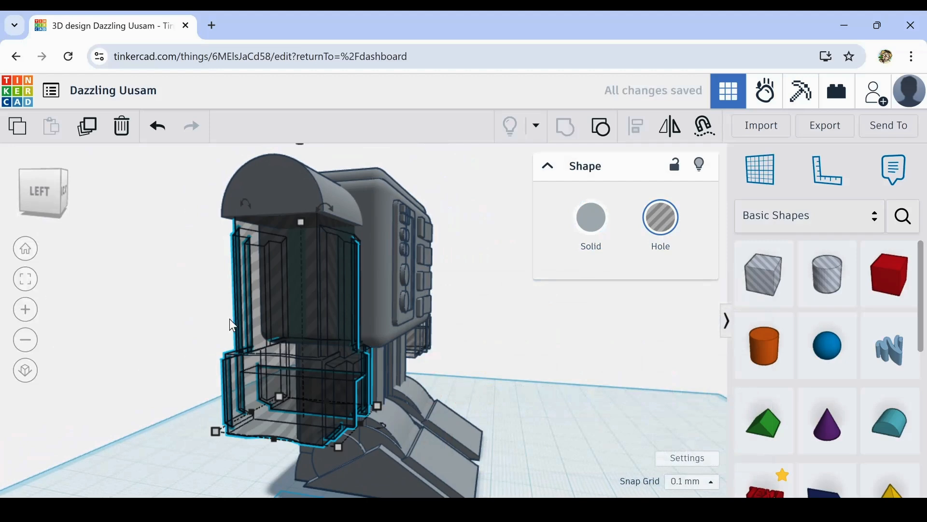
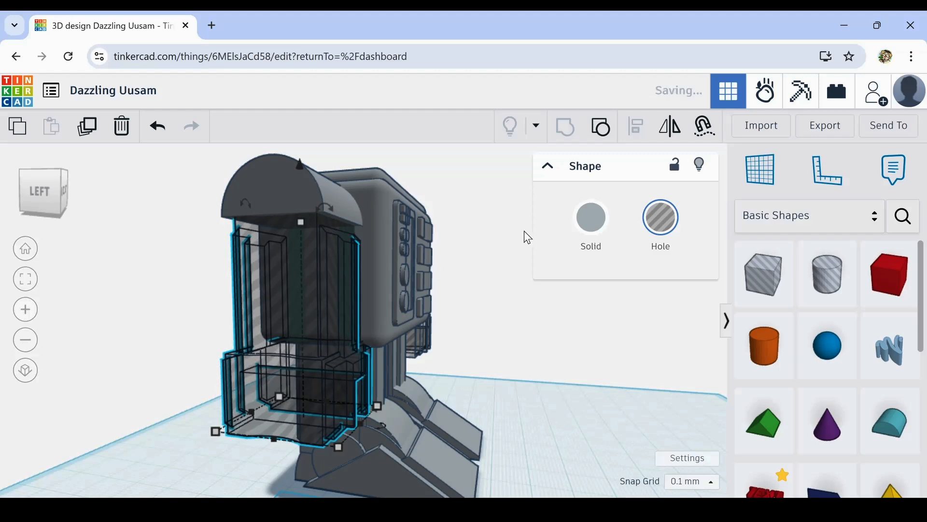
- Turn both arm-and-cuff groups and the copied arm's rounded top back into solids
click(582, 225)
click(505, 261)
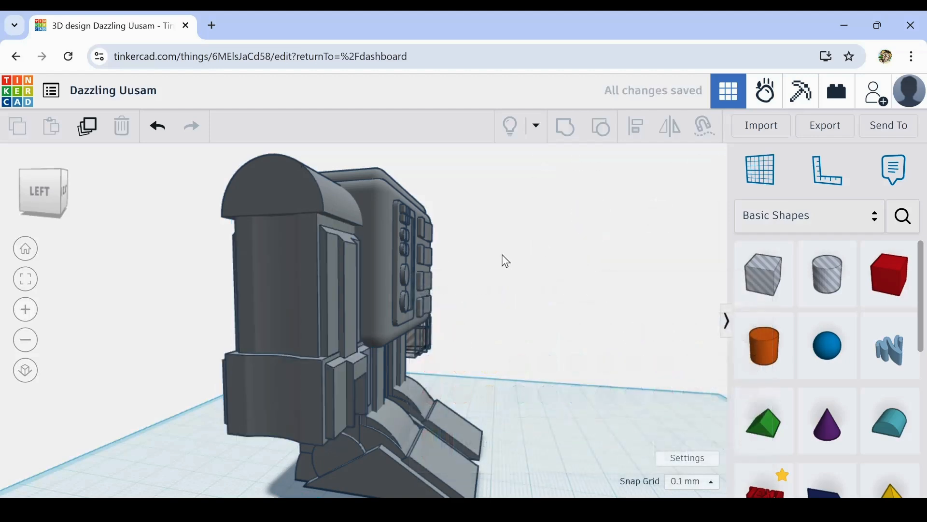
right_drag(599, 317, 433, 359)
click(581, 268)
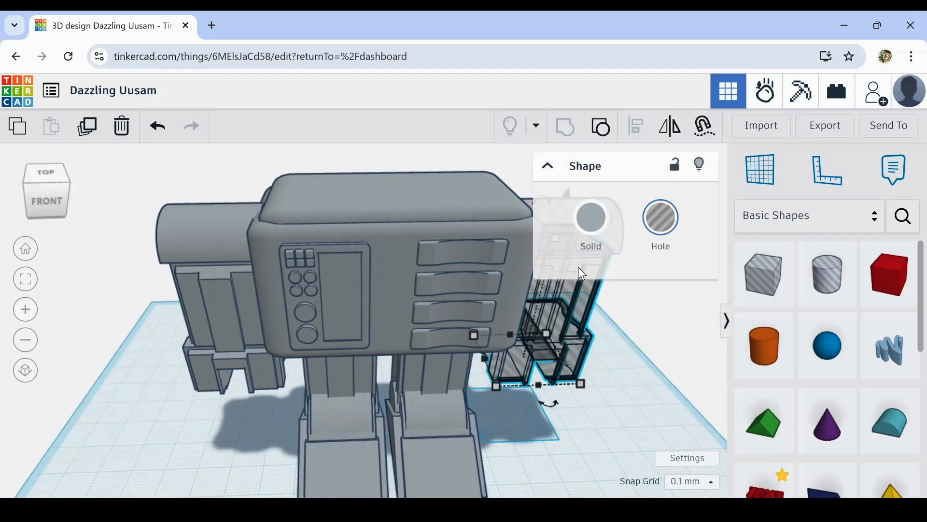
click(596, 236)
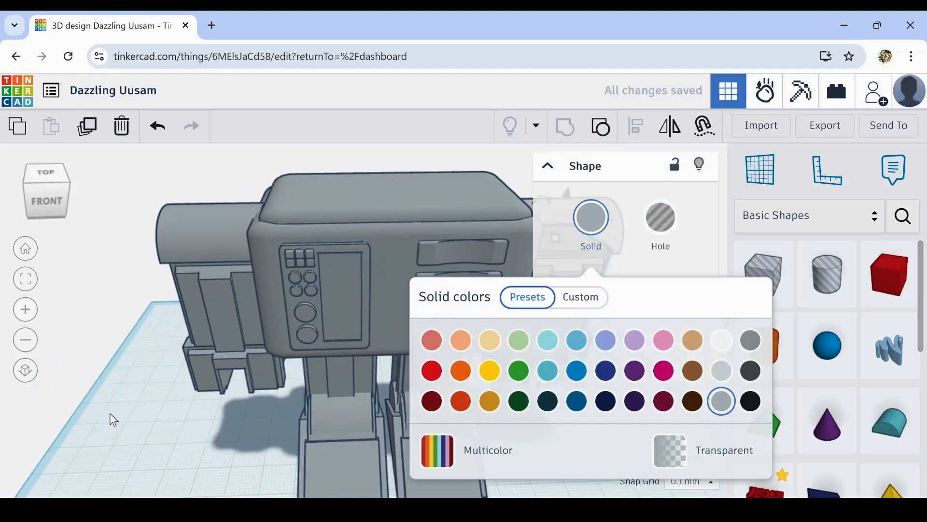
click(121, 428)
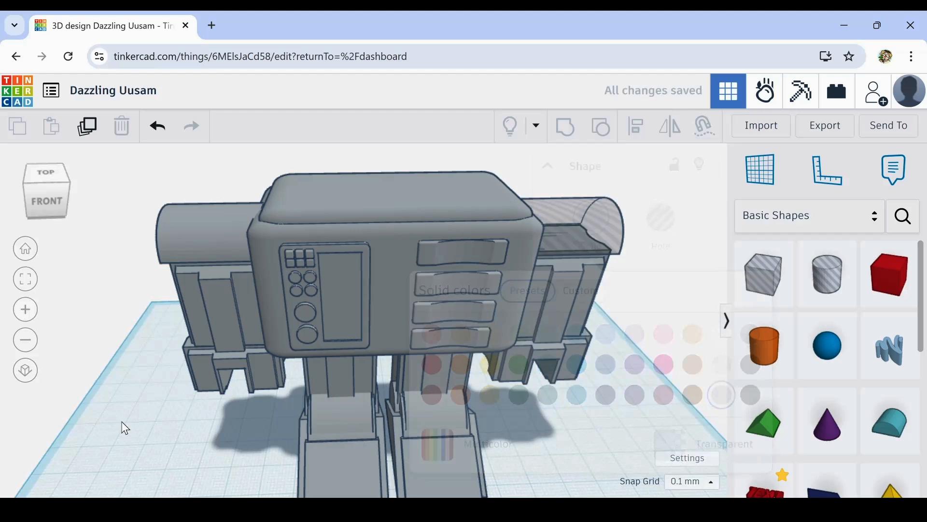
click(576, 216)
click(587, 230)
click(222, 428)
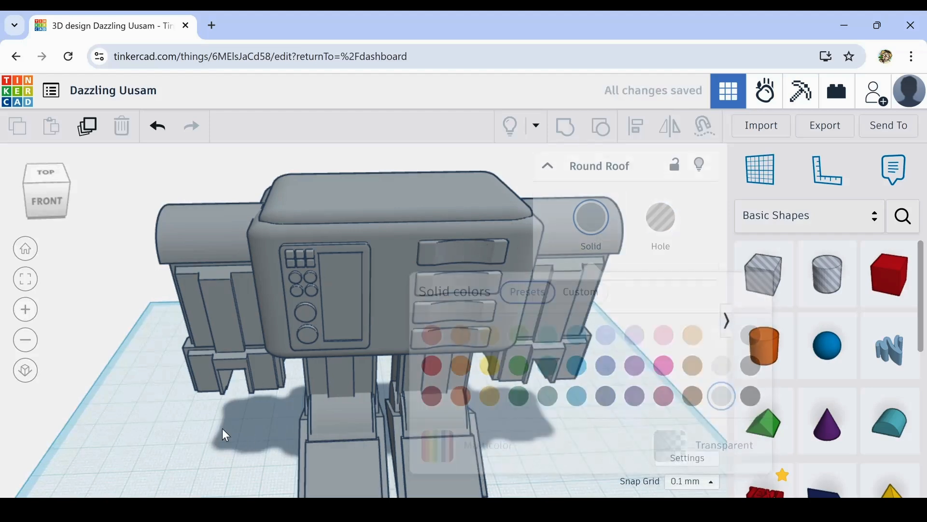
- Examine how the arms and their rounded tops sit against the body from the front, side and above
scroll(224, 427, down, 4)
right_drag(520, 434, 543, 377)
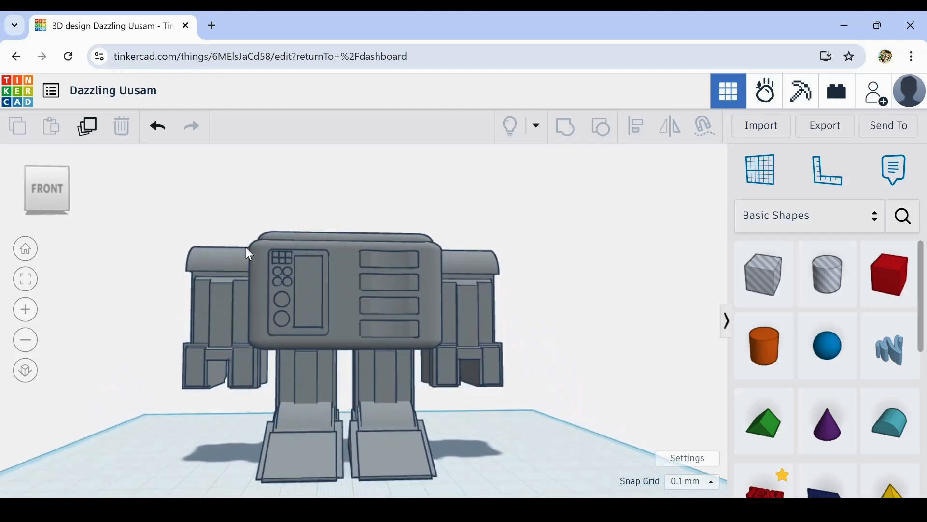
drag(549, 268, 549, 268)
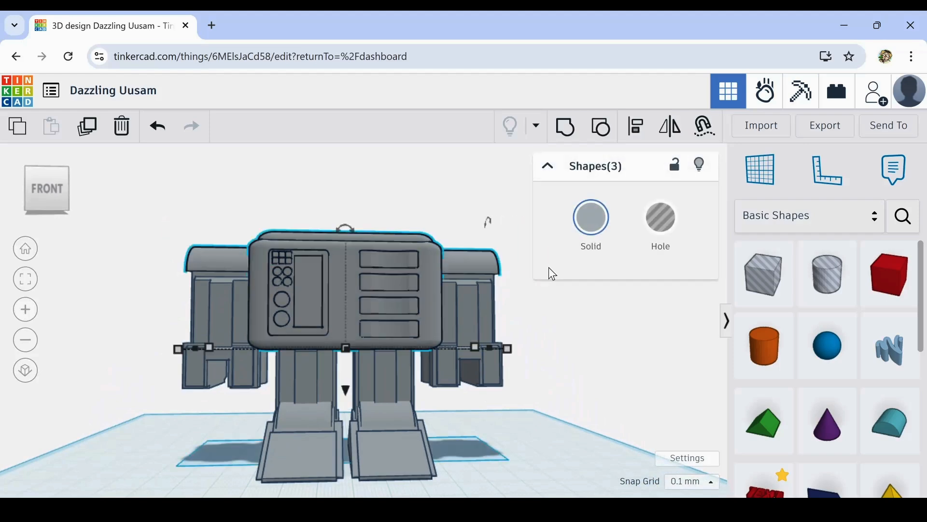
click(174, 207)
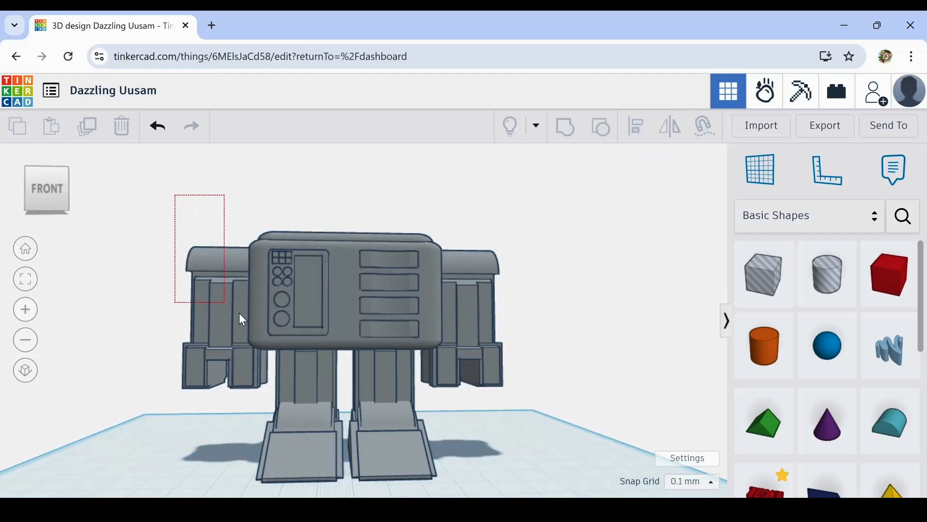
drag(526, 387, 527, 392)
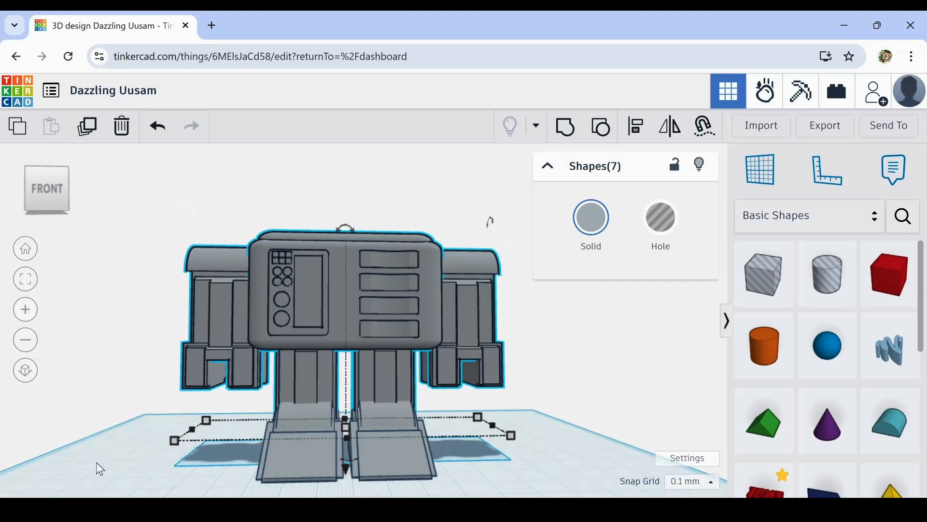
right_drag(100, 469, 433, 417)
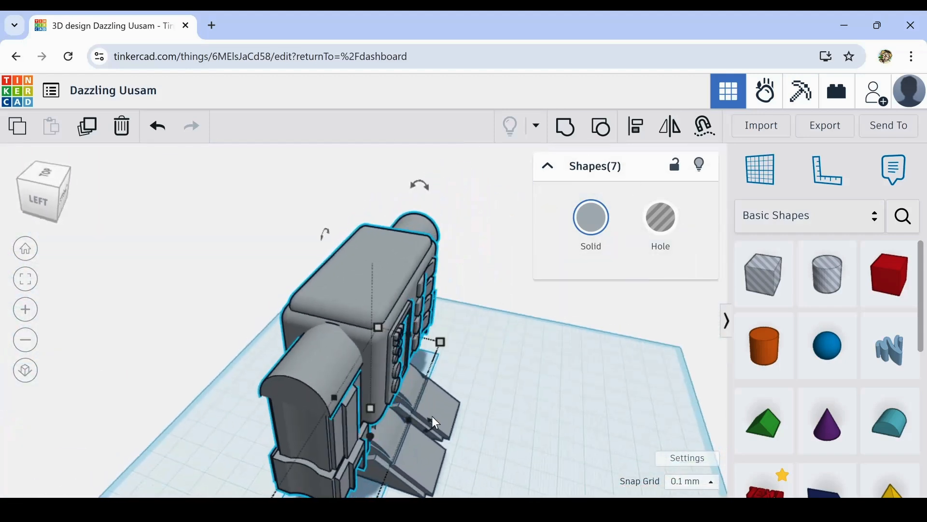
click(531, 399)
right_drag(534, 398, 390, 315)
right_drag(584, 333, 378, 375)
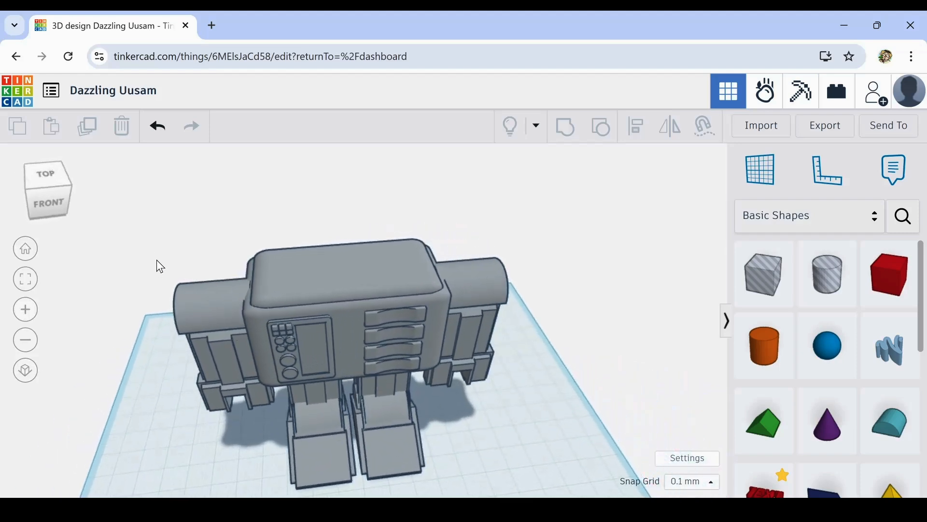
- Select both arms with their rounded tops and align their centres along the figure's front-to-back direction
drag(208, 451, 218, 452)
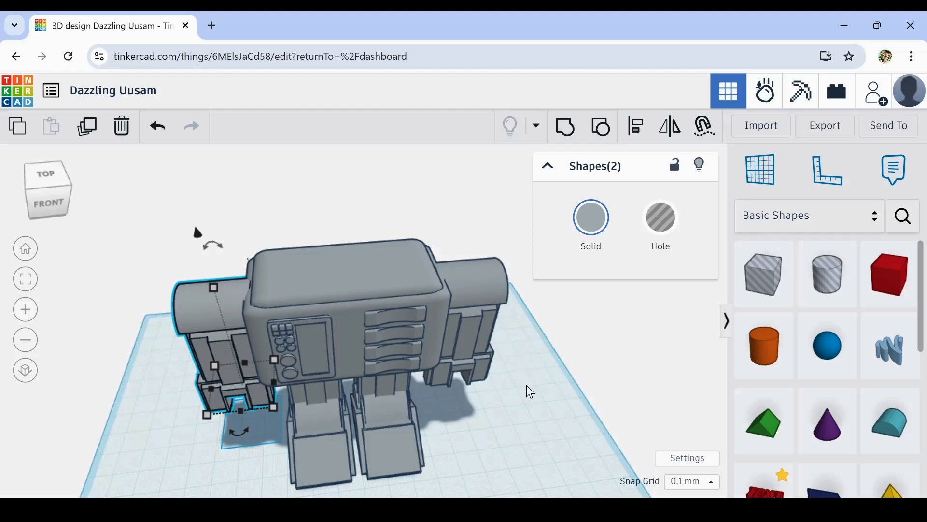
middle_drag(532, 420, 518, 408)
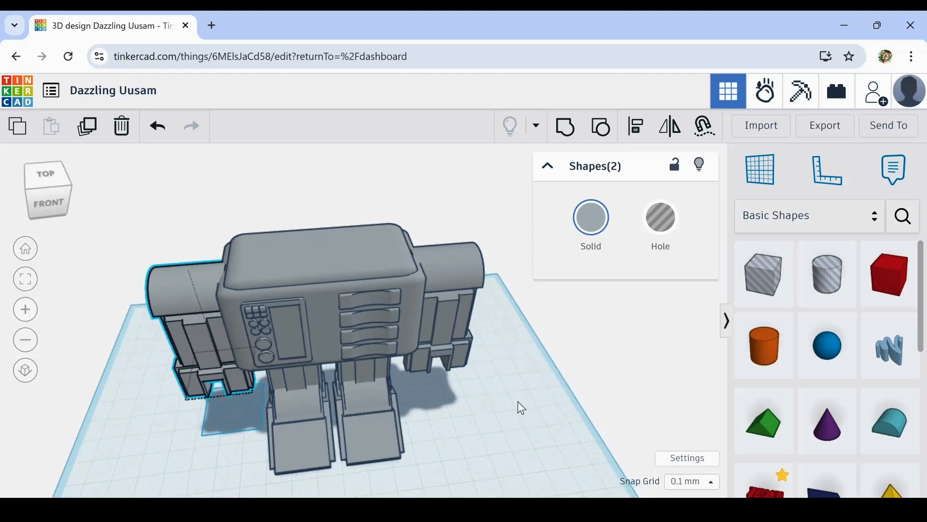
shift+click(461, 273)
shift+click(445, 355)
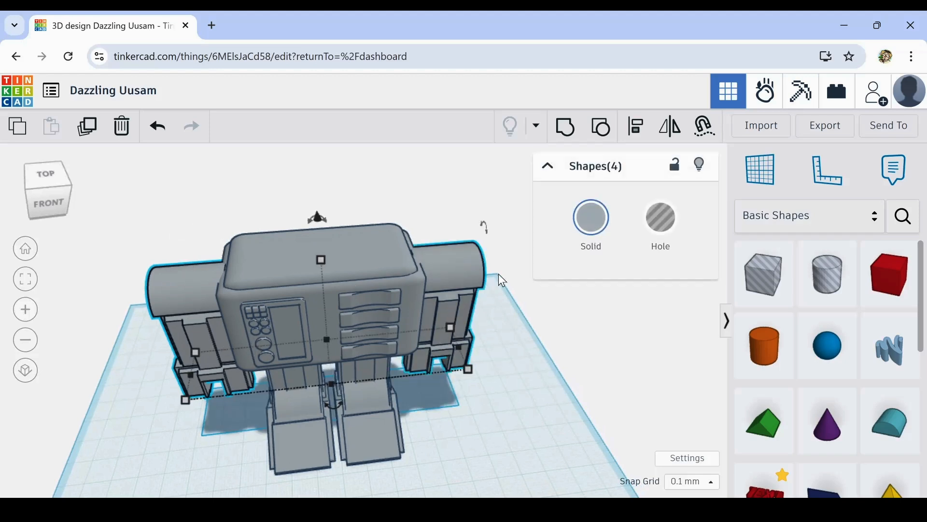
click(628, 136)
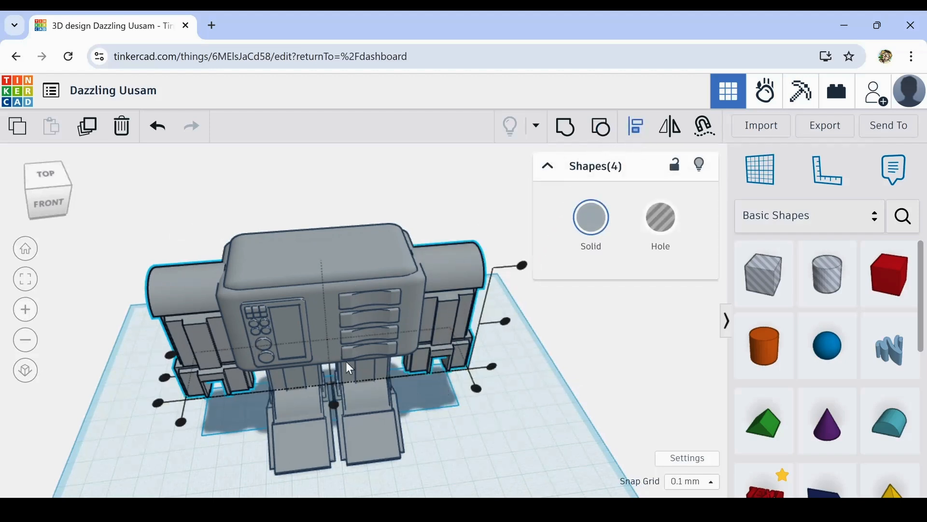
click(165, 377)
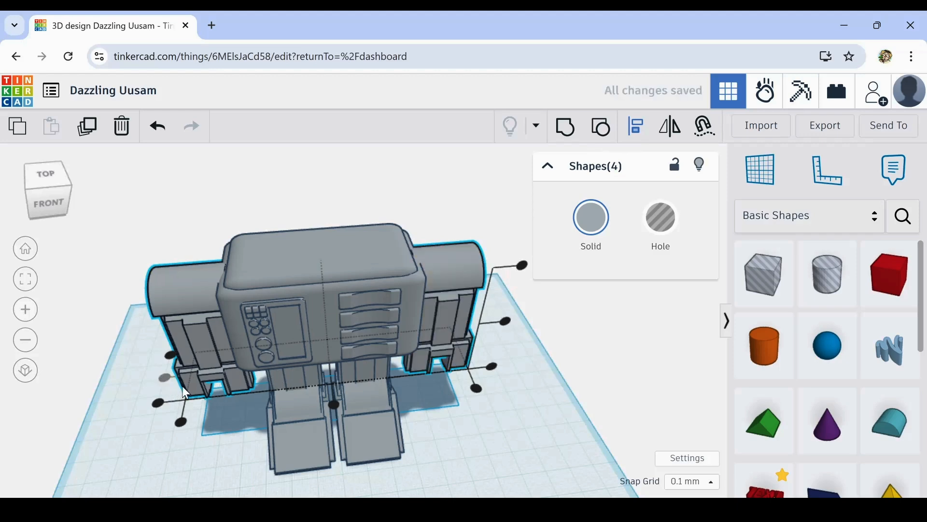
- Nudge both arms and their rounded tops together toward the back of the body in small increments
key(Up)
key(Up)
key(Up)
key(Up)
key(Up)
key(Up)
key(Up)
key(Up)
key(Up)
key(Up)
key(Up)
key(Up)
key(Up)
key(Up)
key(Up)
key(Up)
key(Up)
key(Up)
key(Up)
key(Up)
key(Up)
key(Up)
key(Up)
key(Up)
key(Up)
key(Up)
key(Up)
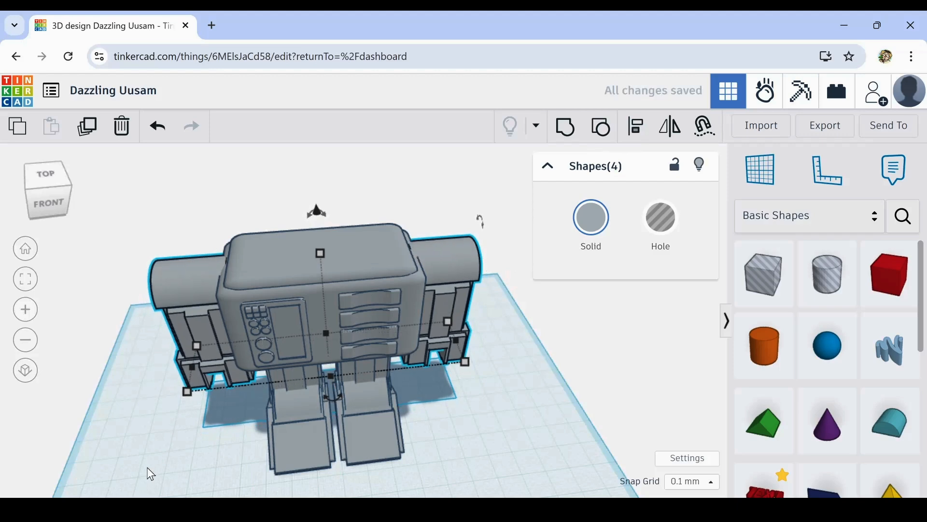
right_drag(173, 442, 282, 422)
key(Left)
key(Left)
key(Left)
key(Left)
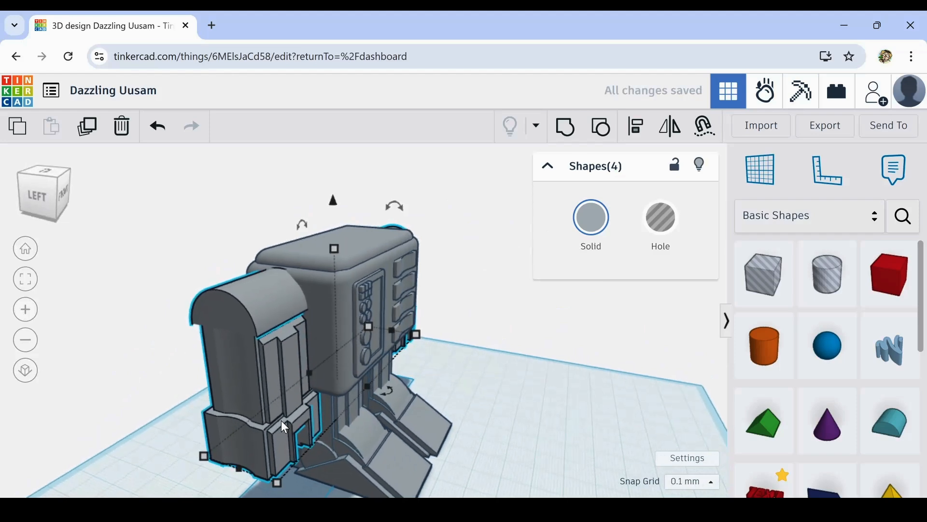
right_drag(496, 387, 300, 386)
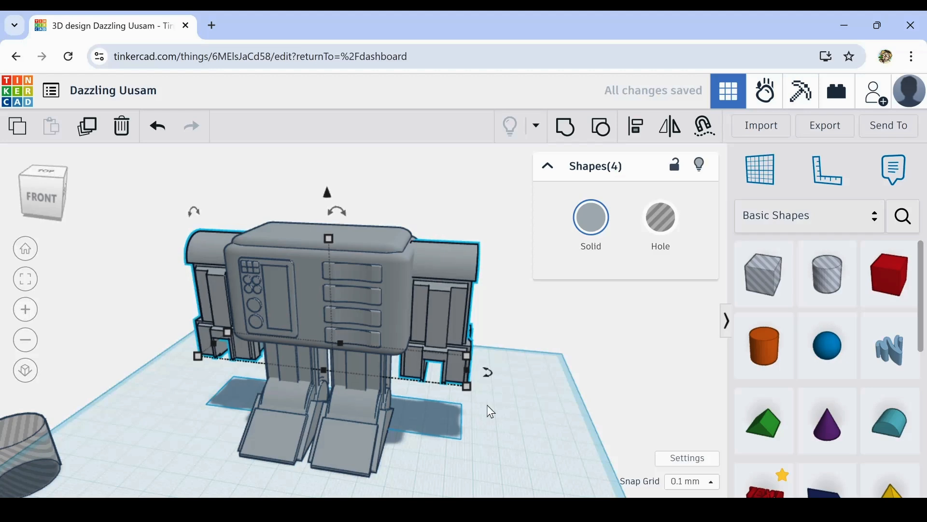
right_drag(489, 407, 545, 420)
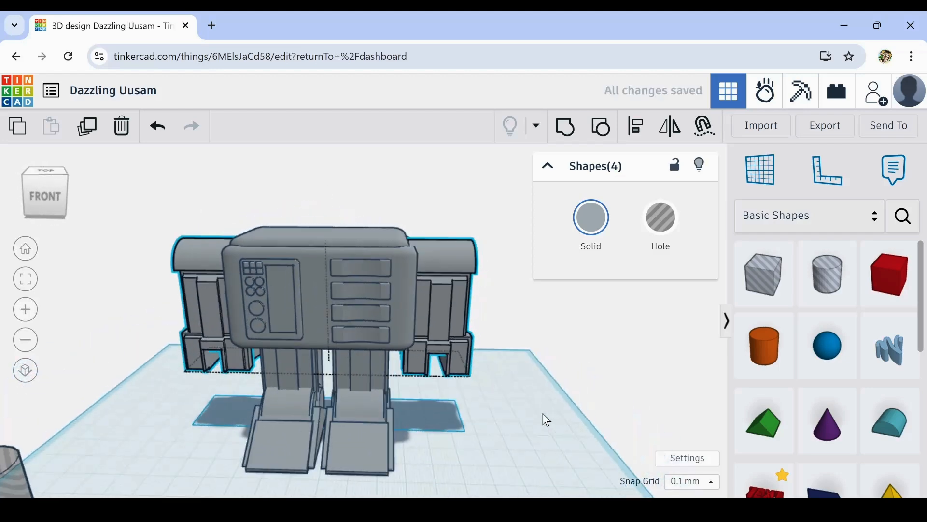
click(446, 453)
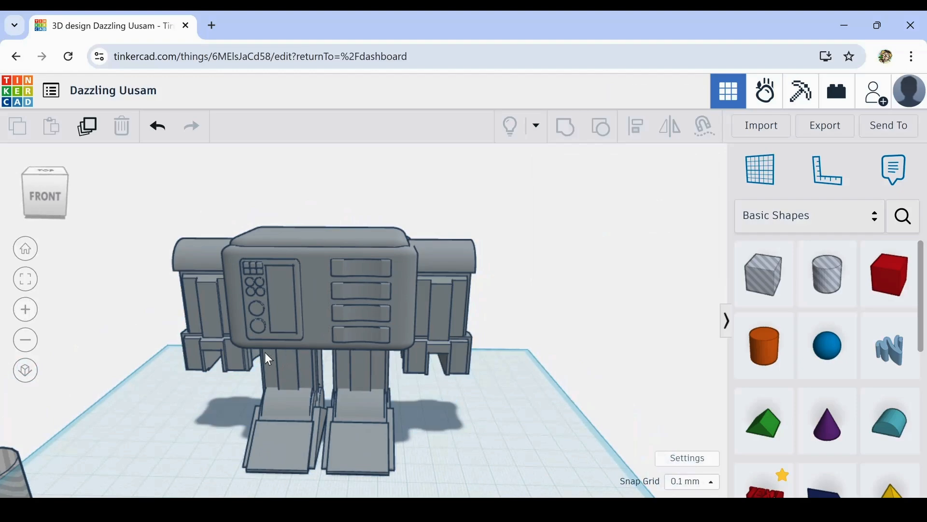
- Duplicate the detailed body and raise the copy to about 78.9 mm above the workplane, just over the original
mouse_move(190, 447)
right_down()
mouse_move(279, 392)
mouse_move(251, 439)
mouse_move(213, 459)
mouse_move(201, 451)
right_up()
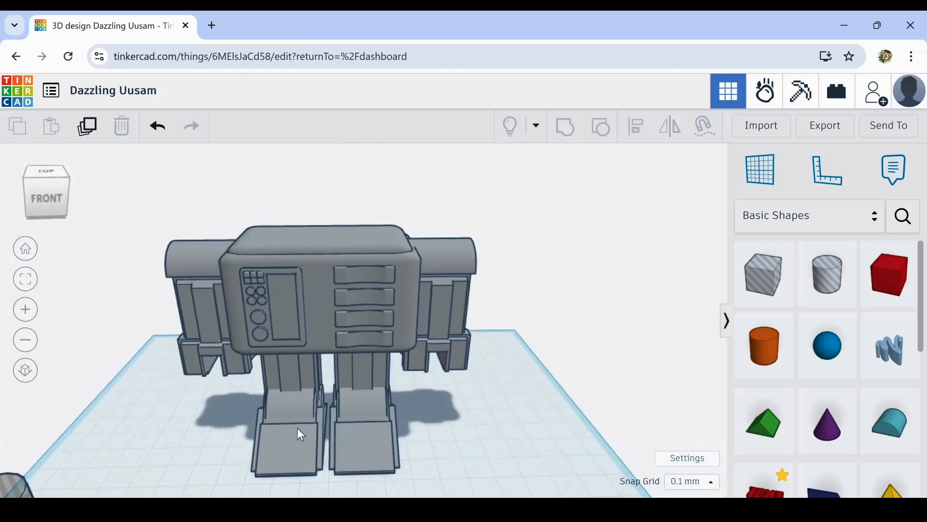
click(331, 281)
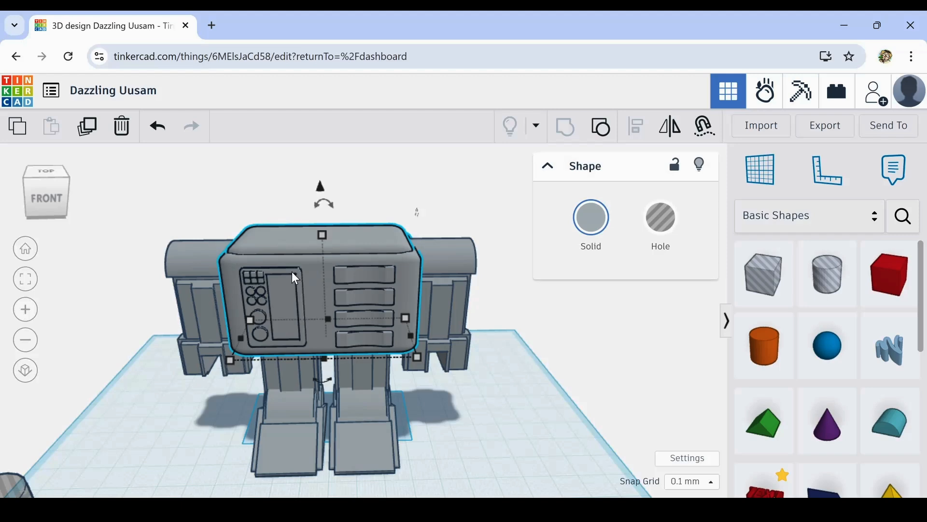
click(98, 129)
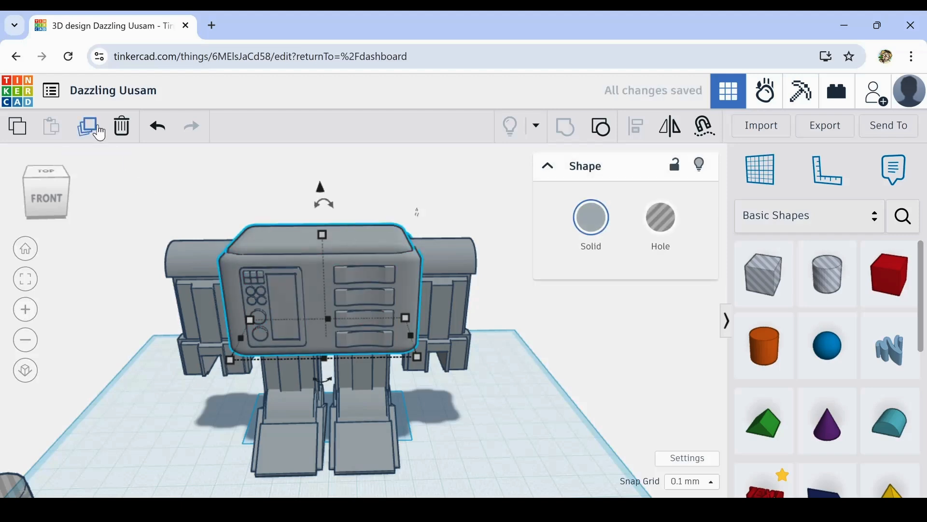
key(ctrl+Up)
key(ctrl+Up)
key(ctrl+Up)
key(ctrl+Up)
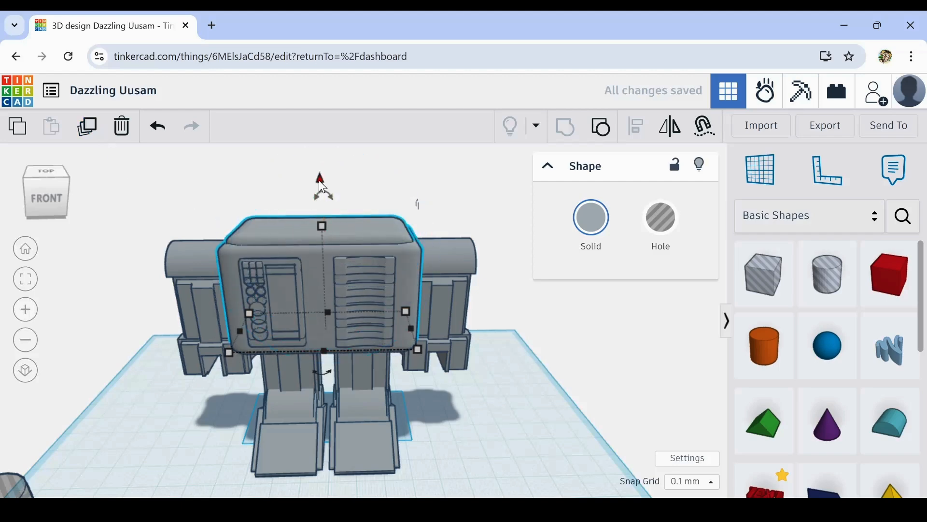
drag(322, 186, 325, 92)
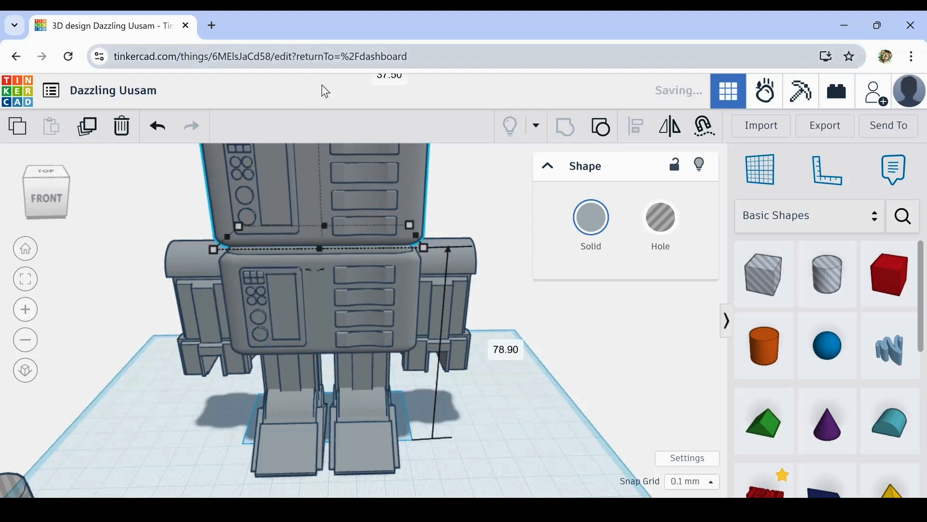
key(f)
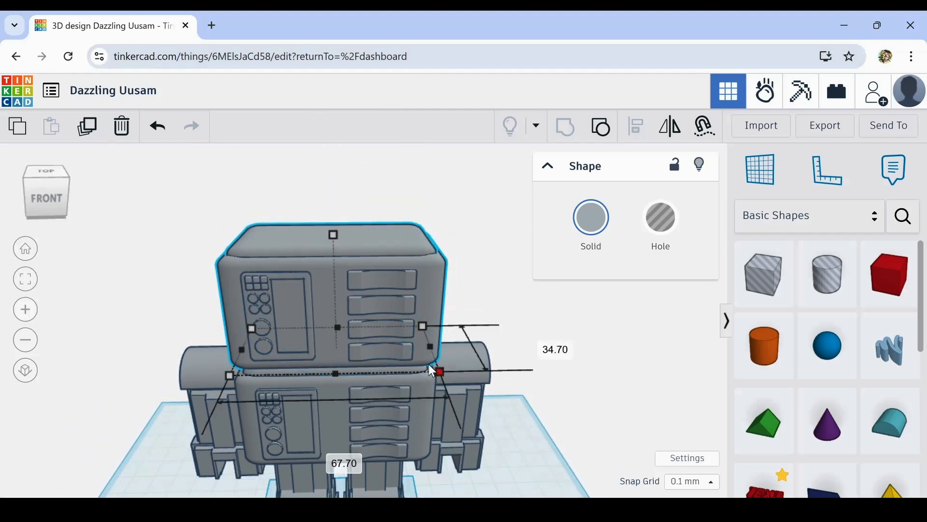
- Scale the raised body copy down proportionally to a head about 29.7 mm high and lower it onto the body
drag(438, 370, 391, 349)
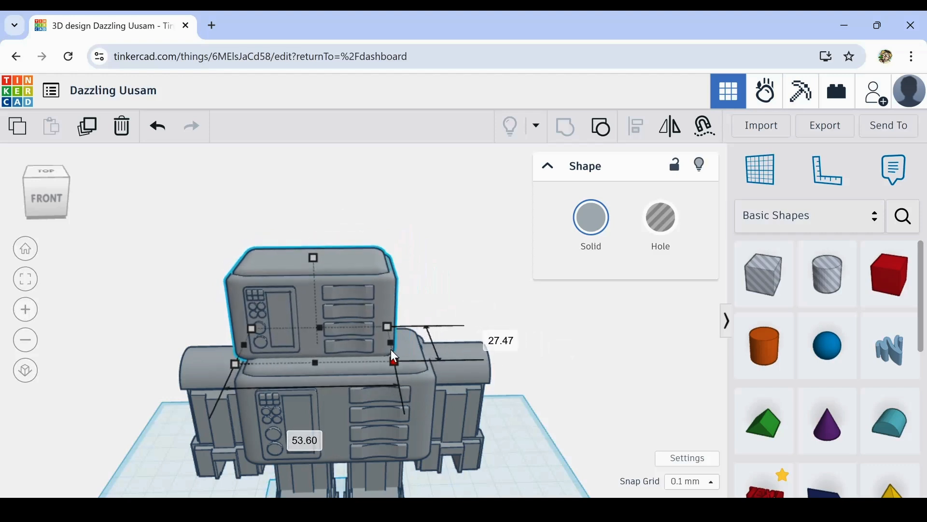
click(158, 129)
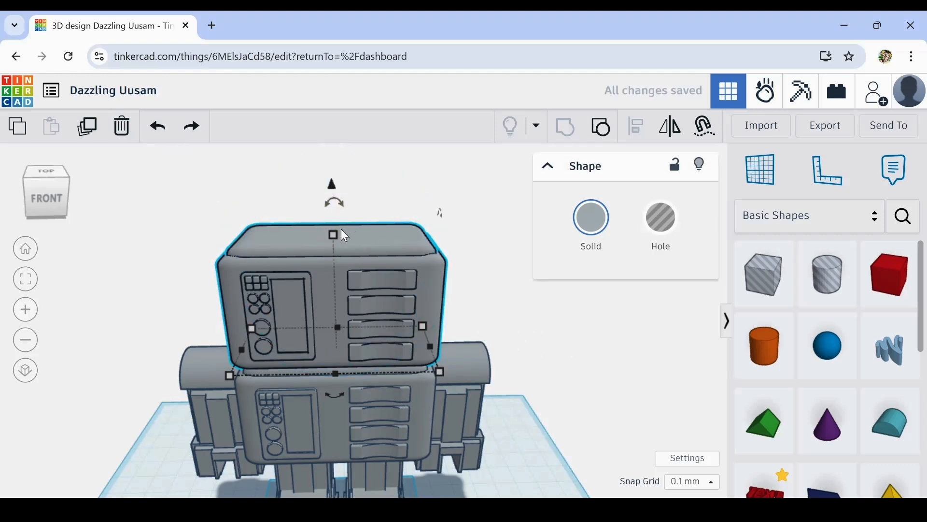
shift+drag(335, 241, 335, 252)
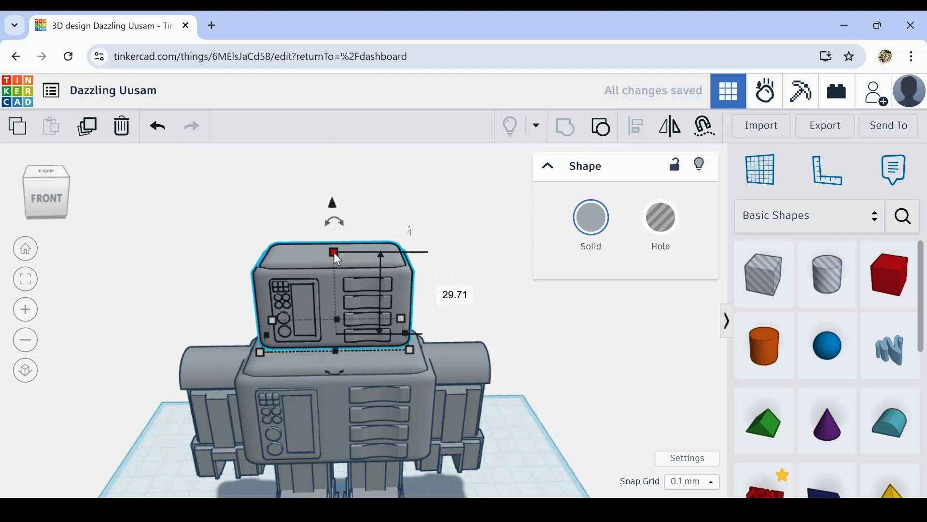
key(ctrl+Down)
key(ctrl+Down)
key(ctrl+Down)
key(ctrl+Down)
key(ctrl+Down)
key(ctrl+Down)
key(ctrl+Down)
key(ctrl+Down)
key(ctrl+Down)
key(ctrl+Down)
key(ctrl+Down)
key(ctrl+Down)
key(ctrl+Down)
key(ctrl+Down)
key(ctrl+Down)
key(ctrl+Down)
key(ctrl+Down)
key(ctrl+Down)
key(ctrl+Down)
key(ctrl+Down)
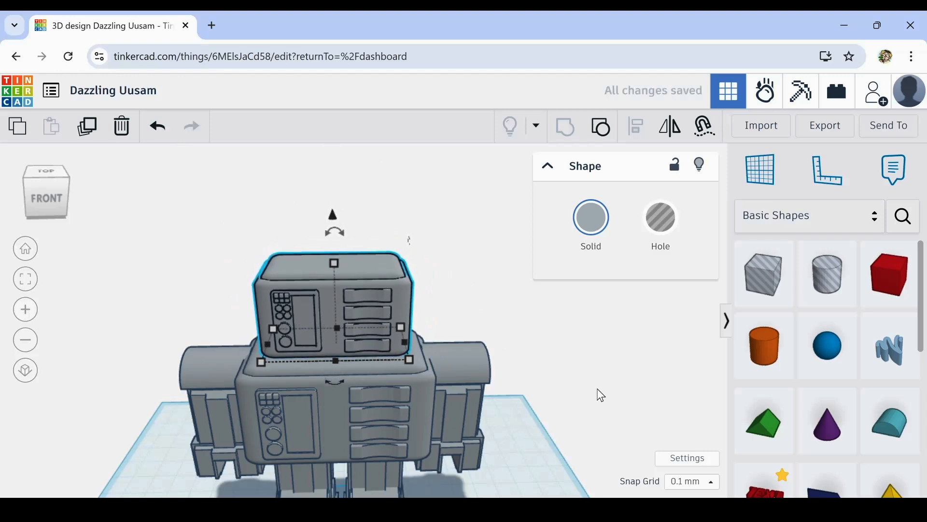
right_drag(602, 395, 294, 373)
right_drag(433, 376, 615, 380)
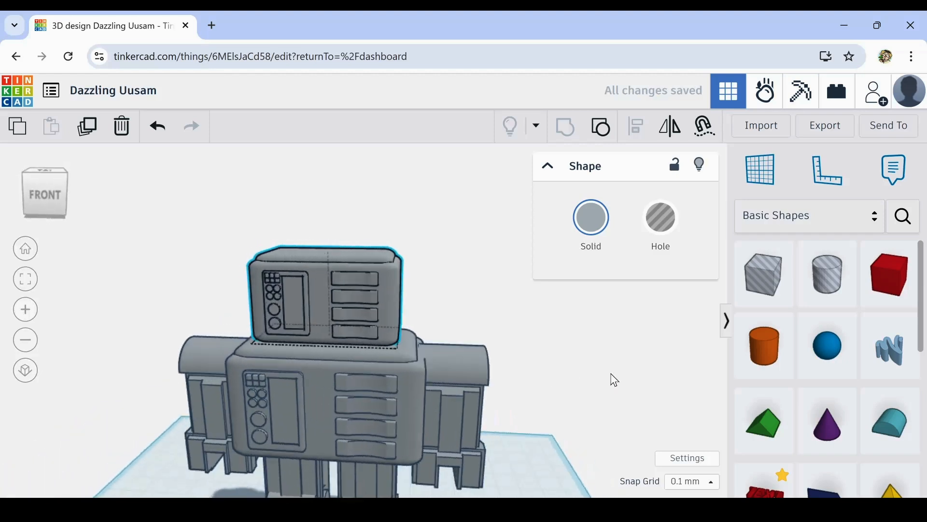
scroll(549, 381, down, 4)
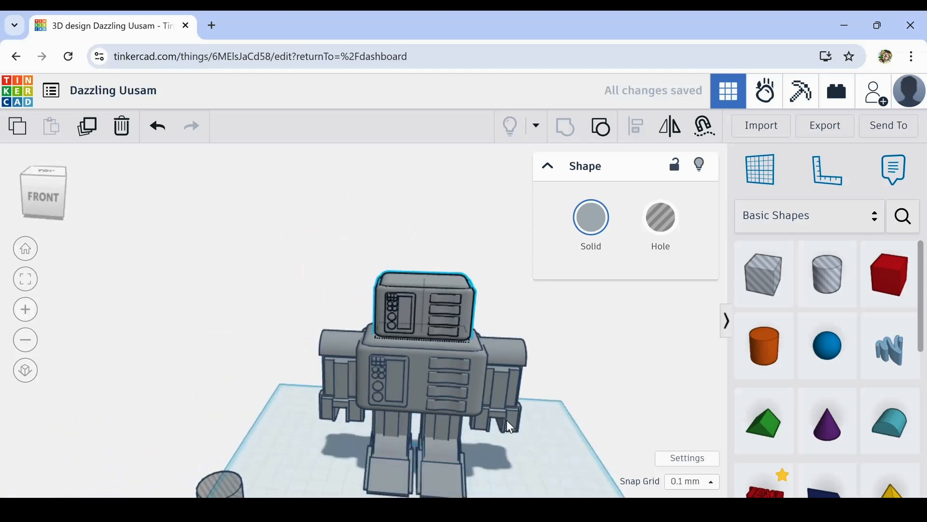
right_drag(511, 427, 562, 408)
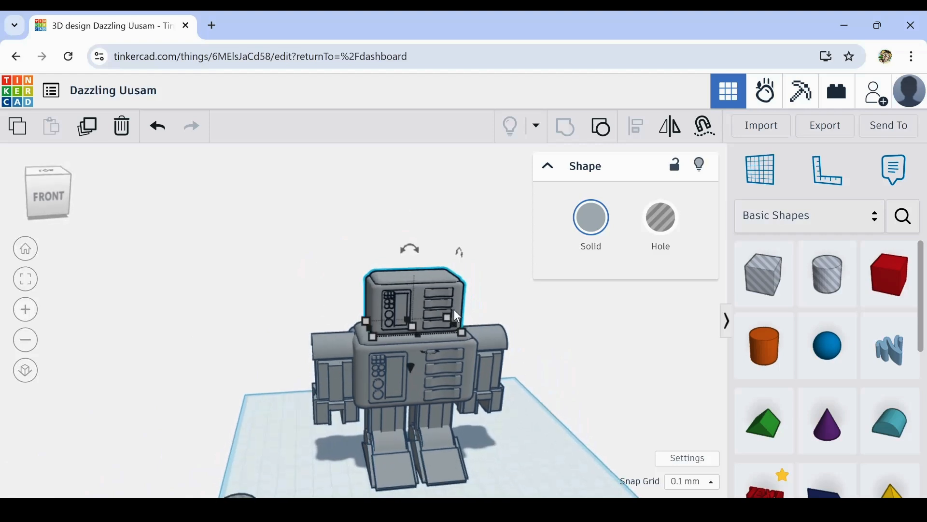
scroll(435, 288, up, 3)
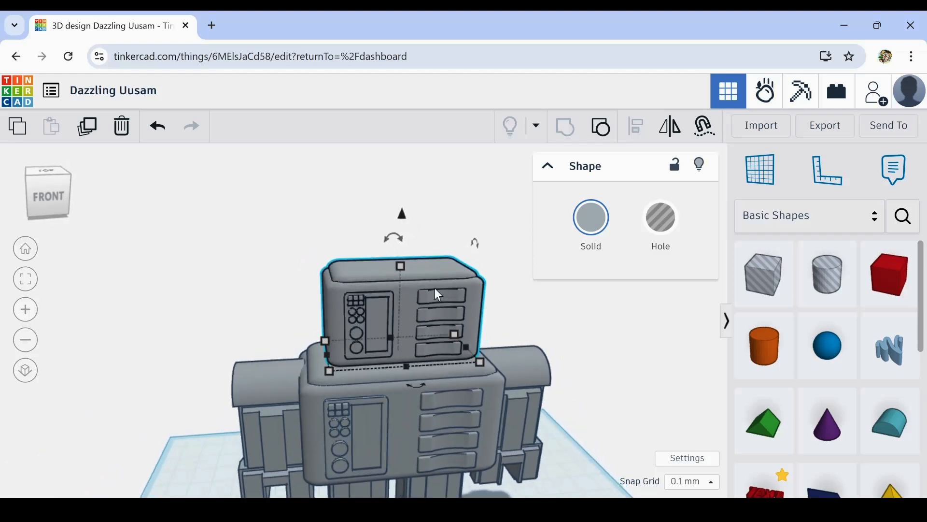
- Examine the head's front details and how it sits on the body, up close and from below
click(444, 198)
scroll(404, 301, up, 2)
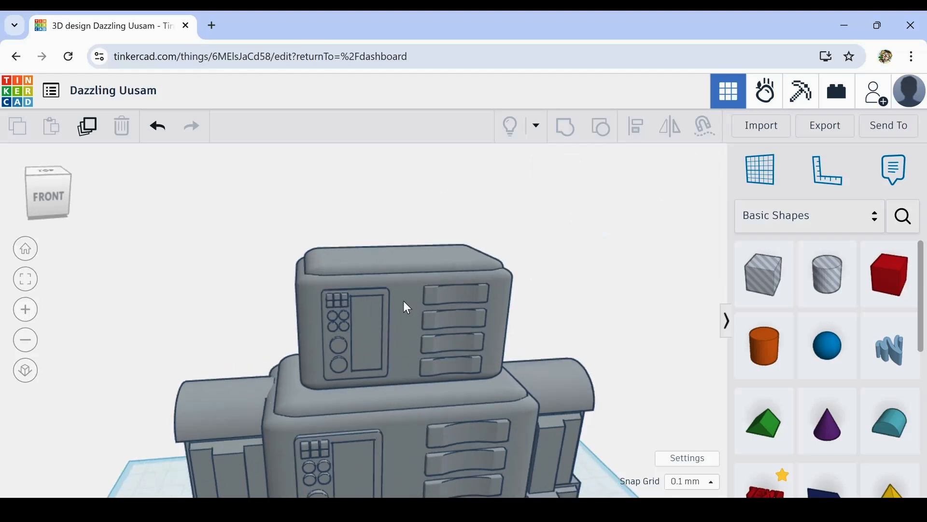
scroll(408, 323, down, 2)
scroll(395, 315, up, 5)
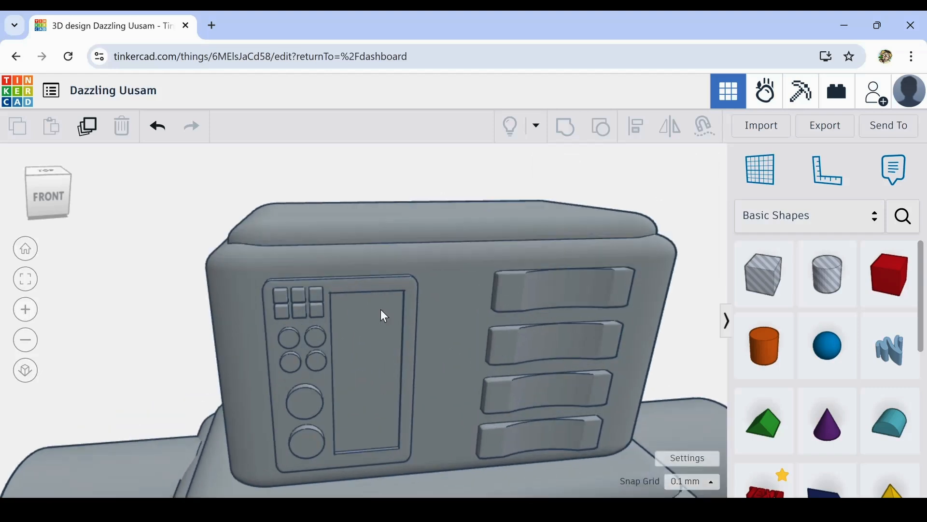
scroll(416, 338, down, 5)
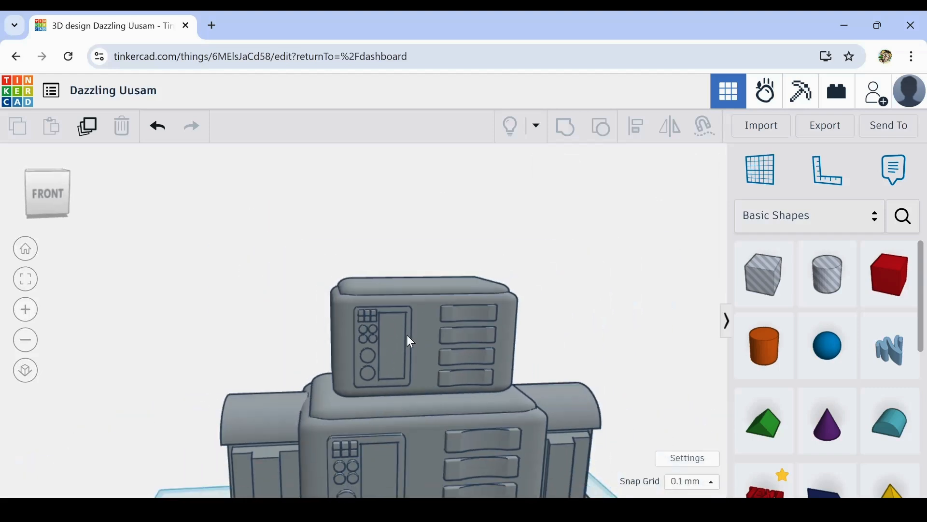
right_drag(383, 306, 352, 309)
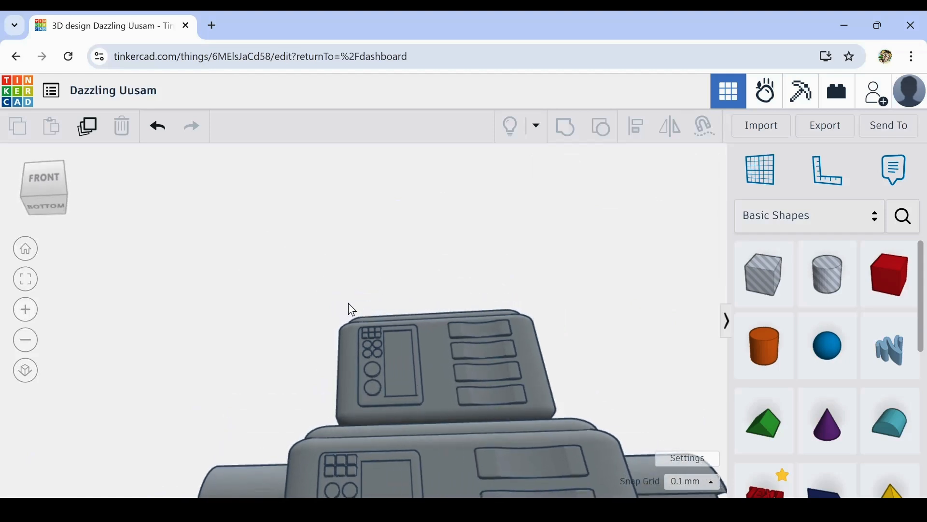
click(549, 360)
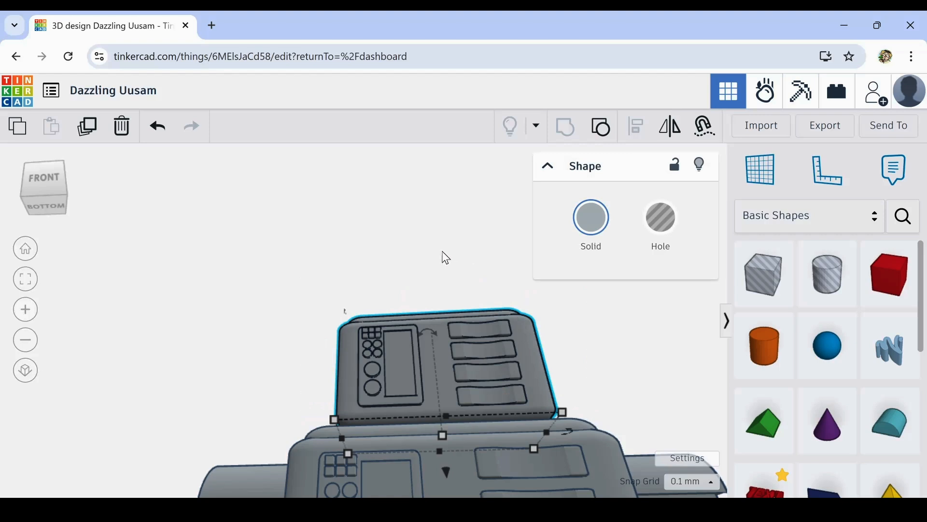
right_drag(446, 258, 493, 324)
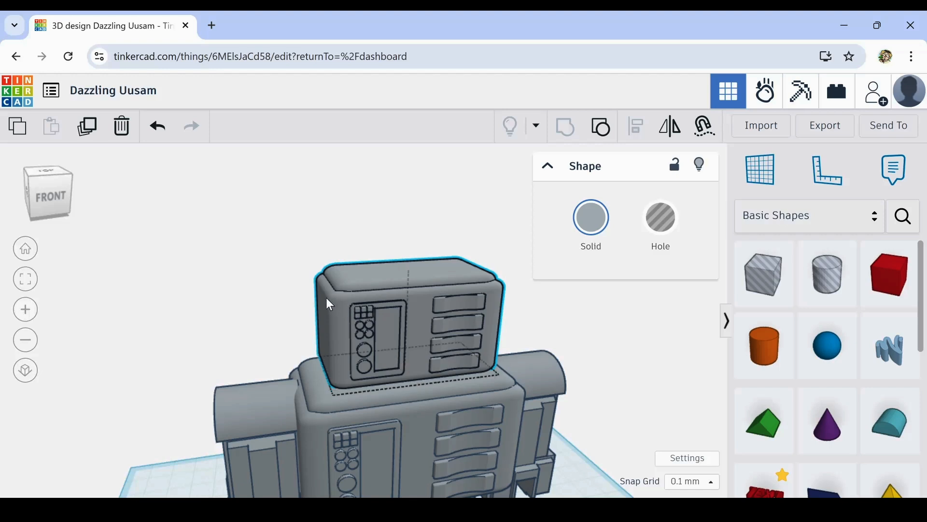
- Ungroup the head into its separate shapes
key(Escape)
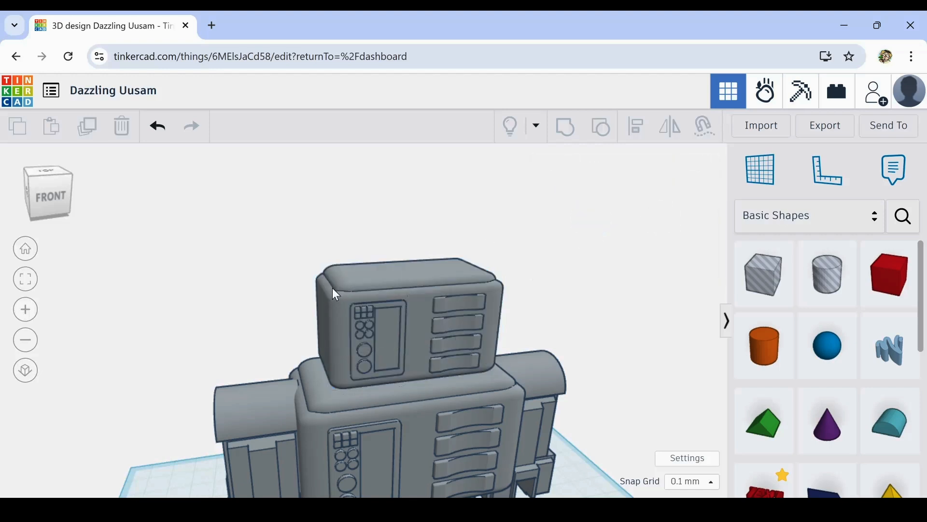
click(361, 286)
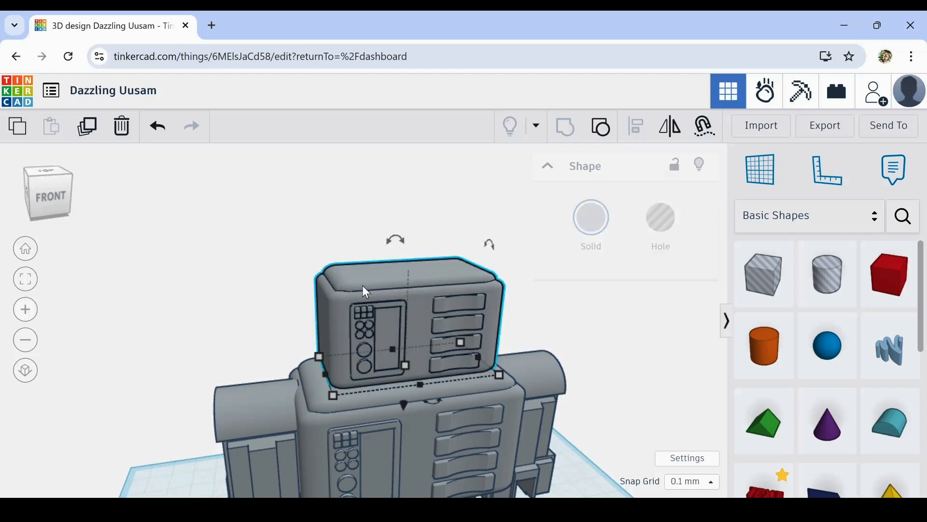
click(602, 128)
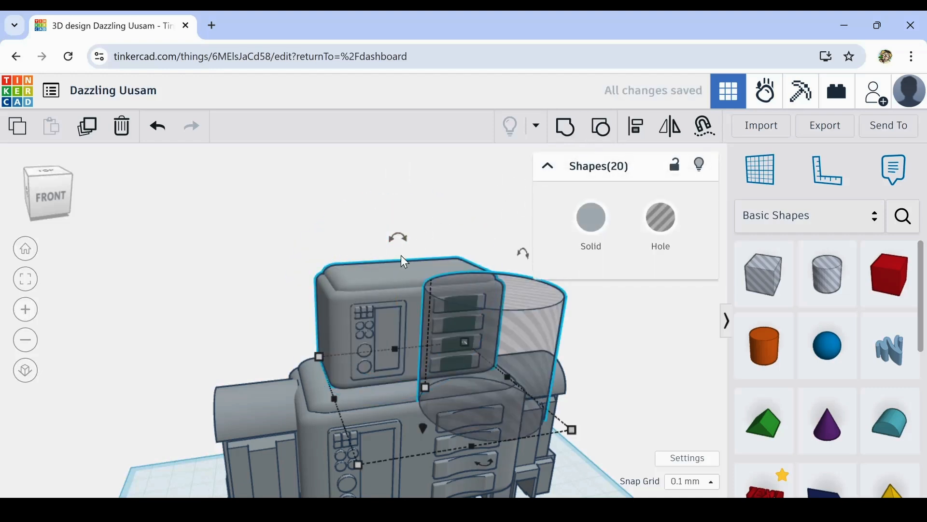
- Delete the large hole cylinder overlapping the vent strips on the ungrouped head
click(270, 264)
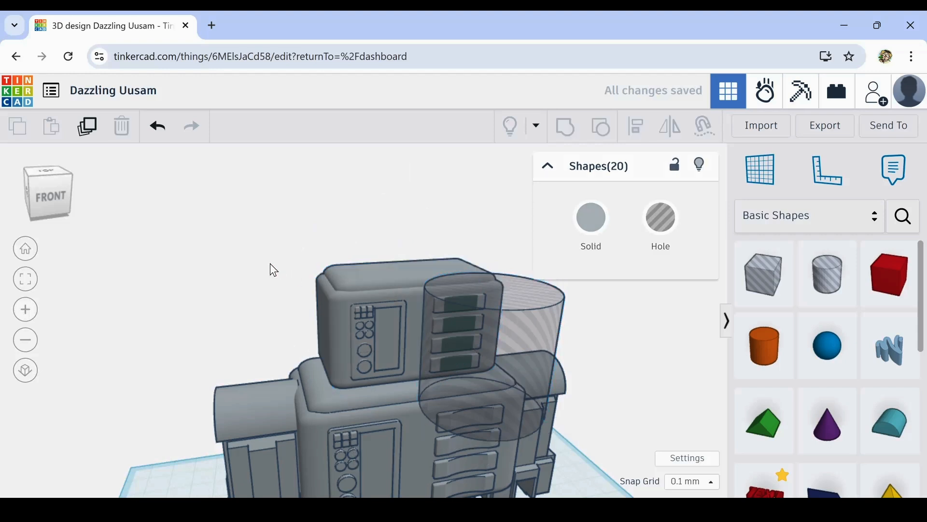
click(368, 309)
click(385, 310)
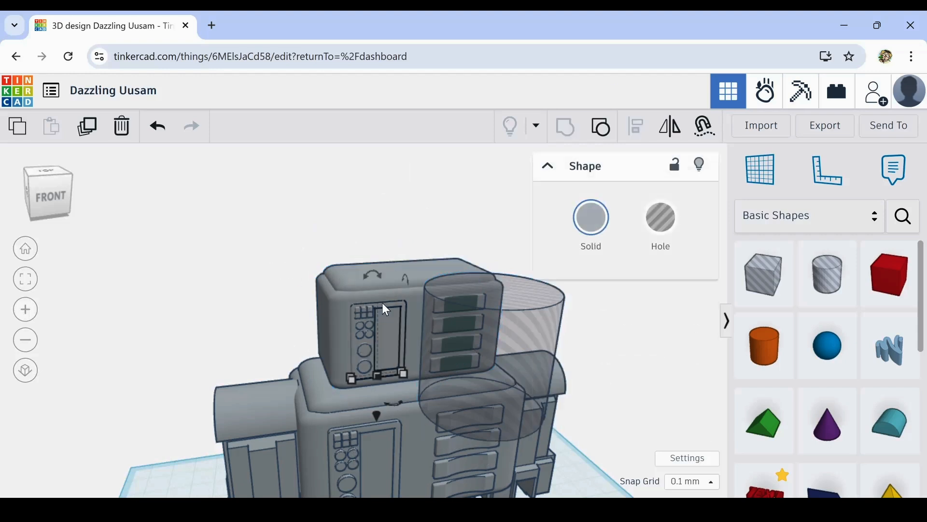
click(275, 250)
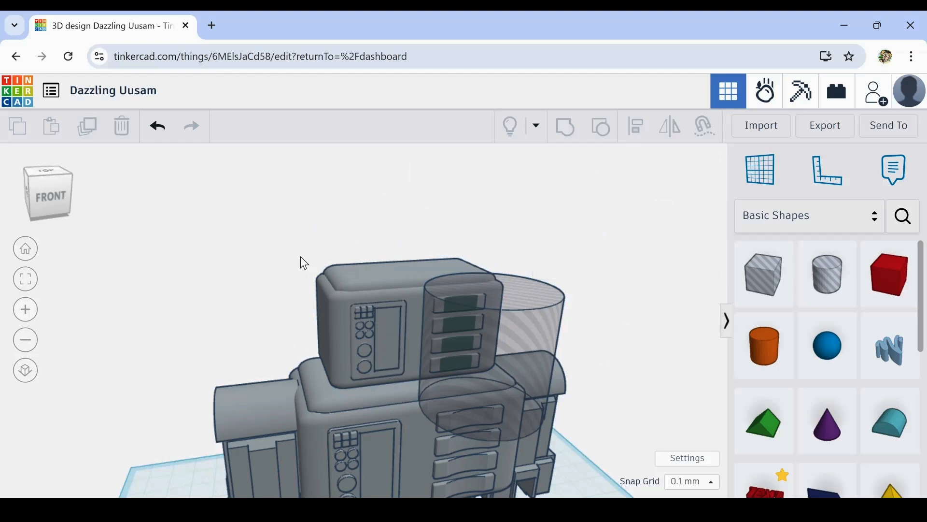
right_drag(301, 256, 309, 247)
click(536, 327)
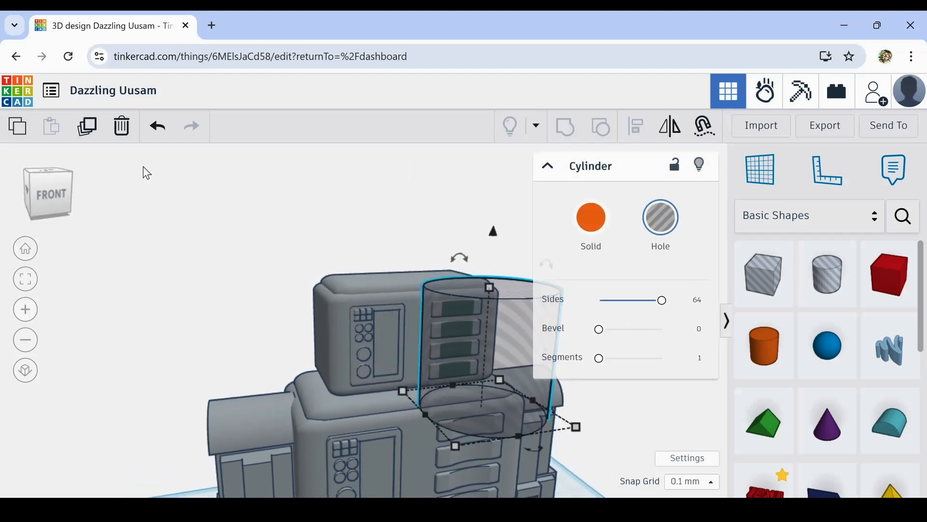
click(121, 129)
- Delete all the control panel and vent pieces from the head's front, keeping only its two rounded boxes
drag(264, 217, 471, 361)
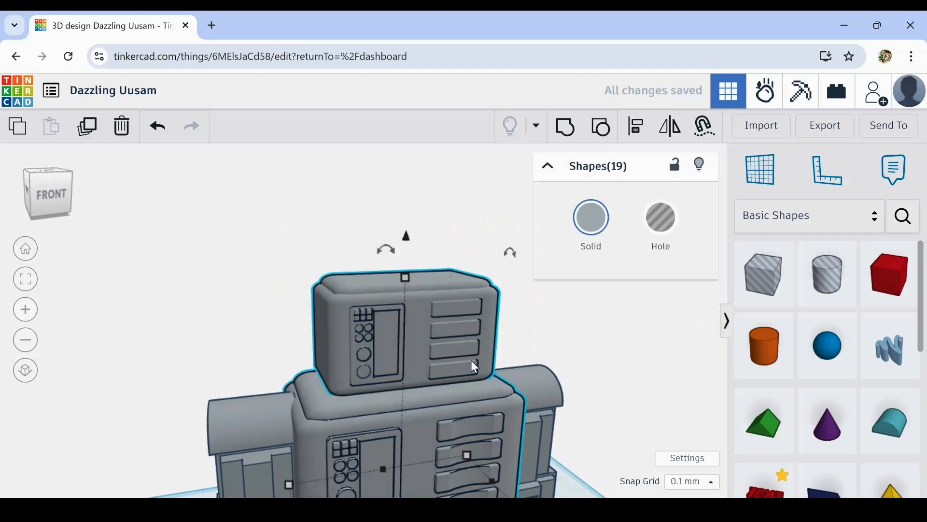
click(532, 325)
right_drag(531, 324, 493, 286)
drag(554, 294, 337, 391)
right_drag(288, 328, 322, 292)
shift+click(320, 303)
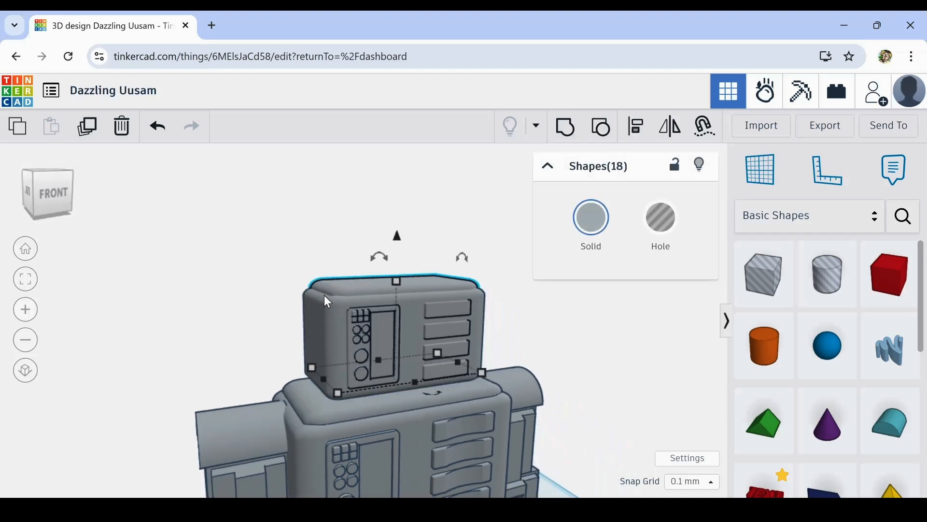
shift+click(327, 288)
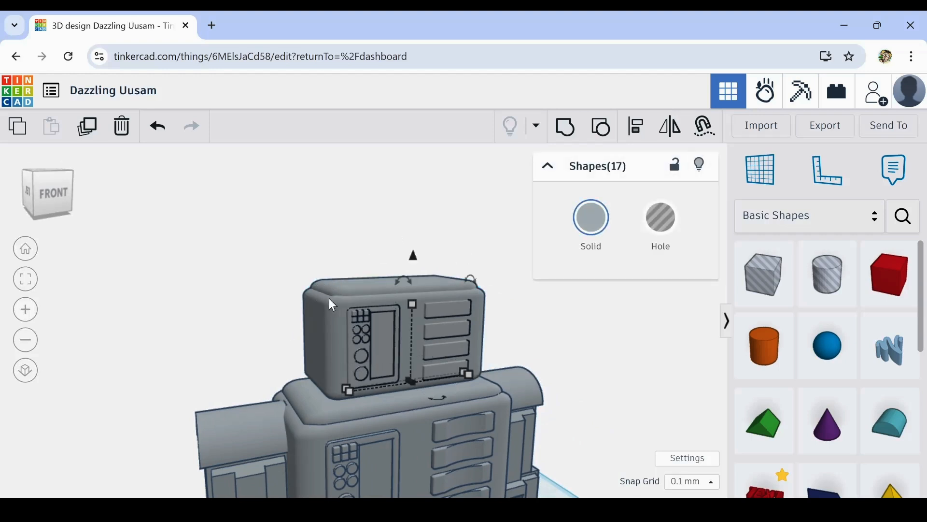
click(121, 127)
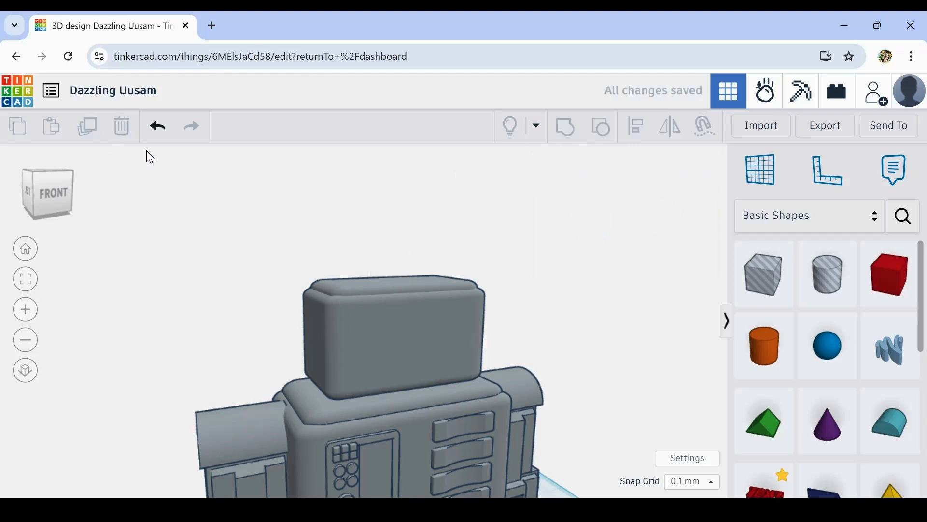
right_drag(605, 343, 528, 334)
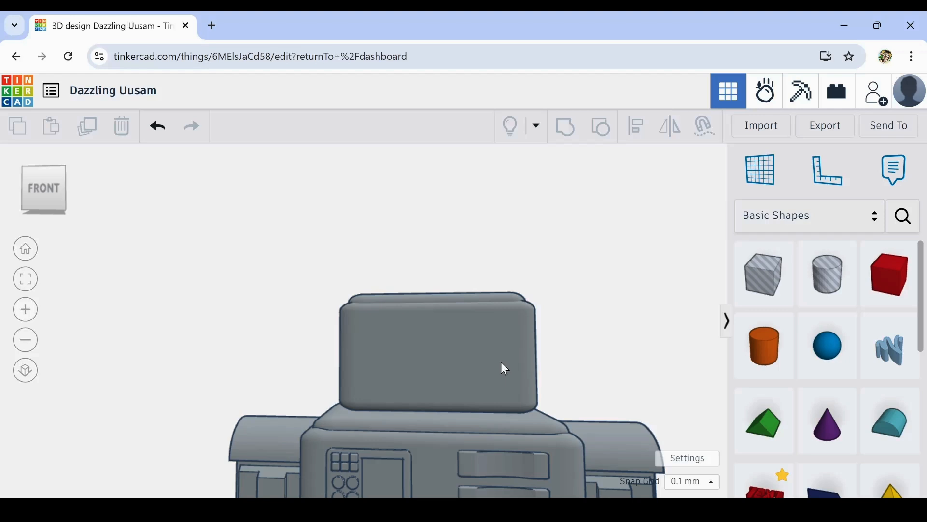
right_drag(501, 367, 516, 387)
click(515, 387)
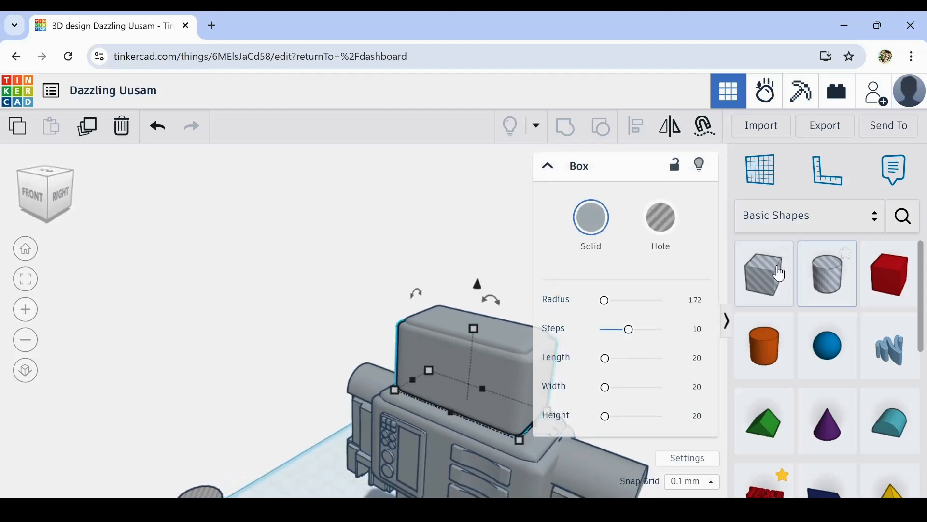
drag(780, 274, 279, 472)
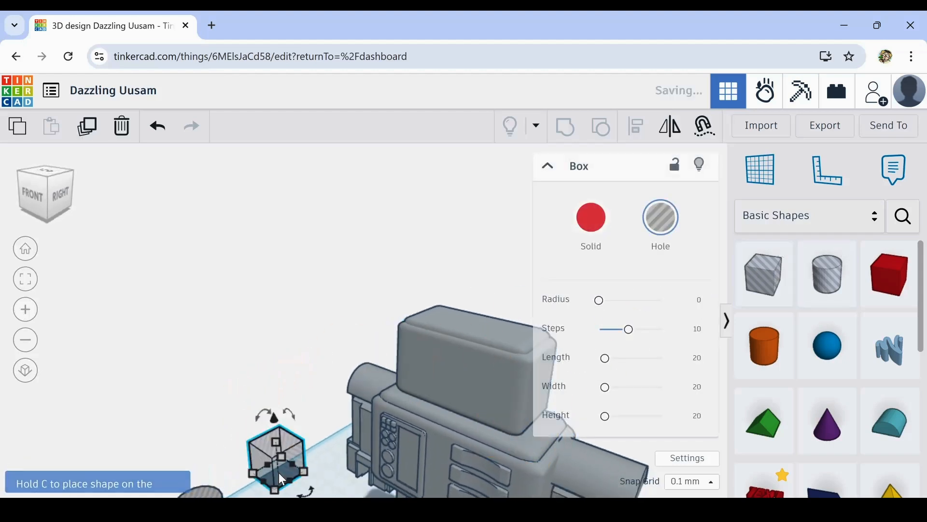
click(123, 126)
- Try turning the head's two rounded boxes into holes, and set both back to solid
click(511, 370)
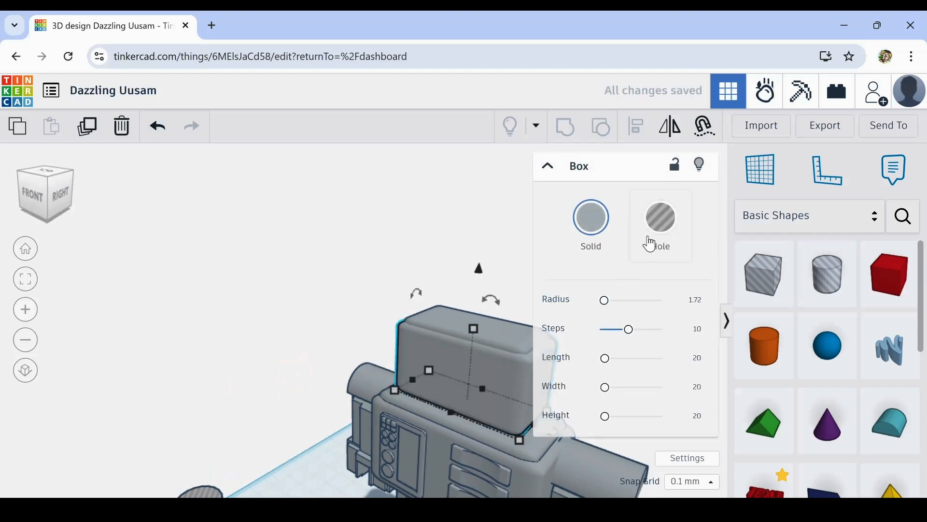
click(650, 244)
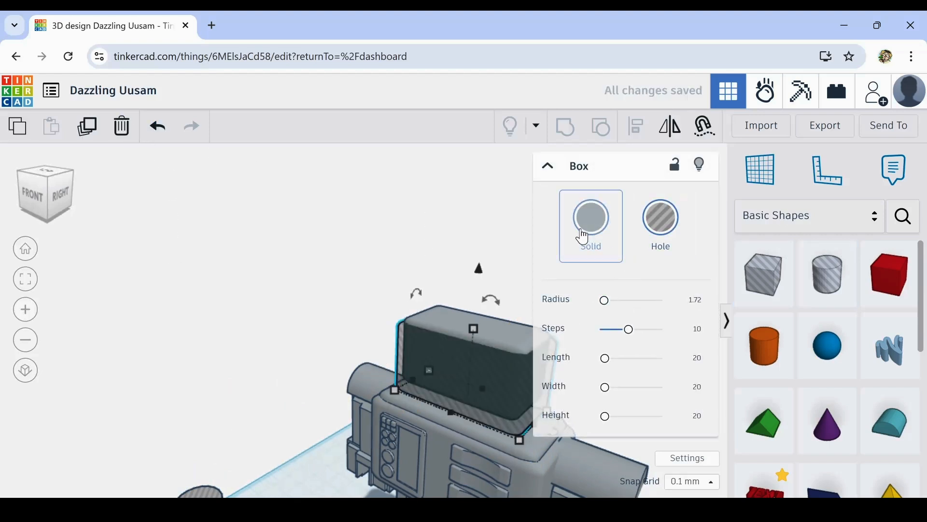
click(379, 271)
drag(390, 267, 482, 356)
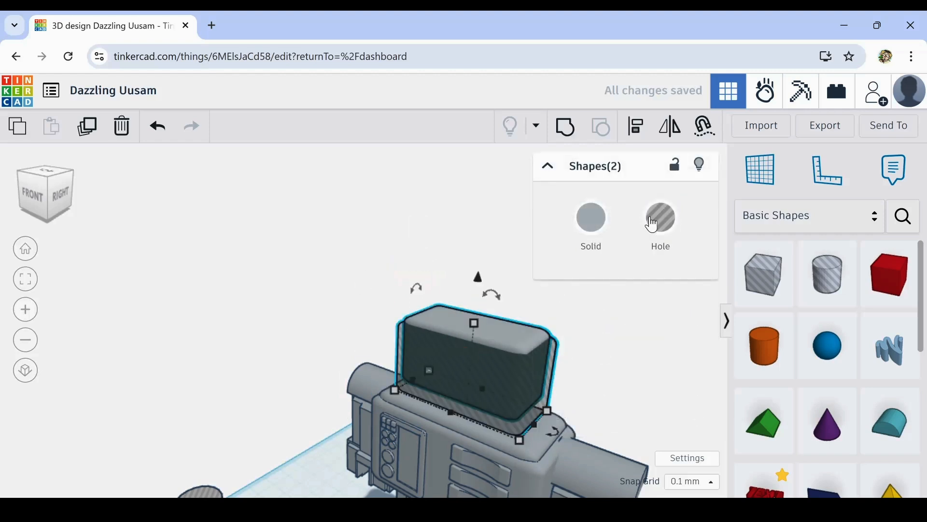
click(661, 217)
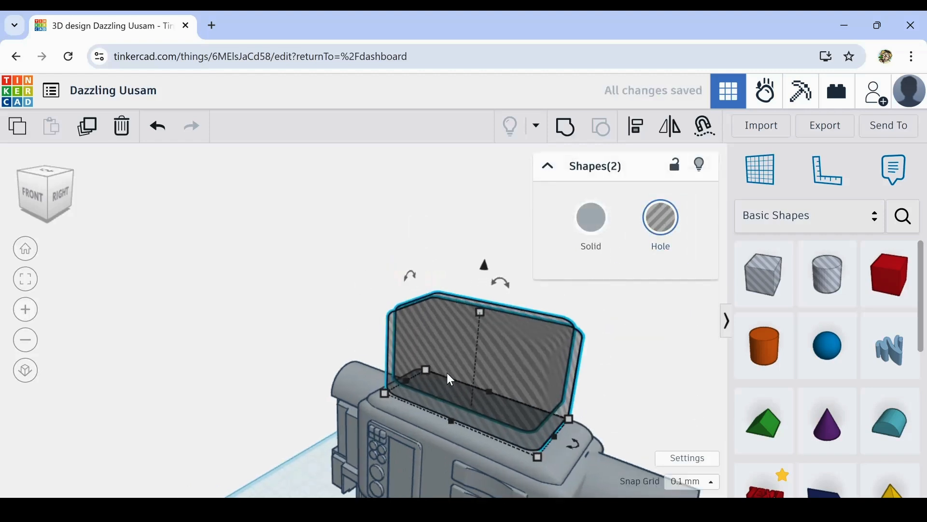
scroll(448, 372, up, 1)
scroll(460, 450, up, 3)
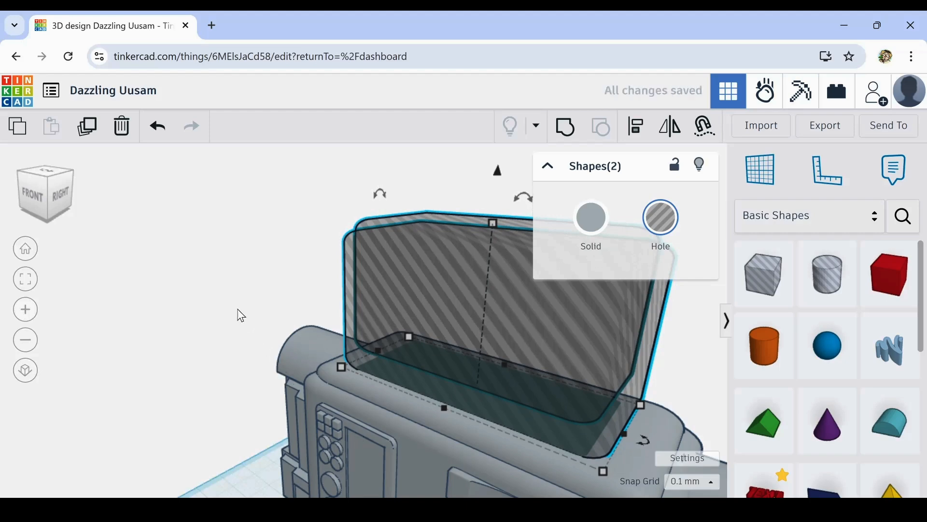
click(214, 281)
drag(317, 213, 414, 280)
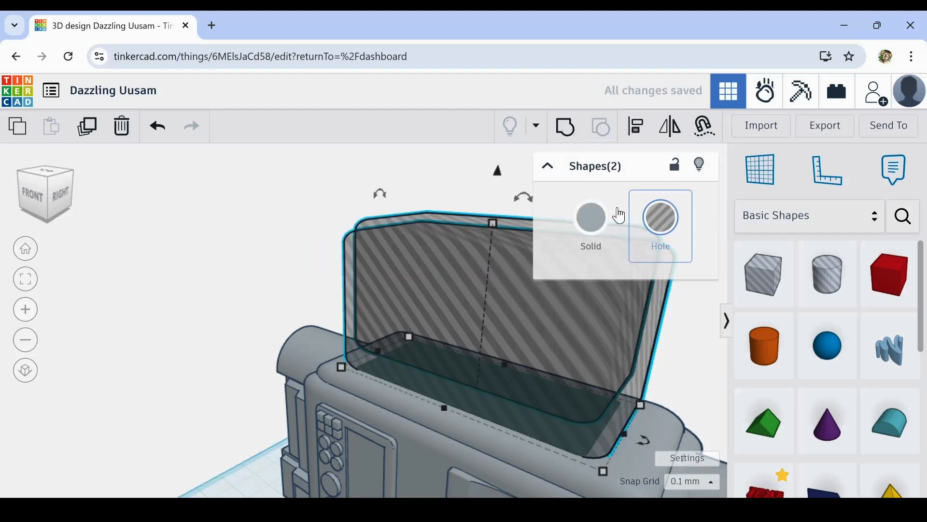
click(594, 217)
- Delete the spare hole cylinder standing on the workplane beside the robot
click(135, 393)
right_drag(135, 393, 198, 404)
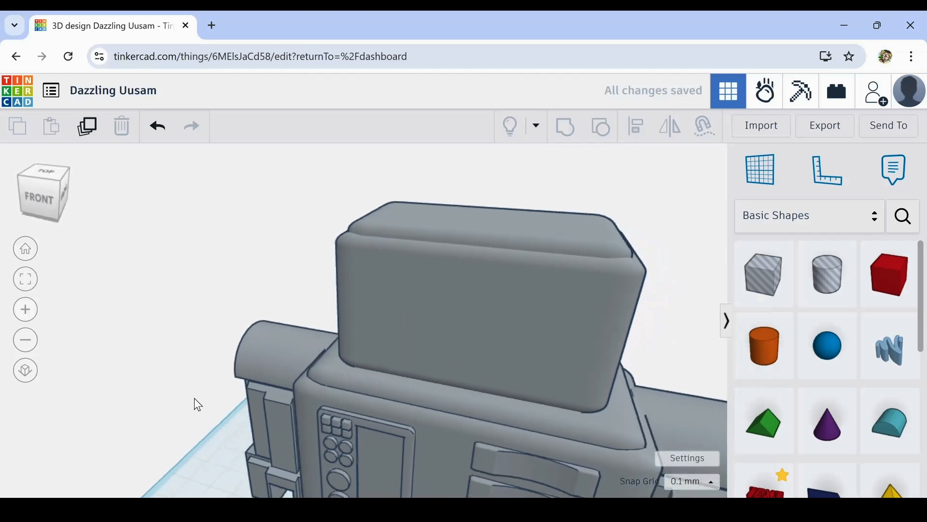
scroll(210, 395, down, 5)
scroll(218, 341, up, 2)
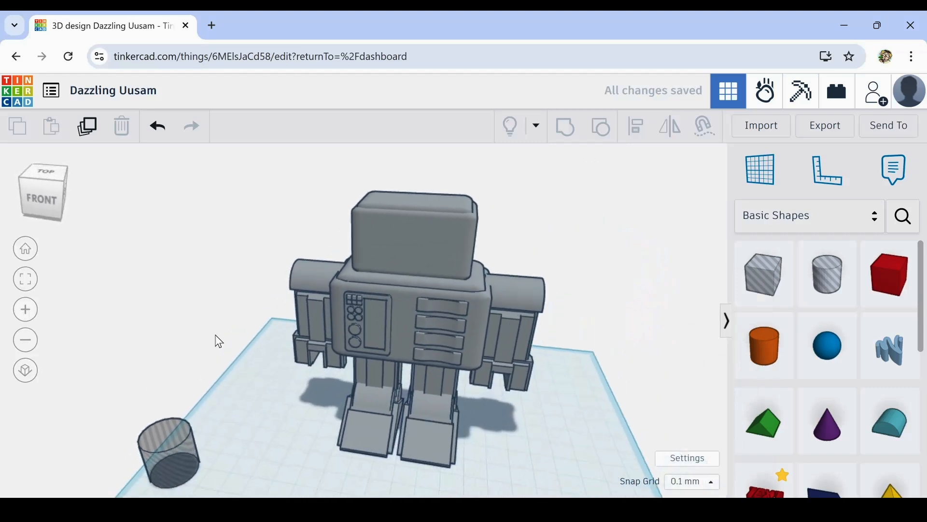
right_drag(219, 340, 280, 358)
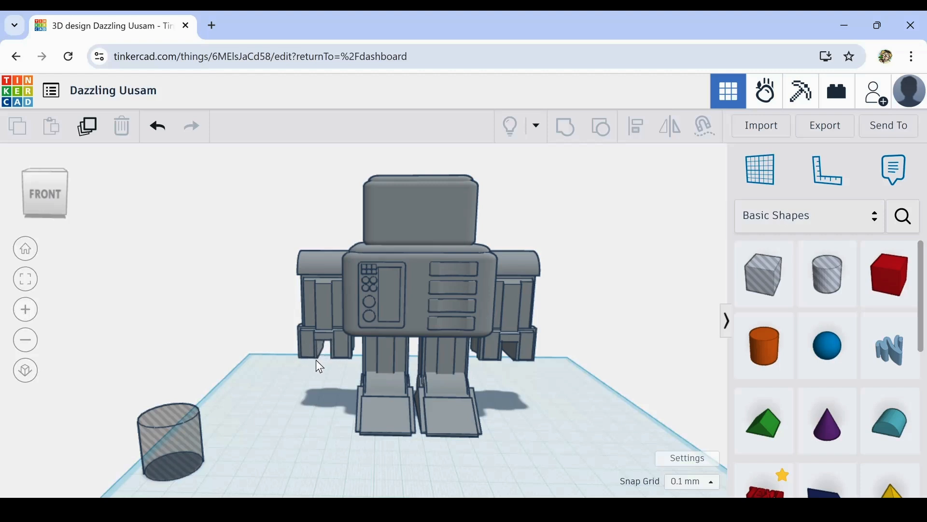
click(178, 425)
click(123, 127)
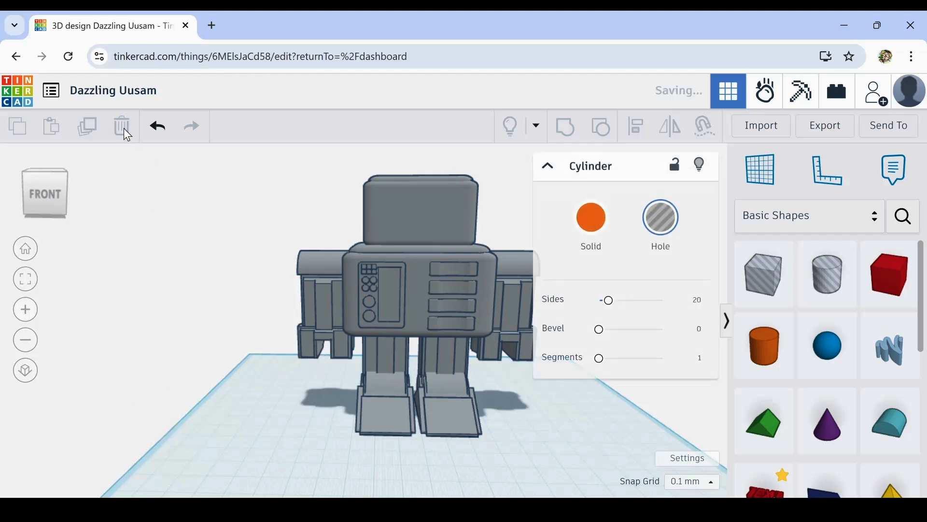
- Place a solid cylinder on the front face of the head and set its sides to 64
middle_drag(592, 394, 581, 452)
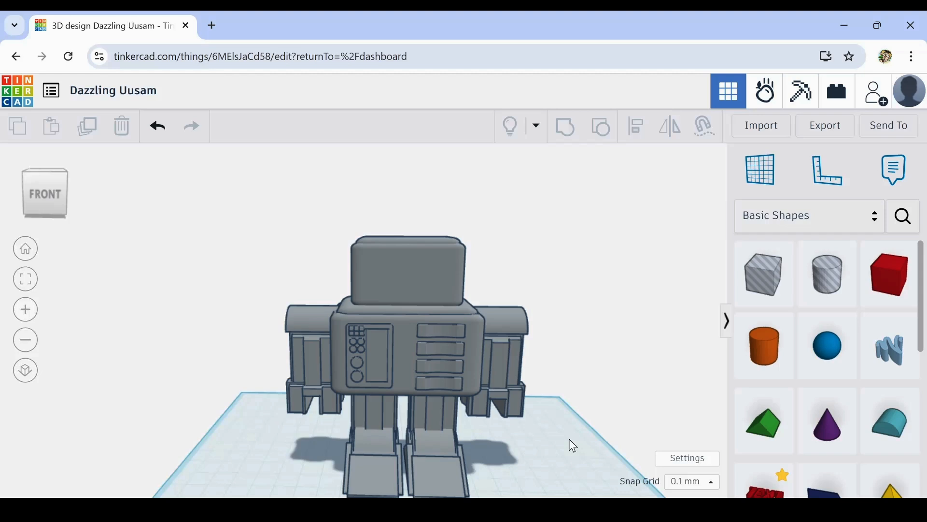
drag(763, 347, 387, 267)
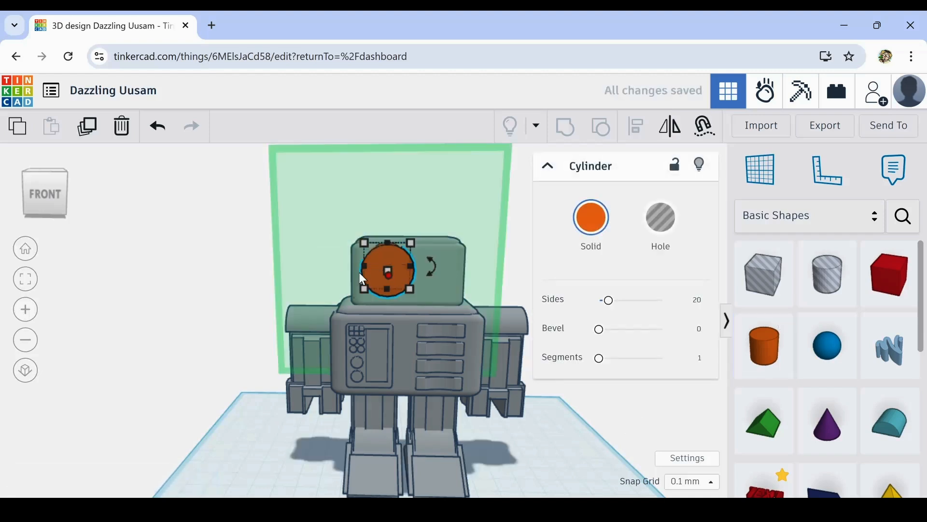
scroll(398, 265, up, 2)
drag(608, 300, 662, 300)
- Shorten the cylinder on the head's front to a depth of 6.2 mm and keep it selected
right_drag(176, 381, 412, 277)
drag(402, 271, 350, 266)
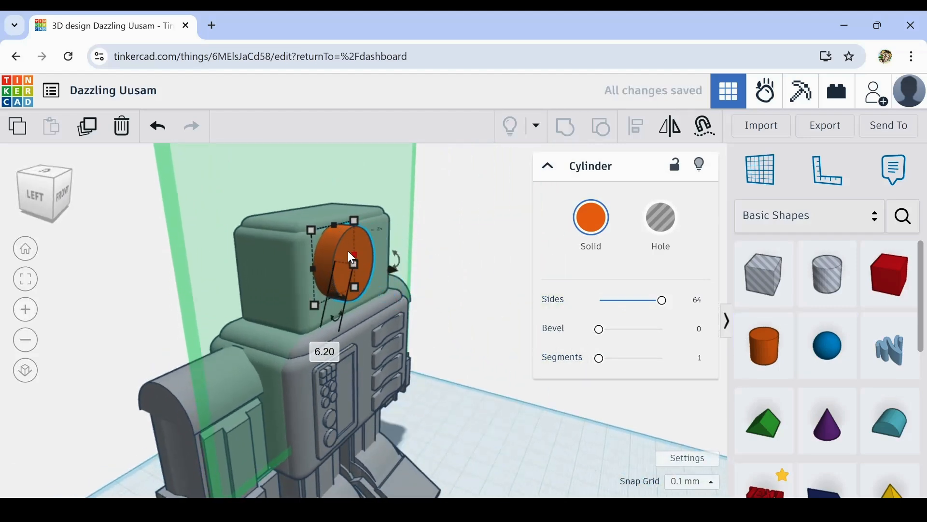
click(155, 290)
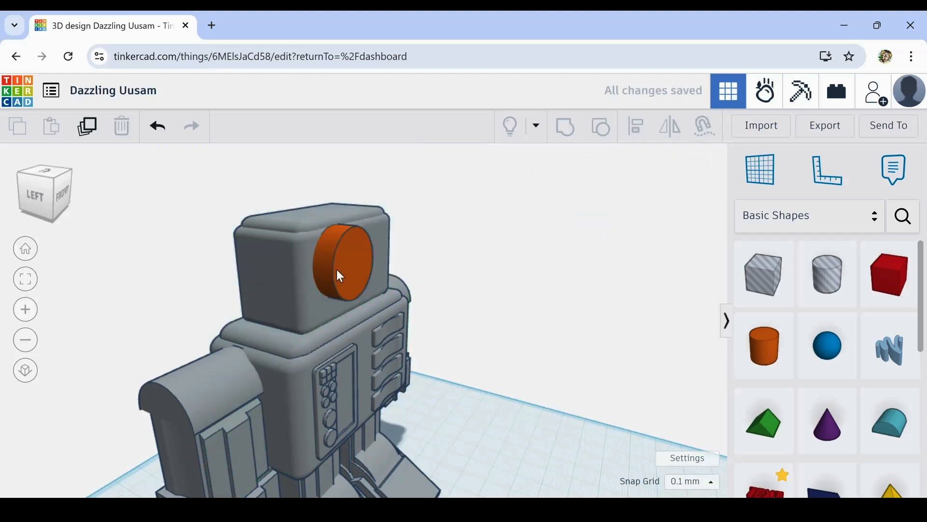
click(348, 263)
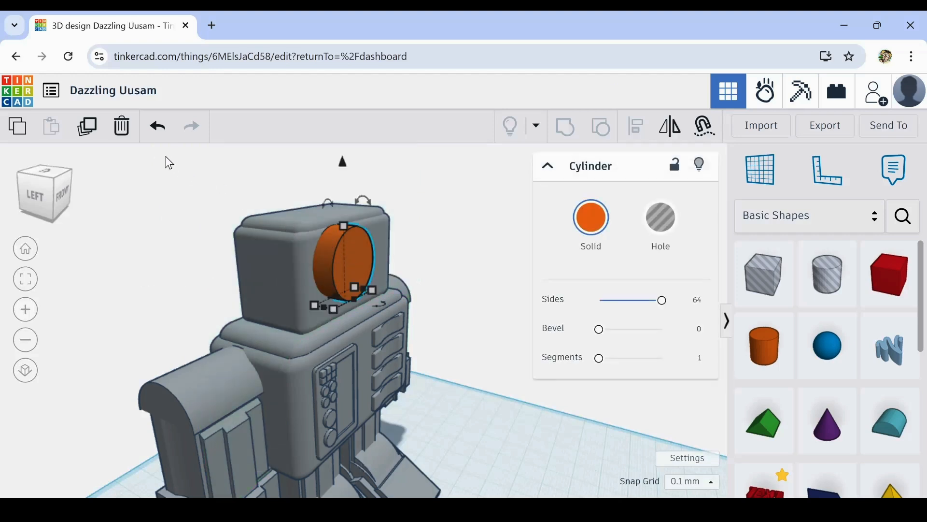
- Duplicate the cylinder on the head's front, scale the copy proportionally to 16.58 mm, and slide it slightly forward
click(87, 129)
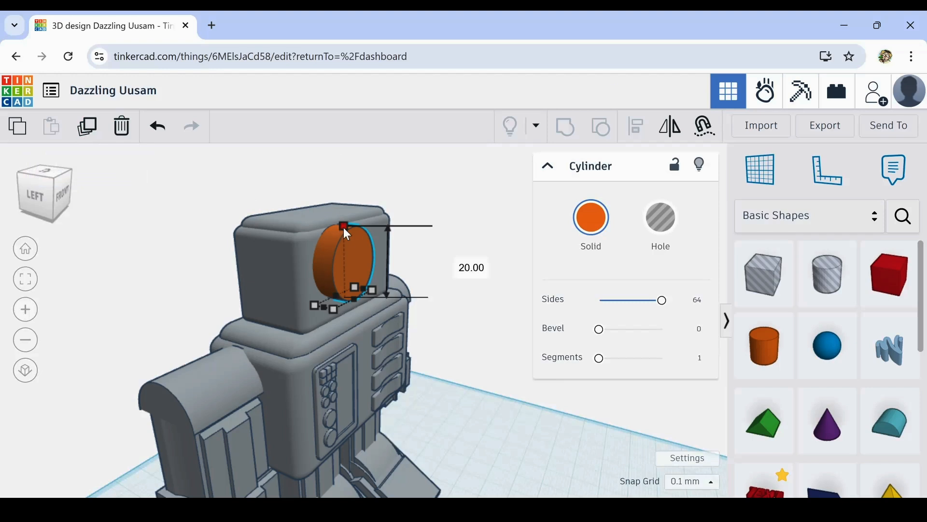
drag(344, 227, 345, 232)
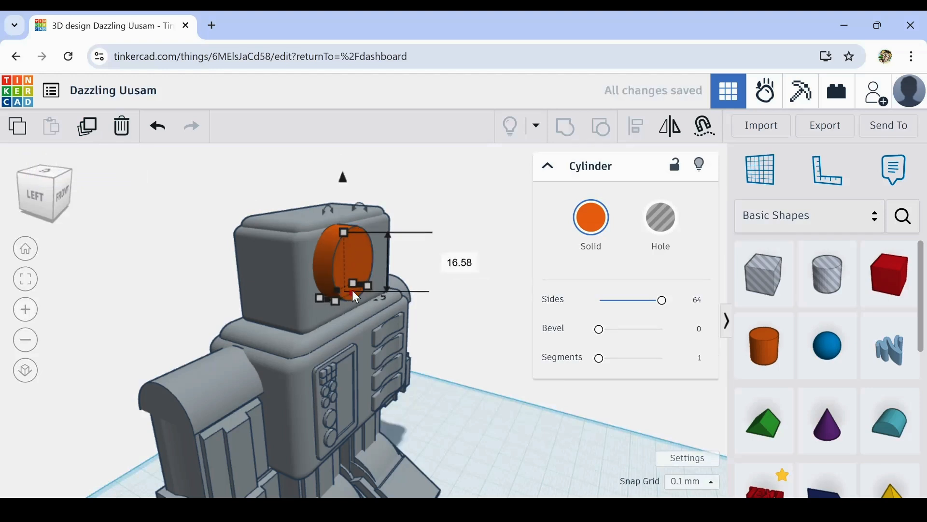
drag(361, 294, 359, 293)
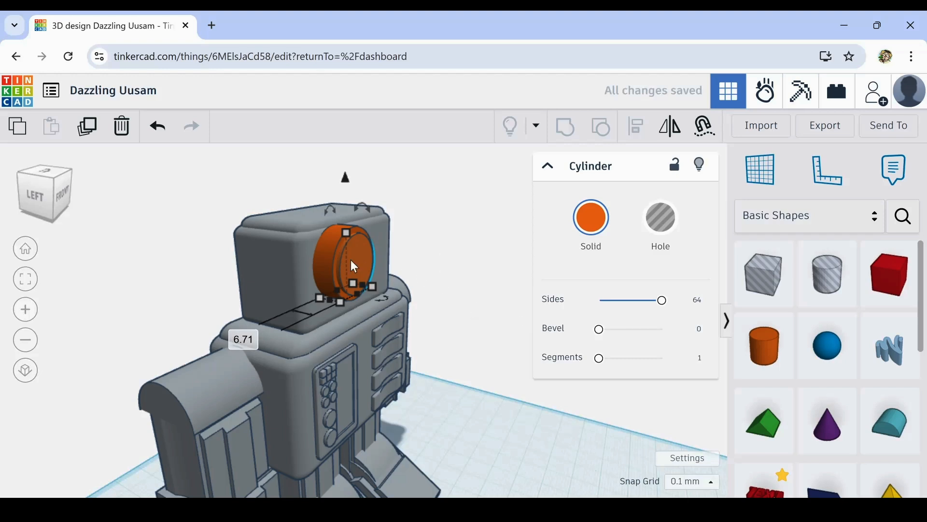
click(435, 255)
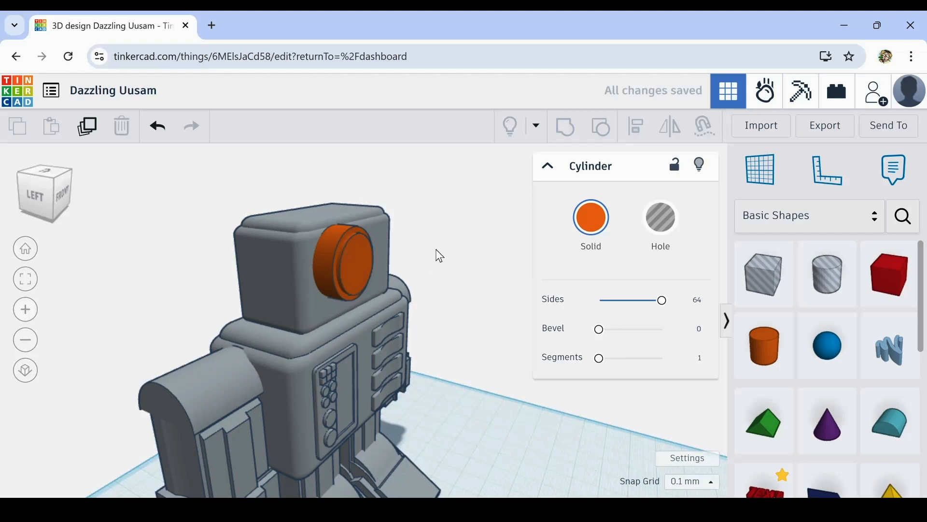
click(364, 269)
mouse_move(361, 296)
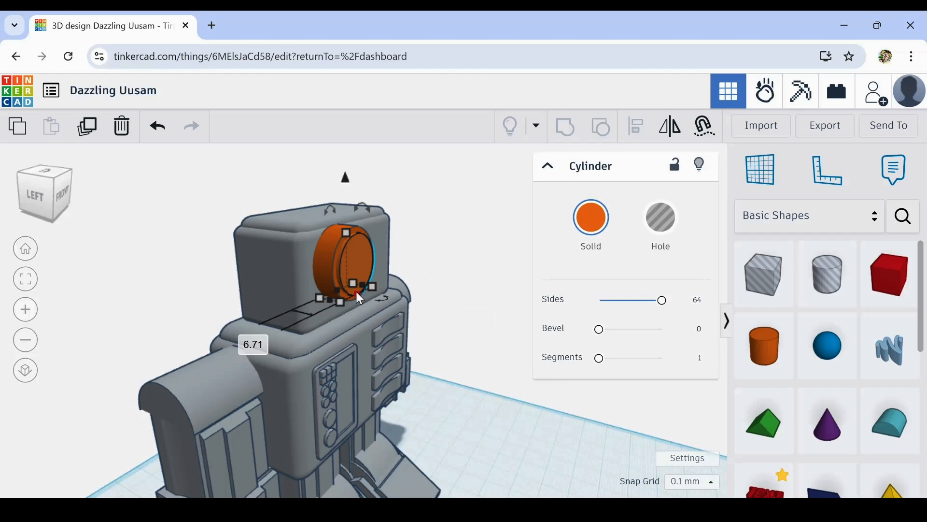
mouse_move(355, 291)
mouse_down()
mouse_move(389, 307)
mouse_move(356, 297)
mouse_up()
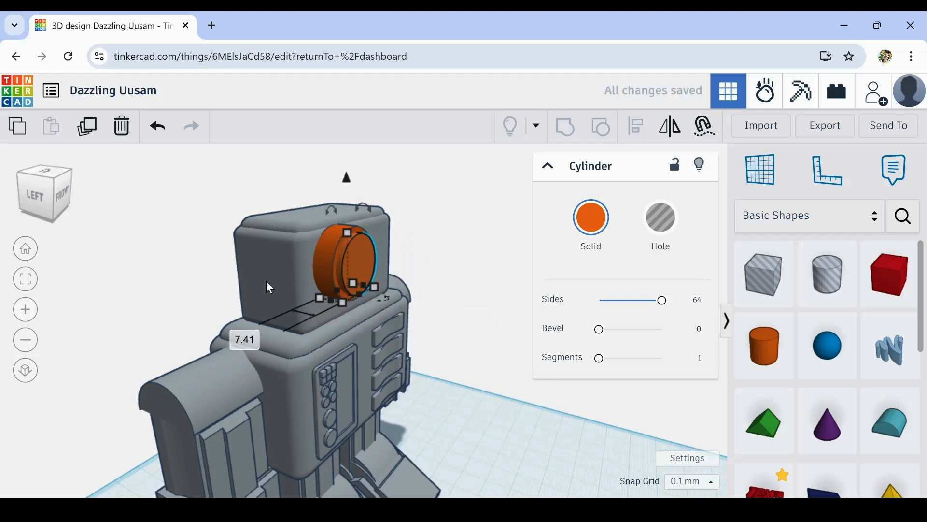
click(151, 269)
- Duplicate the smaller front cylinder, move the copy farther out from the head and turn it into a hole
click(354, 257)
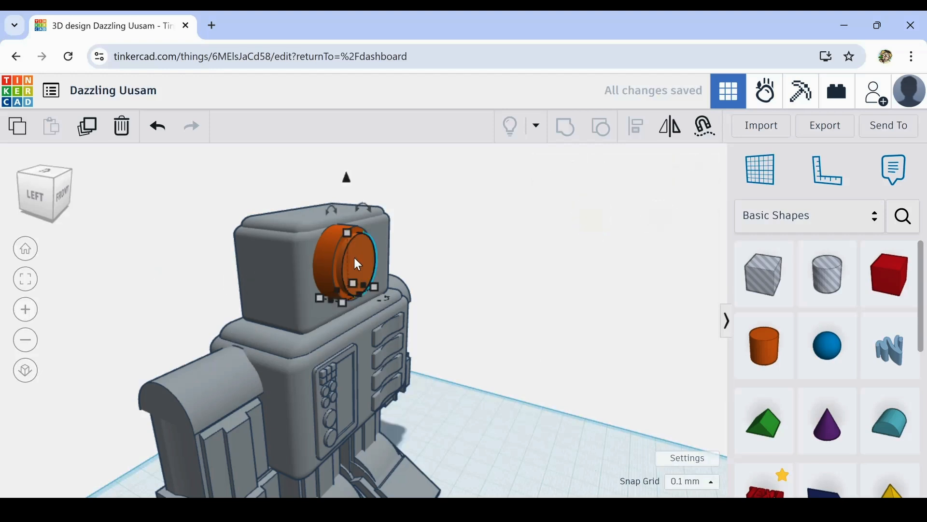
click(82, 136)
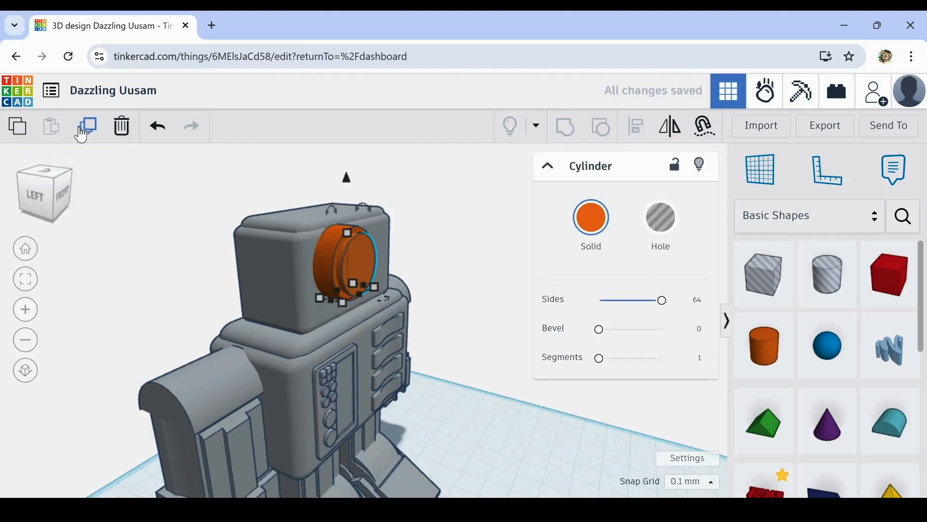
key(Right)
key(Right)
key(Right)
key(Right)
key(Right)
key(Right)
key(Right)
key(Right)
key(Right)
key(Right)
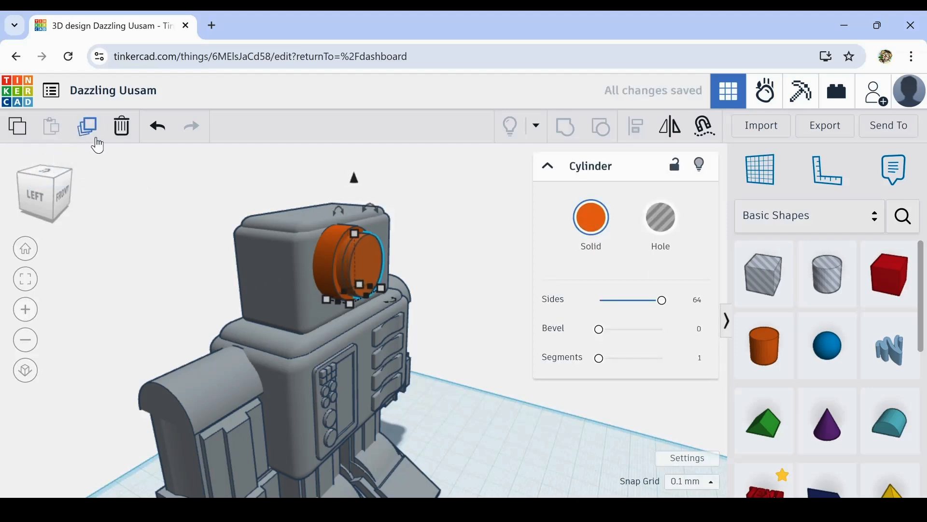
key(Right)
key(Right)
key(Right)
key(Right)
key(Right)
key(Right)
click(671, 230)
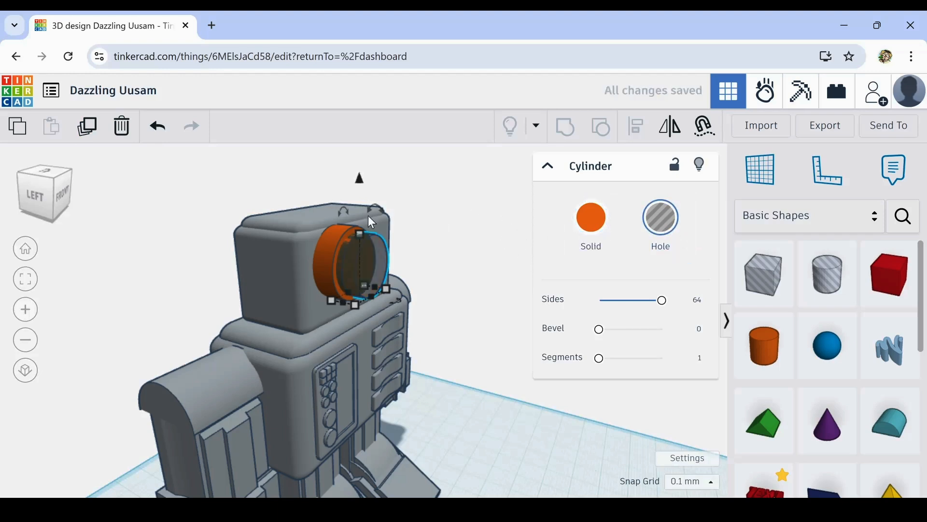
- Scale the hole cylinder proportionally to 13.58 mm and adjust its depth so it only recesses the smaller cylinder's face
mouse_move(360, 234)
mouse_down()
mouse_move(367, 246)
mouse_move(367, 237)
mouse_up()
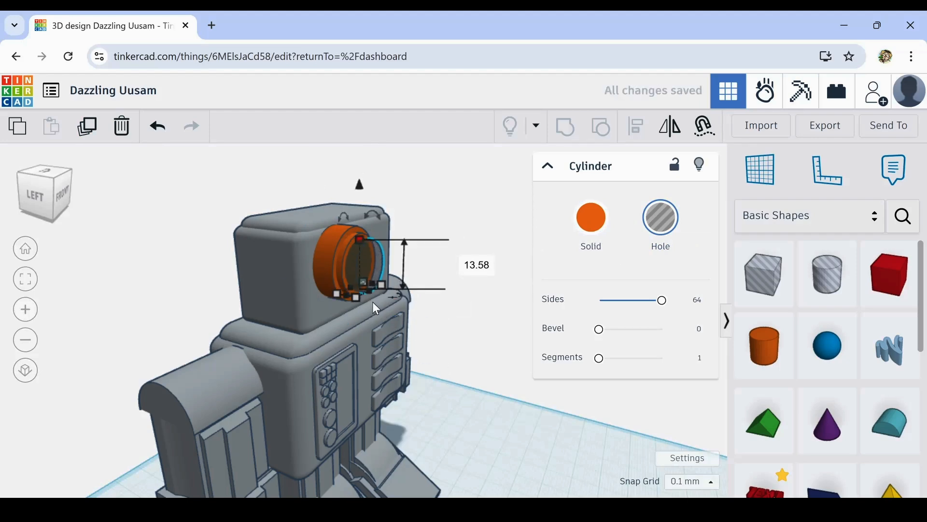
scroll(373, 302, up, 3)
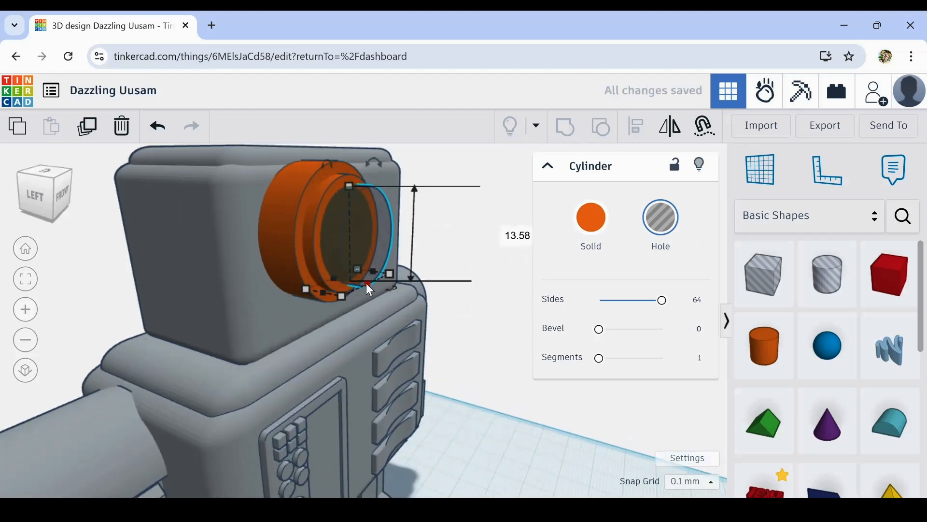
key(Right)
key(Right)
key(Right)
key(Right)
key(Right)
key(Right)
key(Right)
key(Right)
key(Right)
key(Right)
key(Right)
key(Right)
key(Right)
key(Right)
key(Right)
key(Right)
key(Right)
key(Right)
key(Right)
key(Right)
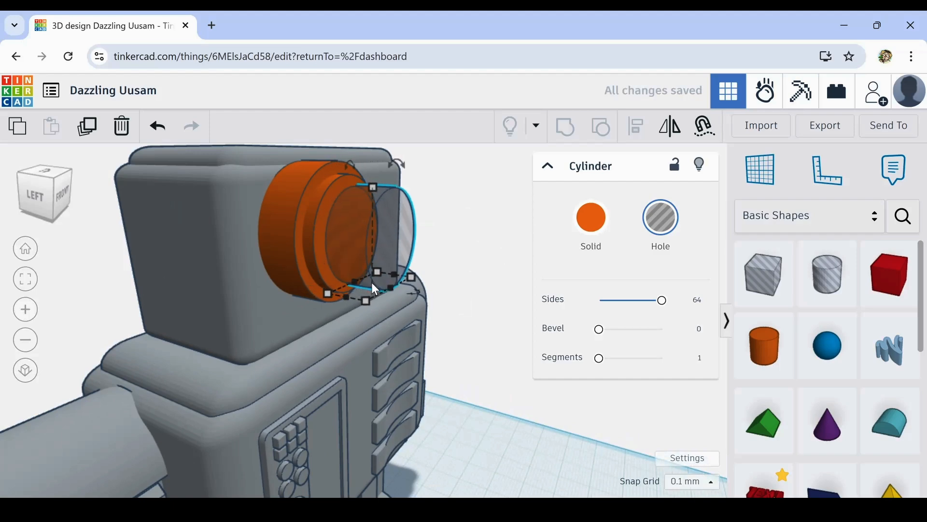
key(Left)
key(Left)
key(Left)
key(Left)
key(Left)
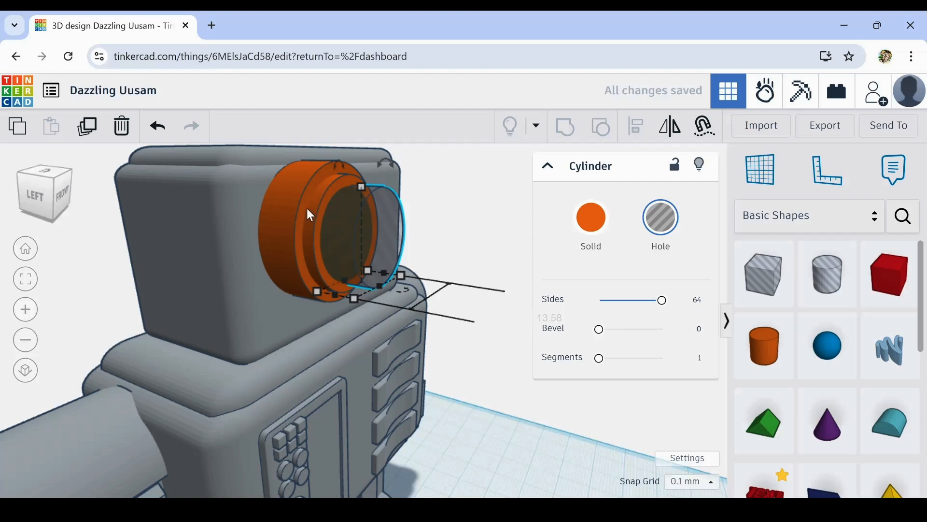
- Group the two solid cylinders with the hole cylinder to cut a recessed round eye
shift+click(320, 202)
shift+click(287, 201)
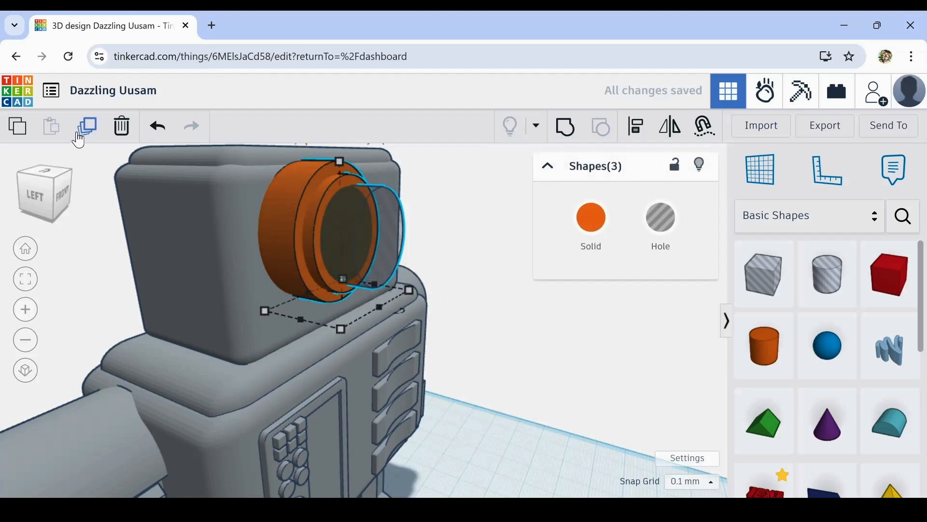
click(566, 127)
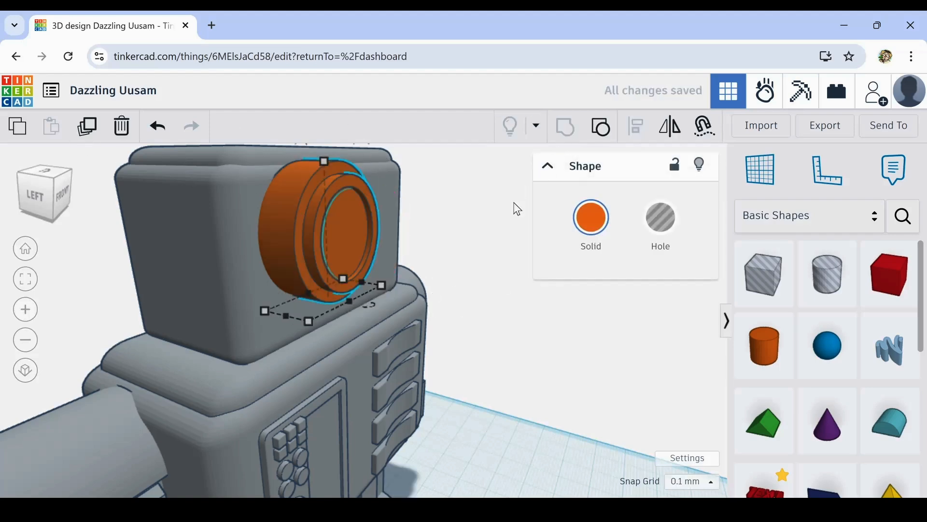
click(518, 378)
- Scale the grouped eye down proportionally, set it back into the head's front and colour it grey
right_drag(517, 378, 351, 250)
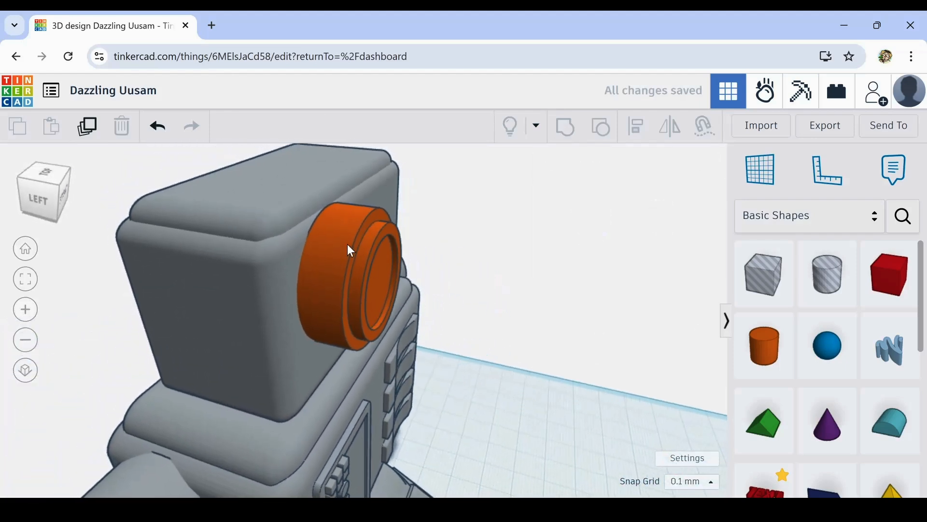
click(373, 253)
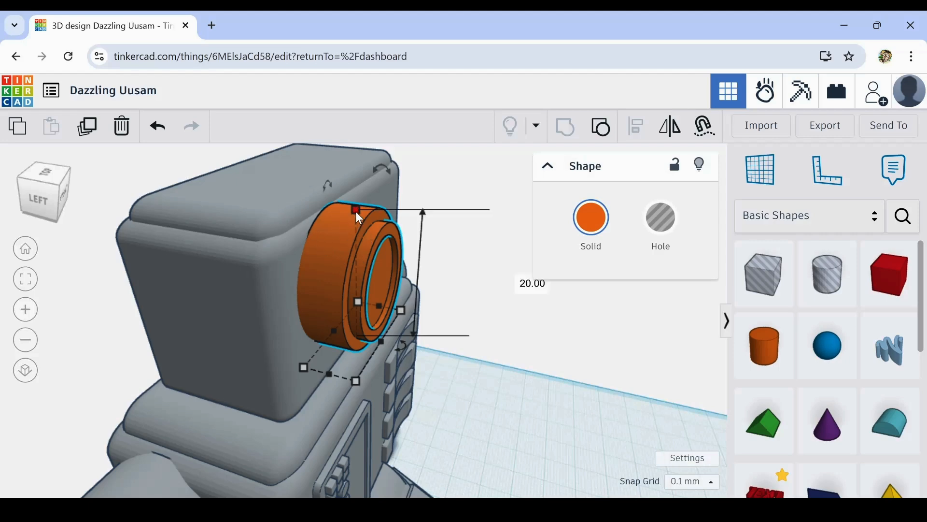
drag(356, 211, 347, 259)
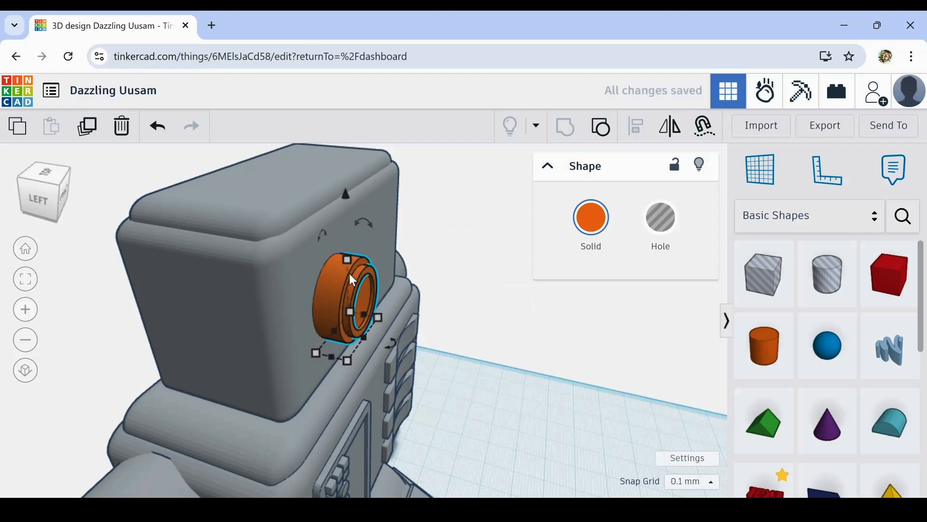
click(591, 217)
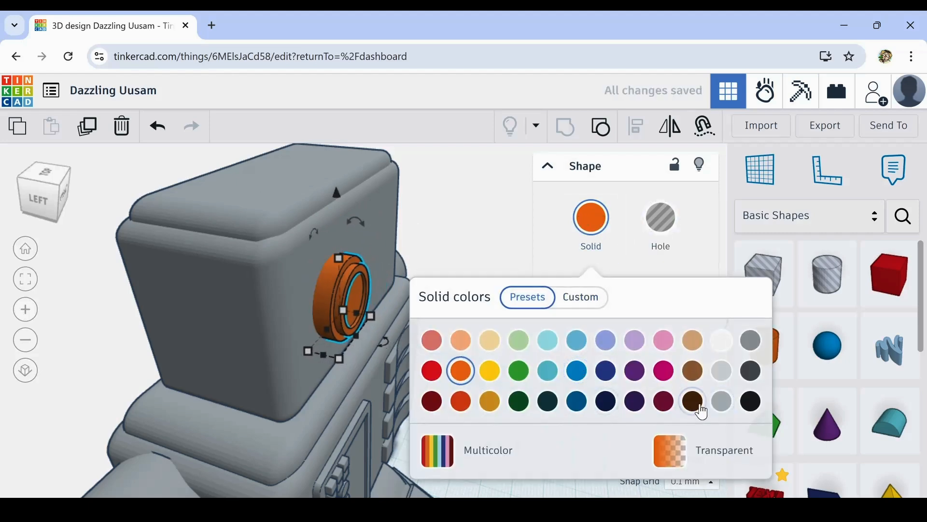
click(722, 401)
right_drag(607, 346, 321, 295)
- Nudge the eye sideways toward the head's nearer side edge and adjust how far it protrudes from the face
click(216, 237)
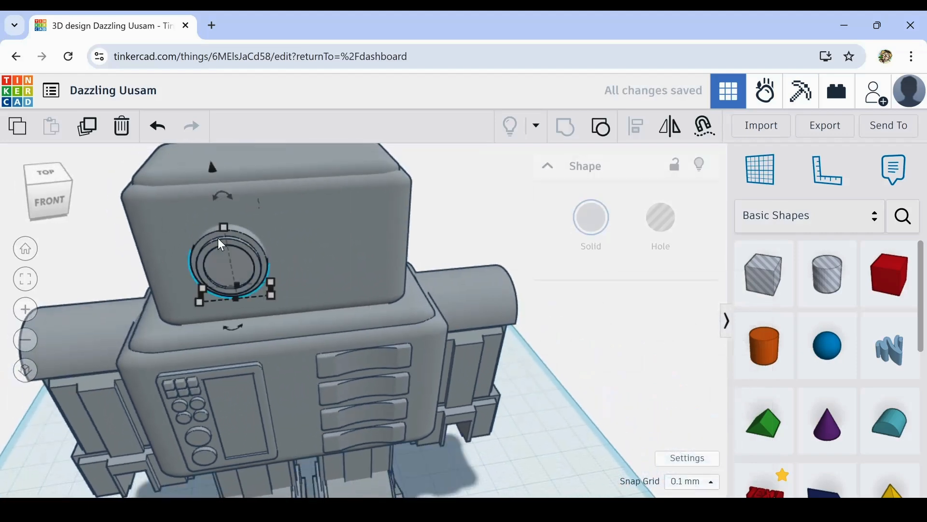
key(Down)
key(Down)
key(Down)
key(Down)
key(Down)
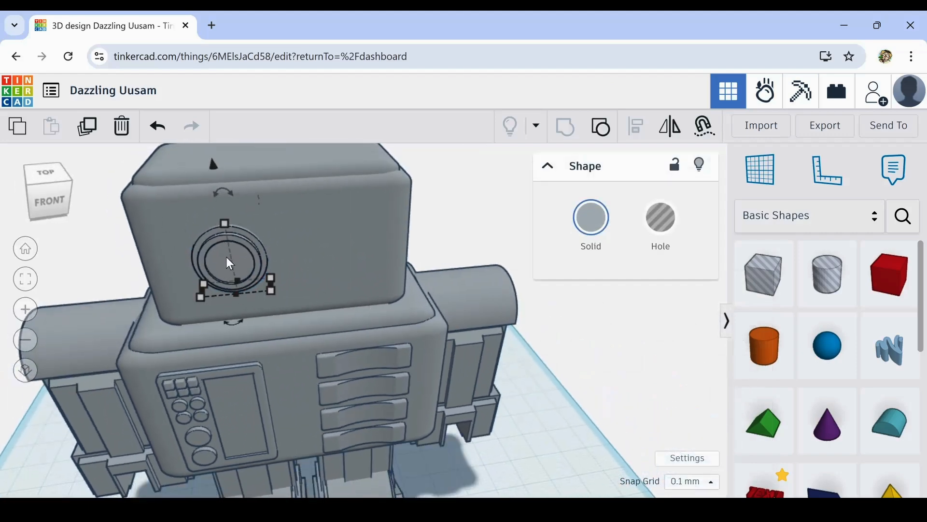
key(Left)
key(Left)
key(Left)
key(Left)
key(Left)
key(Left)
key(Left)
key(Left)
key(Left)
key(Left)
key(Left)
key(Left)
key(Left)
key(Left)
key(Left)
key(Left)
key(Left)
key(Left)
key(Left)
key(Left)
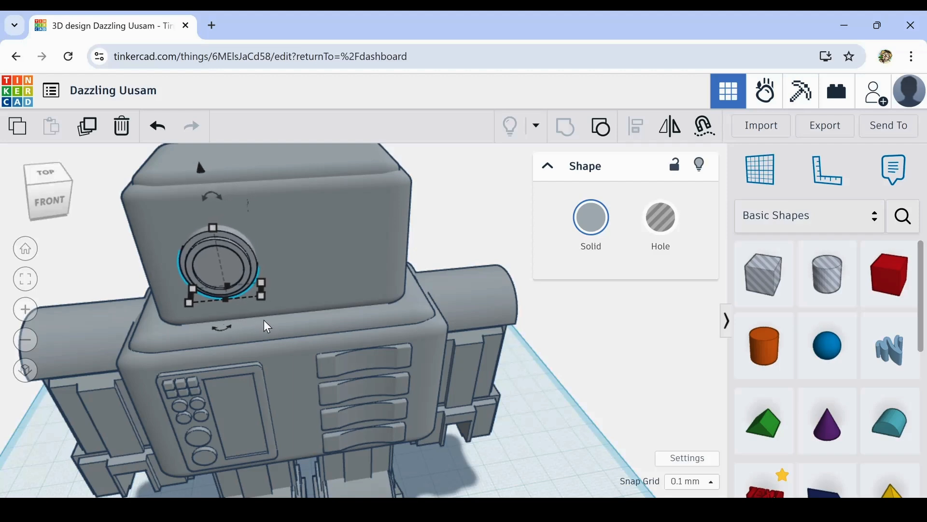
- Raise the eye to just below the upper corner of the head's front face
right_drag(346, 383, 336, 364)
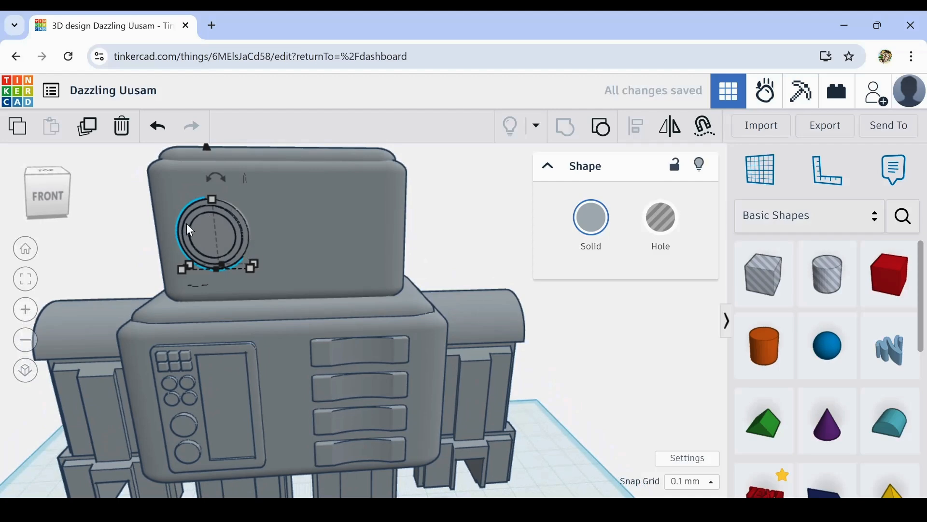
key(ctrl+Up)
key(ctrl+Up)
key(ctrl+Up)
key(ctrl+Up)
key(ctrl+Up)
key(ctrl+Up)
key(ctrl+Up)
key(ctrl+Up)
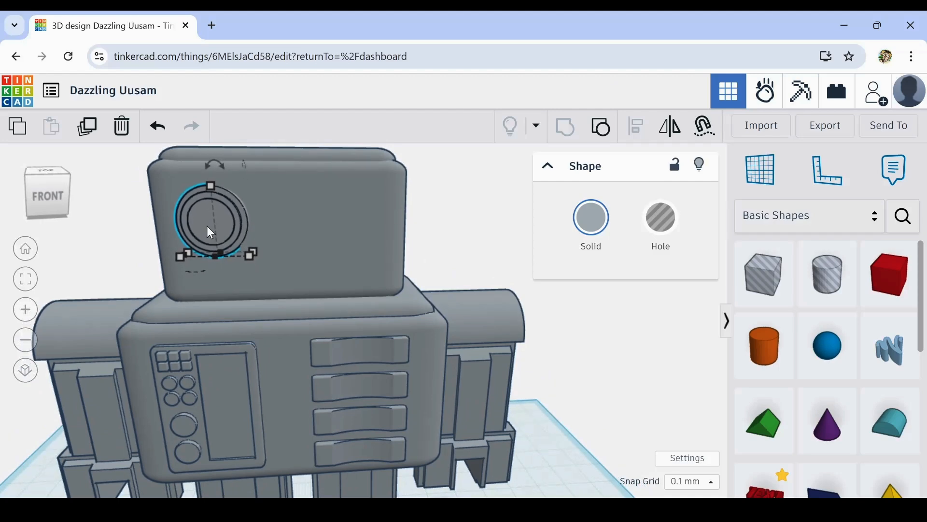
key(ctrl+Up)
key(ctrl+Up)
key(ctrl+Up)
key(ctrl+Up)
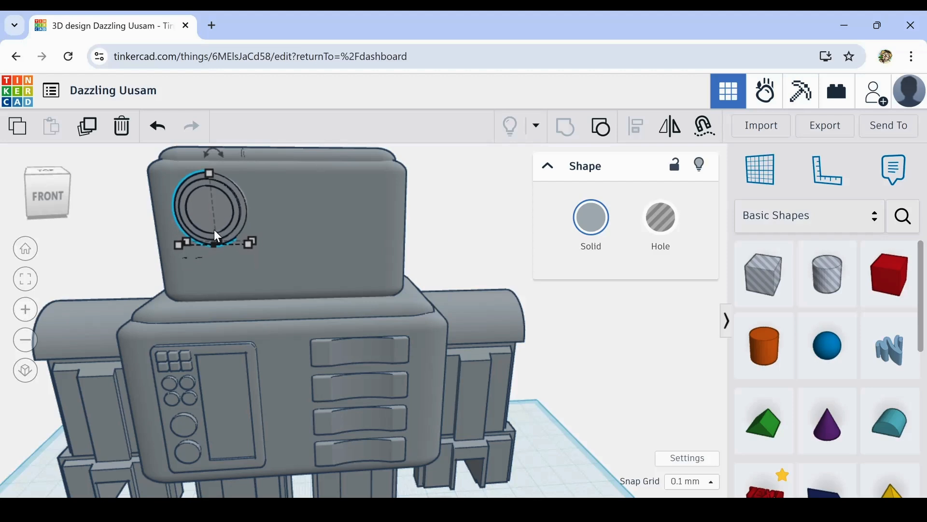
key(ctrl+Down)
key(ctrl+Down)
key(ctrl+Down)
key(ctrl+Down)
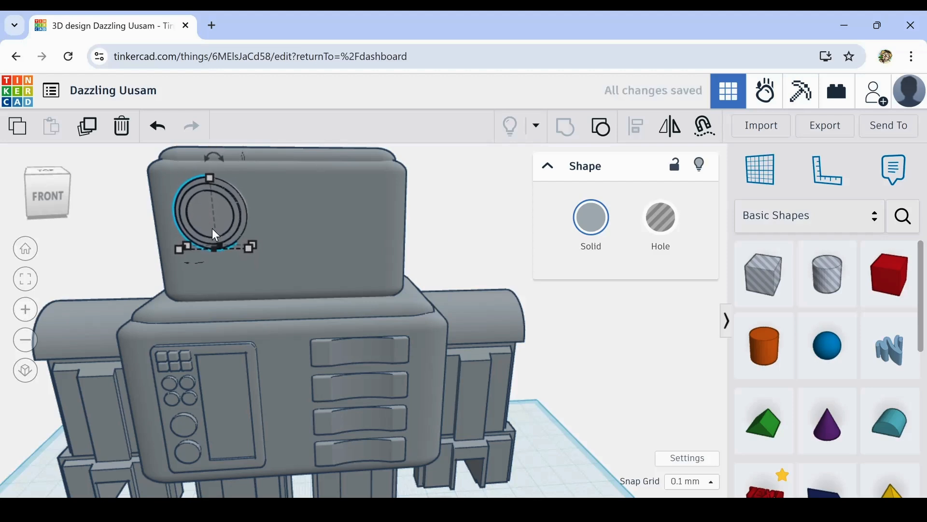
- Duplicate the eye and move the copy horizontally to the matching spot on the opposite side of the face
click(88, 127)
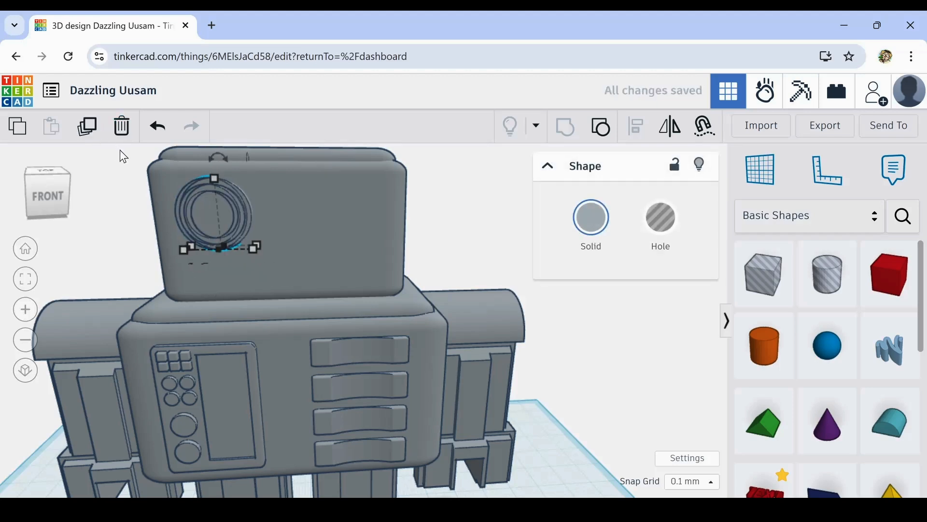
key(Right)
key(Right)
key(Right)
key(Right)
key(Right)
key(Right)
key(Right)
key(Right)
key(Right)
key(Right)
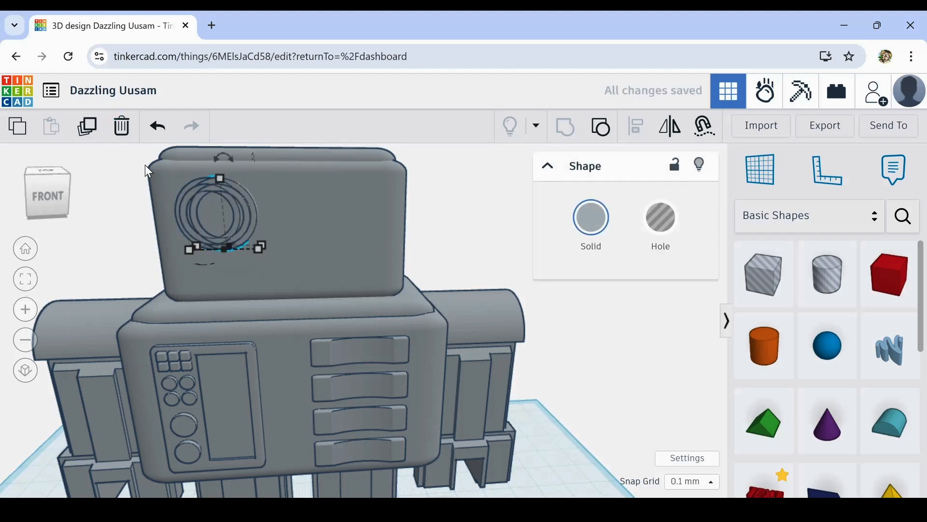
key(Right)
key(Right)
key(Right)
key(Right)
key(Right)
key(Right)
key(Right)
key(Right)
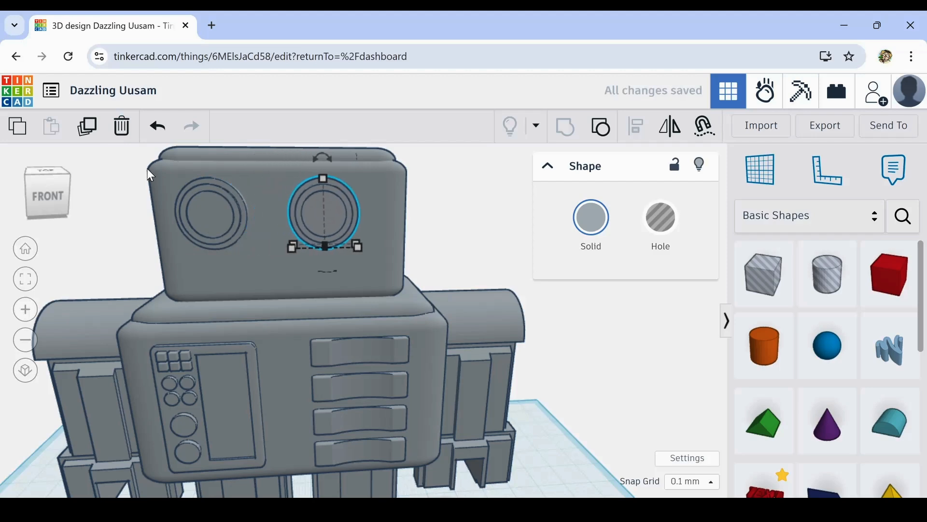
click(82, 252)
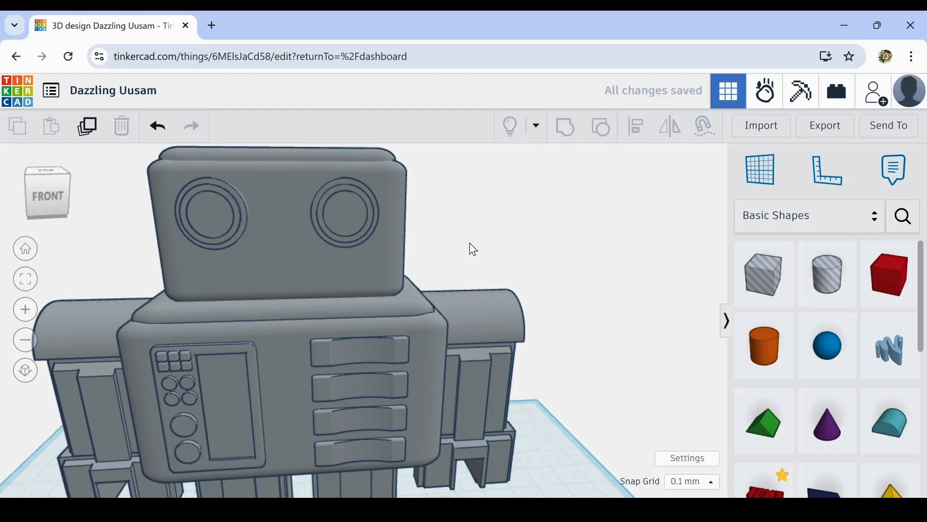
- Place a 20 mm hole box on the head's front face, centred below the two eyes
right_drag(472, 245, 489, 260)
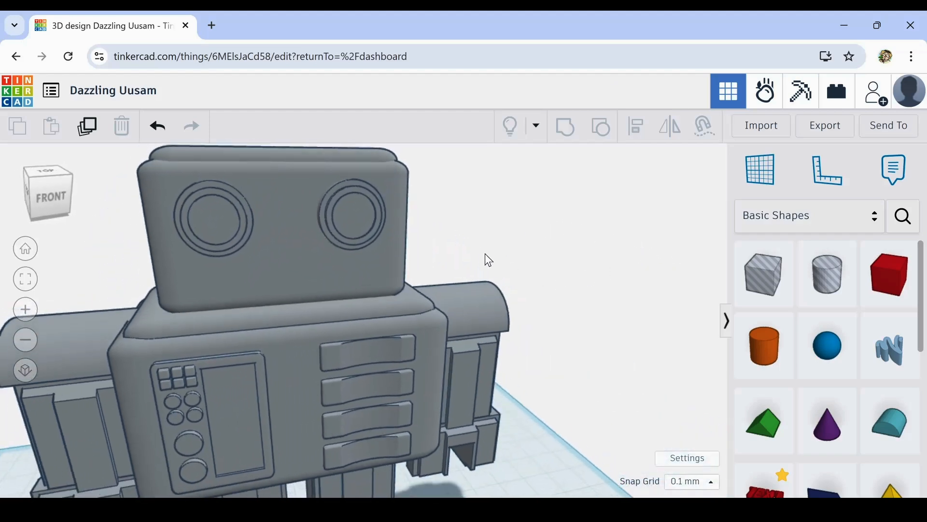
scroll(489, 260, down, 5)
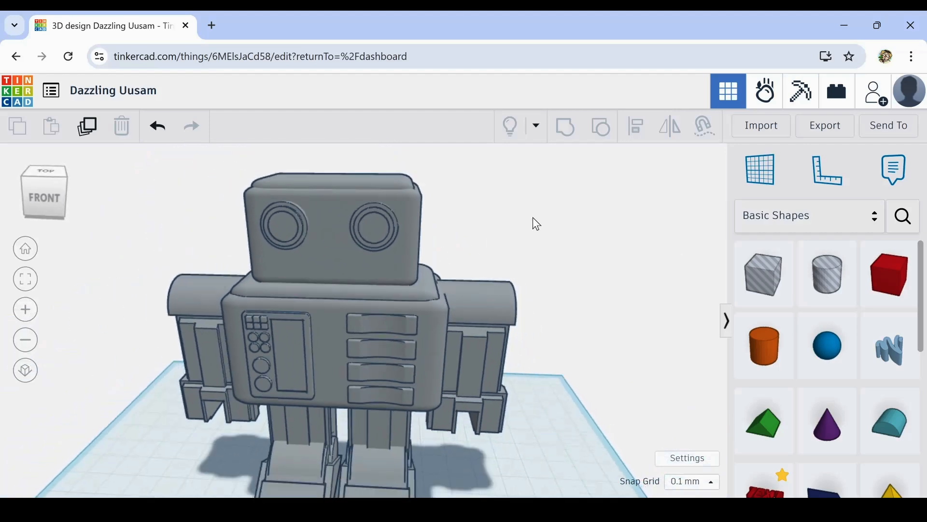
right_drag(536, 223, 588, 221)
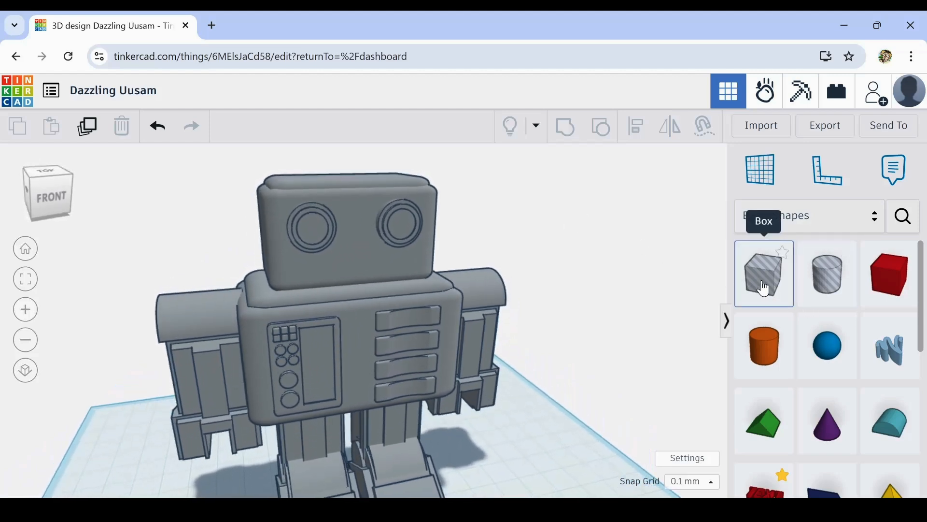
drag(765, 289, 357, 266)
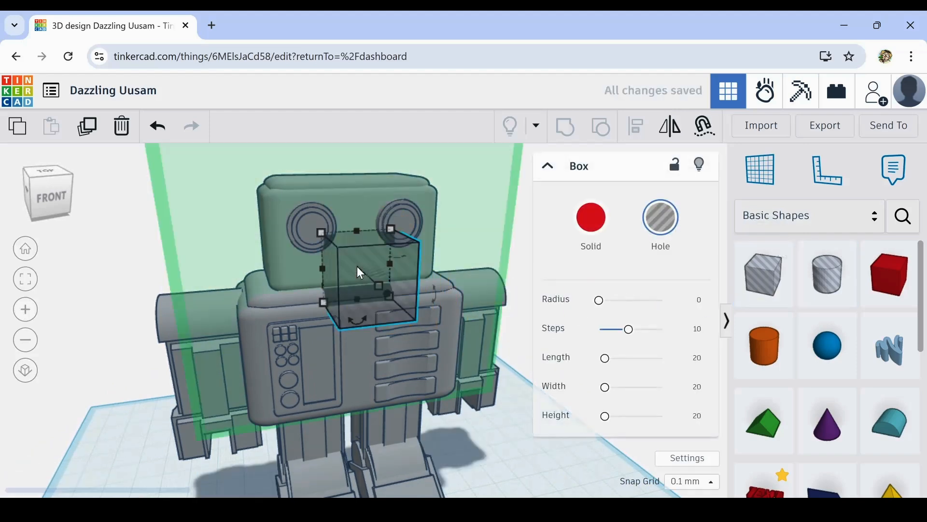
- Reduce the mouth box's height to about 6.2 mm and change it from a hole to solid grey
drag(357, 228, 360, 280)
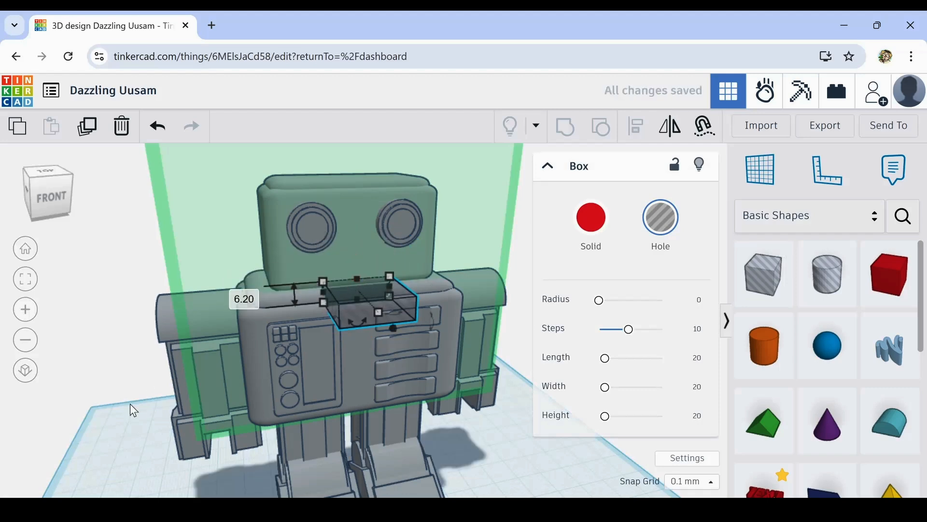
click(129, 404)
click(367, 291)
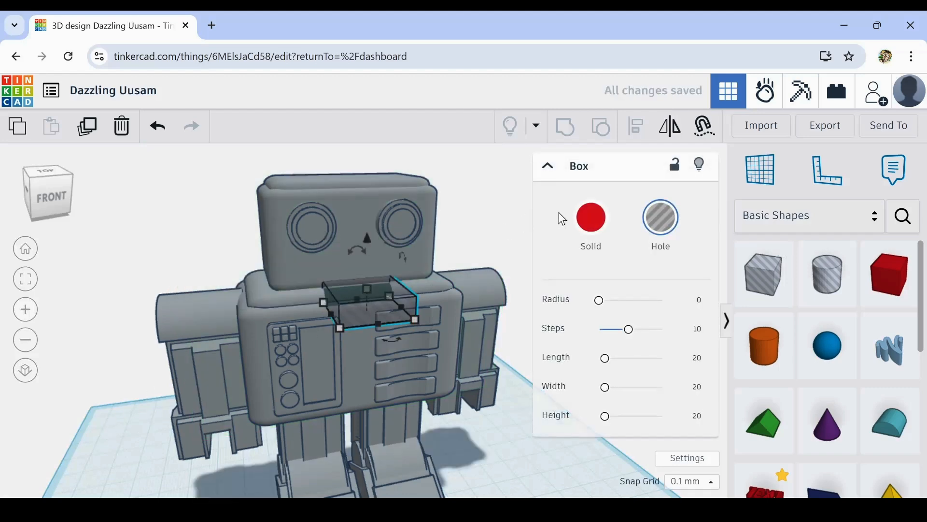
click(590, 224)
click(722, 401)
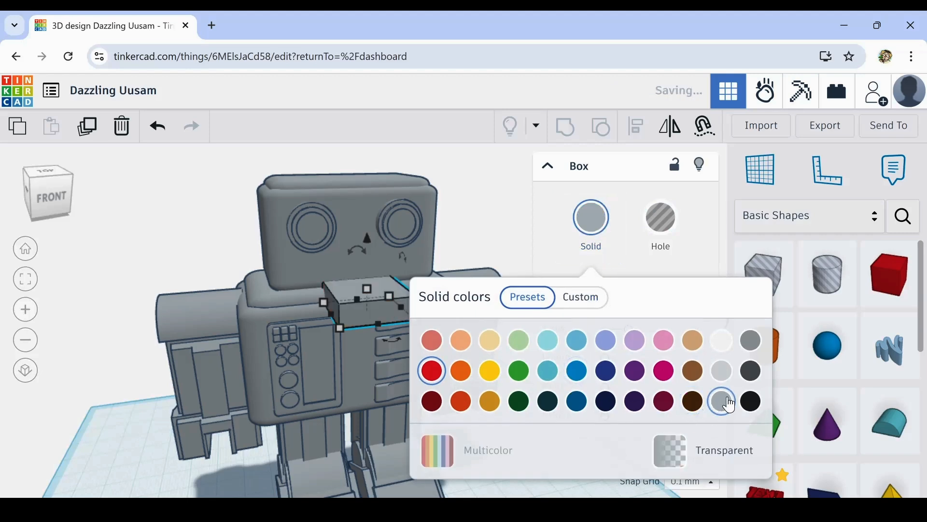
- Raise the mouth box onto the lower part of the face and reduce its depth to about 3.14 mm
key(ctrl+Up)
key(ctrl+Up)
key(ctrl+Up)
key(ctrl+Up)
key(ctrl+Up)
key(ctrl+Up)
key(ctrl+Up)
key(ctrl+Up)
key(ctrl+Up)
key(ctrl+Up)
key(ctrl+Up)
key(ctrl+Up)
key(ctrl+Up)
key(ctrl+Up)
key(ctrl+Up)
key(ctrl+Up)
key(ctrl+Up)
key(ctrl+Up)
key(ctrl+Up)
key(ctrl+Up)
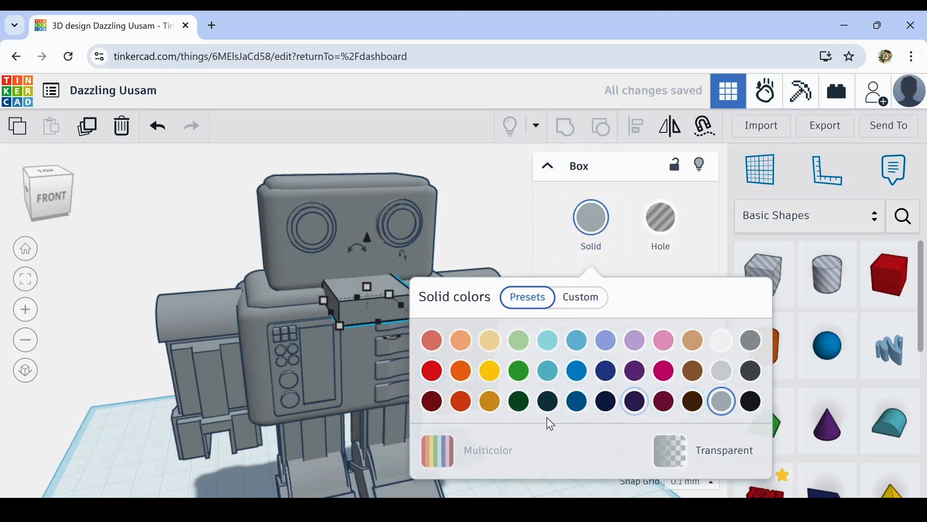
key(ctrl+Up)
key(ctrl+Up)
key(ctrl+Up)
key(ctrl+Up)
key(ctrl+Up)
key(ctrl+Up)
key(ctrl+Up)
key(ctrl+Up)
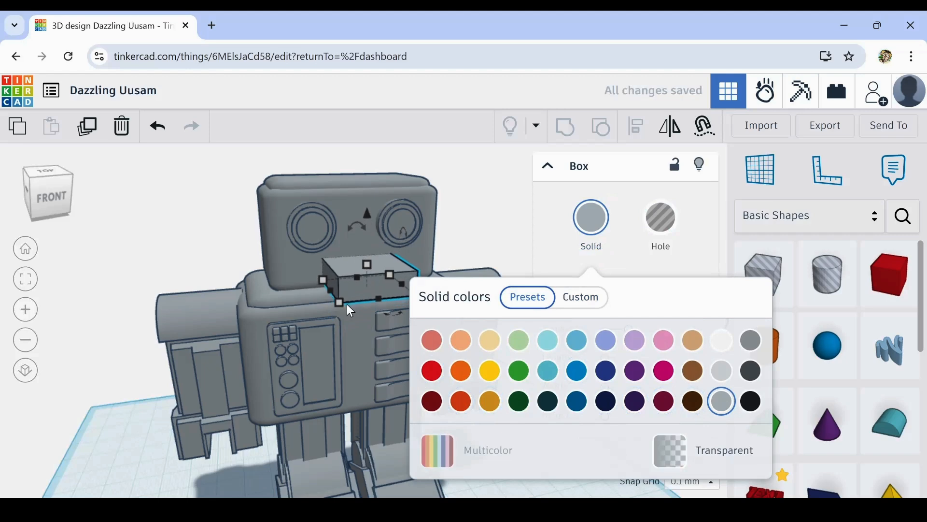
drag(377, 295, 369, 274)
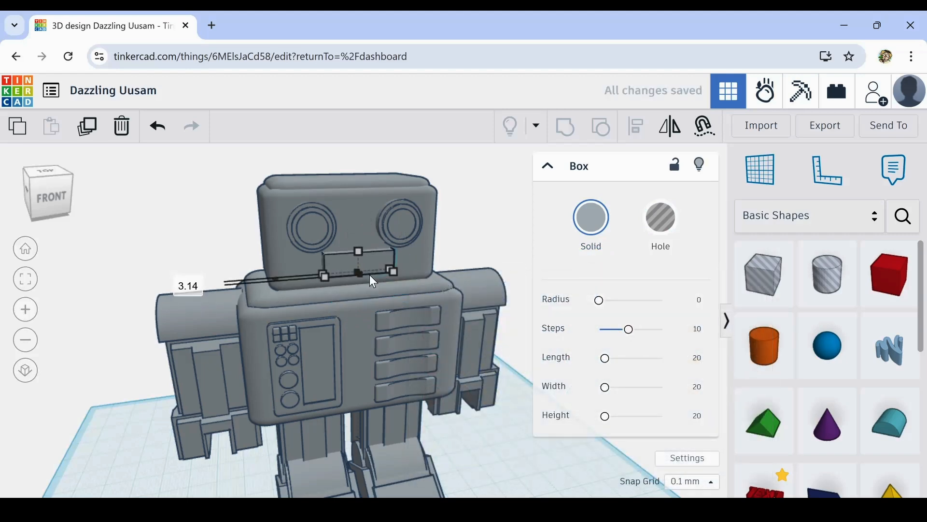
- Widen the mouth bar to about 32 mm and shift it sideways to centre it below the eyes
mouse_move(401, 306)
right_down()
mouse_move(239, 316)
mouse_move(408, 294)
mouse_move(403, 317)
right_up()
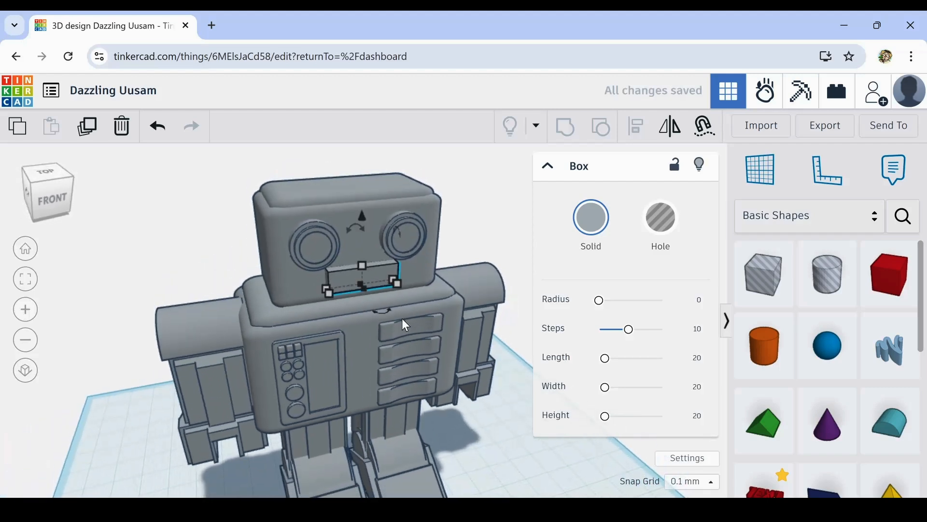
scroll(341, 289, up, 4)
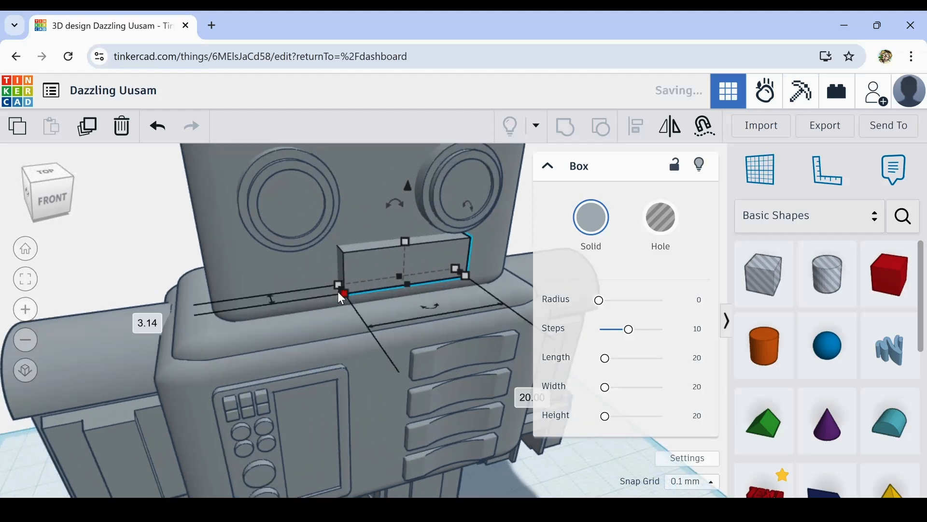
drag(341, 291, 262, 308)
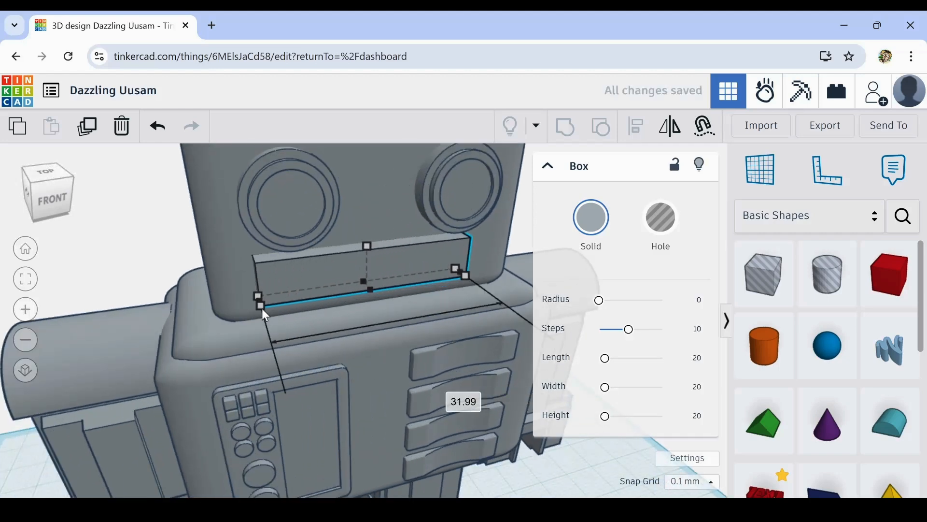
key(Right)
key(Right)
key(Right)
key(Right)
key(Right)
key(Right)
key(Right)
key(Right)
key(Right)
key(Right)
key(Right)
key(Right)
key(Right)
key(Right)
key(Right)
key(Right)
key(Right)
key(Right)
key(Right)
key(Right)
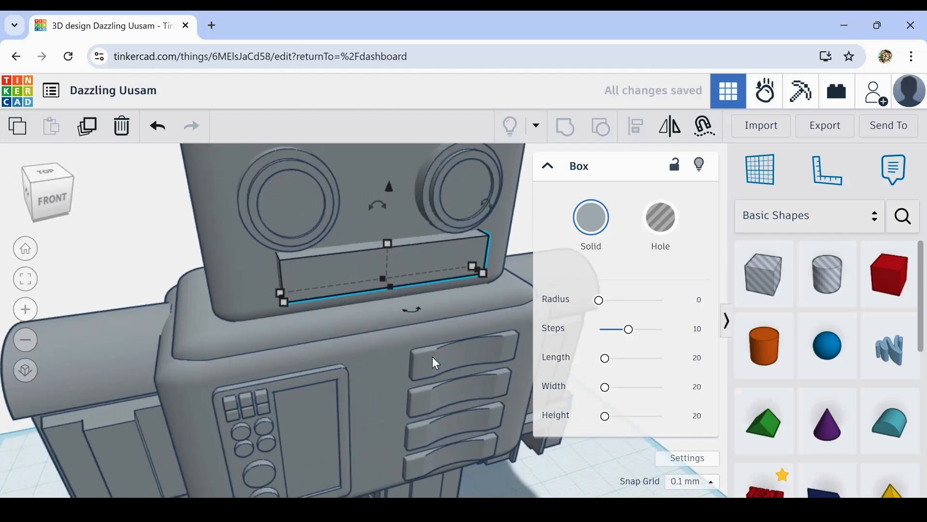
right_drag(432, 356, 390, 347)
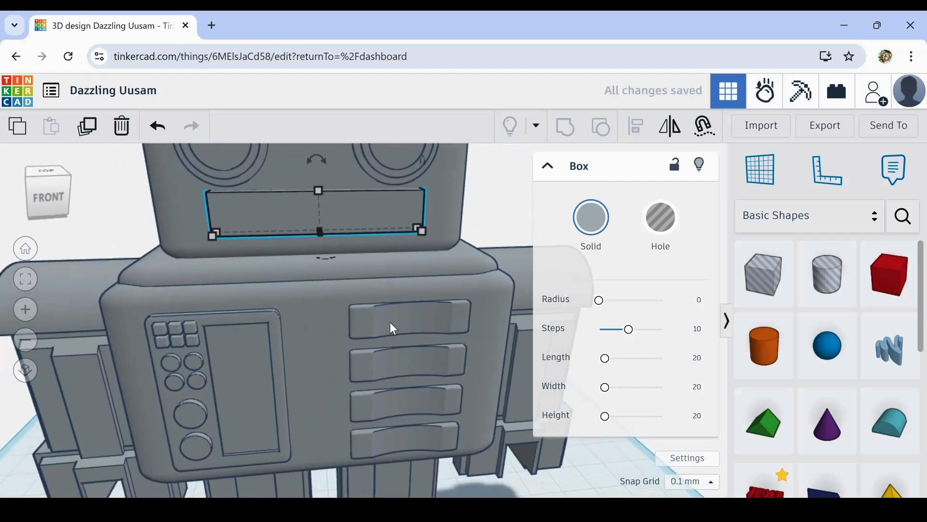
scroll(390, 321, down, 4)
mouse_move(390, 321)
right_down()
mouse_move(382, 332)
mouse_move(379, 321)
right_up()
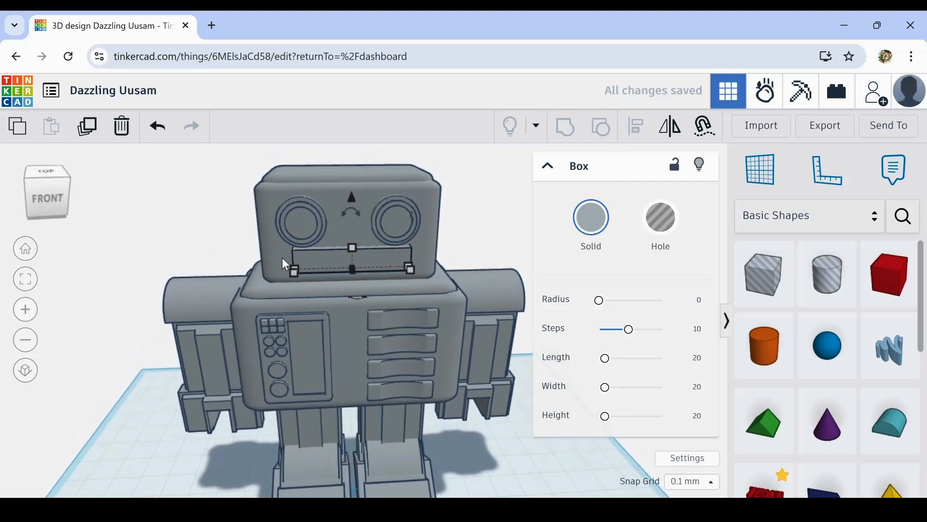
- Duplicate the mouth bar, shrink the copy to a 1.5 mm wide, 5.64 mm deep hole, and nudge it inward from the bar's end
click(89, 131)
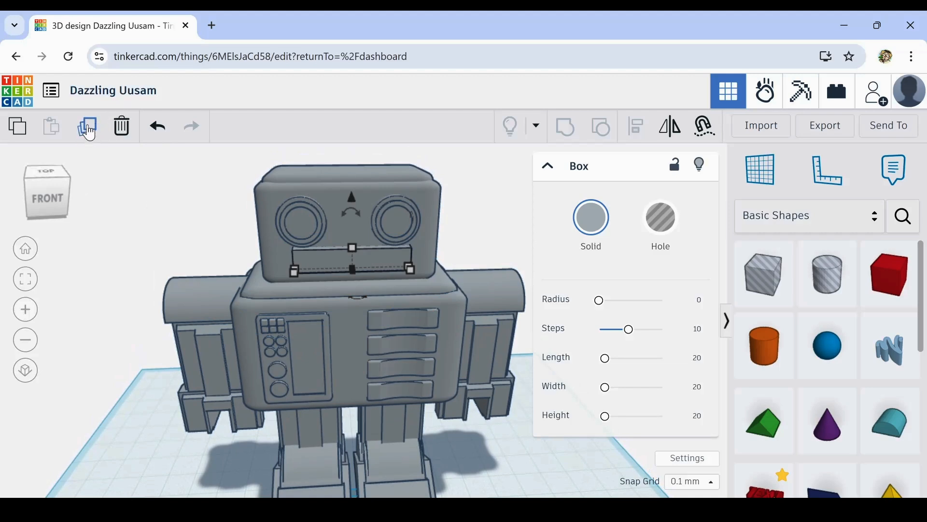
scroll(379, 267, up, 4)
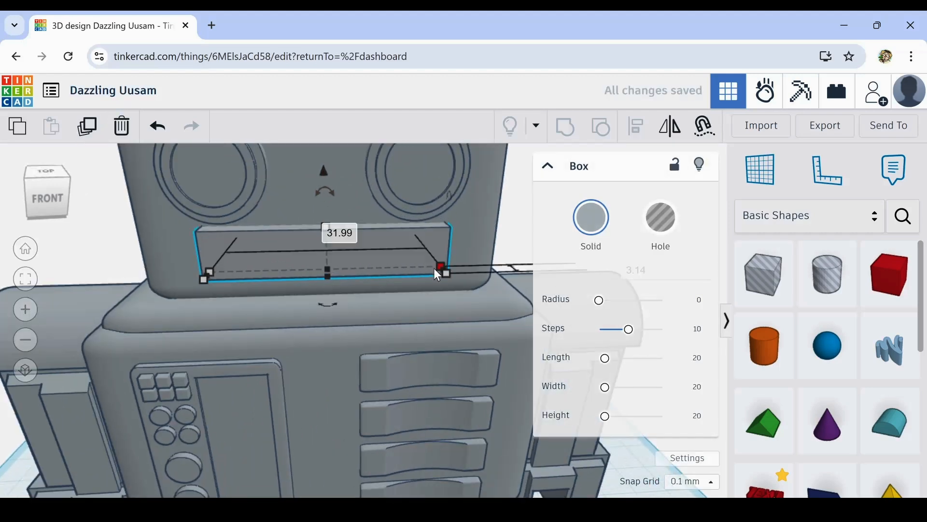
drag(443, 268, 217, 279)
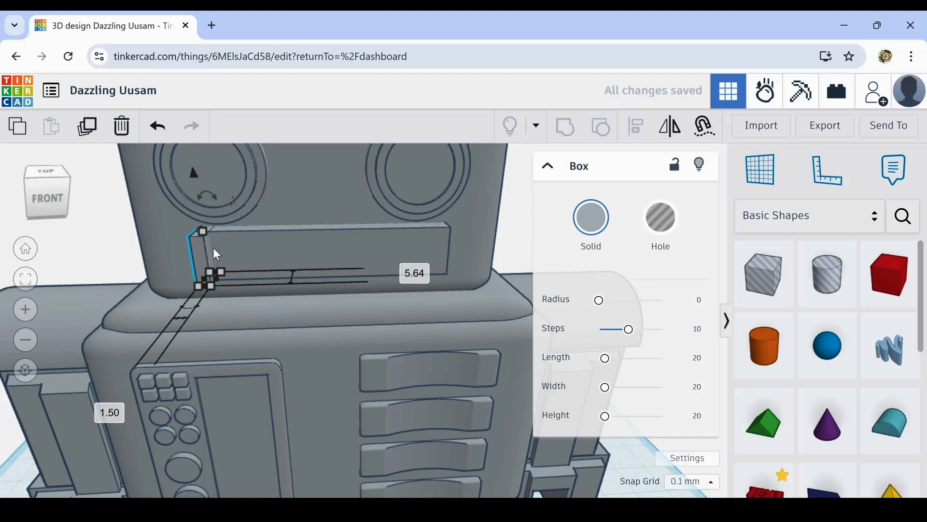
click(660, 227)
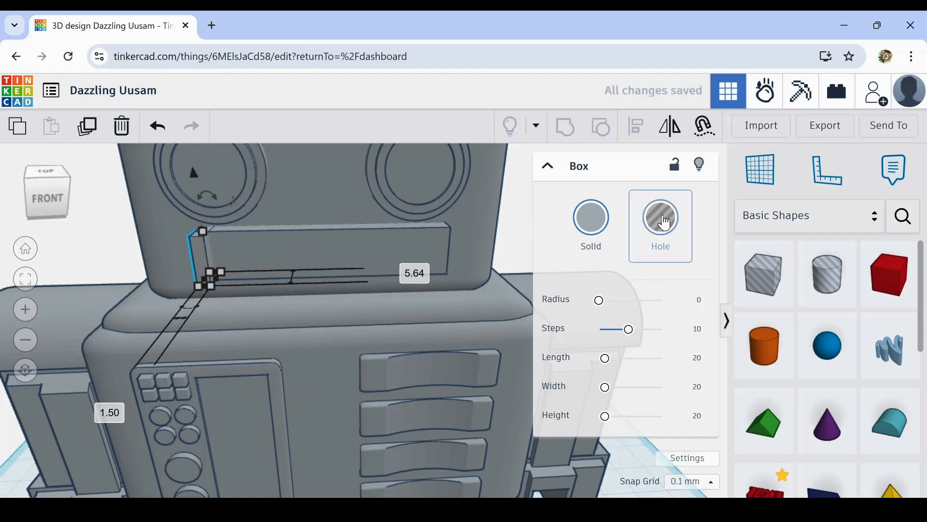
click(664, 217)
key(Right)
key(Right)
key(Right)
key(Right)
key(Right)
key(Right)
key(Right)
key(Right)
key(Right)
key(Right)
key(Right)
key(Right)
key(Right)
key(Right)
key(Right)
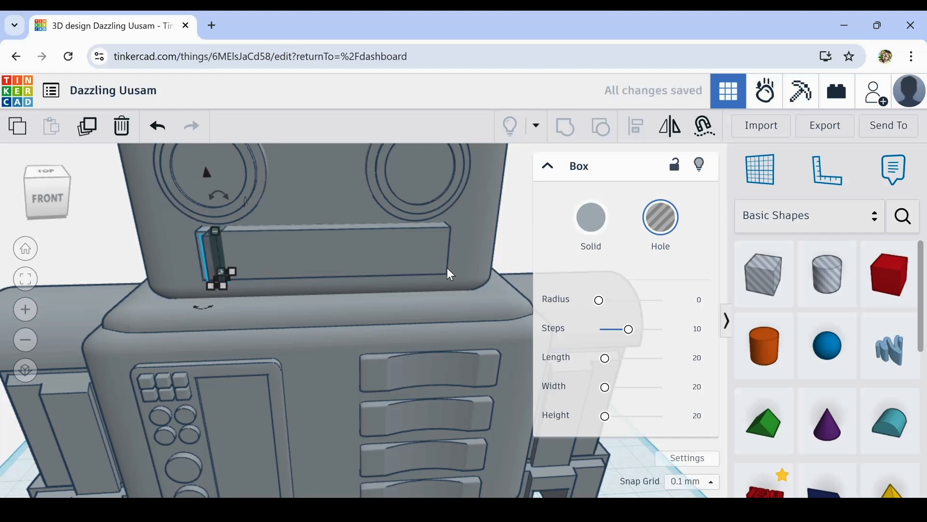
- Lower the narrow hole below the mouth bar's underside and stretch its height to about 7.59 mm so it spans the bar
right_drag(390, 259, 338, 282)
key(Escape)
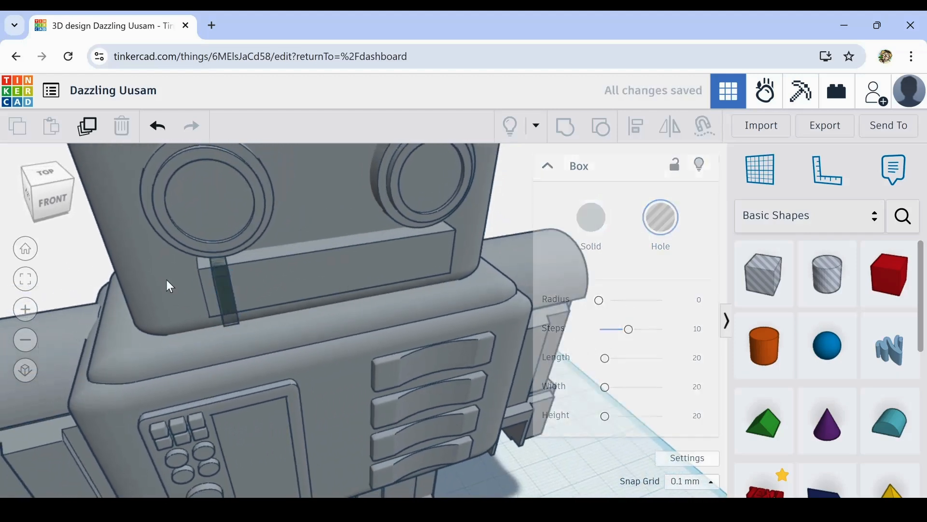
click(224, 295)
key(ctrl+Down)
key(ctrl+Down)
key(ctrl+Down)
key(ctrl+Down)
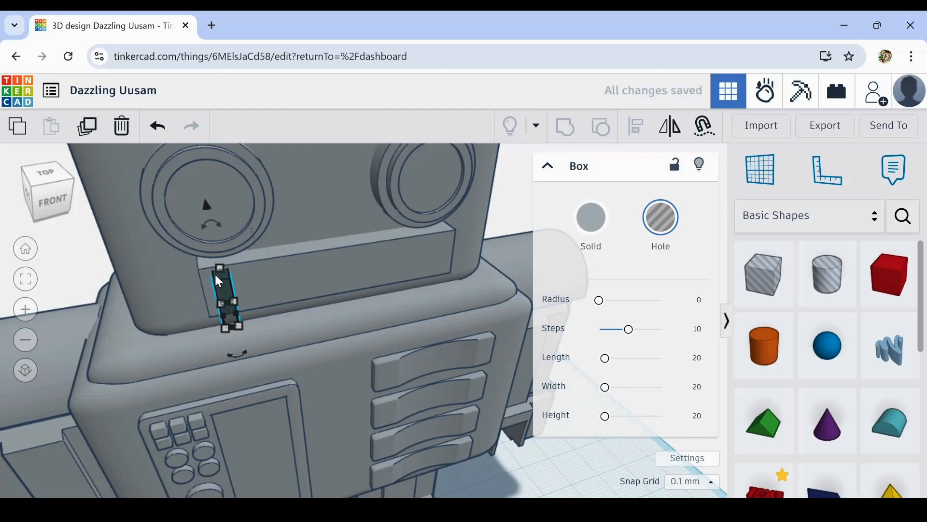
drag(219, 269, 217, 256)
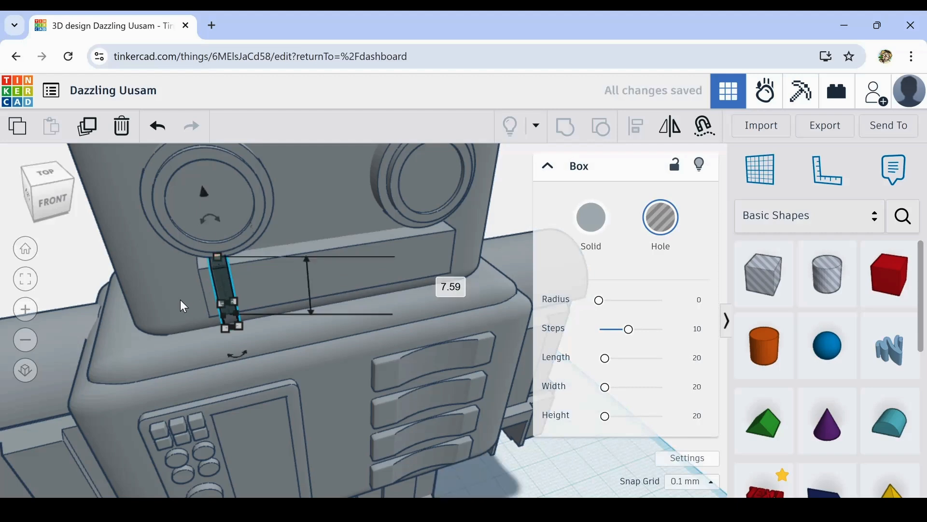
- Shift the narrow hole slightly outward from the face so it passes through the mouth bar's front
right_drag(181, 300, 284, 298)
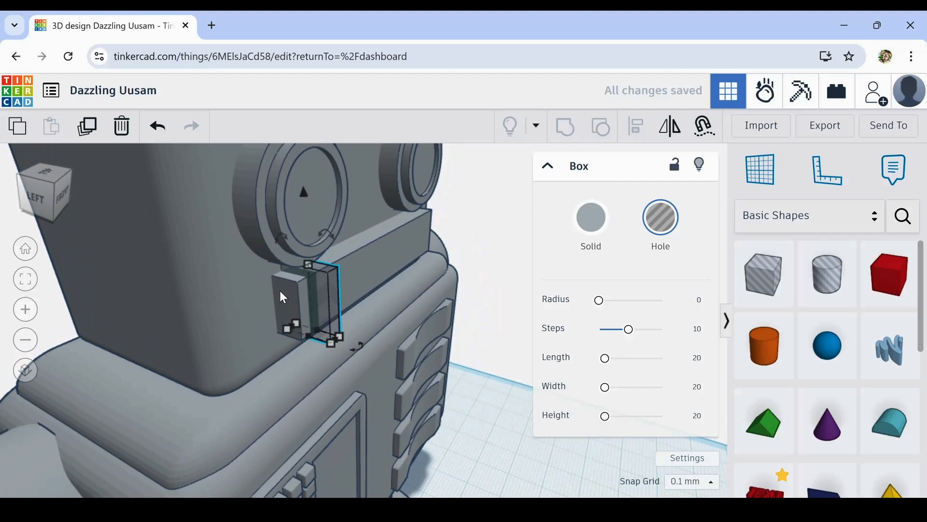
drag(275, 292, 311, 292)
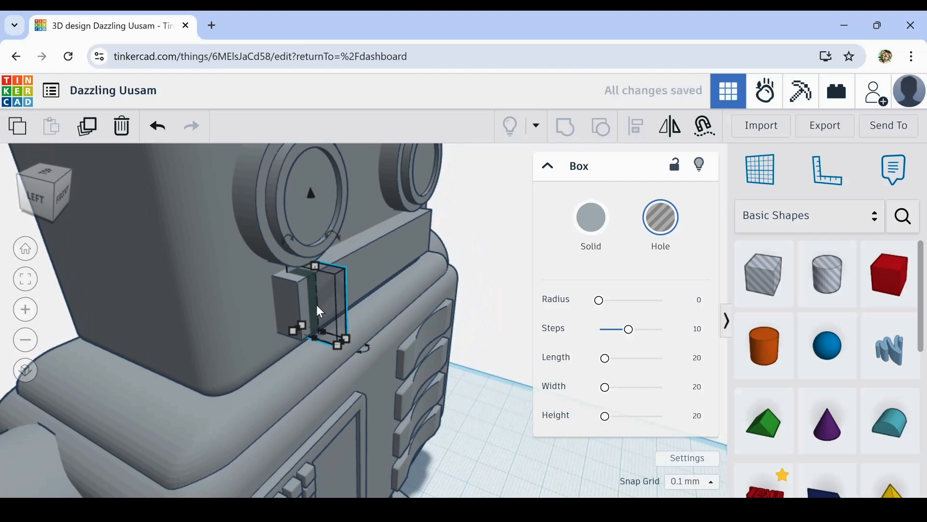
mouse_move(317, 305)
right_down()
mouse_move(226, 289)
mouse_move(283, 306)
mouse_move(349, 303)
mouse_move(325, 311)
right_up()
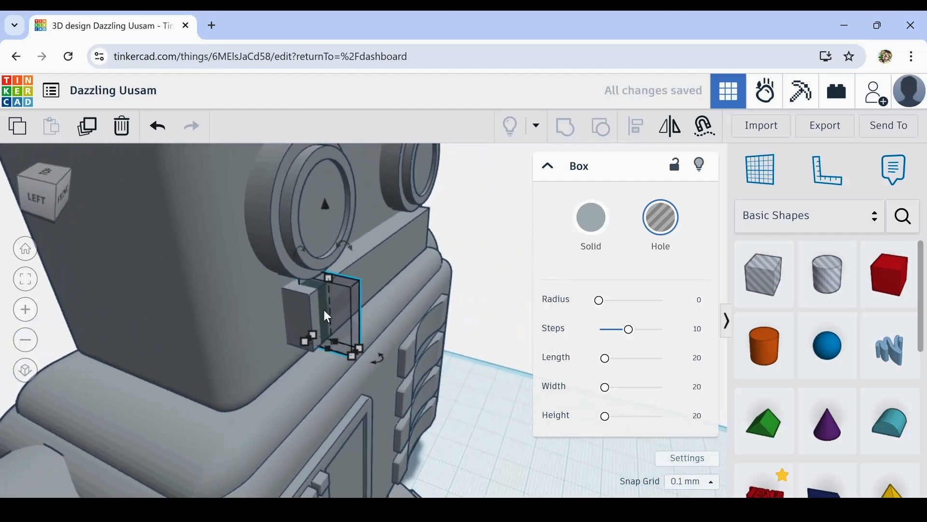
drag(325, 350, 322, 354)
right_drag(280, 373, 331, 372)
click(493, 459)
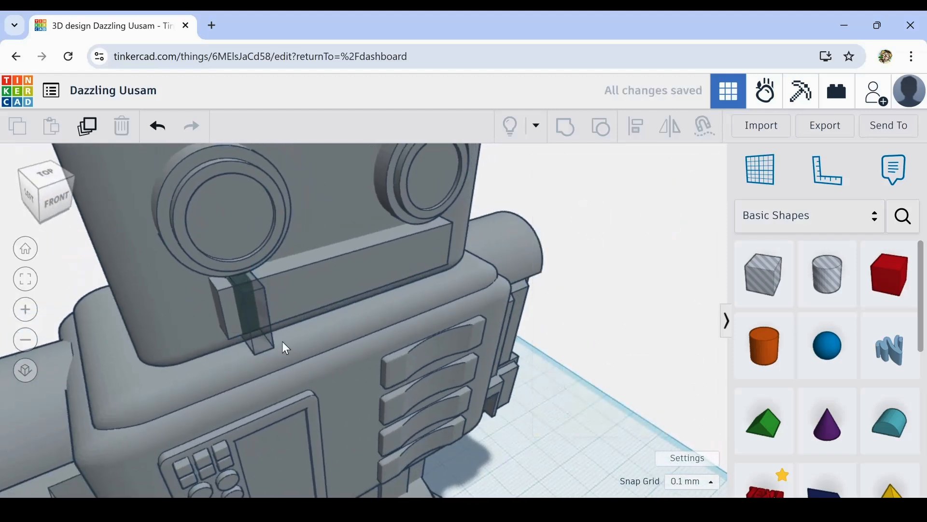
- Duplicate the narrow hole and move the copy along the mouth bar, leaving a tooth-wide gap between them
click(262, 305)
click(93, 128)
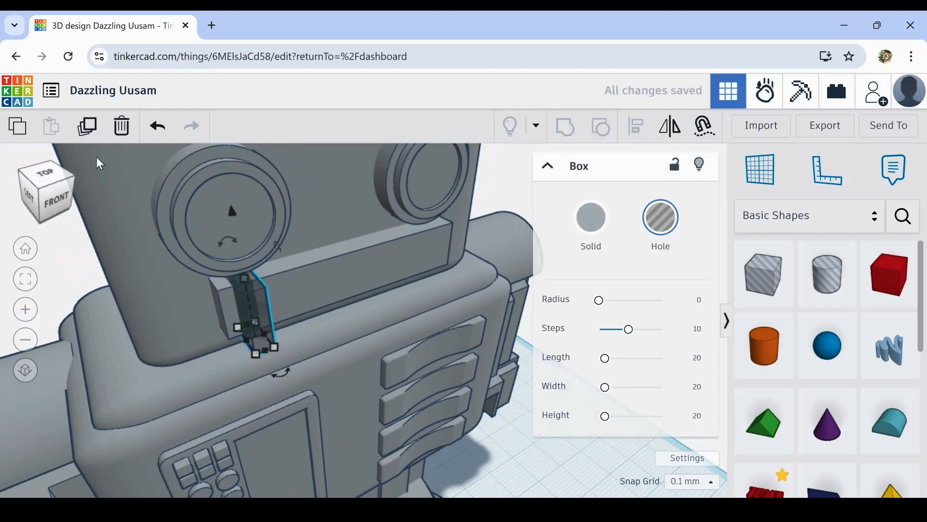
key(Right)
key(Right)
key(Right)
key(Right)
key(Right)
- Repeat the spaced duplication six times to fill the mouth bar with eight evenly spaced holes
right_drag(197, 279, 190, 321)
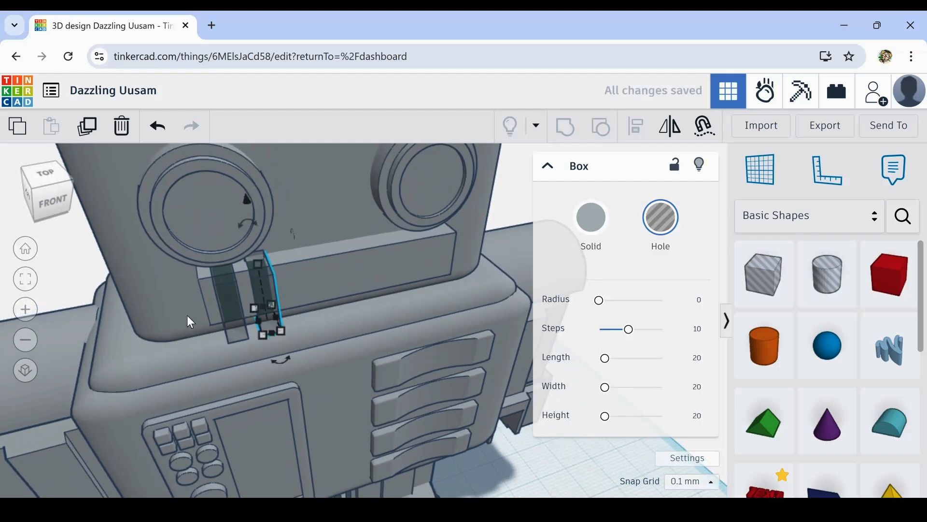
click(92, 128)
click(92, 128)
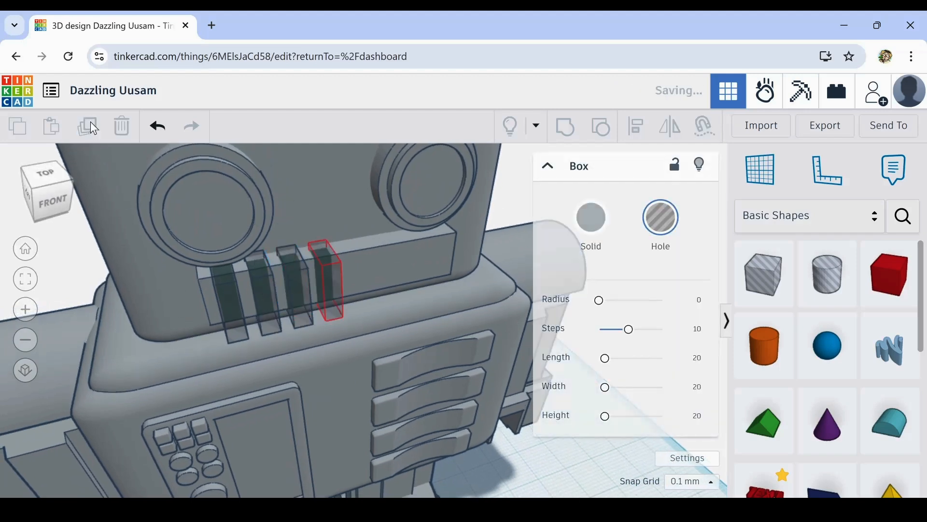
click(92, 128)
click(93, 128)
click(90, 121)
click(92, 128)
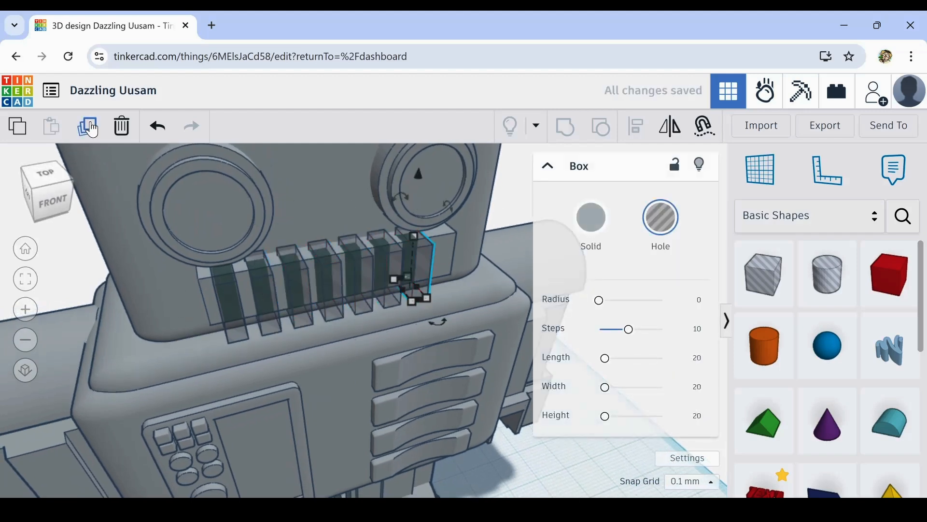
- Group all eight narrow holes with the mouth bar to cut it into a row of separate teeth
right_drag(272, 332, 352, 403)
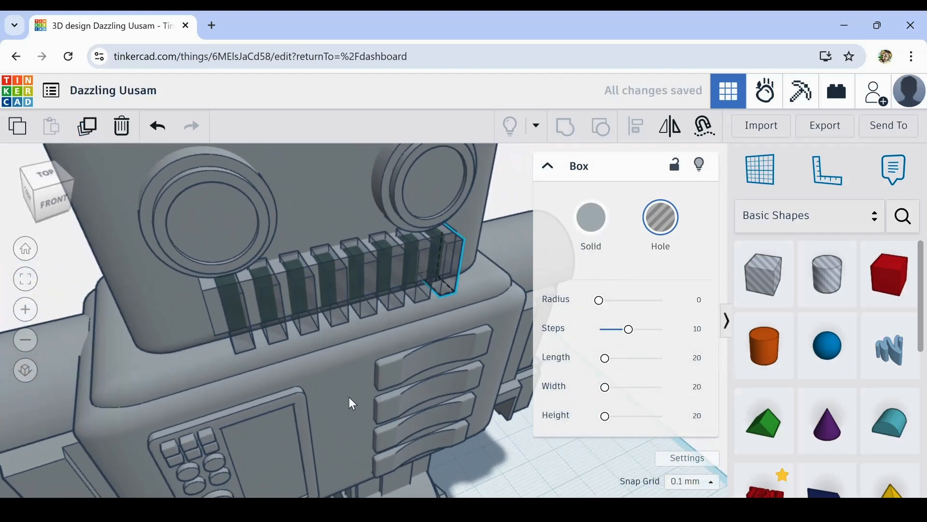
shift+click(416, 243)
shift+click(391, 265)
shift+click(355, 266)
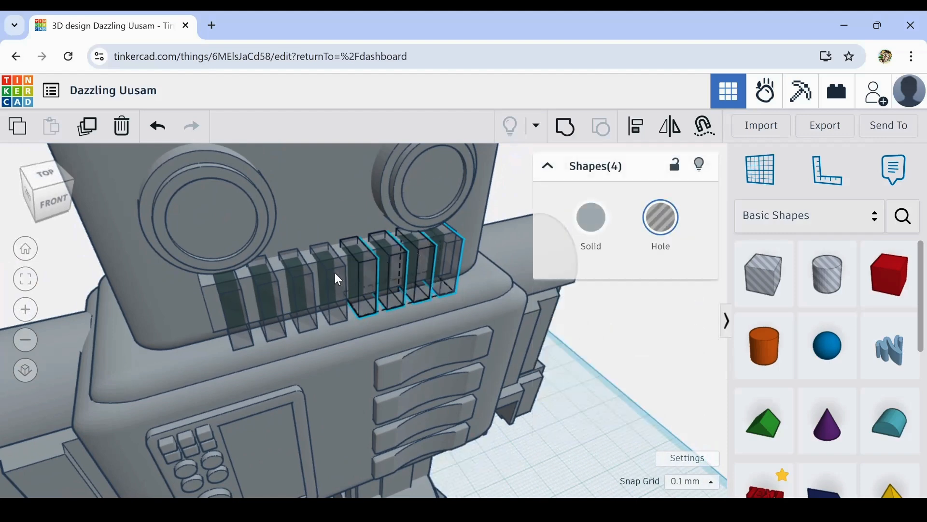
shift+click(335, 273)
shift+click(297, 286)
shift+click(270, 294)
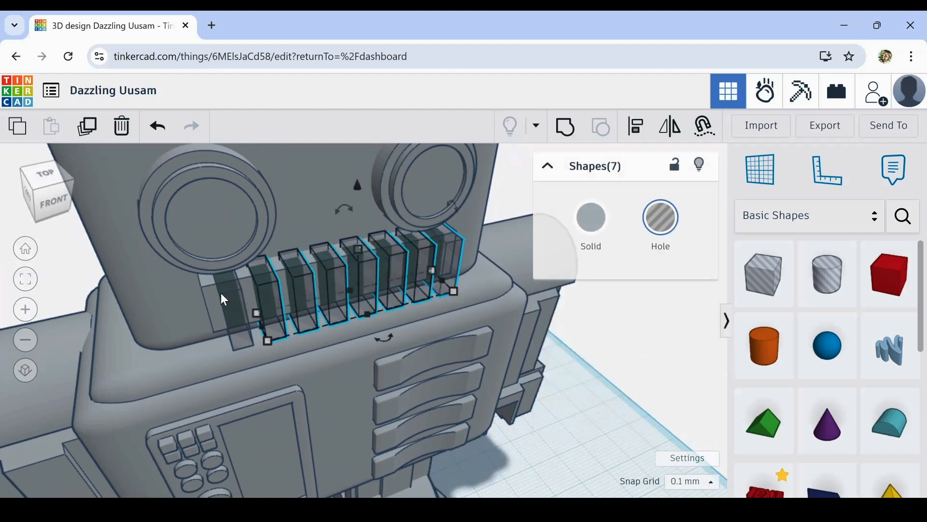
shift+click(222, 295)
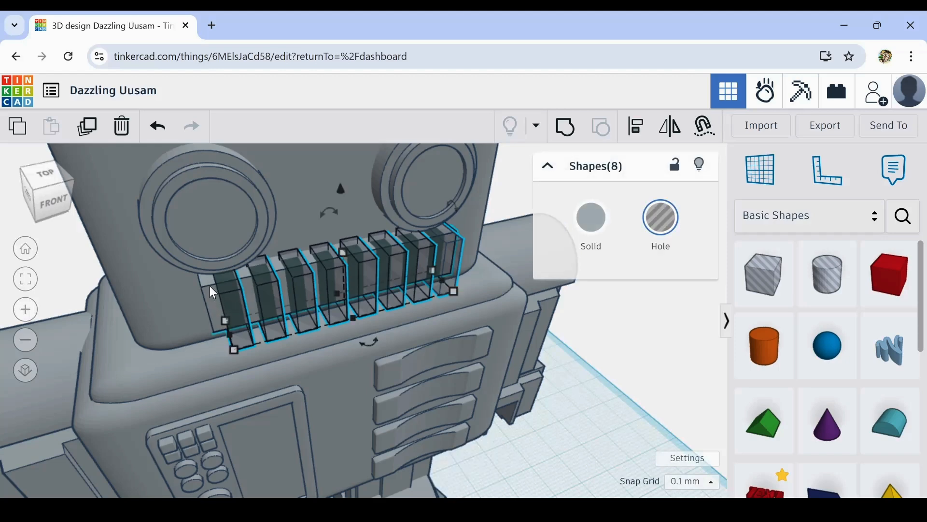
shift+click(209, 286)
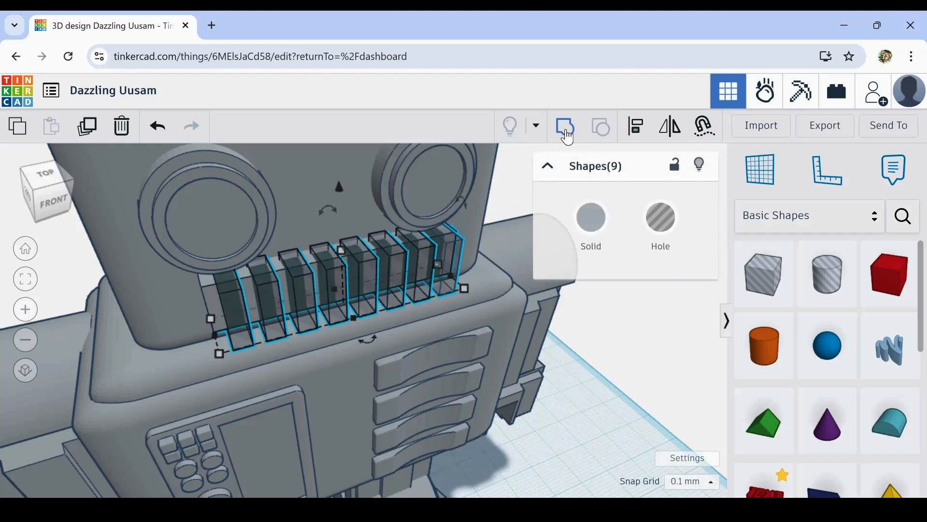
click(567, 134)
click(589, 382)
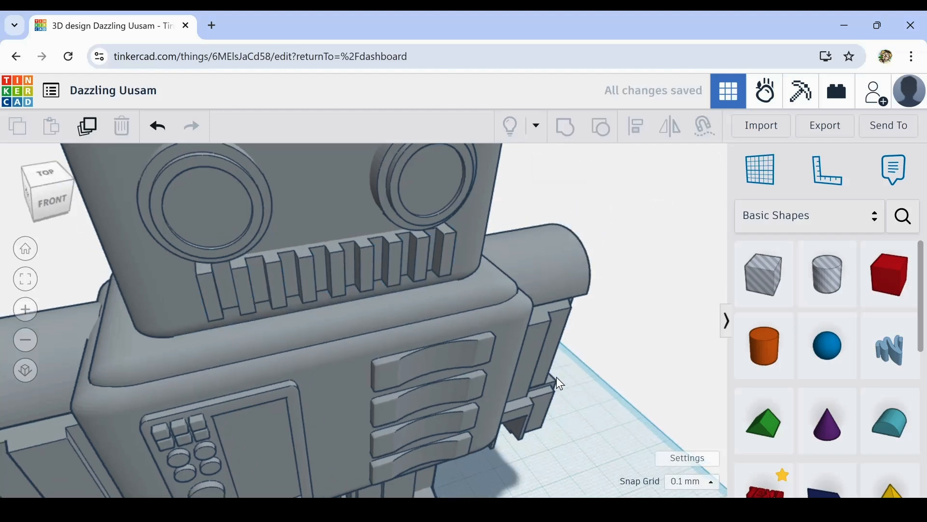
mouse_move(556, 377)
right_down()
mouse_move(499, 339)
mouse_move(541, 334)
mouse_move(549, 374)
right_up()
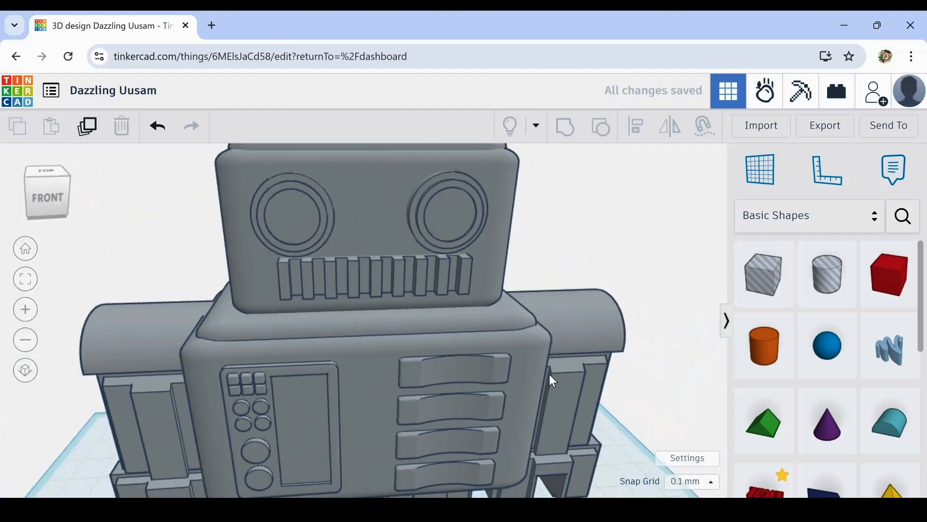
- Undo the last grouping of the mouth bar with its eight narrow holes
scroll(549, 374, down, 3)
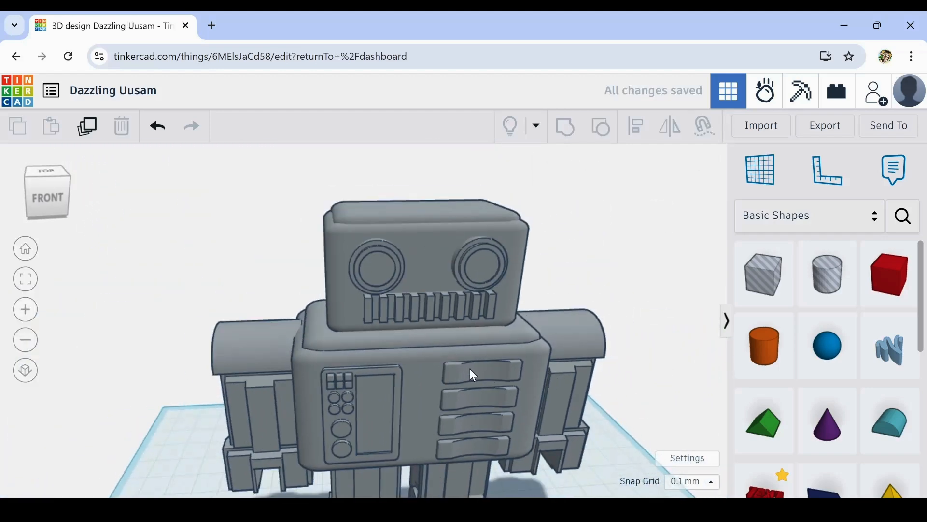
click(155, 129)
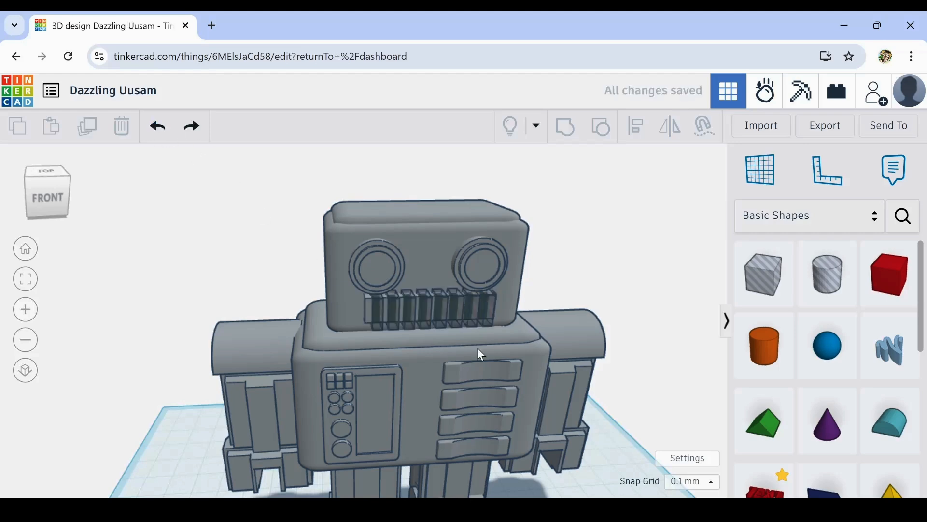
scroll(478, 349, up, 3)
- Shorten all eight narrow holes together and raise their lower ends so they fit between the mouth bar's upper and lower edges
click(282, 300)
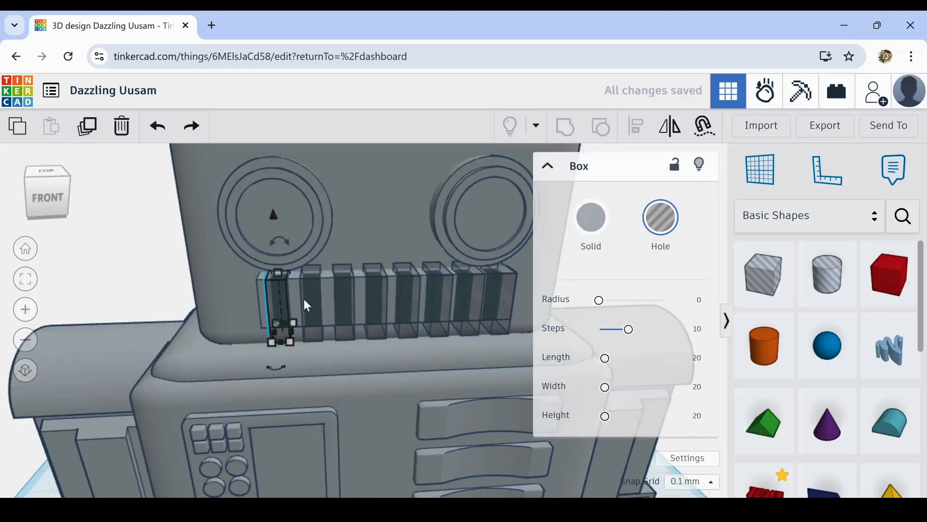
shift+click(311, 299)
shift+click(342, 299)
shift+click(381, 304)
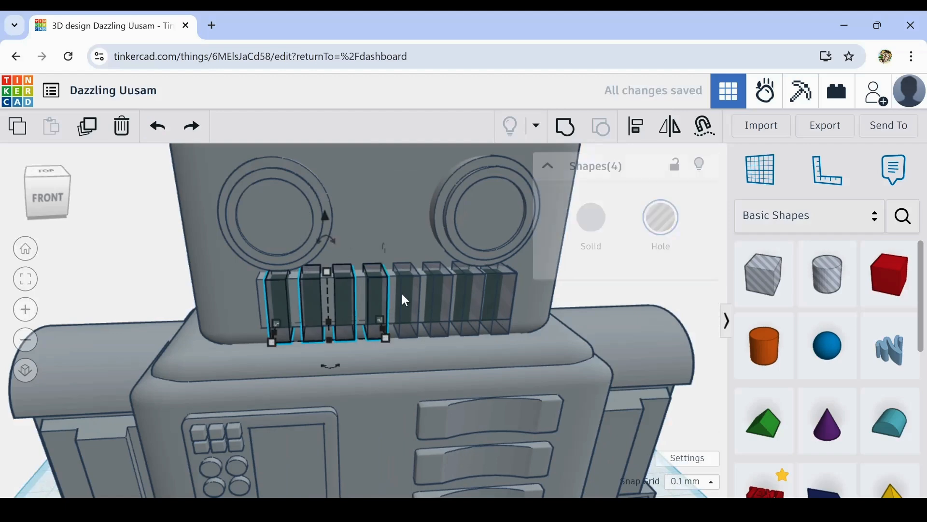
shift+click(408, 293)
shift+click(441, 291)
shift+click(472, 288)
shift+click(500, 290)
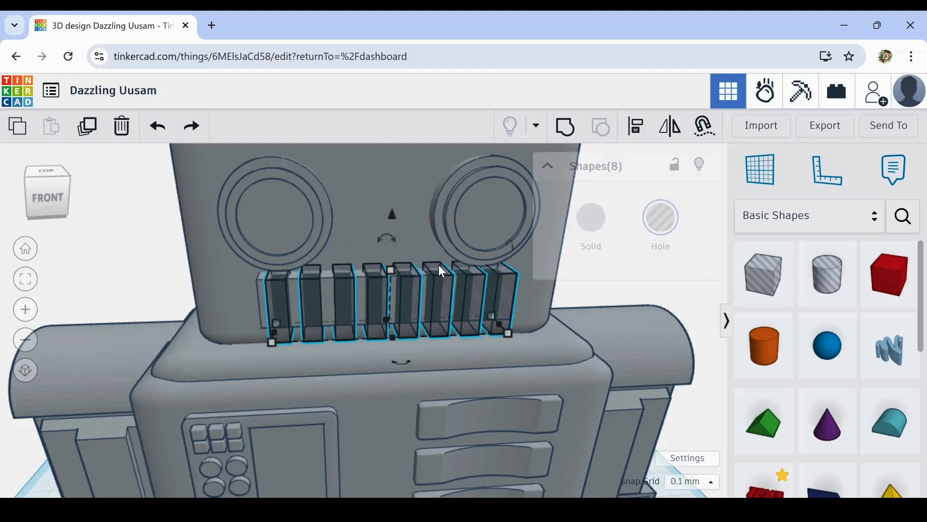
mouse_move(386, 277)
mouse_down()
mouse_move(390, 291)
mouse_move(388, 276)
mouse_up()
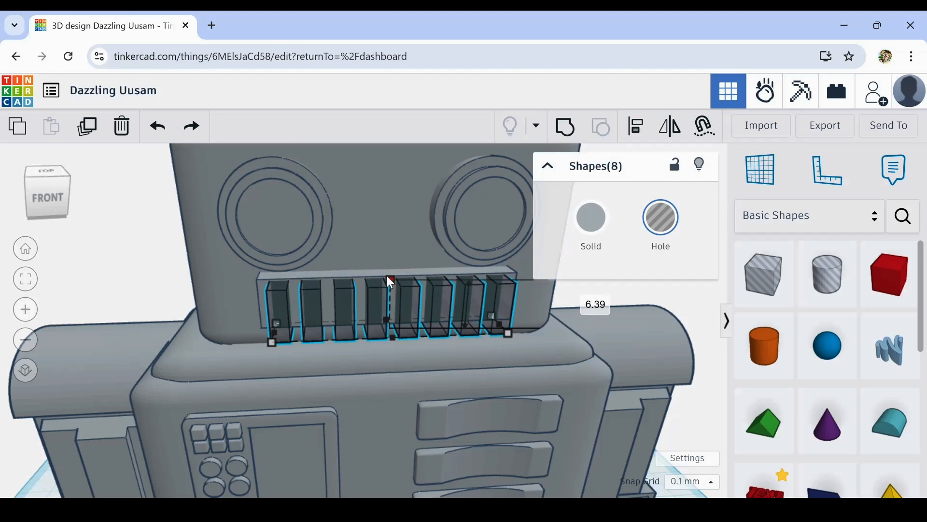
drag(387, 276, 386, 308)
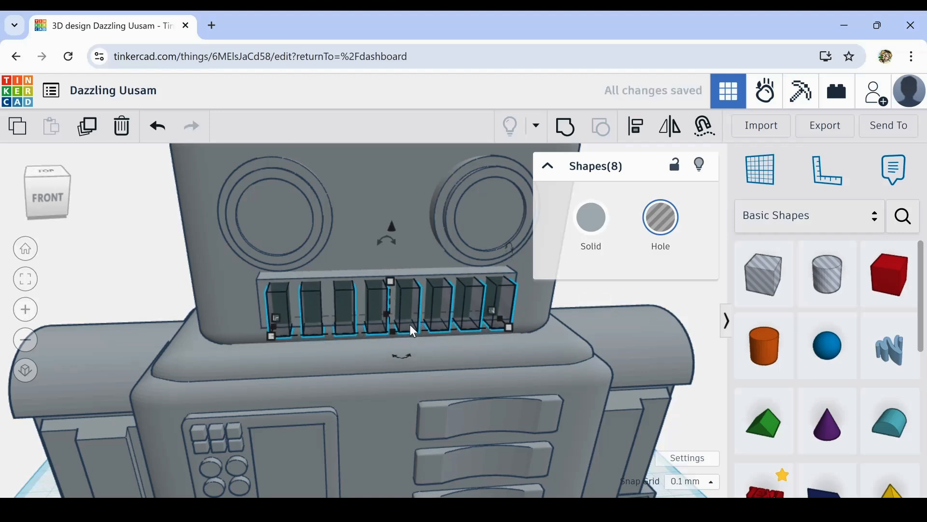
- Group the mouth bar with the eight shortened holes to cut a row of framed slots
shift+click(288, 275)
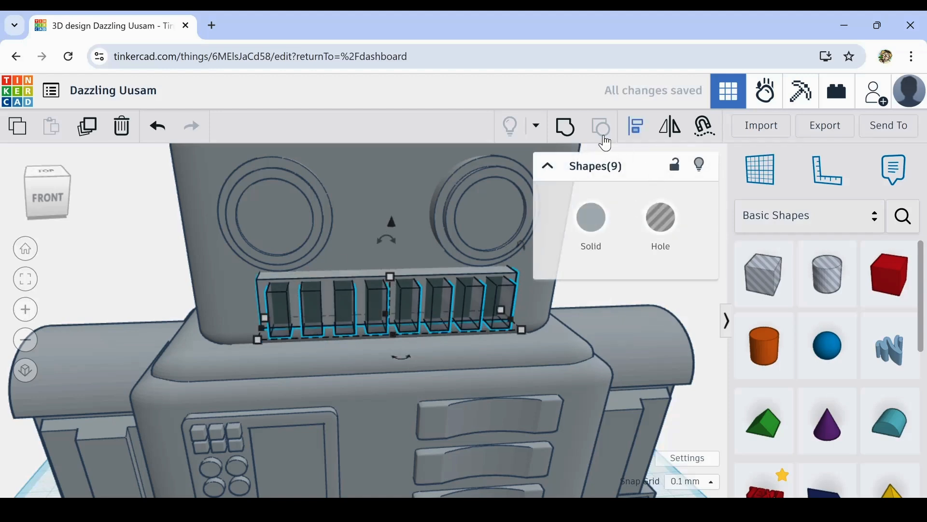
click(568, 139)
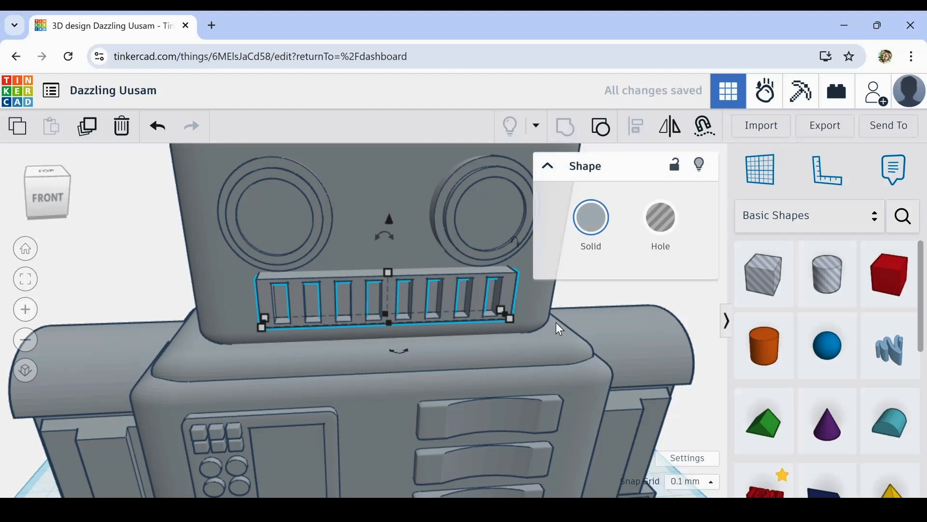
scroll(556, 323, down, 3)
click(245, 236)
- Look over the whole robot from the front and side to check its proportions and slotted mouth
right_drag(674, 373, 681, 315)
middle_drag(648, 303, 644, 203)
scroll(631, 221, down, 3)
right_drag(370, 316, 430, 347)
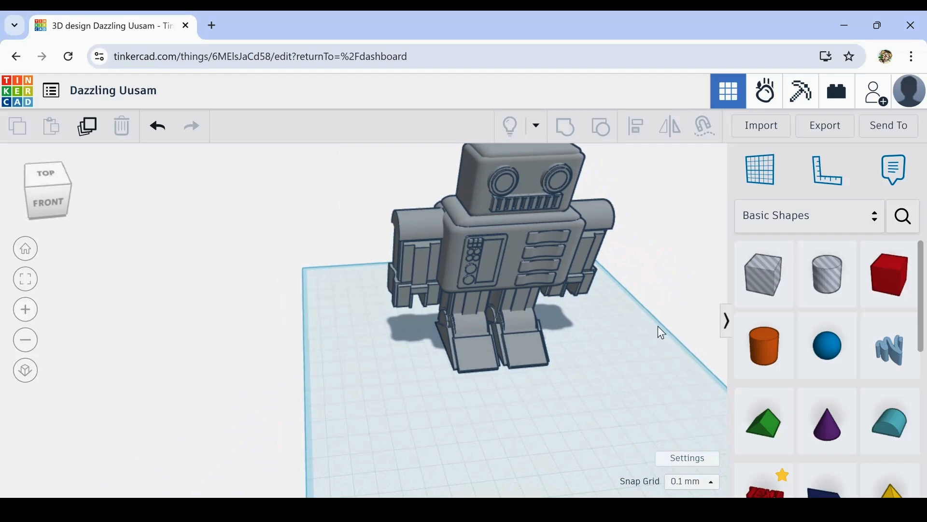
middle_drag(652, 296, 543, 357)
right_drag(487, 308, 520, 421)
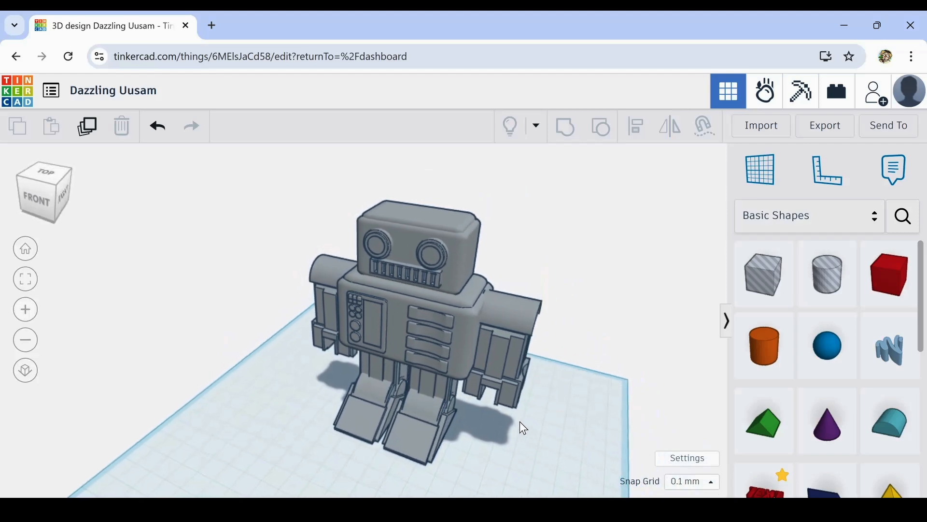
- Duplicate one of the robot's eyes and turn the copy a quarter turn to face the nearest side of the head
scroll(444, 259, up, 2)
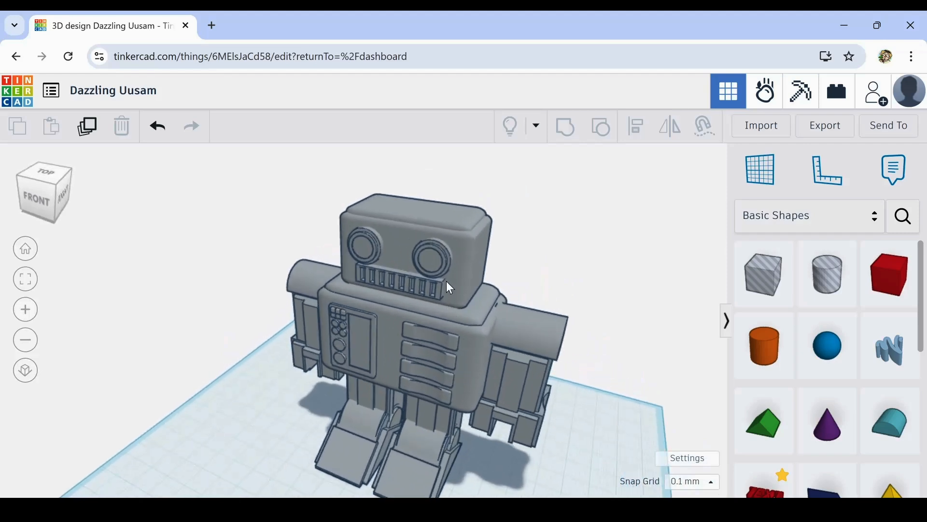
click(426, 253)
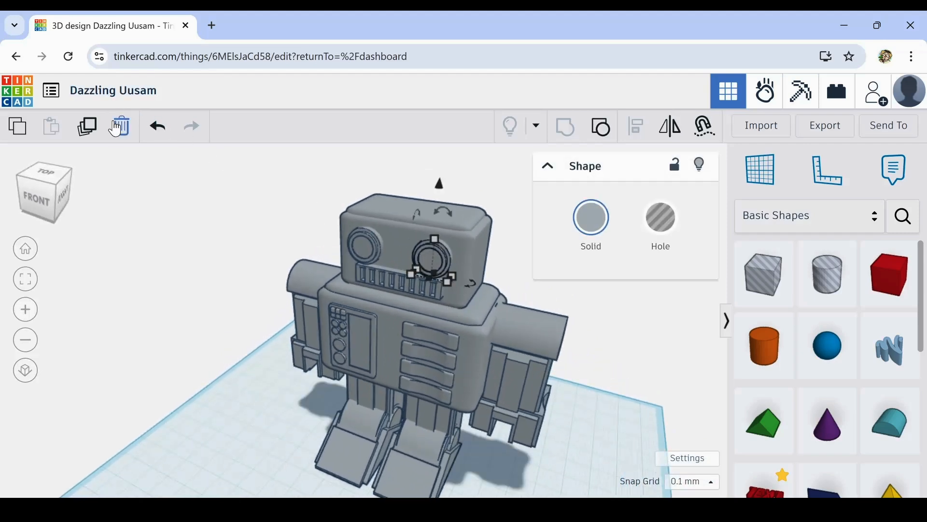
click(87, 127)
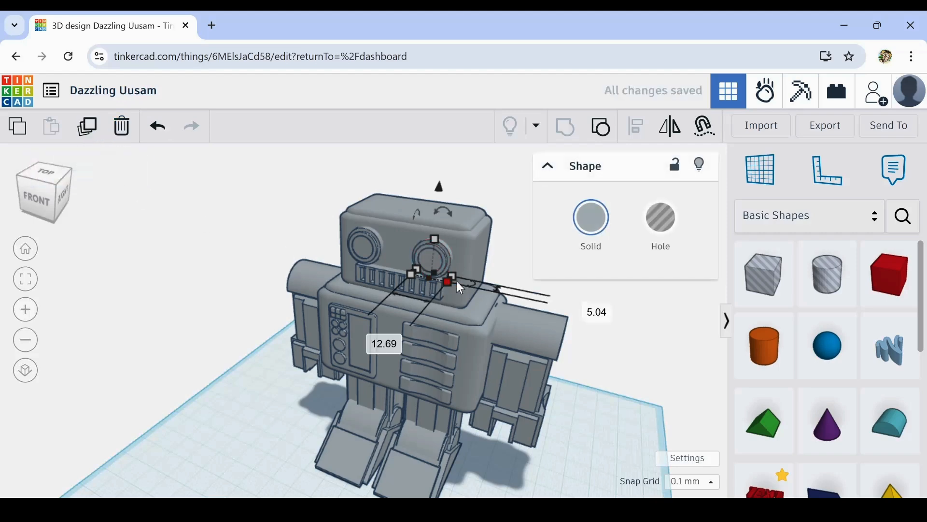
drag(465, 284, 438, 267)
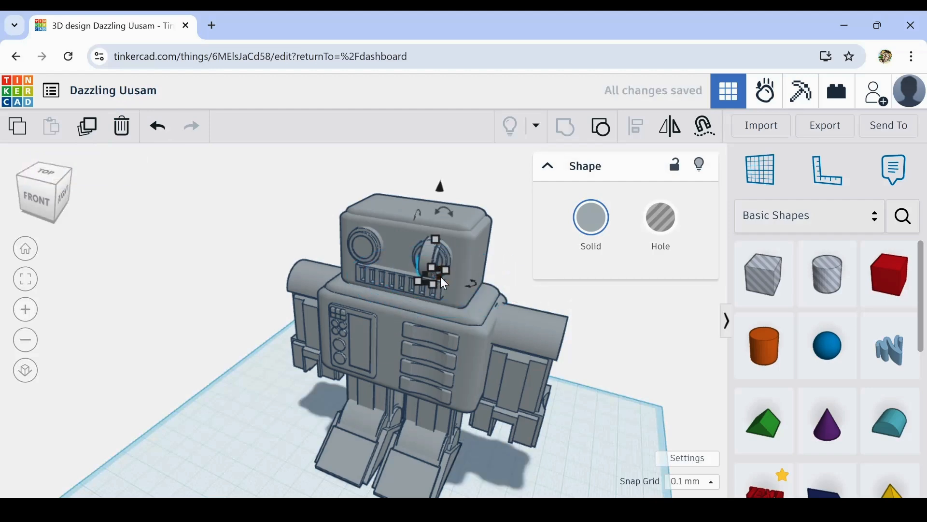
- Move the turned eye copy outward to the side of the head as an ear
key(shift+Right)
key(shift+Right)
key(shift+Right)
- Shift the ear backward along the side of the head to about mid-depth and adjust how far it protrudes
key(shift+Right)
key(shift+Right)
key(shift+Right)
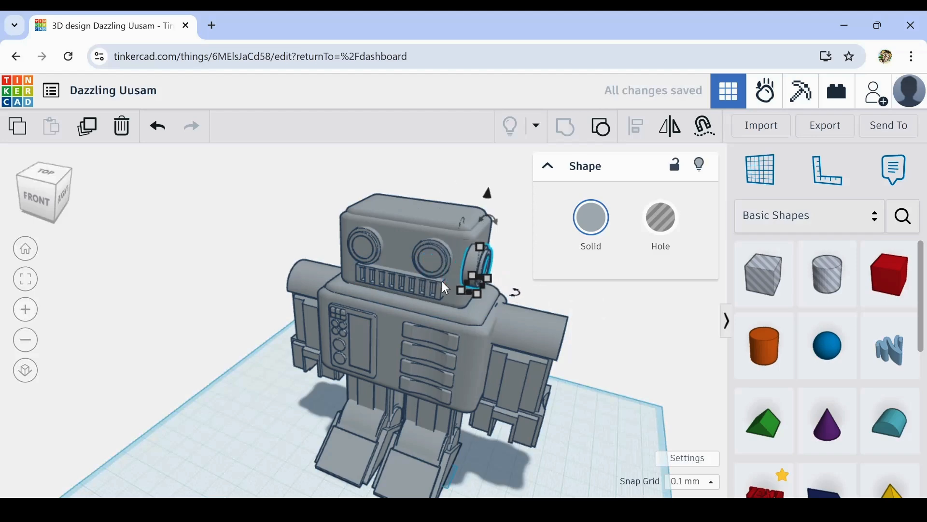
key(shift+Right)
key(shift+Right)
key(shift+Right)
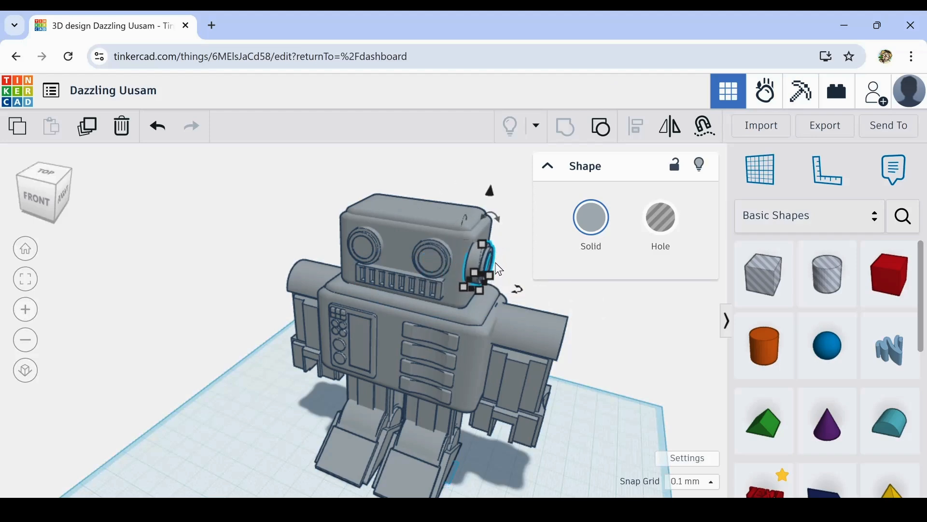
key(shift+Right)
key(shift+Right)
key(shift+Right)
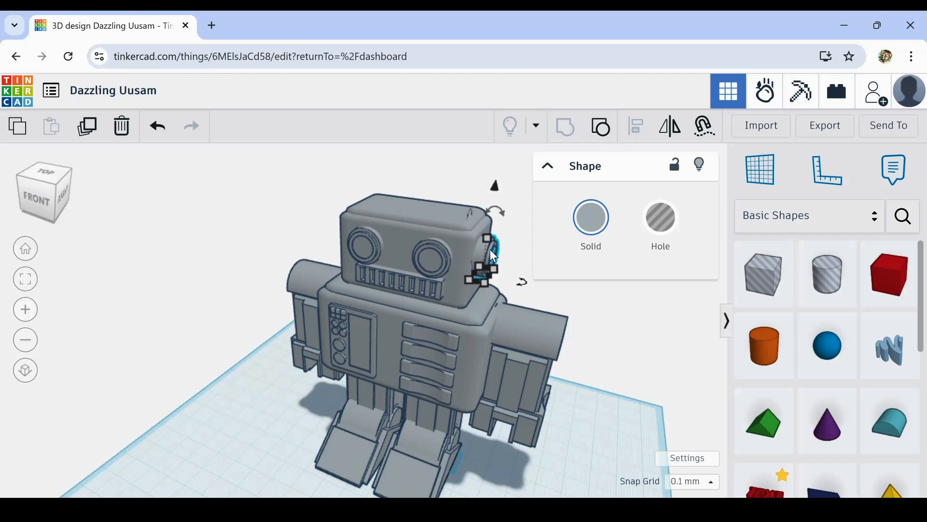
scroll(490, 249, up, 4)
right_drag(473, 289, 428, 348)
key(shift+Right)
key(shift+Right)
key(shift+Right)
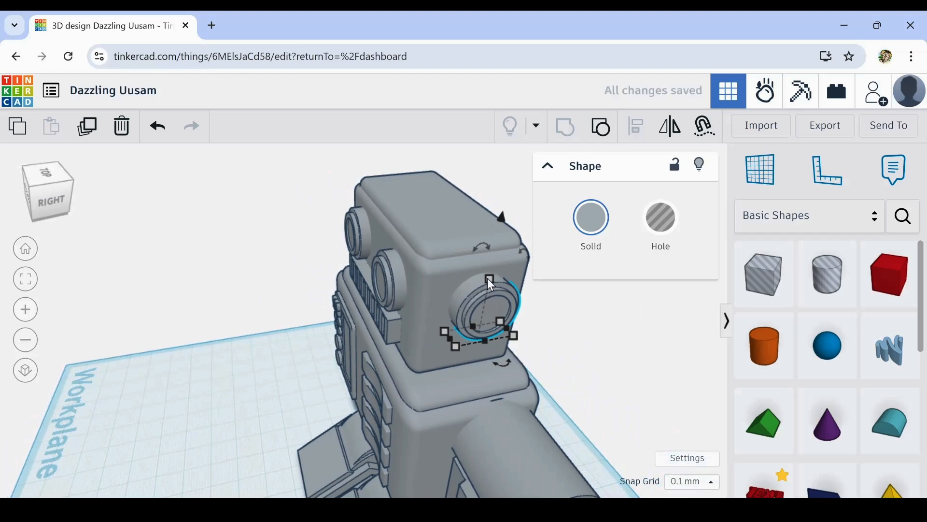
- Enlarge the ear slightly and ungroup it into its separate cylinders
drag(488, 277, 489, 268)
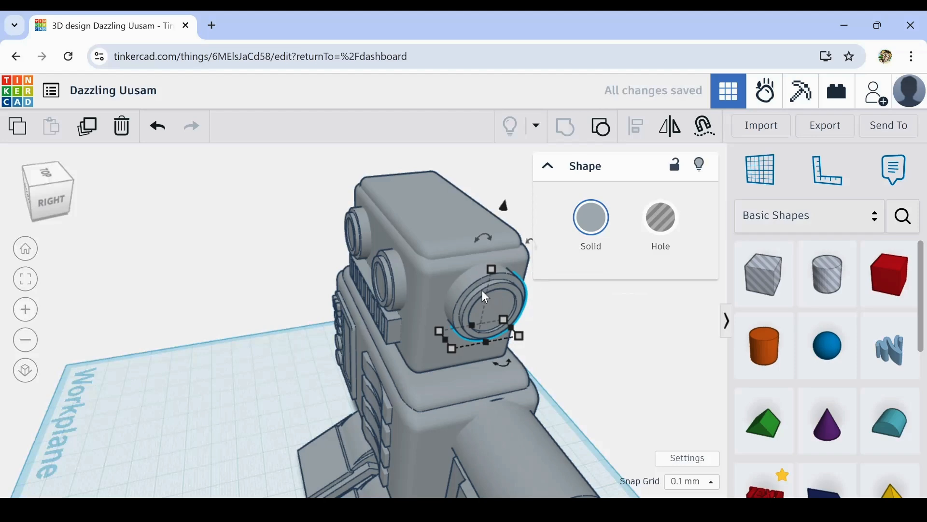
click(605, 131)
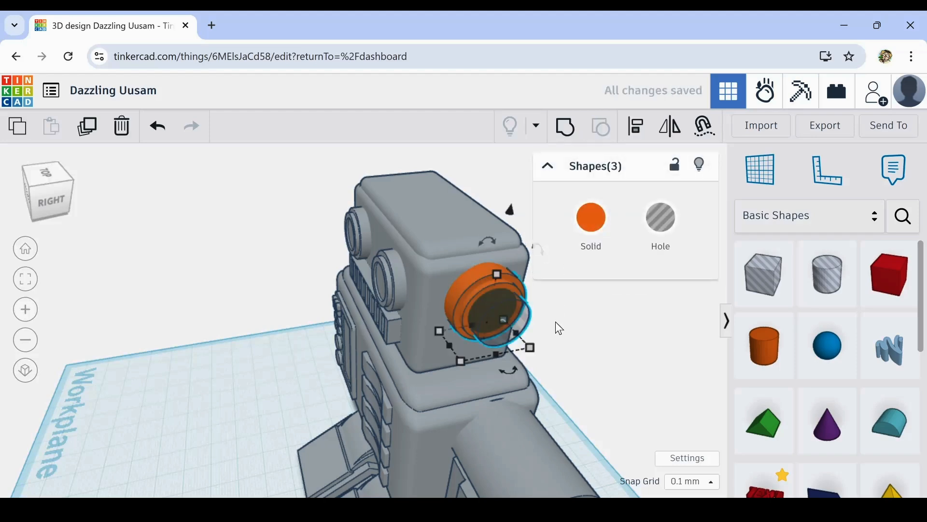
click(541, 331)
- Shrink the ear's smaller orange cylinder to about 9.89 mm in diameter and extend it outward from the head
scroll(497, 320, up, 5)
right_drag(468, 307, 491, 303)
click(460, 227)
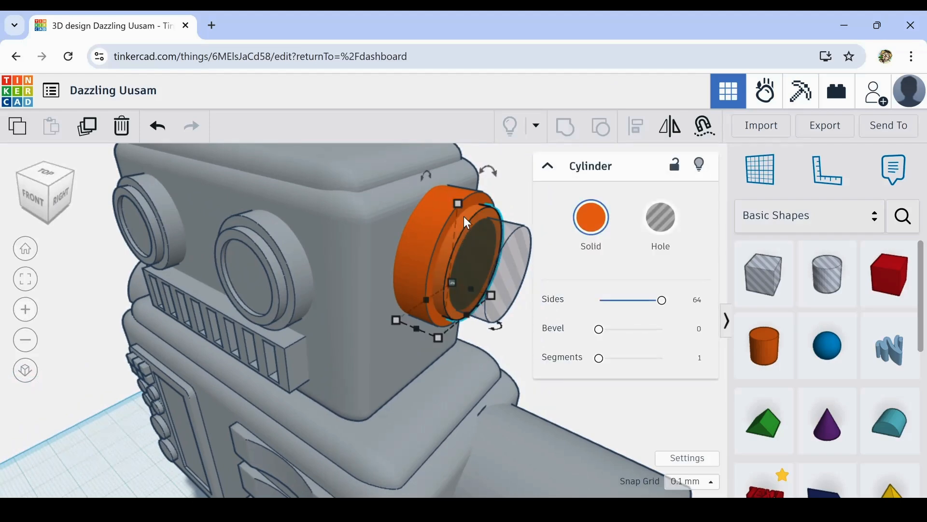
mouse_move(455, 205)
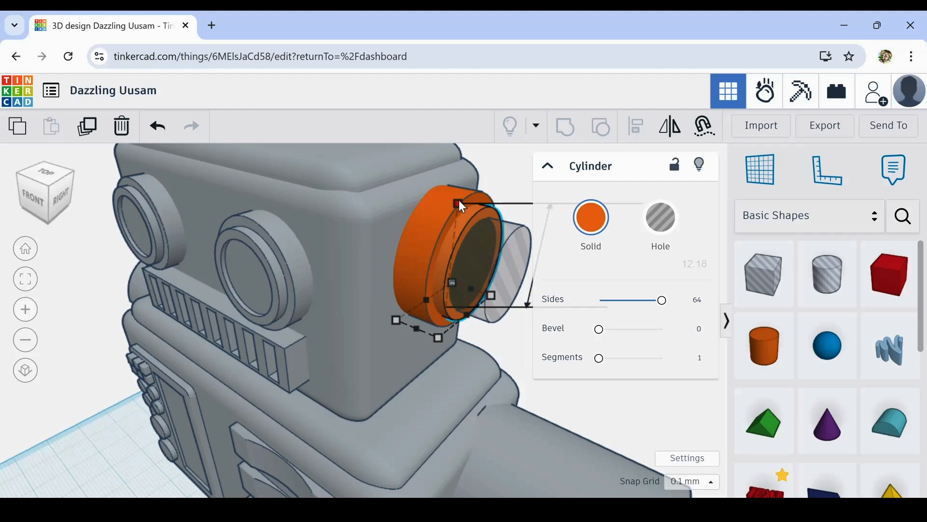
drag(455, 207, 458, 212)
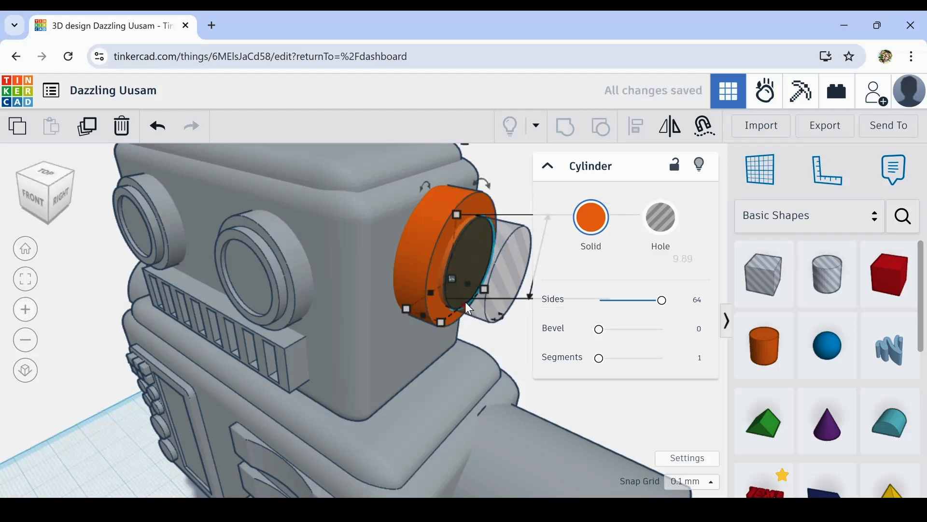
drag(465, 303, 486, 311)
- Lengthen the ear's hole cylinder outward beyond the end of the smaller orange cylinder
click(525, 241)
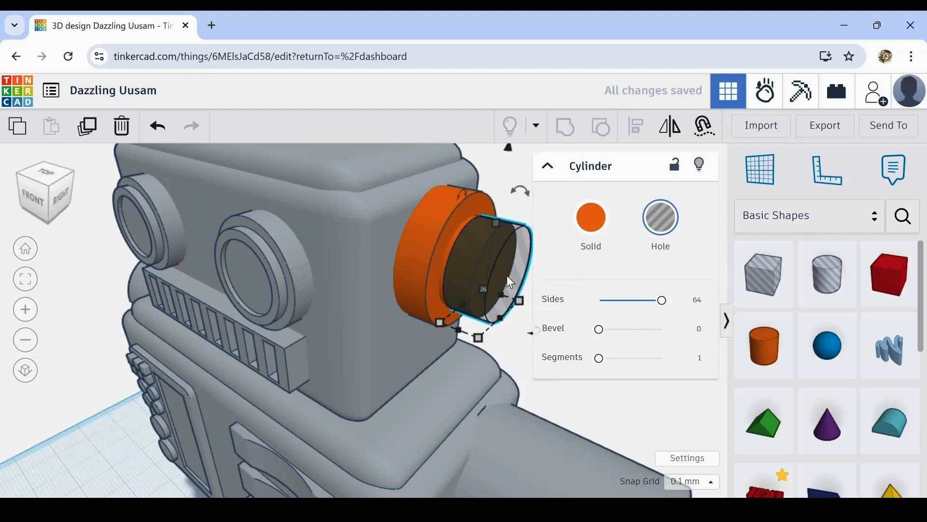
drag(501, 320, 527, 328)
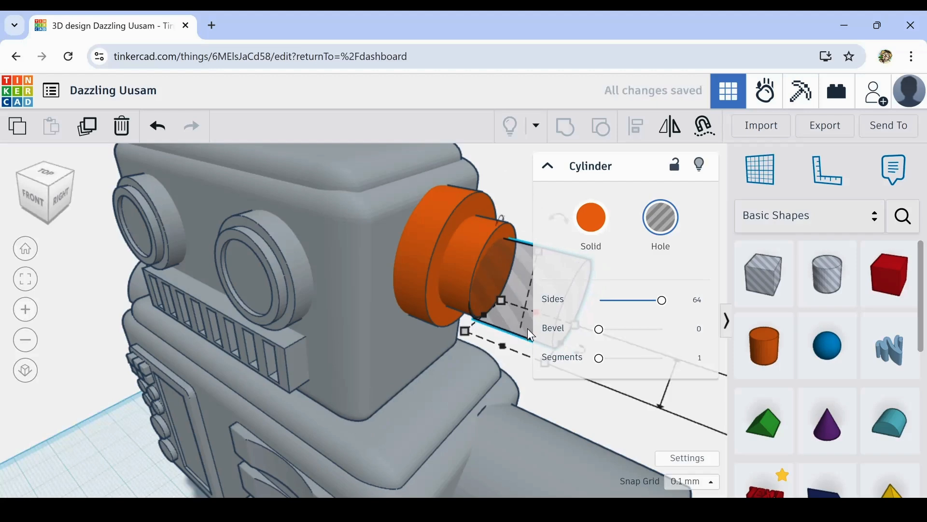
right_drag(540, 434, 419, 444)
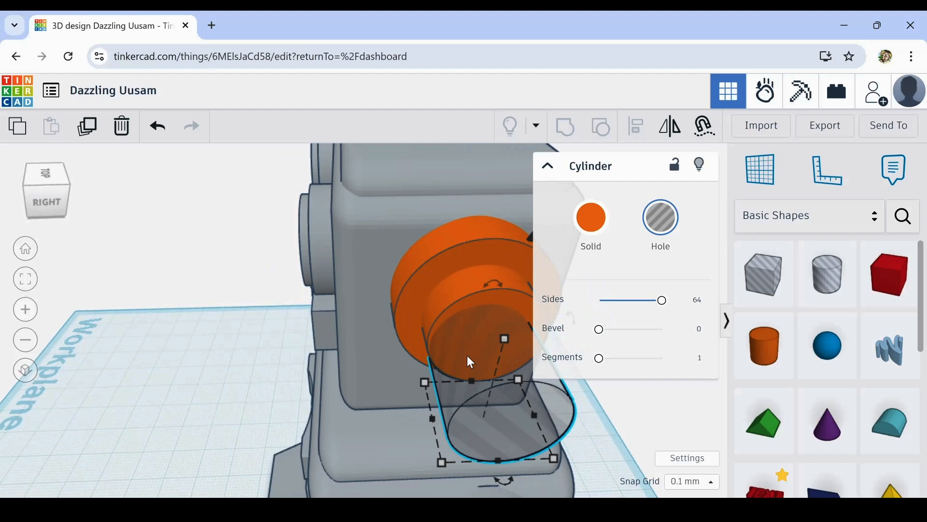
- Raise and nudge the hole cylinder until it sits roughly centred in the end of the smaller orange cylinder
key(ctrl+Up)
key(ctrl+Up)
key(ctrl+Up)
key(ctrl+Up)
key(ctrl+Up)
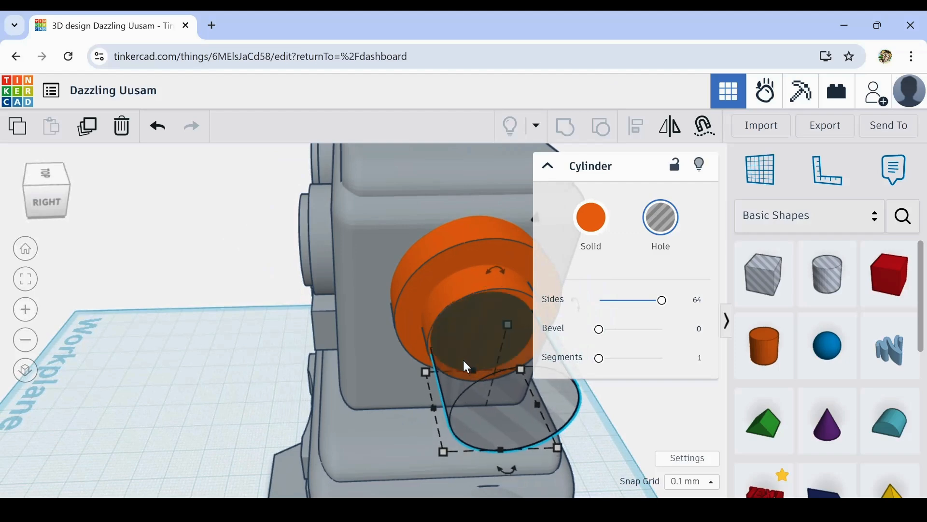
key(ctrl+Up)
key(ctrl+Up)
key(ctrl+Up)
key(ctrl+Up)
key(Right)
key(Right)
key(Right)
key(Right)
key(Right)
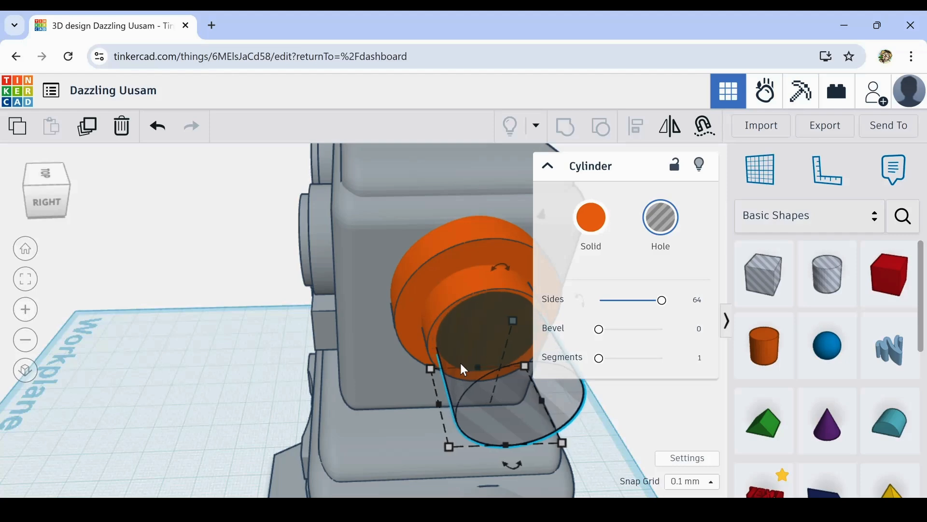
key(Down)
key(Down)
key(Down)
key(Down)
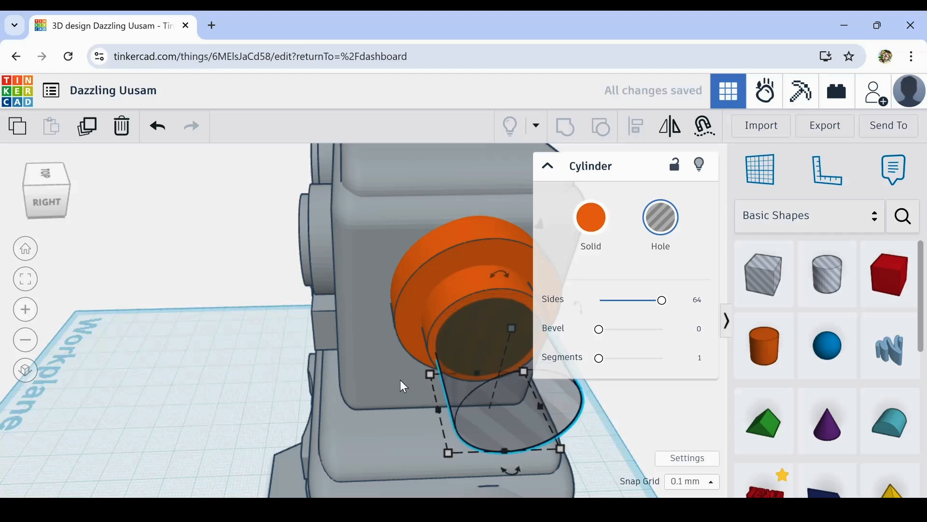
right_drag(400, 380, 346, 352)
key(ctrl+Up)
key(ctrl+Up)
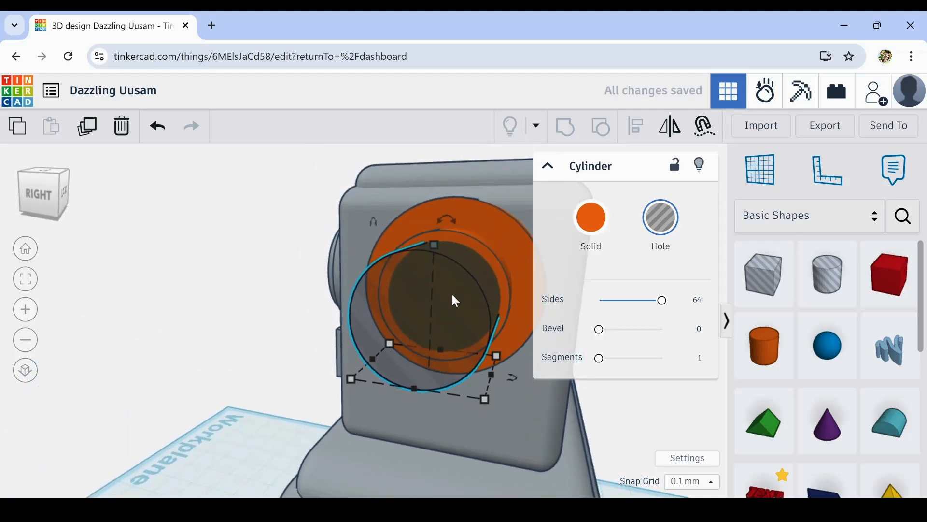
click(497, 264)
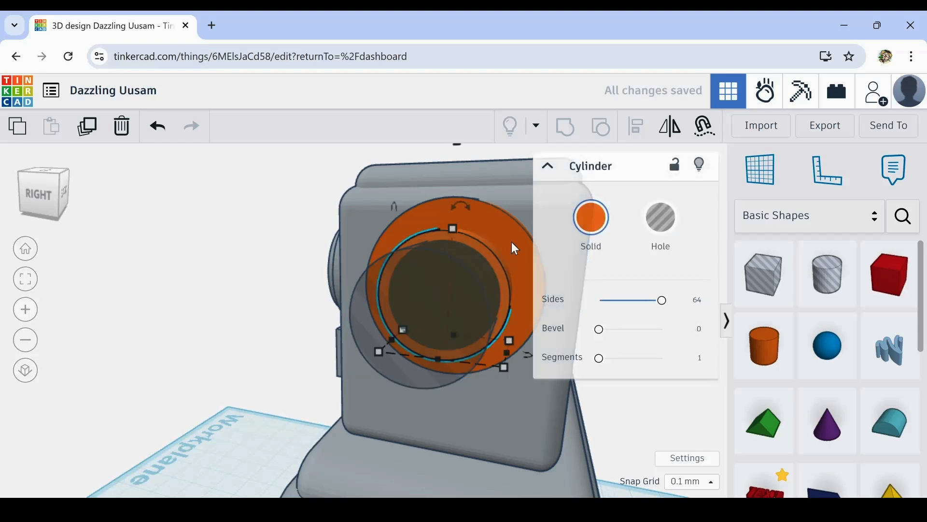
shift+click(374, 290)
click(637, 128)
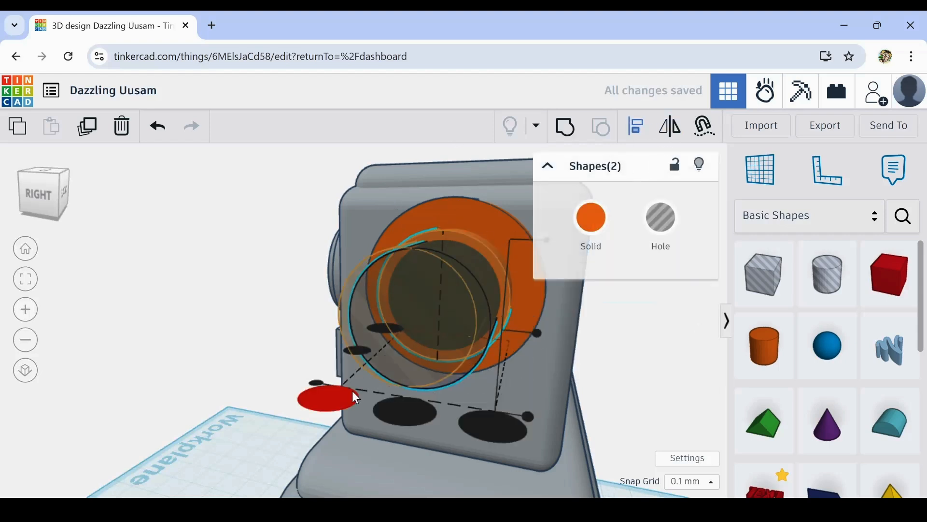
click(316, 394)
right_drag(290, 395, 340, 395)
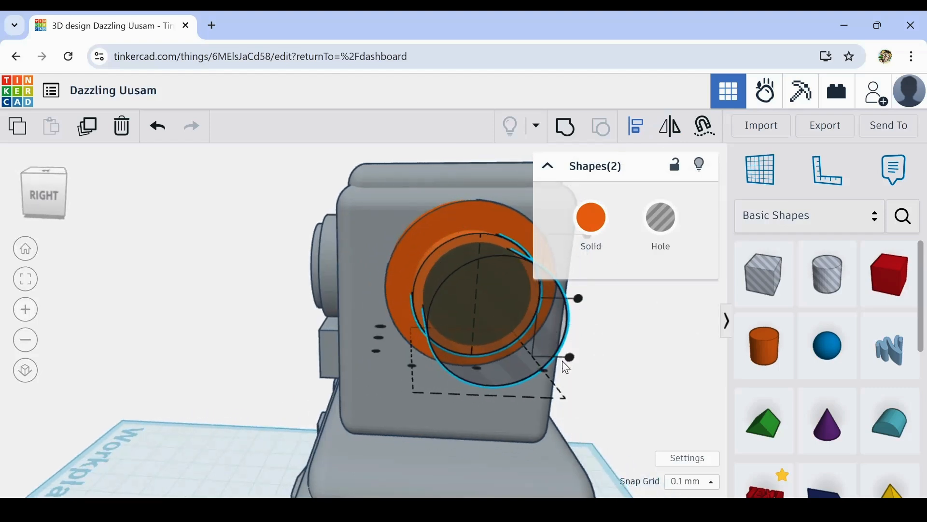
click(574, 297)
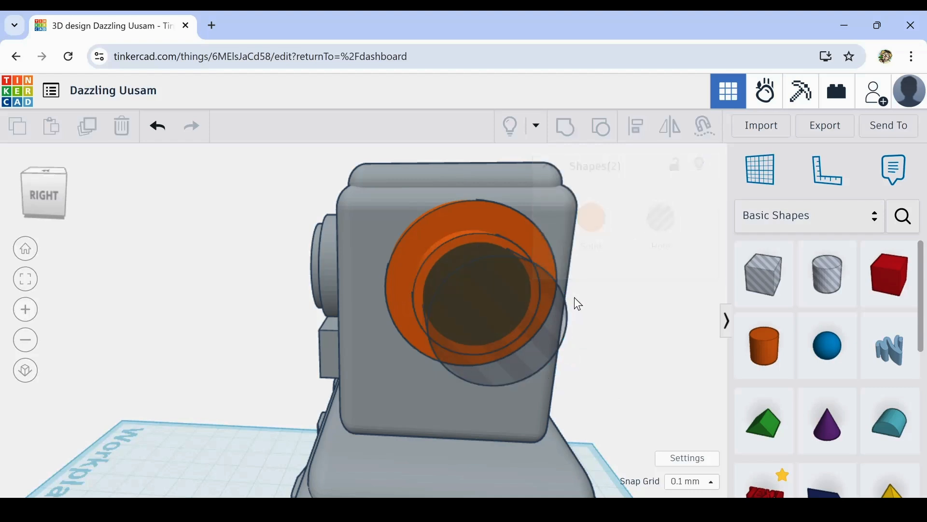
- Align the hole cylinder with the ear's smaller orange cylinder so both are centred vertically and across the head's side
click(462, 237)
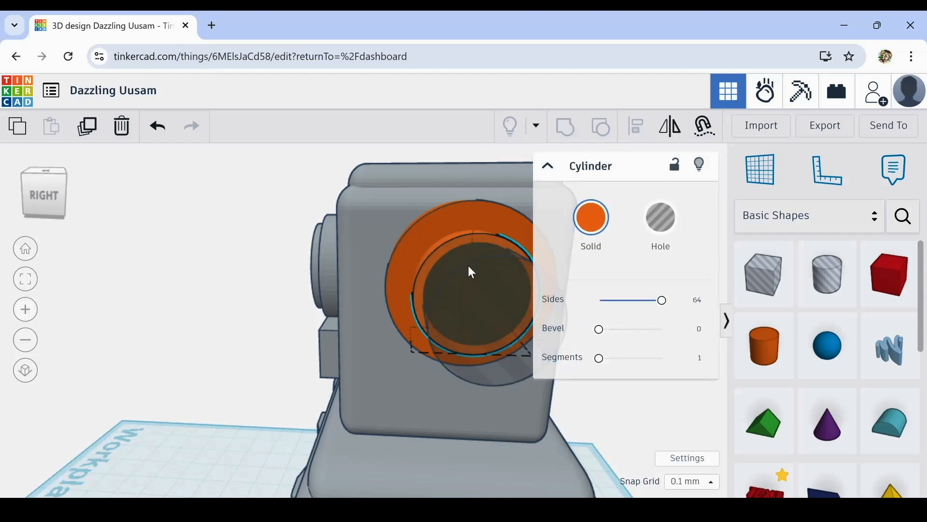
shift+click(468, 265)
click(636, 130)
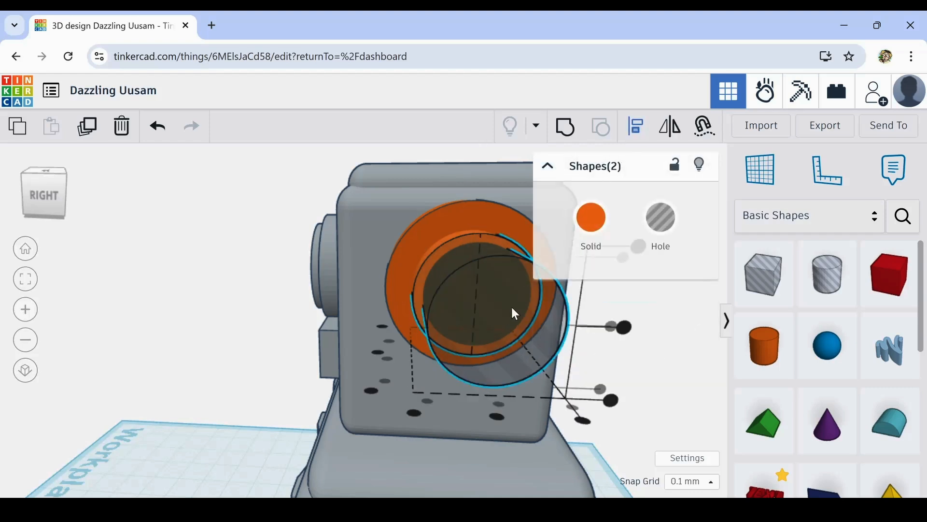
click(498, 416)
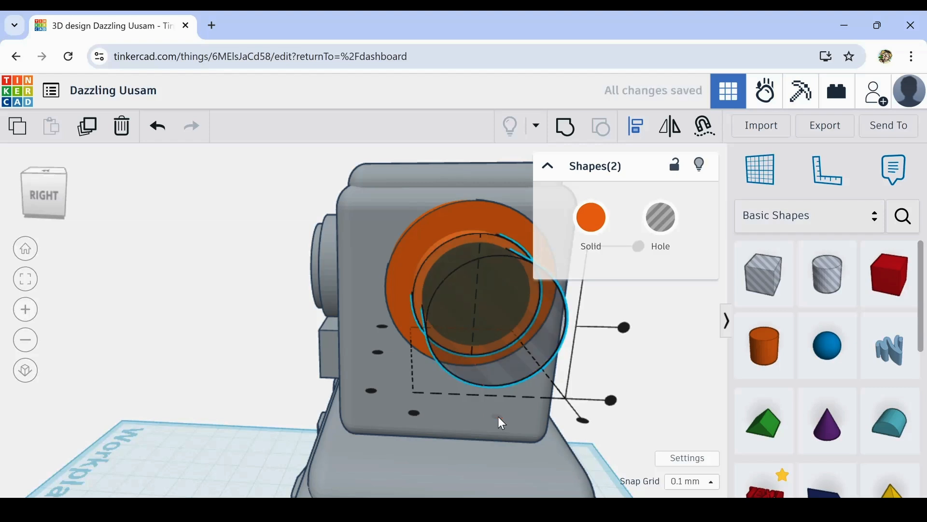
click(624, 327)
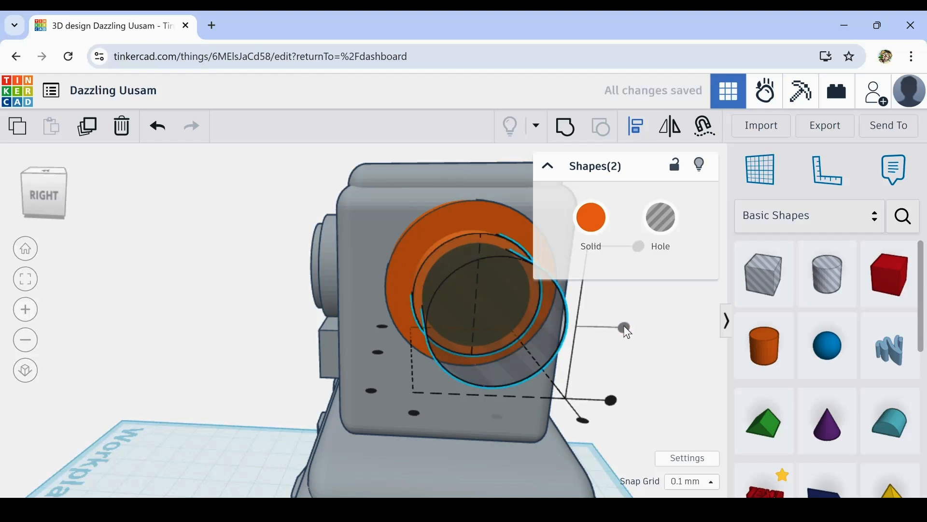
click(655, 383)
right_drag(679, 393, 584, 348)
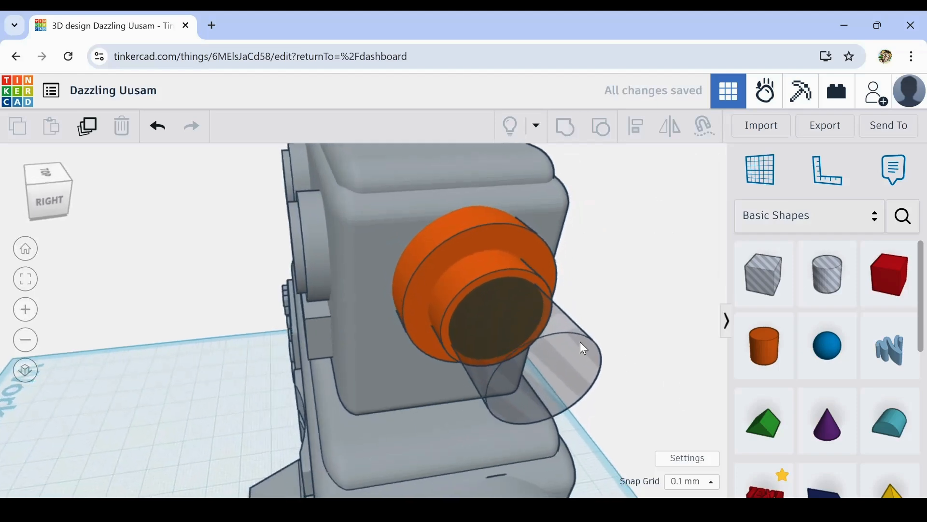
- Group the hole cylinder with the ear's smaller orange cylinder to cut a round recess in its end
click(500, 281)
shift+click(498, 331)
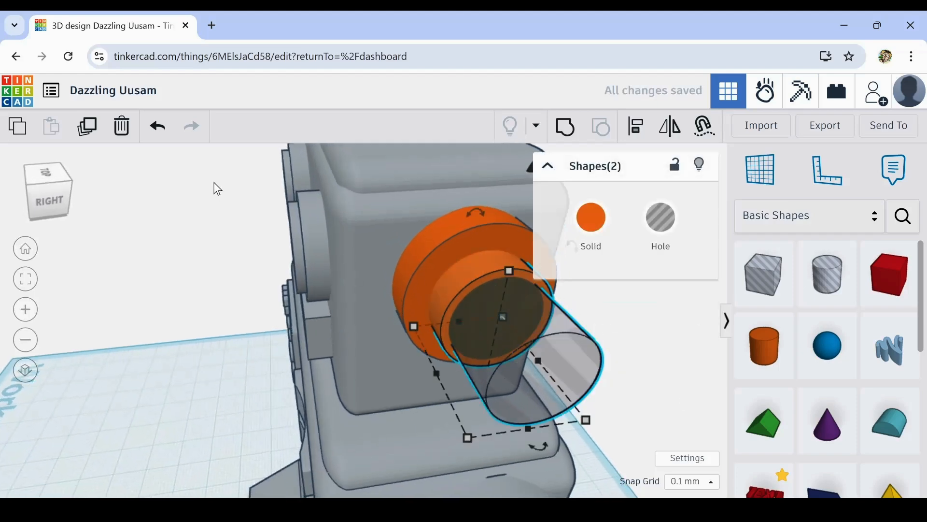
click(564, 128)
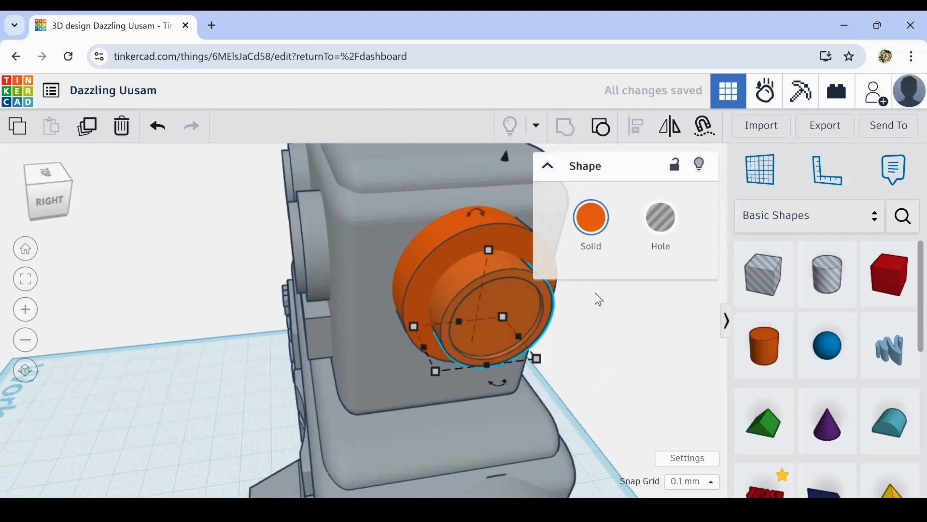
- Colour both orange parts of the ear with the same grey as the rest of the robot
right_drag(628, 374, 718, 393)
right_drag(569, 440, 401, 338)
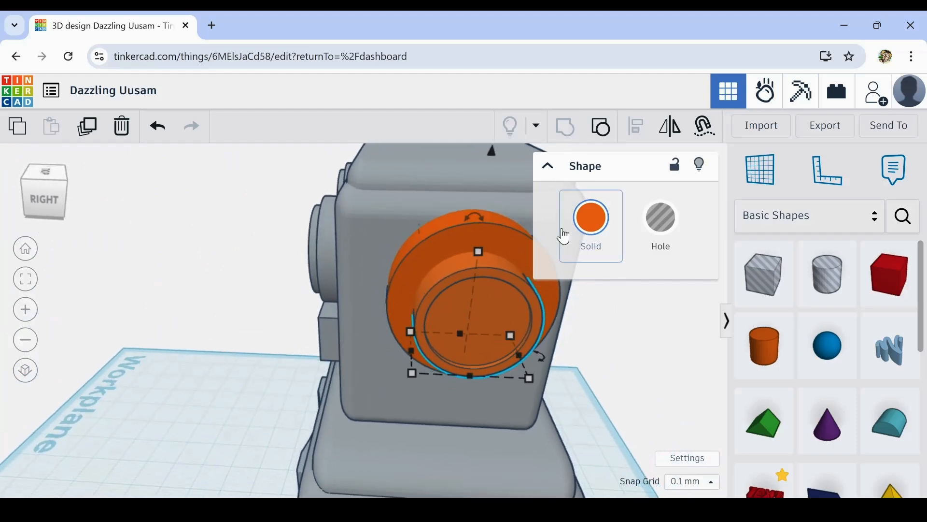
shift+click(424, 246)
click(592, 217)
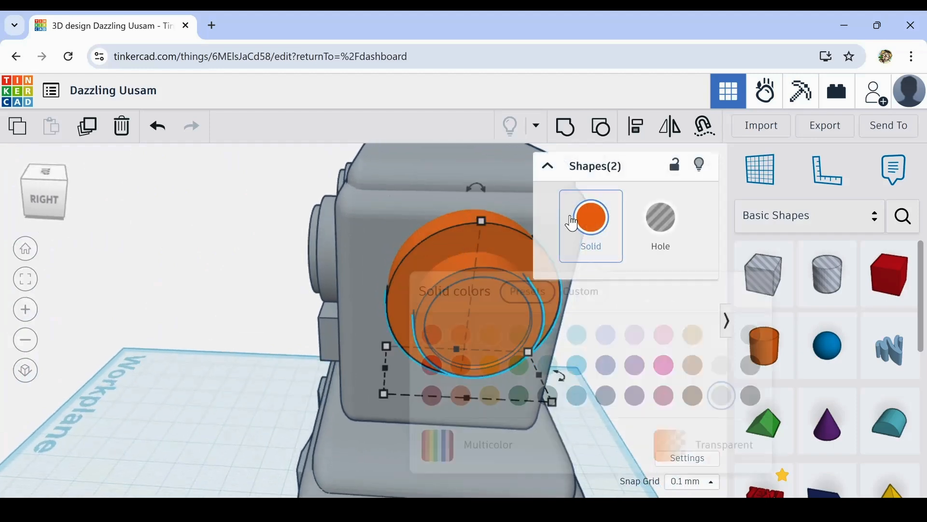
click(722, 400)
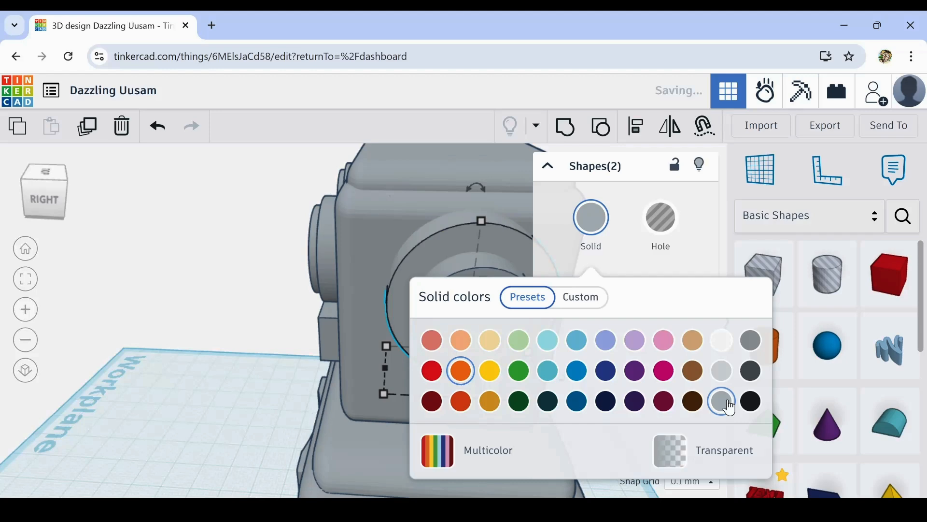
click(275, 346)
- Duplicate the two-part ear and mirror the copy along the head's width
right_drag(355, 338, 675, 334)
scroll(671, 332, down, 8)
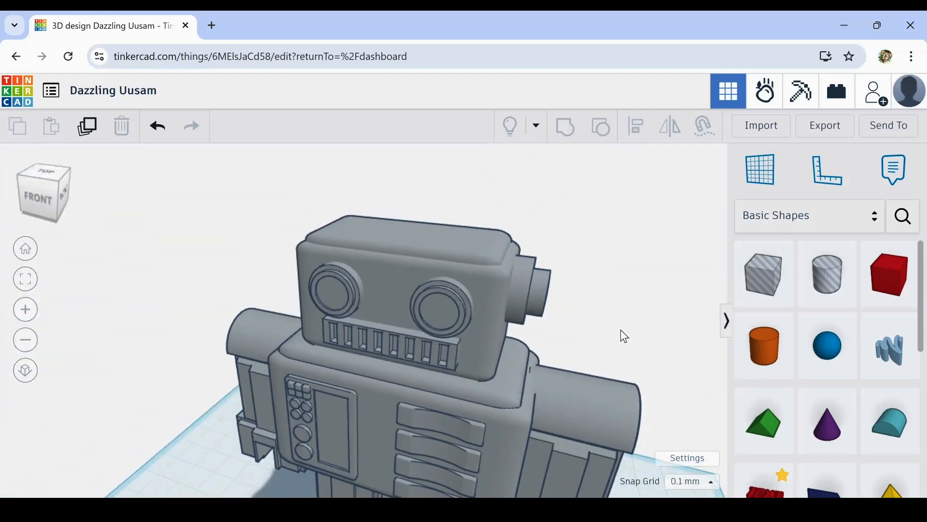
right_drag(610, 327, 593, 314)
drag(546, 330, 543, 329)
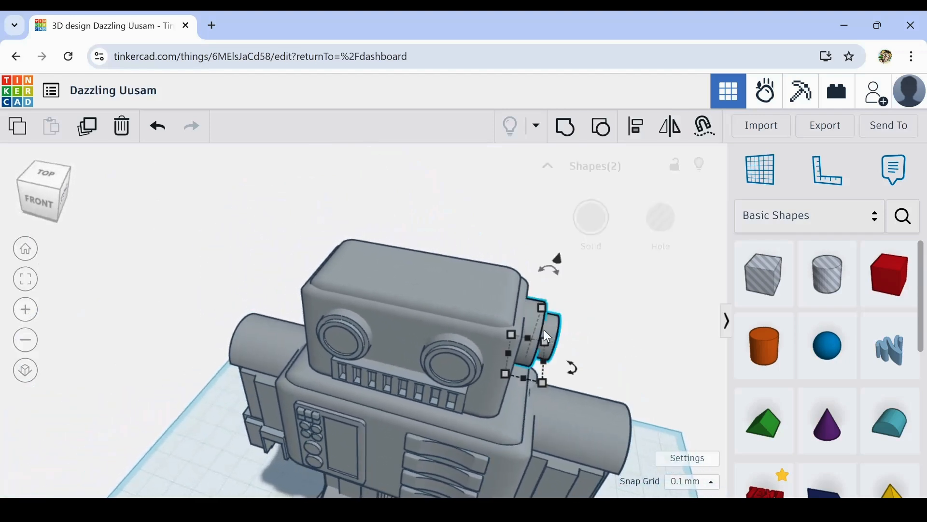
click(88, 129)
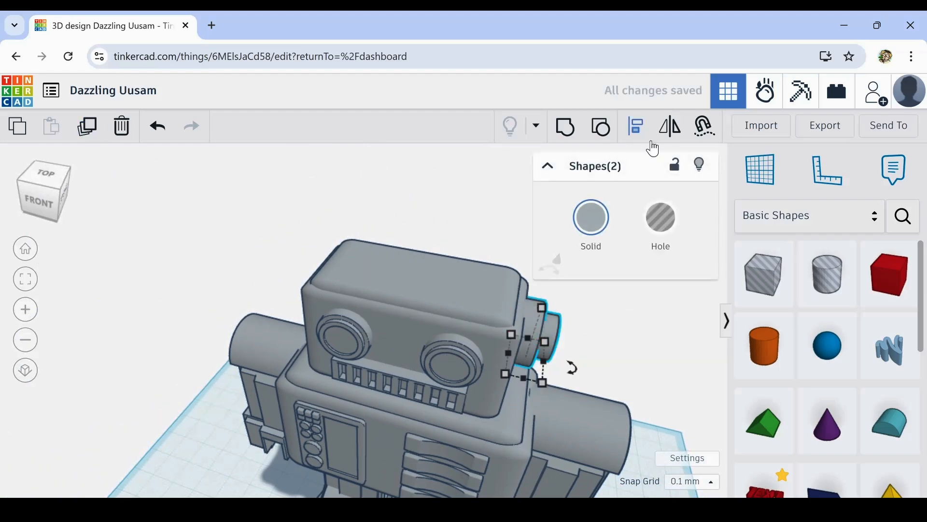
click(672, 137)
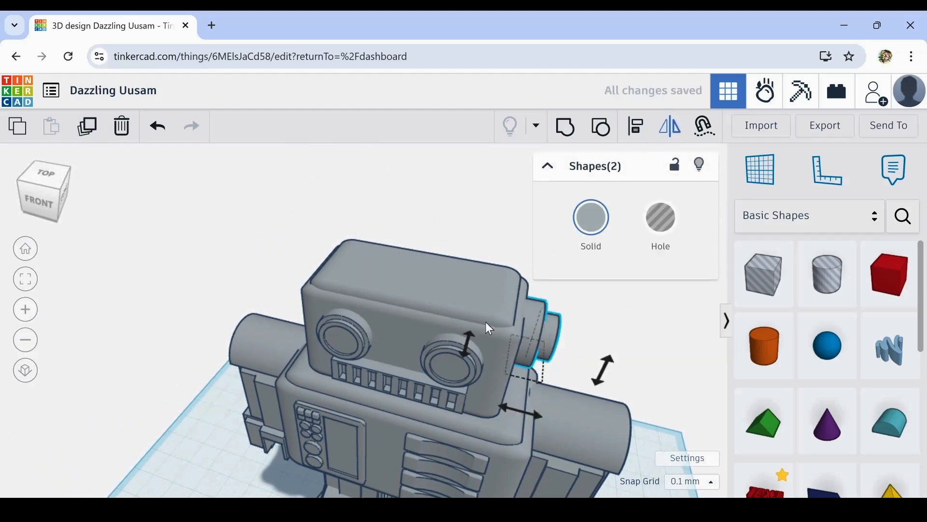
click(504, 410)
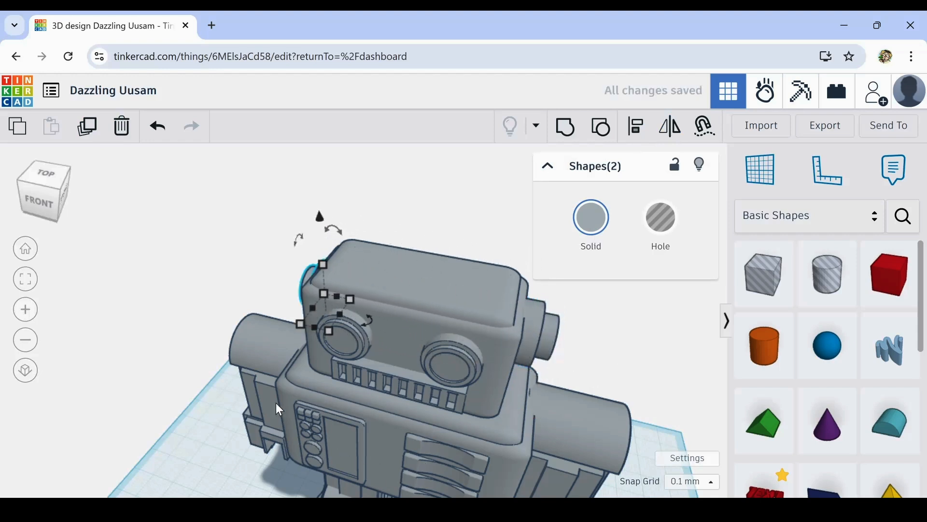
- Move the mirrored ear sideways until it sticks out from the opposite side of the head
right_drag(276, 402, 349, 400)
key(Left)
key(Left)
key(Left)
key(Left)
key(Left)
key(Left)
key(Left)
key(Left)
key(Left)
key(Left)
key(Left)
key(Left)
key(Left)
key(Left)
key(Left)
key(Left)
key(Left)
key(Left)
key(Left)
key(Left)
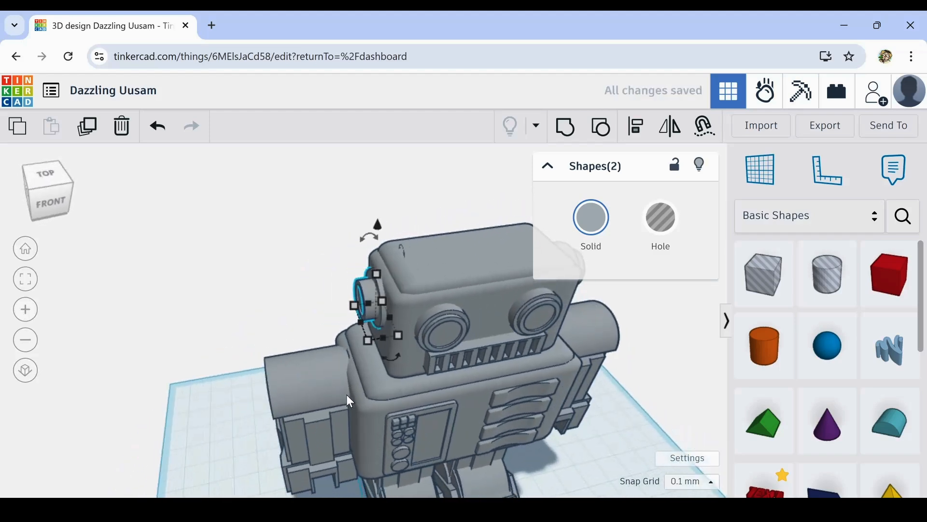
key(shift+Right)
key(shift+Right)
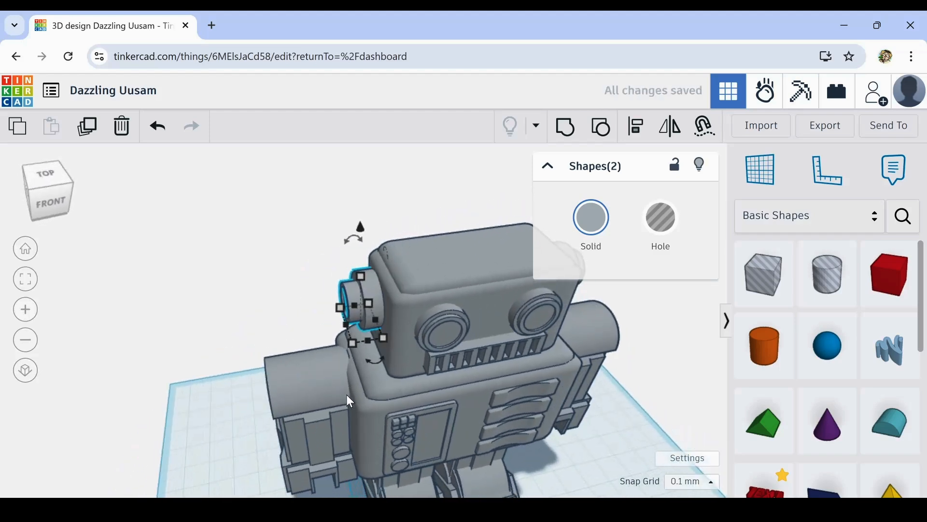
key(shift+Left)
- Switch the mirrored ear to a hole and nudge it inward until its base just meets the side of the head
click(662, 217)
scroll(386, 307, up, 3)
right_drag(382, 300, 433, 300)
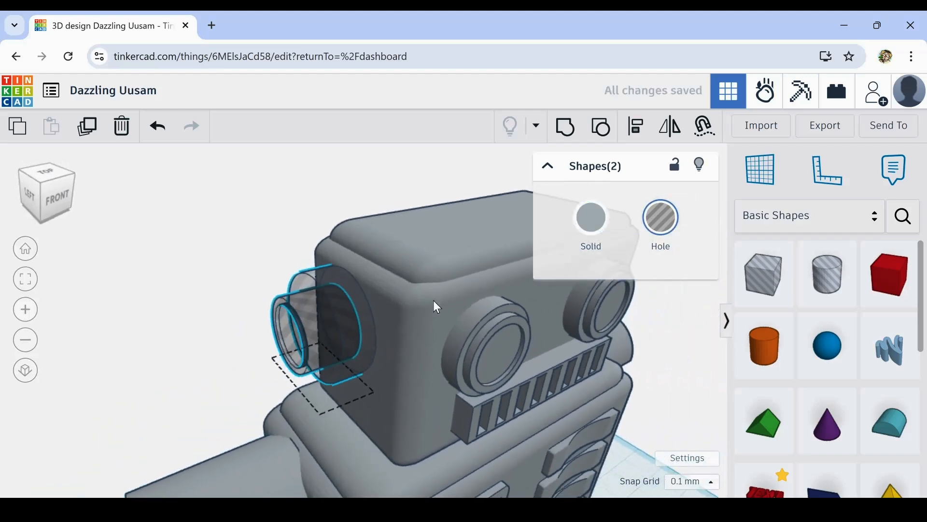
scroll(352, 324, up, 4)
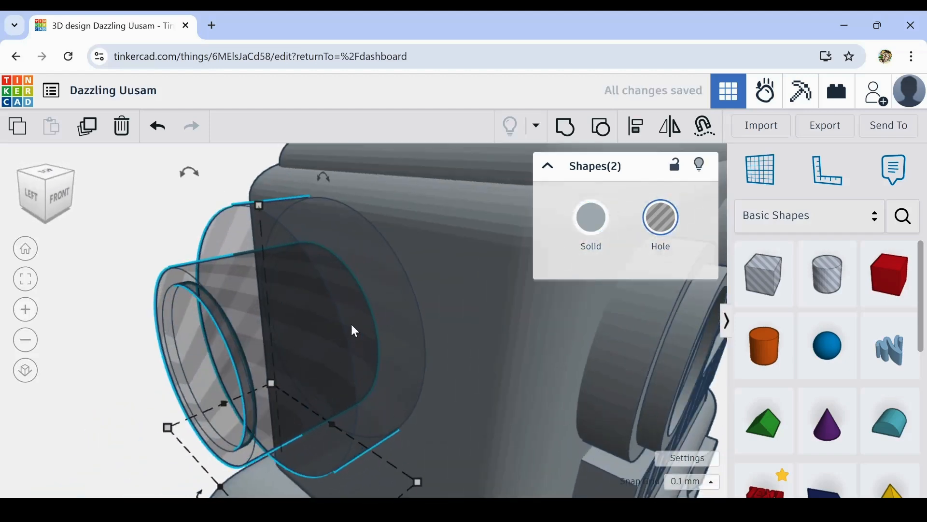
key(Right)
key(Right)
key(Right)
key(Right)
key(Right)
key(Right)
key(Right)
key(Right)
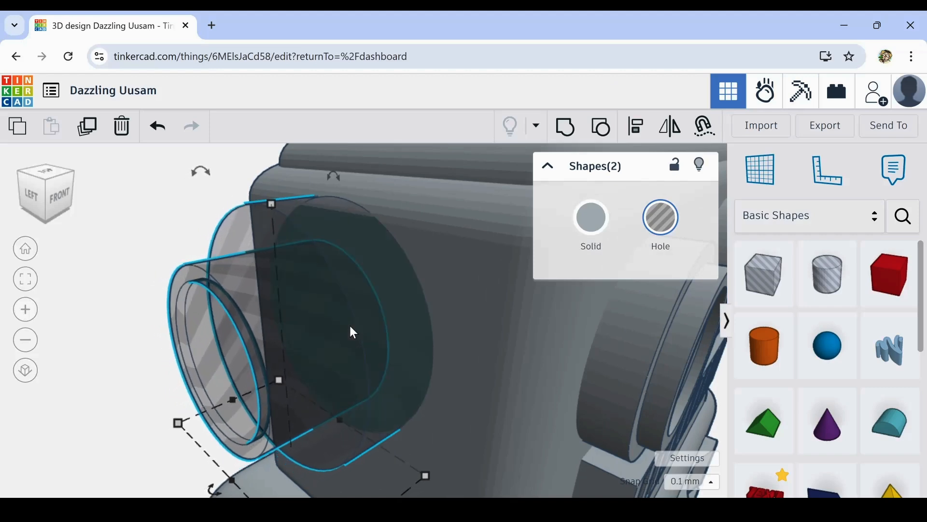
key(Right)
key(Right)
key(Right)
- Turn the mirrored ear back into a solid grey shape
scroll(351, 326, down, 3)
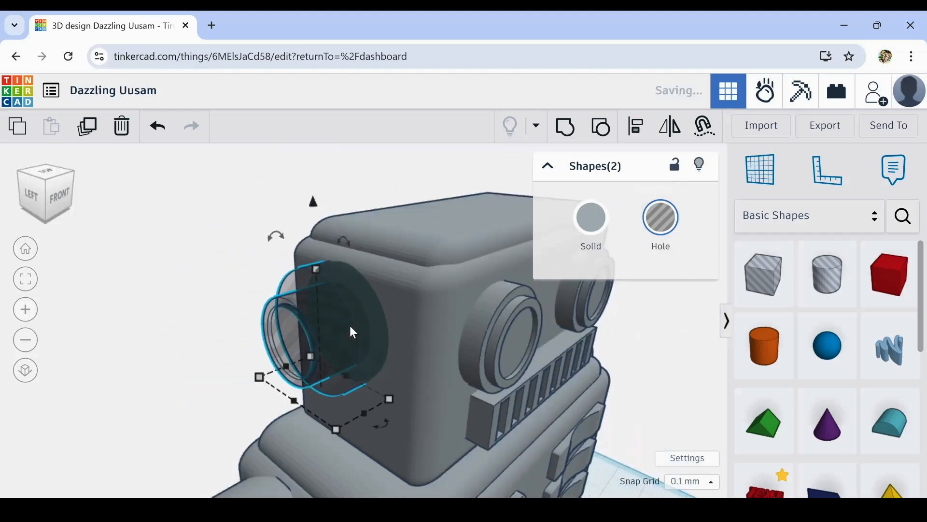
click(591, 217)
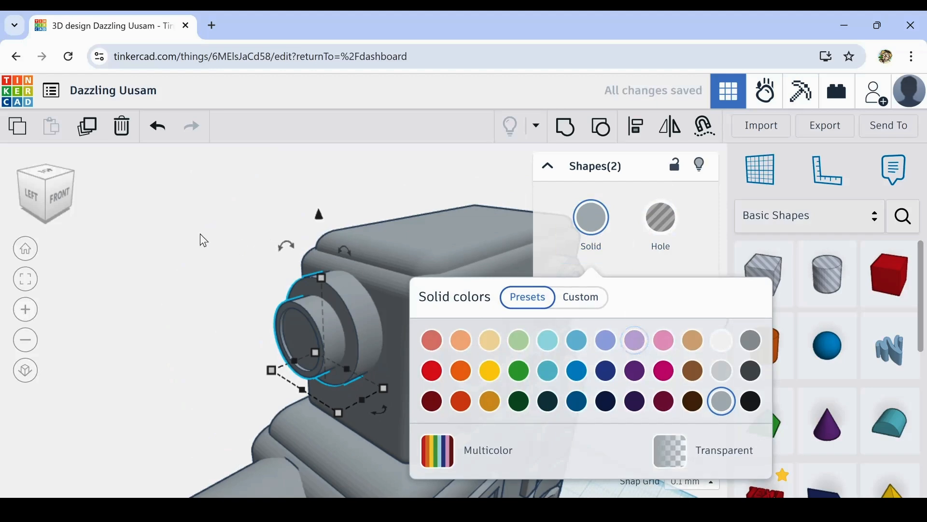
click(153, 236)
- Switch both parts of the original ear to holes to reveal where they meet the head
right_drag(647, 322, 207, 254)
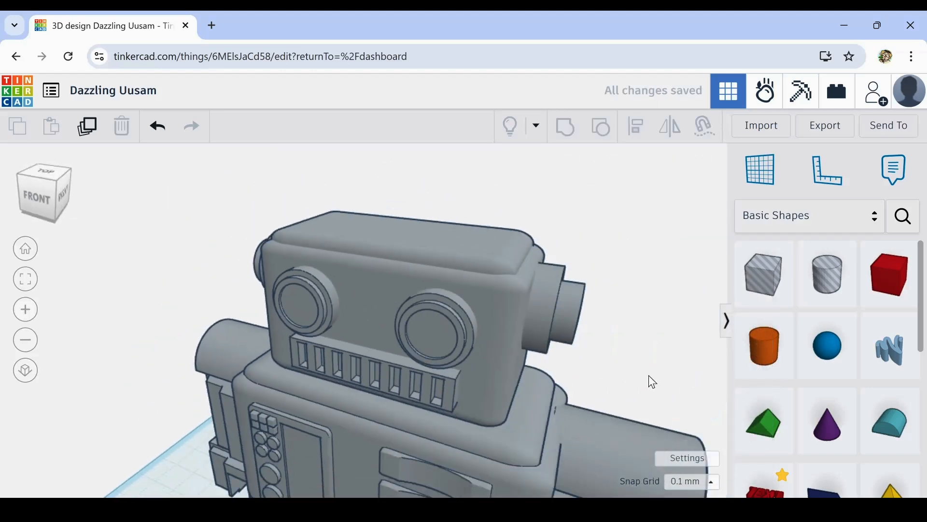
middle_drag(649, 376, 545, 376)
click(414, 274)
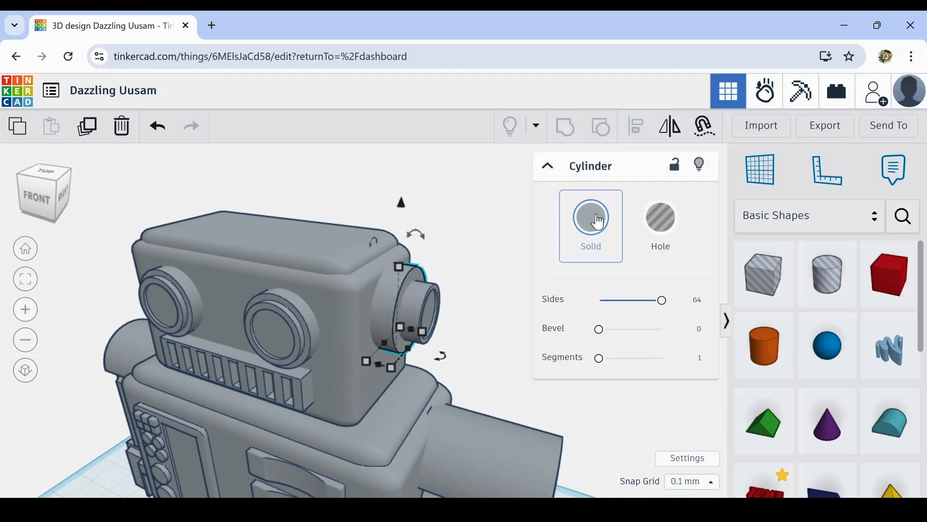
click(592, 217)
click(662, 227)
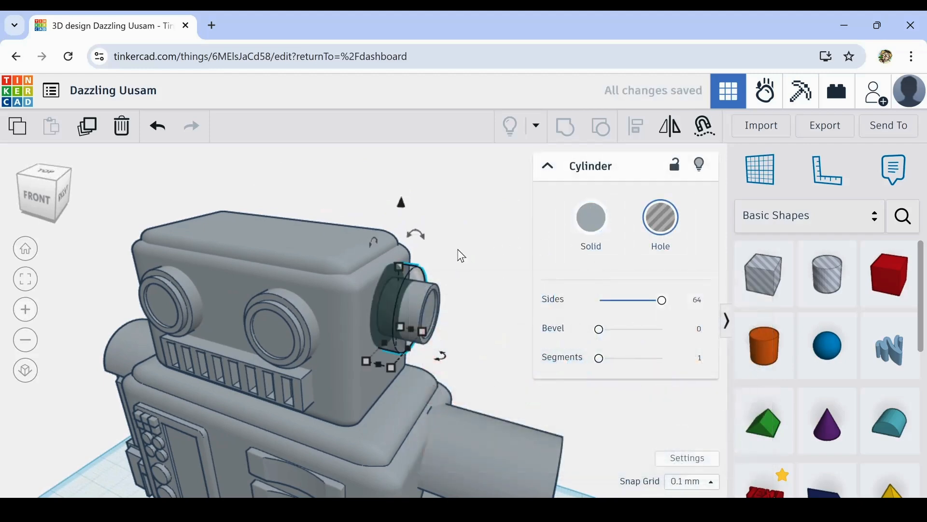
click(449, 264)
drag(423, 300, 421, 300)
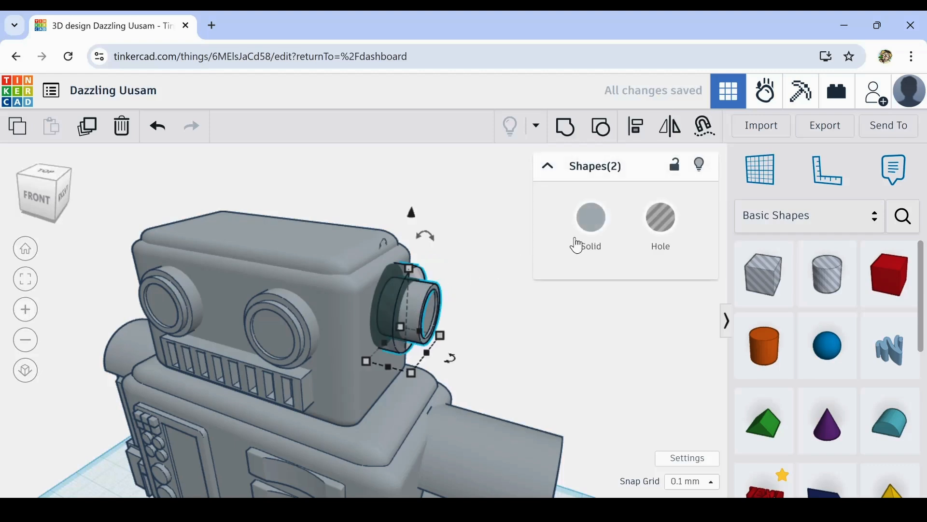
click(661, 217)
- Nudge the original ear in small increments until its base just meets the side of the head
scroll(436, 292, up, 2)
key(Right)
key(Right)
key(Right)
key(Right)
key(Right)
key(Right)
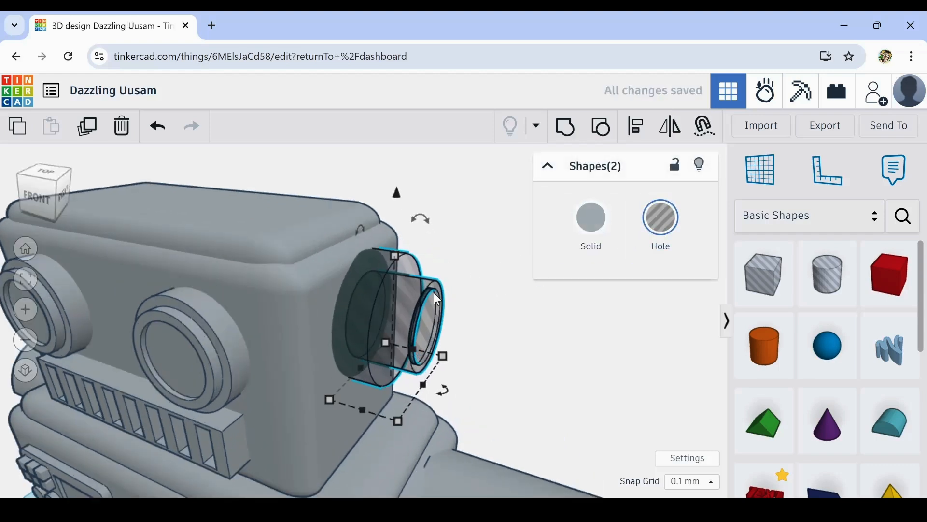
key(Left)
key(Left)
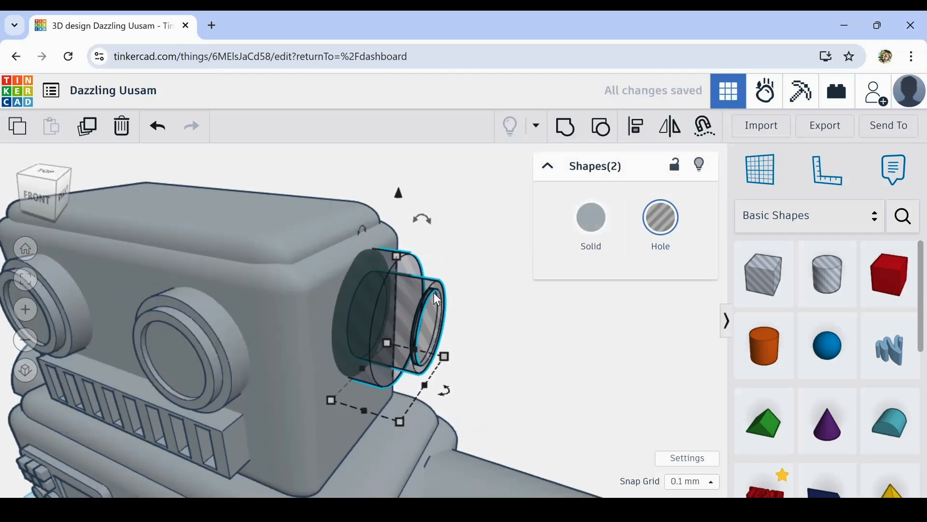
click(483, 307)
- Turn both parts of the original ear back into solid grey shapes
click(410, 313)
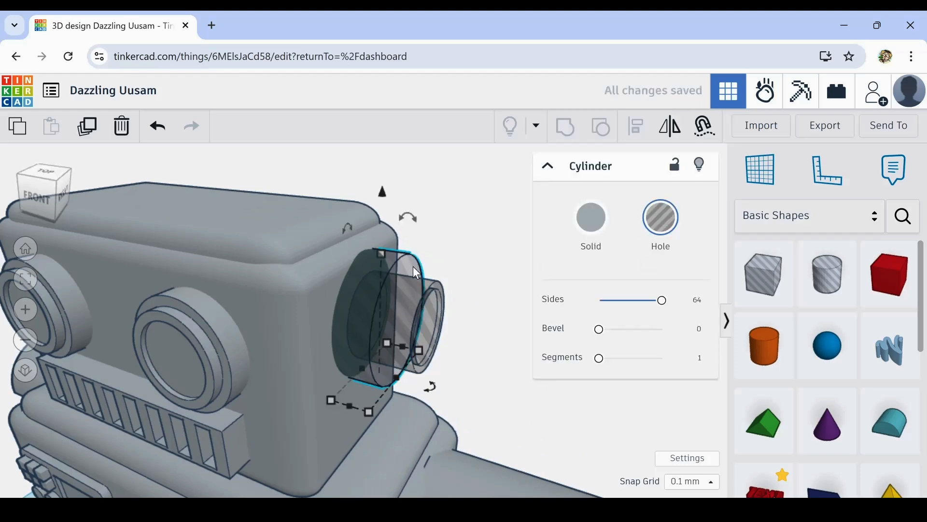
shift+click(431, 303)
click(591, 218)
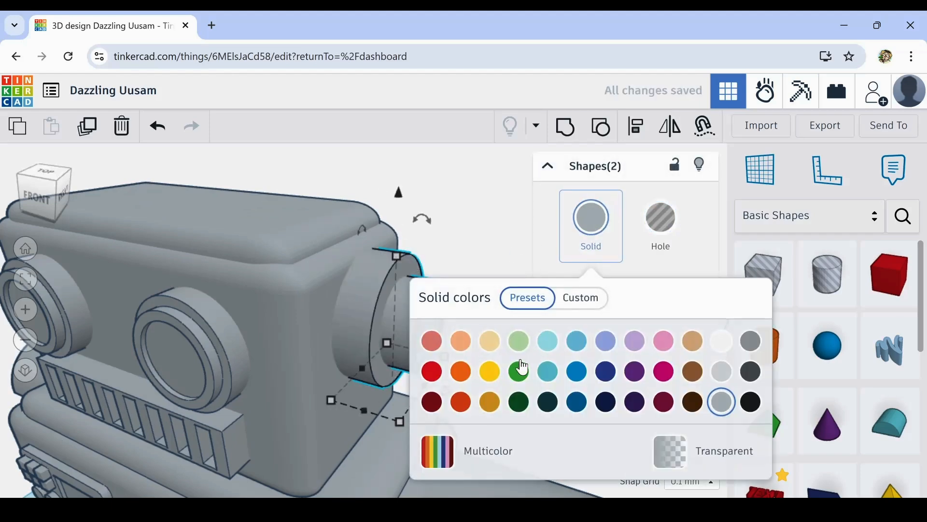
click(487, 182)
scroll(508, 281, down, 6)
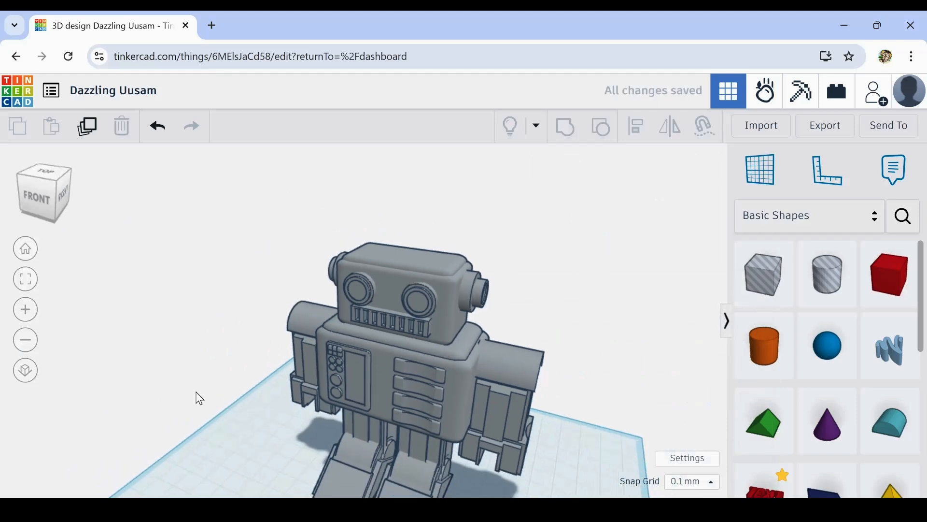
- Place a 64-sided cylinder on the flat top of the robot's head and scale it down uniformly to about 4.5 mm high
right_drag(195, 392, 522, 384)
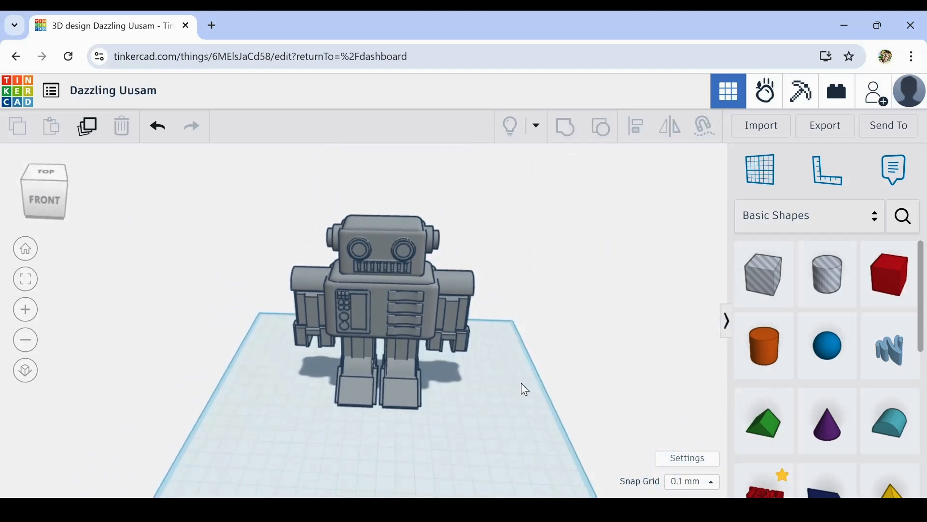
scroll(500, 361, up, 1)
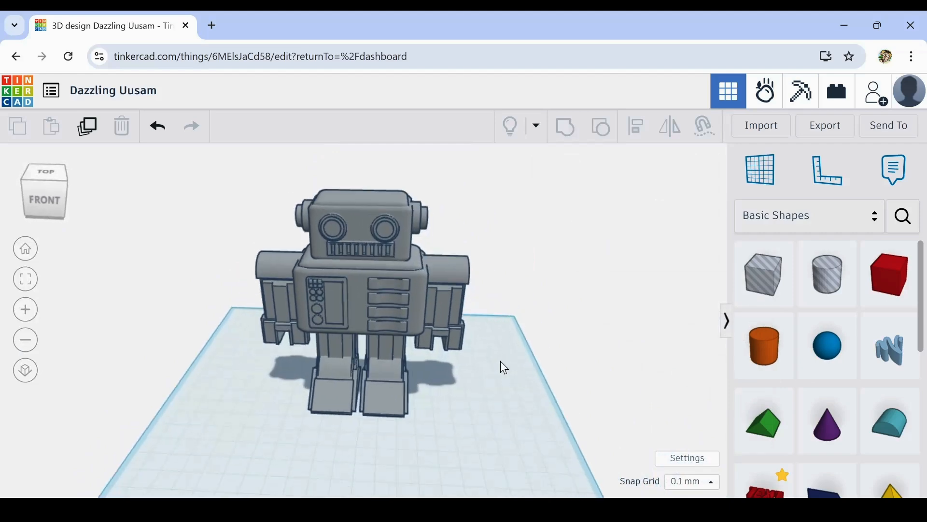
right_drag(502, 358, 506, 326)
middle_drag(530, 352, 559, 362)
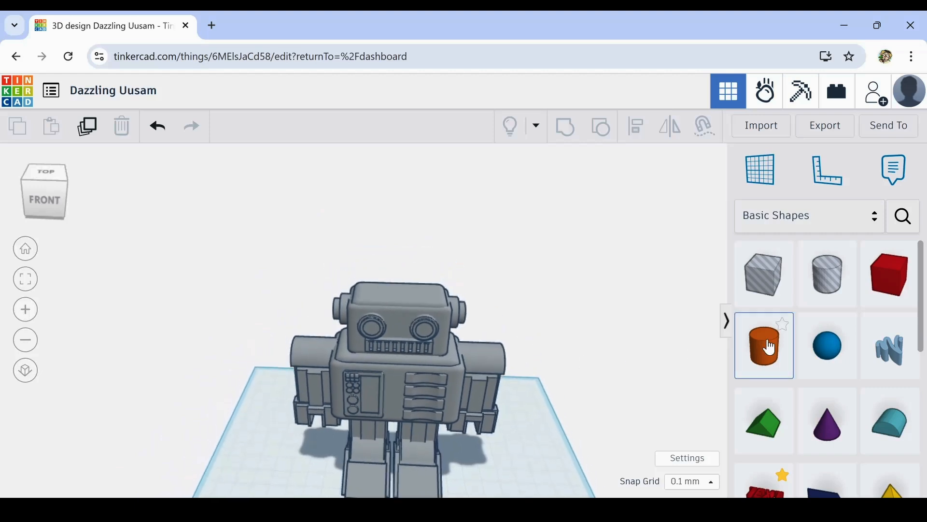
drag(770, 348, 426, 294)
scroll(444, 298, up, 5)
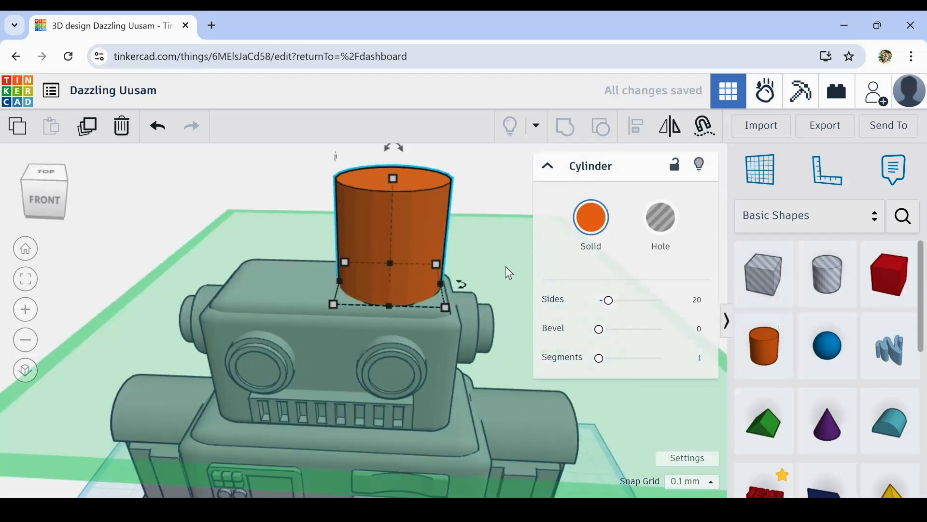
drag(610, 304, 666, 301)
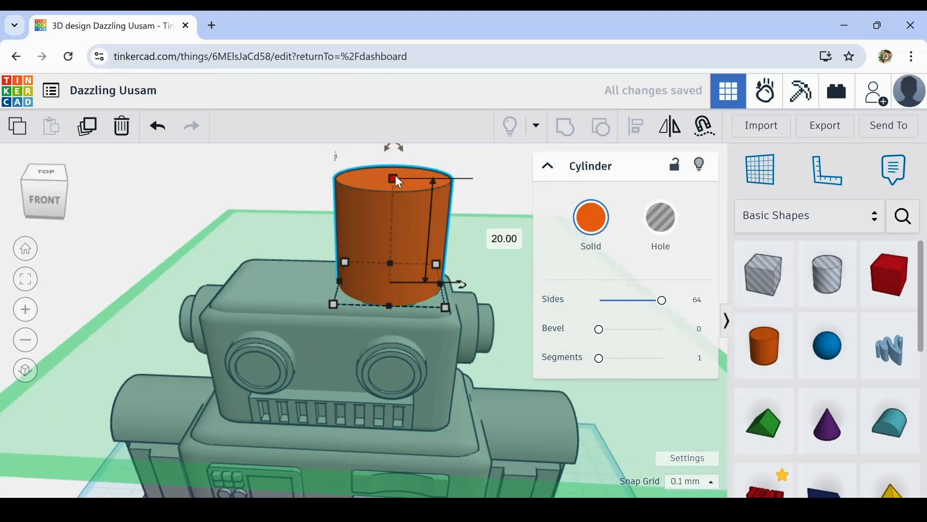
shift+drag(393, 176, 387, 260)
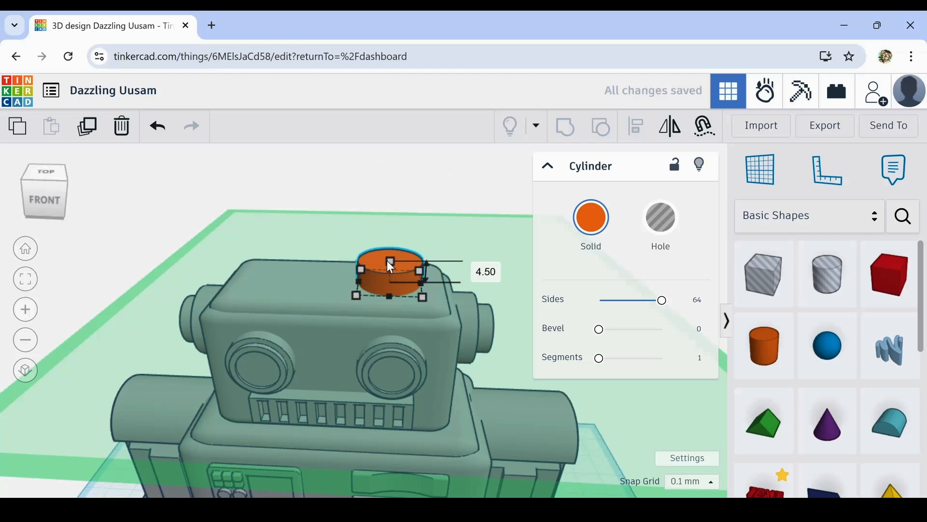
- Reduce the height of the cylinder on top of the head to about 2.8 mm
click(213, 235)
click(383, 274)
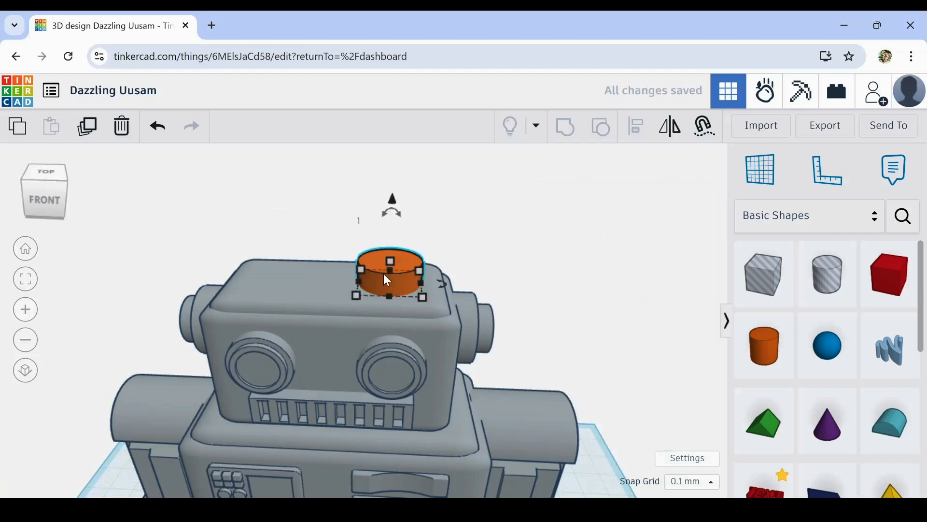
scroll(393, 260, up, 3)
shift+drag(390, 259, 387, 274)
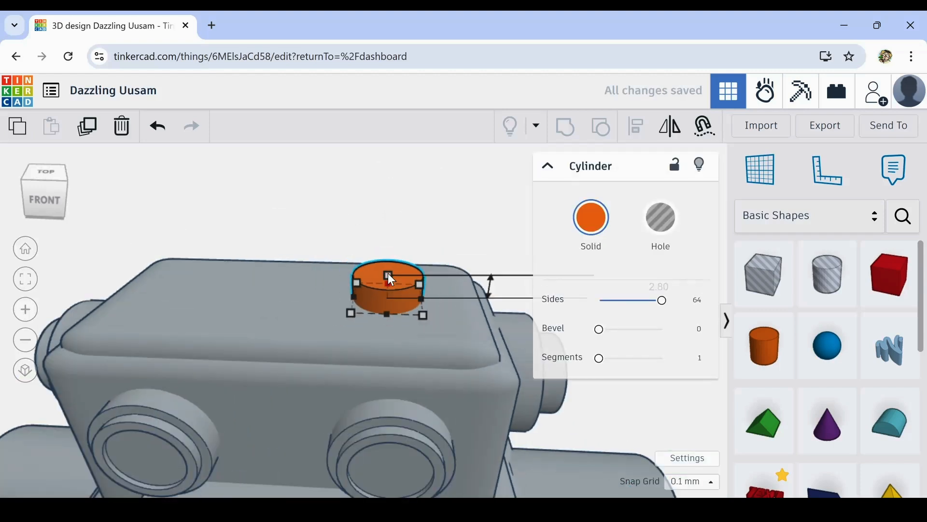
click(327, 240)
- Colour the cylinder on top of the head the same grey as the rest of the robot
right_drag(588, 433, 548, 390)
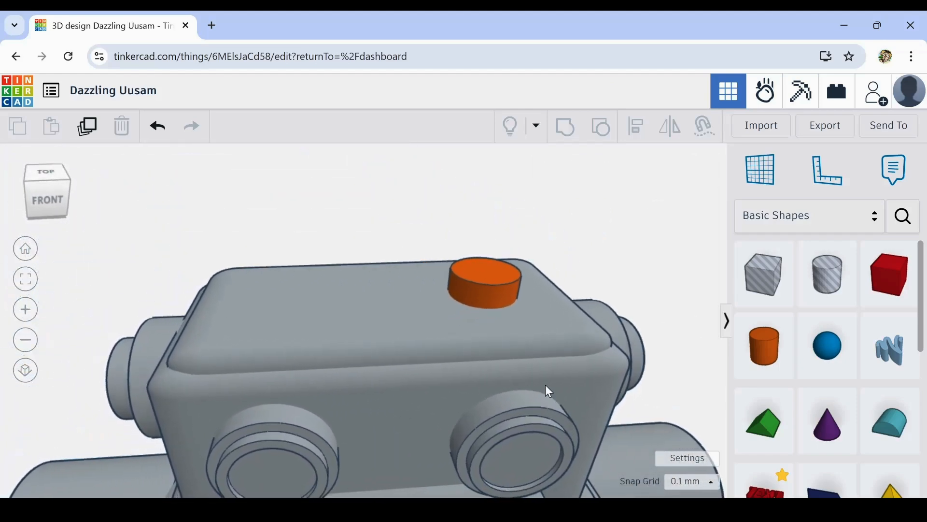
click(494, 289)
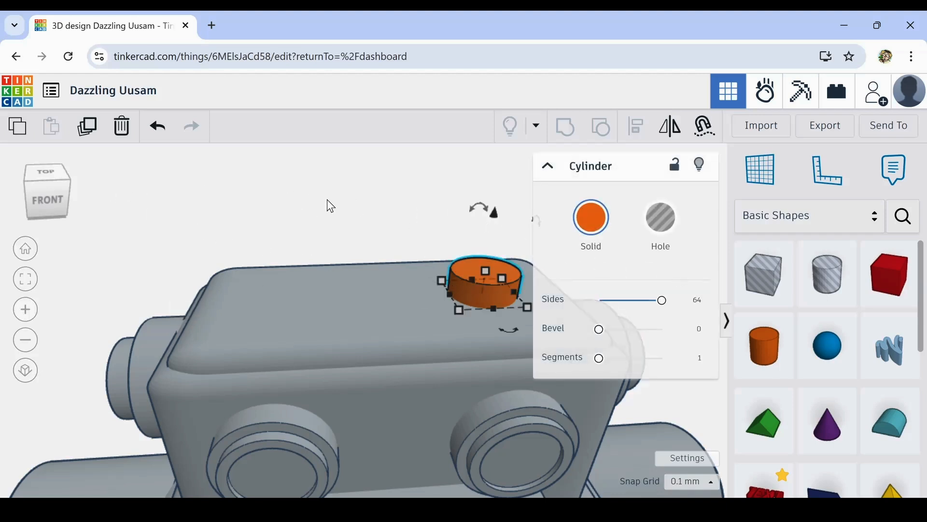
click(591, 220)
click(726, 409)
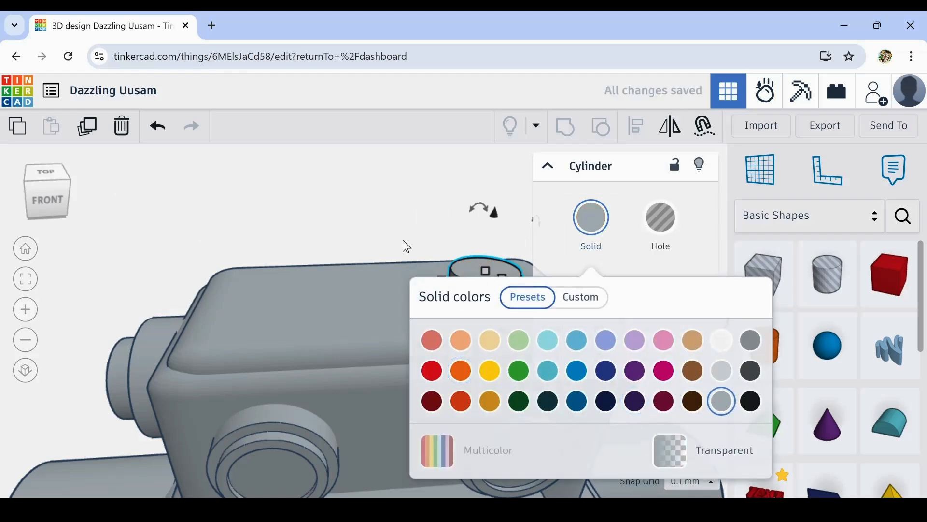
click(360, 203)
scroll(441, 316, down, 3)
scroll(441, 327, down, 2)
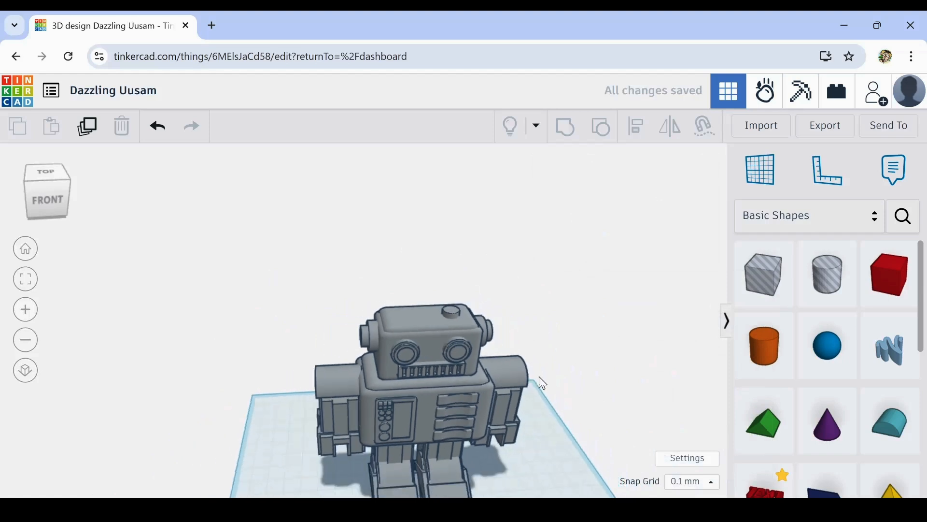
- Place a sphere with 24 steps on top of the small cylinder on the robot's head
right_drag(636, 401, 583, 421)
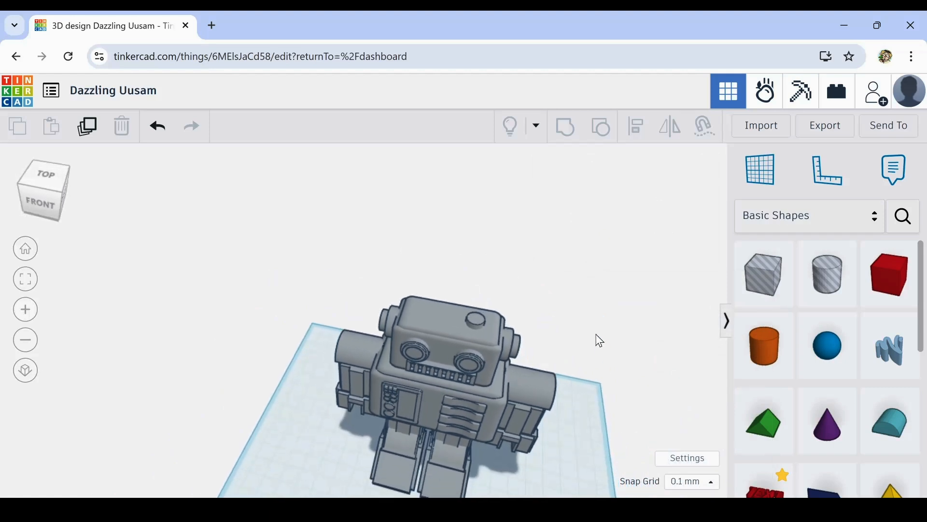
scroll(557, 325, up, 5)
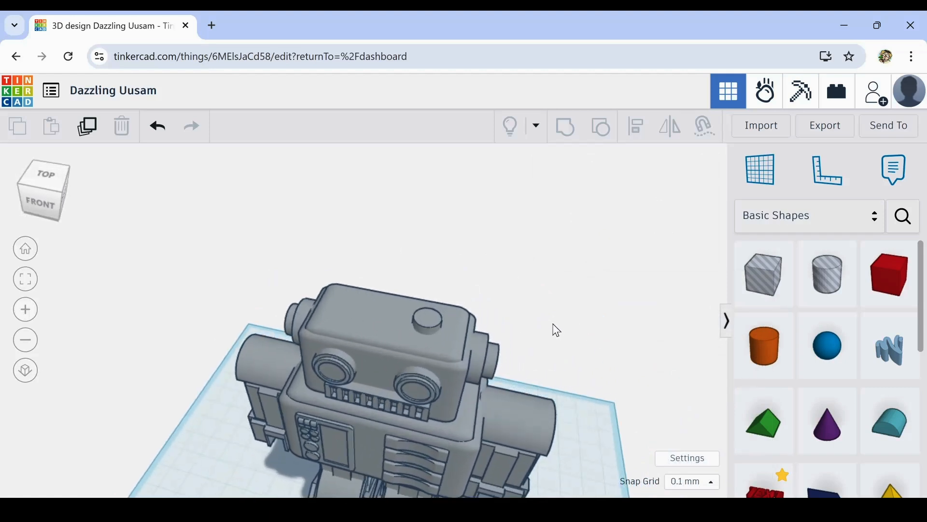
scroll(557, 330, up, 1)
right_drag(513, 367, 547, 357)
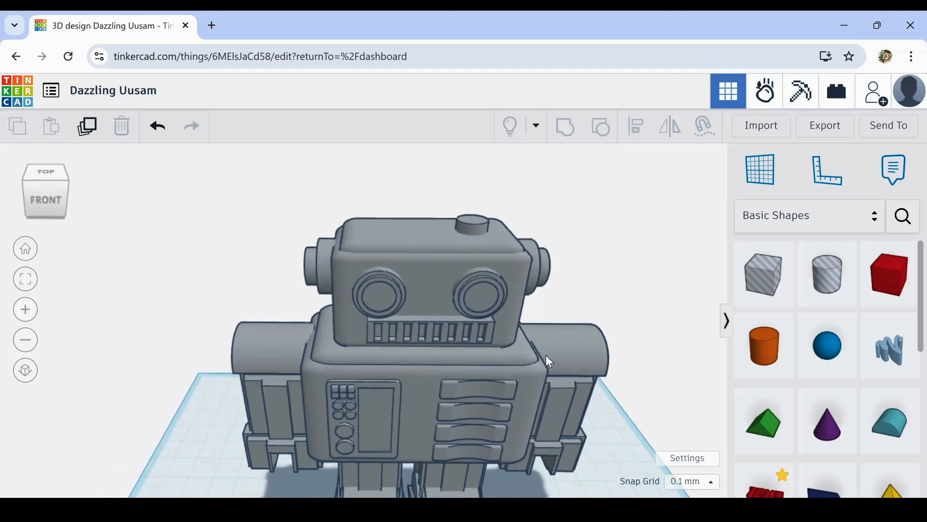
scroll(547, 355, up, 1)
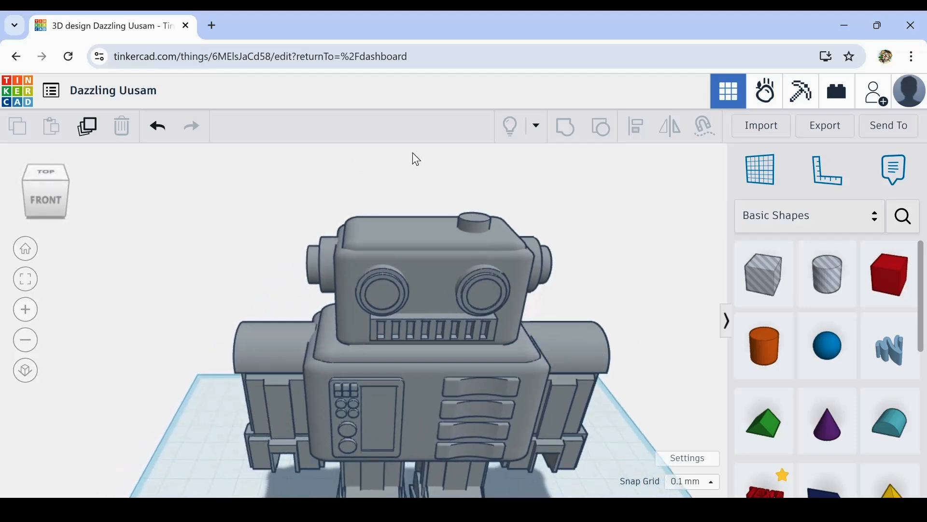
scroll(493, 213, up, 3)
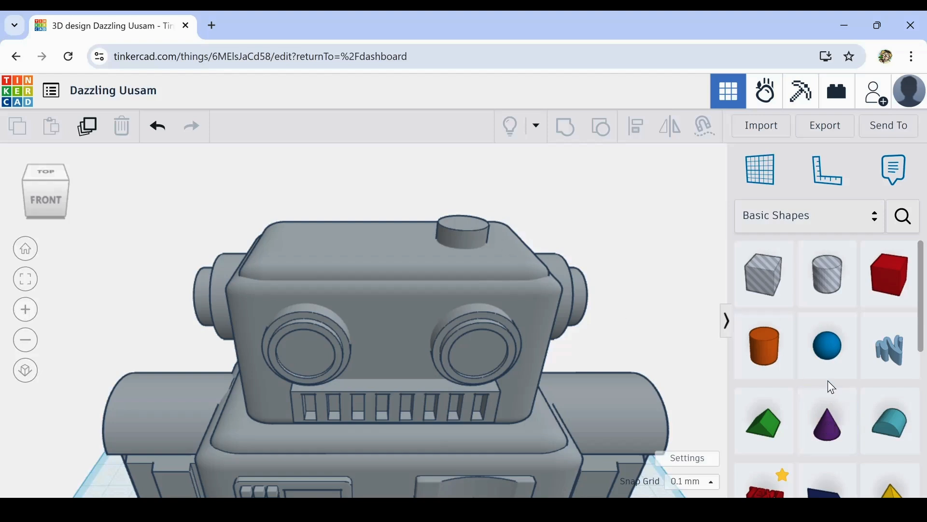
drag(827, 358, 465, 220)
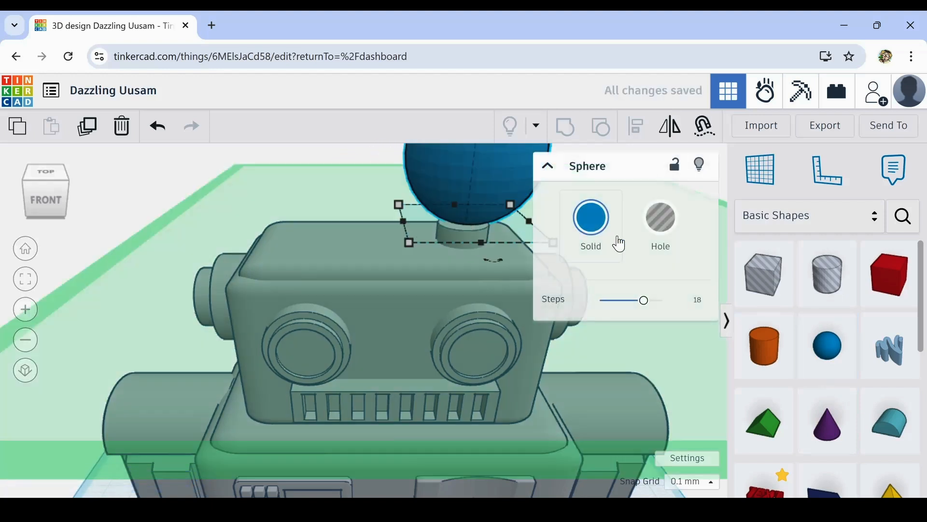
drag(646, 303, 726, 313)
click(116, 197)
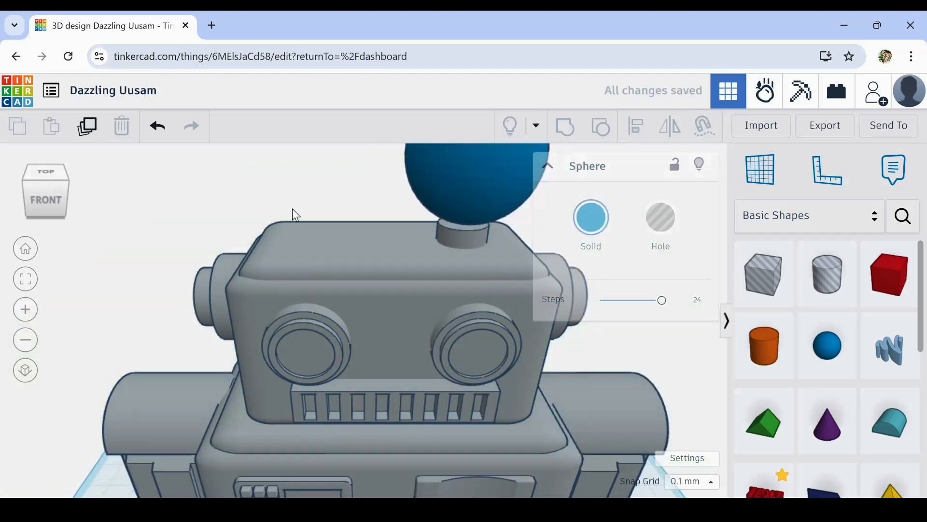
- Scale the sphere above the head down uniformly to about 11 mm
scroll(655, 252, down, 3)
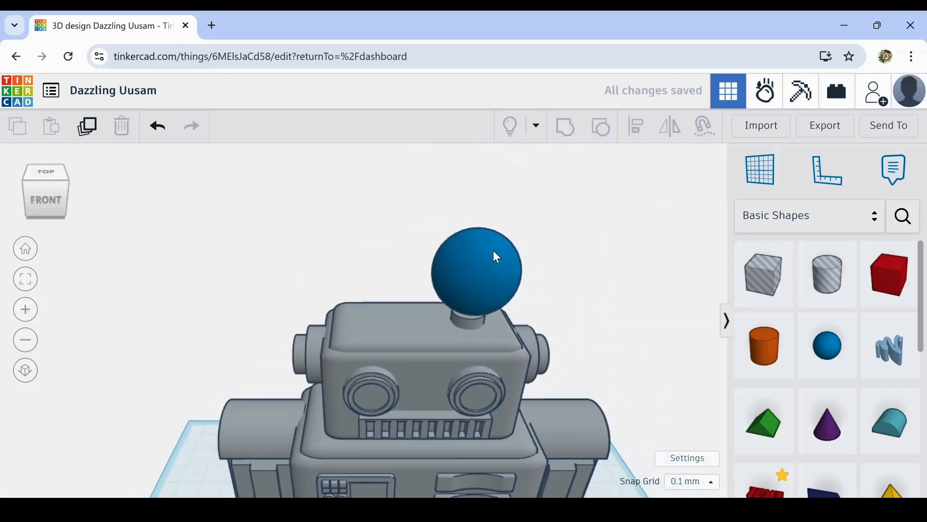
click(484, 240)
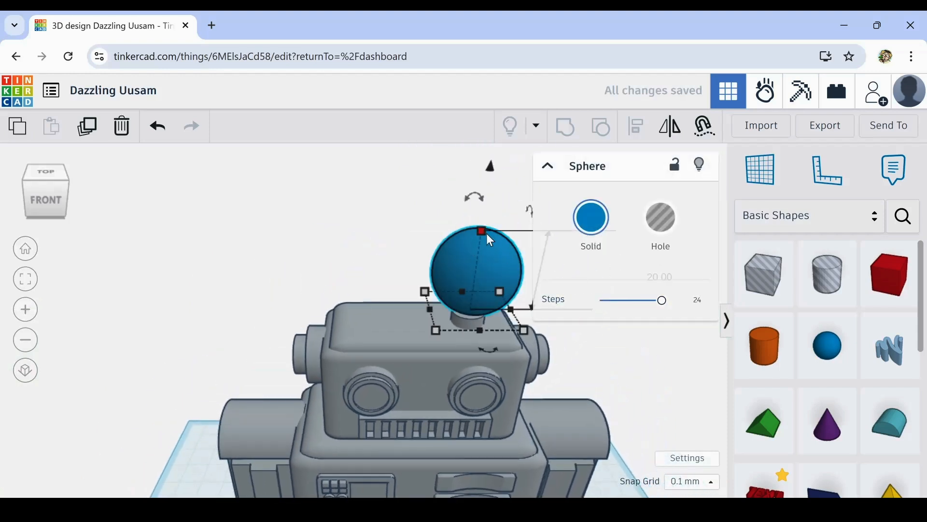
shift+drag(479, 227, 467, 262)
scroll(492, 277, up, 2)
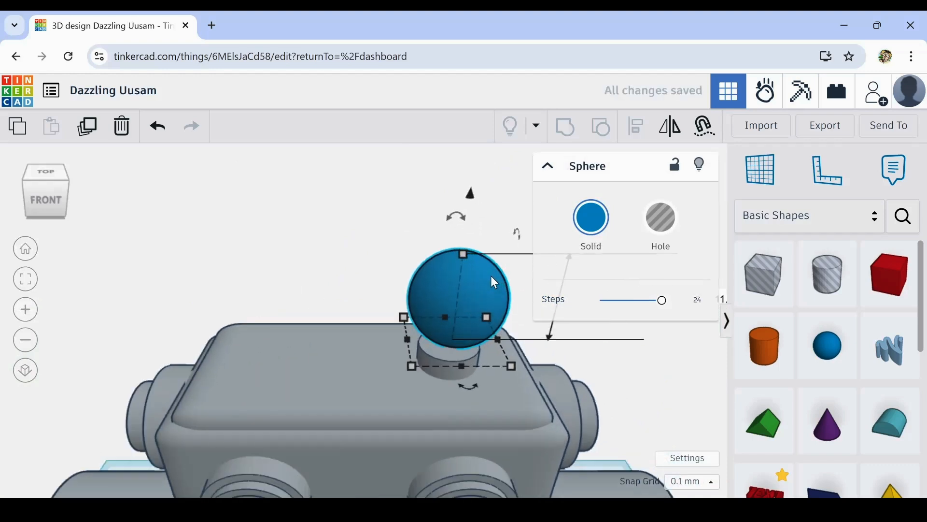
- Lower the sphere slightly and nudge it sideways and forward in small increments until it sits over the cylinder
key(ctrl+Down)
key(ctrl+Down)
key(ctrl+Down)
key(ctrl+Down)
key(ctrl+Down)
key(ctrl+Down)
key(ctrl+Down)
key(ctrl+Down)
key(ctrl+Down)
key(ctrl+Down)
key(ctrl+Down)
key(ctrl+Down)
key(ctrl+Down)
key(ctrl+Down)
key(ctrl+Down)
key(ctrl+Down)
key(ctrl+Down)
key(ctrl+Down)
key(ctrl+Down)
key(ctrl+Down)
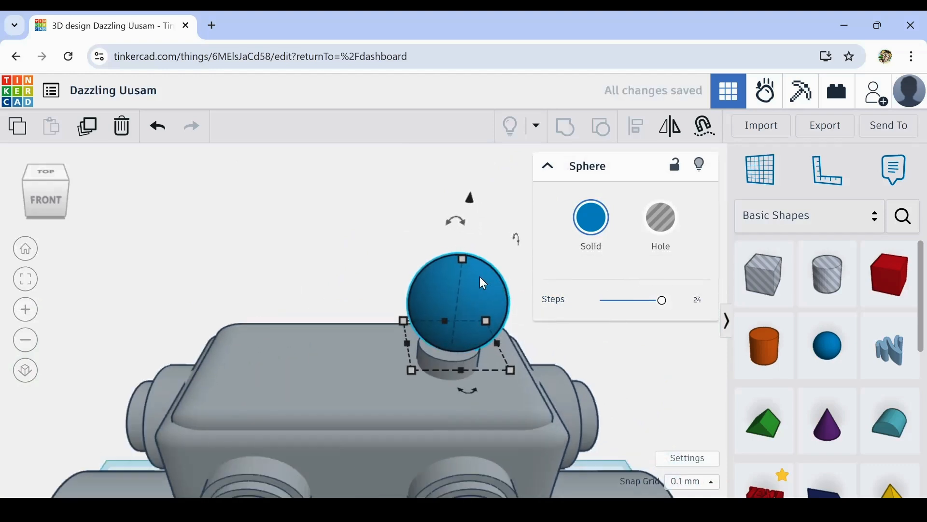
key(Left)
key(Left)
key(Left)
key(Left)
key(Left)
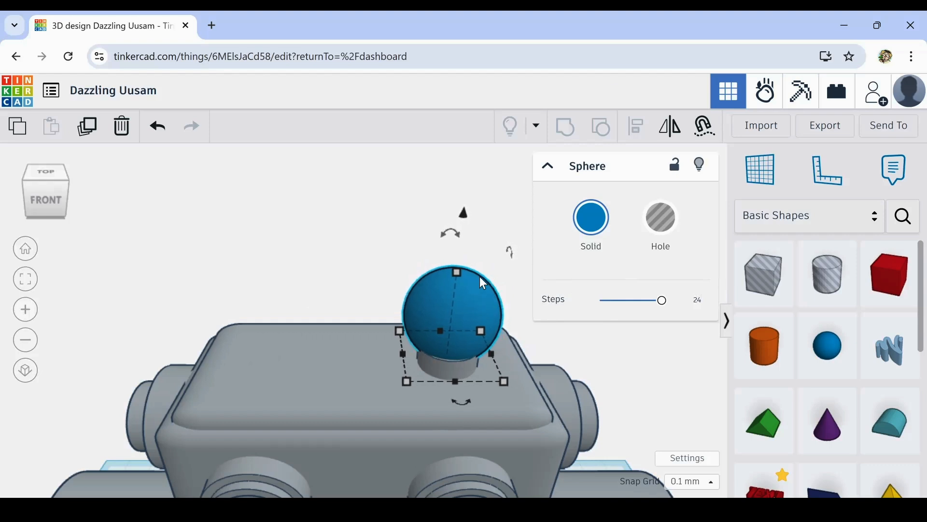
key(Down)
key(Down)
key(Down)
key(Down)
key(Down)
key(Down)
key(Down)
key(Down)
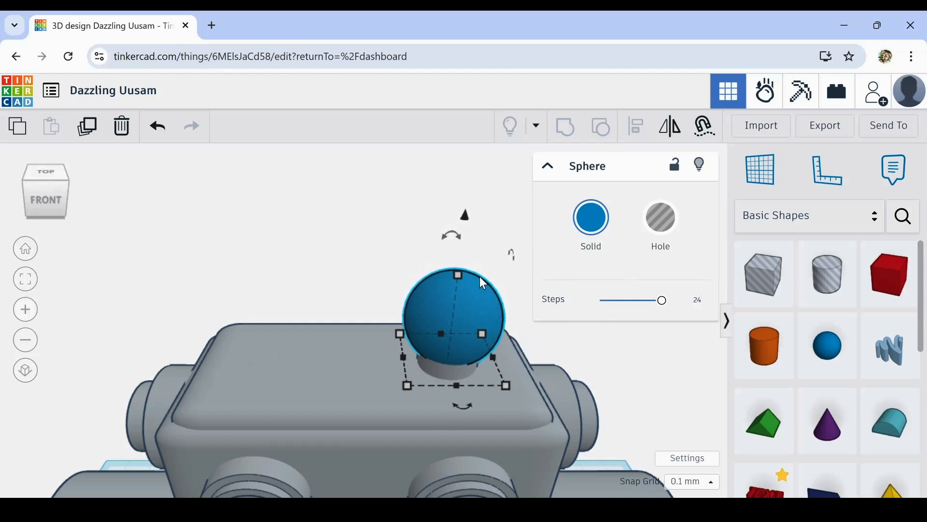
key(Left)
key(Left)
key(Left)
key(Down)
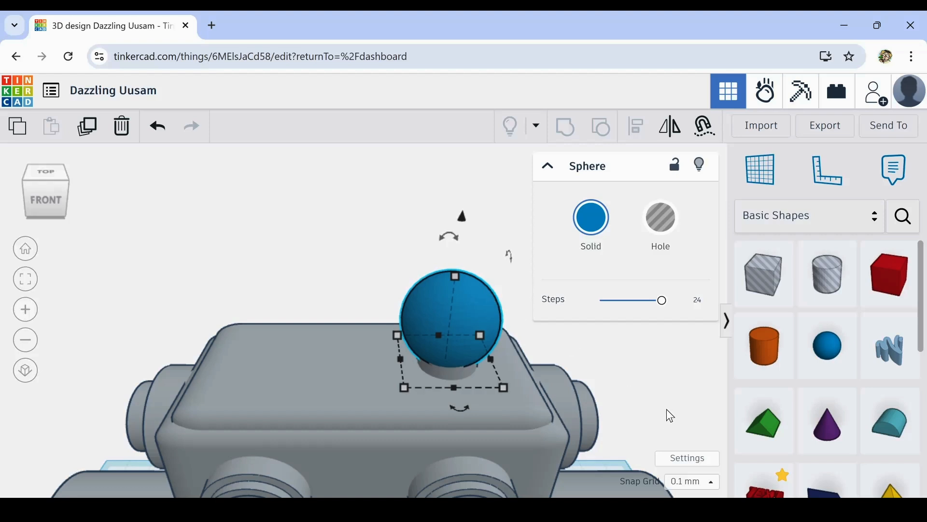
- Align the sphere and the cylinder beneath it so they share the same horizontal centre
right_drag(669, 414, 644, 371)
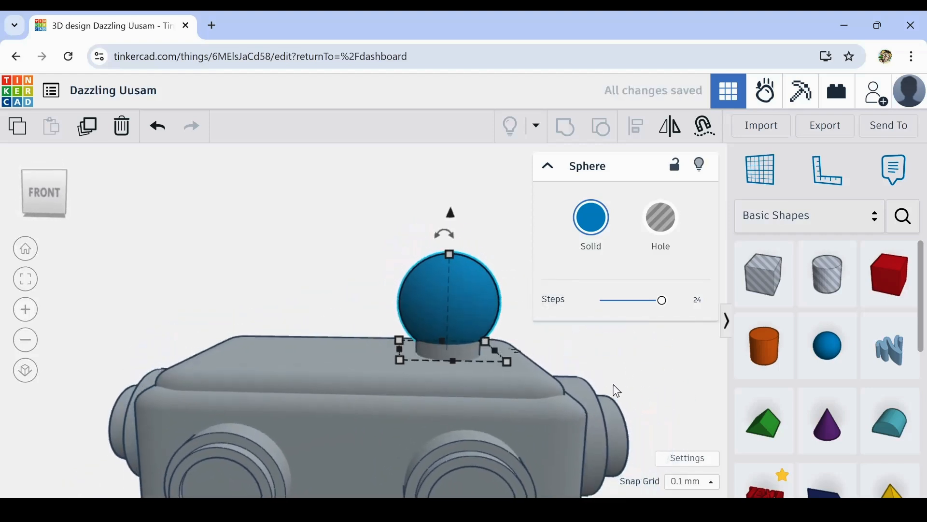
shift+click(457, 349)
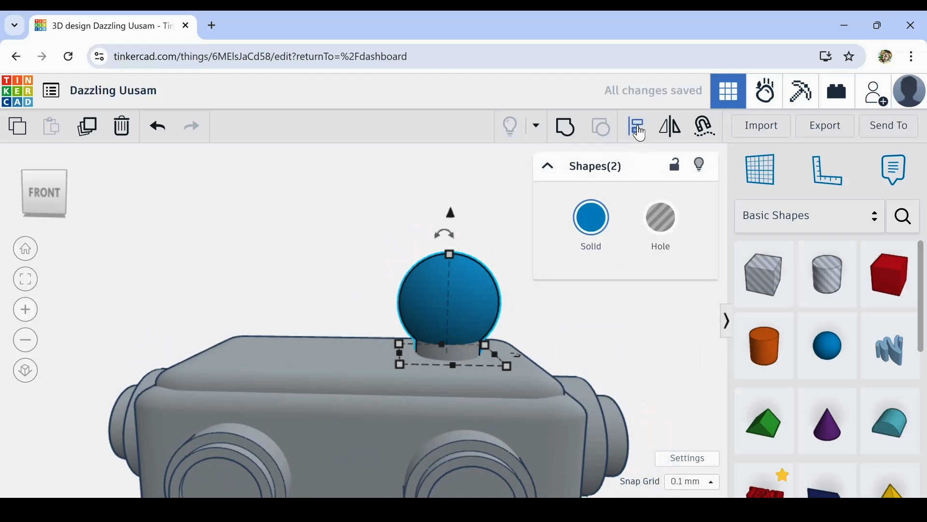
right_drag(596, 360, 601, 420)
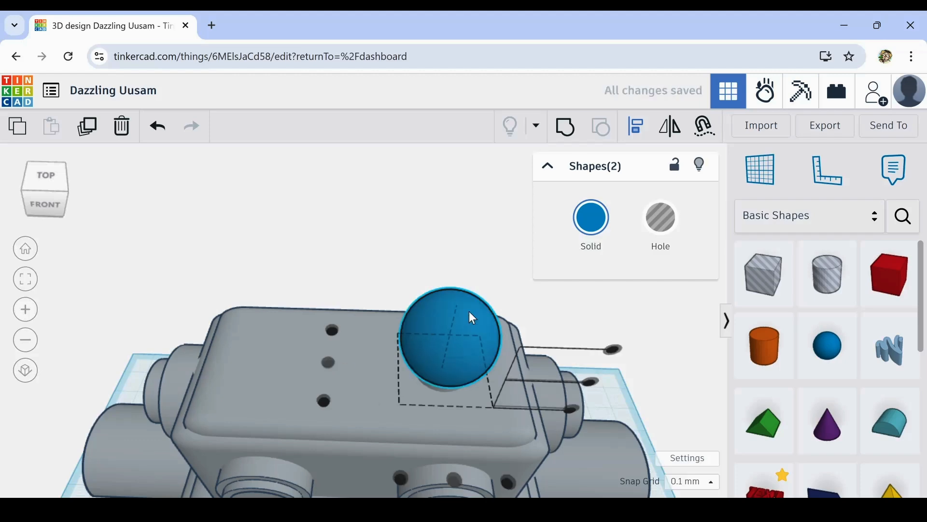
- Colour the sphere and its cylinder base the same grey as the robot
click(588, 231)
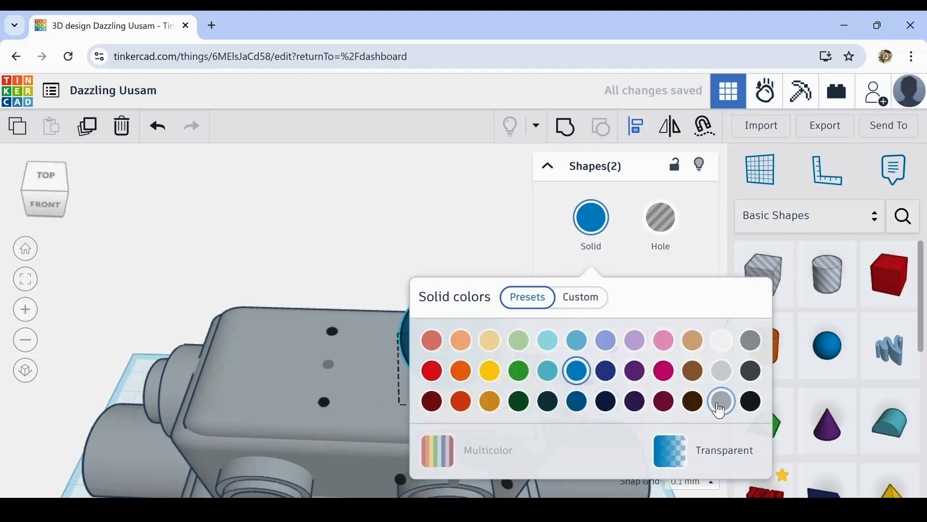
click(717, 403)
click(376, 155)
right_drag(683, 372, 648, 321)
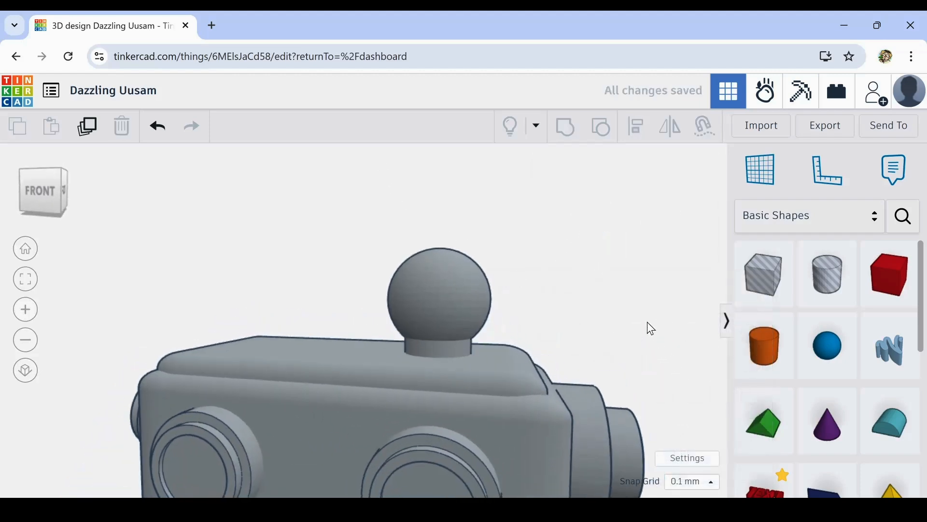
- Select both wedge-shaped feet and nudge them backward in small increments relative to the legs
scroll(662, 335, down, 5)
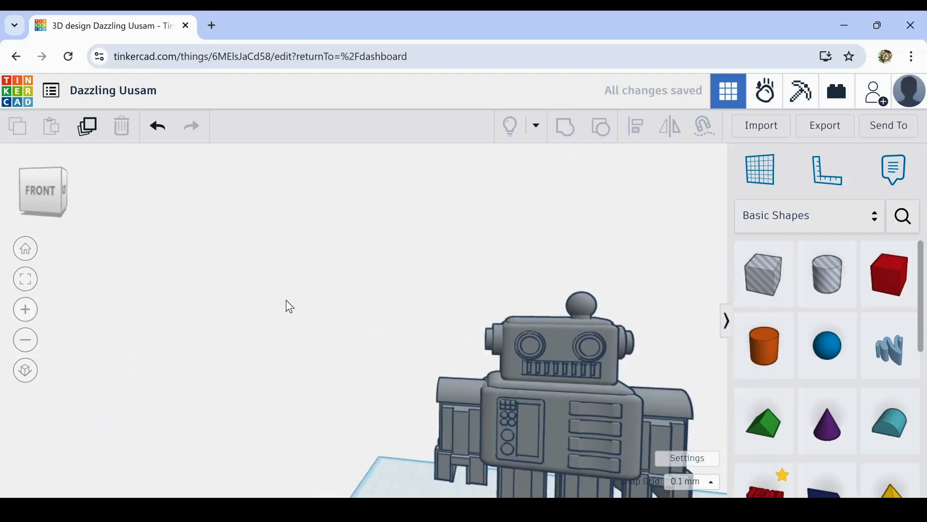
scroll(289, 307, down, 3)
mouse_move(311, 311)
right_down()
mouse_move(377, 382)
mouse_move(309, 316)
right_up()
right_drag(550, 442, 462, 347)
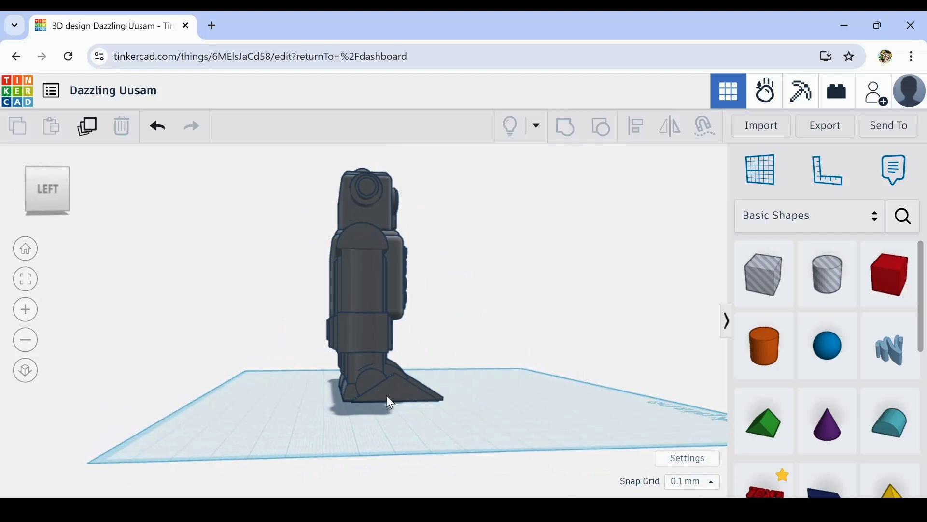
right_drag(489, 373, 453, 336)
drag(413, 442, 410, 445)
right_drag(410, 445, 420, 462)
key(Left)
key(Left)
key(Left)
key(Left)
key(Left)
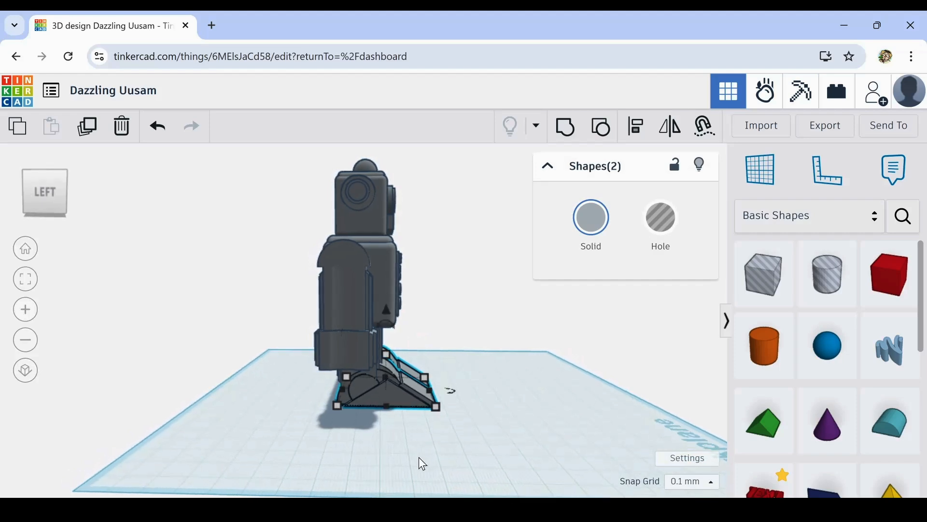
key(Left)
key(Left)
key(Left)
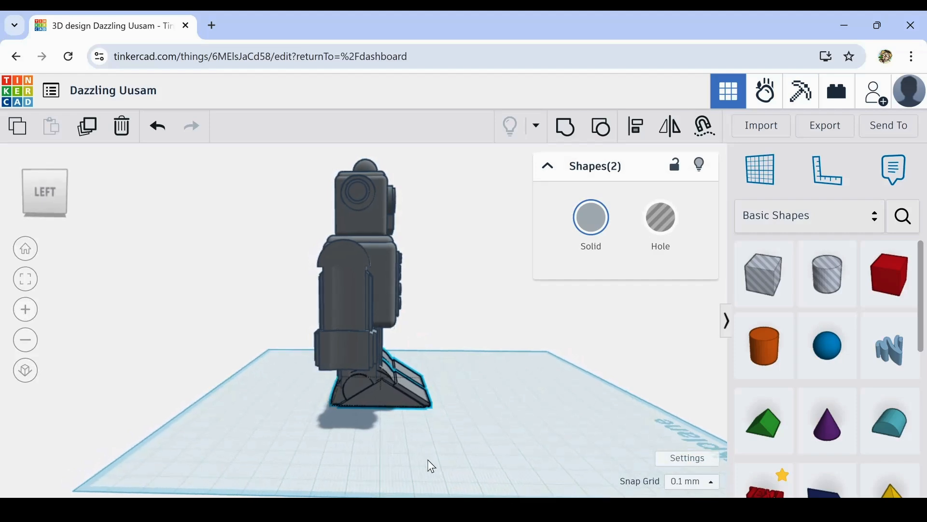
- Shift the two selected feet slightly farther back beneath the legs in 0.1 mm increments
mouse_move(422, 457)
right_down()
mouse_move(469, 441)
mouse_move(425, 458)
right_up()
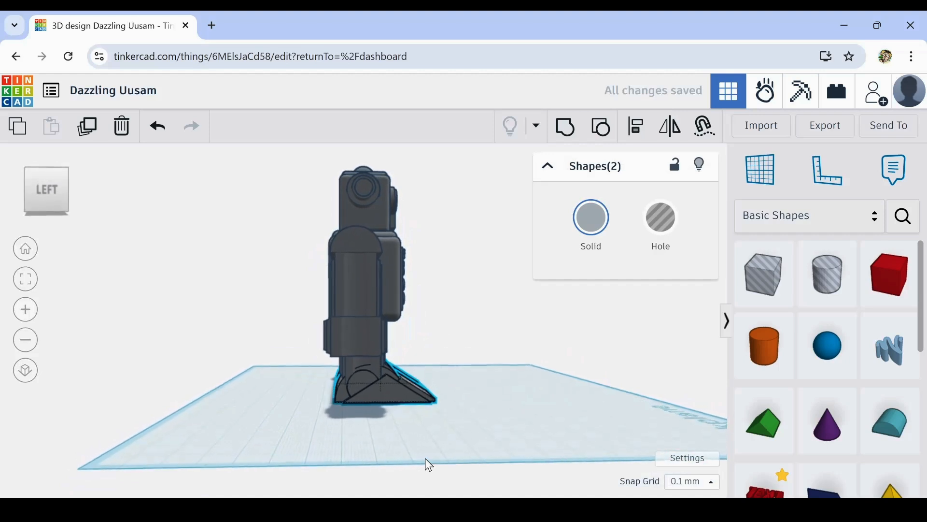
key(Left)
key(Left)
key(Left)
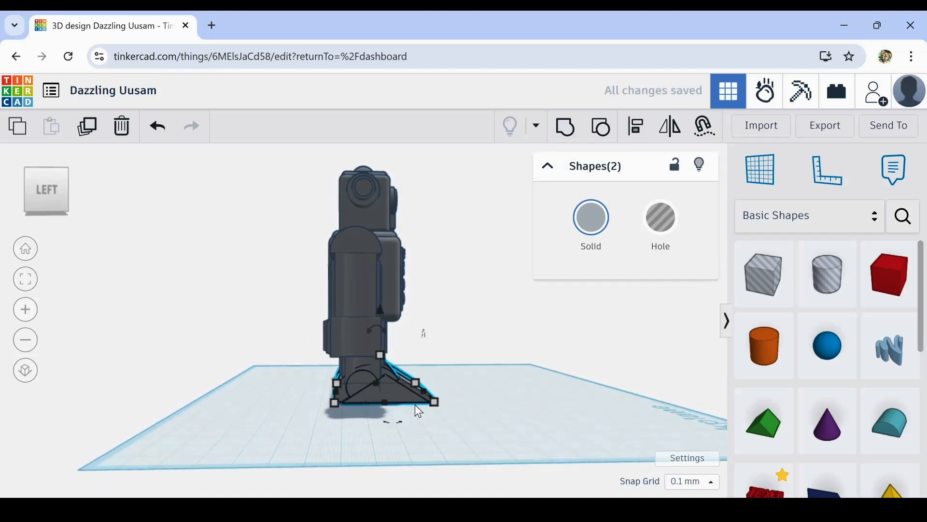
- Deselect the feet and inspect the whole robot from the front and from a slightly raised angle
right_drag(416, 404, 203, 422)
right_drag(503, 451, 607, 449)
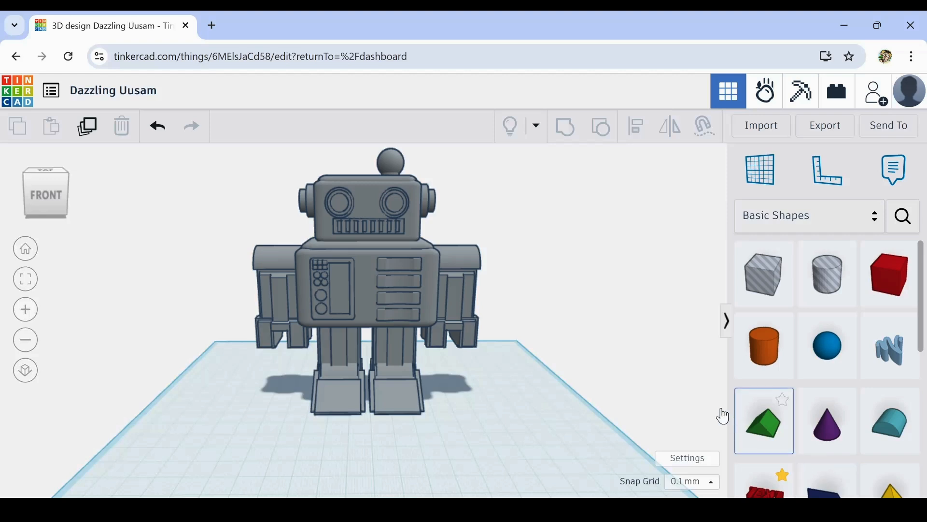
scroll(521, 358, down, 4)
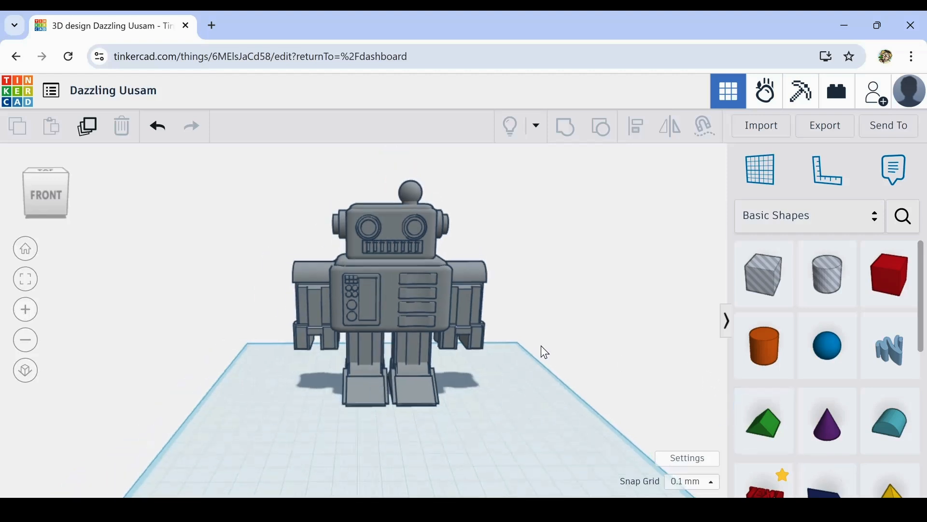
right_drag(543, 352, 522, 404)
middle_drag(518, 397, 521, 399)
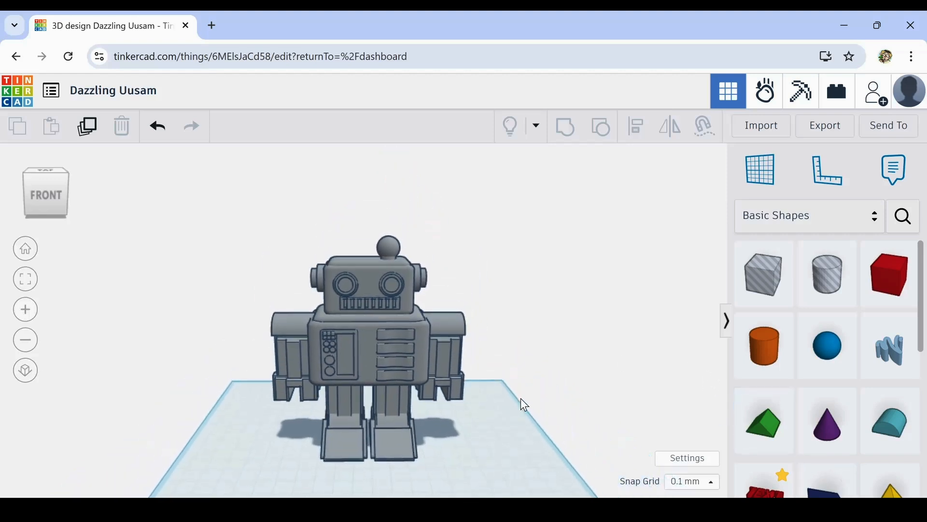
right_drag(367, 407, 458, 443)
middle_drag(458, 443, 532, 389)
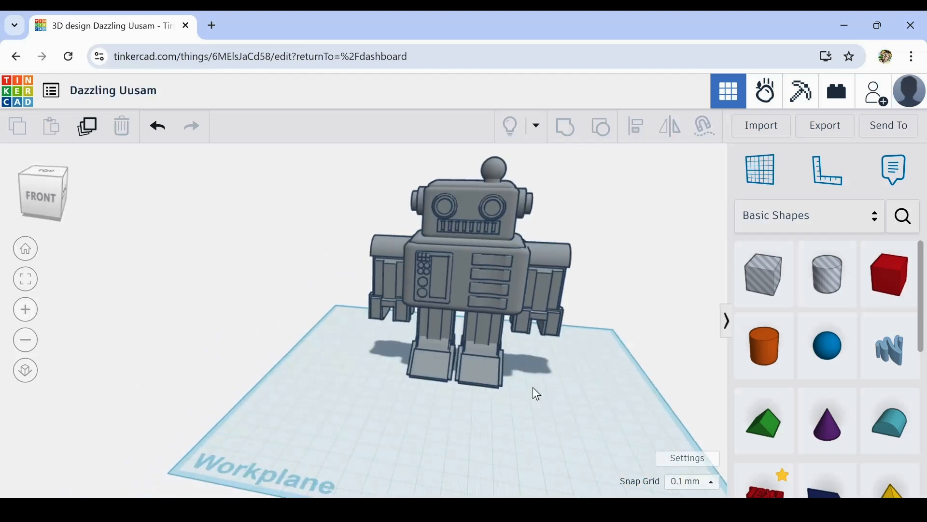